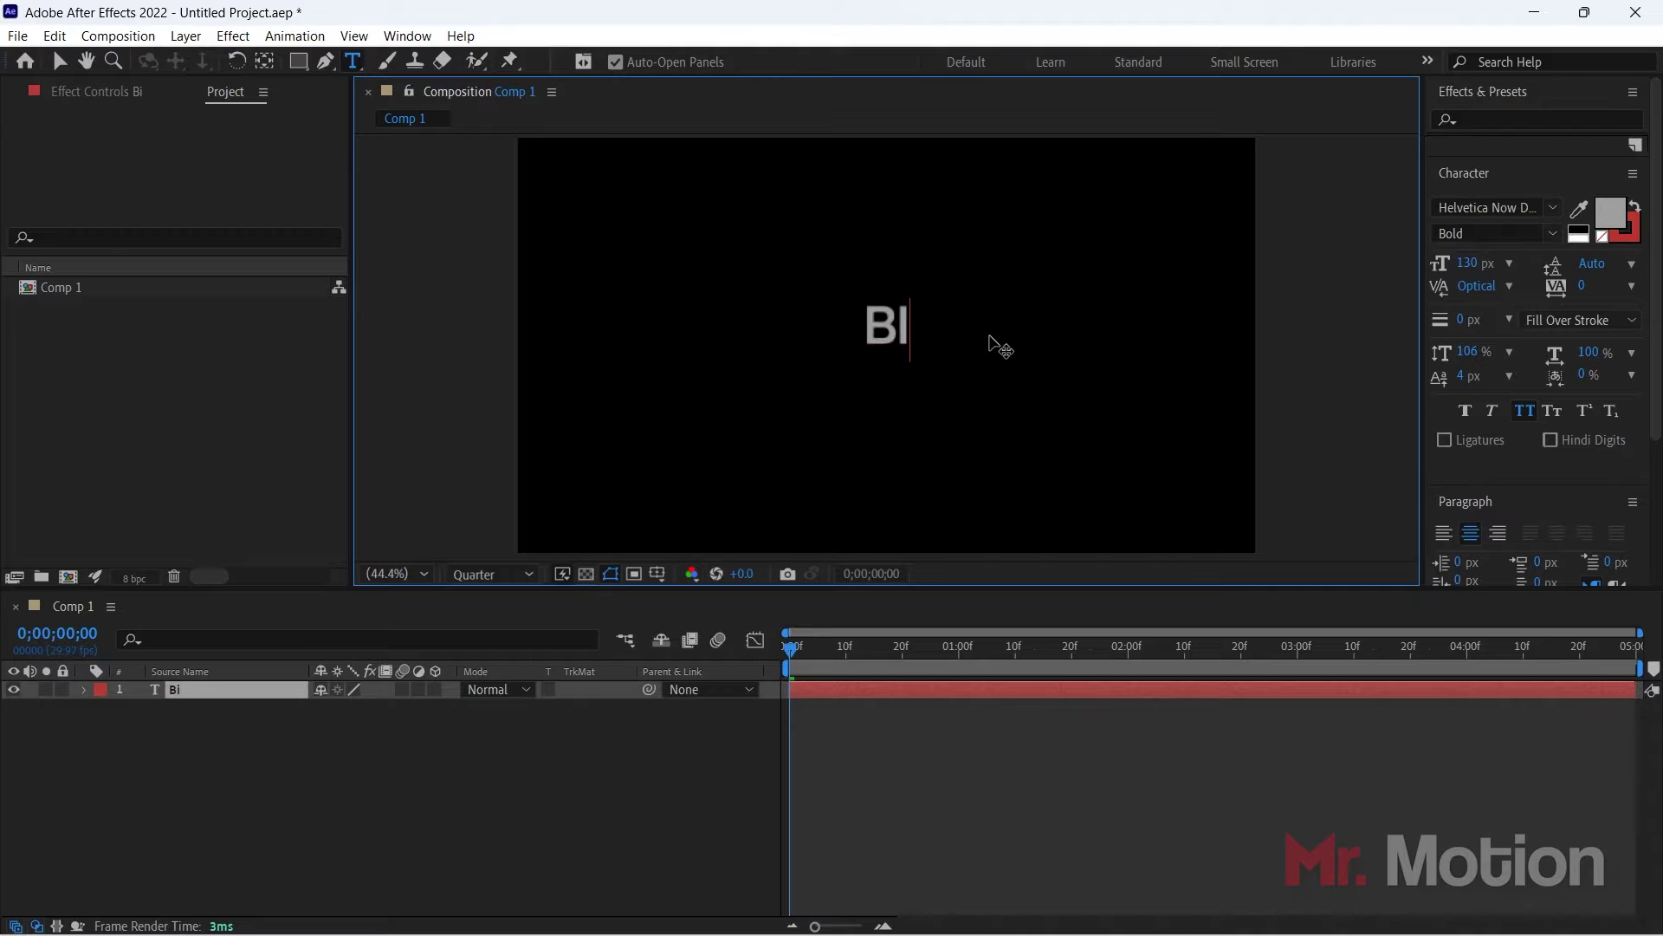
Step: Complete the text layer's wording as "Billion" and turn off All Caps for it
{"action": "type", "text": "llion"}
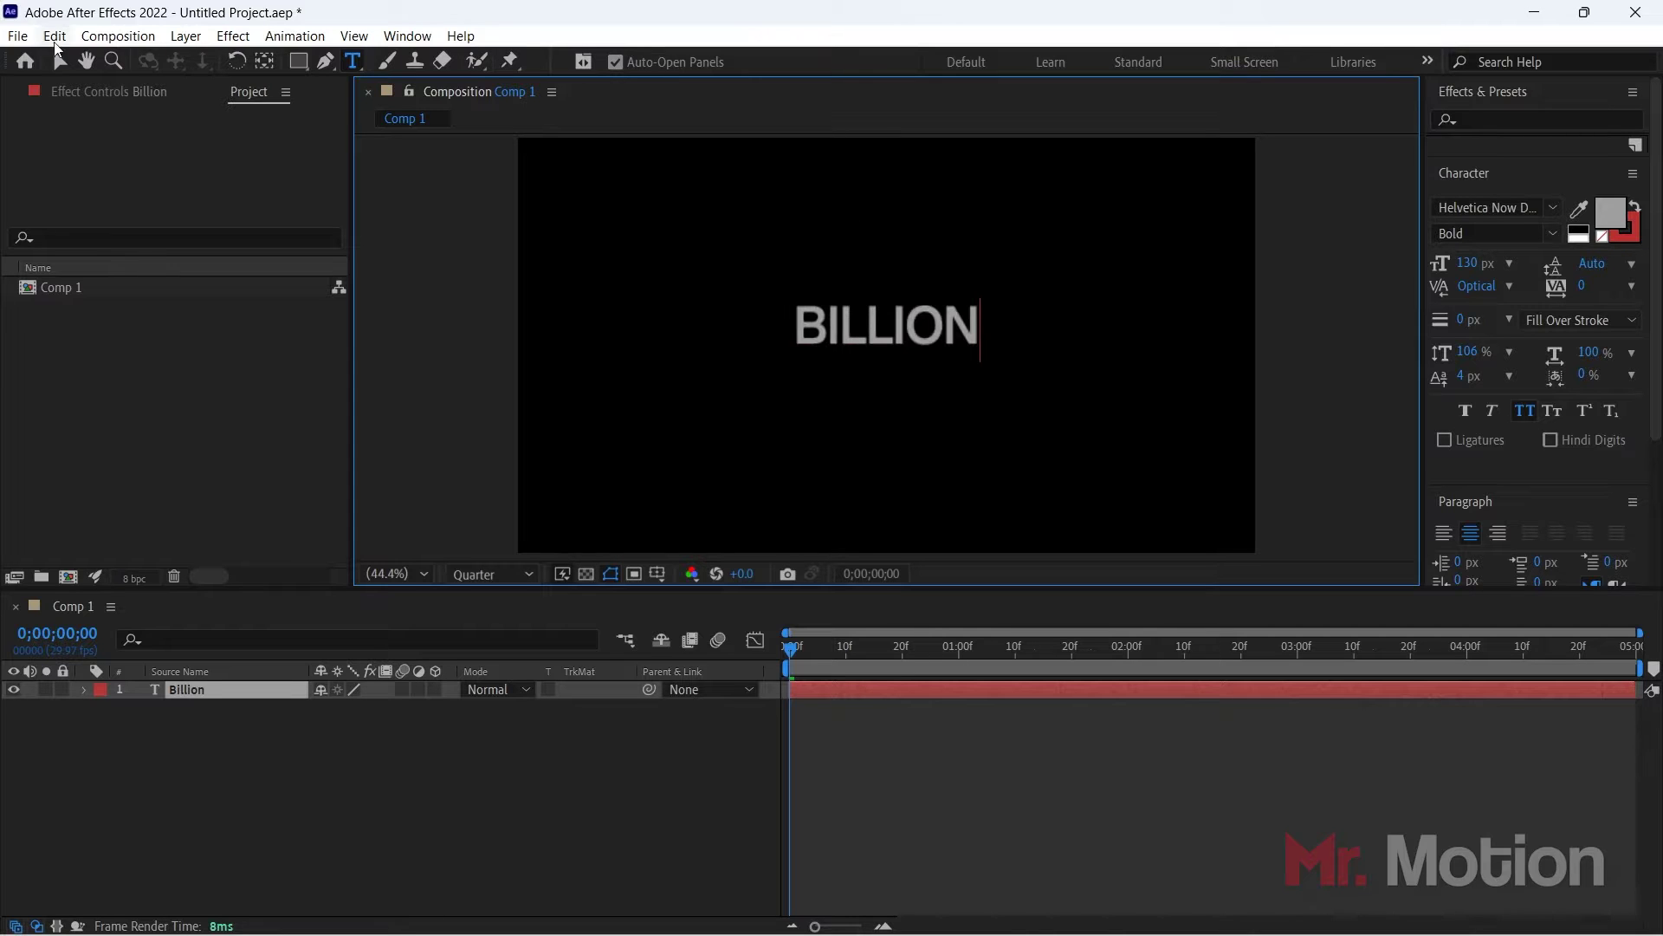
{"action": "left_click", "coordinate": [59, 61]}
{"action": "left_click", "coordinate": [1525, 410]}
{"action": "left_click", "coordinate": [1305, 291]}
{"action": "left_click", "coordinate": [876, 333]}
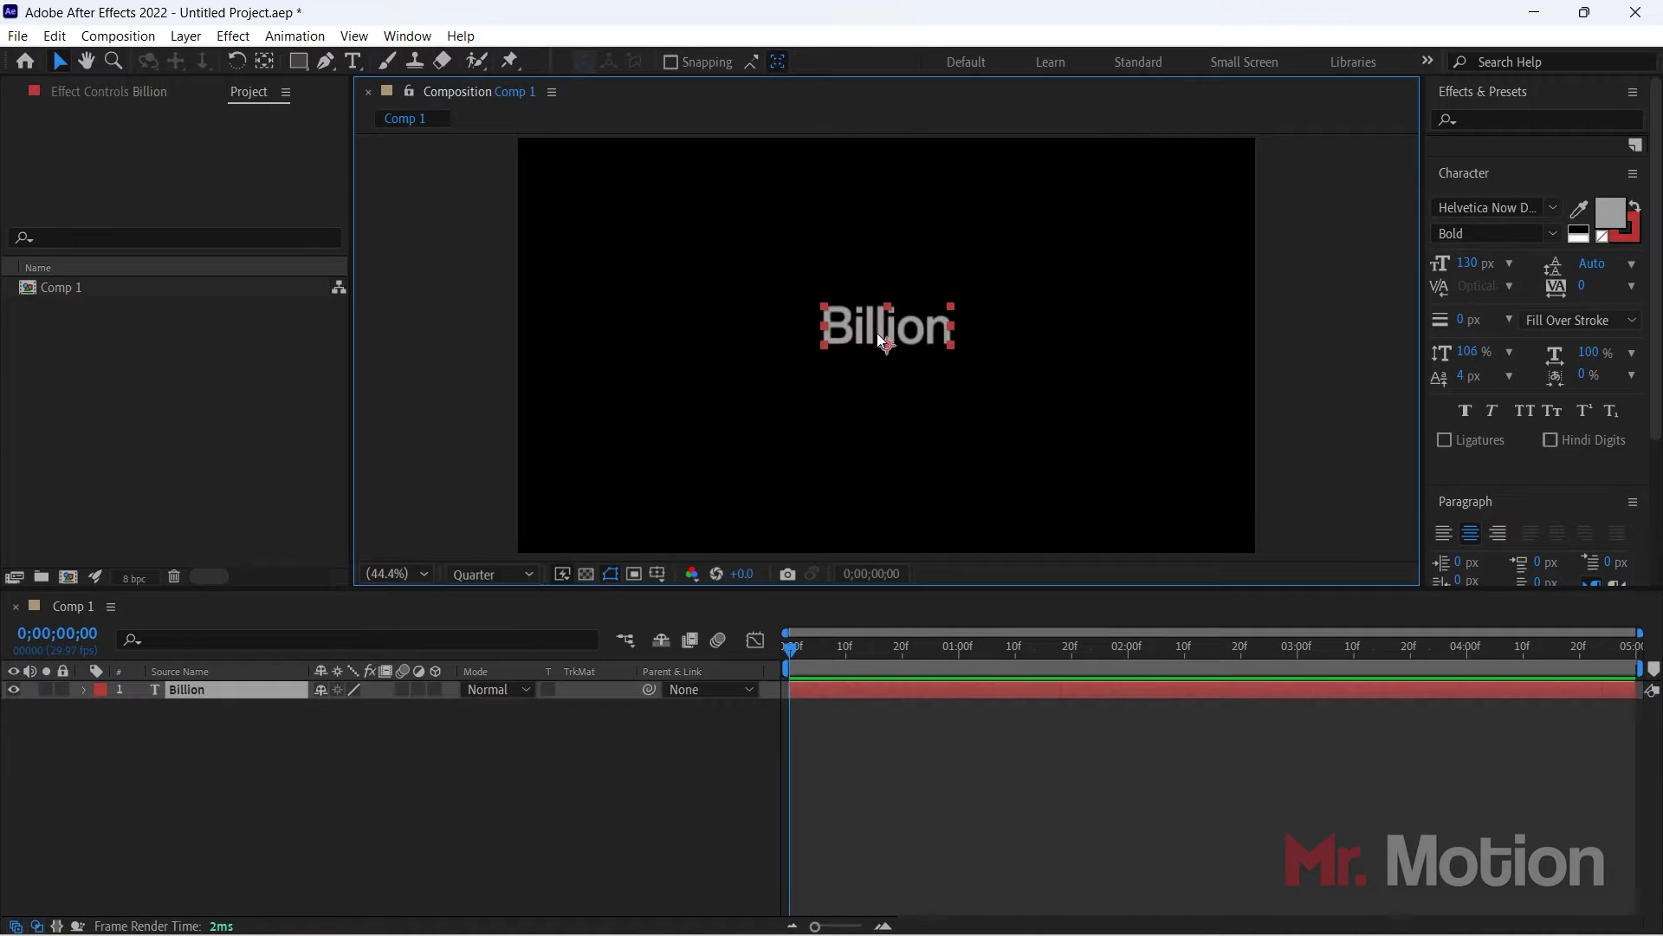
Step: Set the Billion text's fill color to white (FFFFFF) and its font size to 266 px
{"action": "left_click", "coordinate": [1608, 214]}
{"action": "left_click", "coordinate": [1043, 403]}
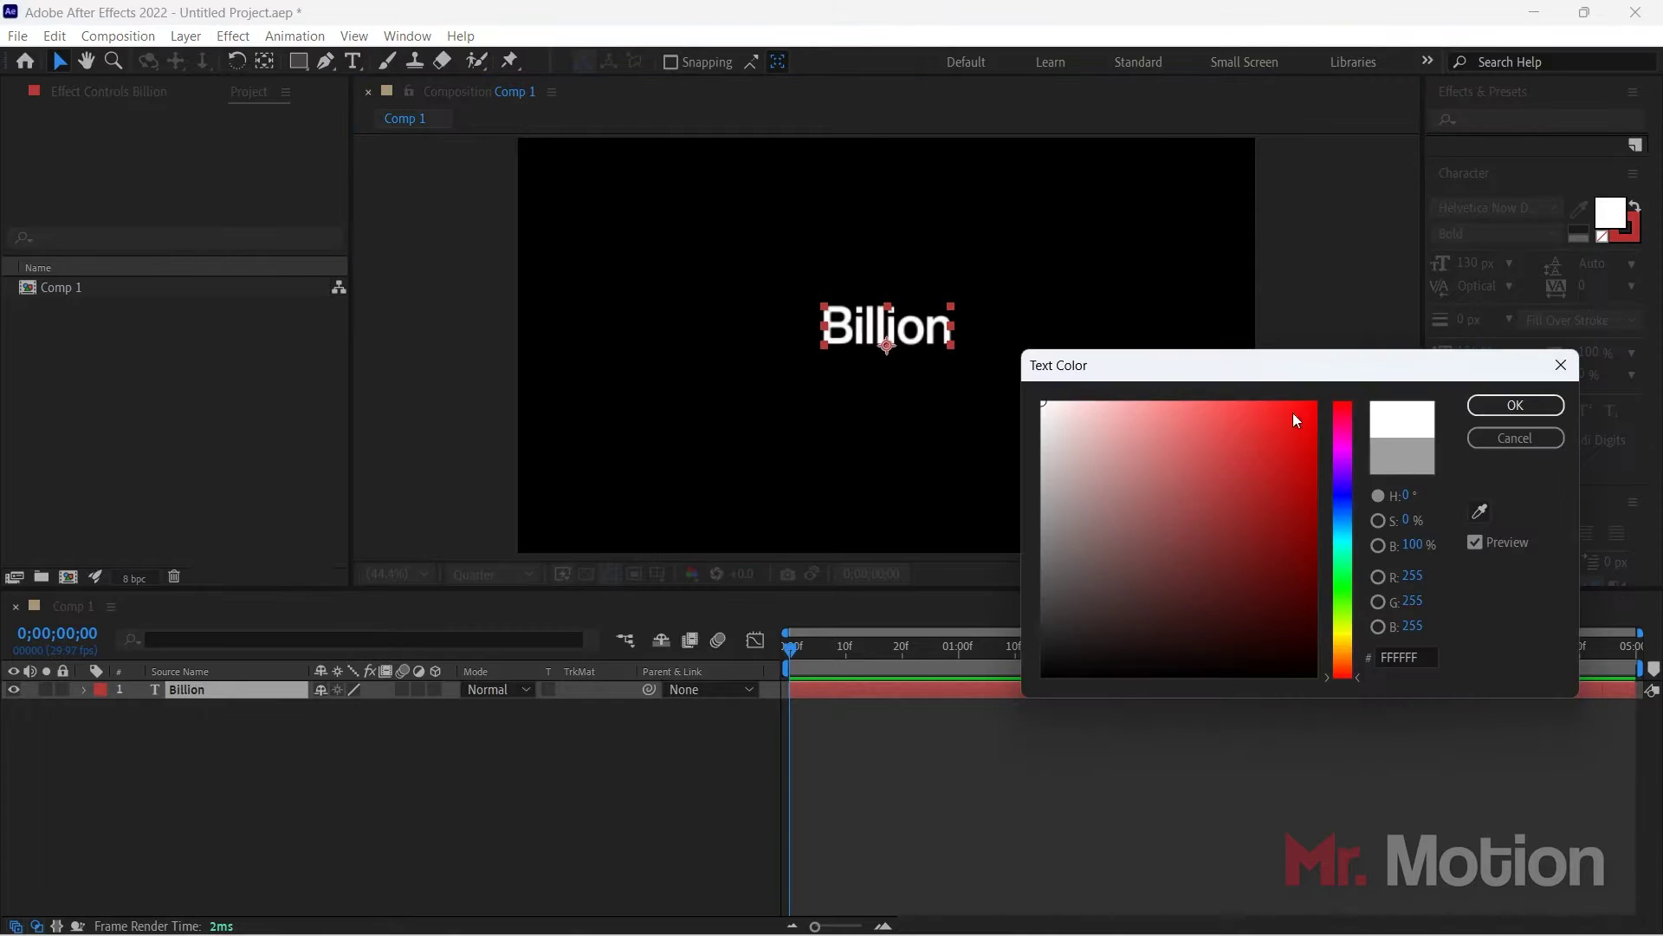
{"action": "left_click", "coordinate": [1514, 405]}
{"action": "left_click_drag", "start_coordinate": [1464, 262], "coordinate": [1603, 248]}
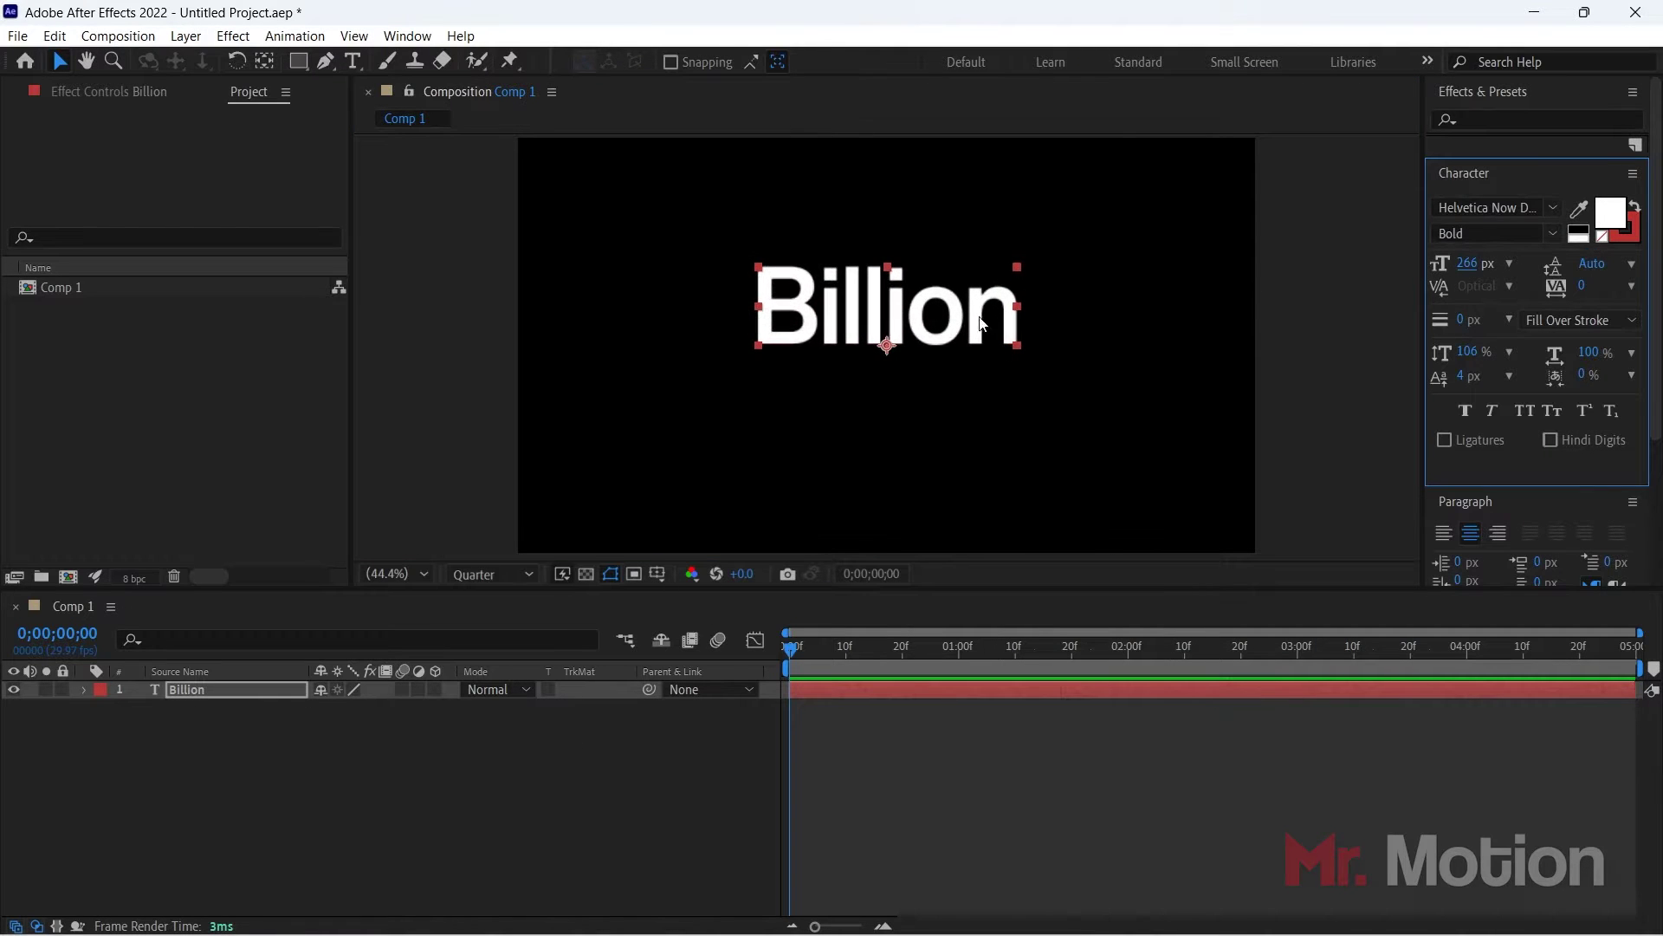
{"action": "left_click", "coordinate": [78, 711]}
{"action": "left_click", "coordinate": [62, 689]}
{"action": "left_click", "coordinate": [879, 308]}
{"action": "left_click", "coordinate": [62, 689]}
Step: Align the Billion text to the vertical center of the composition
{"action": "left_click", "coordinate": [878, 308]}
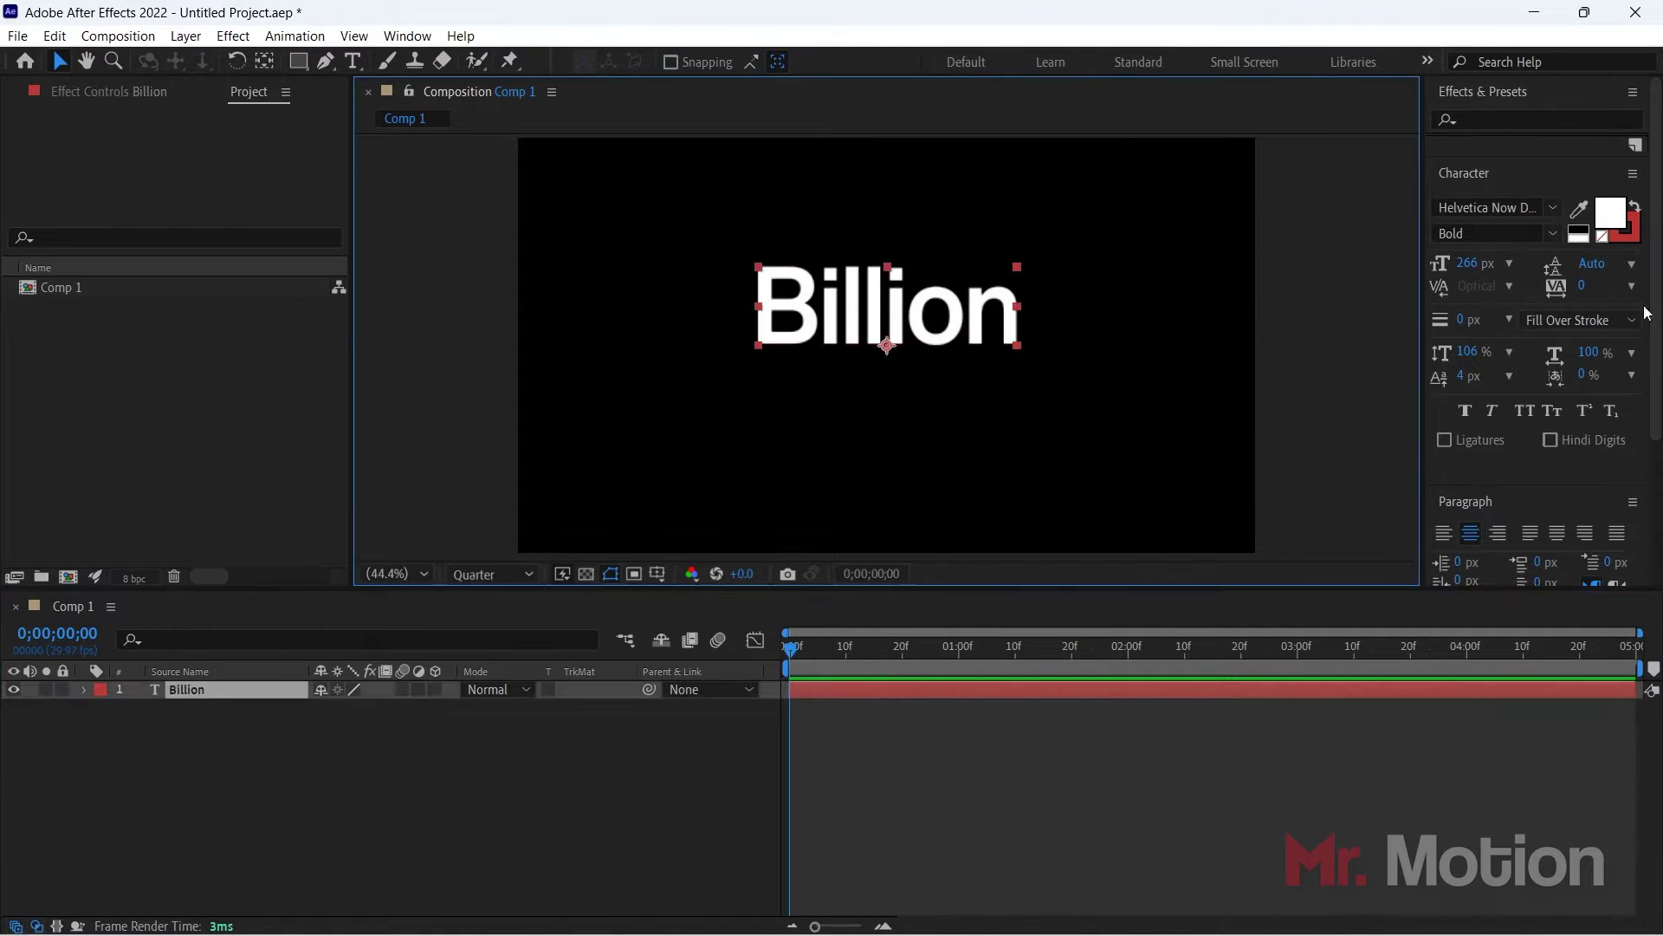
{"action": "scroll", "coordinate": [1516, 427], "scroll_direction": "down", "scroll_amount": 2}
{"action": "scroll", "coordinate": [1515, 424], "scroll_direction": "down", "scroll_amount": 2}
{"action": "left_click", "coordinate": [1306, 346]}
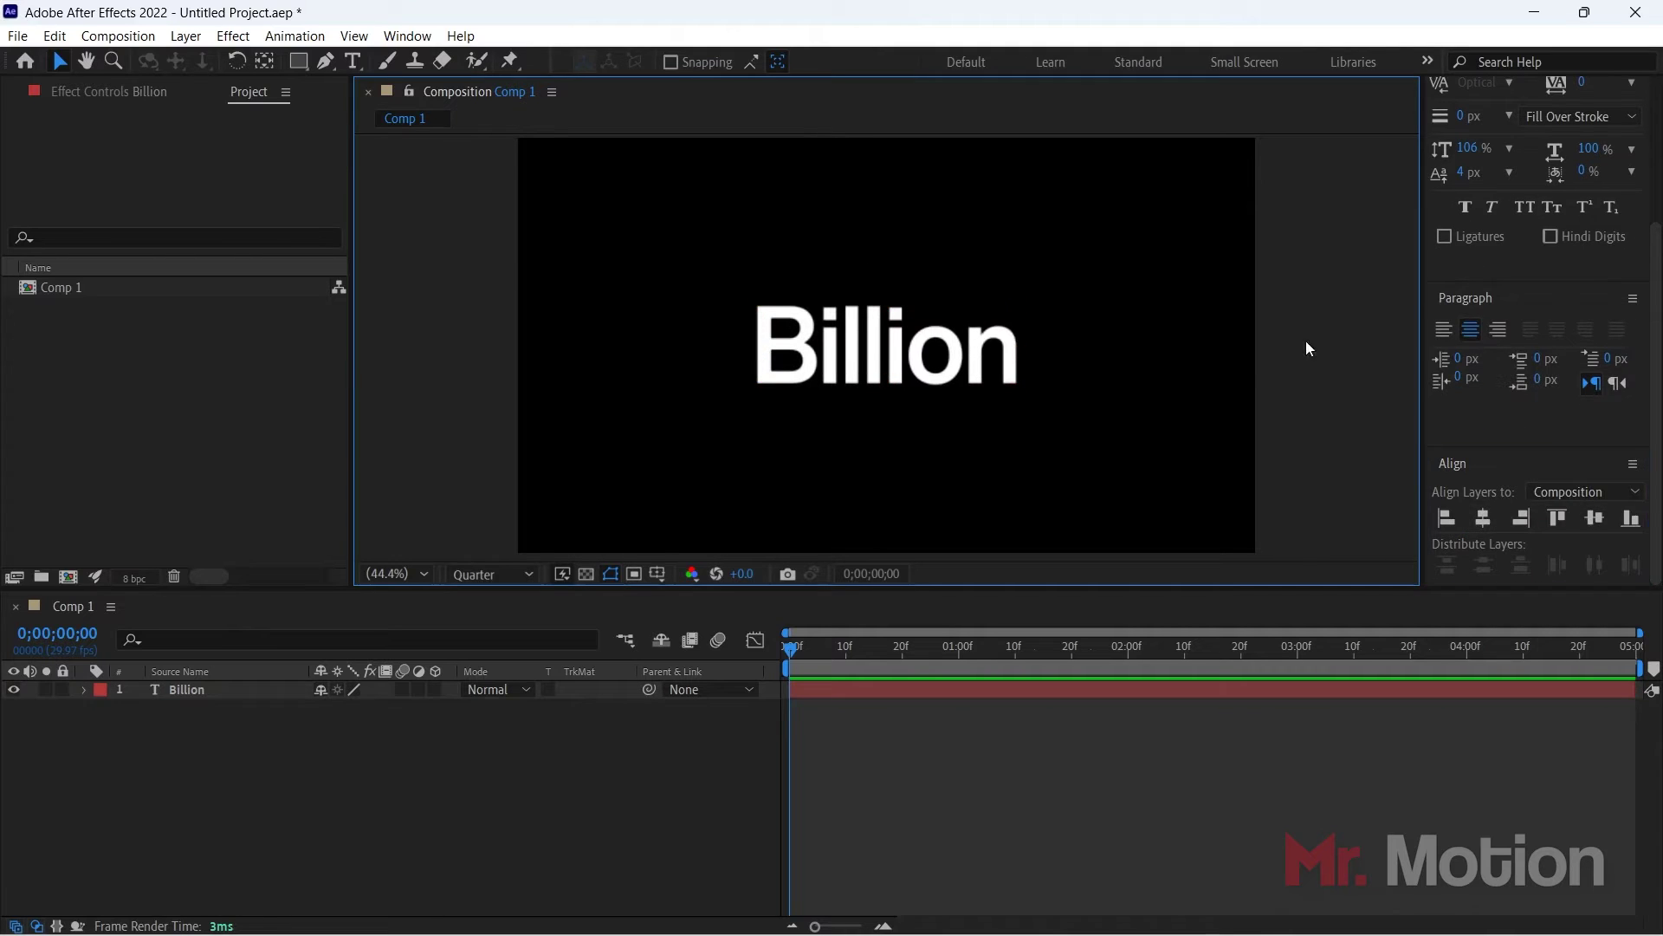
Step: Lock the Billion text layer
{"action": "left_click", "coordinate": [364, 817]}
{"action": "left_click", "coordinate": [867, 360]}
{"action": "left_click", "coordinate": [63, 689]}
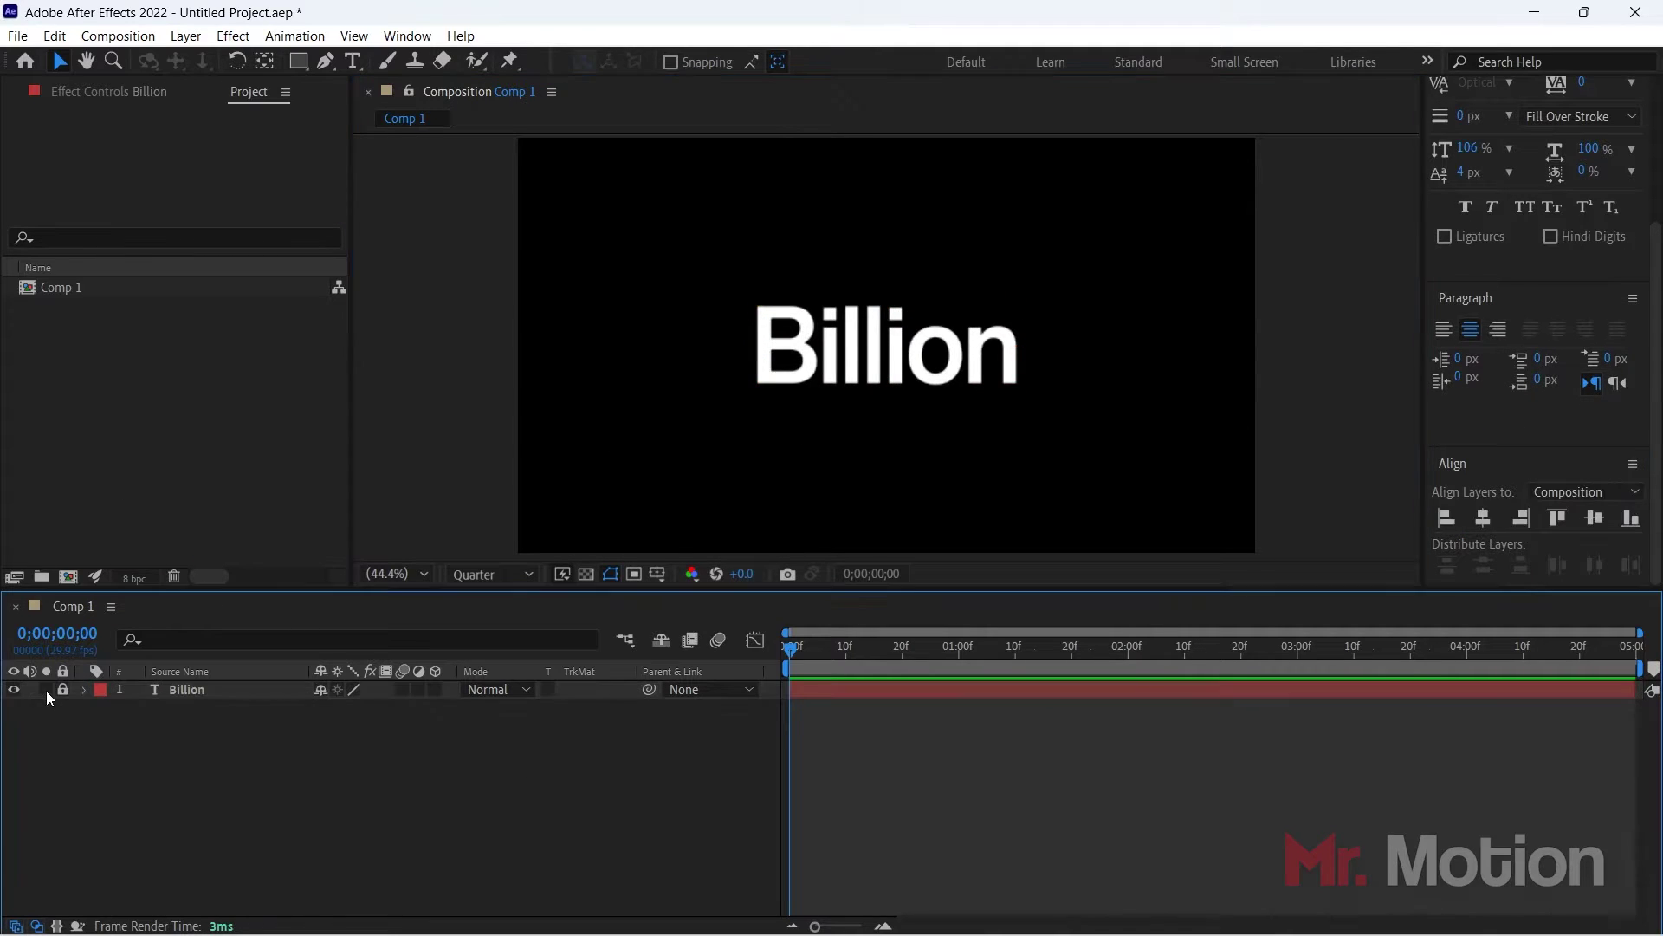
Step: Set the Billion layer's opacity to 34%, and lock the layer
{"action": "key", "text": "t"}
{"action": "left_click", "coordinate": [248, 689]}
{"action": "left_click_drag", "start_coordinate": [327, 709], "coordinate": [269, 720]}
{"action": "left_click", "coordinate": [121, 724]}
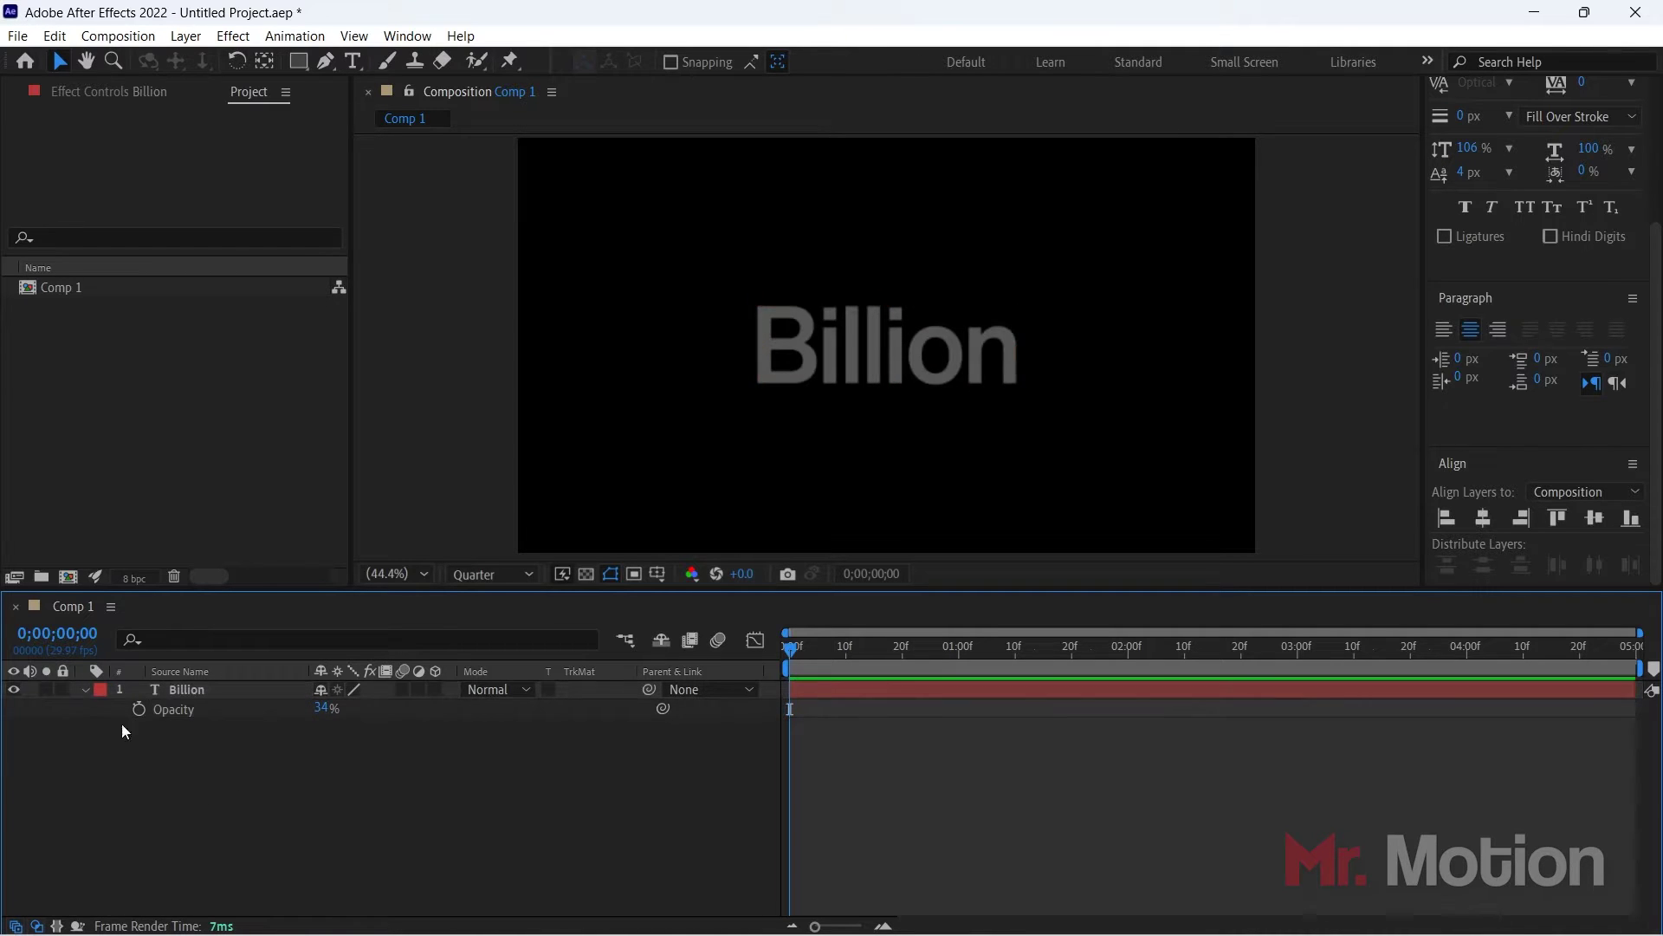
{"action": "left_click", "coordinate": [65, 690]}
{"action": "left_click", "coordinate": [82, 689]}
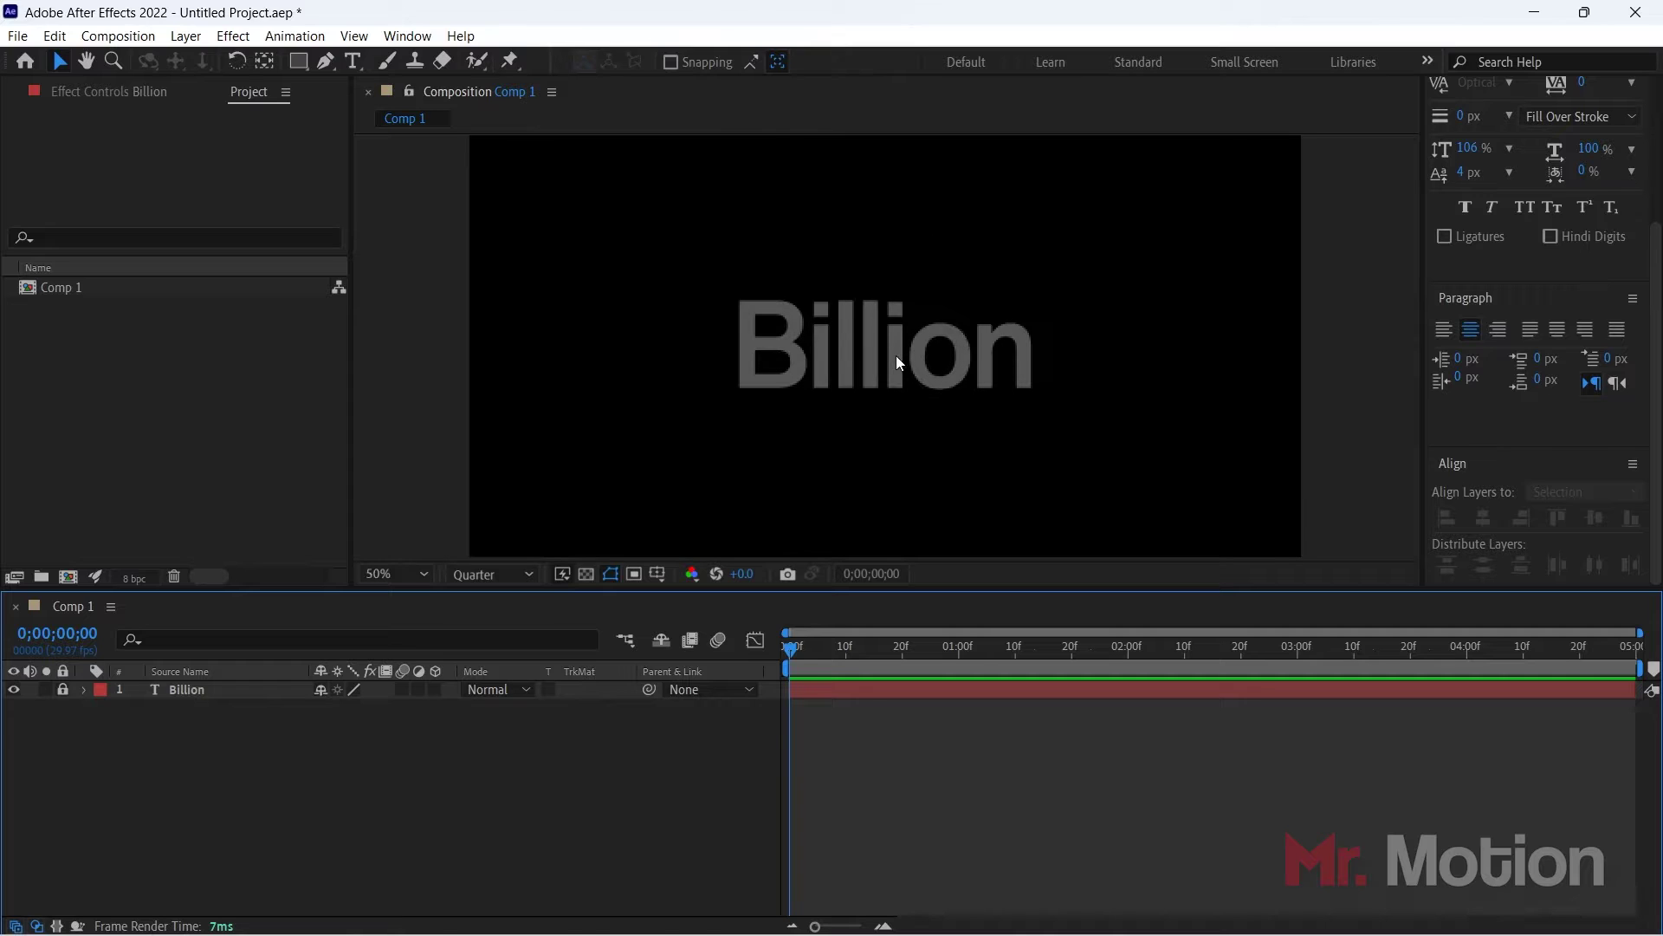
Step: Show the rulers and place four guides along the left, top, bottom and right edges of the Billion lettering
{"action": "scroll", "coordinate": [849, 353], "scroll_direction": "up", "scroll_amount": 3}
{"action": "key", "text": "g"}
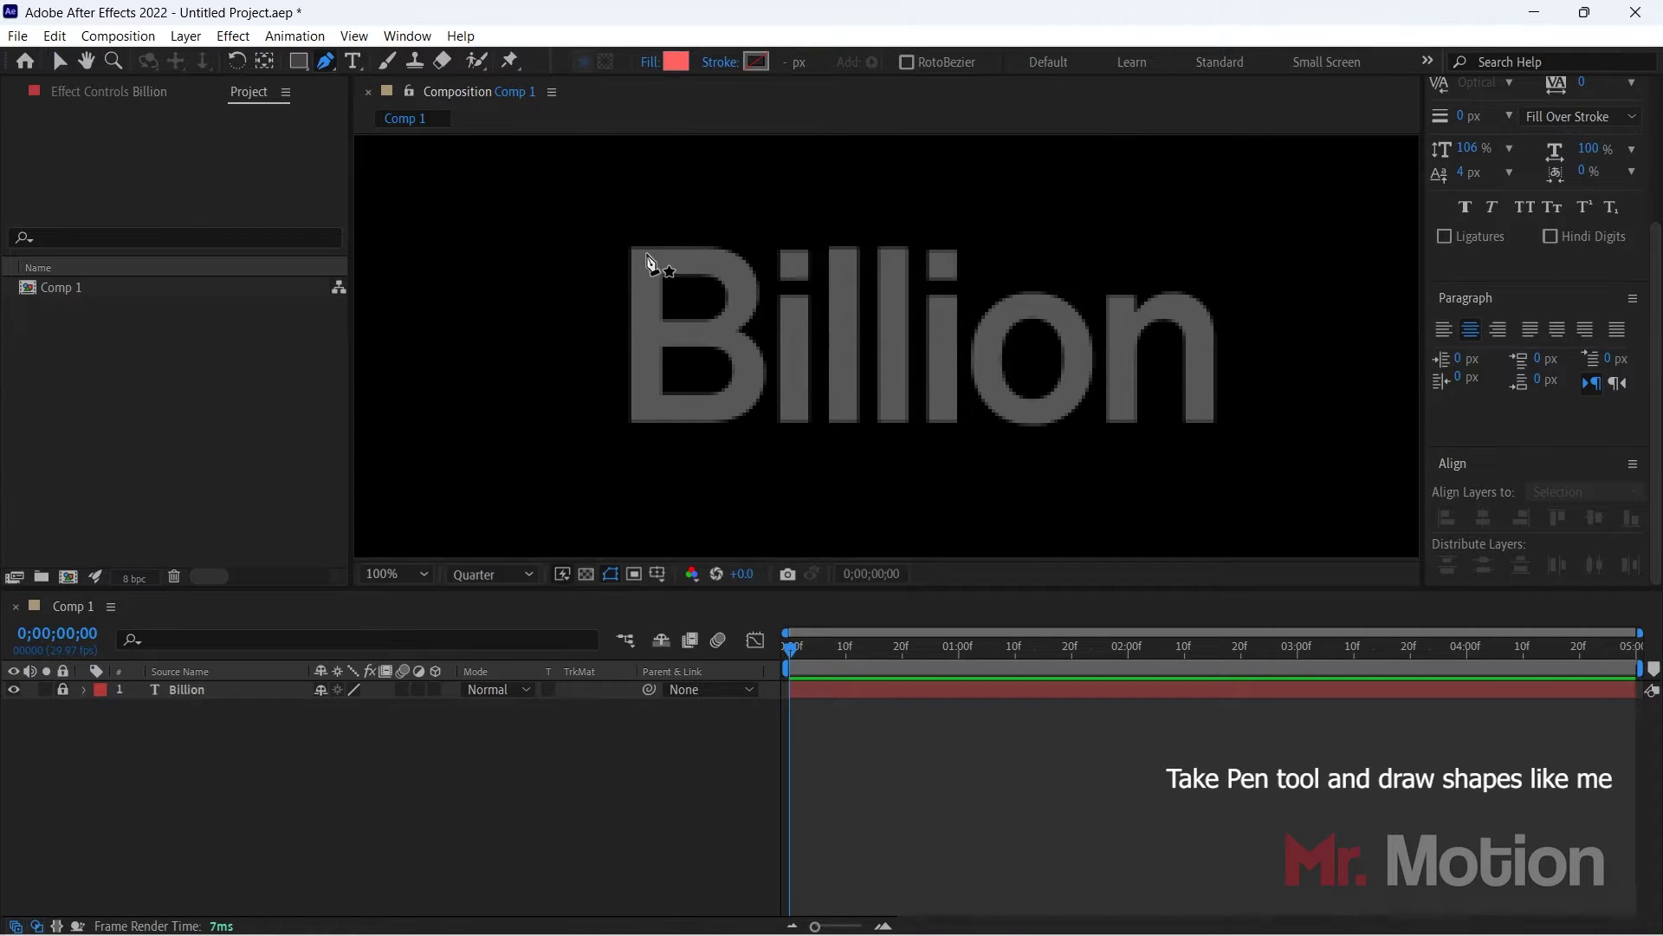
{"action": "key", "text": "ctrl+r"}
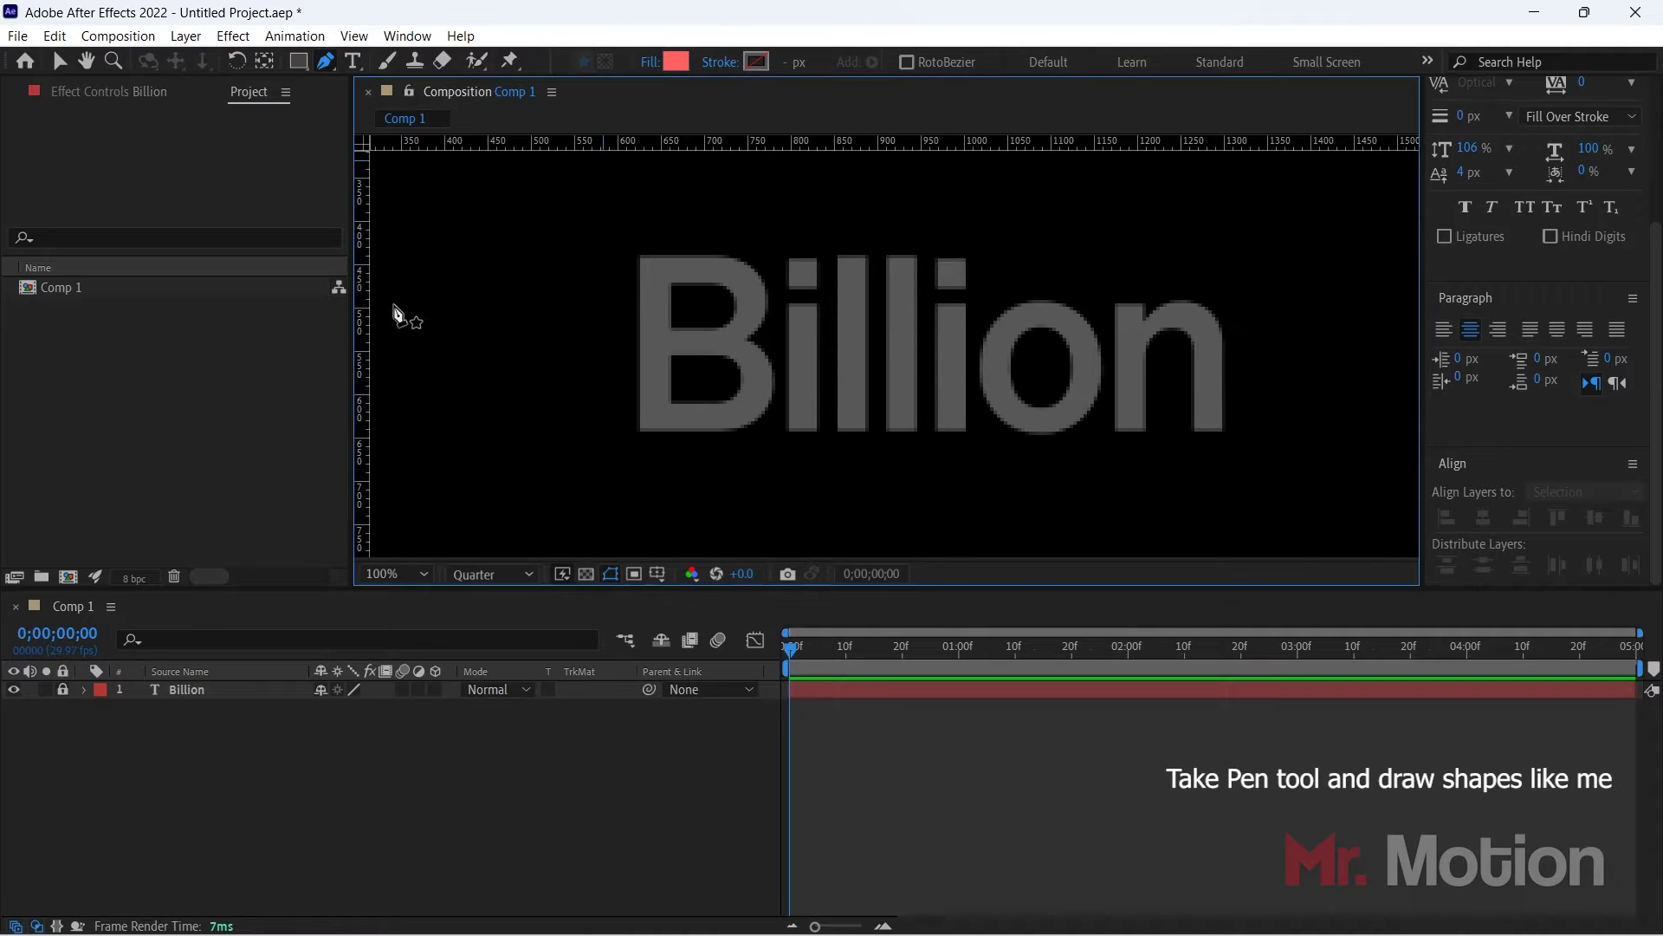
{"action": "left_click_drag", "start_coordinate": [364, 299], "coordinate": [639, 303]}
{"action": "left_click_drag", "start_coordinate": [723, 144], "coordinate": [736, 255]}
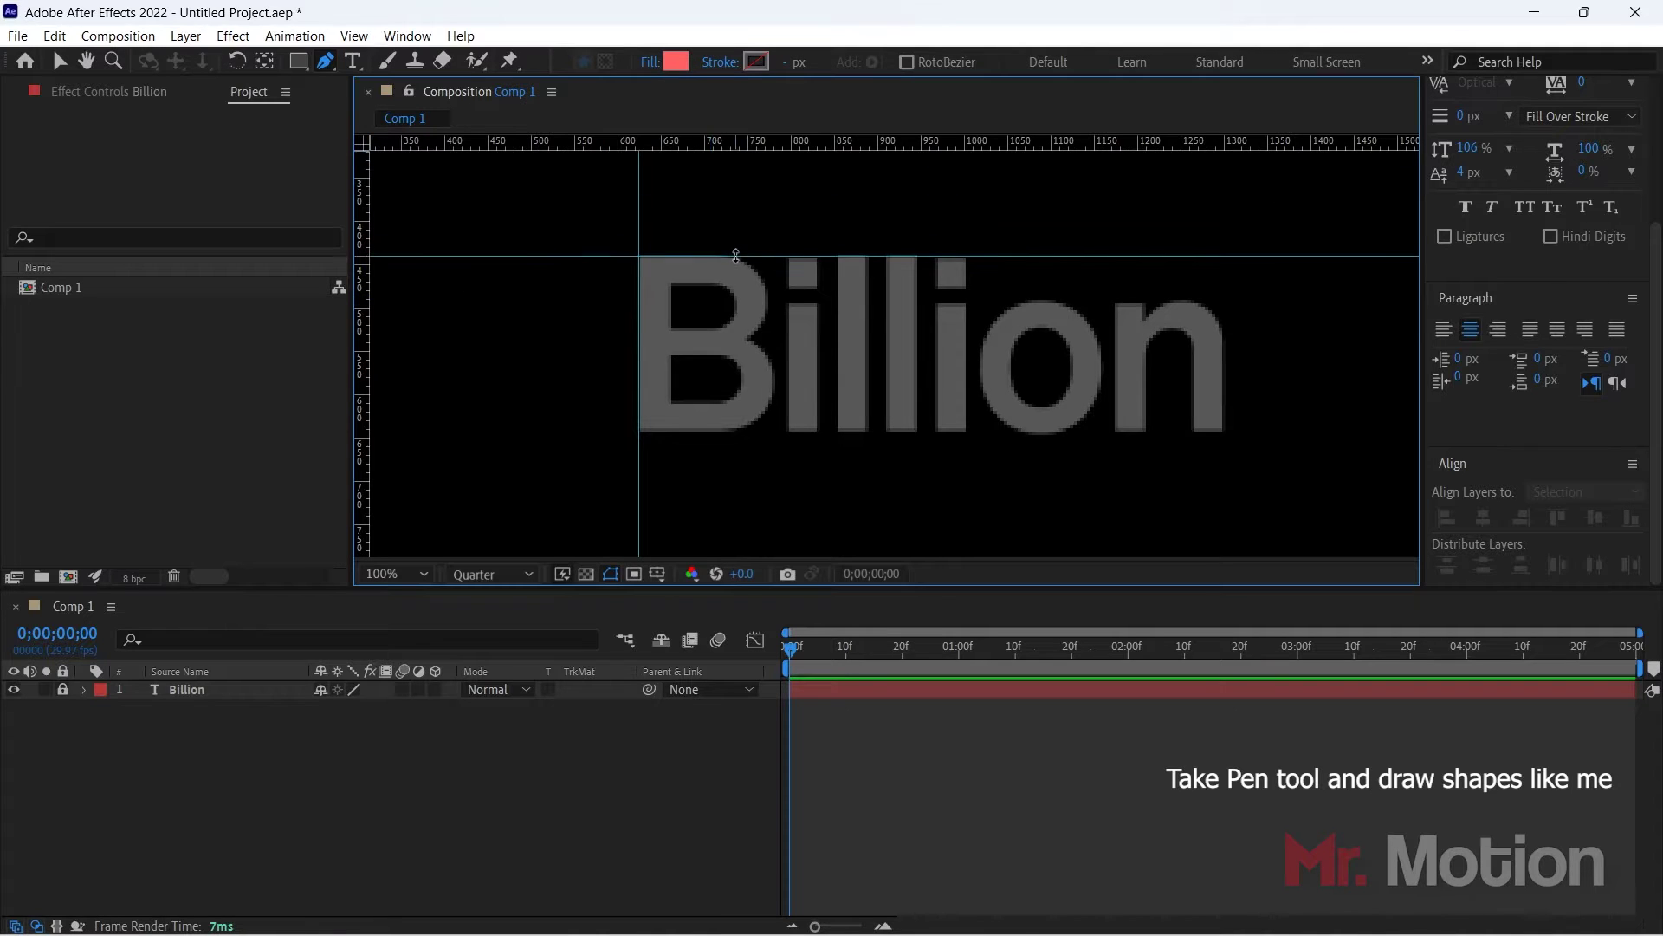
{"action": "left_click_drag", "start_coordinate": [773, 144], "coordinate": [844, 431]}
{"action": "left_click_drag", "start_coordinate": [362, 339], "coordinate": [1221, 347]}
Step: Draw a vertical Pen line along the B's stem, with no fill and a 30 px stroke in FF9393
{"action": "left_click", "coordinate": [652, 272]}
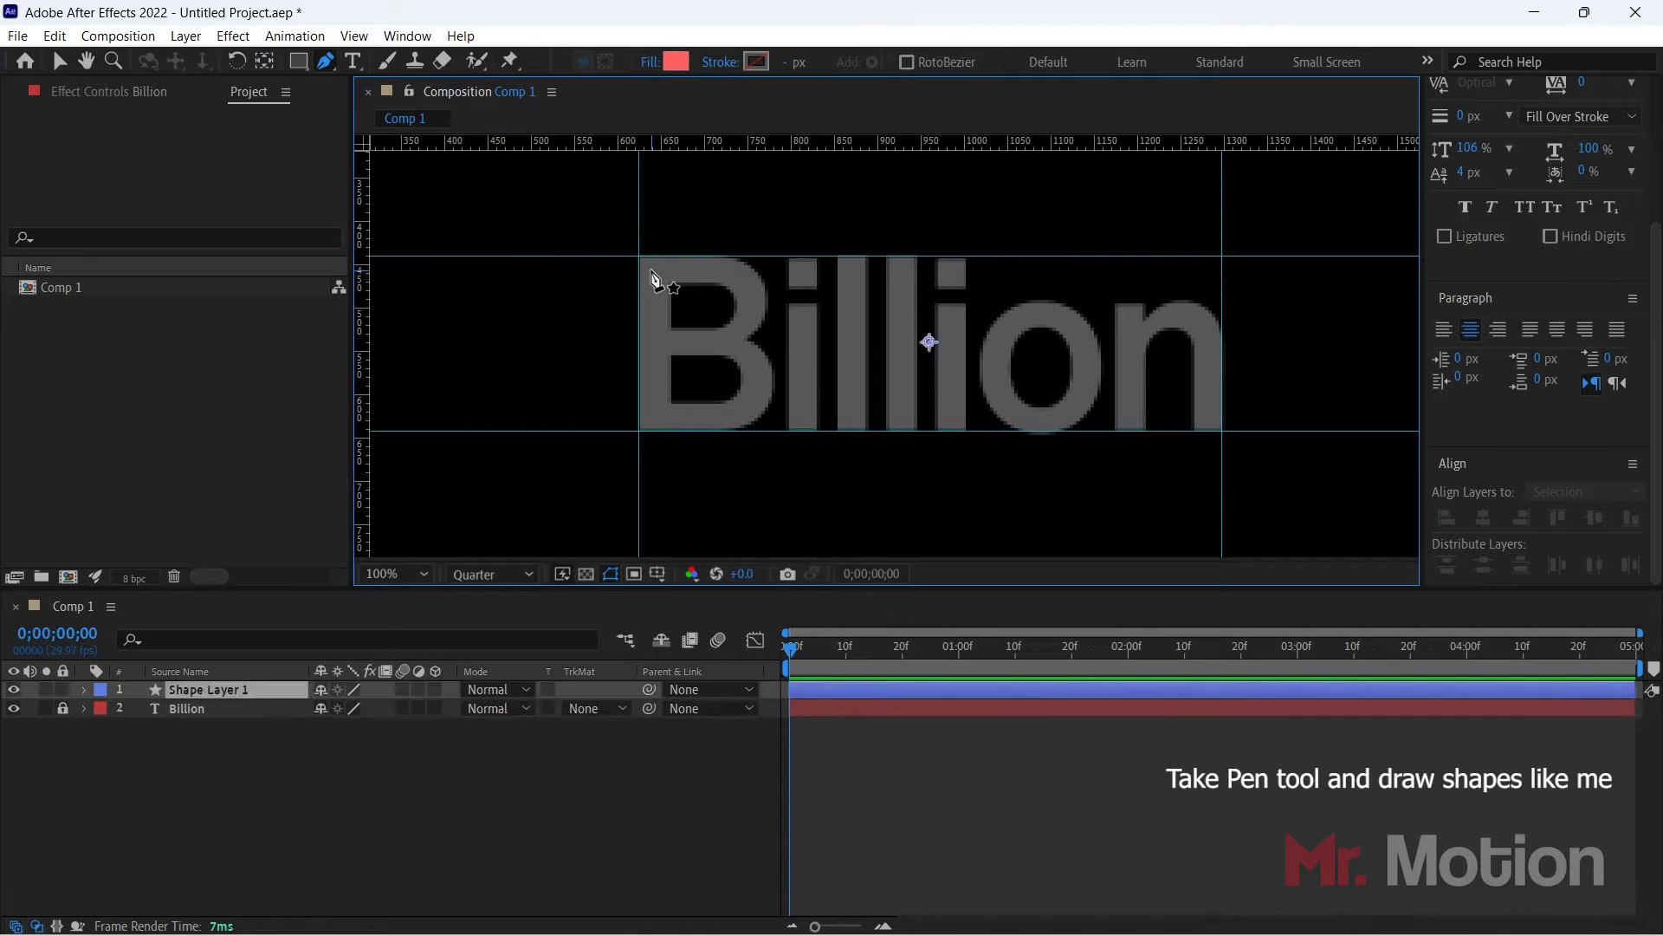
{"action": "left_click", "coordinate": [651, 415]}
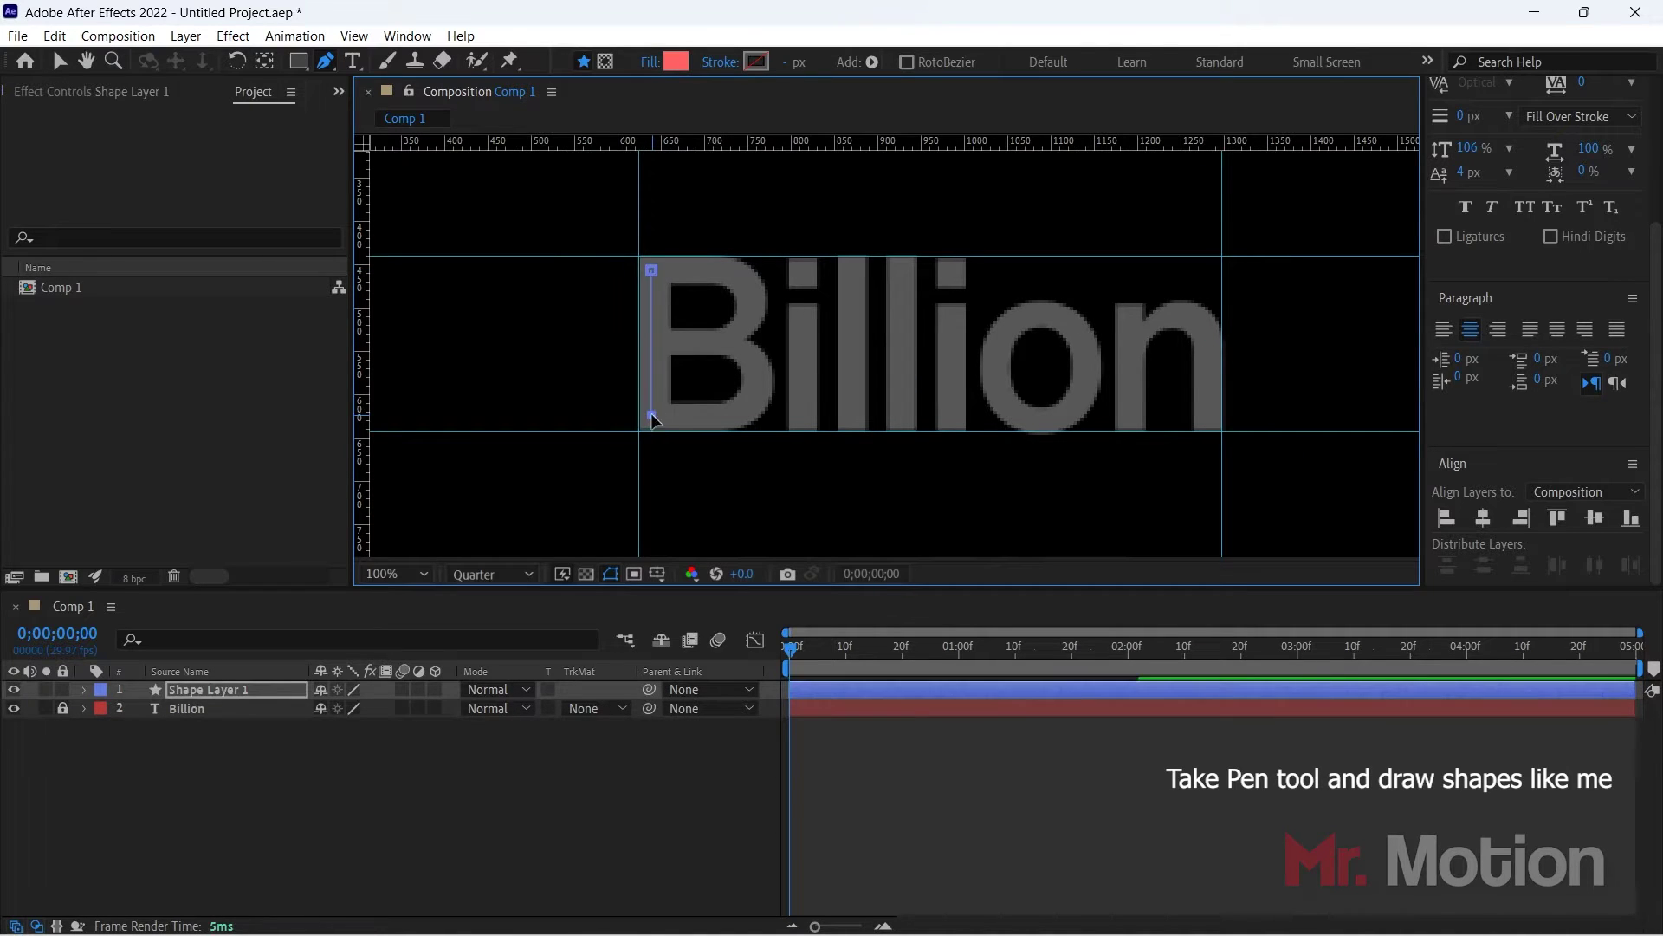
{"action": "left_click", "coordinate": [649, 61]}
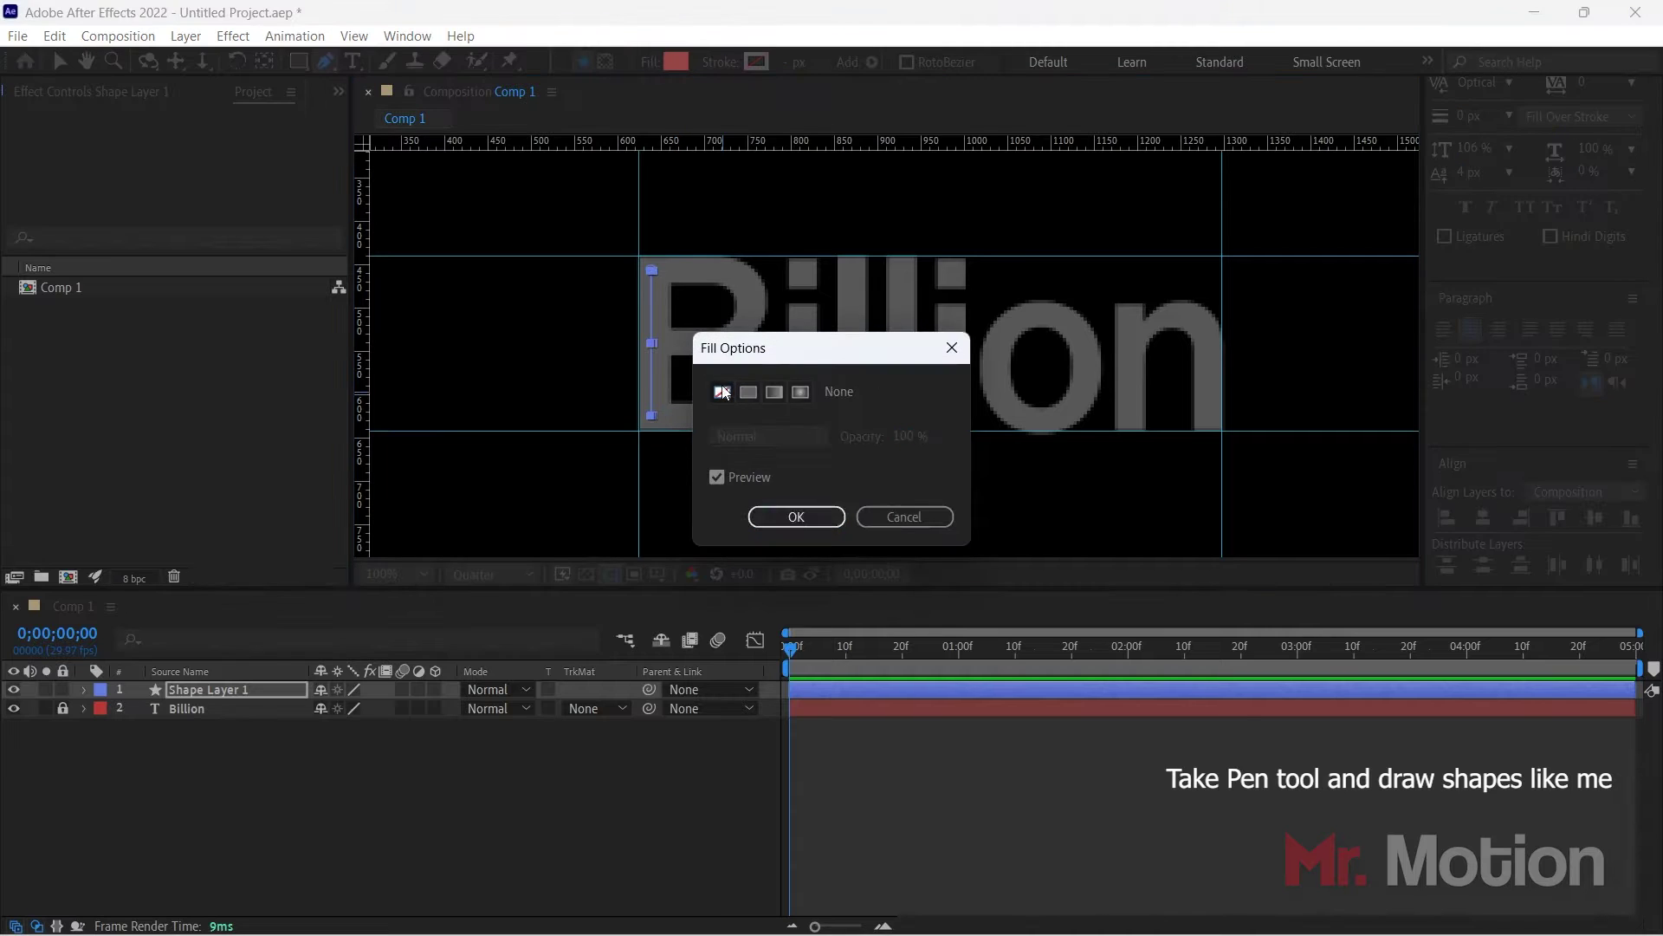
{"action": "left_click", "coordinate": [668, 389]}
{"action": "left_click", "coordinate": [776, 515]}
{"action": "left_click", "coordinate": [757, 61]}
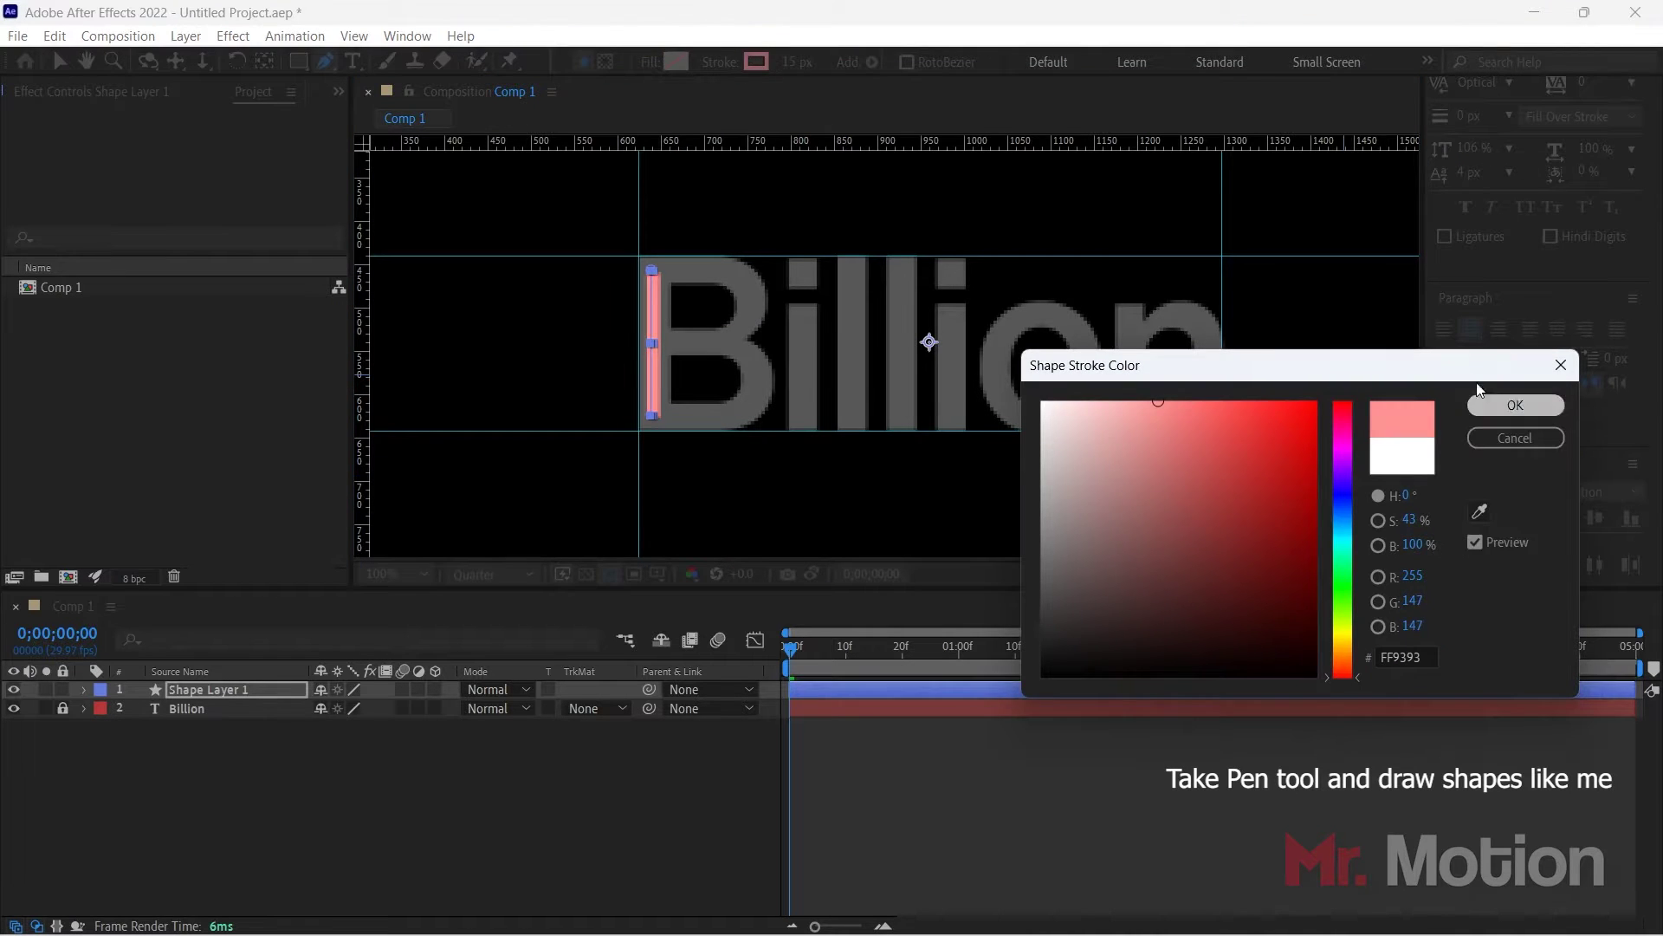
{"action": "left_click", "coordinate": [1512, 400]}
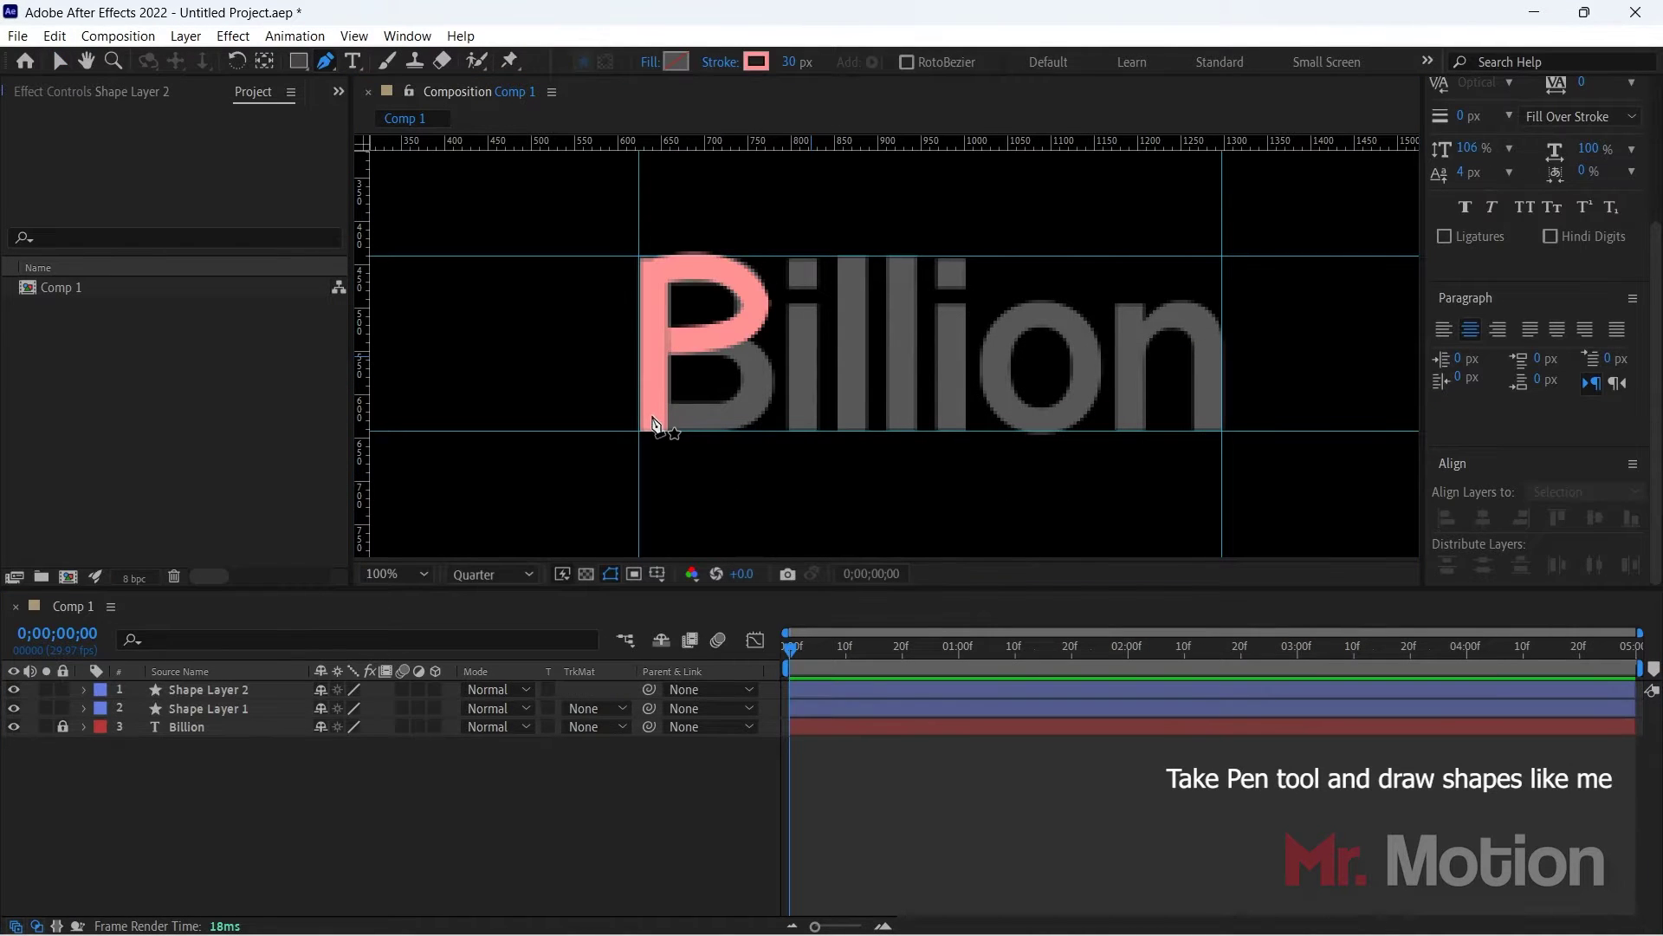
Step: Start a new Pen path at the bottom end of the B's stem
{"action": "left_click", "coordinate": [652, 416]}
{"action": "mouse_move", "coordinate": [758, 382]}
{"action": "left_mouse_down"}
{"action": "mouse_move", "coordinate": [762, 402]}
{"action": "mouse_move", "coordinate": [745, 345]}
{"action": "mouse_move", "coordinate": [753, 357]}
{"action": "left_mouse_up"}
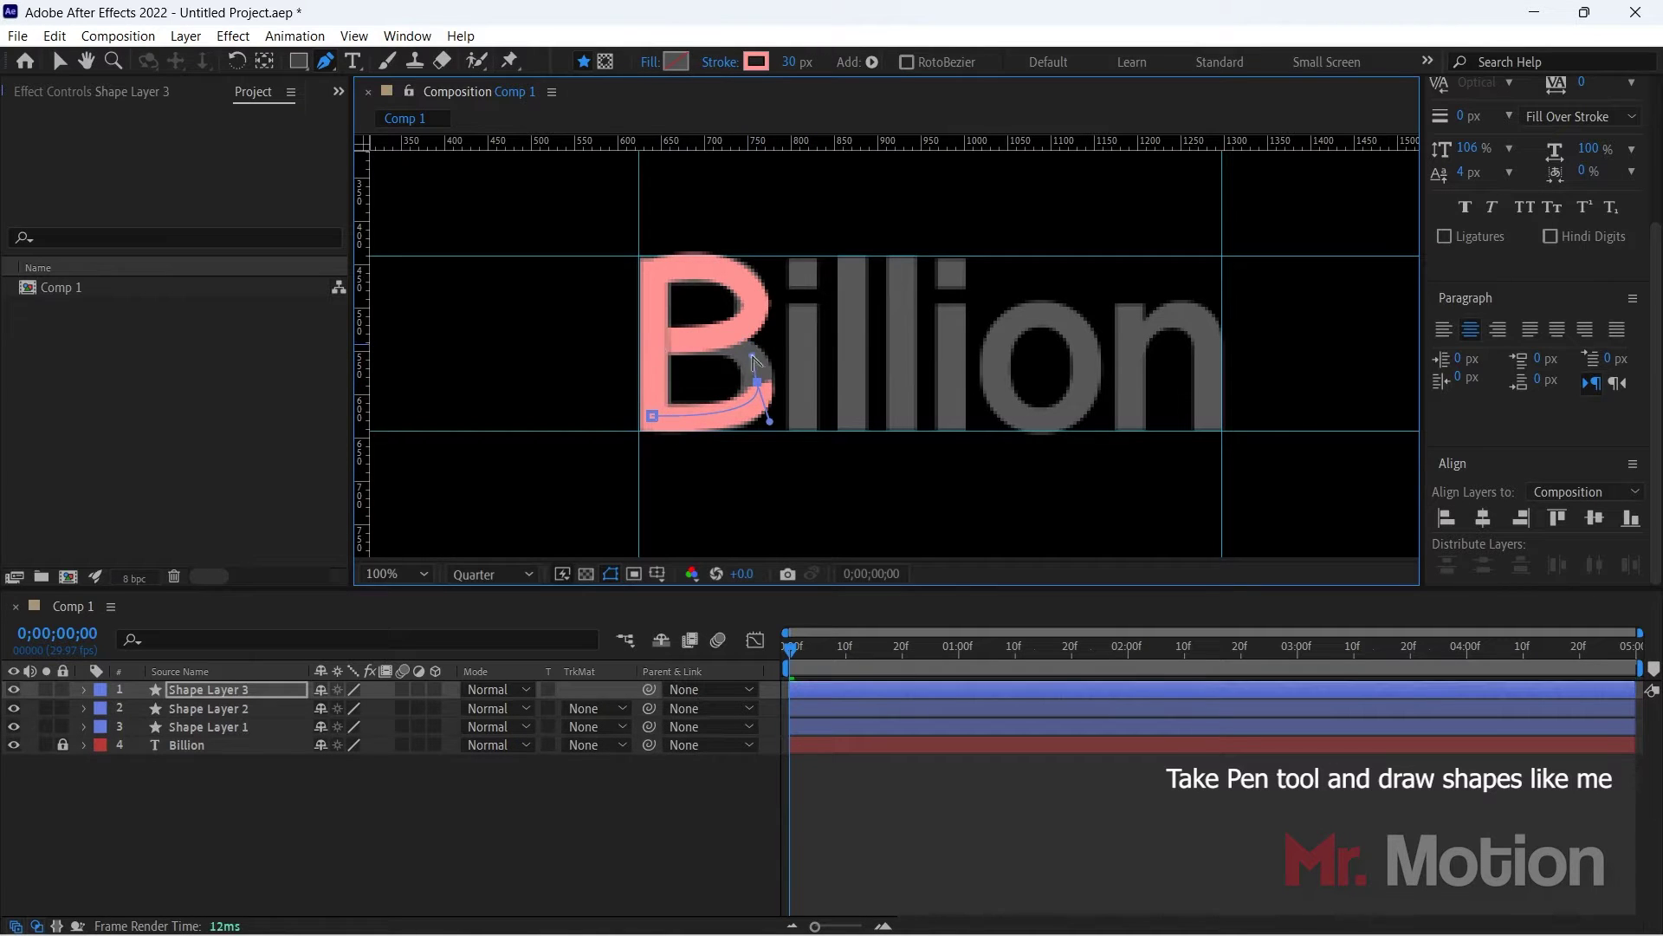
{"action": "left_click_drag", "start_coordinate": [654, 347], "coordinate": [572, 360]}
{"action": "left_click_drag", "start_coordinate": [734, 334], "coordinate": [727, 318]}
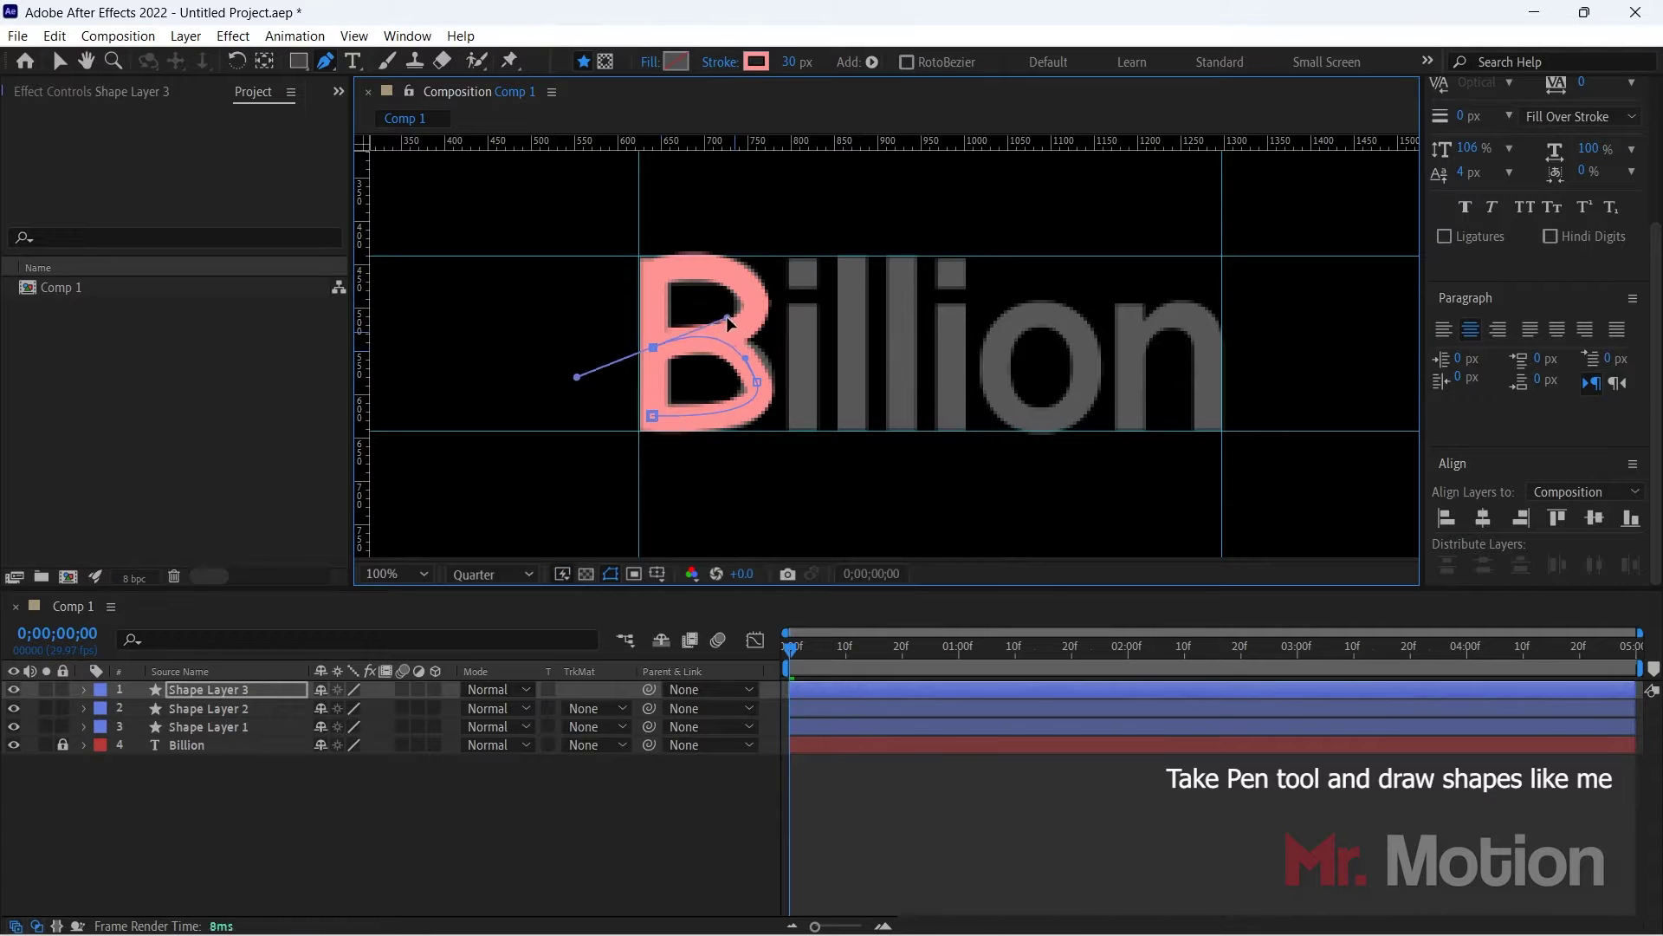
{"action": "key", "text": "ctrl+z"}
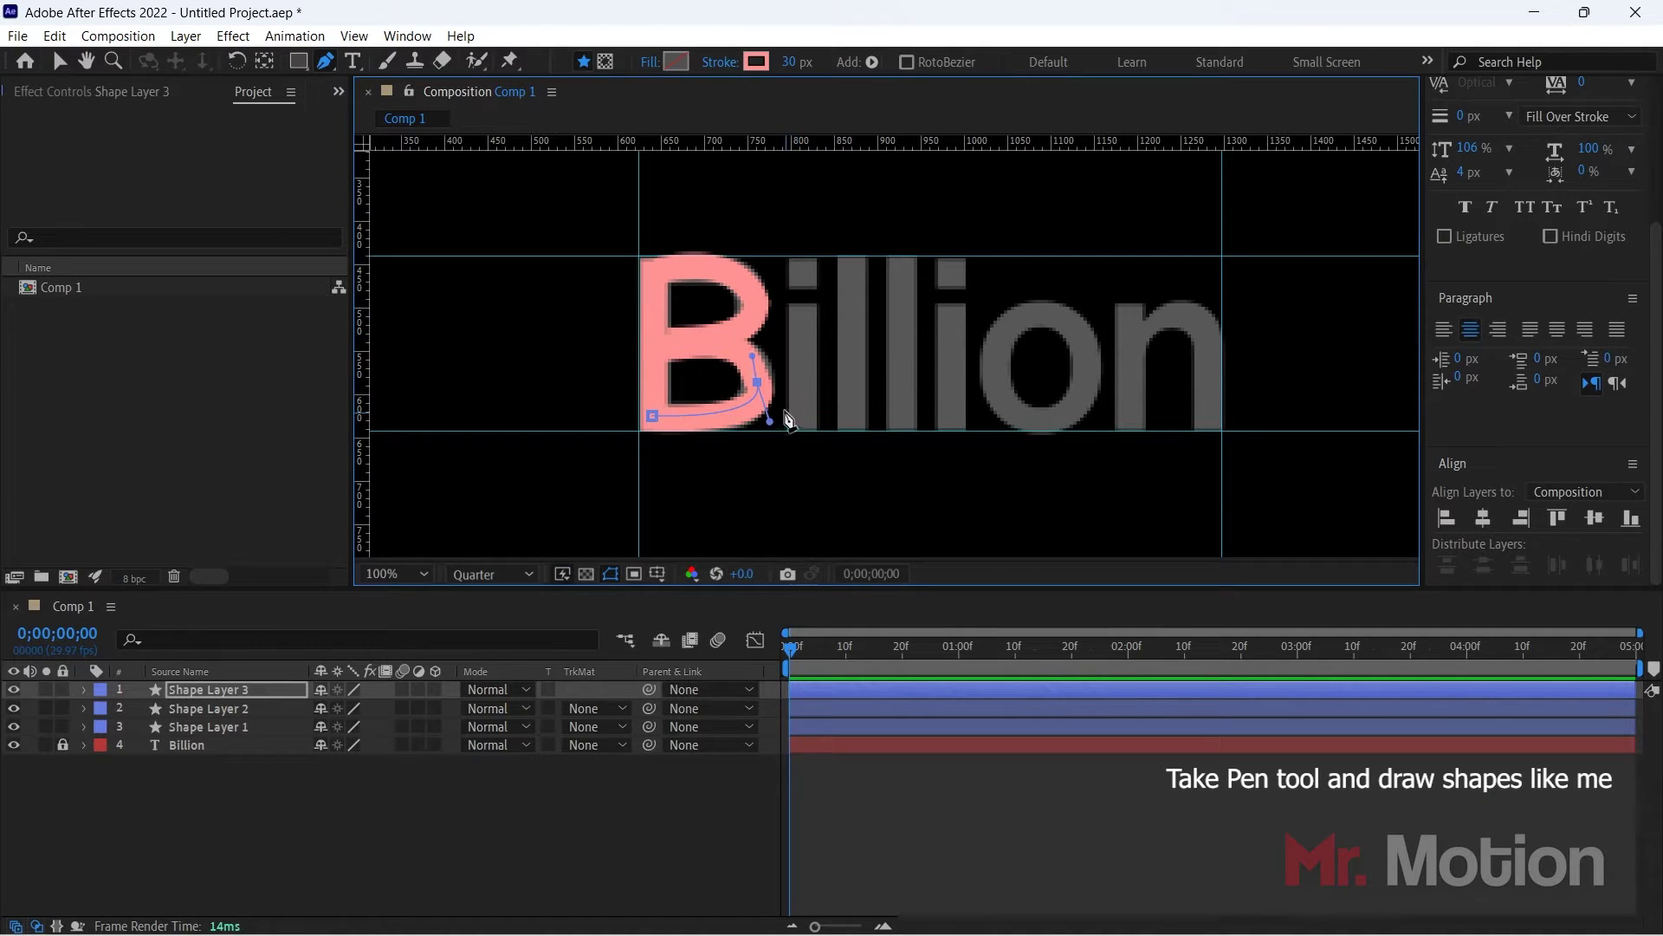
{"action": "key", "text": "ctrl+z"}
{"action": "key", "text": "ctrl+z"}
Step: Curve the Pen path around the B's lower bowl back to the middle of the stem, and refine its start point and handle
{"action": "left_click_drag", "start_coordinate": [758, 377], "coordinate": [768, 425]}
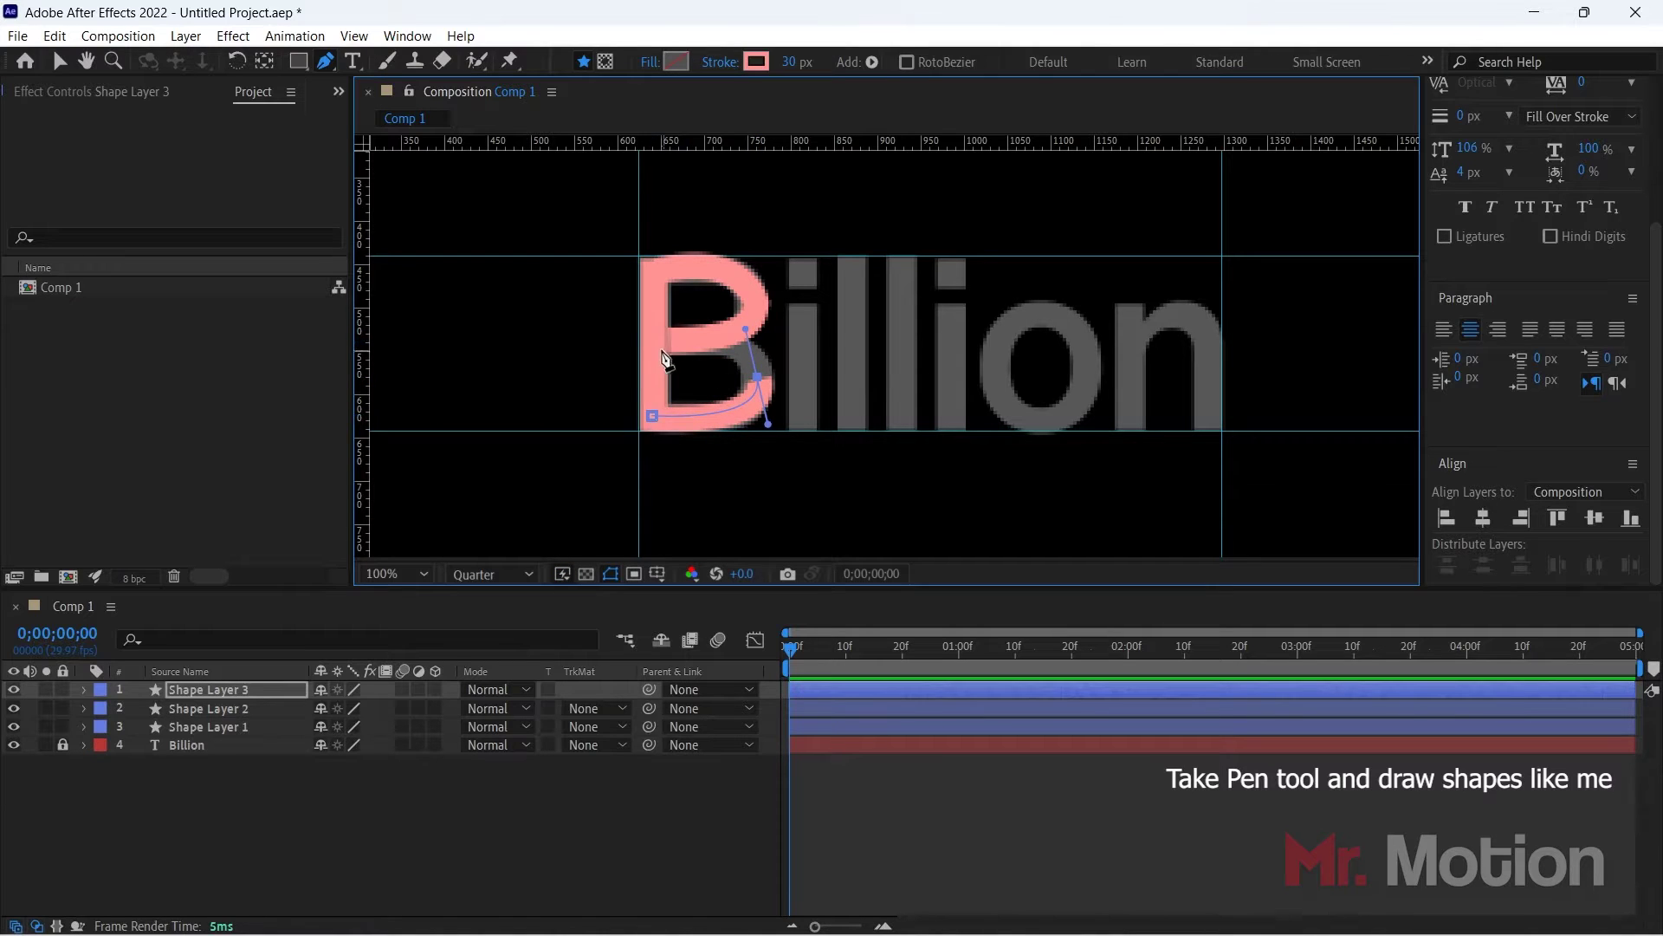
{"action": "left_click_drag", "start_coordinate": [656, 342], "coordinate": [639, 353]}
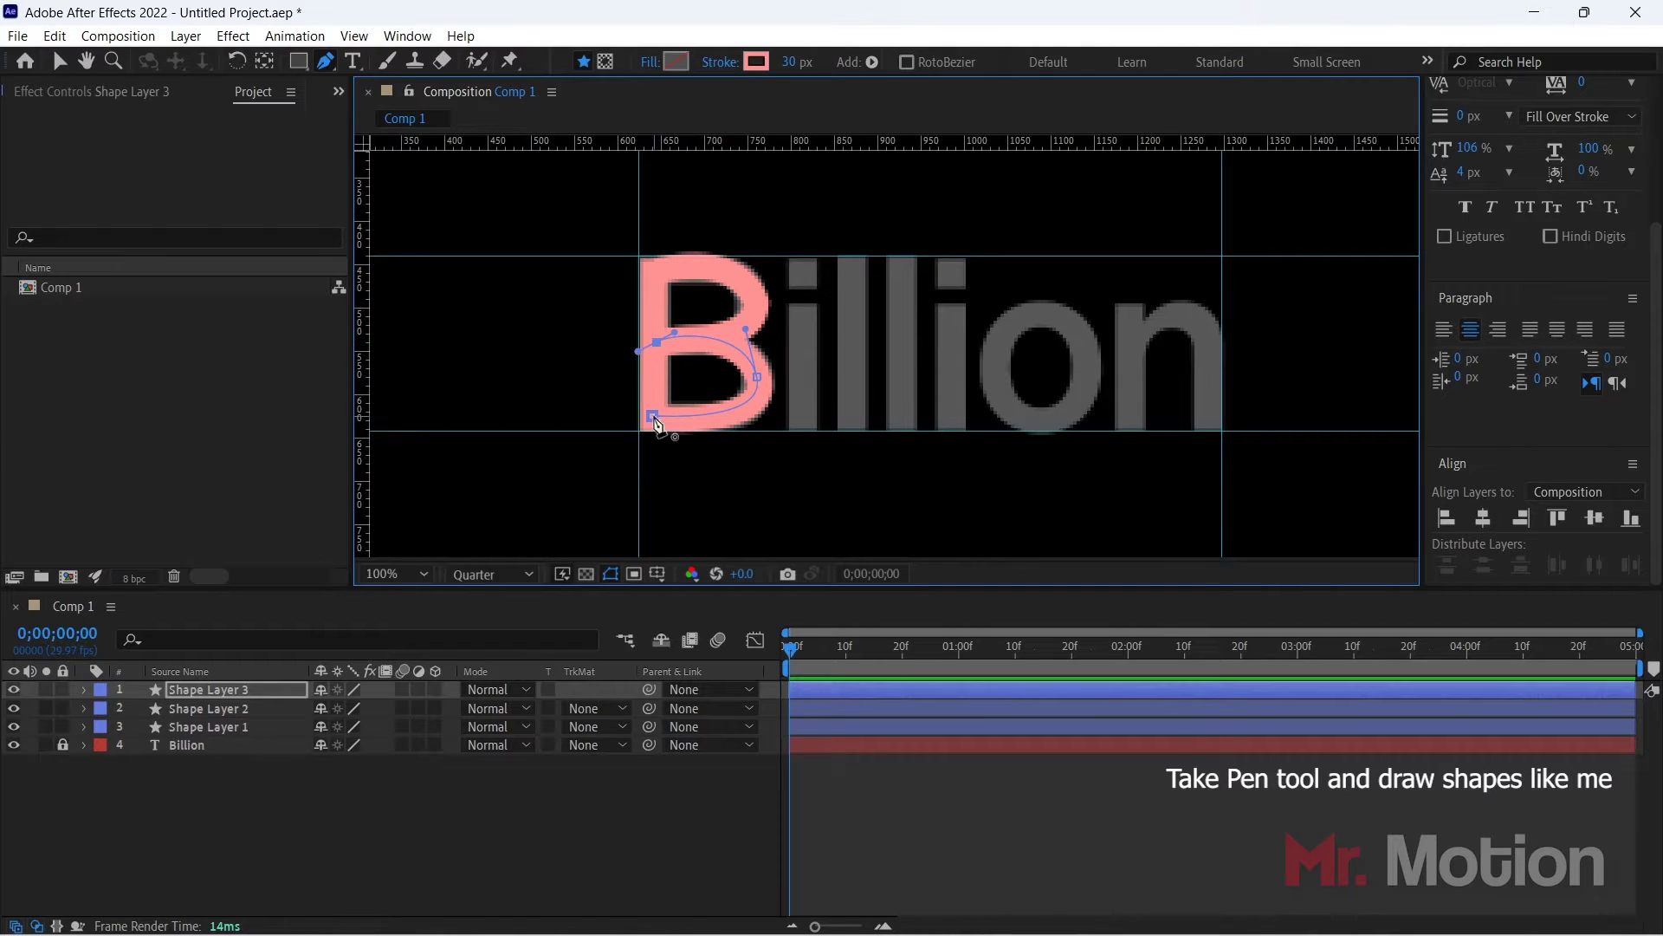
{"action": "left_click", "coordinate": [59, 61]}
{"action": "left_click_drag", "start_coordinate": [652, 415], "coordinate": [654, 413]}
{"action": "left_click_drag", "start_coordinate": [768, 424], "coordinate": [761, 430]}
{"action": "left_click", "coordinate": [620, 780]}
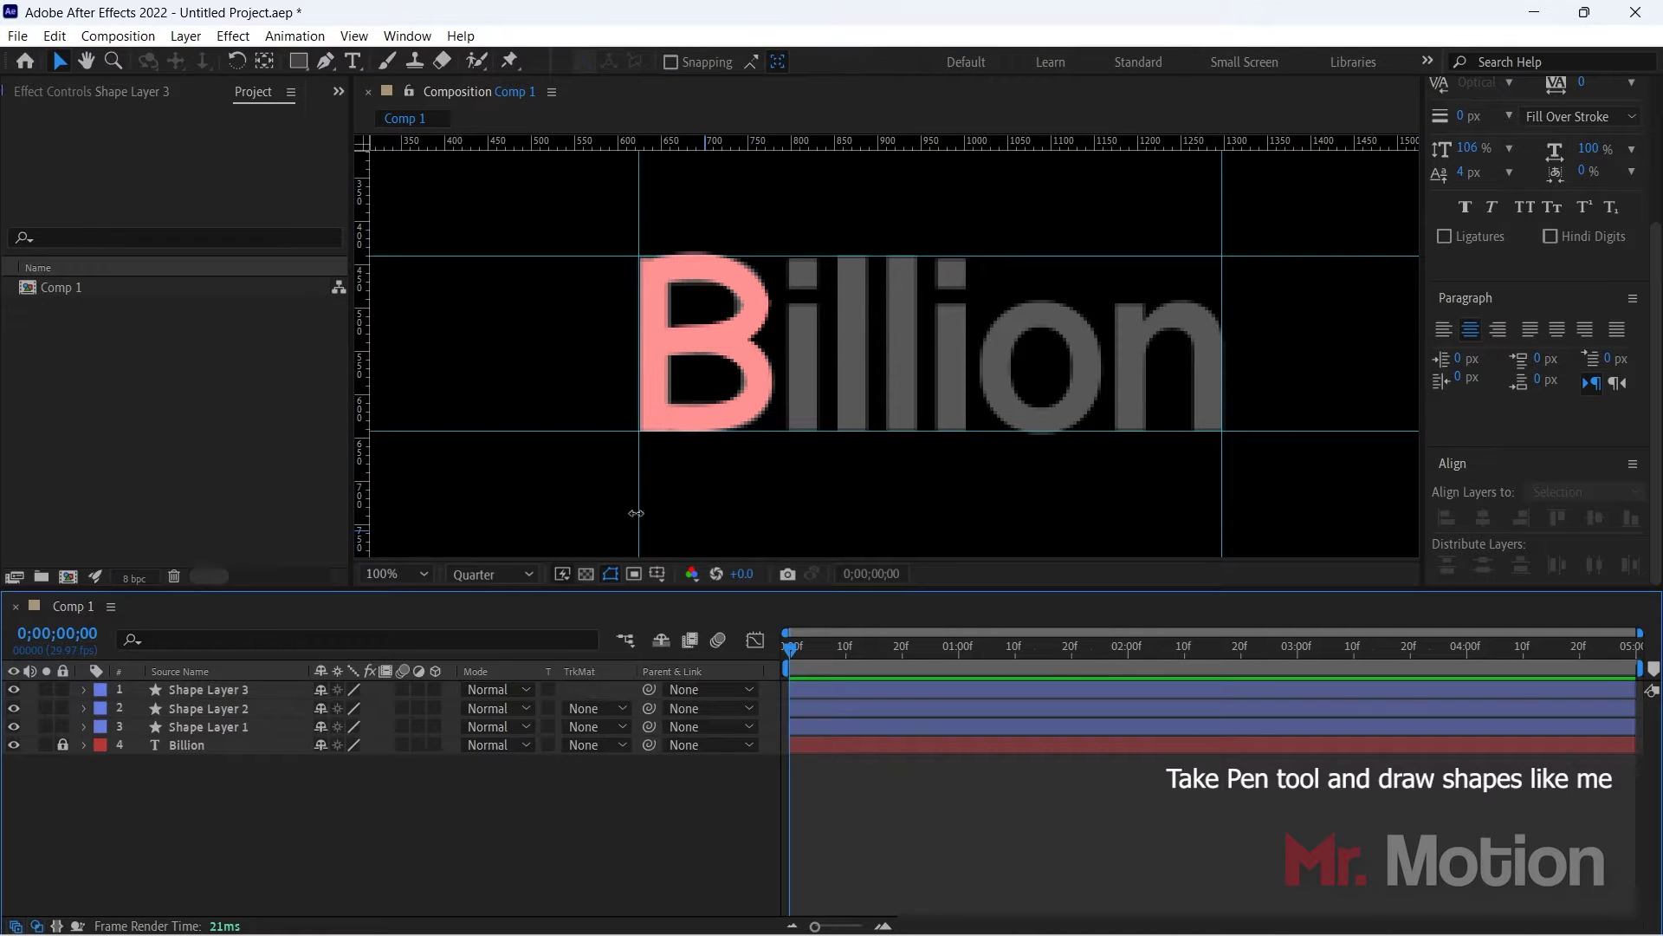
Step: Rename Shape Layer 1, 2 and 3 as "B Line", "B upper curve" and "B lower curve"
{"action": "left_click", "coordinate": [208, 728]}
{"action": "key", "text": "Return"}
{"action": "type", "text": "B Line"}
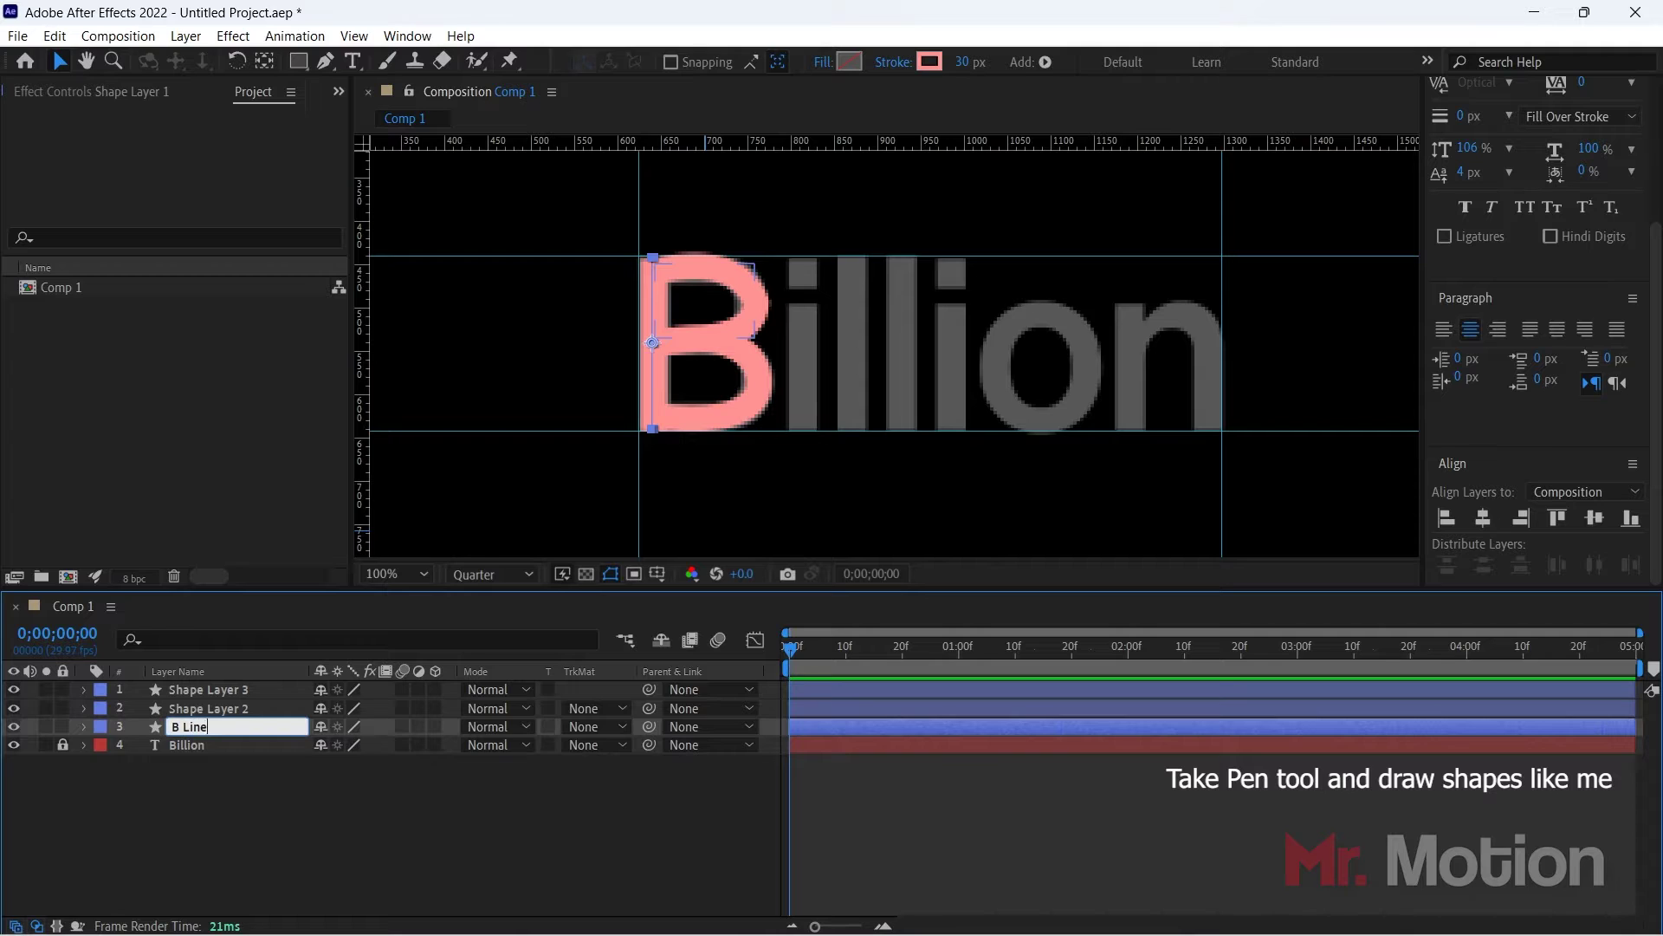
{"action": "left_click", "coordinate": [232, 709]}
{"action": "key", "text": "Return"}
{"action": "type", "text": "B u"}
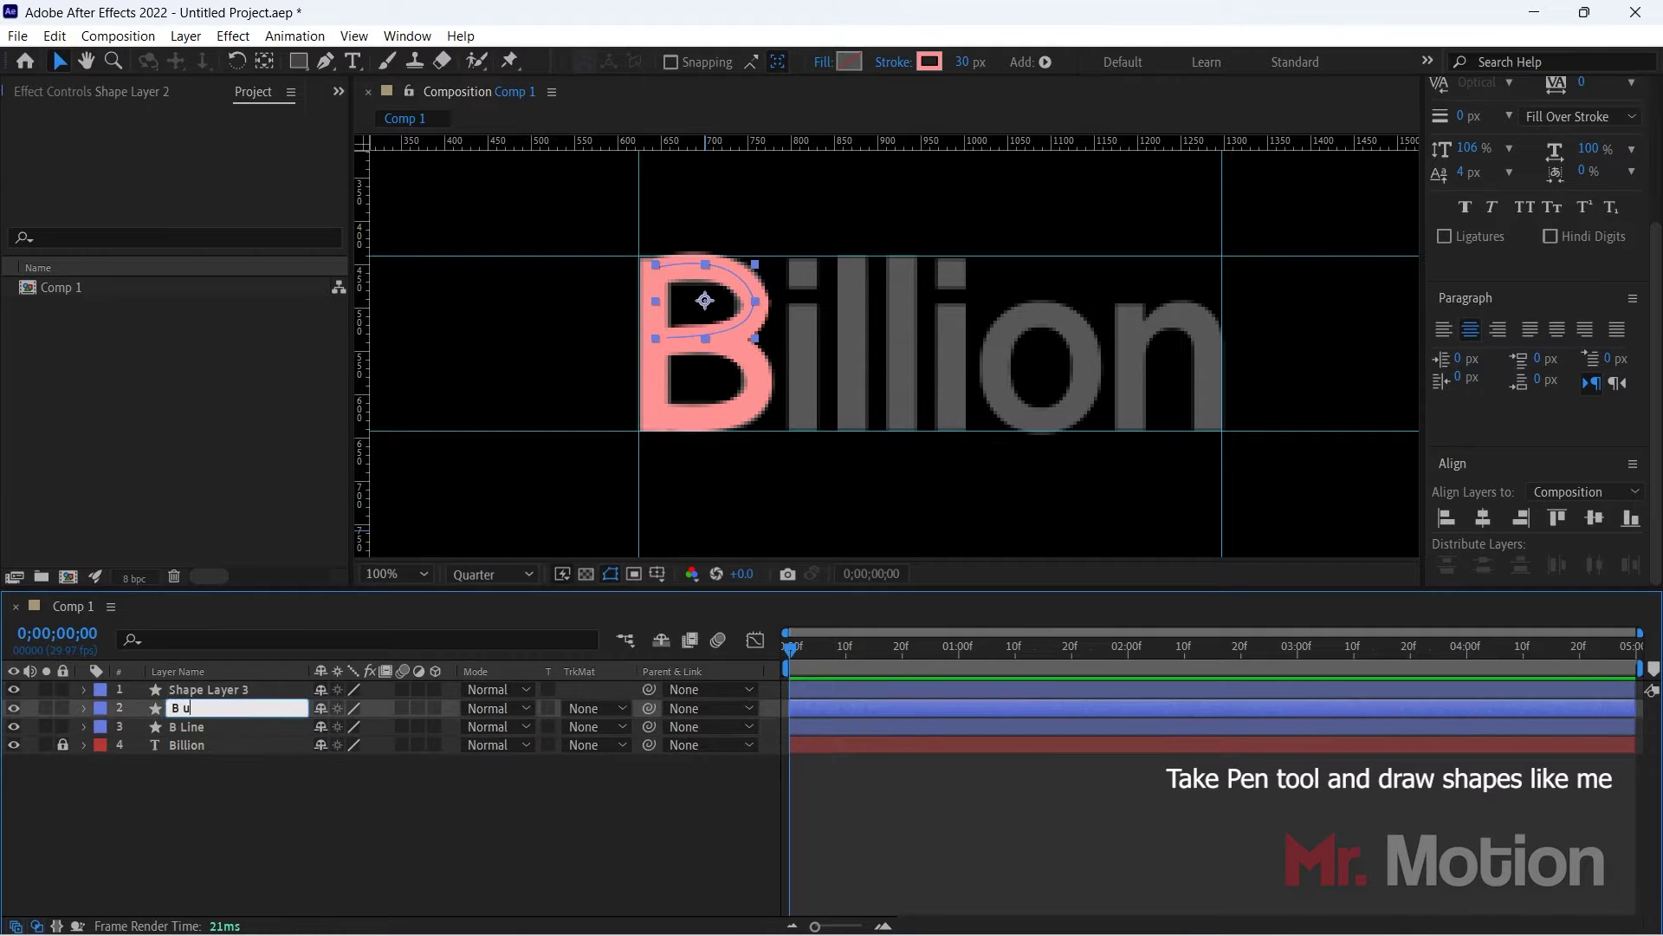
{"action": "type", "text": "pper curve"}
{"action": "left_click", "coordinate": [246, 691]}
{"action": "key", "text": "Return"}
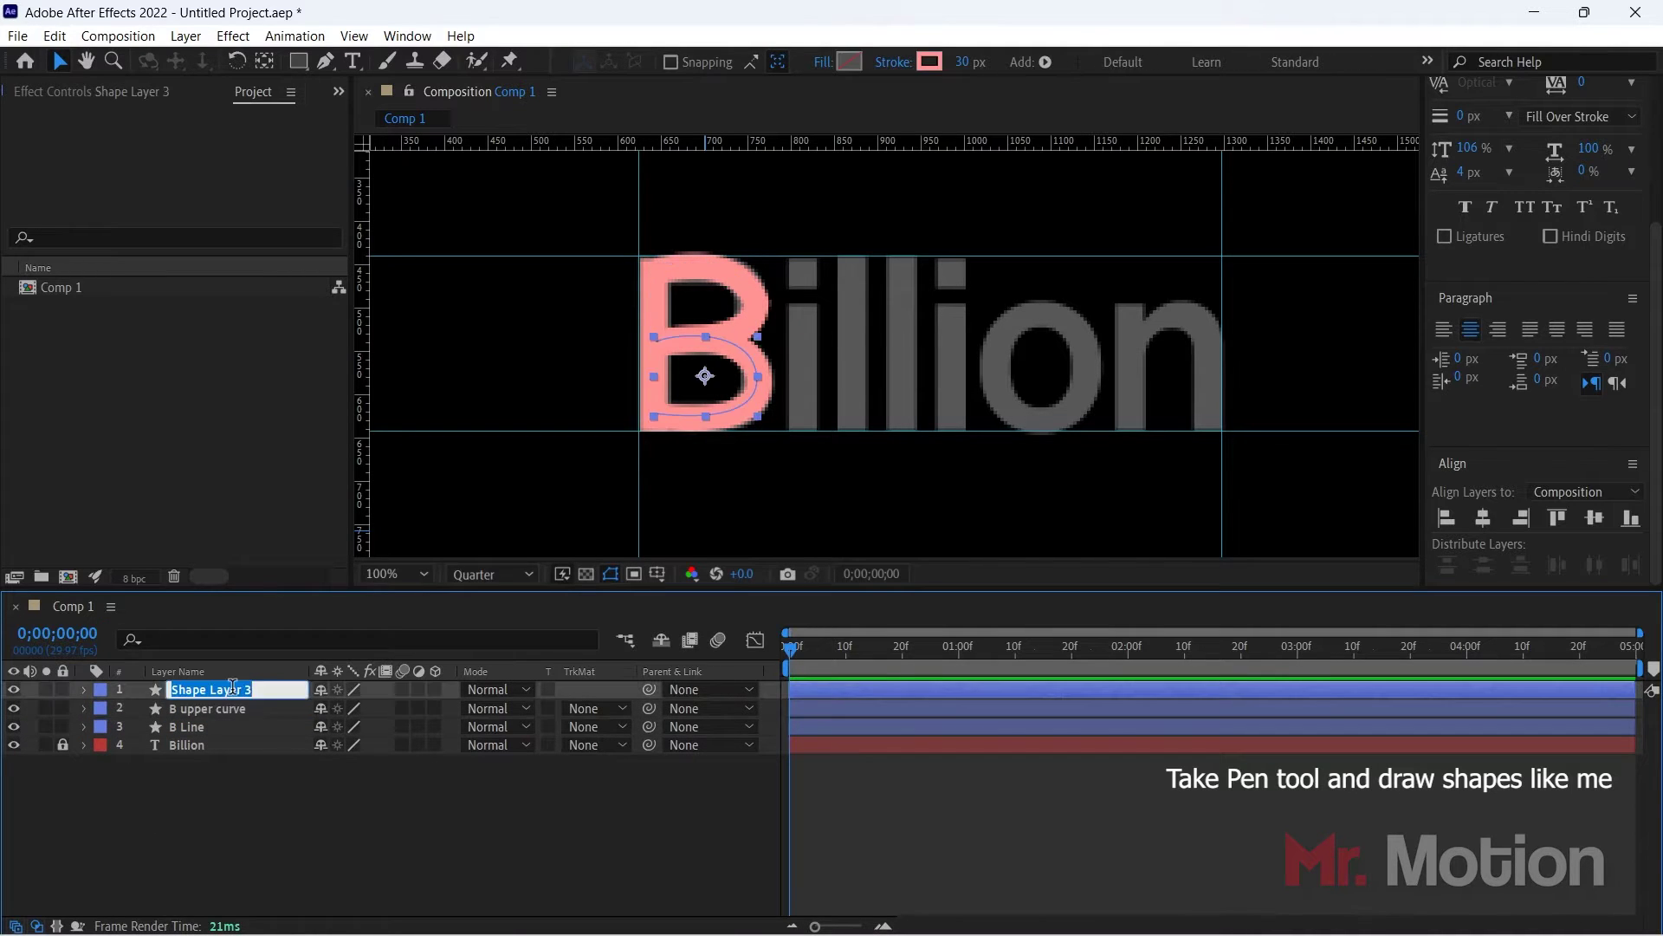
{"action": "type", "text": "B lower curve"}
{"action": "left_click", "coordinate": [279, 797]}
Step: Draw a vertical Pen line along the first i's stem down to the lower guide, and rename its layer as "I"
{"action": "left_click", "coordinate": [327, 61]}
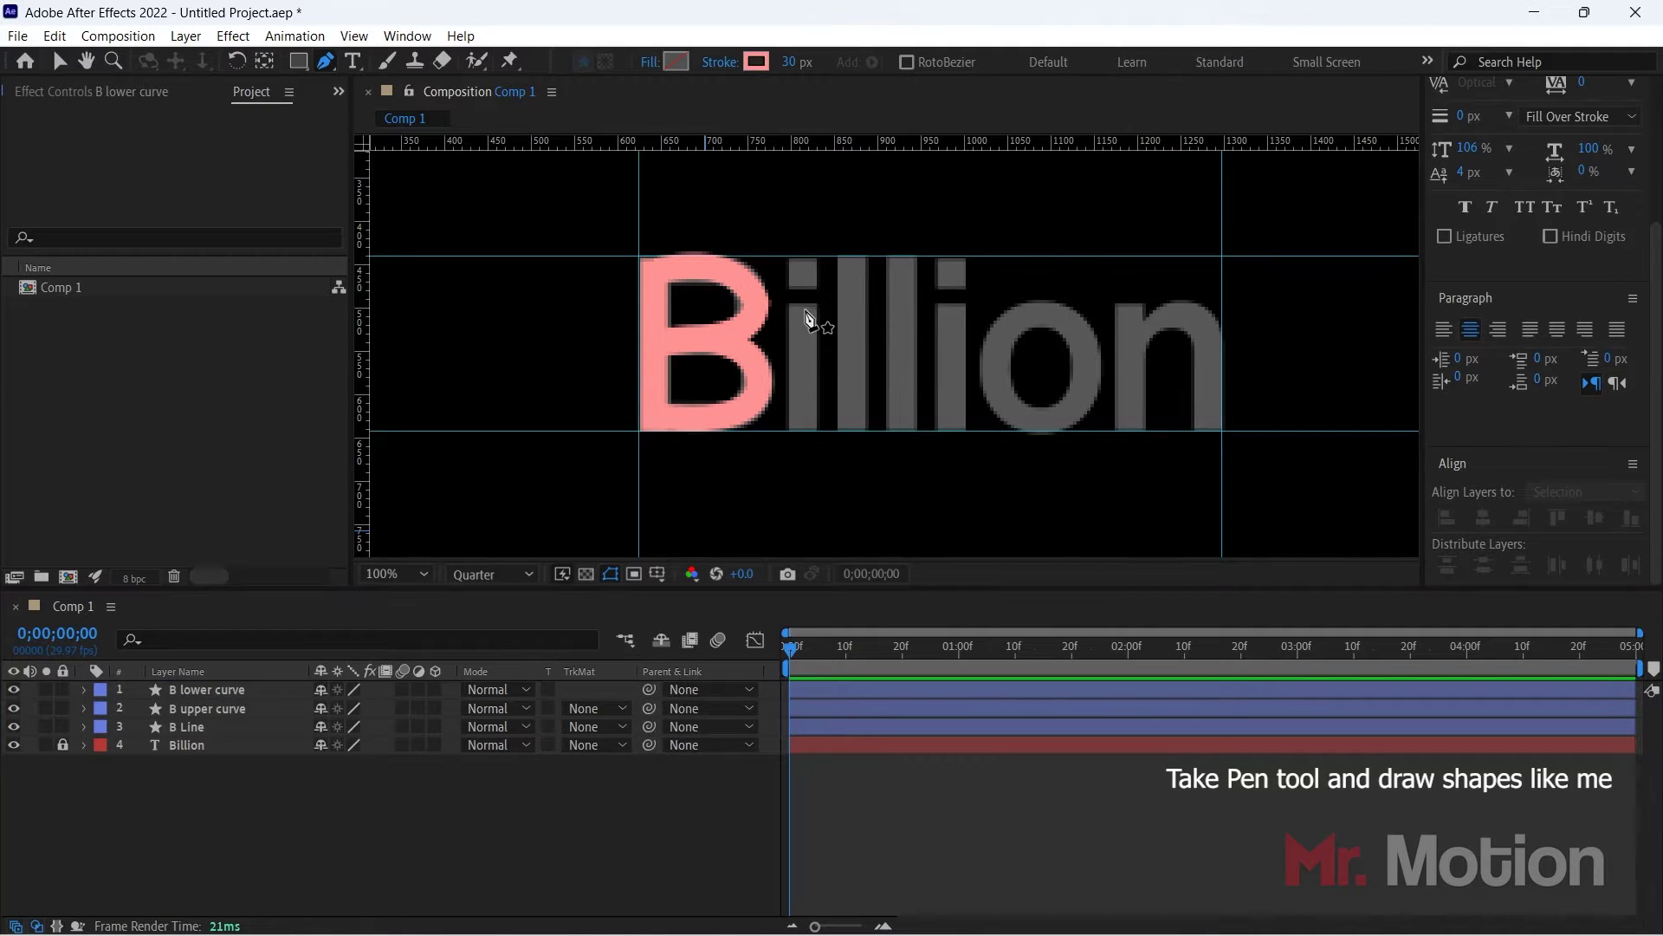
{"action": "left_click", "coordinate": [803, 307]}
{"action": "left_click", "coordinate": [804, 430]}
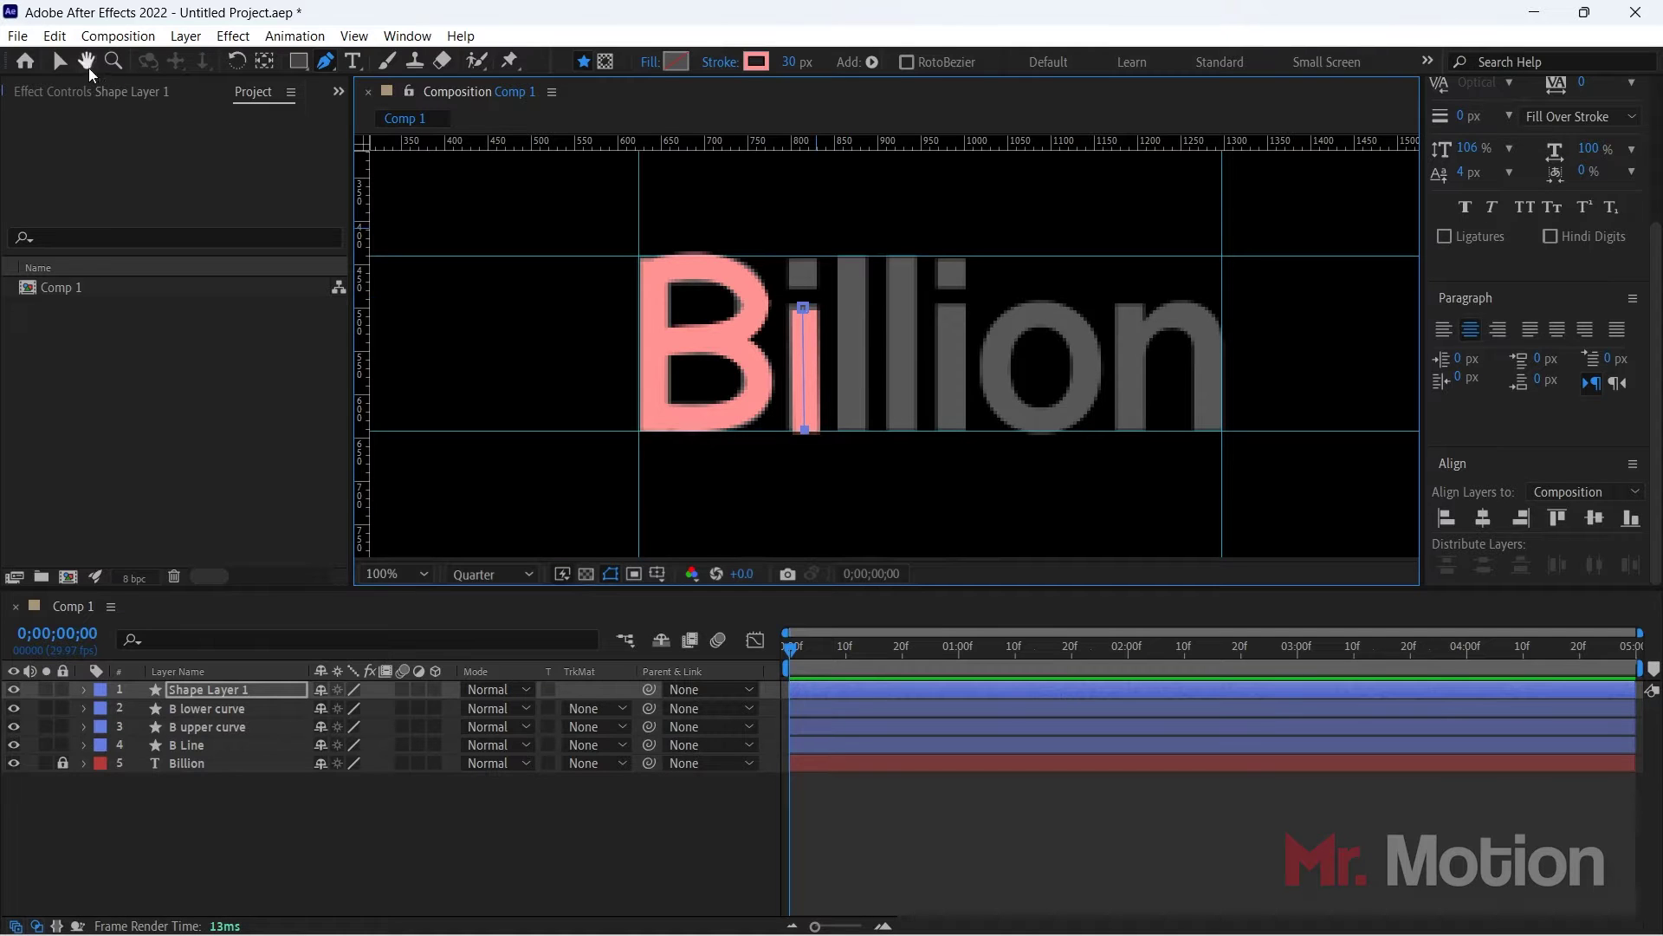
{"action": "left_click", "coordinate": [58, 60]}
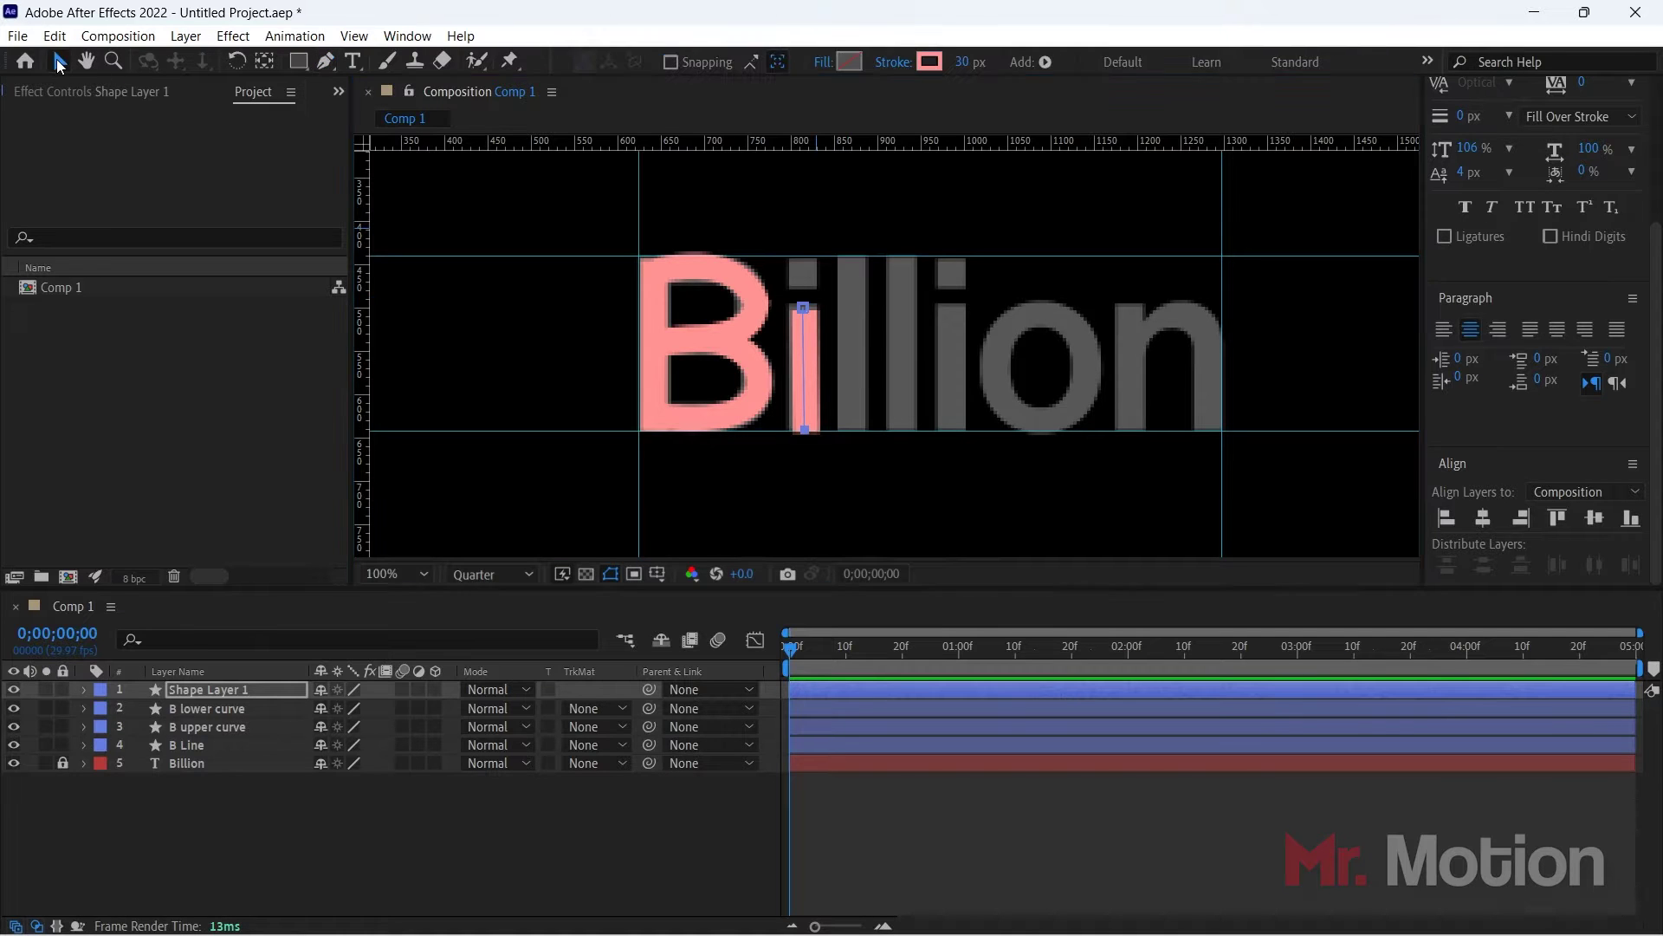
{"action": "left_click", "coordinate": [262, 802]}
{"action": "left_click", "coordinate": [241, 693]}
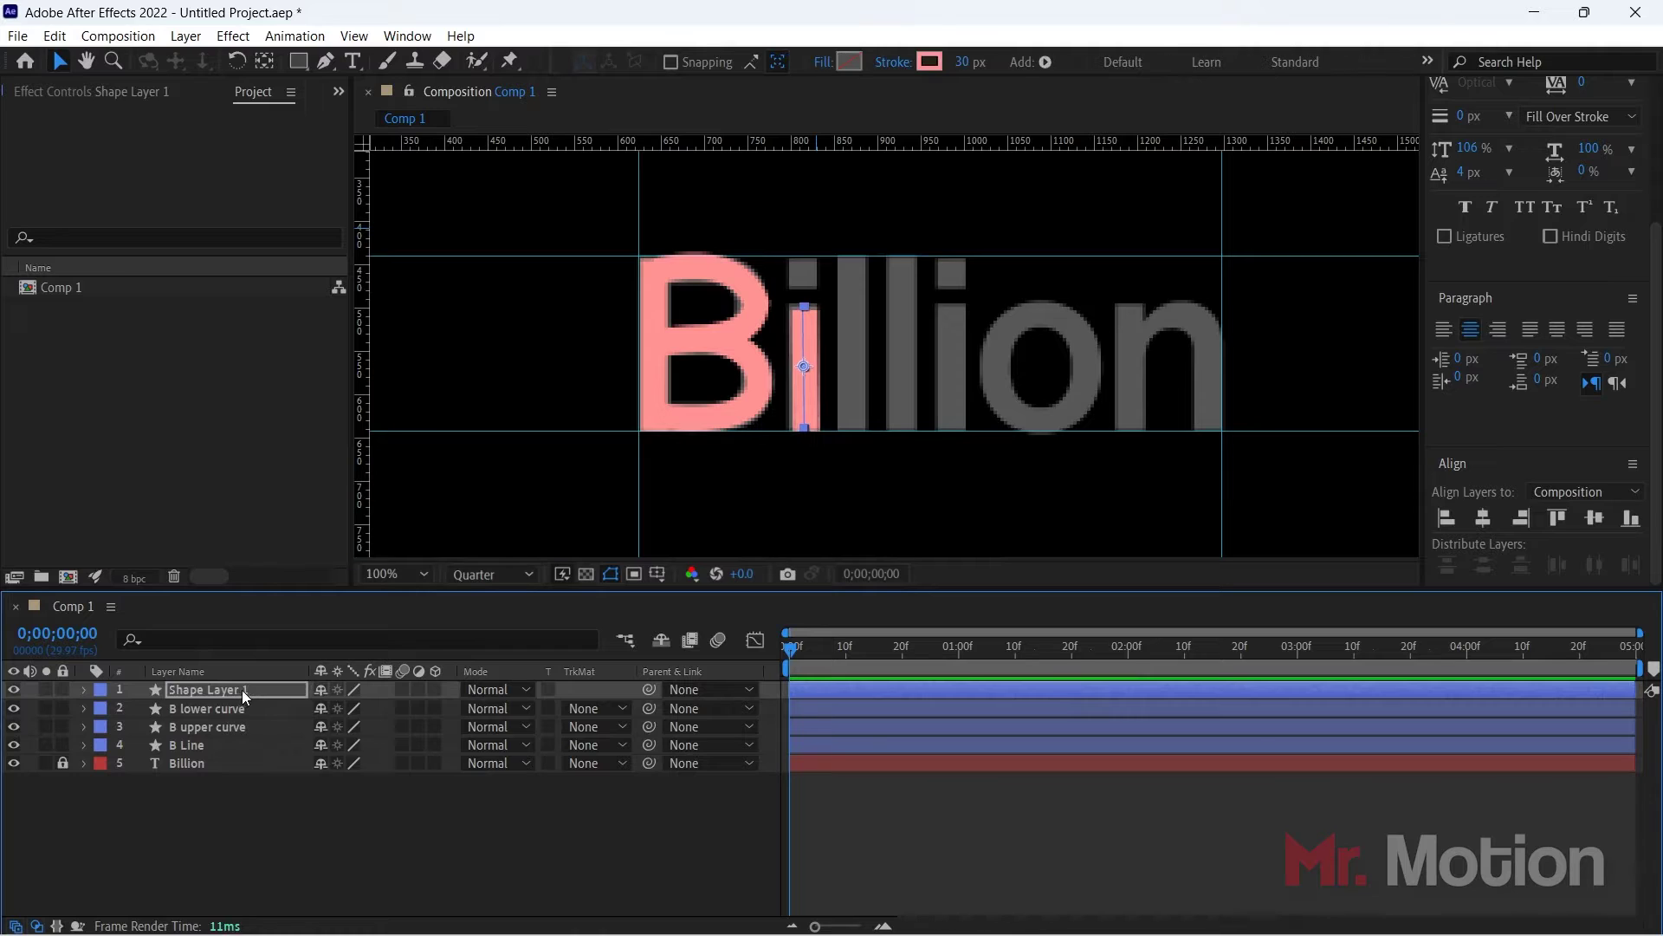
{"action": "left_click", "coordinate": [405, 817]}
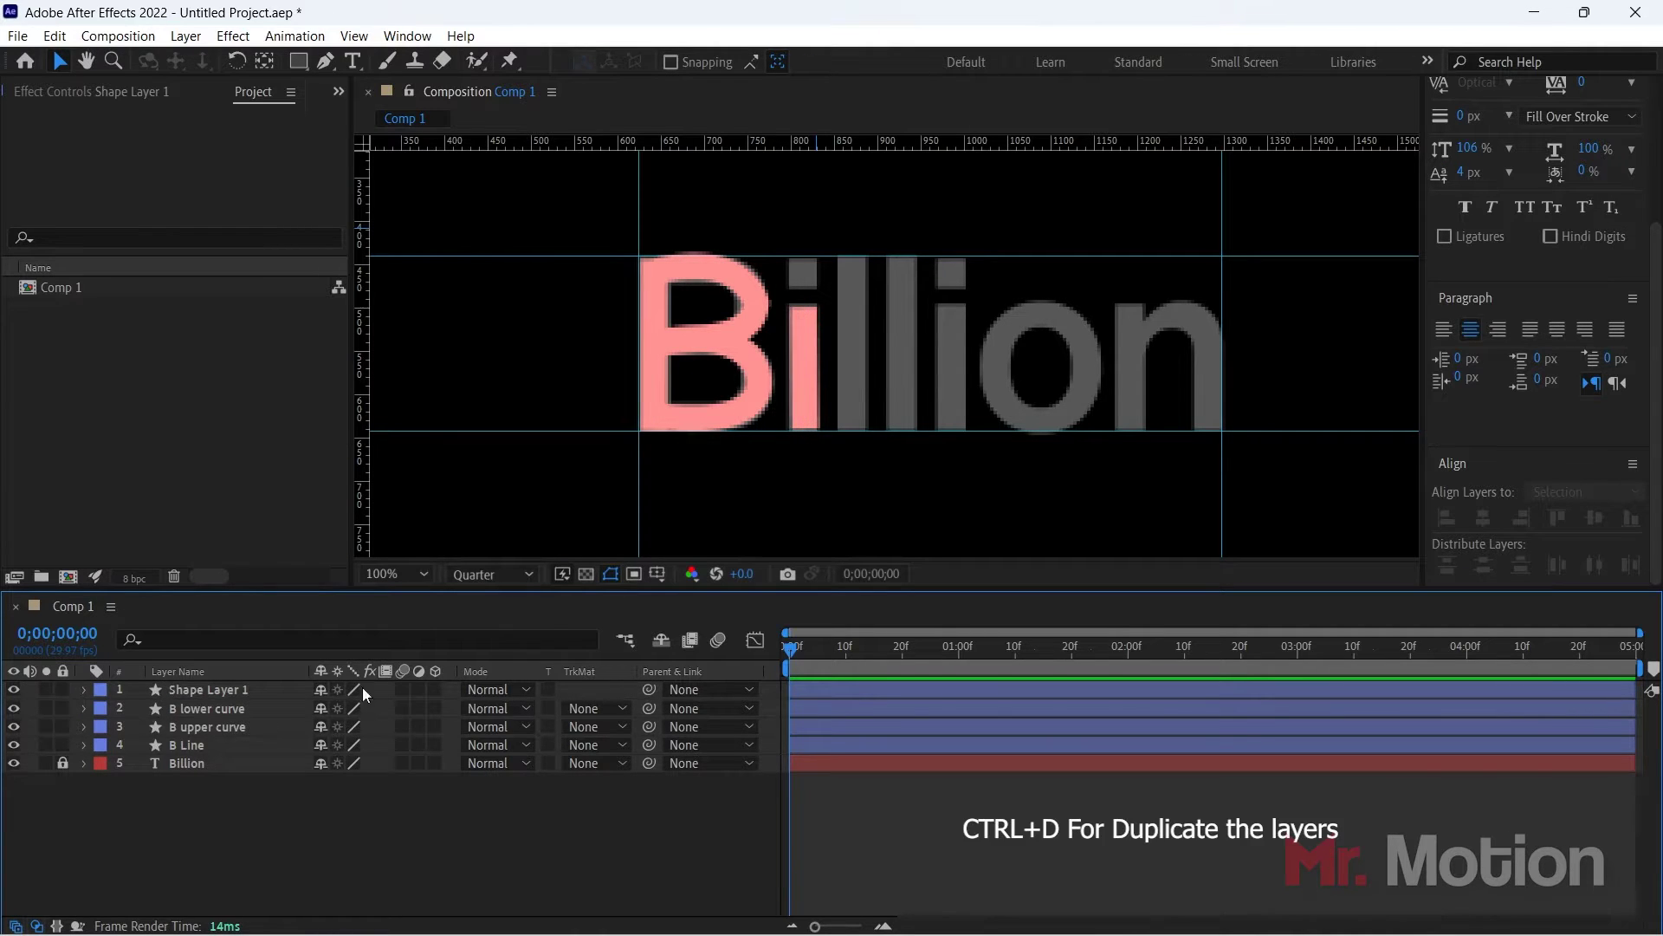
{"action": "left_click", "coordinate": [215, 693]}
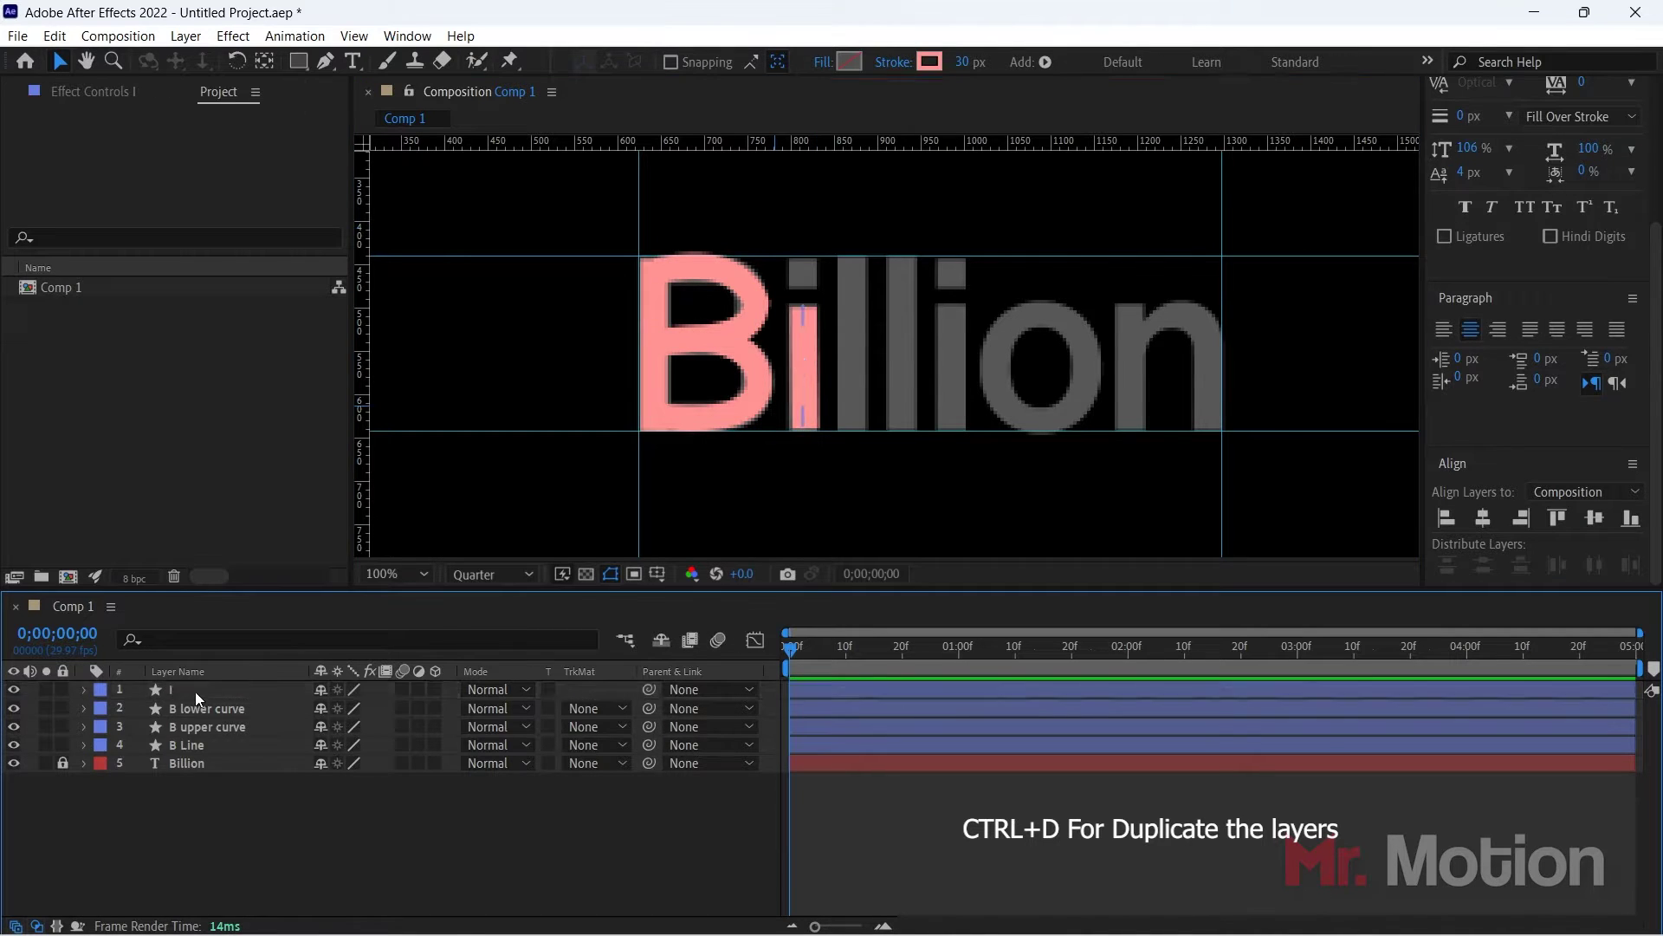
Step: Duplicate the I layer and move the copy horizontally onto the stem of the second i
{"action": "left_click", "coordinate": [195, 691]}
{"action": "key", "text": "ctrl+d"}
{"action": "key", "text": "shift+Right"}
{"action": "key", "text": "shift+Right"}
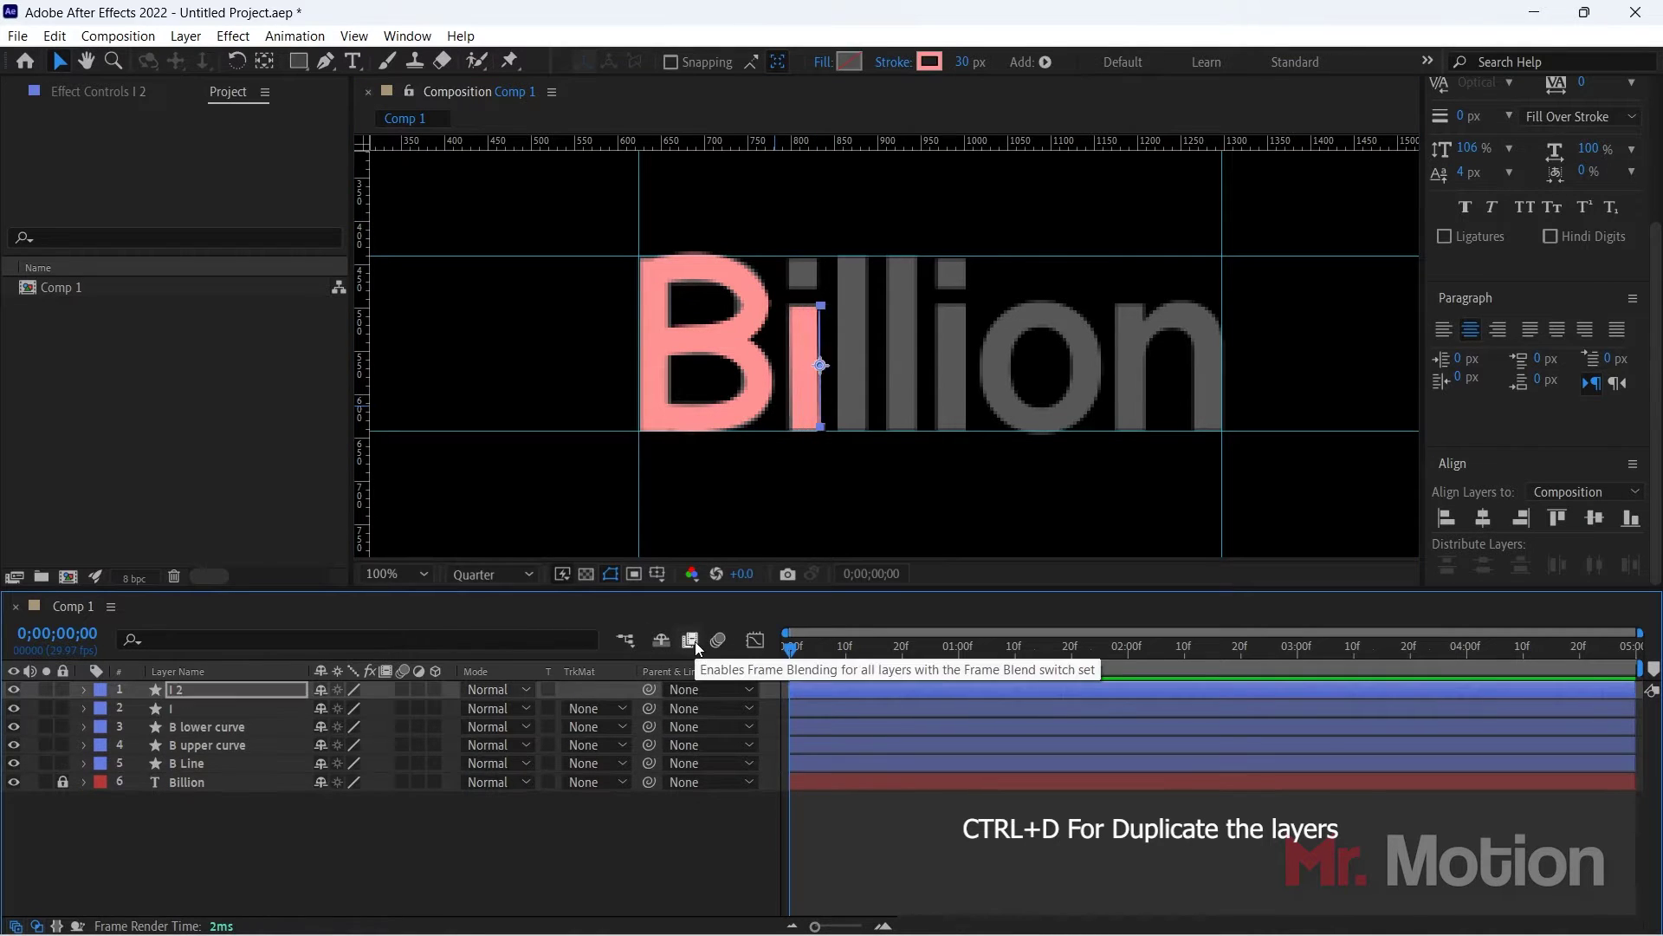
{"action": "key", "text": "shift+Right"}
{"action": "key", "text": "shift+Right"}
{"action": "key", "text": "shift+Right"}
{"action": "key", "text": "shift+Right"}
{"action": "key", "text": "shift+Right"}
{"action": "key", "text": "shift+Right"}
{"action": "key", "text": "shift+Right"}
{"action": "key", "text": "shift+Right"}
{"action": "key", "text": "shift+Right"}
{"action": "key", "text": "shift+Right"}
{"action": "key", "text": "shift+Right"}
{"action": "key", "text": "shift+Right"}
{"action": "key", "text": "shift+Right"}
{"action": "key", "text": "shift+Right"}
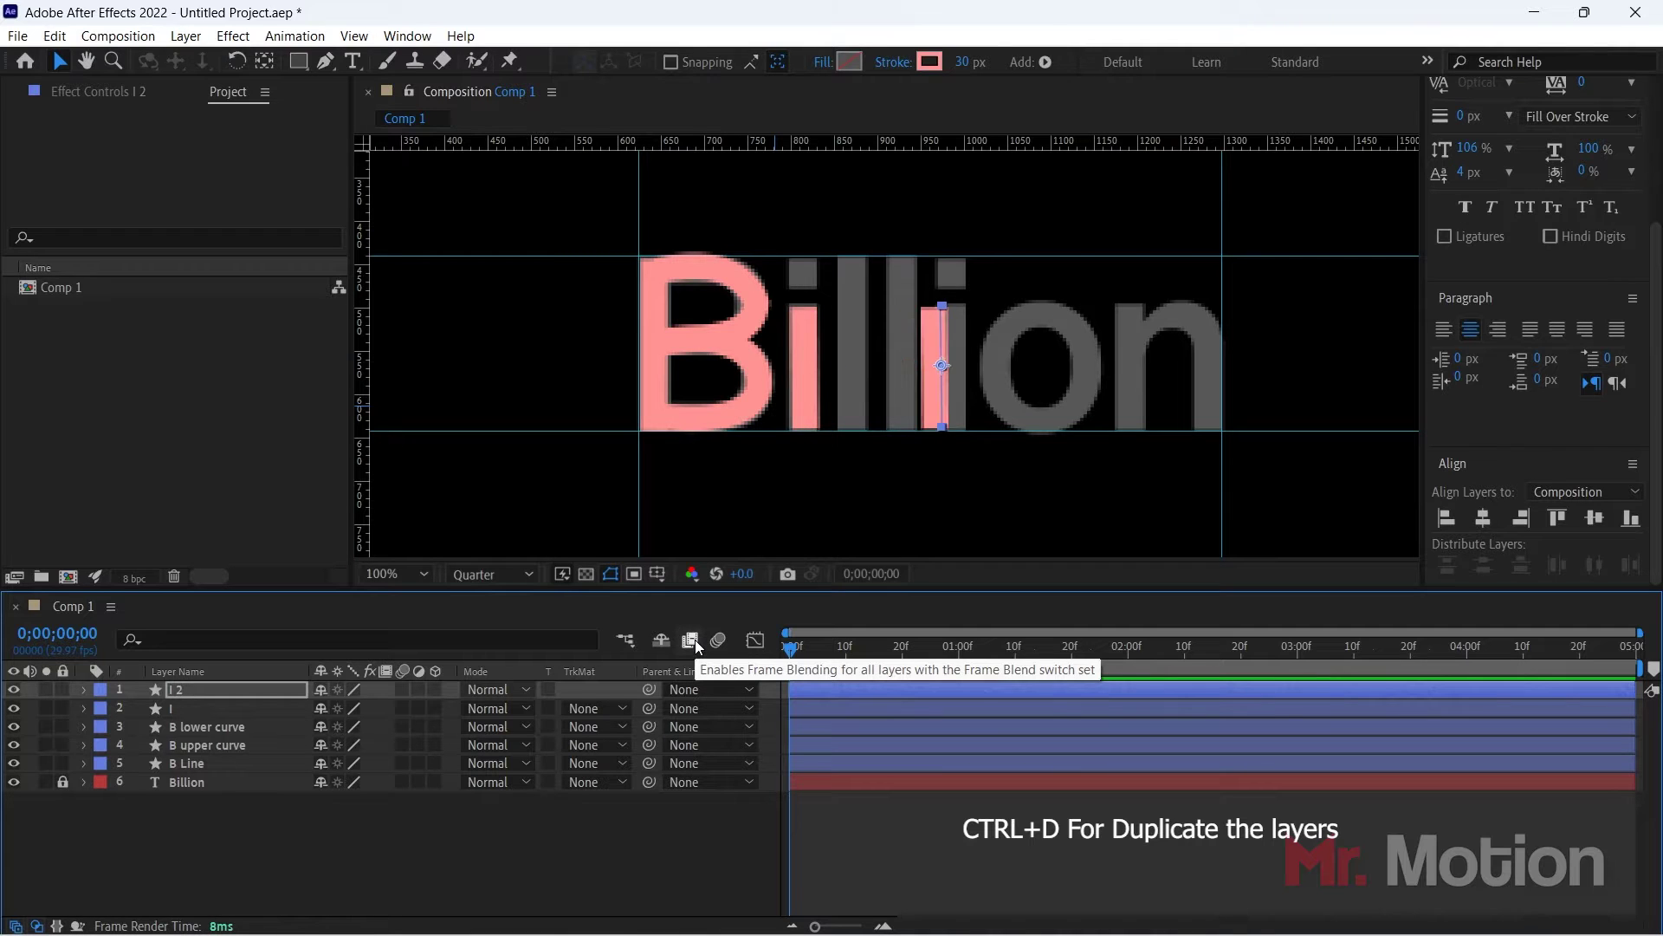
{"action": "key", "text": "shift+Right"}
{"action": "left_click", "coordinate": [1559, 811]}
{"action": "left_click", "coordinate": [202, 689]}
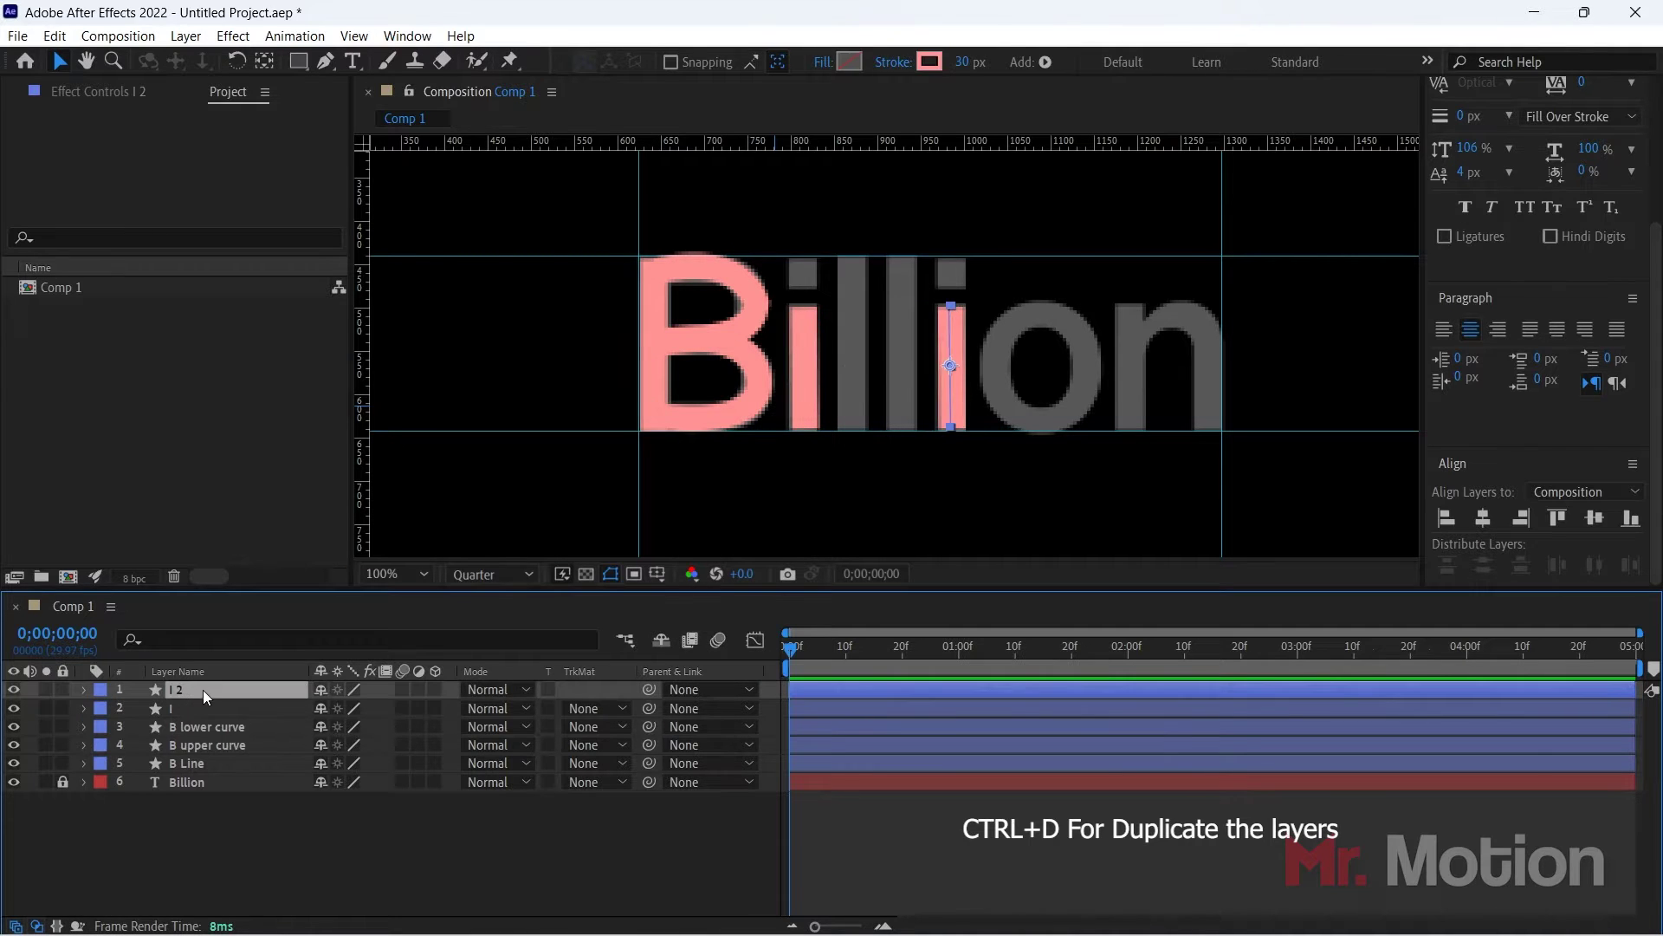
Step: Duplicate the I 2 layer twice and move the topmost copy horizontally onto the stem of the second l
{"action": "key", "text": "ctrl+d"}
{"action": "key", "text": "ctrl+d"}
{"action": "key", "text": "shift+Left"}
{"action": "key", "text": "shift+Left"}
{"action": "key", "text": "shift+Left"}
{"action": "key", "text": "shift+Left"}
{"action": "key", "text": "shift+Left"}
{"action": "key", "text": "shift+Left"}
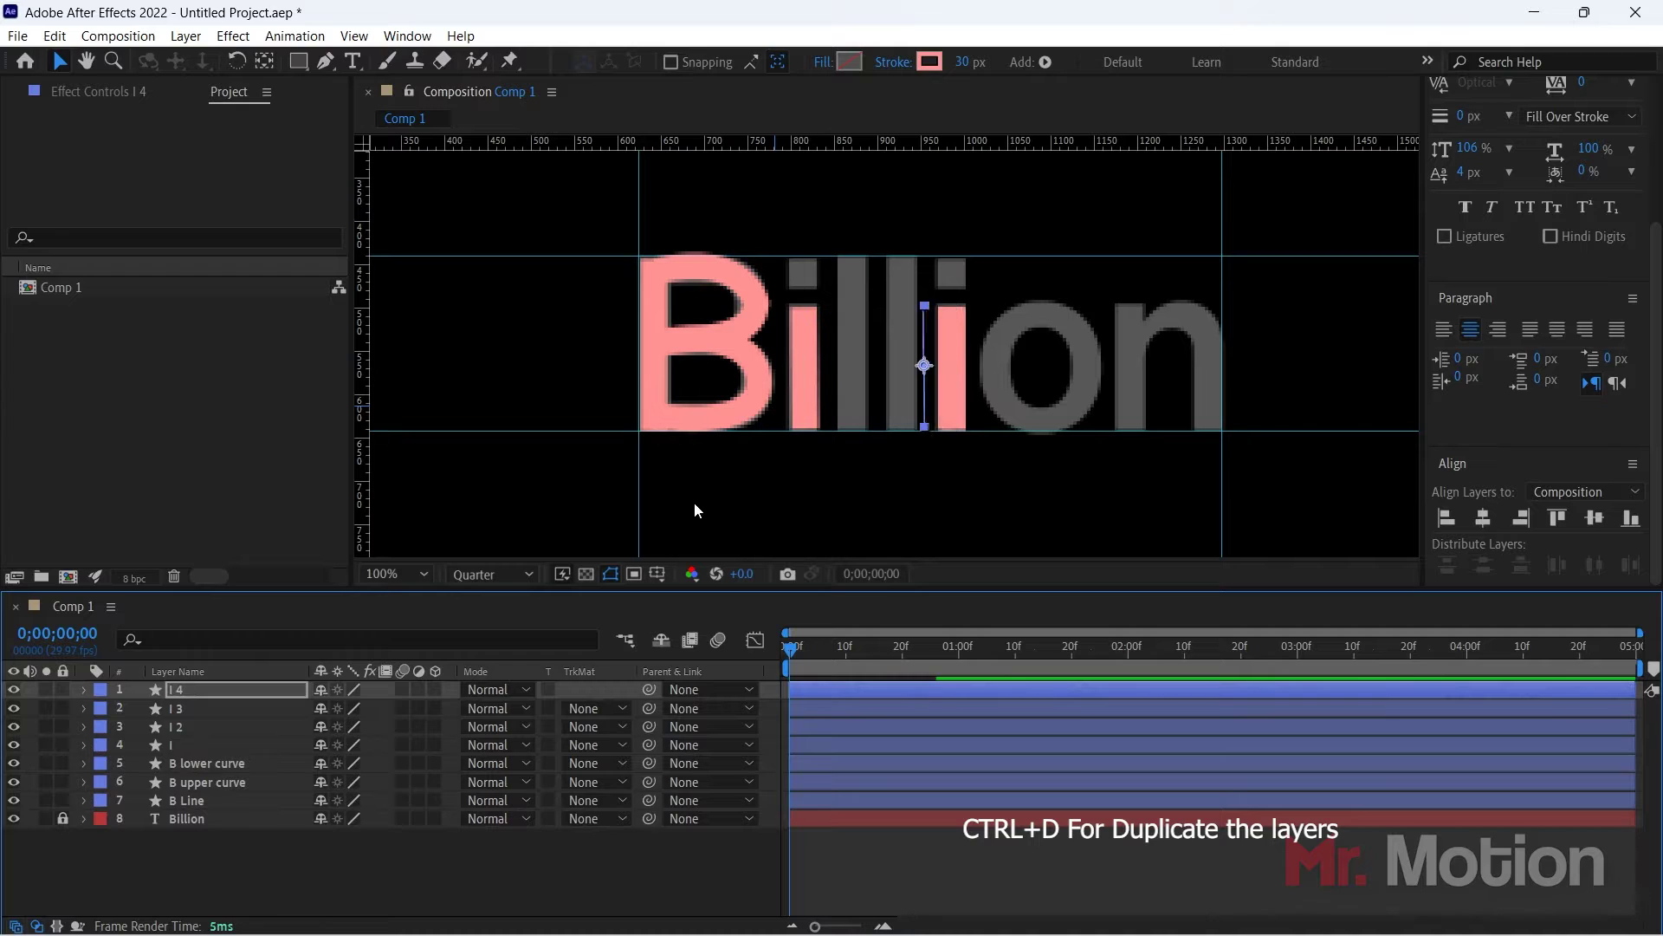
{"action": "key", "text": "Right"}
{"action": "key", "text": "Right"}
{"action": "key", "text": "Right"}
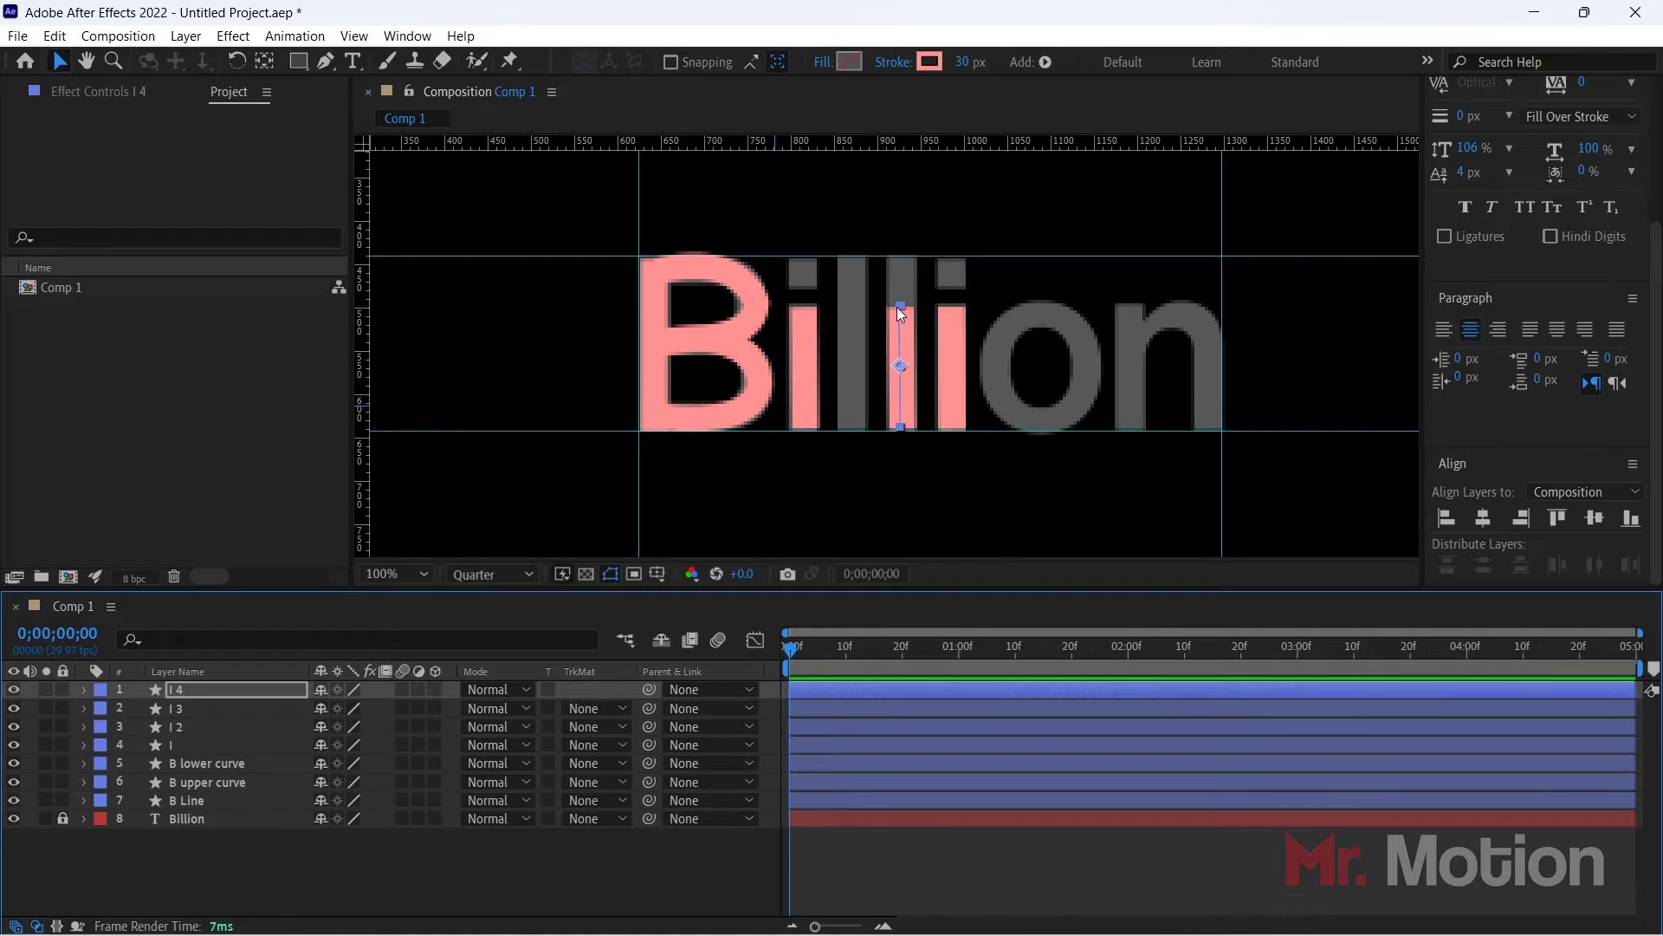
Step: Lengthen the line on the second l so that it spans from the upper guide to the lower guide
{"action": "left_click_drag", "start_coordinate": [899, 307], "coordinate": [901, 273]}
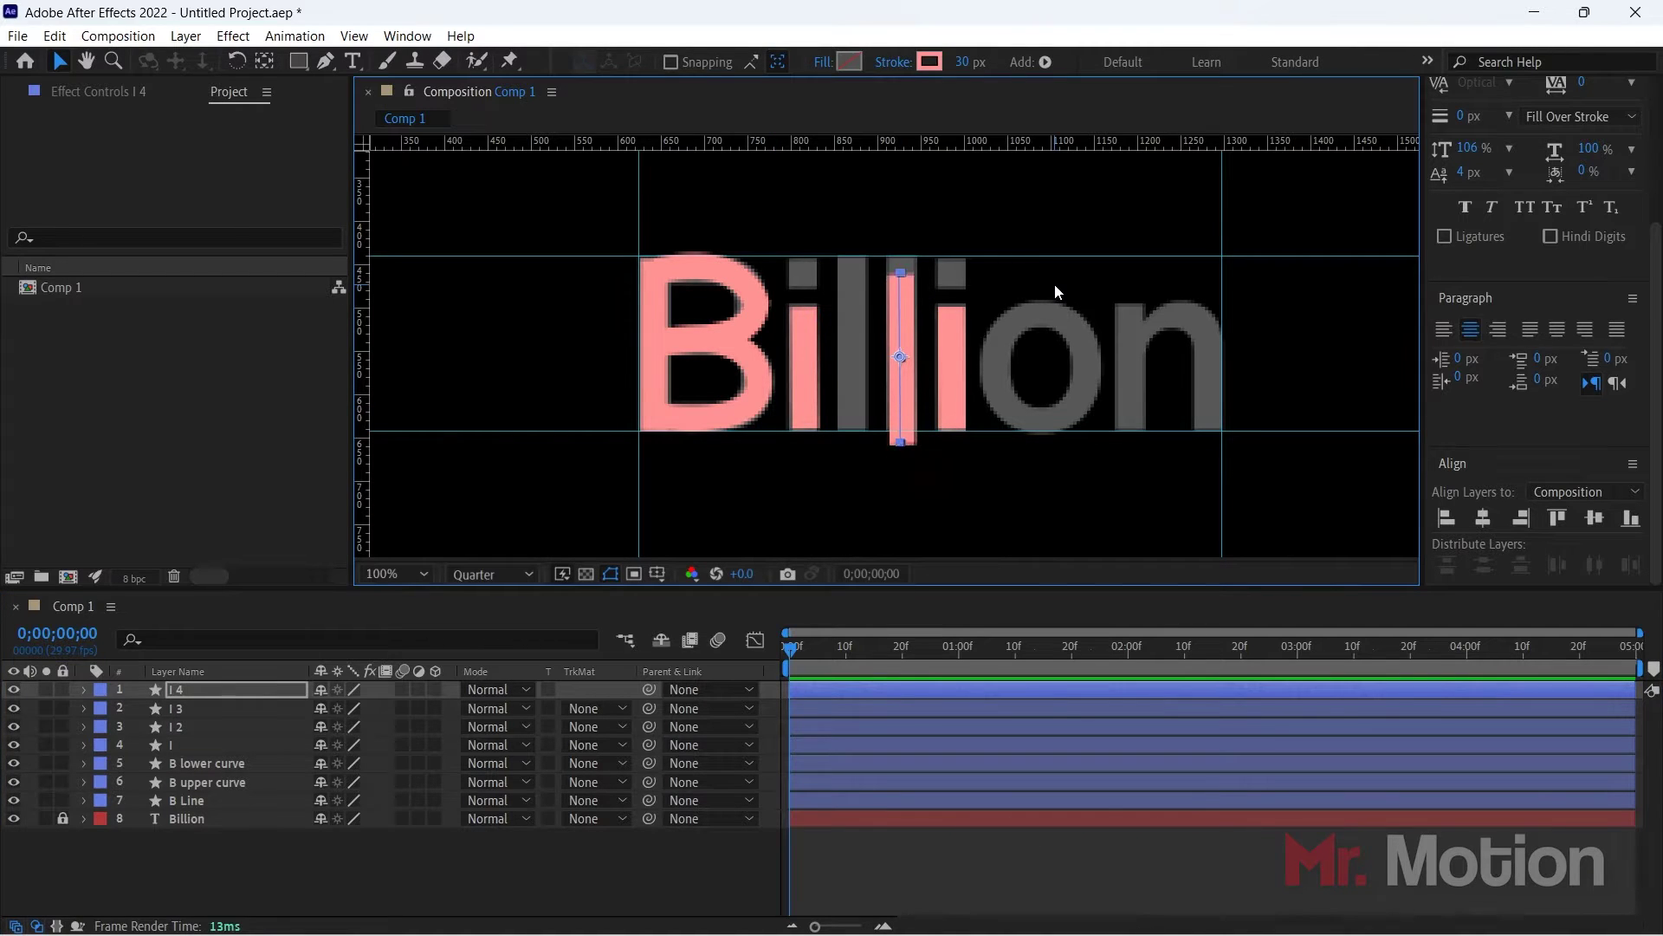
{"action": "key", "text": "shift+Up"}
{"action": "key", "text": "shift+Up"}
{"action": "key", "text": "Down"}
{"action": "key", "text": "Down"}
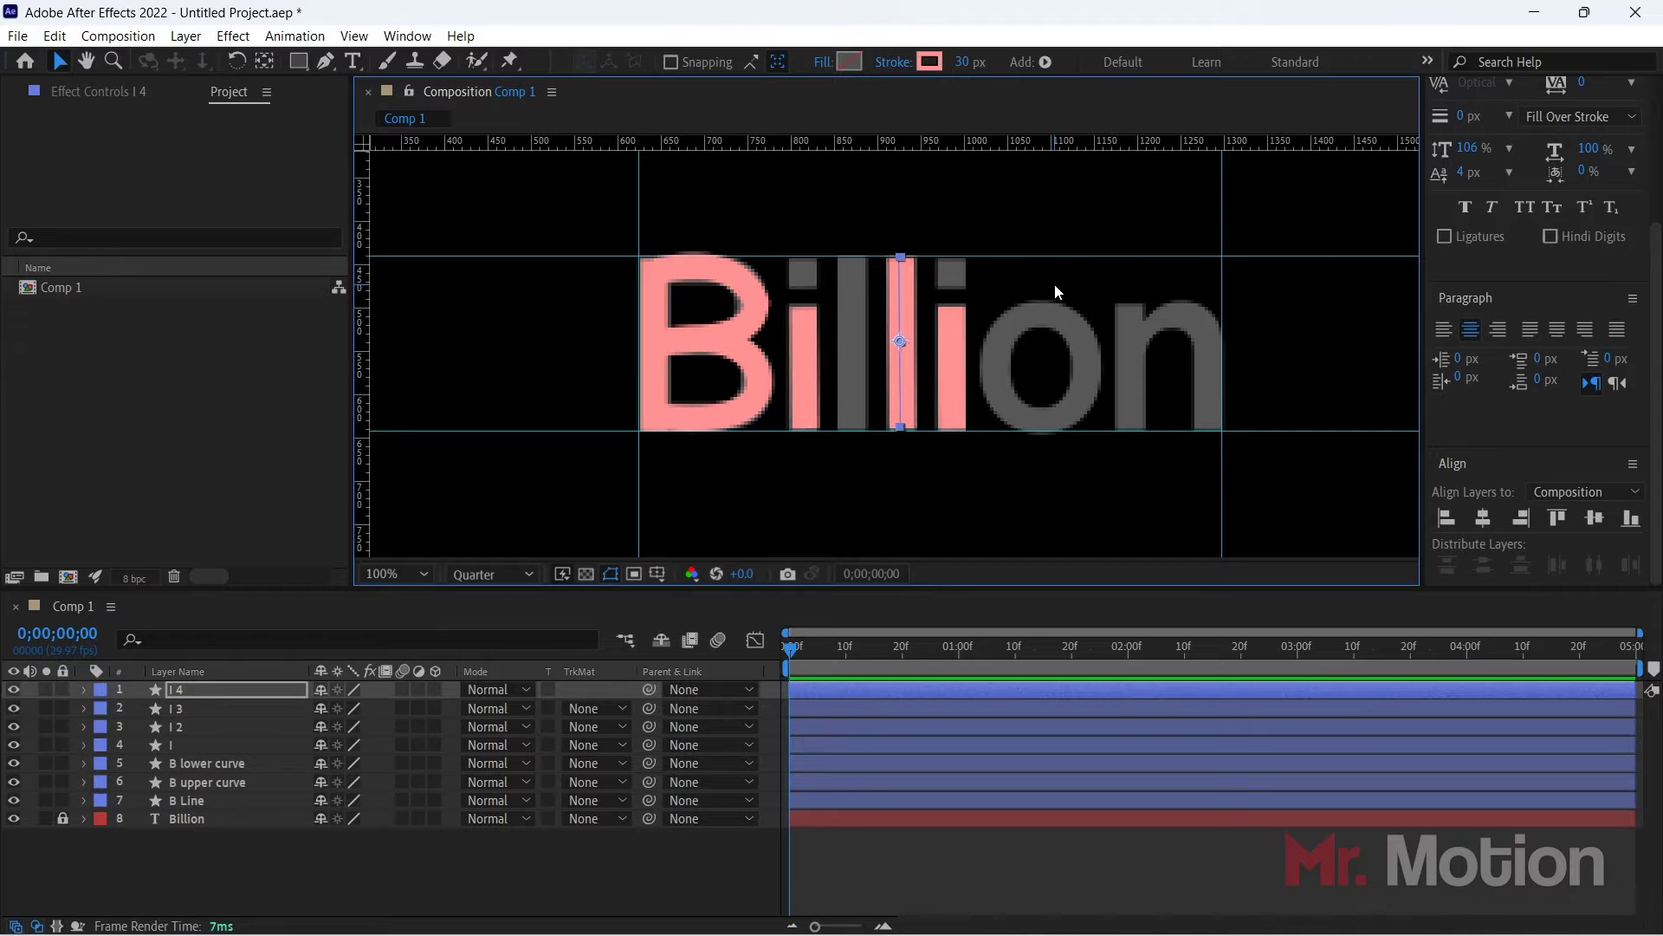
{"action": "left_click", "coordinate": [232, 850]}
Step: Delete the surplus I 3 duplicate layer that overlaps the second i's stem
{"action": "left_click", "coordinate": [194, 710]}
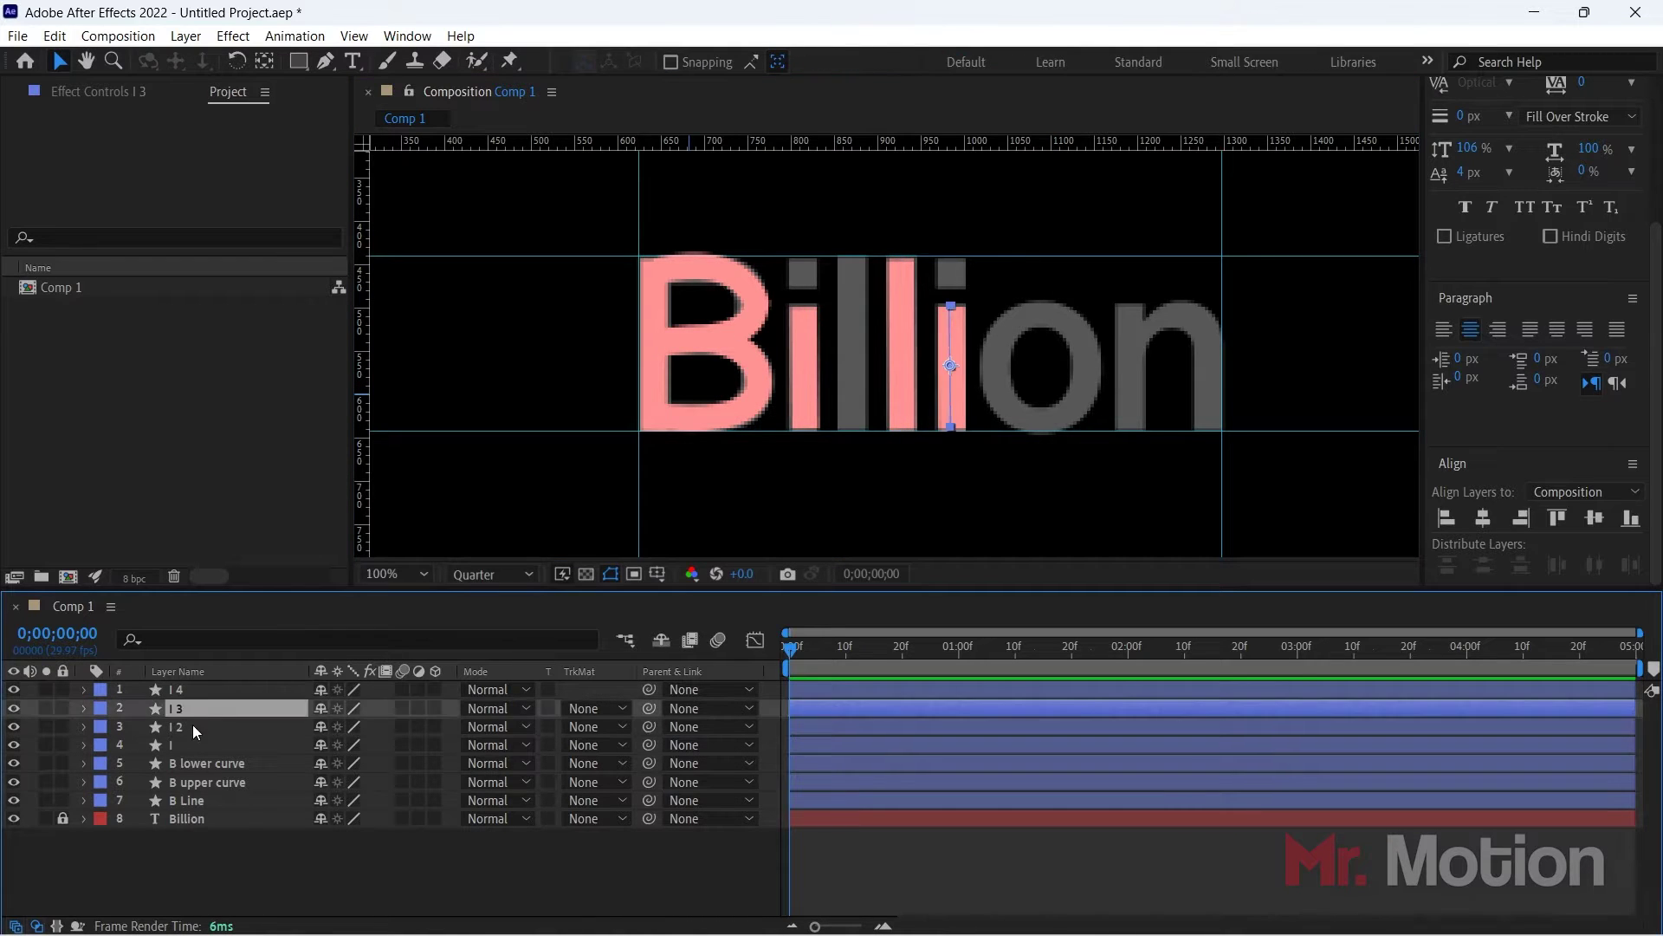
{"action": "left_click", "coordinate": [195, 725]}
{"action": "left_click", "coordinate": [201, 709]}
{"action": "key", "text": "Delete"}
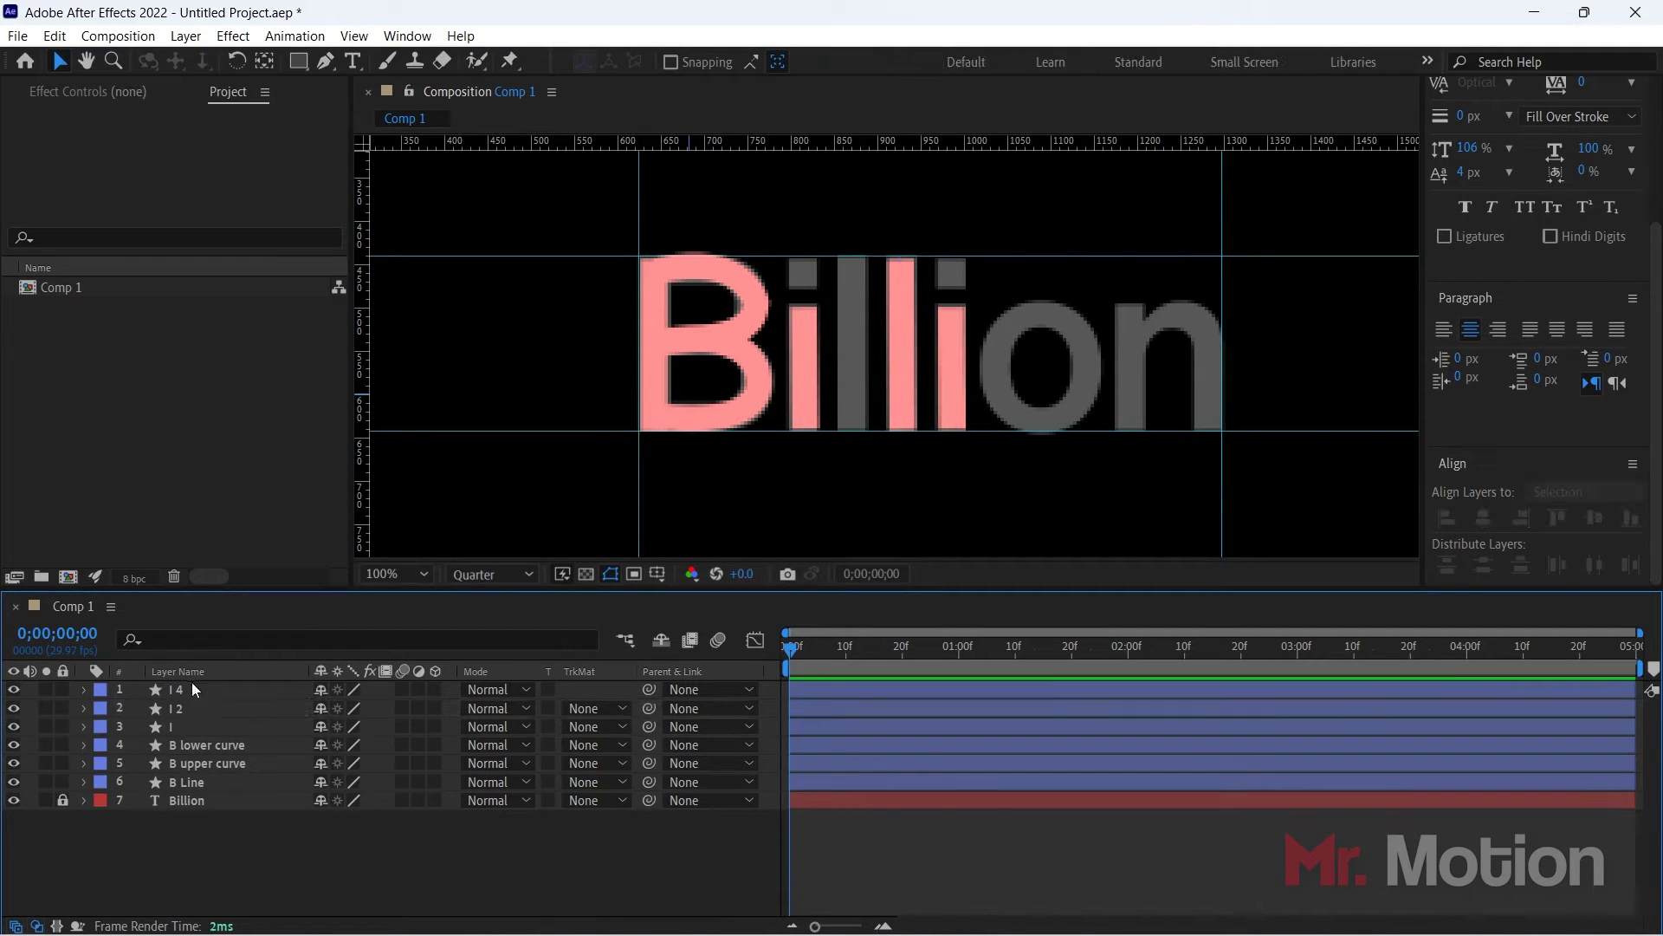
Step: Duplicate the I 4 layer and move the copy horizontally onto the stem of the first l
{"action": "left_click", "coordinate": [192, 686]}
{"action": "key", "text": "ctrl+d"}
{"action": "key", "text": "shift+Left"}
{"action": "key", "text": "shift+Left"}
{"action": "key", "text": "shift+Left"}
{"action": "key", "text": "shift+Left"}
{"action": "key", "text": "shift+Left"}
{"action": "key", "text": "shift+Left"}
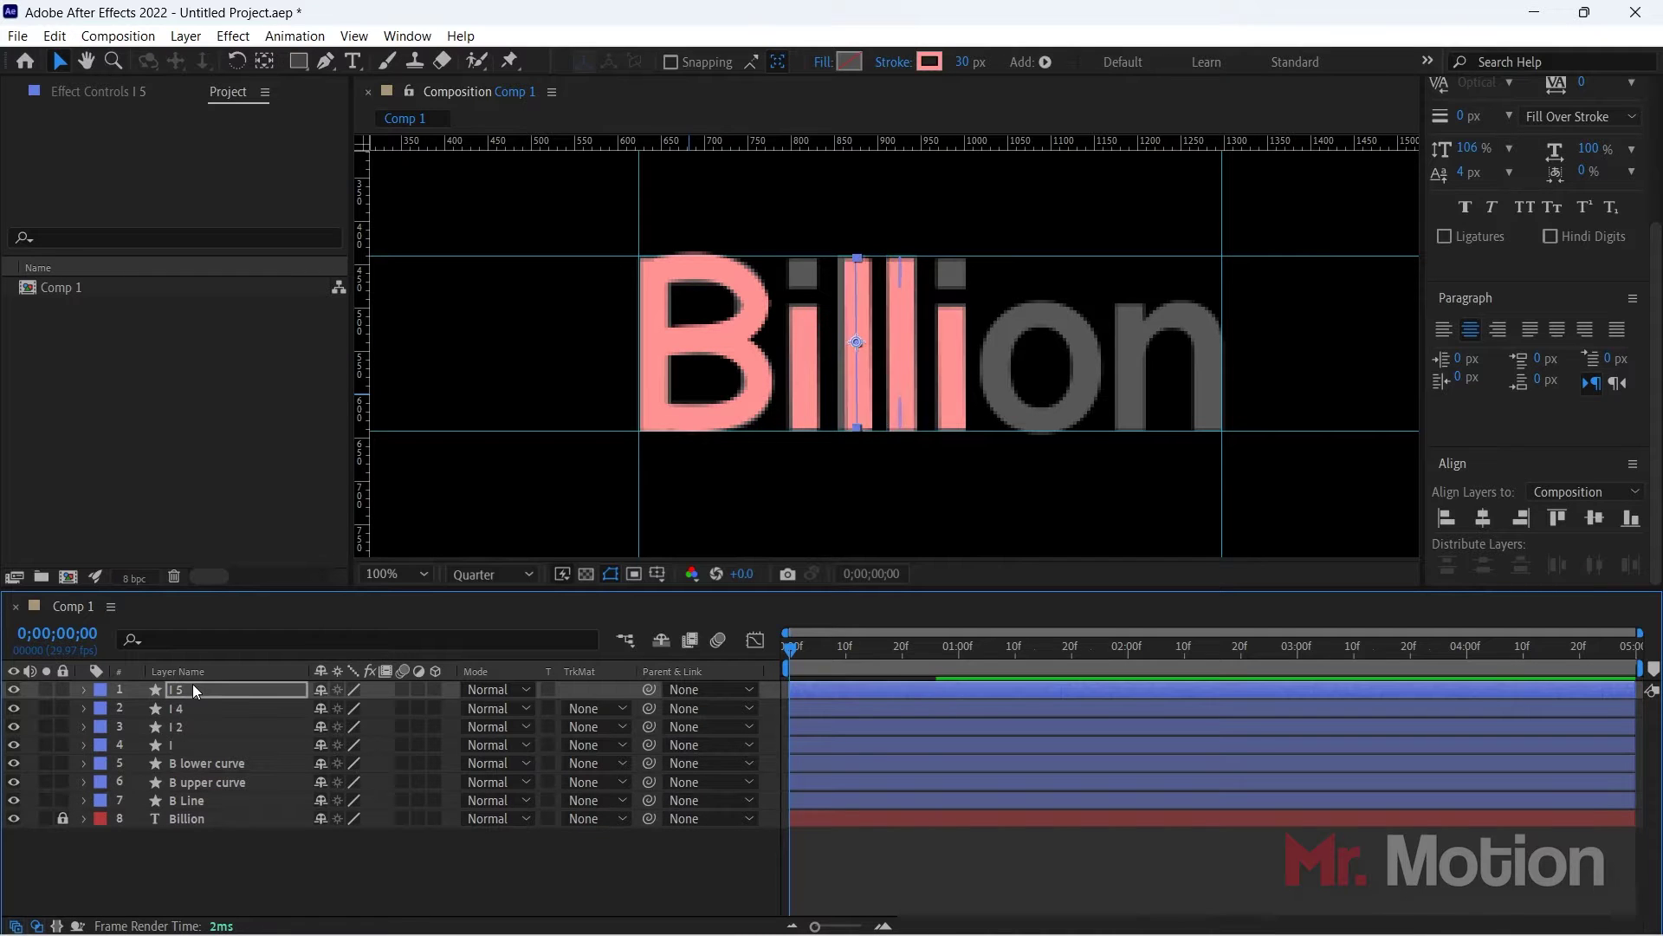
{"action": "left_click", "coordinate": [222, 858]}
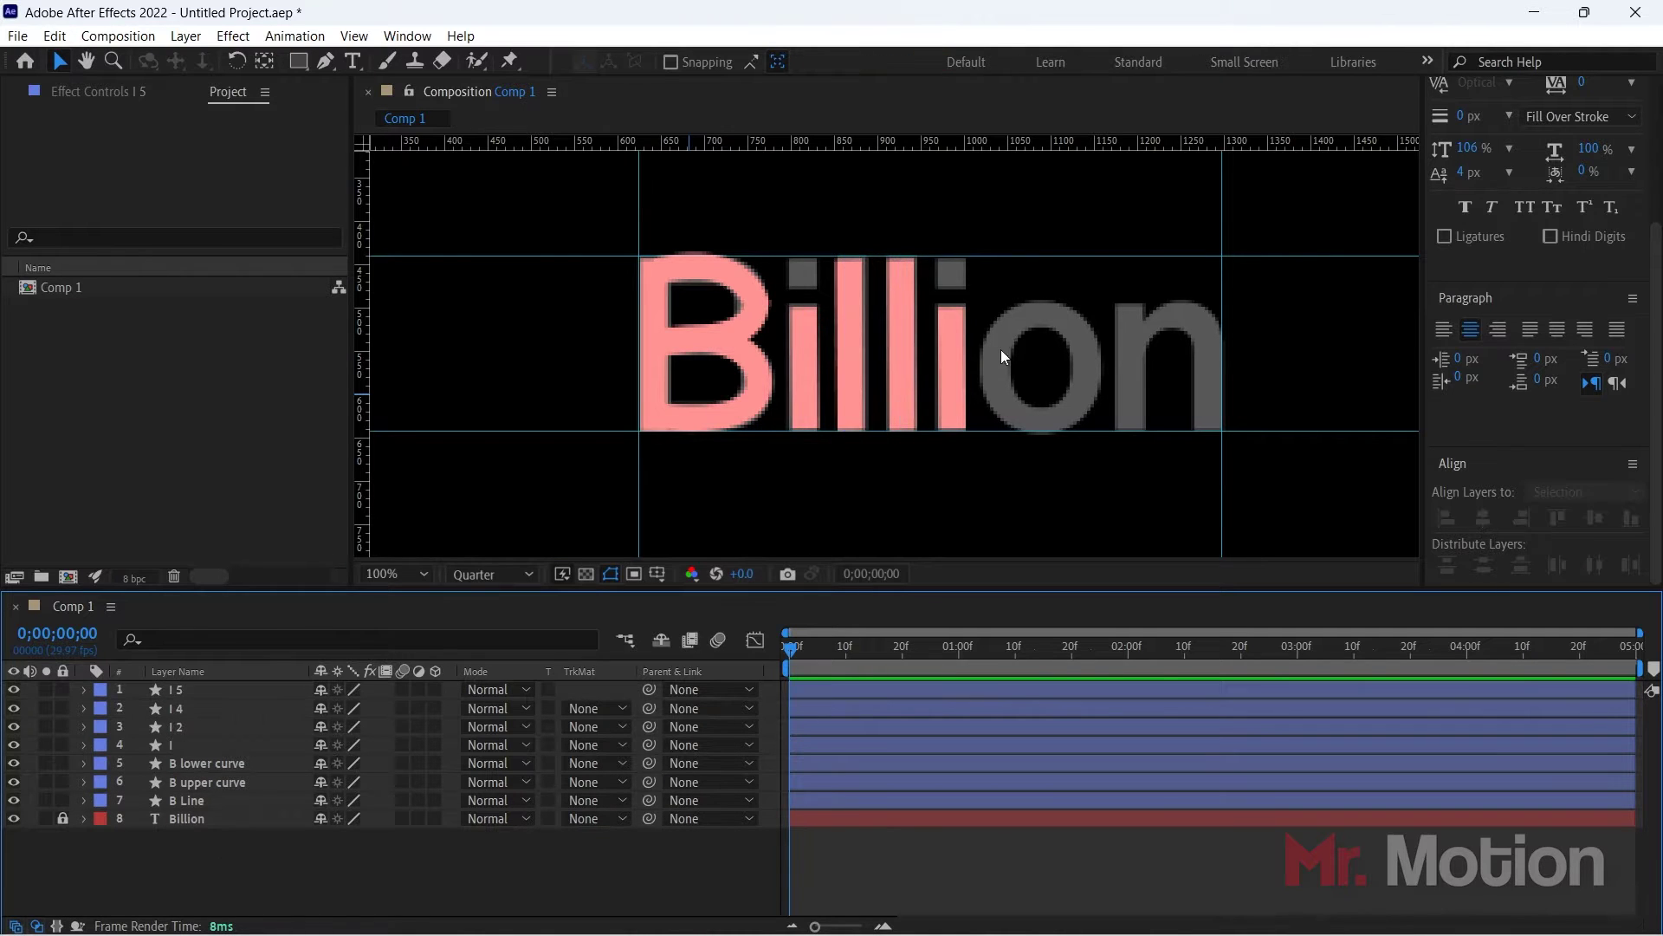
Step: Draw a stroked circle with the Ellipse tool and position it centred over the letter o
{"action": "left_click_drag", "start_coordinate": [298, 61], "coordinate": [367, 105]}
{"action": "left_click_drag", "start_coordinate": [1017, 335], "coordinate": [1140, 458]}
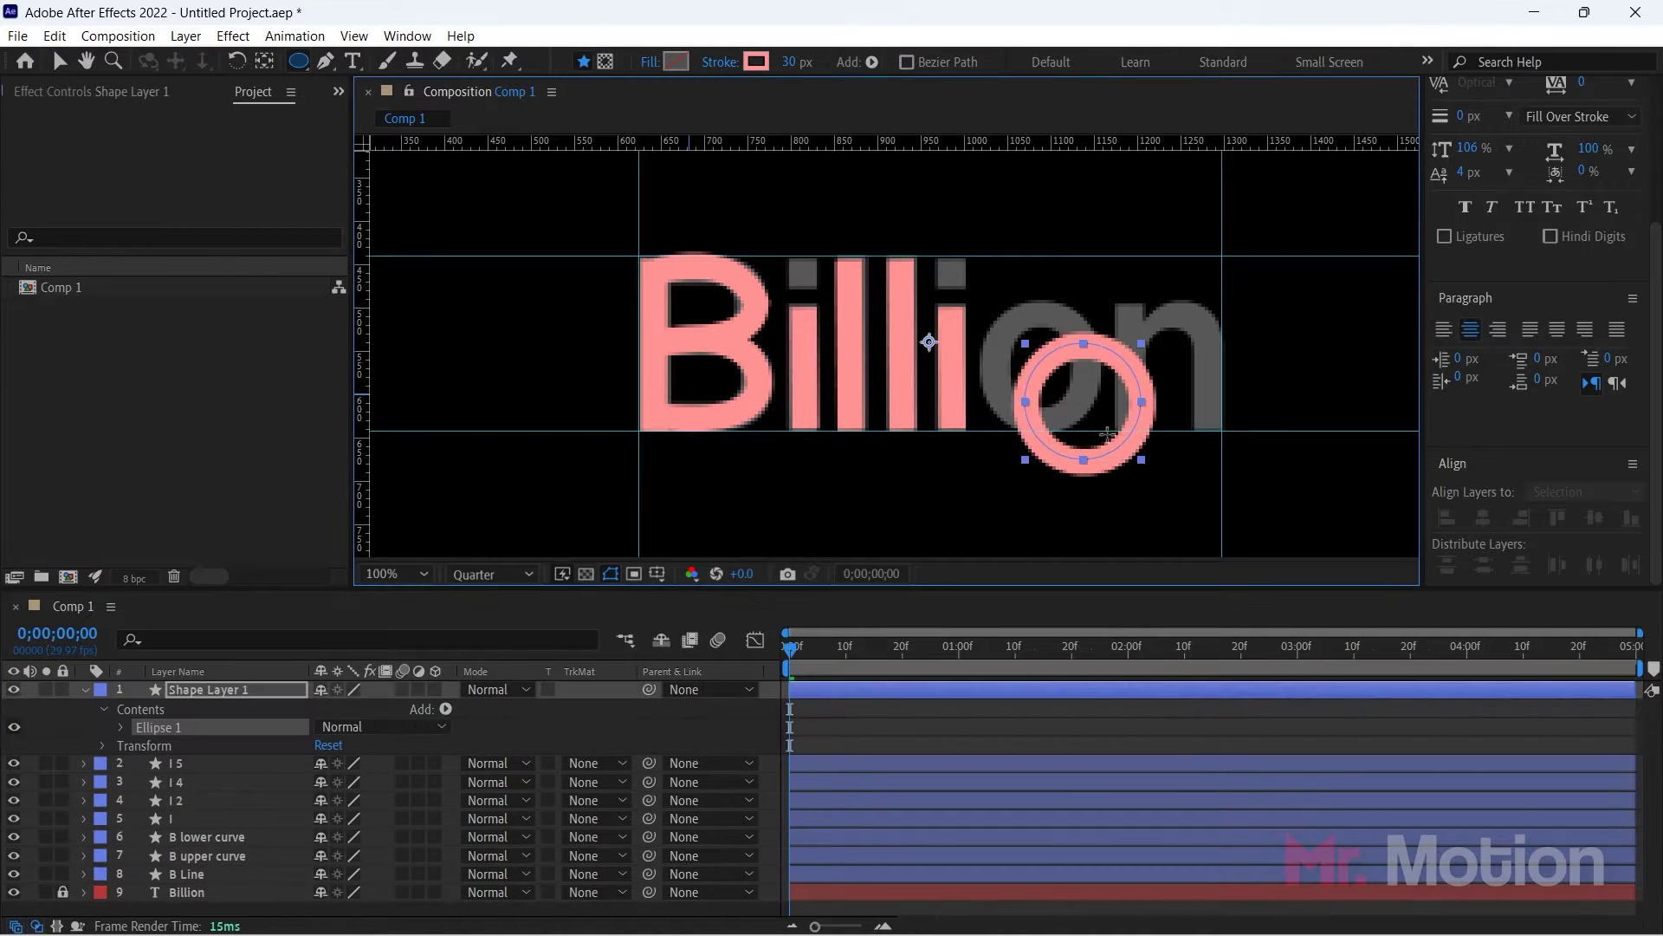
{"action": "key", "text": "v"}
{"action": "left_click_drag", "start_coordinate": [1118, 362], "coordinate": [1074, 319]}
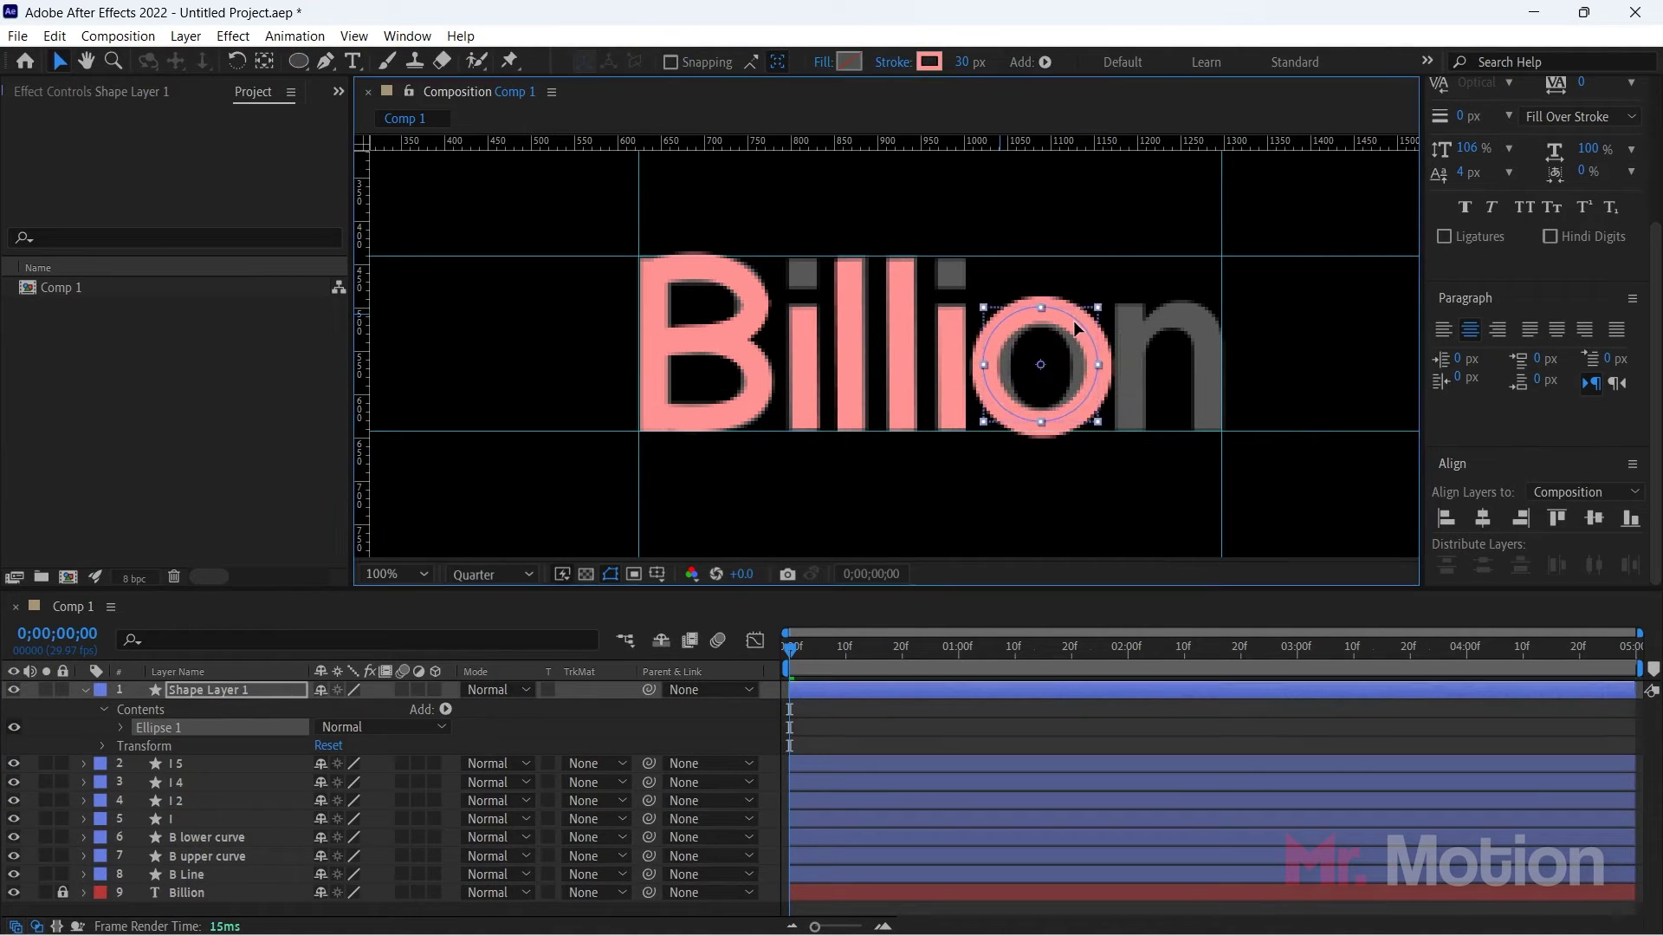
{"action": "key", "text": "Up"}
{"action": "key", "text": "Up"}
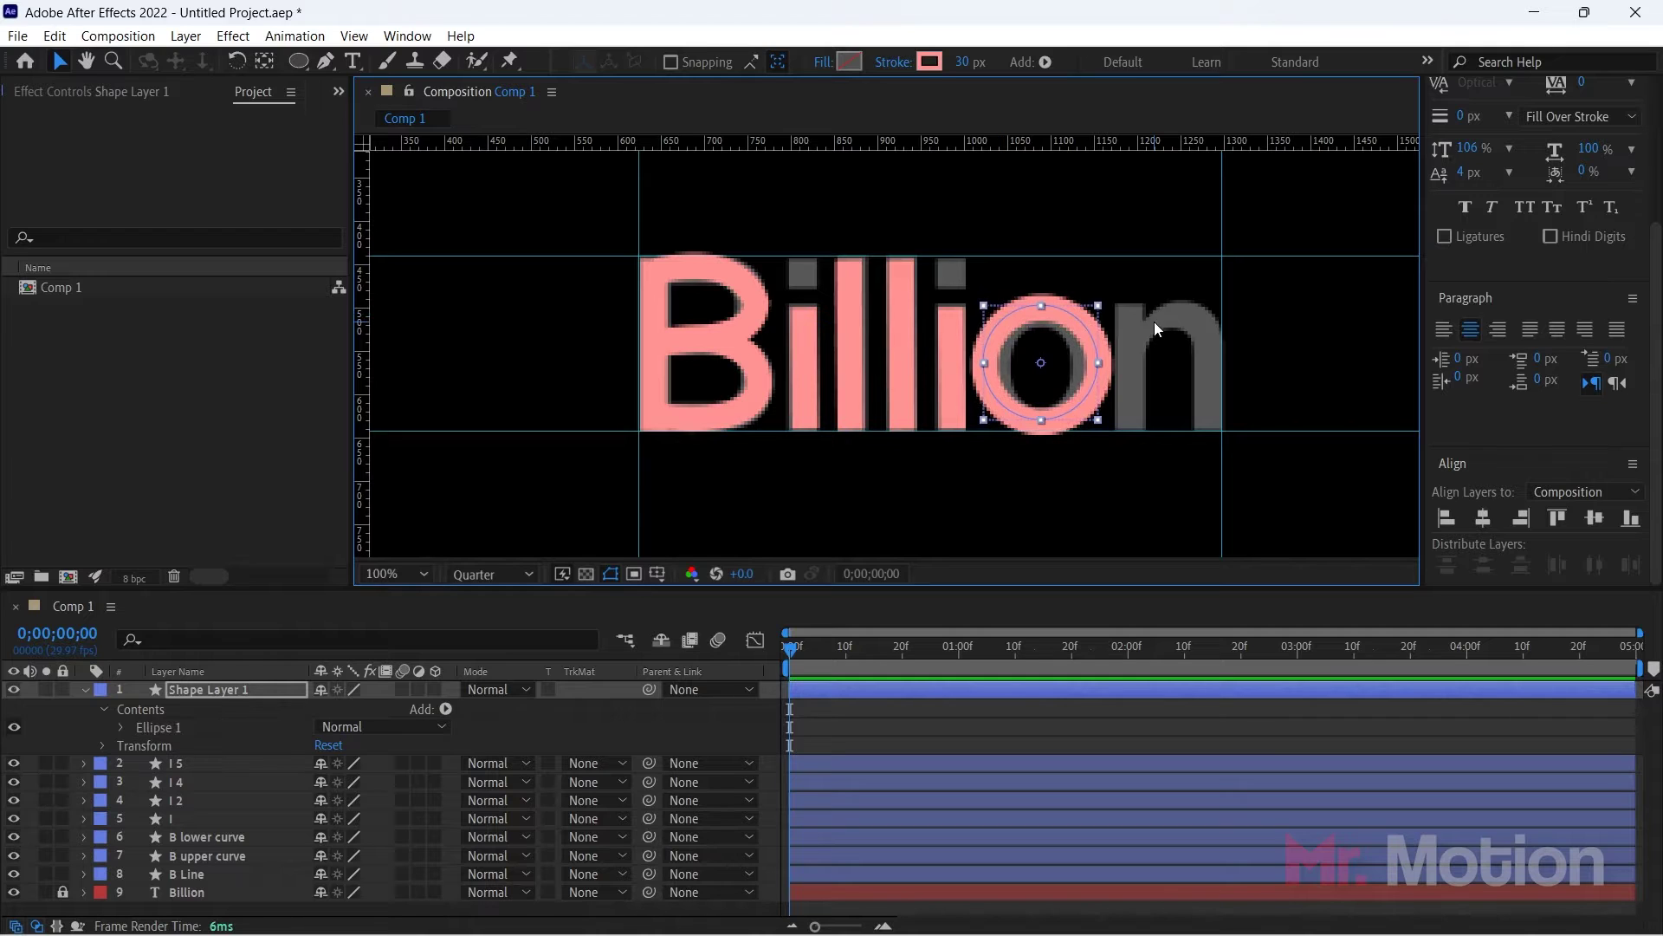
{"action": "key", "text": "Up"}
Step: Scale the circle's shape layer to 90% to fit the letter o
{"action": "key", "text": "s"}
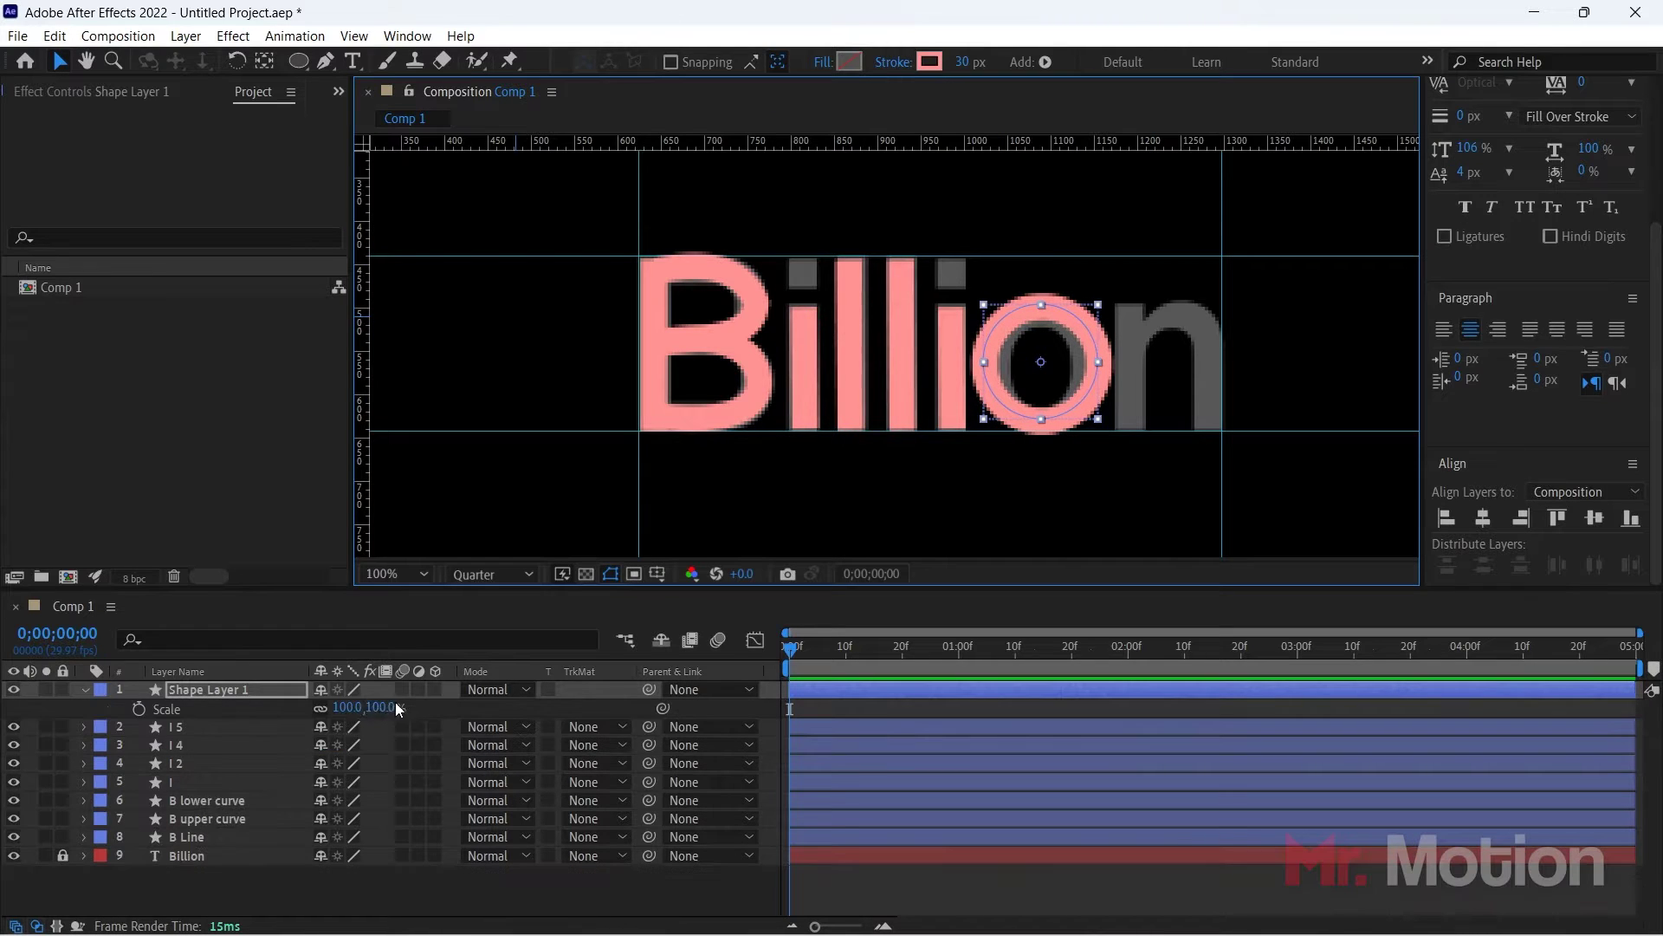
{"action": "left_click", "coordinate": [382, 708]}
{"action": "type", "text": "95"}
{"action": "key", "text": "Return"}
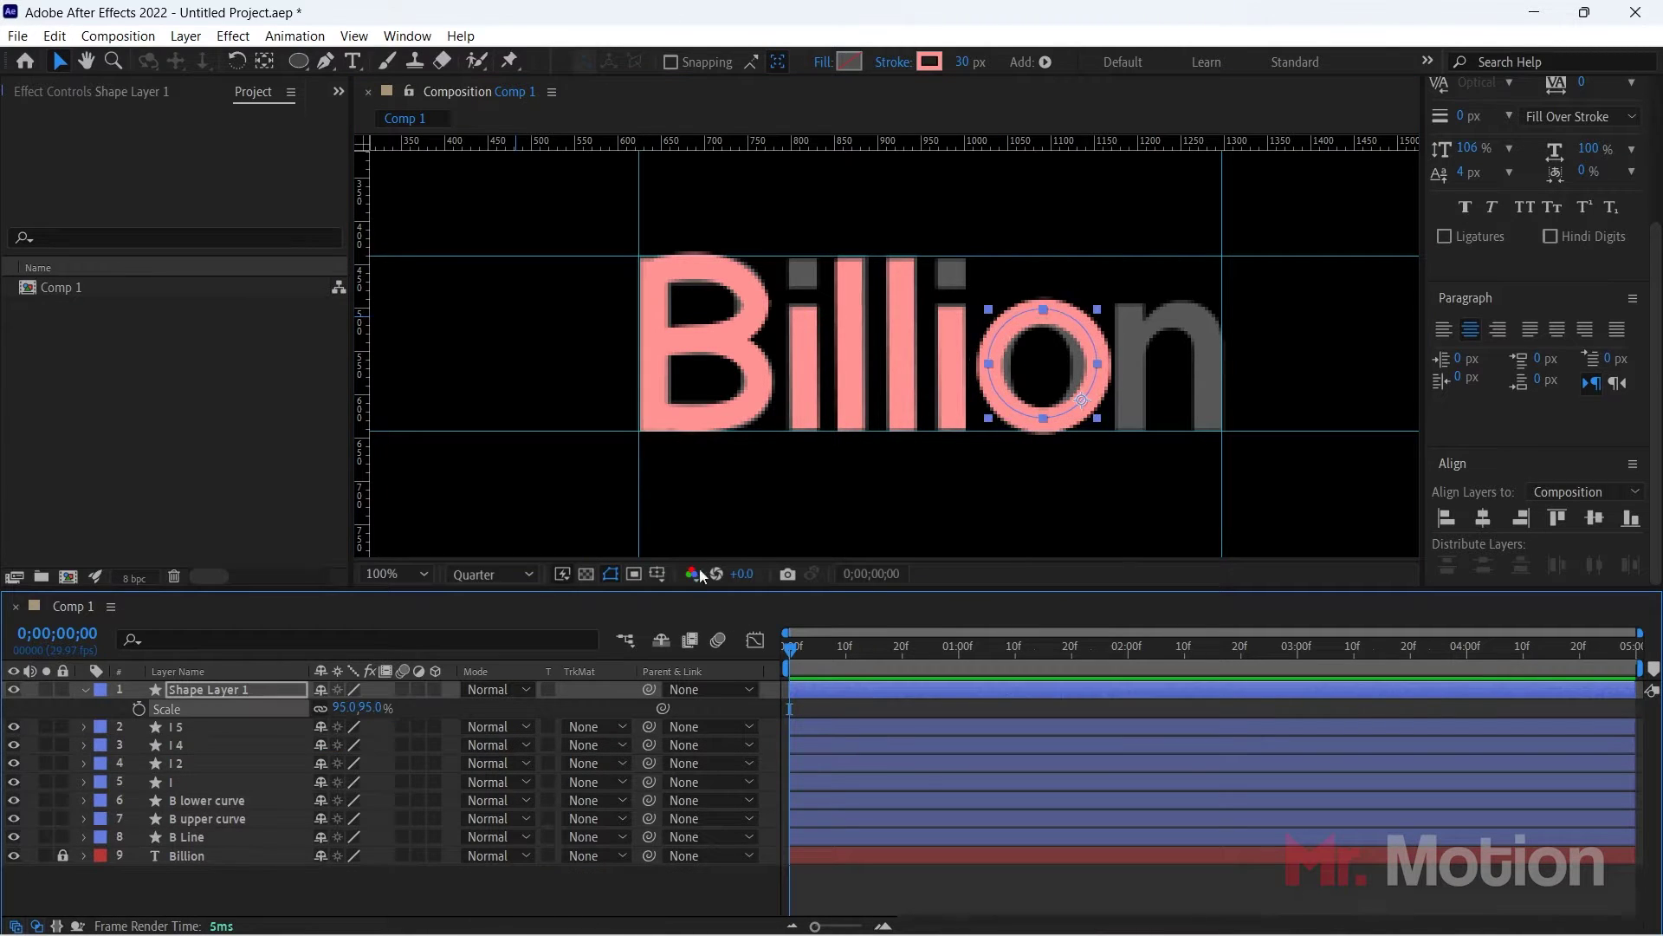
{"action": "left_click", "coordinate": [372, 708]}
{"action": "type", "text": "90"}
{"action": "key", "text": "Return"}
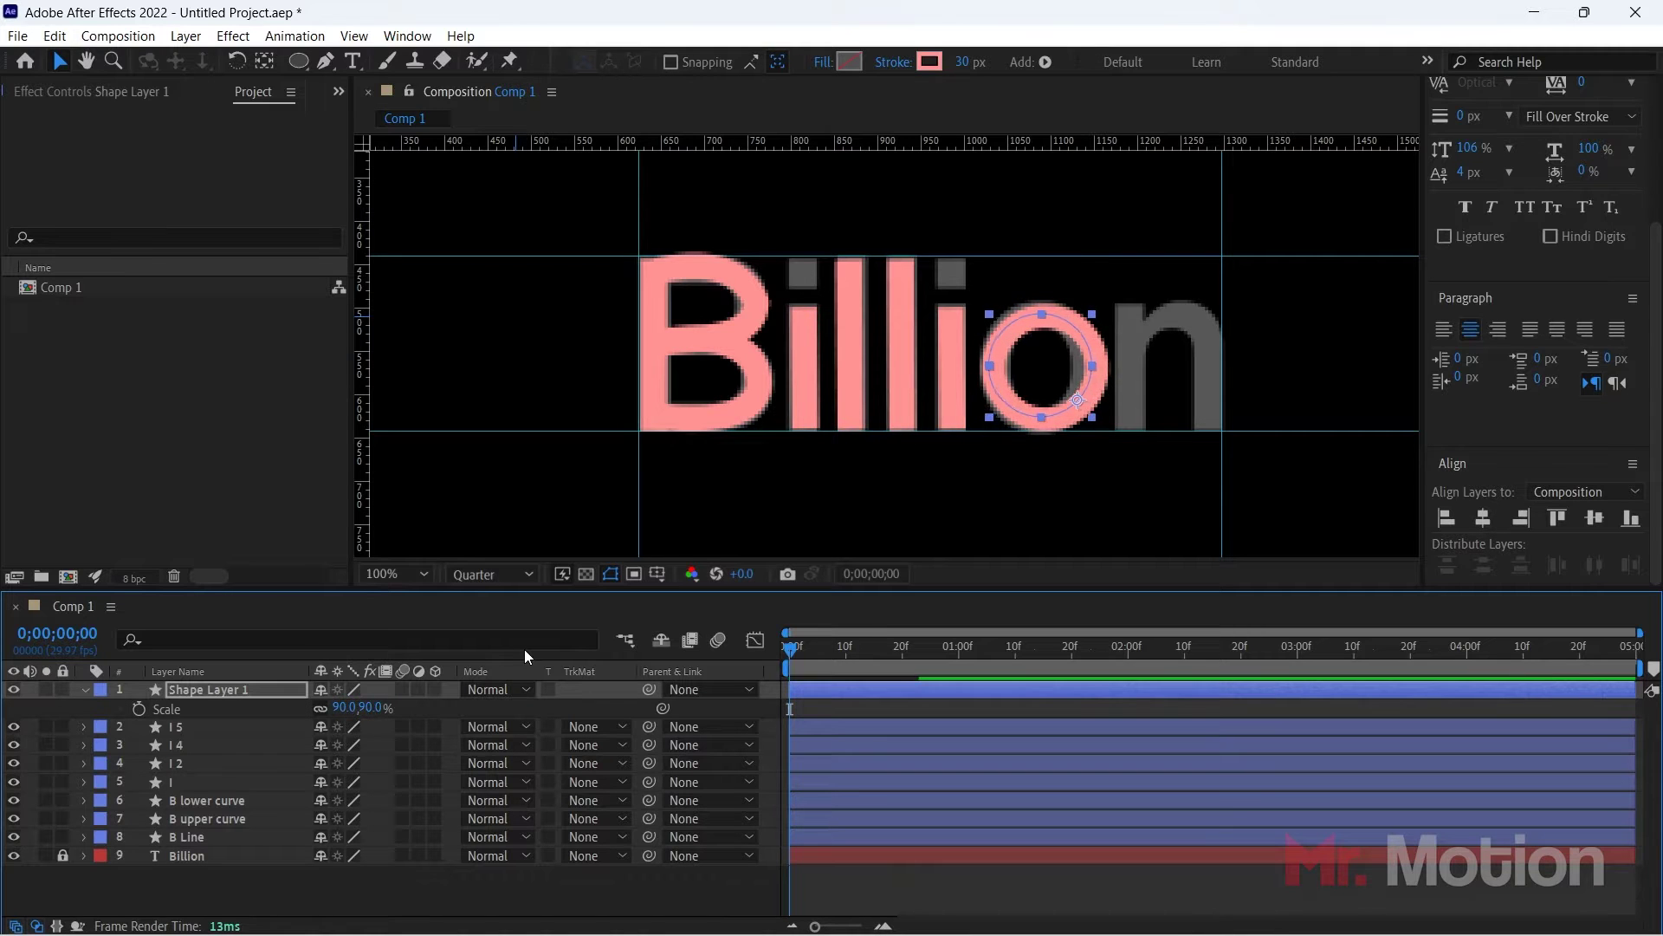
{"action": "left_click", "coordinate": [1116, 287]}
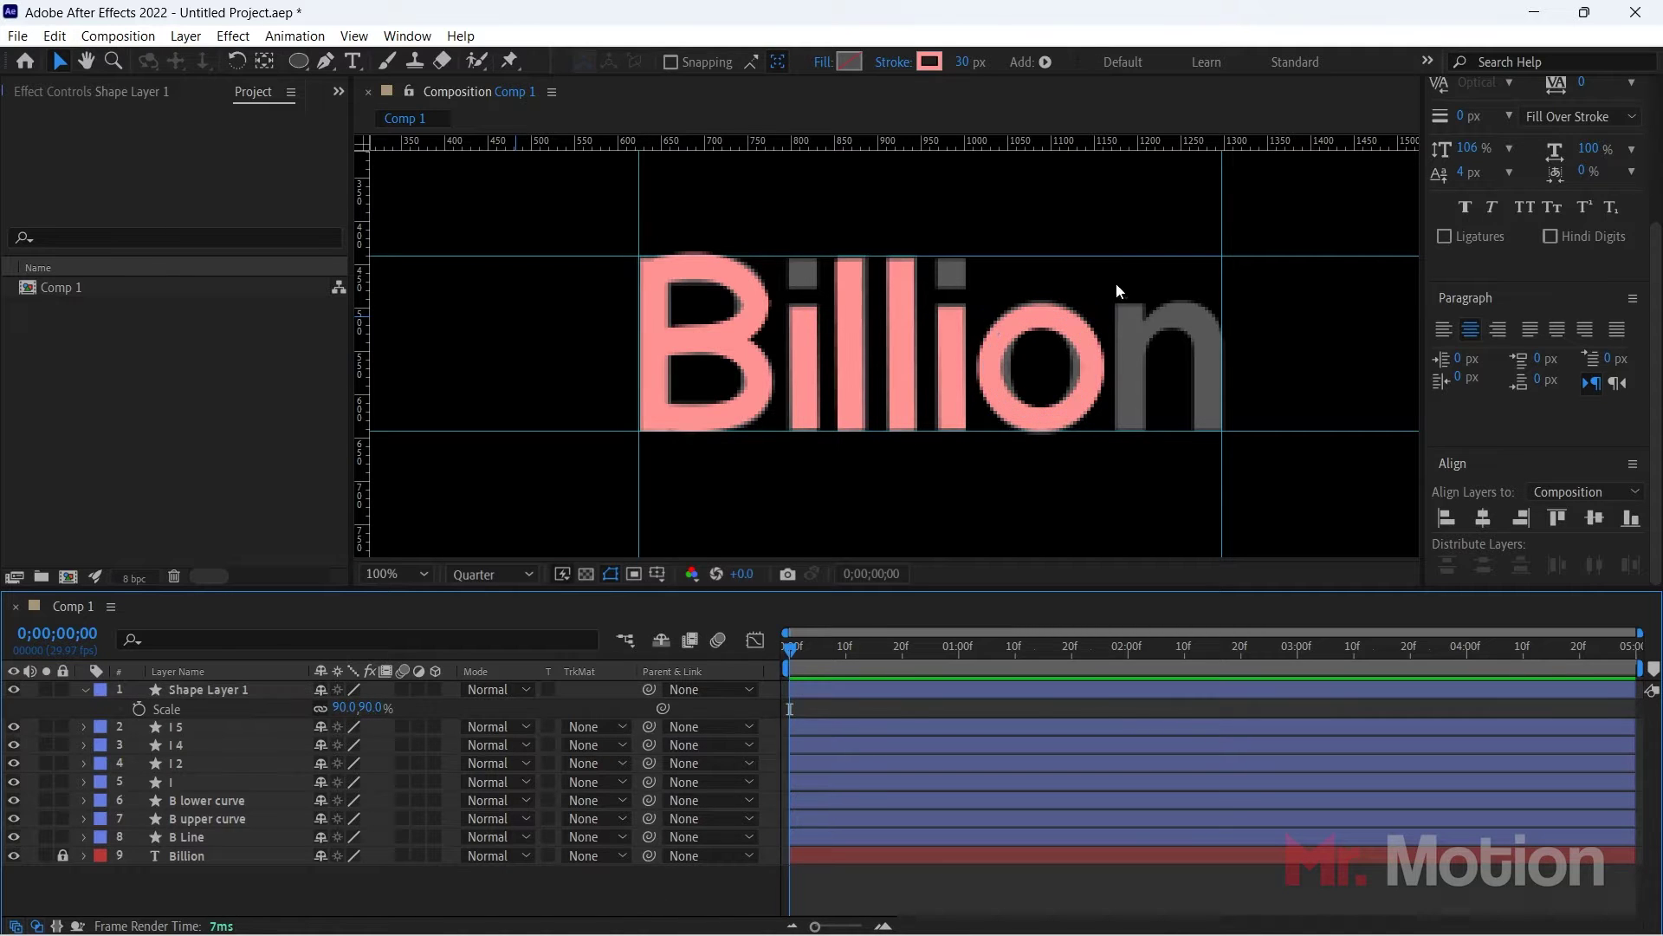
Step: Rename the I 4, I 5 and Shape Layer 1 layers as "L 2", "L 1" and "o"
{"action": "left_click", "coordinate": [83, 691]}
{"action": "left_click", "coordinate": [174, 728]}
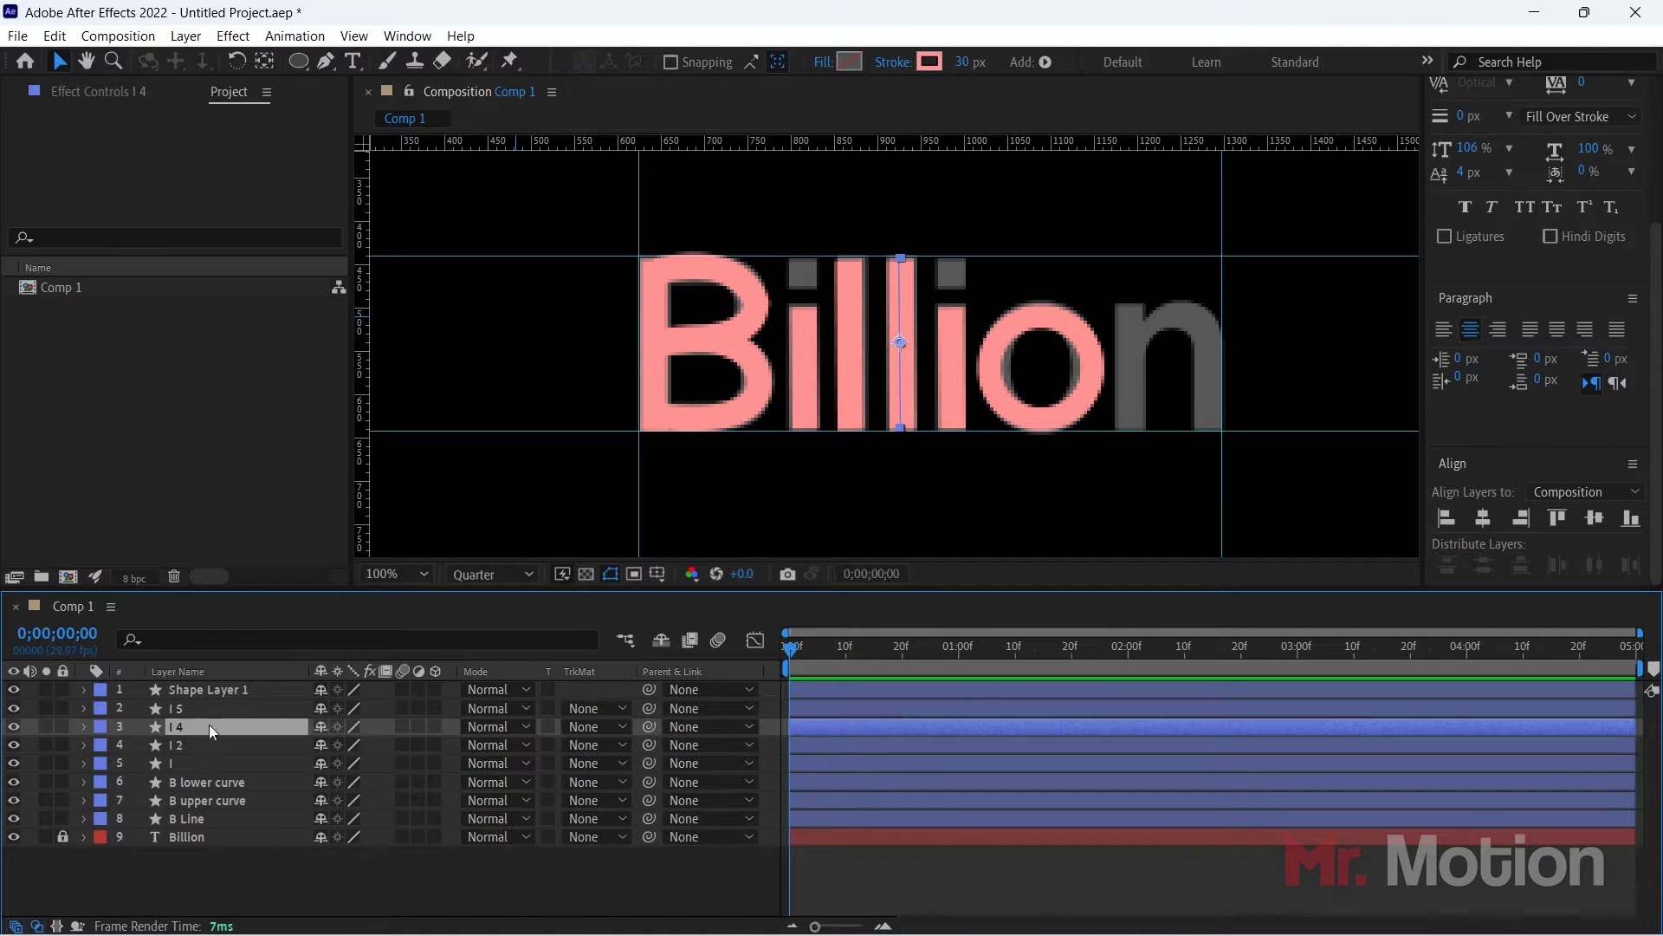
{"action": "key", "text": "Return"}
{"action": "type", "text": "L 2"}
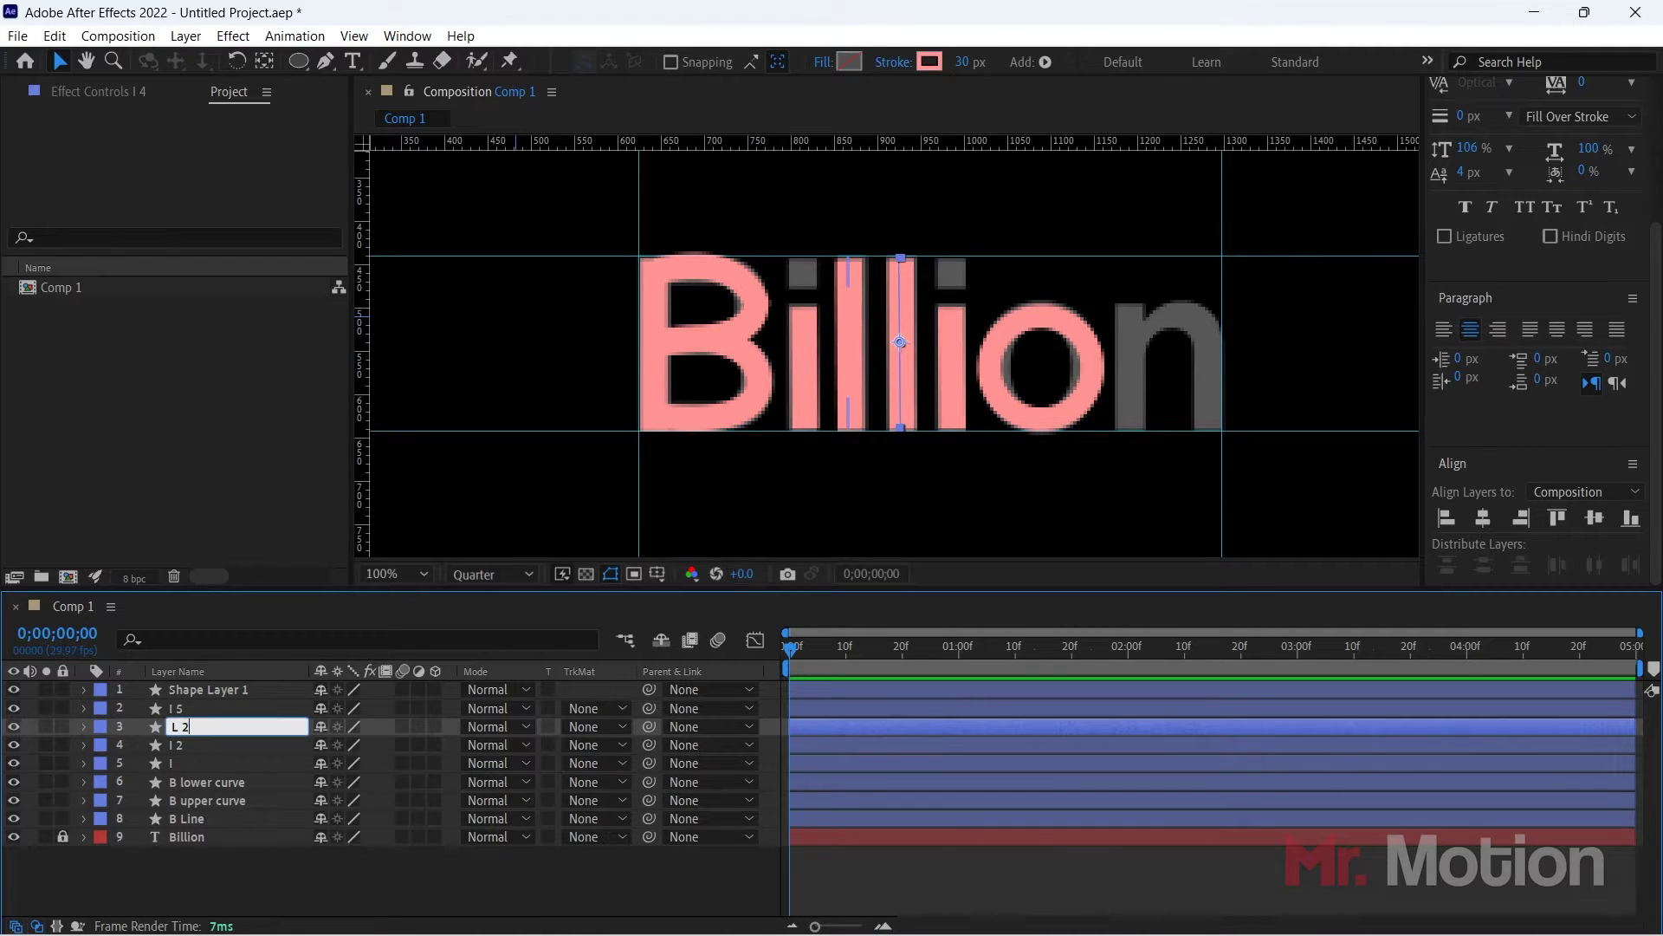
{"action": "key", "text": "Return"}
{"action": "left_click", "coordinate": [179, 709]}
{"action": "key", "text": "Return"}
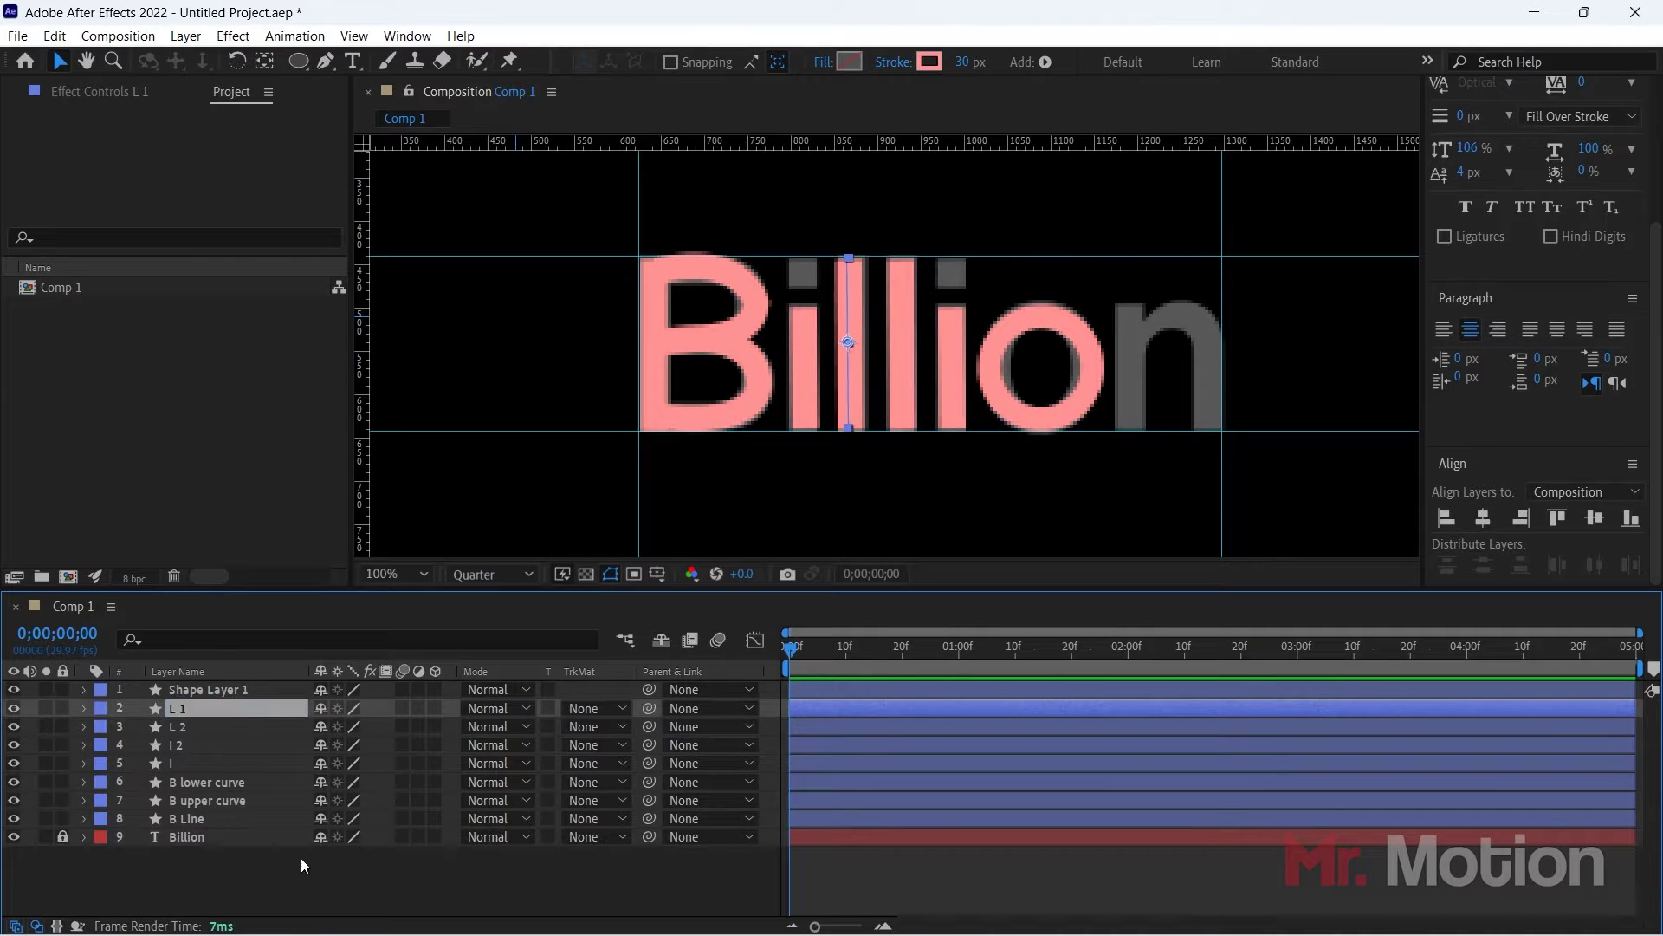
{"action": "left_click", "coordinate": [210, 693]}
{"action": "key", "text": "Return"}
{"action": "type", "text": "o"}
{"action": "left_click", "coordinate": [818, 424]}
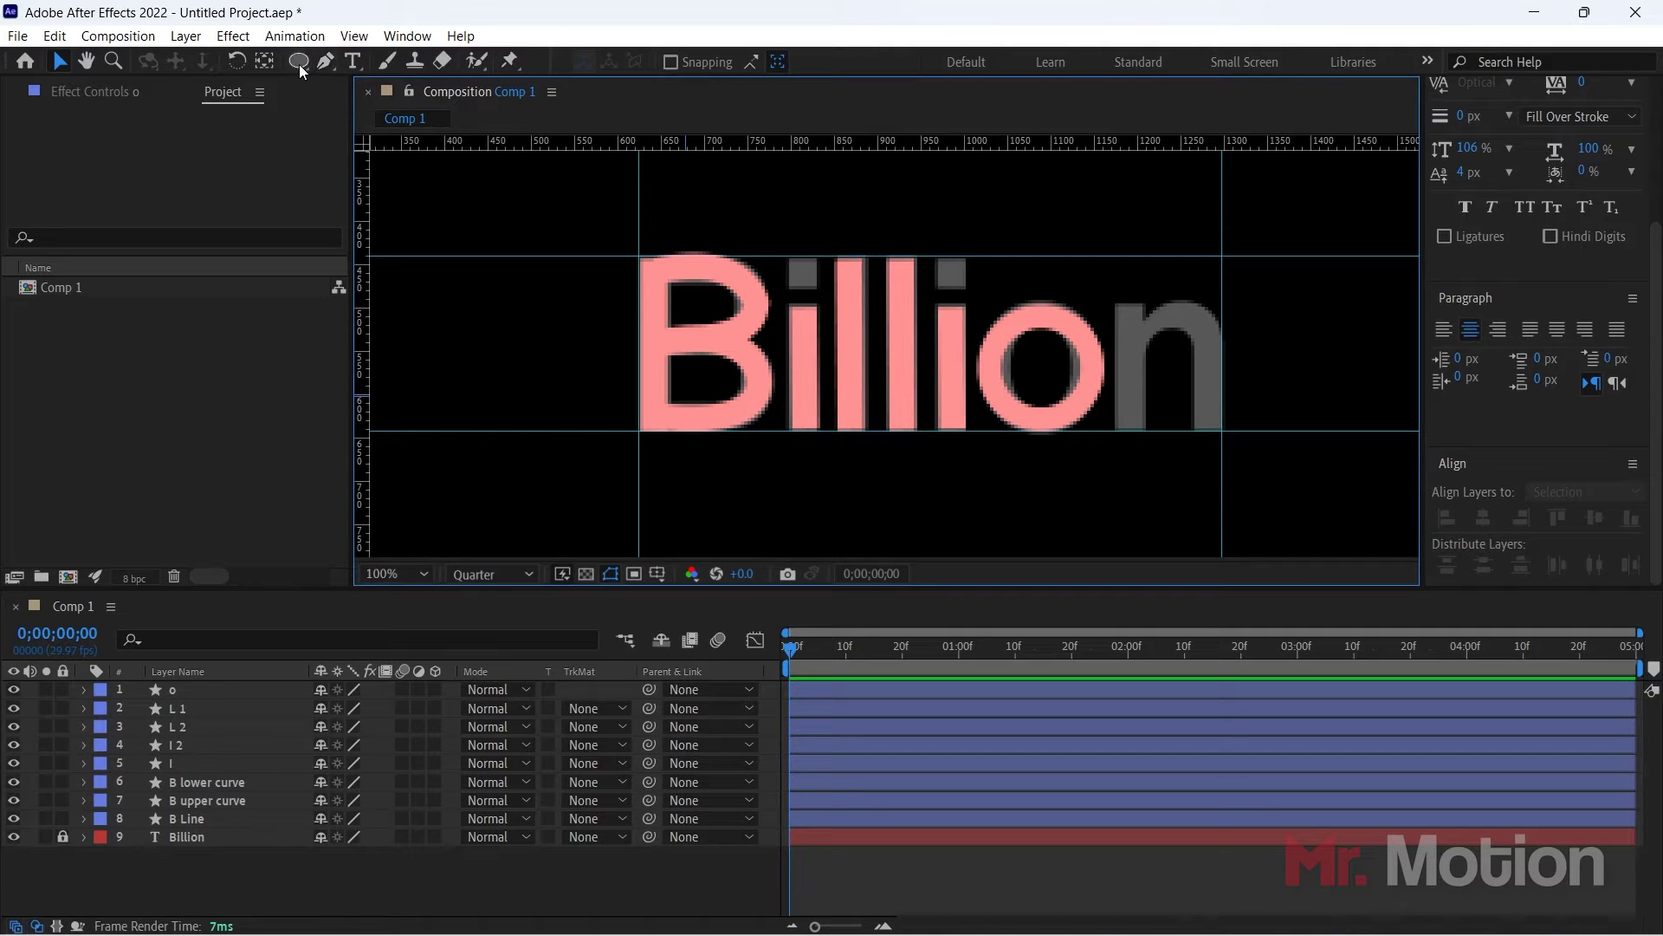
Step: Duplicate the I 2 layer, place the copy at the top of the layer stack and rename it "N line"
{"action": "key", "text": "g"}
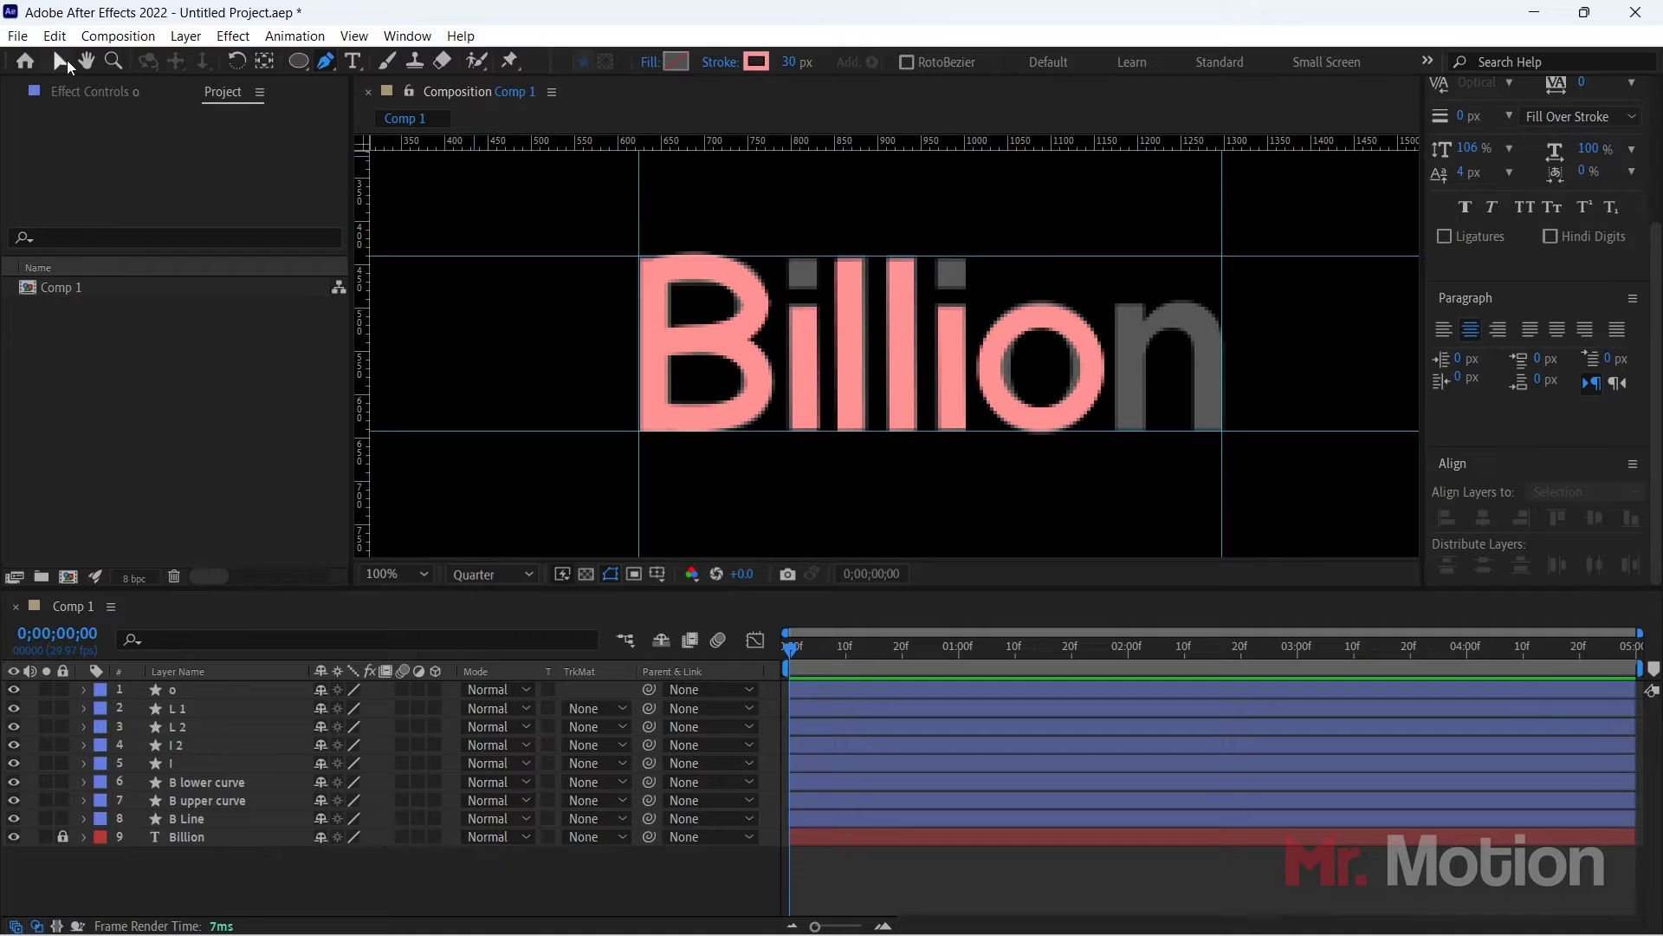
{"action": "left_click", "coordinate": [59, 60]}
{"action": "left_click", "coordinate": [191, 746]}
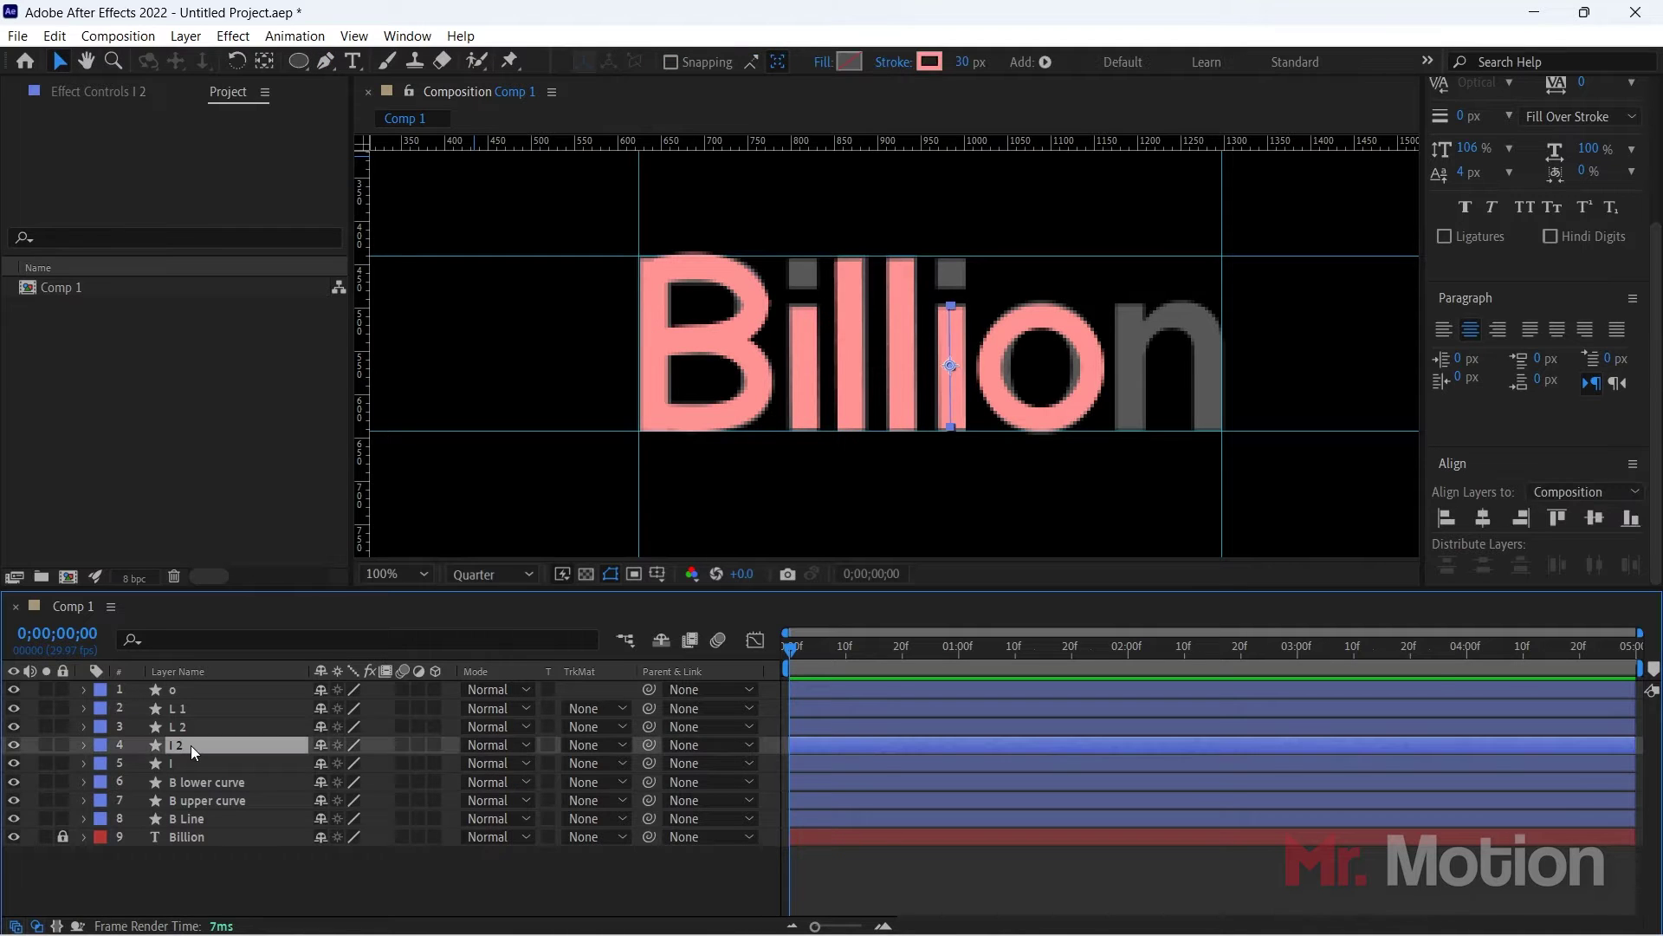
{"action": "key", "text": "ctrl+d"}
{"action": "left_click_drag", "start_coordinate": [171, 750], "coordinate": [179, 693]}
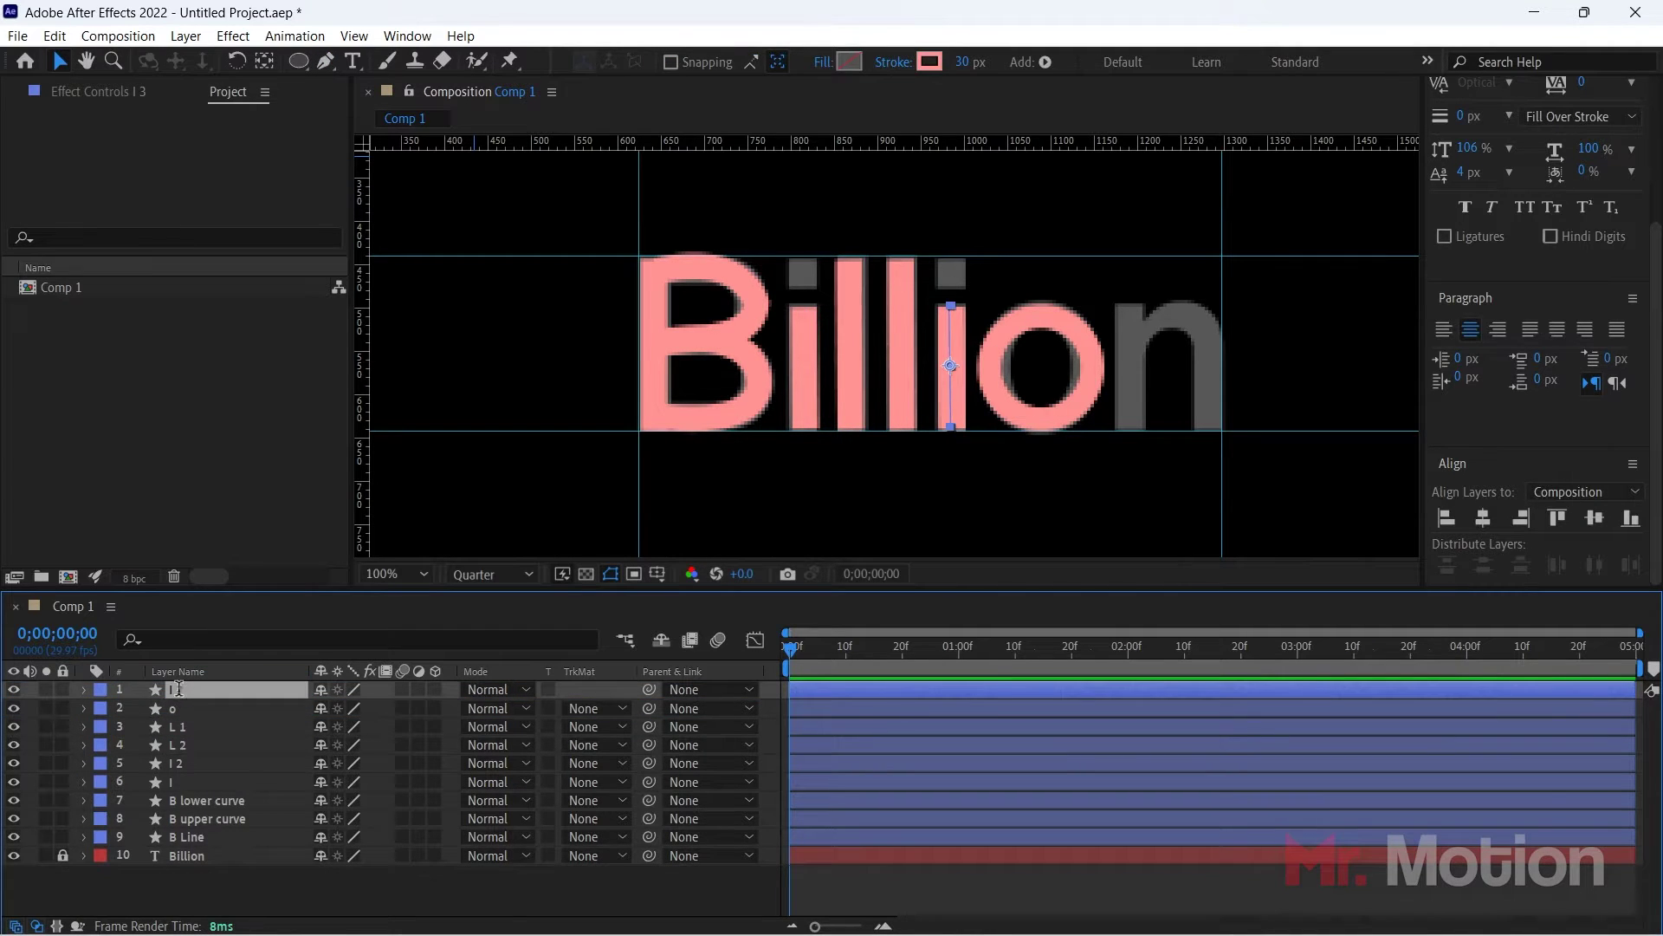
{"action": "key", "text": "Return"}
{"action": "type", "text": "ne"}
{"action": "key", "text": "Return"}
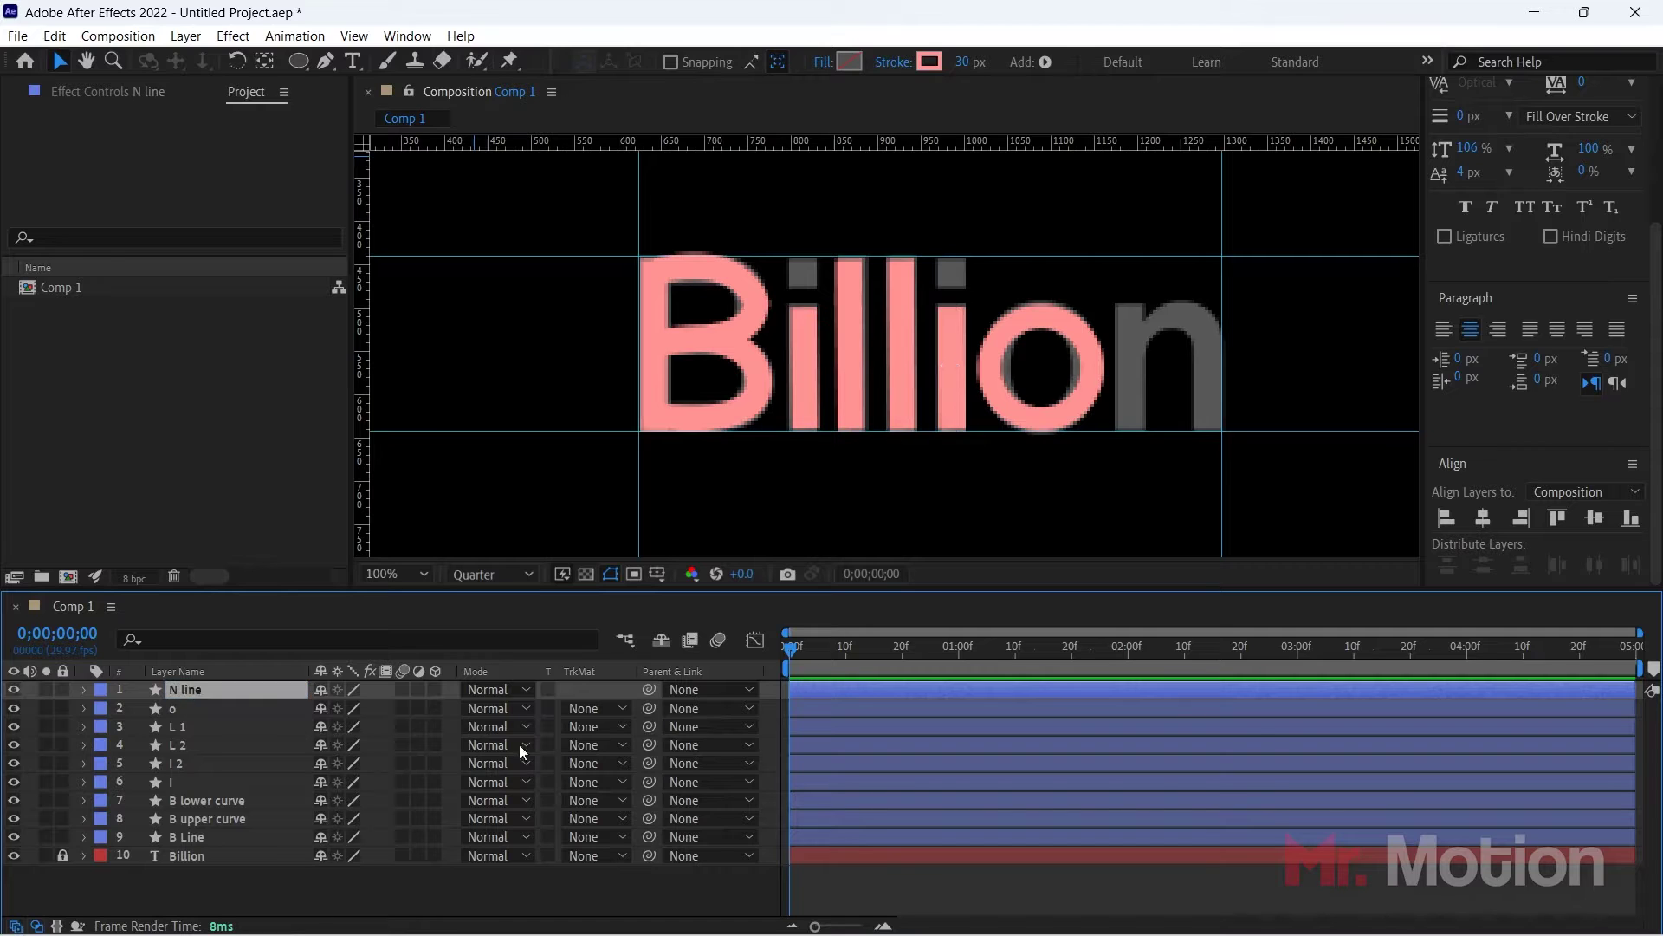
Step: Move the N line layer horizontally from the second i onto the stem of the n
{"action": "left_click", "coordinate": [953, 383]}
{"action": "key", "text": "shift+Right"}
{"action": "key", "text": "shift+Right"}
{"action": "key", "text": "shift+Right"}
{"action": "key", "text": "shift+Right"}
{"action": "key", "text": "shift+Right"}
{"action": "key", "text": "shift+Right"}
{"action": "key", "text": "shift+Right"}
{"action": "key", "text": "shift+Right"}
{"action": "key", "text": "shift+Right"}
{"action": "key", "text": "shift+Right"}
{"action": "key", "text": "shift+Right"}
{"action": "key", "text": "shift+Right"}
{"action": "key", "text": "shift+Right"}
{"action": "key", "text": "shift+Right"}
{"action": "key", "text": "shift+Right"}
{"action": "key", "text": "shift+Right"}
{"action": "key", "text": "shift+Right"}
{"action": "key", "text": "shift+Right"}
{"action": "key", "text": "shift+Right"}
{"action": "key", "text": "shift+Right"}
{"action": "key", "text": "shift+Right"}
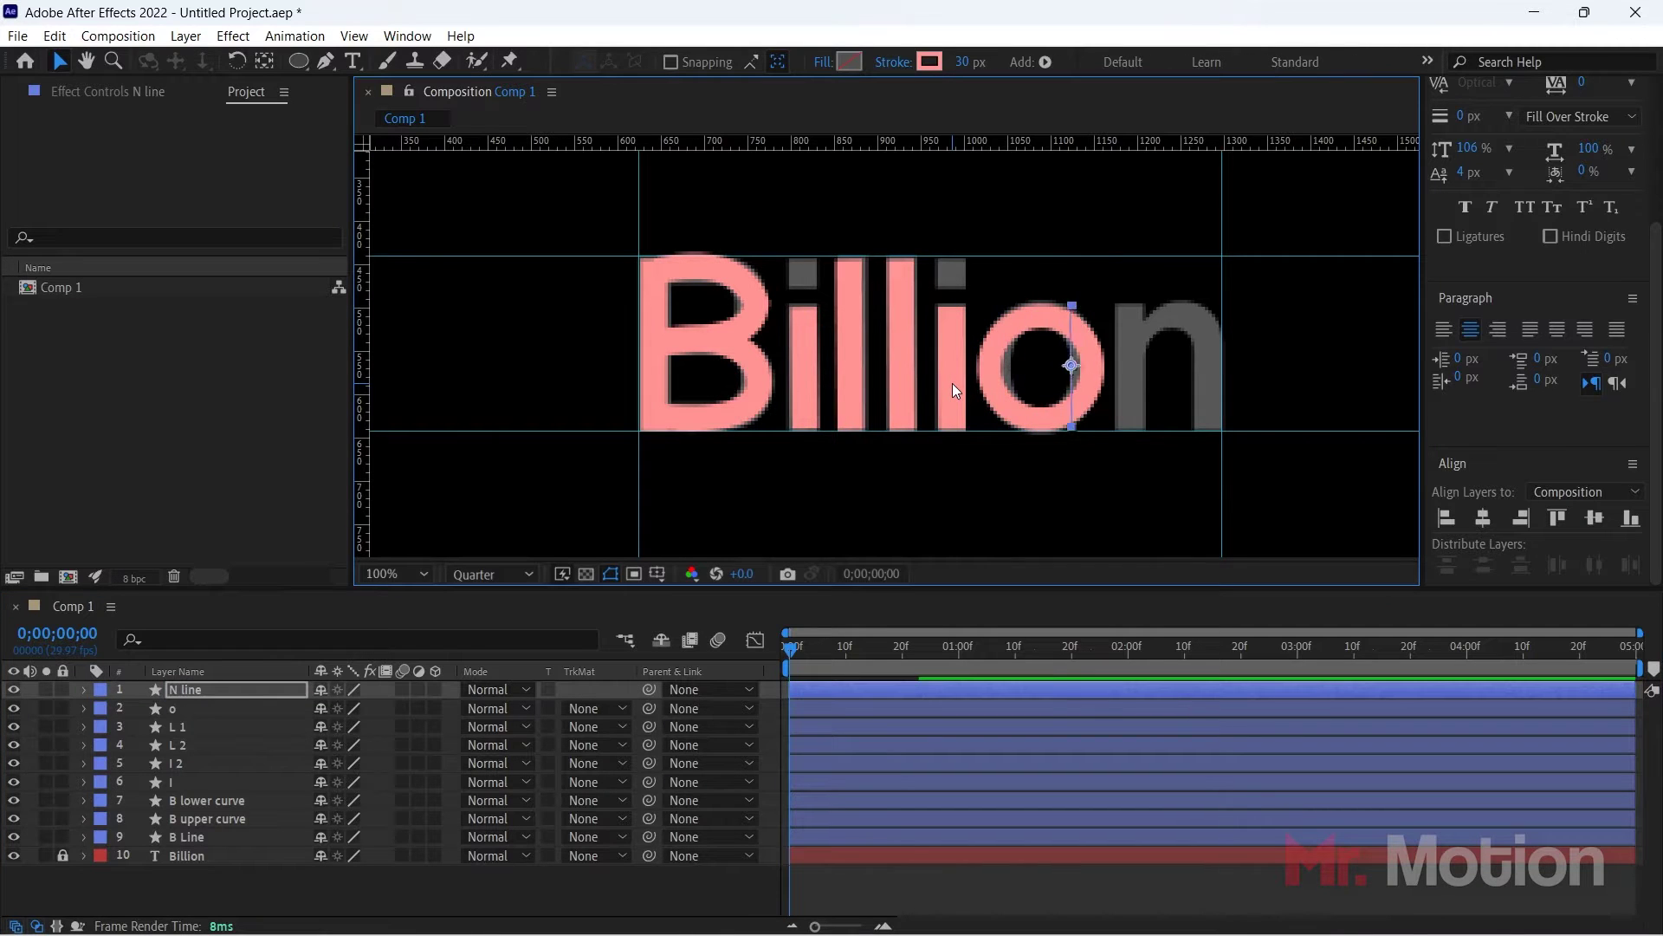
{"action": "key", "text": "Right"}
{"action": "key", "text": "Right"}
{"action": "key", "text": "Right"}
{"action": "key", "text": "Right"}
{"action": "key", "text": "Right"}
{"action": "key", "text": "Right"}
{"action": "key", "text": "Right"}
{"action": "key", "text": "Right"}
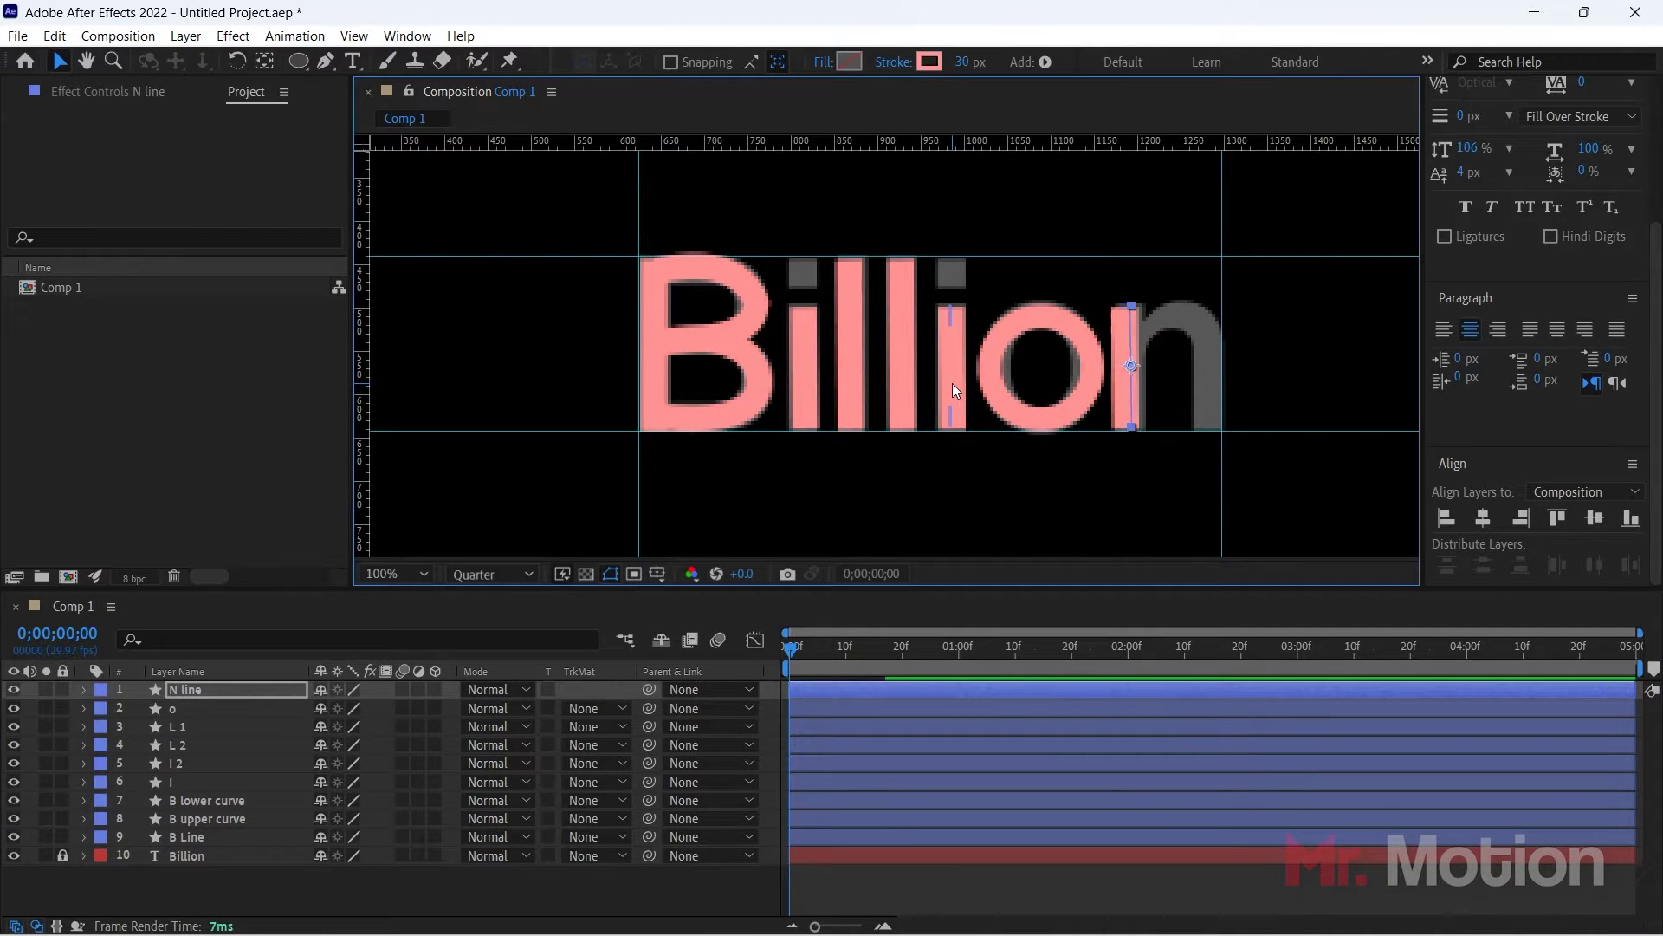
{"action": "key", "text": "Left"}
{"action": "key", "text": "Left"}
{"action": "key", "text": "Left"}
{"action": "key", "text": "Left"}
{"action": "key", "text": "Left"}
{"action": "key", "text": "Left"}
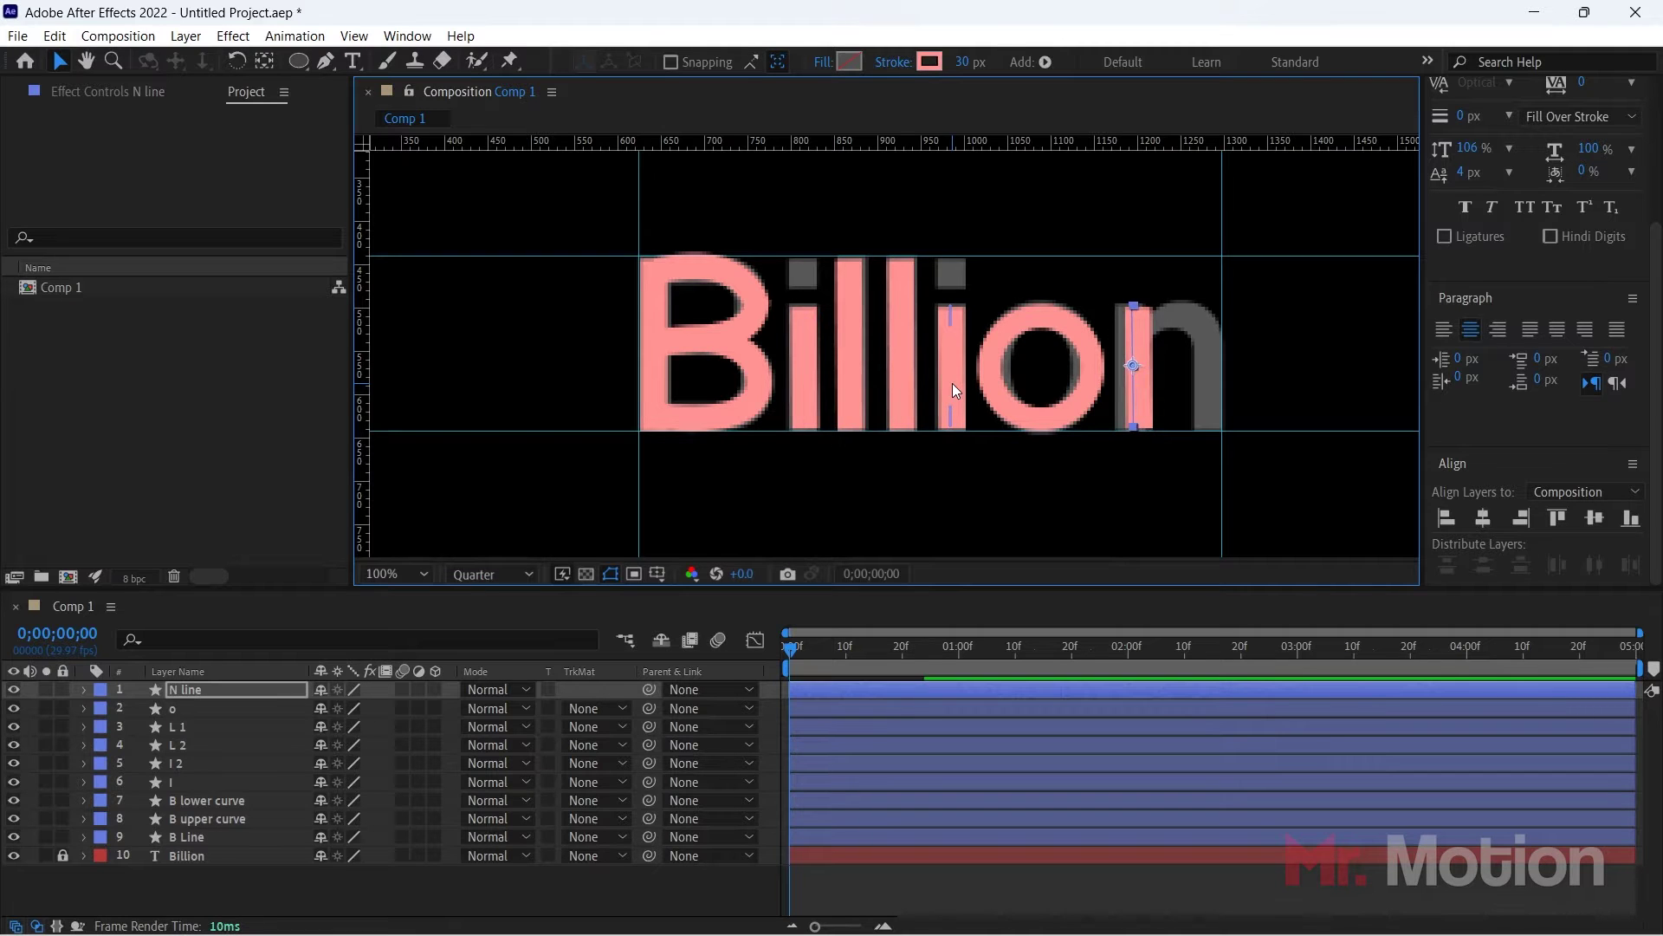
{"action": "key", "text": "Left"}
{"action": "key", "text": "Left"}
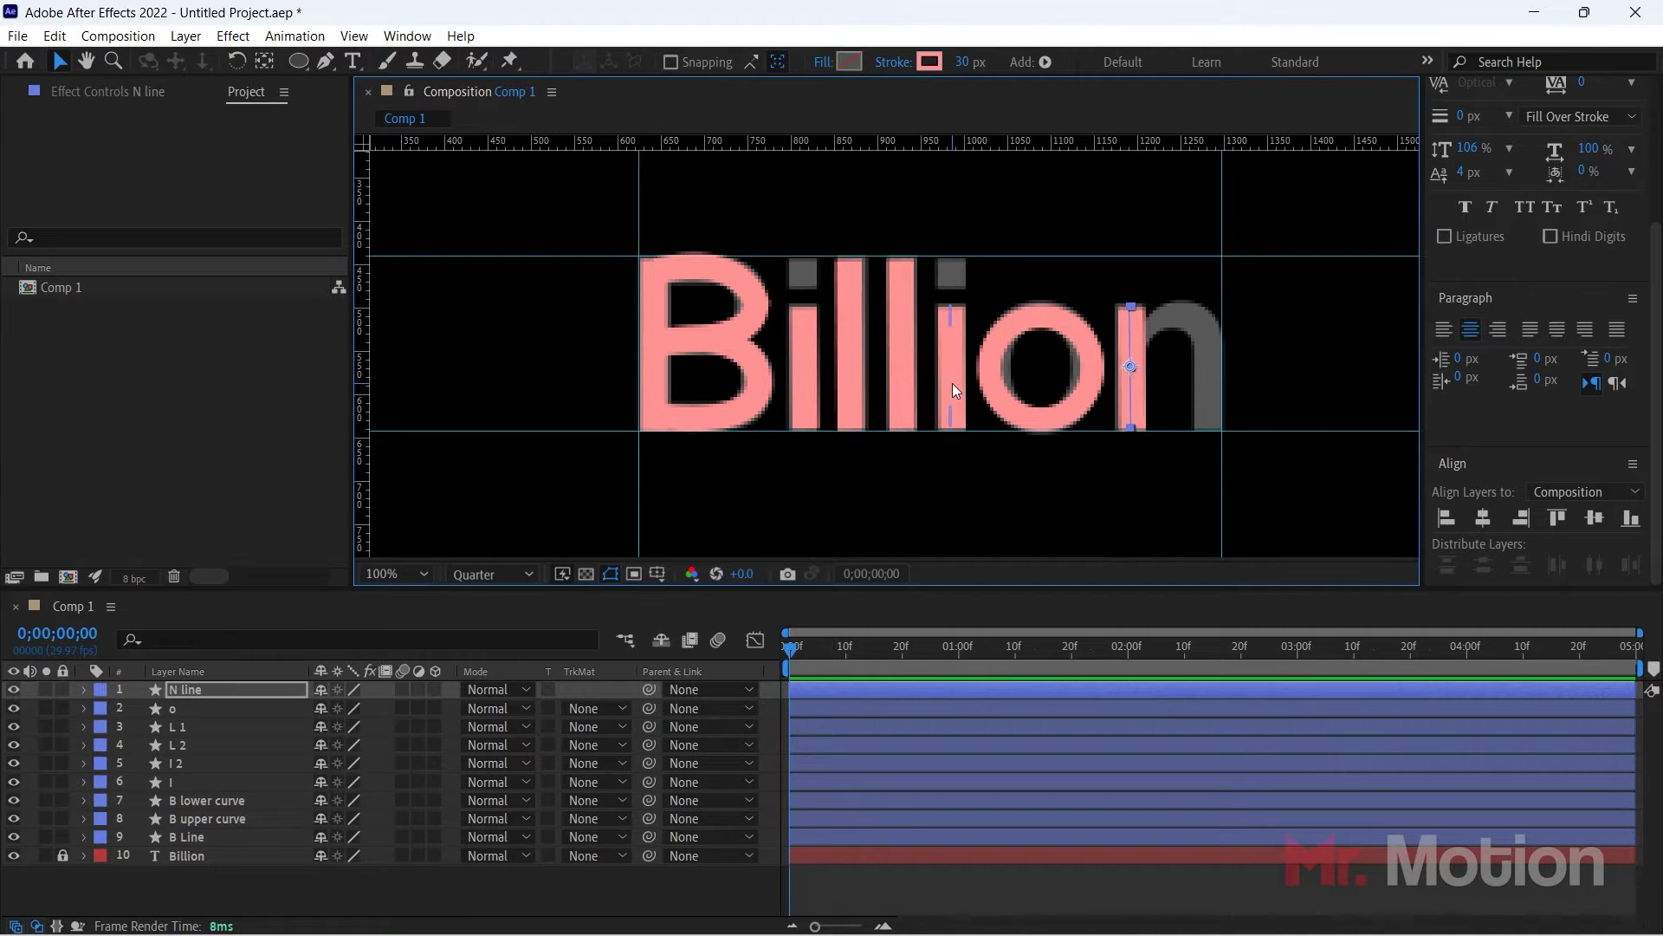
Step: Draw a curved Pen path on a new shape layer from the n's stem over its arch, and straighten the end handle vertically
{"action": "key", "text": "g"}
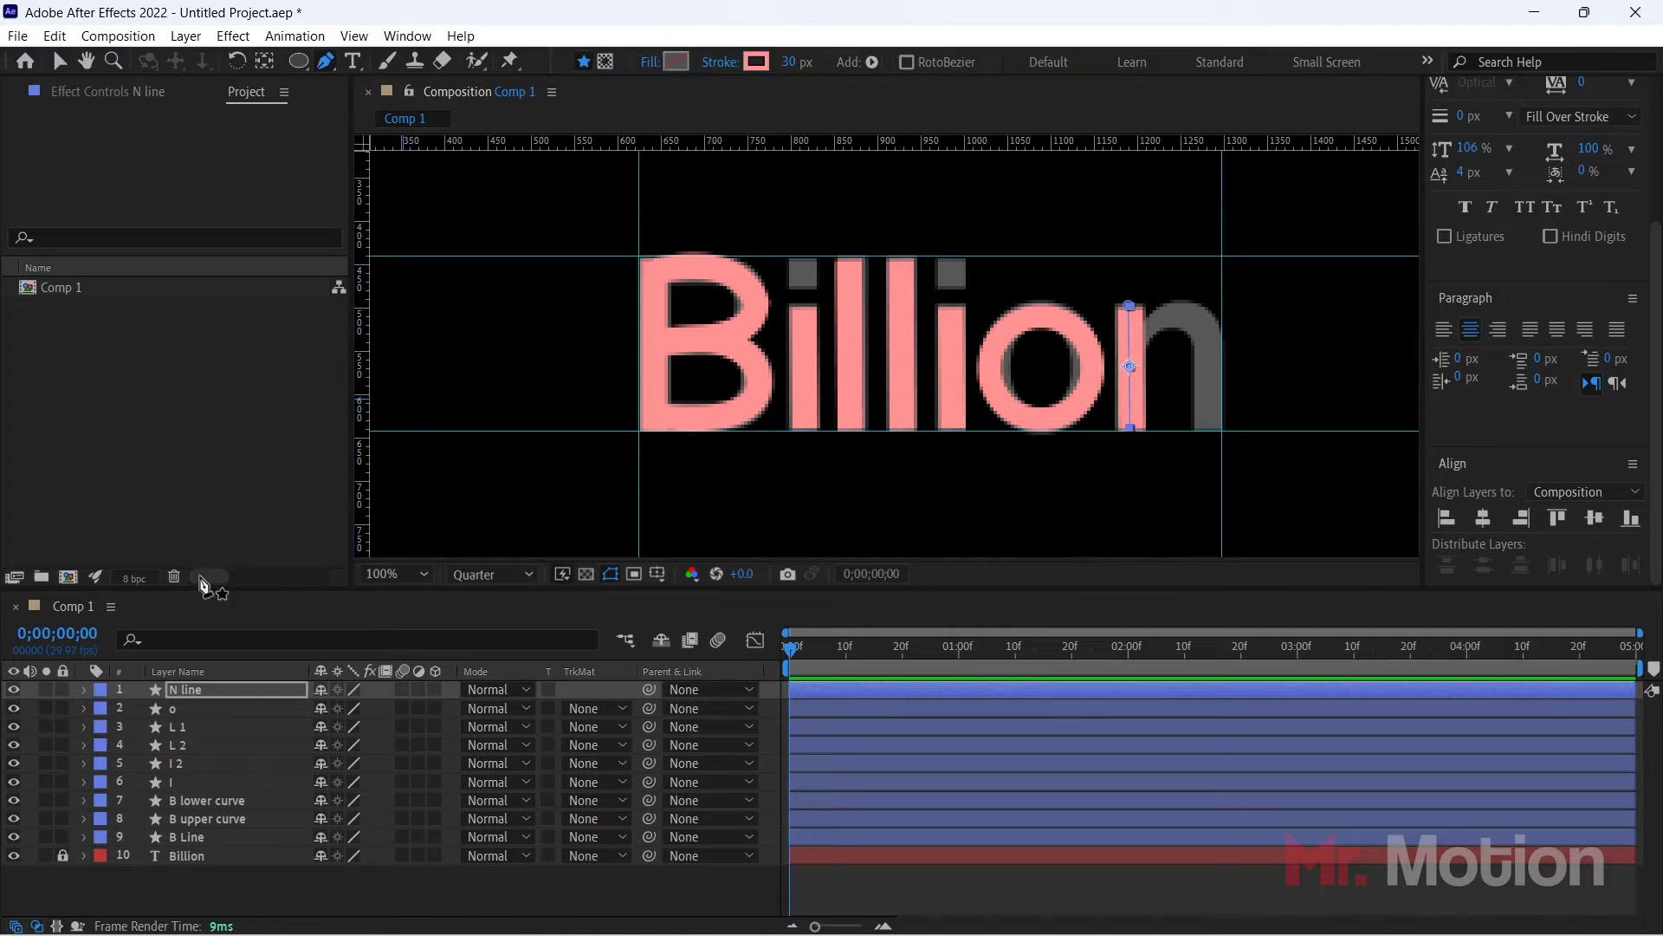
{"action": "left_click", "coordinate": [330, 888]}
{"action": "left_click", "coordinate": [1133, 342]}
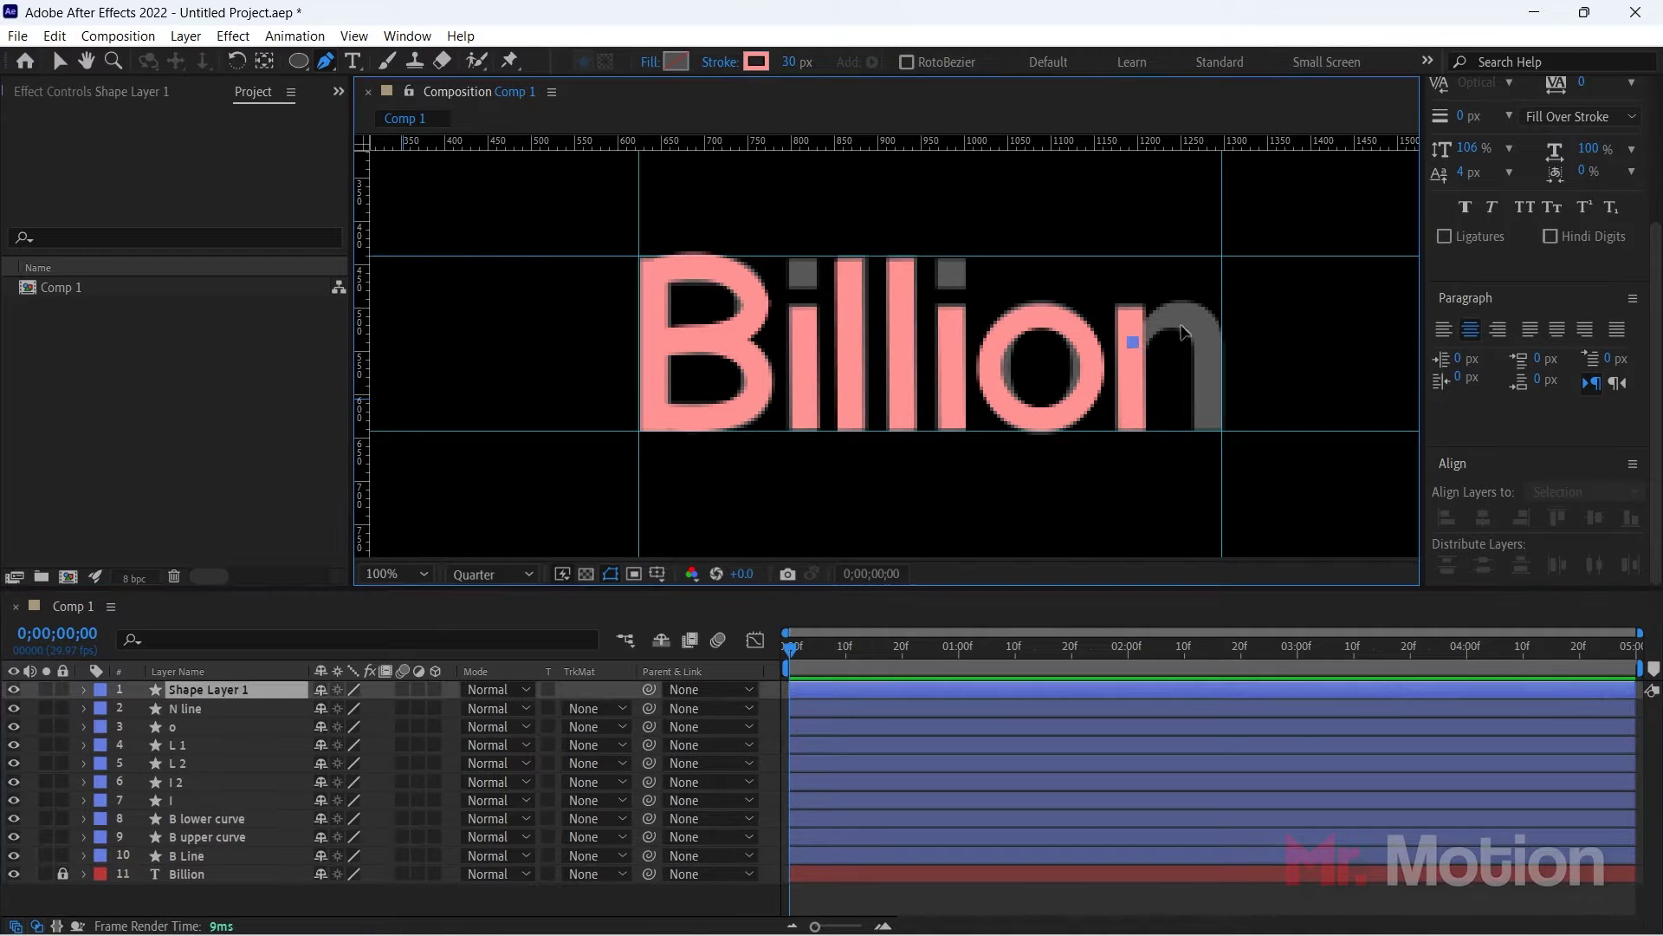
{"action": "left_click_drag", "start_coordinate": [1222, 338], "coordinate": [1186, 280]}
{"action": "left_click", "coordinate": [1221, 338], "text": "alt"}
{"action": "key", "text": "ctrl+z"}
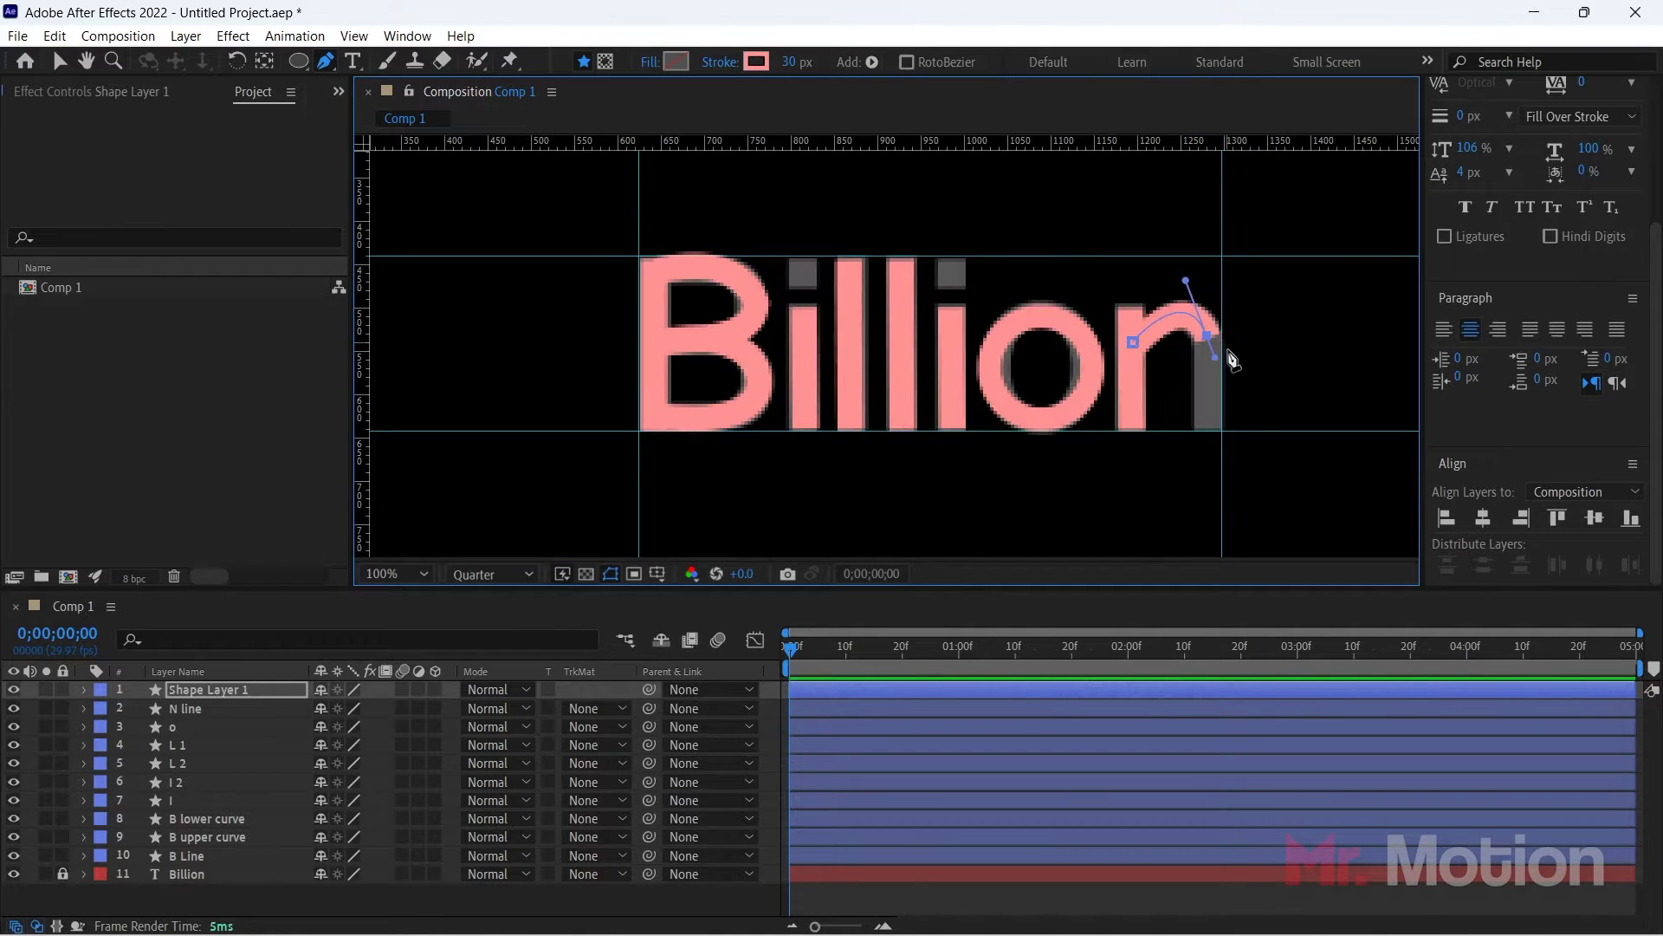
{"action": "left_click_drag", "start_coordinate": [1217, 365], "coordinate": [1208, 363]}
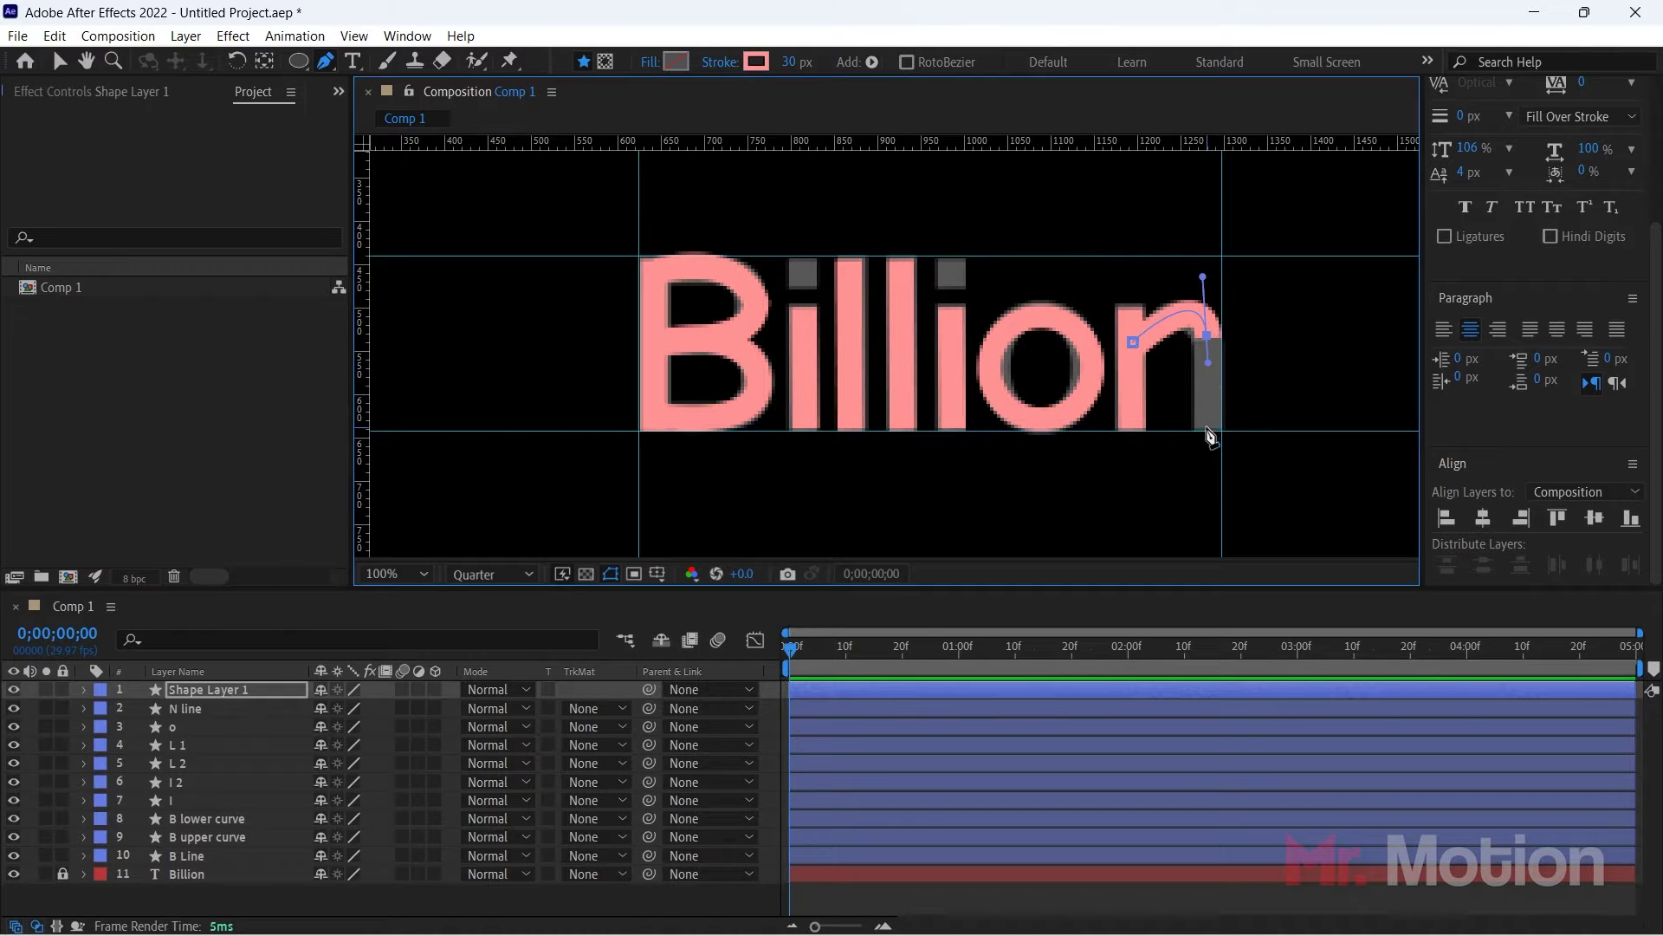
Step: Extend the Pen path down the n's second leg to the lower guide and refine the arch point's handles
{"action": "left_click_drag", "start_coordinate": [1210, 436], "coordinate": [1194, 293]}
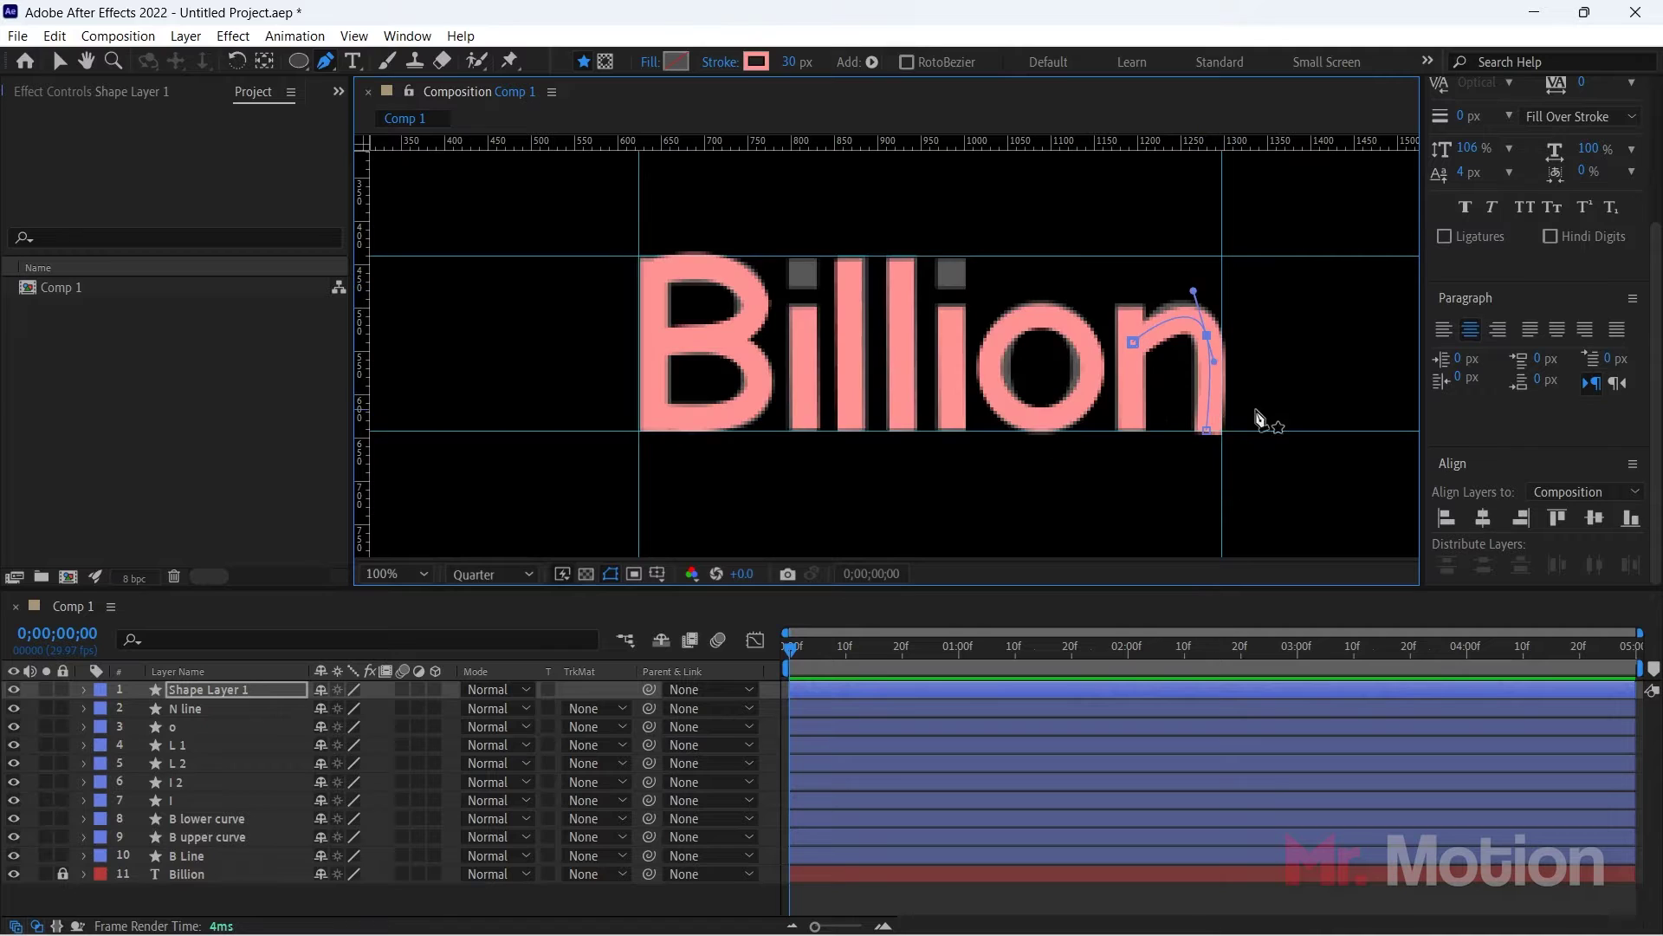
{"action": "key", "text": "ctrl+z"}
{"action": "left_click_drag", "start_coordinate": [1215, 365], "coordinate": [1209, 363]}
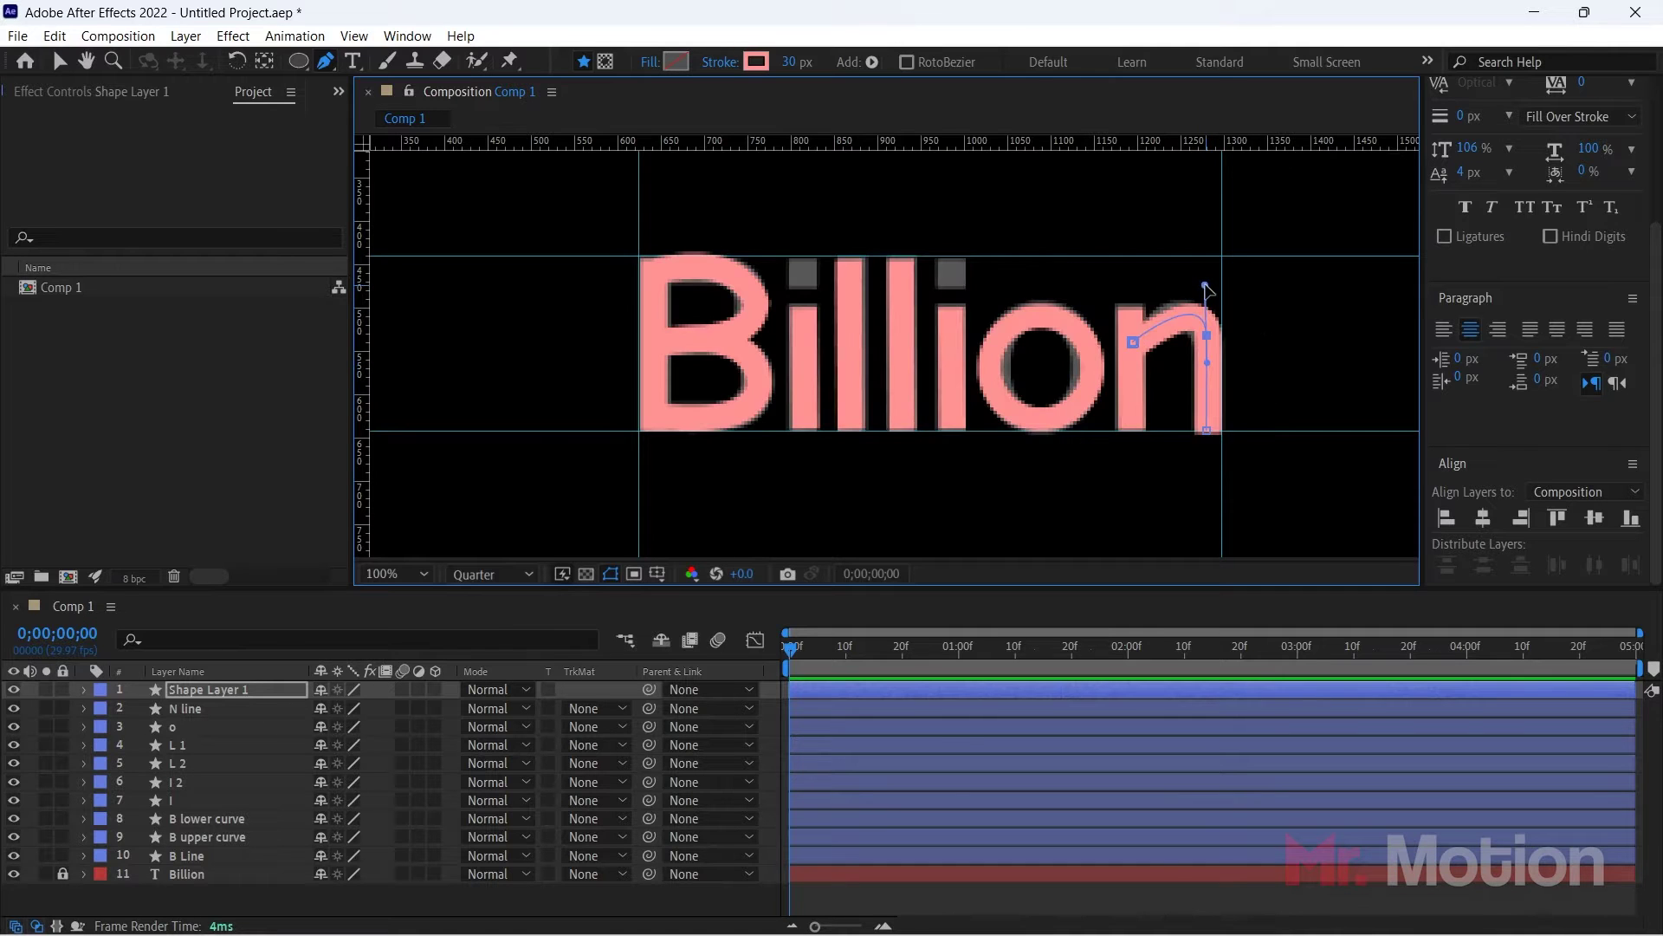
{"action": "left_click_drag", "start_coordinate": [1205, 285], "coordinate": [1199, 277]}
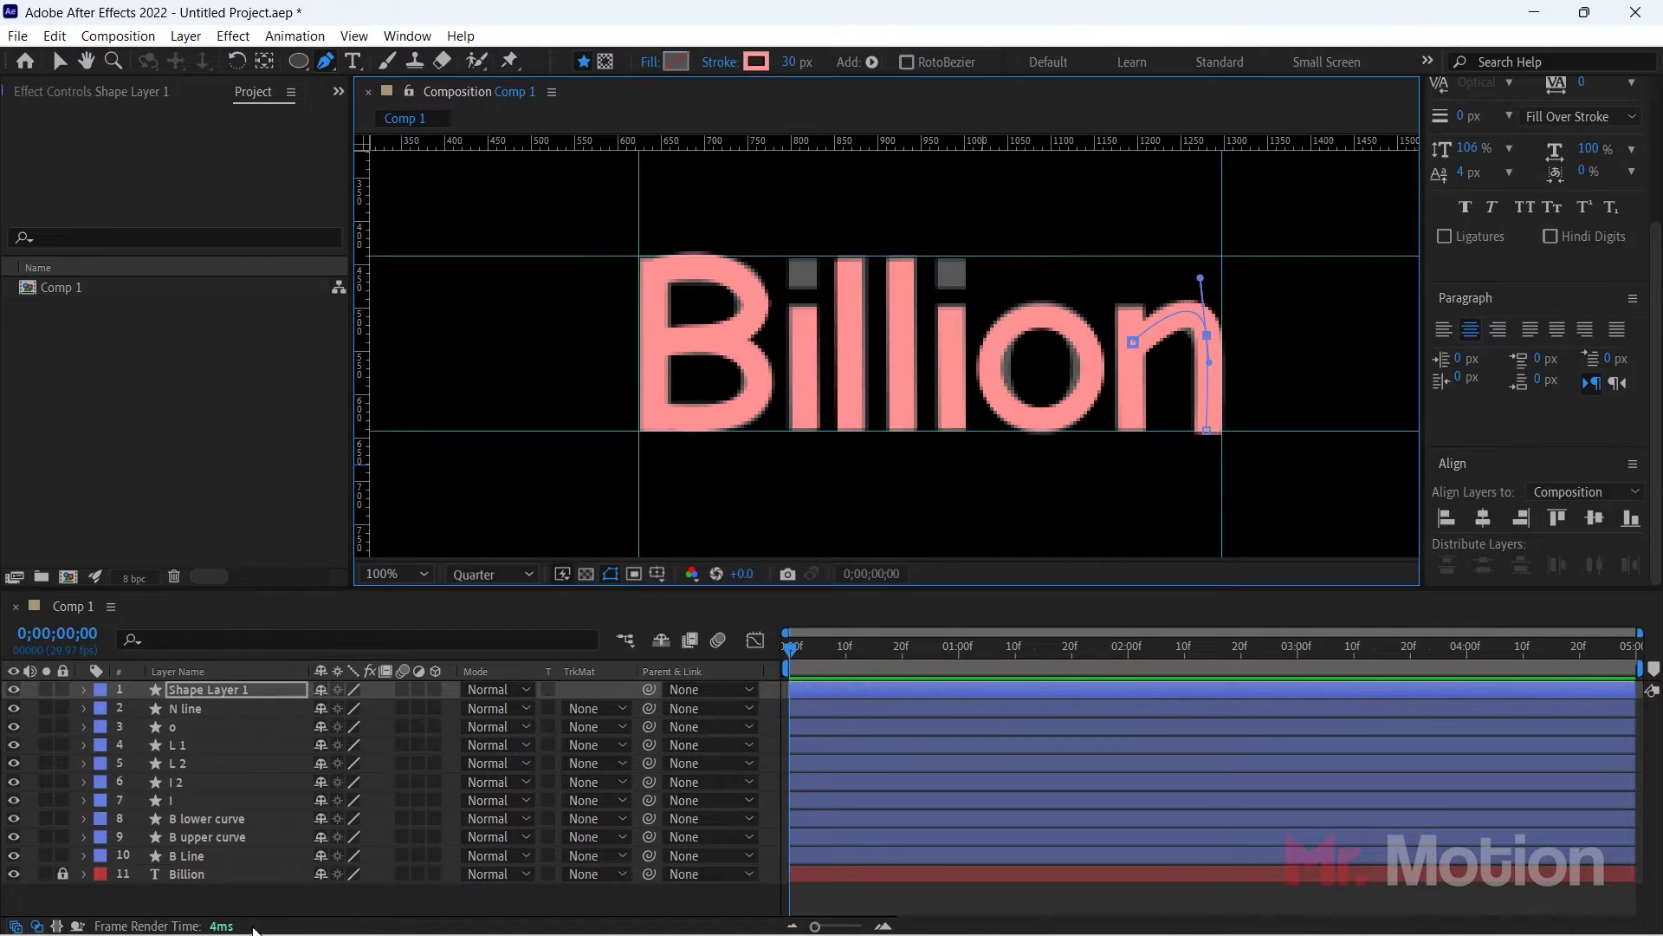
Step: Rename the new shape layer tracing the n's arch and second leg to "N tail"
{"action": "left_click", "coordinate": [249, 901]}
{"action": "left_click", "coordinate": [234, 692]}
{"action": "key", "text": "Return"}
{"action": "type", "text": "N  tai"}
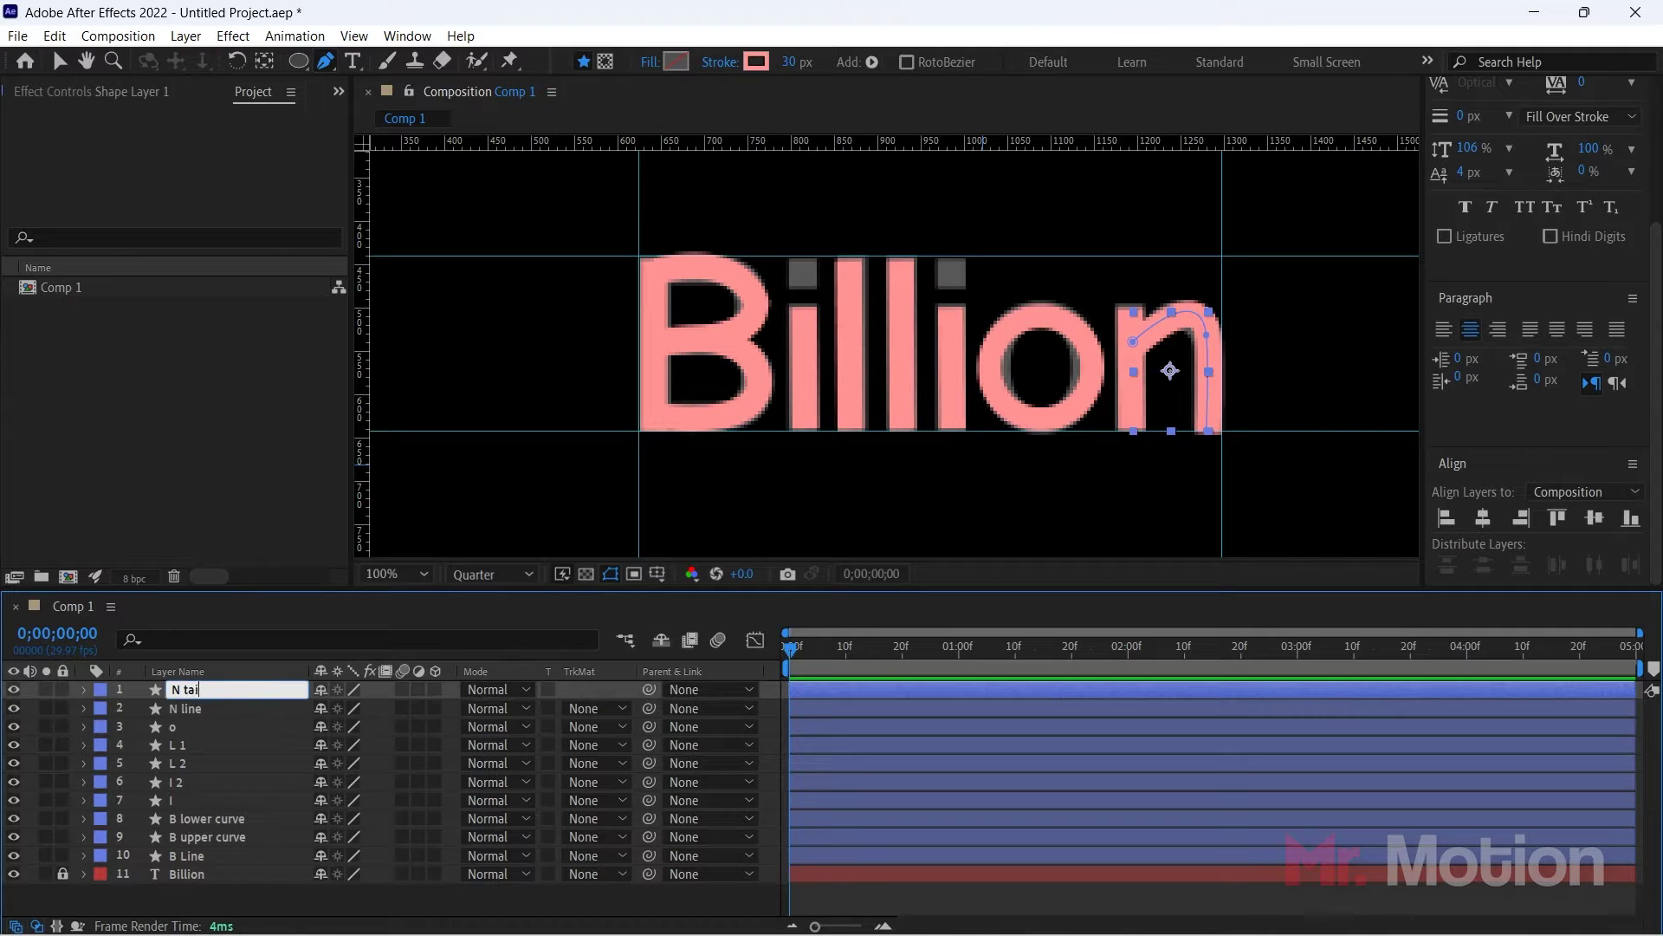
{"action": "type", "text": "l"}
{"action": "key", "text": "Return"}
{"action": "left_click", "coordinate": [346, 899]}
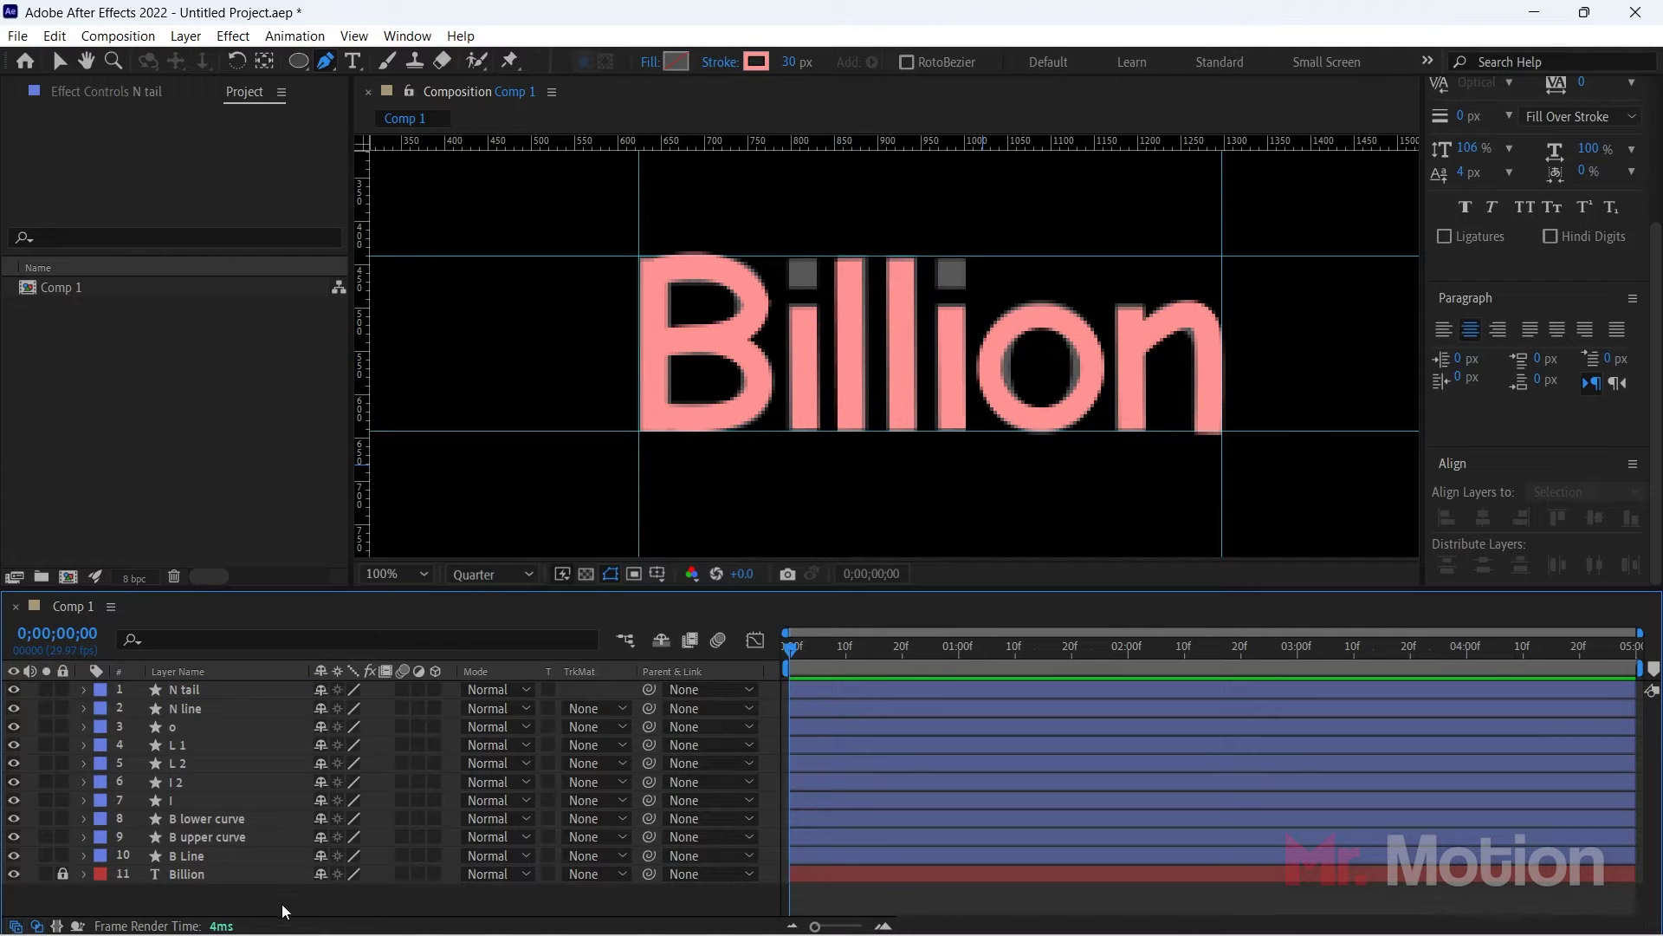
Step: Choose the Rectangle tool and set new shapes to use a fill with no stroke
{"action": "left_click", "coordinate": [298, 60]}
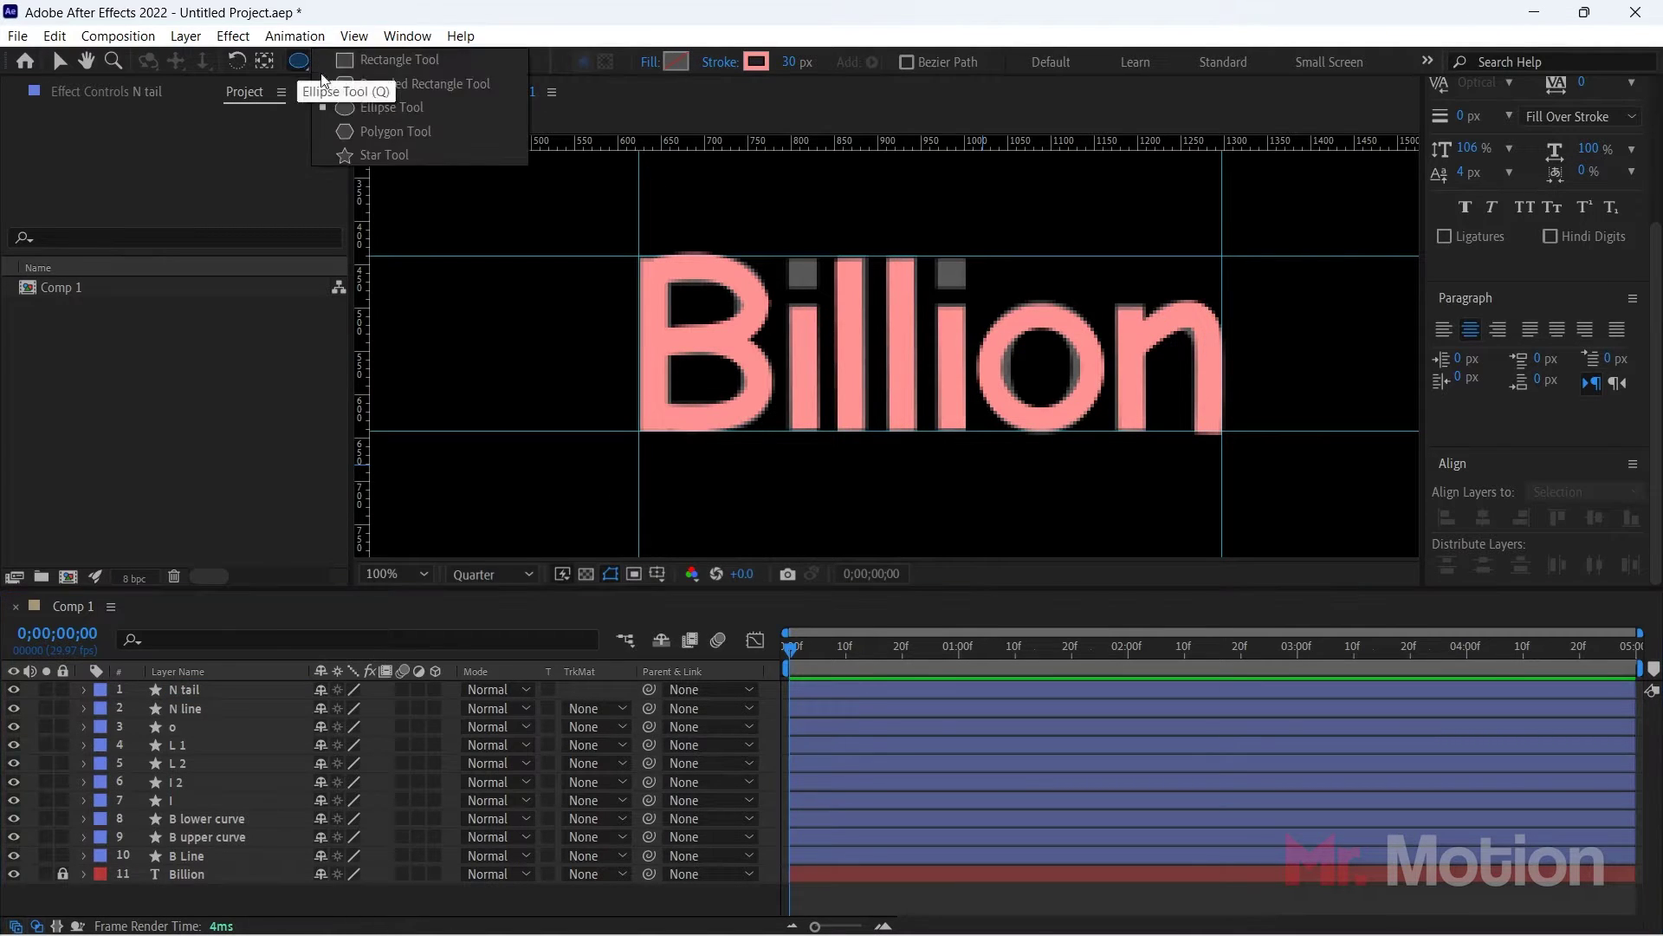
{"action": "left_click", "coordinate": [365, 60]}
{"action": "left_click_drag", "start_coordinate": [780, 248], "coordinate": [829, 298]}
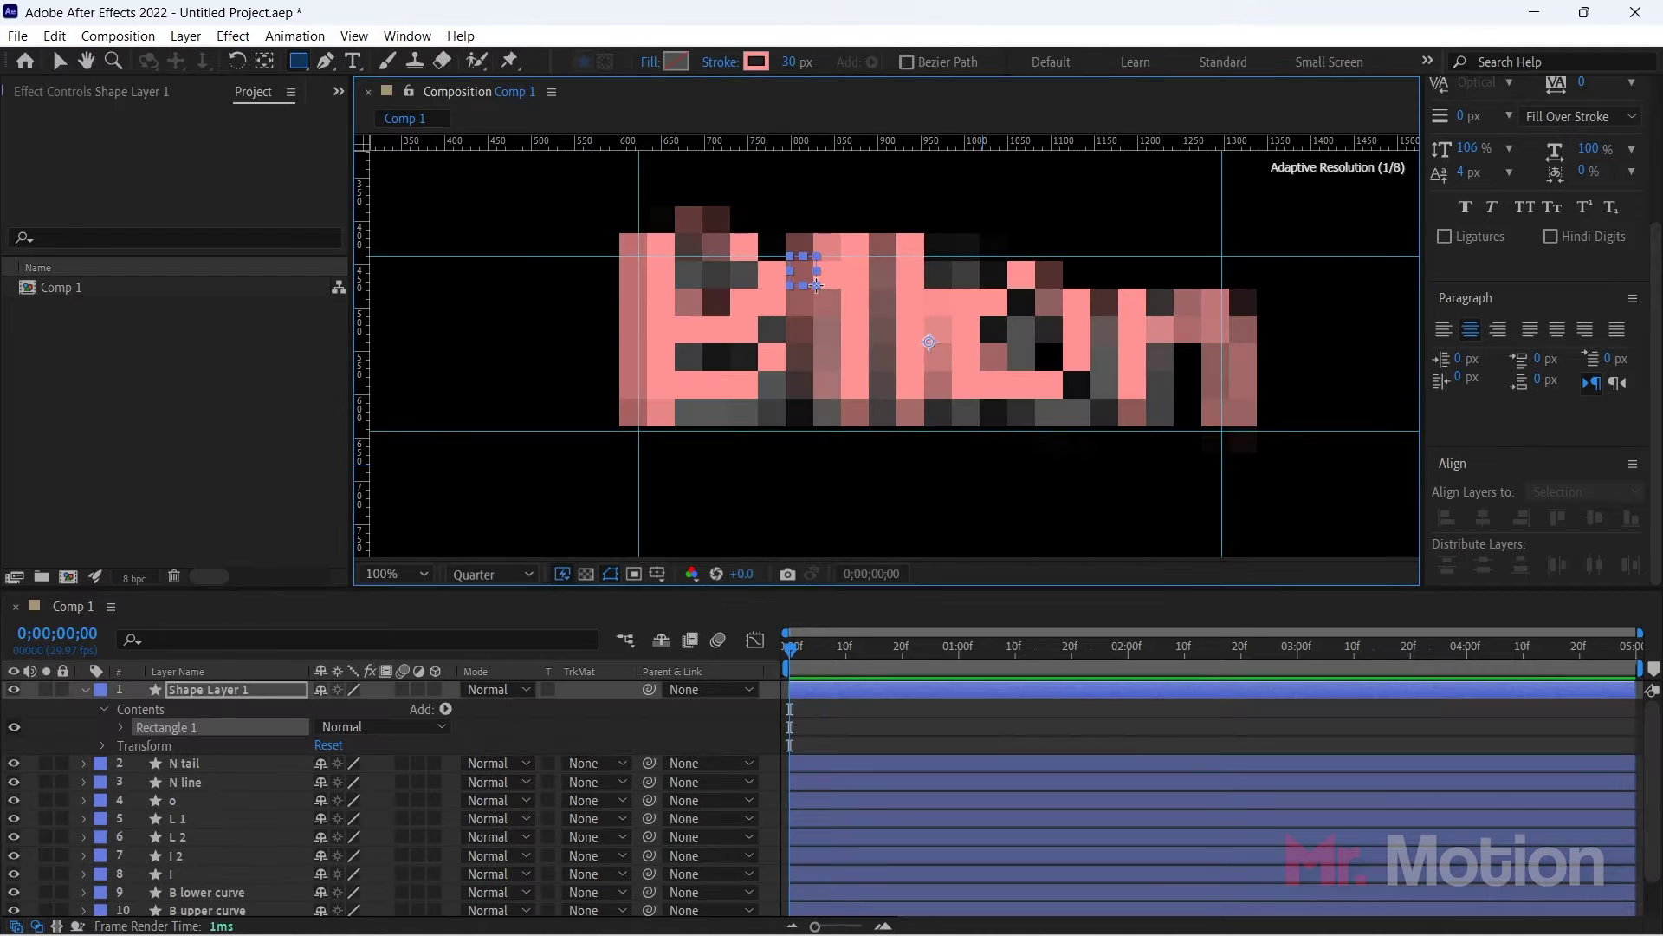
{"action": "key", "text": "ctrl+z"}
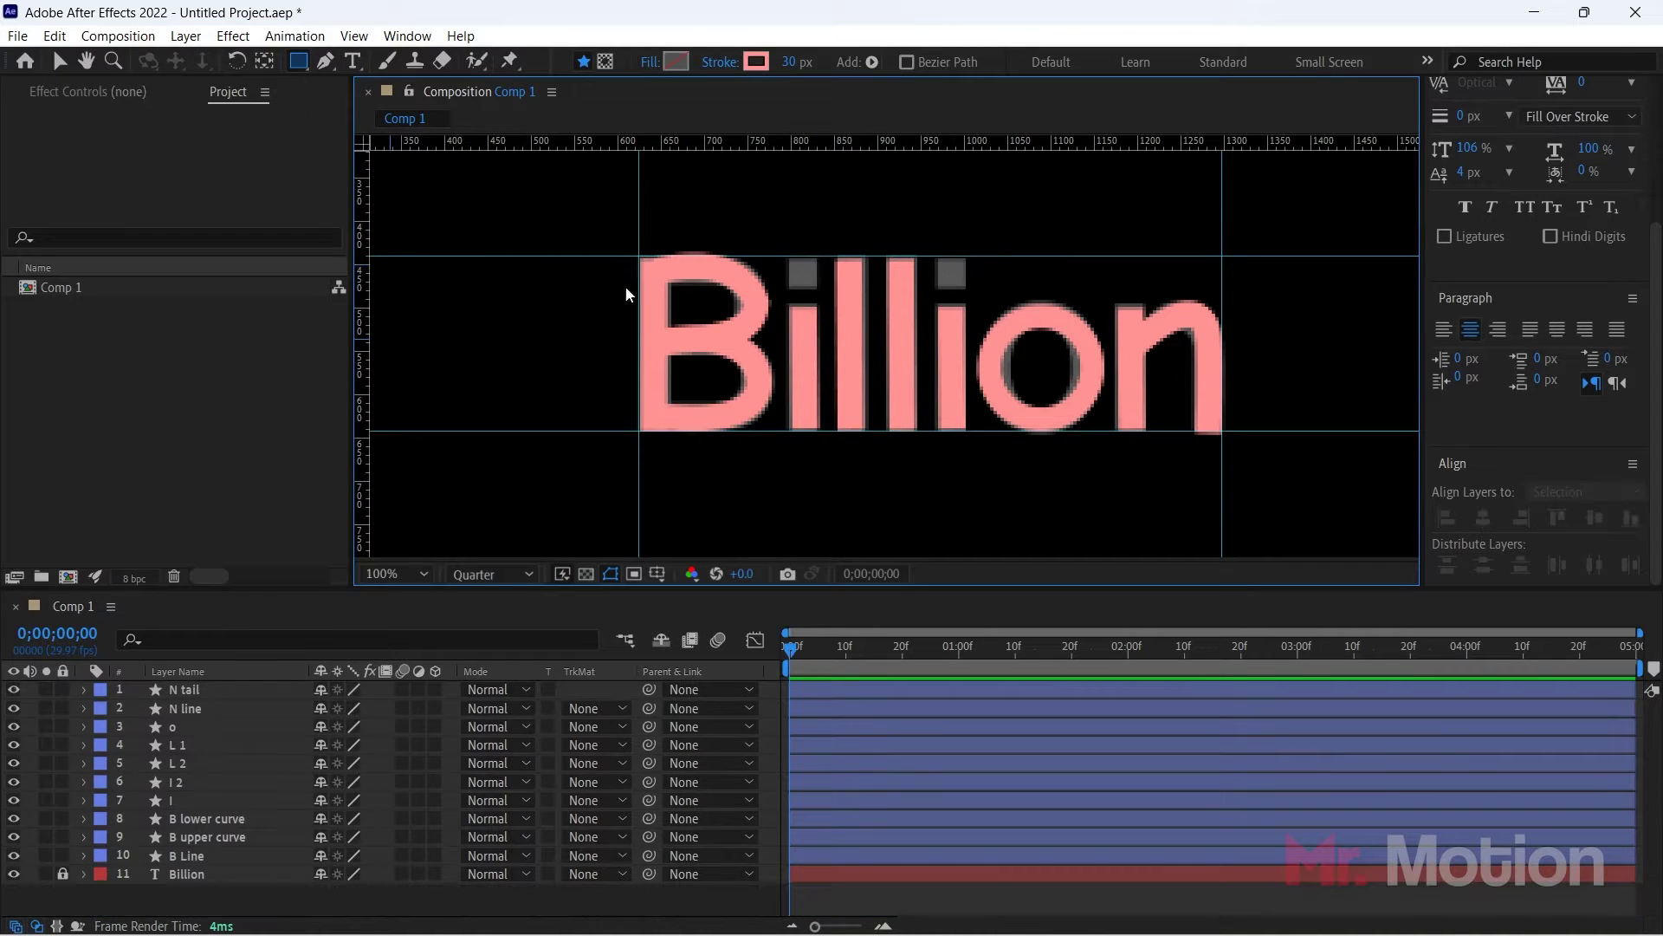
{"action": "left_click", "coordinate": [728, 62]}
{"action": "left_click", "coordinate": [796, 516]}
{"action": "left_click", "coordinate": [676, 61]}
{"action": "left_click", "coordinate": [1515, 405]}
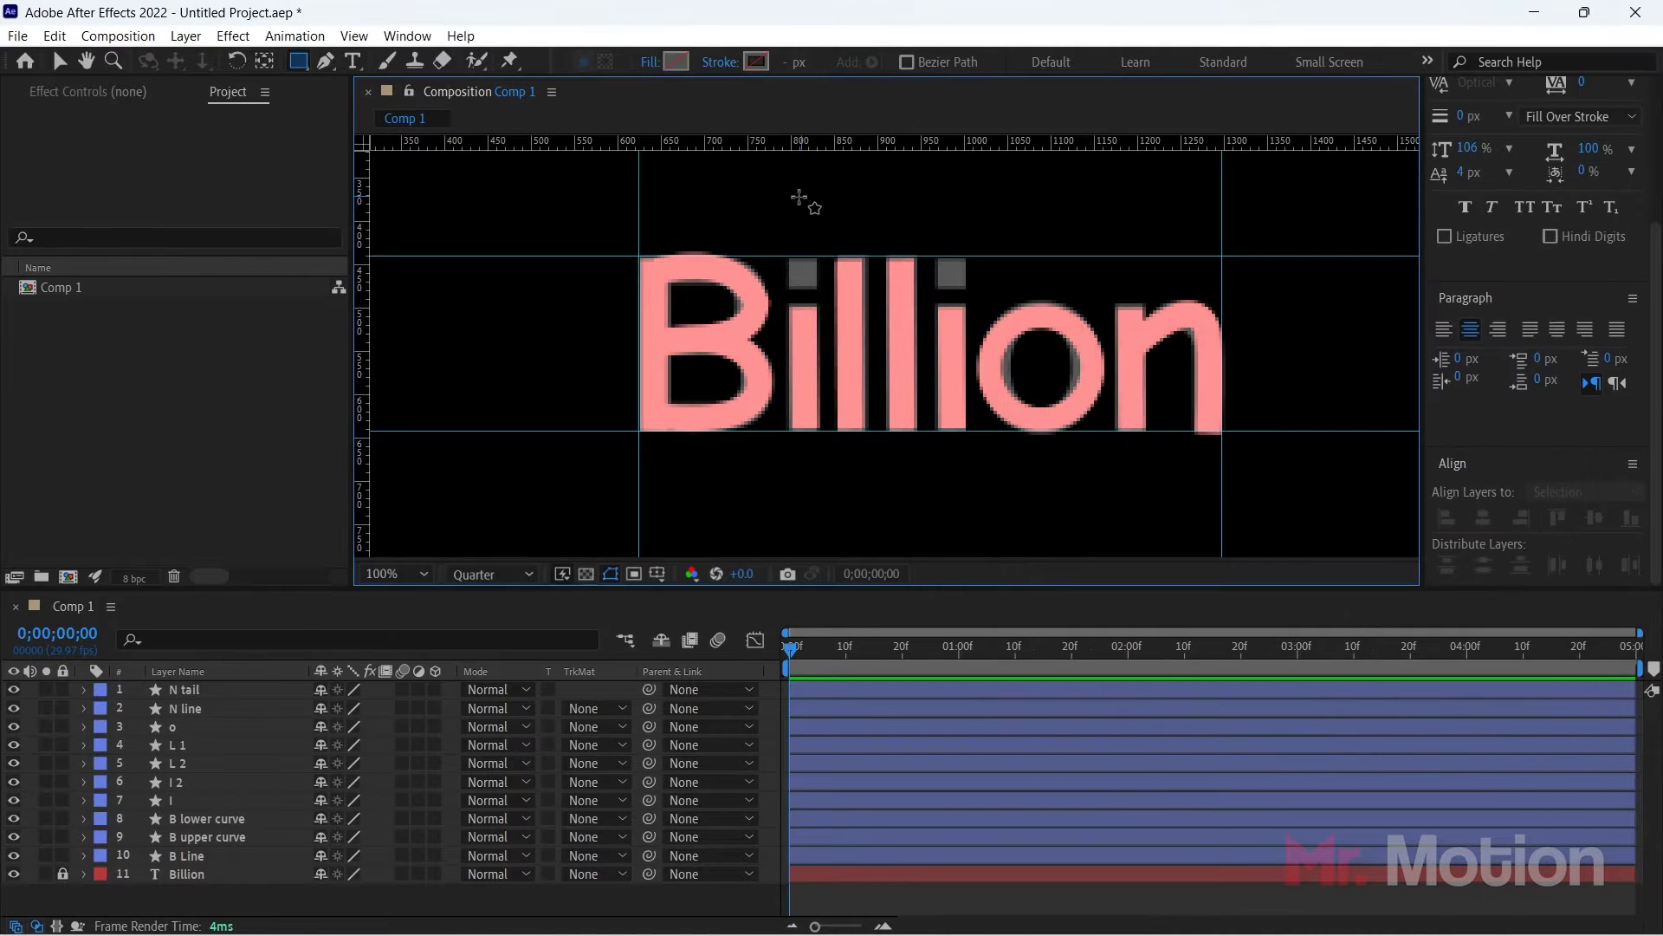
Step: Draw a small square above the first i and fill it with the letters' pink, FF9393
{"action": "left_click_drag", "start_coordinate": [797, 192], "coordinate": [819, 206]}
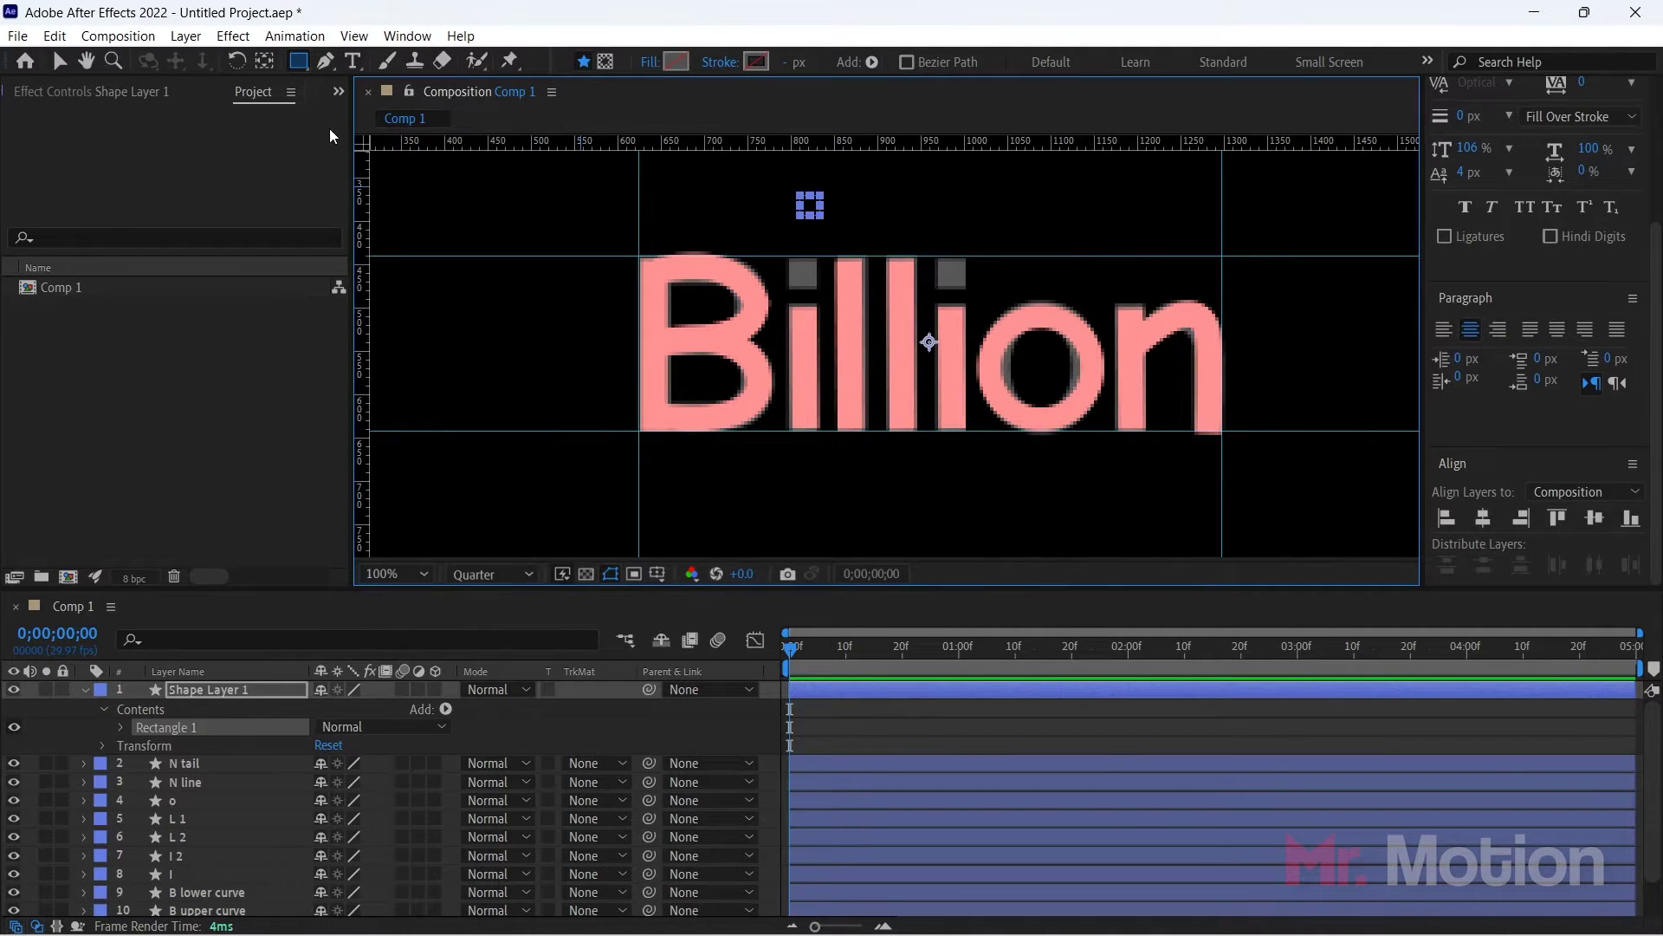
{"action": "left_click", "coordinate": [677, 62]}
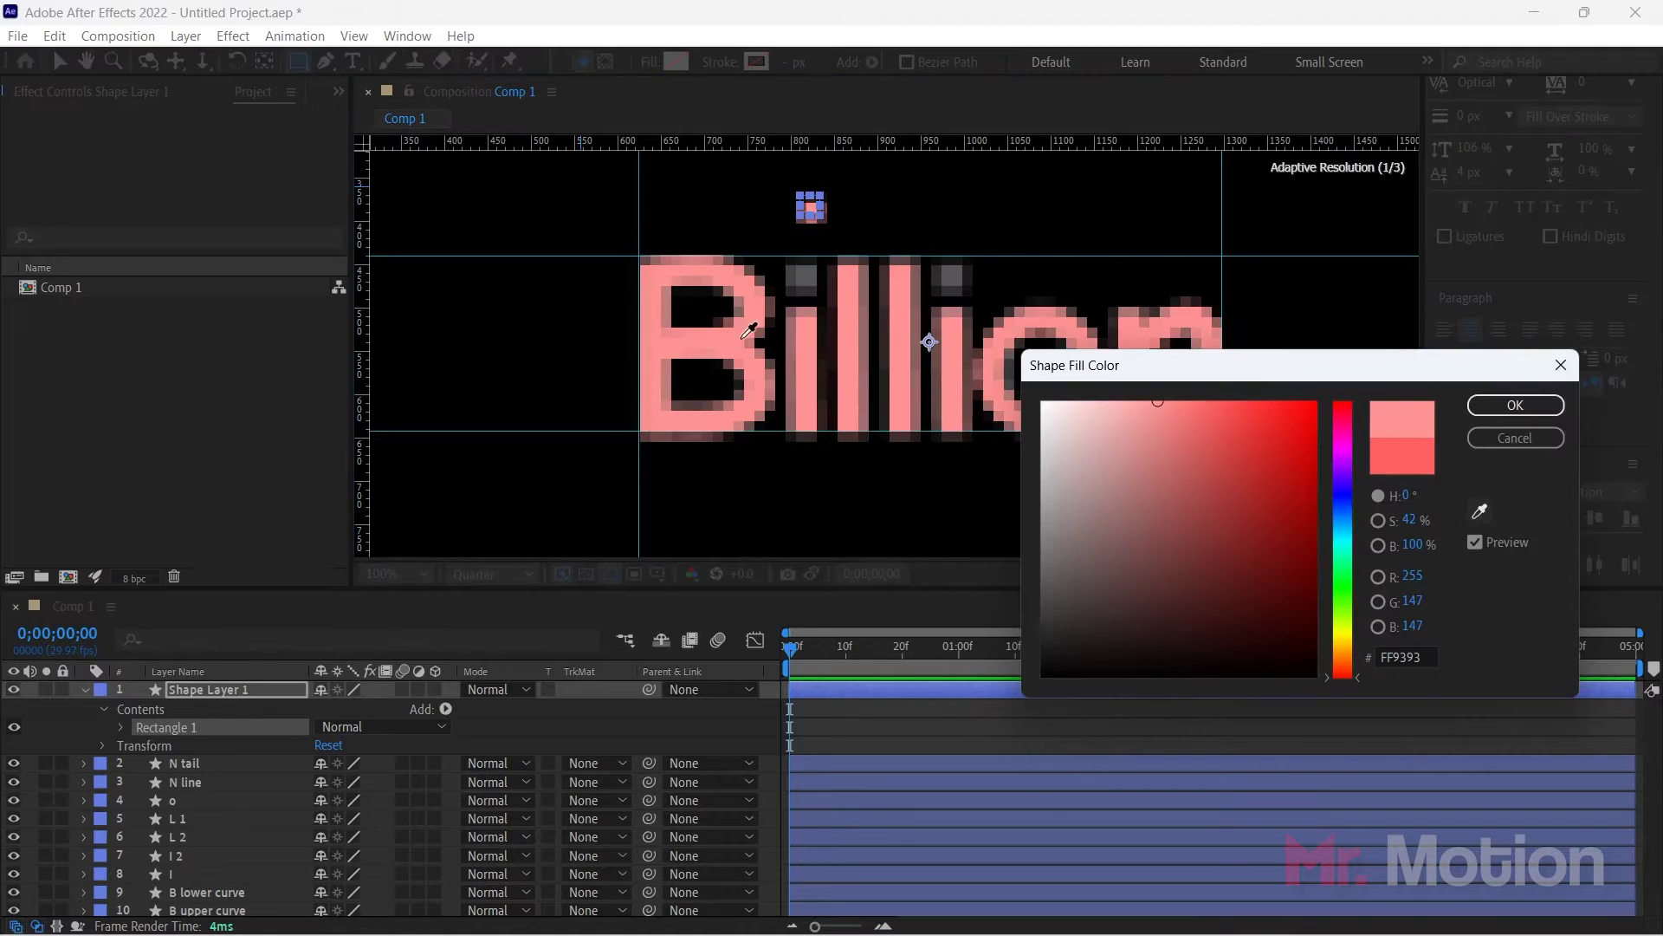
{"action": "left_click", "coordinate": [1515, 404]}
Step: Nudge the pink square down and slightly right onto the first i's dot
{"action": "key", "text": "shift+Down"}
{"action": "key", "text": "shift+Down"}
{"action": "key", "text": "shift+Down"}
{"action": "key", "text": "shift+Down"}
{"action": "key", "text": "shift+Down"}
{"action": "key", "text": "shift+Down"}
{"action": "key", "text": "shift+Down"}
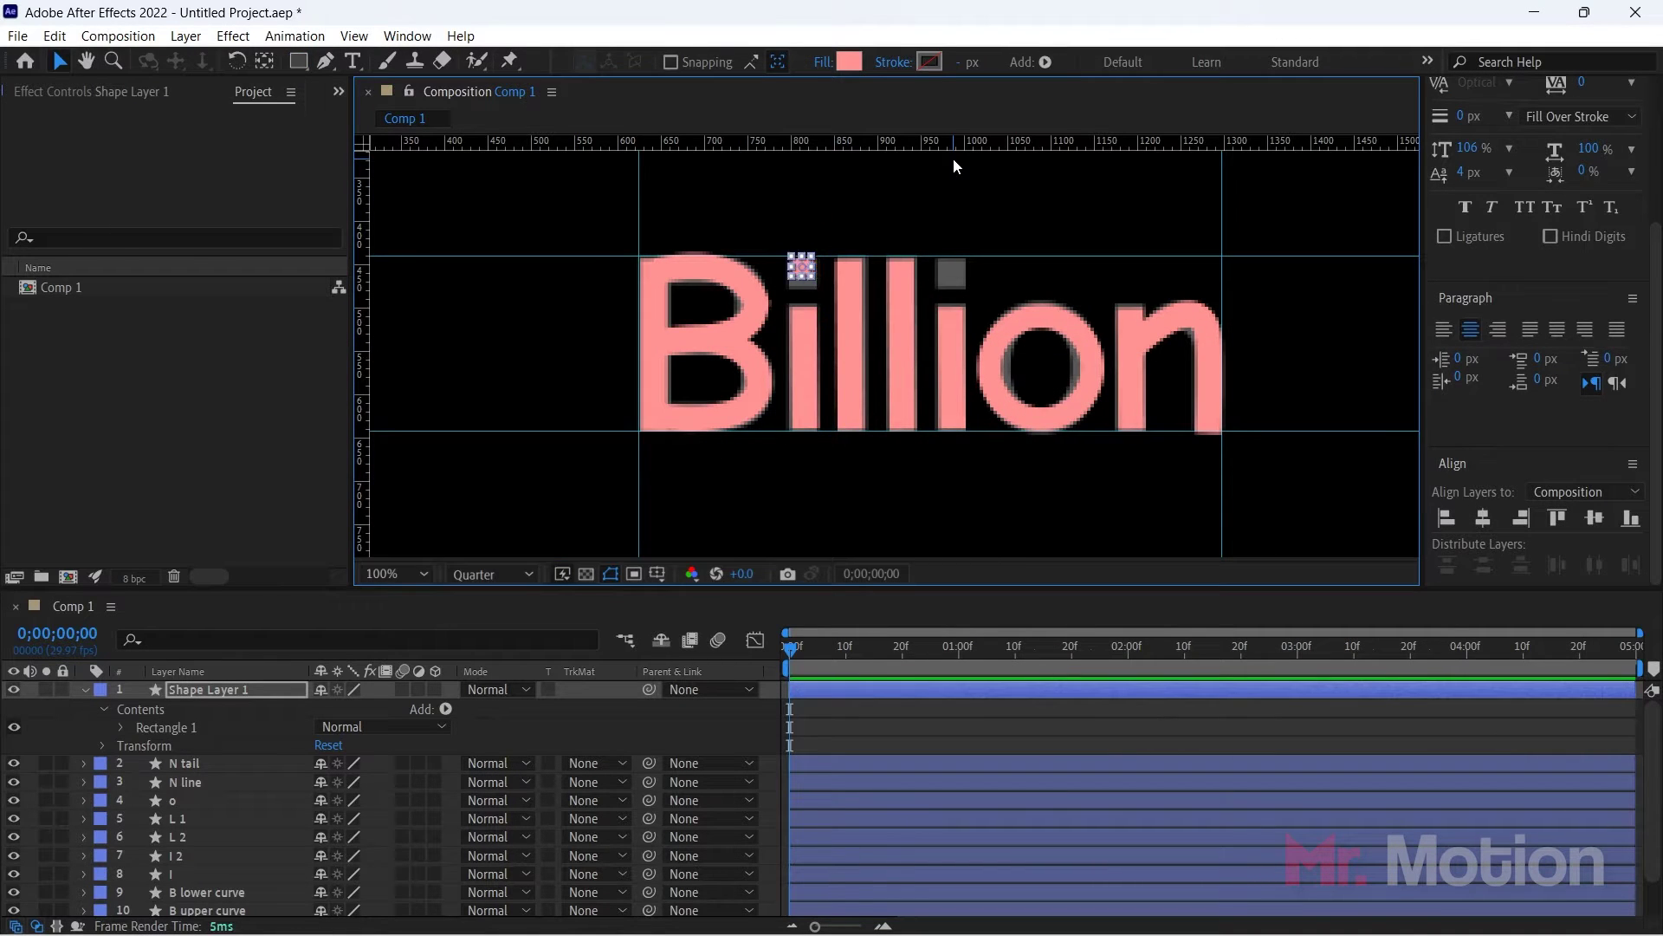
{"action": "key", "text": "Down"}
{"action": "key", "text": "Down"}
{"action": "key", "text": "Down"}
{"action": "key", "text": "Down"}
{"action": "key", "text": "Down"}
{"action": "key", "text": "Down"}
{"action": "key", "text": "Down"}
{"action": "key", "text": "Right"}
{"action": "key", "text": "Right"}
{"action": "key", "text": "Right"}
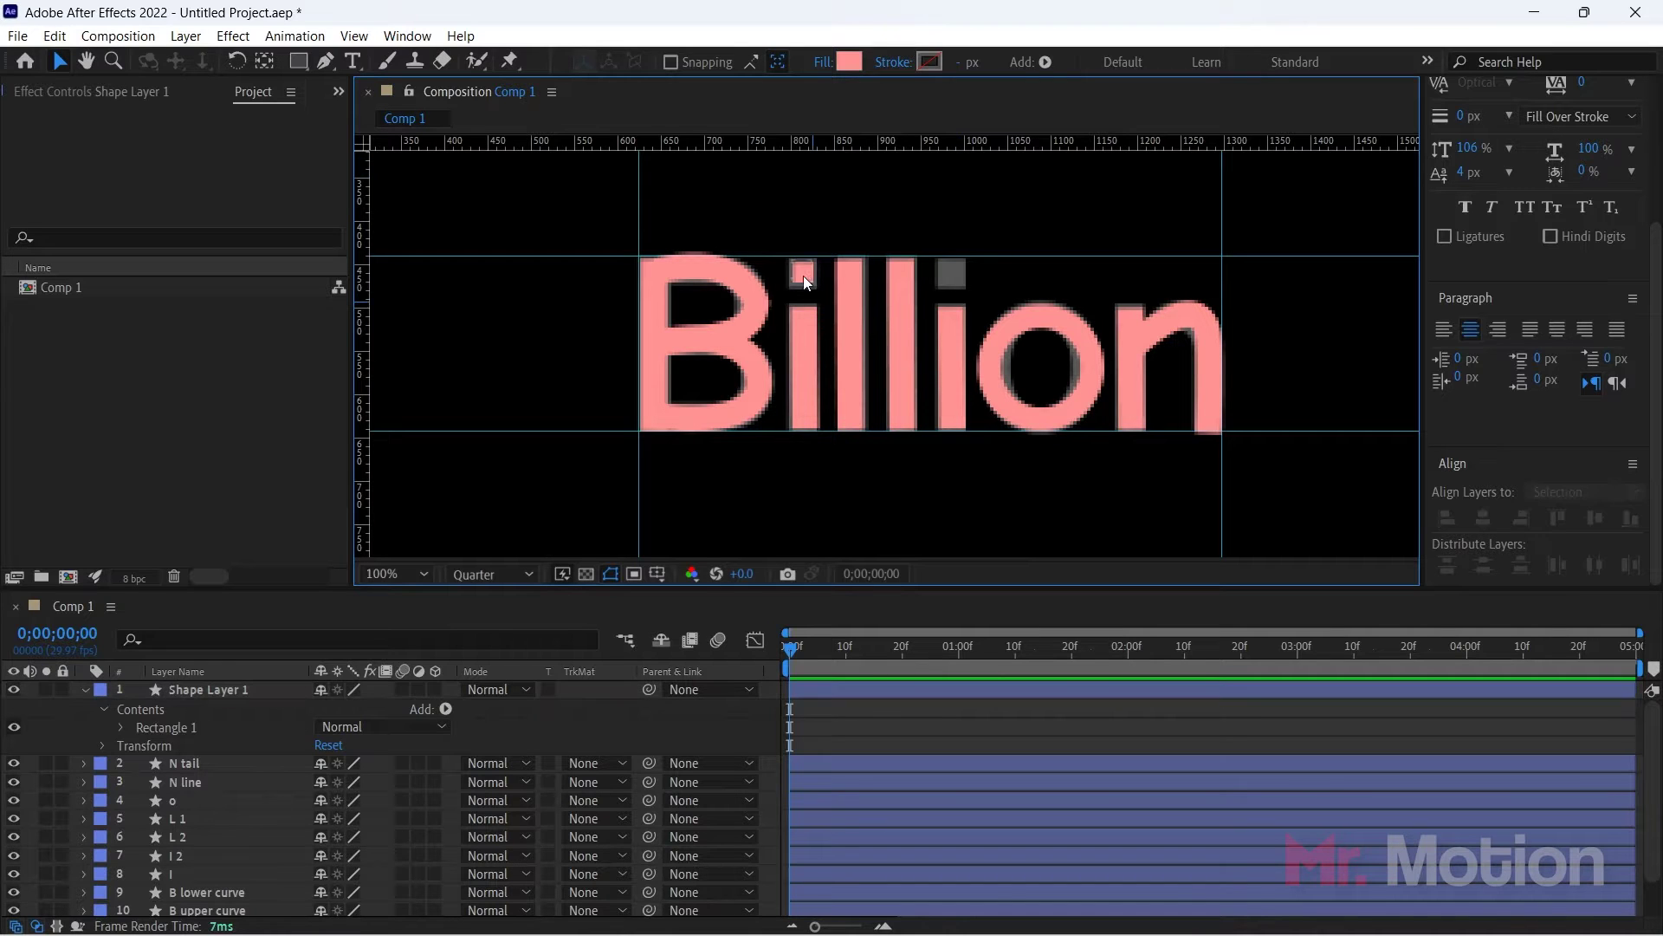
Step: Try scaling the square's shape layer to 110% and 130%, and settle on 120%
{"action": "left_click", "coordinate": [803, 274]}
{"action": "key", "text": "s"}
{"action": "left_click", "coordinate": [382, 708]}
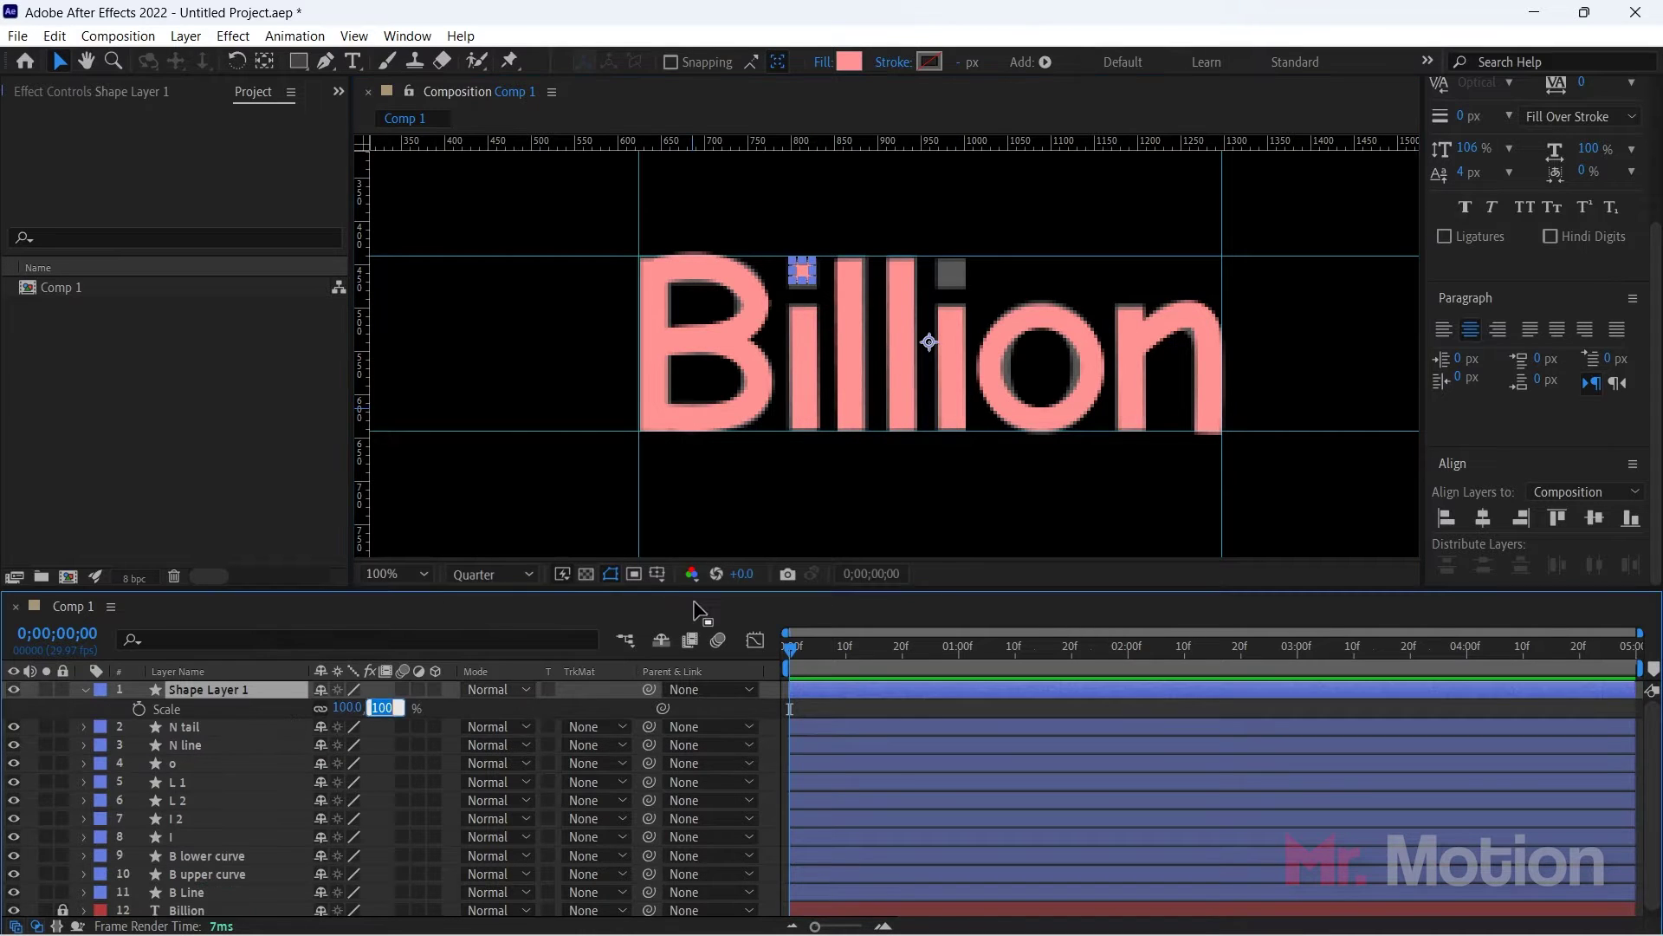
{"action": "type", "text": "110"}
{"action": "key", "text": "Return"}
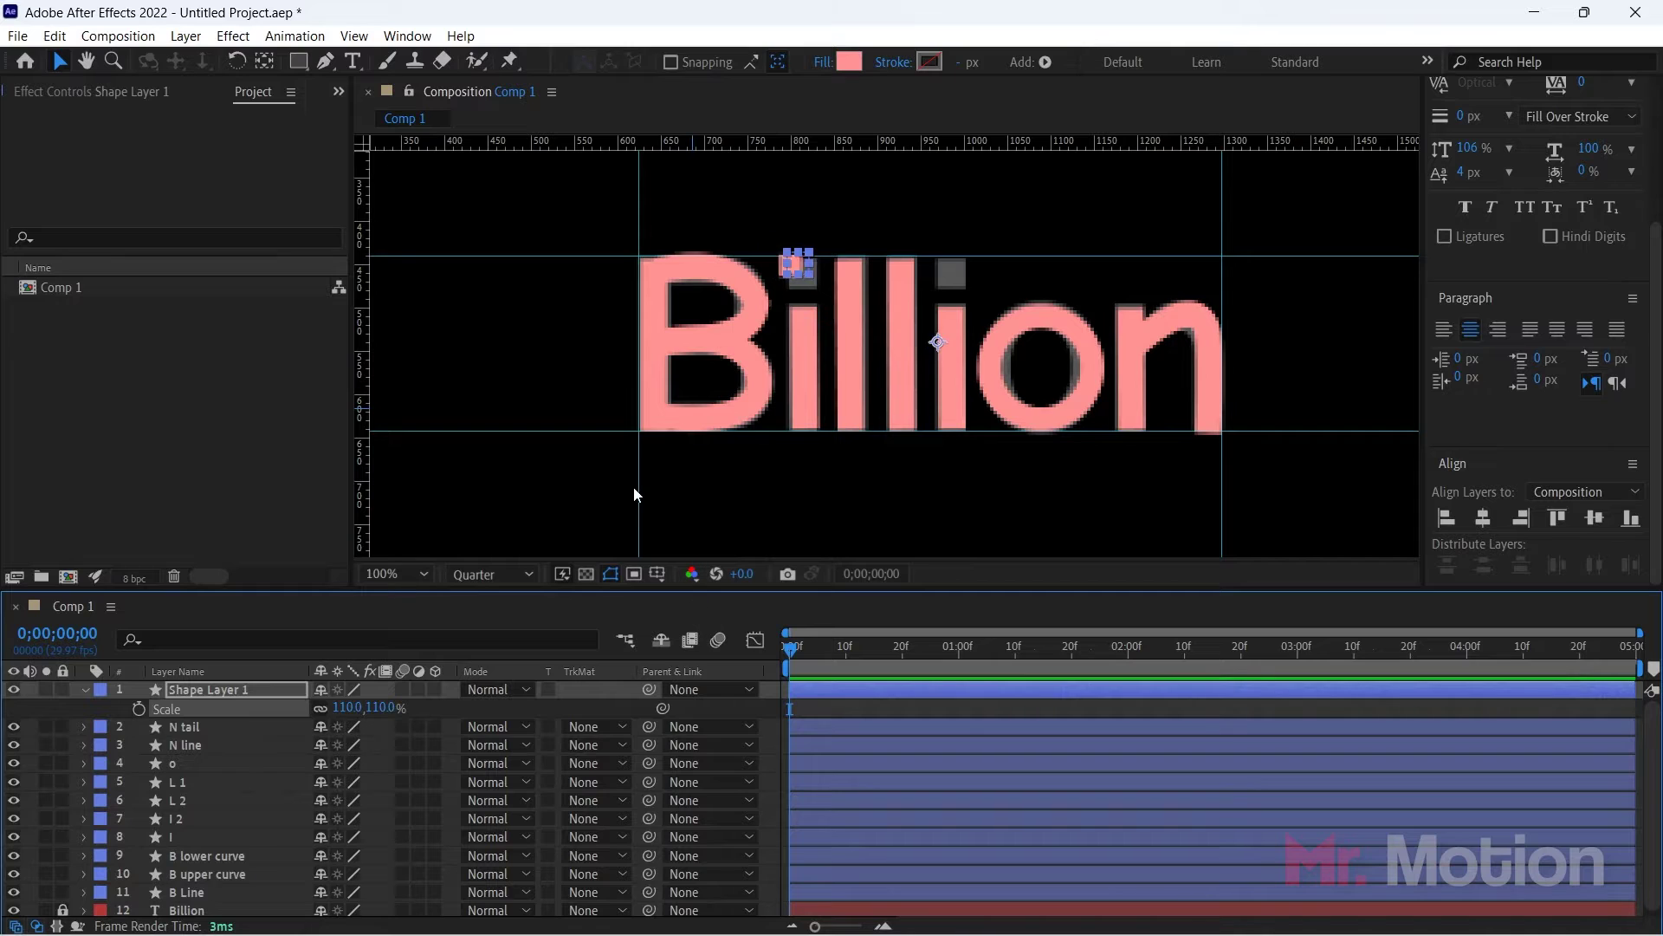
{"action": "left_click", "coordinate": [382, 707]}
{"action": "type", "text": "130"}
{"action": "key", "text": "Return"}
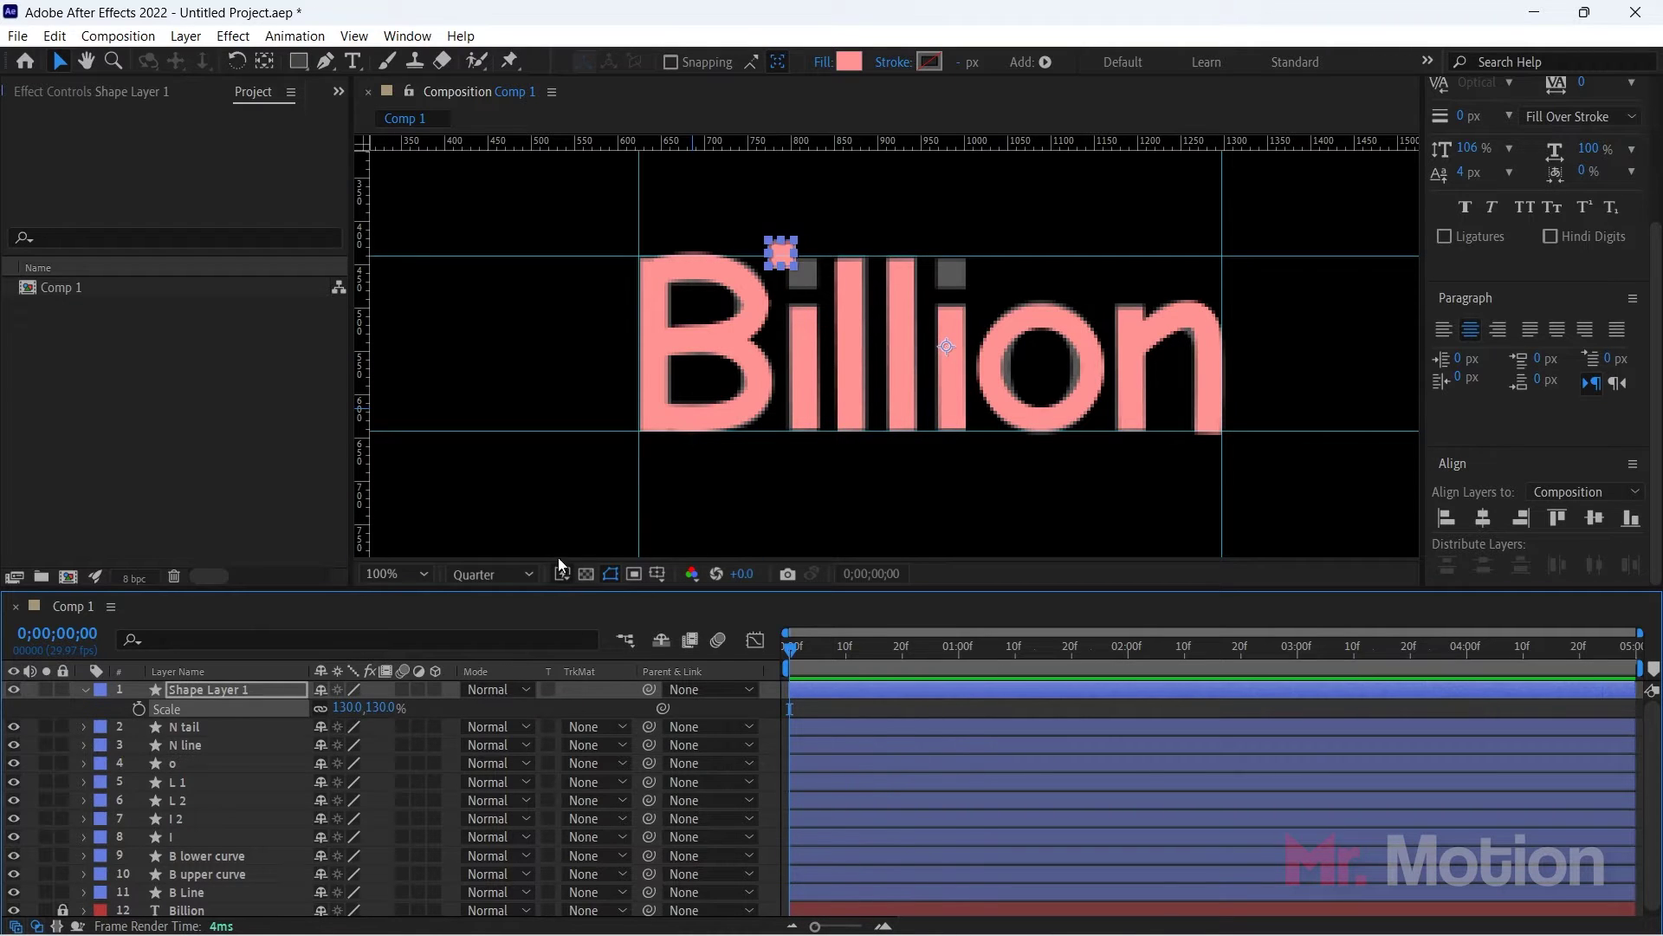
{"action": "left_click", "coordinate": [382, 708]}
{"action": "type", "text": "120"}
{"action": "key", "text": "Return"}
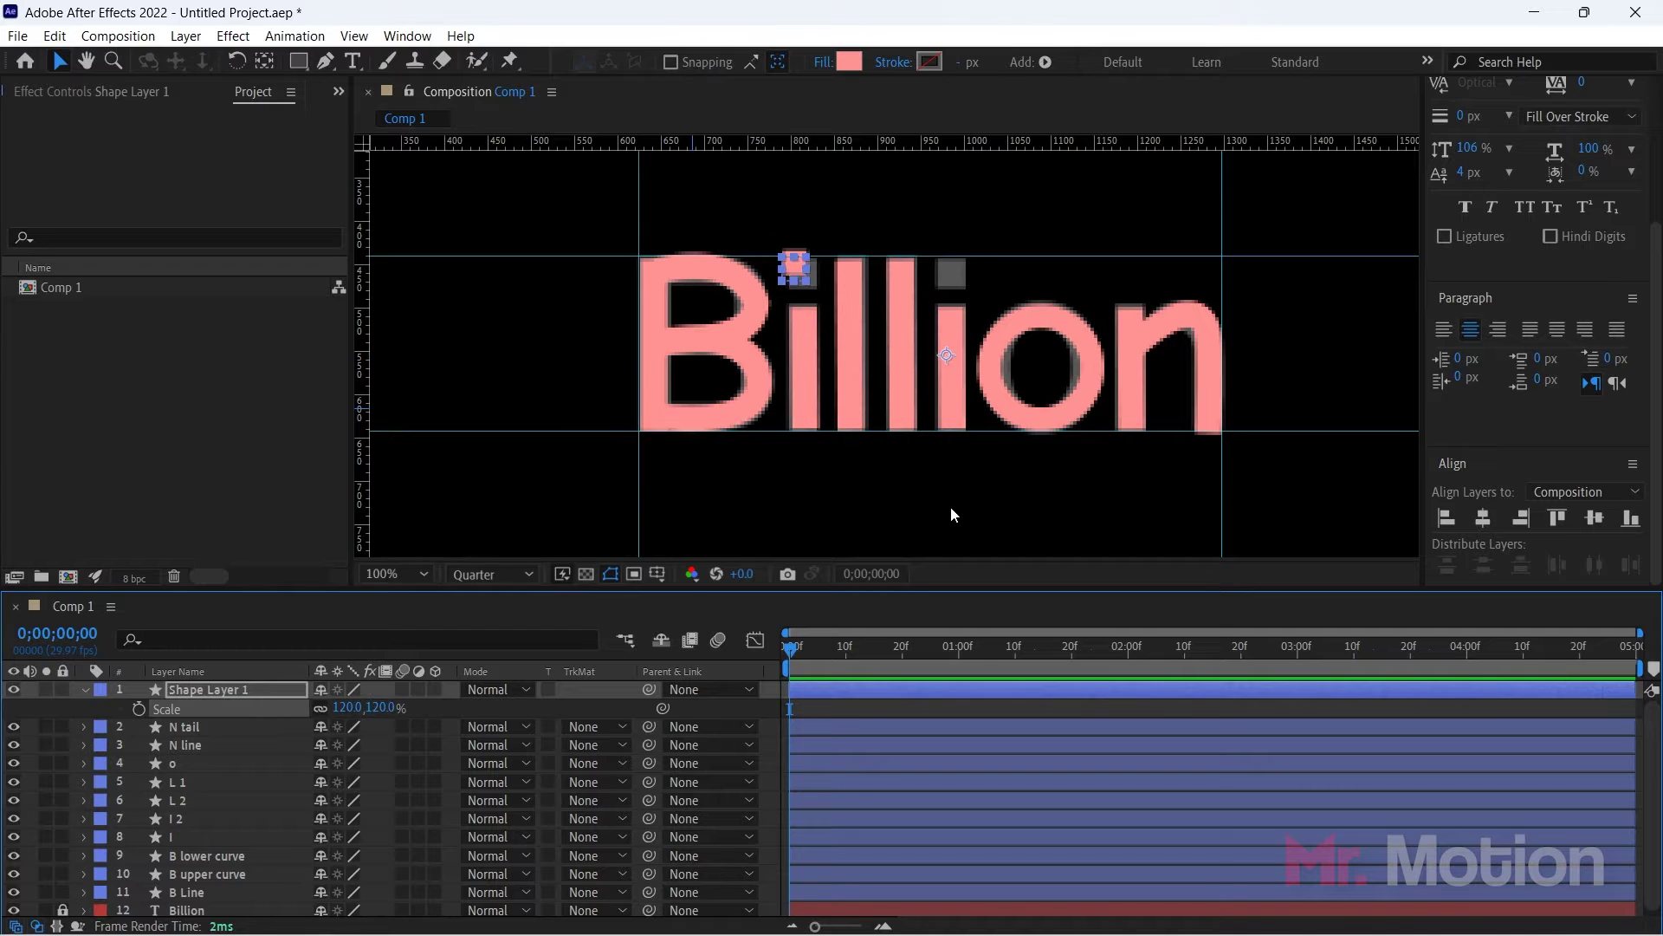
Step: Nudge the enlarged square right and down so it covers the first i's dot
{"action": "key", "text": "shift+Right"}
{"action": "key", "text": "Right"}
{"action": "key", "text": "Down"}
{"action": "key", "text": "Down"}
{"action": "key", "text": "Down"}
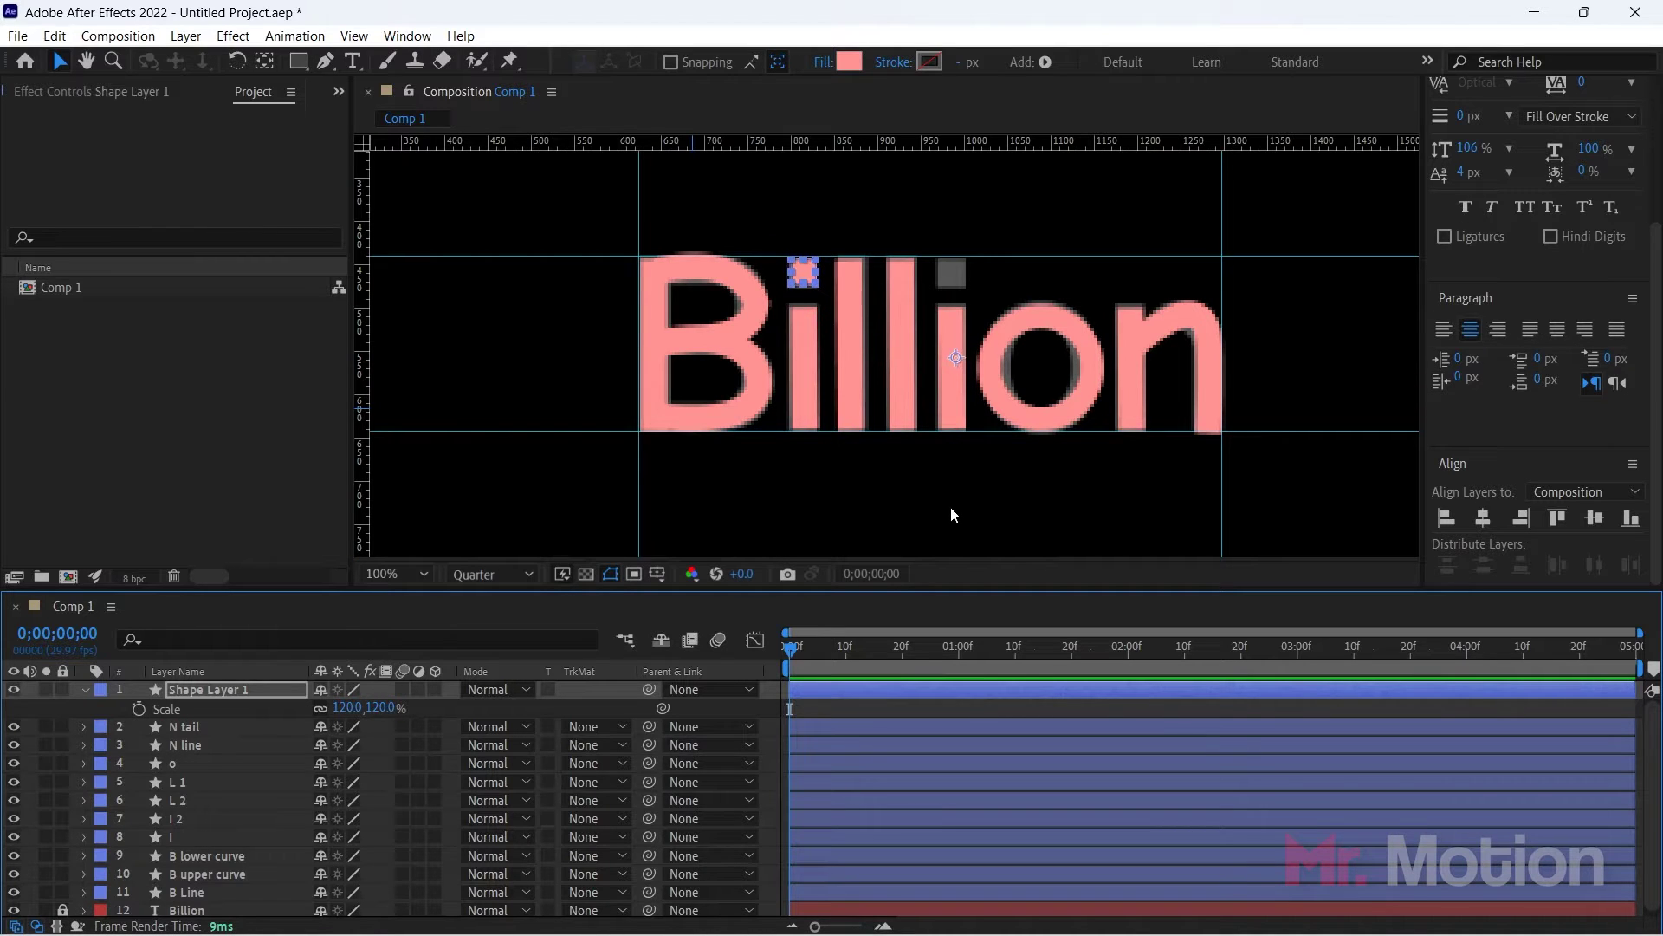
{"action": "left_click", "coordinate": [949, 505]}
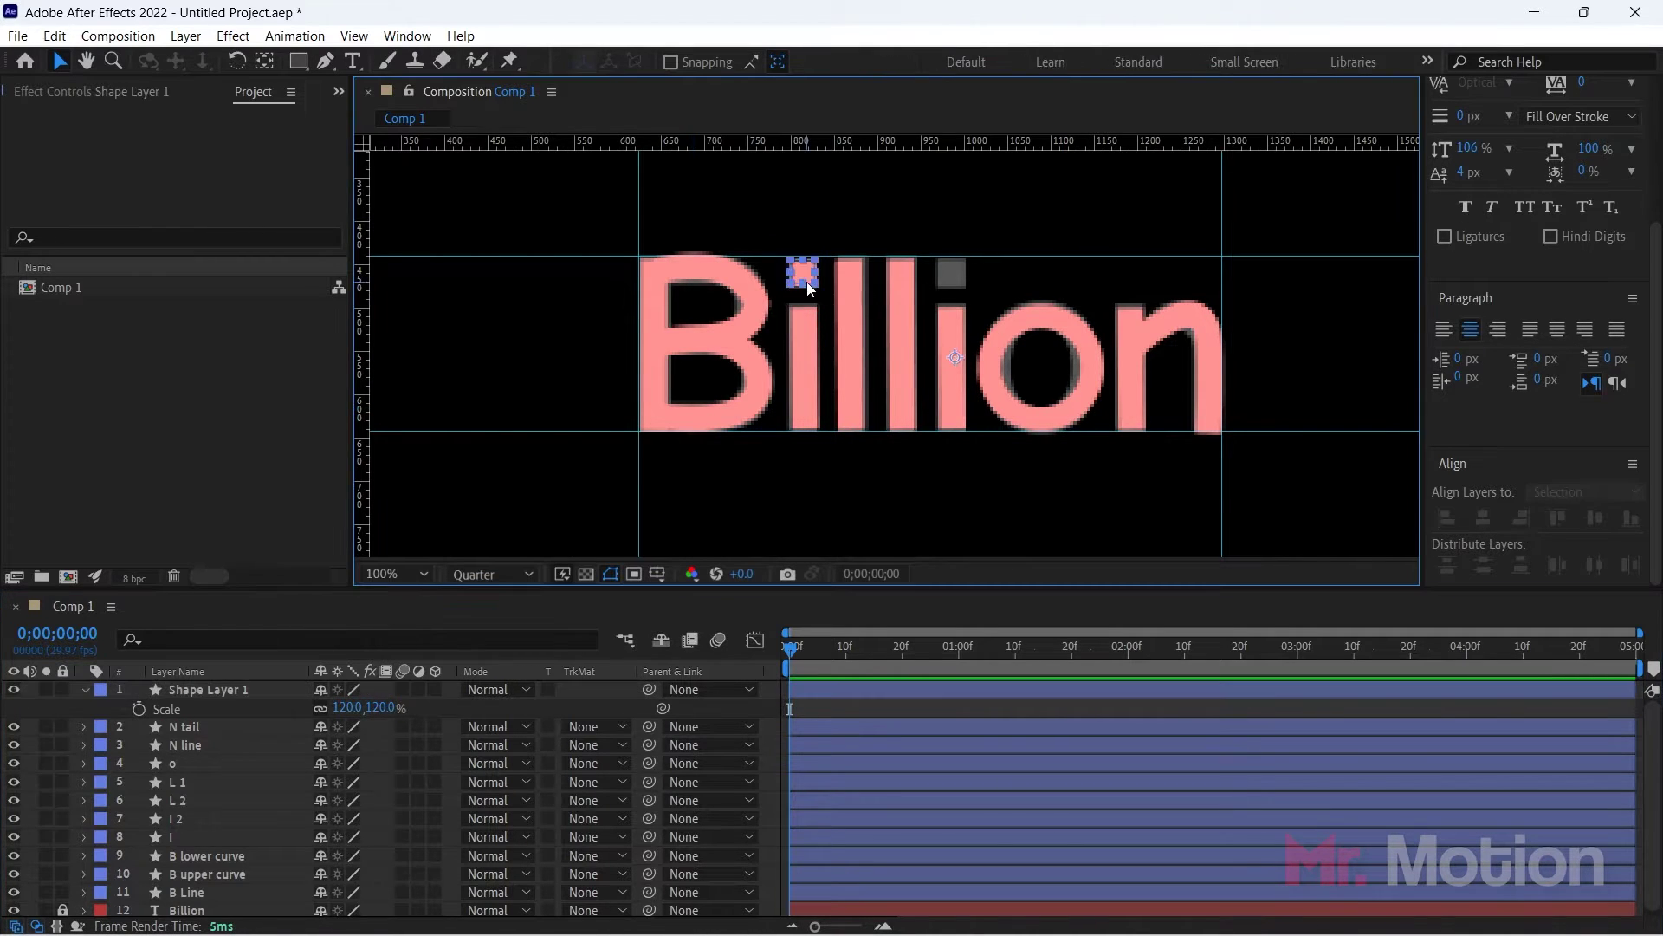
Step: Collapse the square's shape layer and rename it "i dot"
{"action": "left_click", "coordinate": [809, 283]}
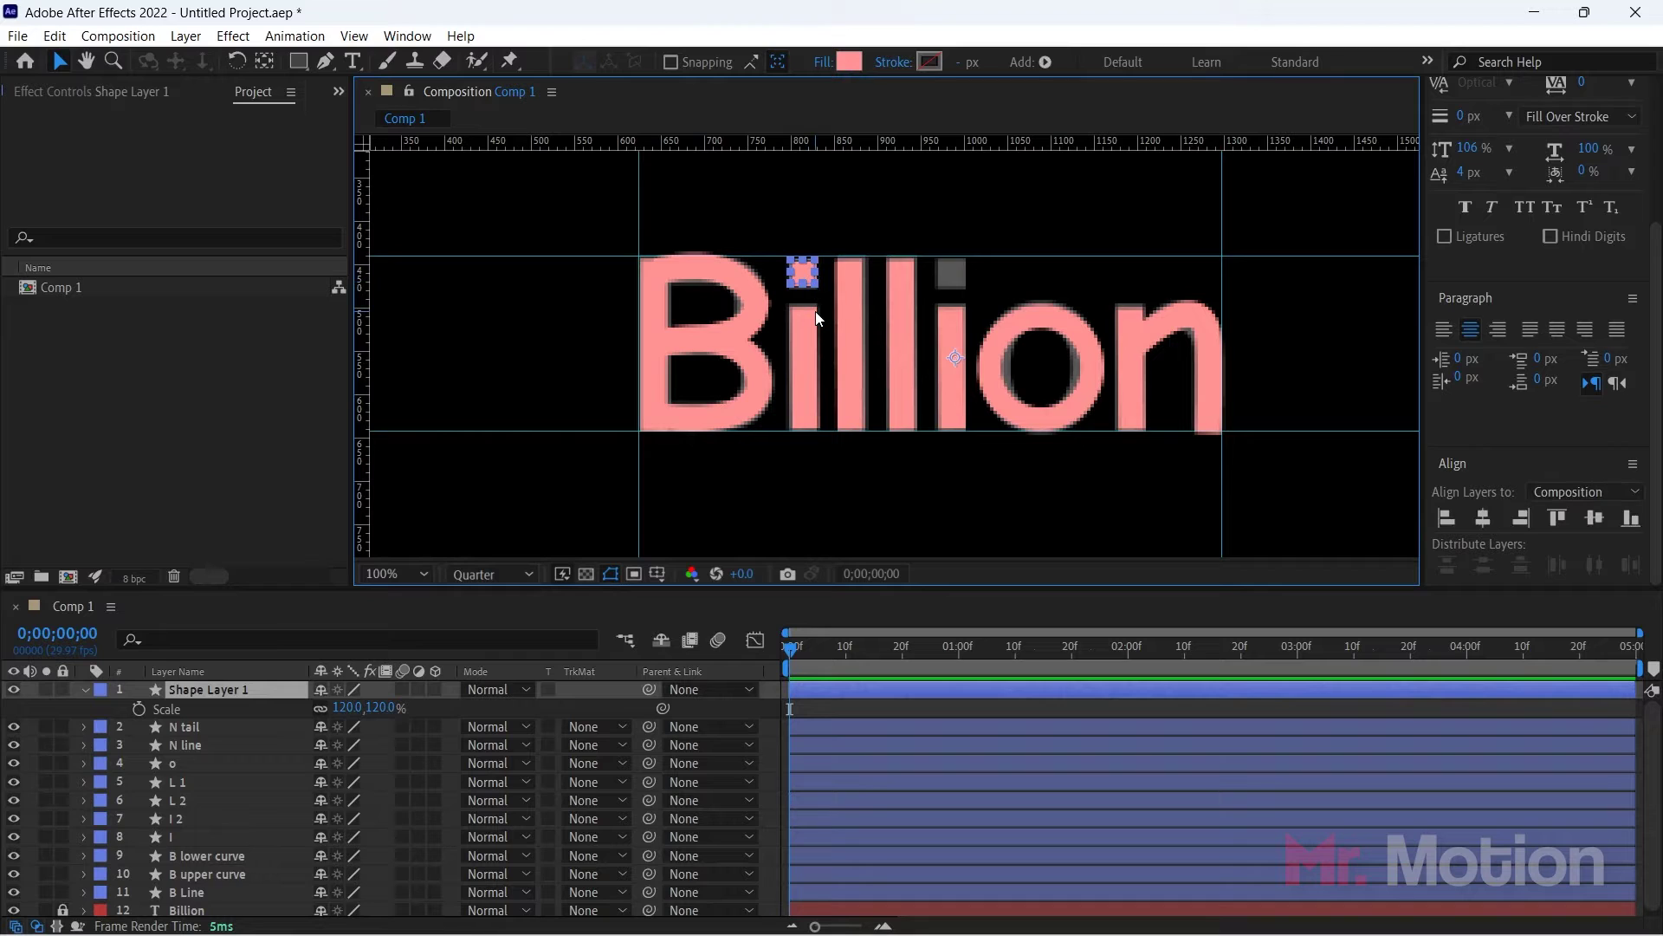
{"action": "left_click", "coordinate": [84, 689]}
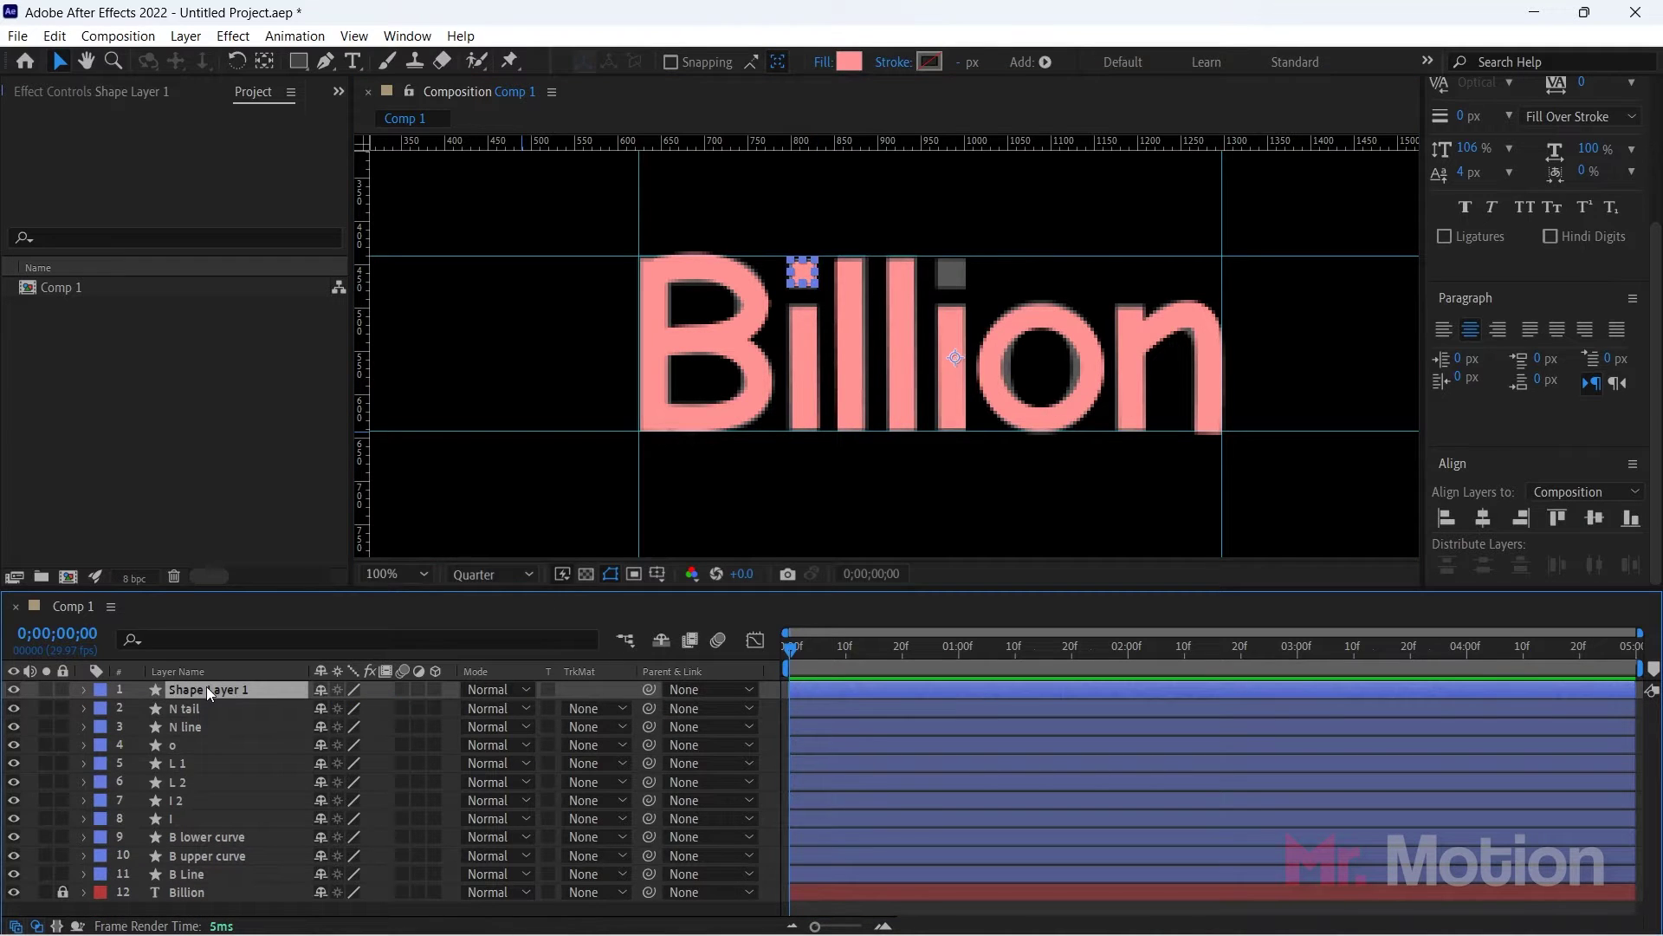
{"action": "key", "text": "Return"}
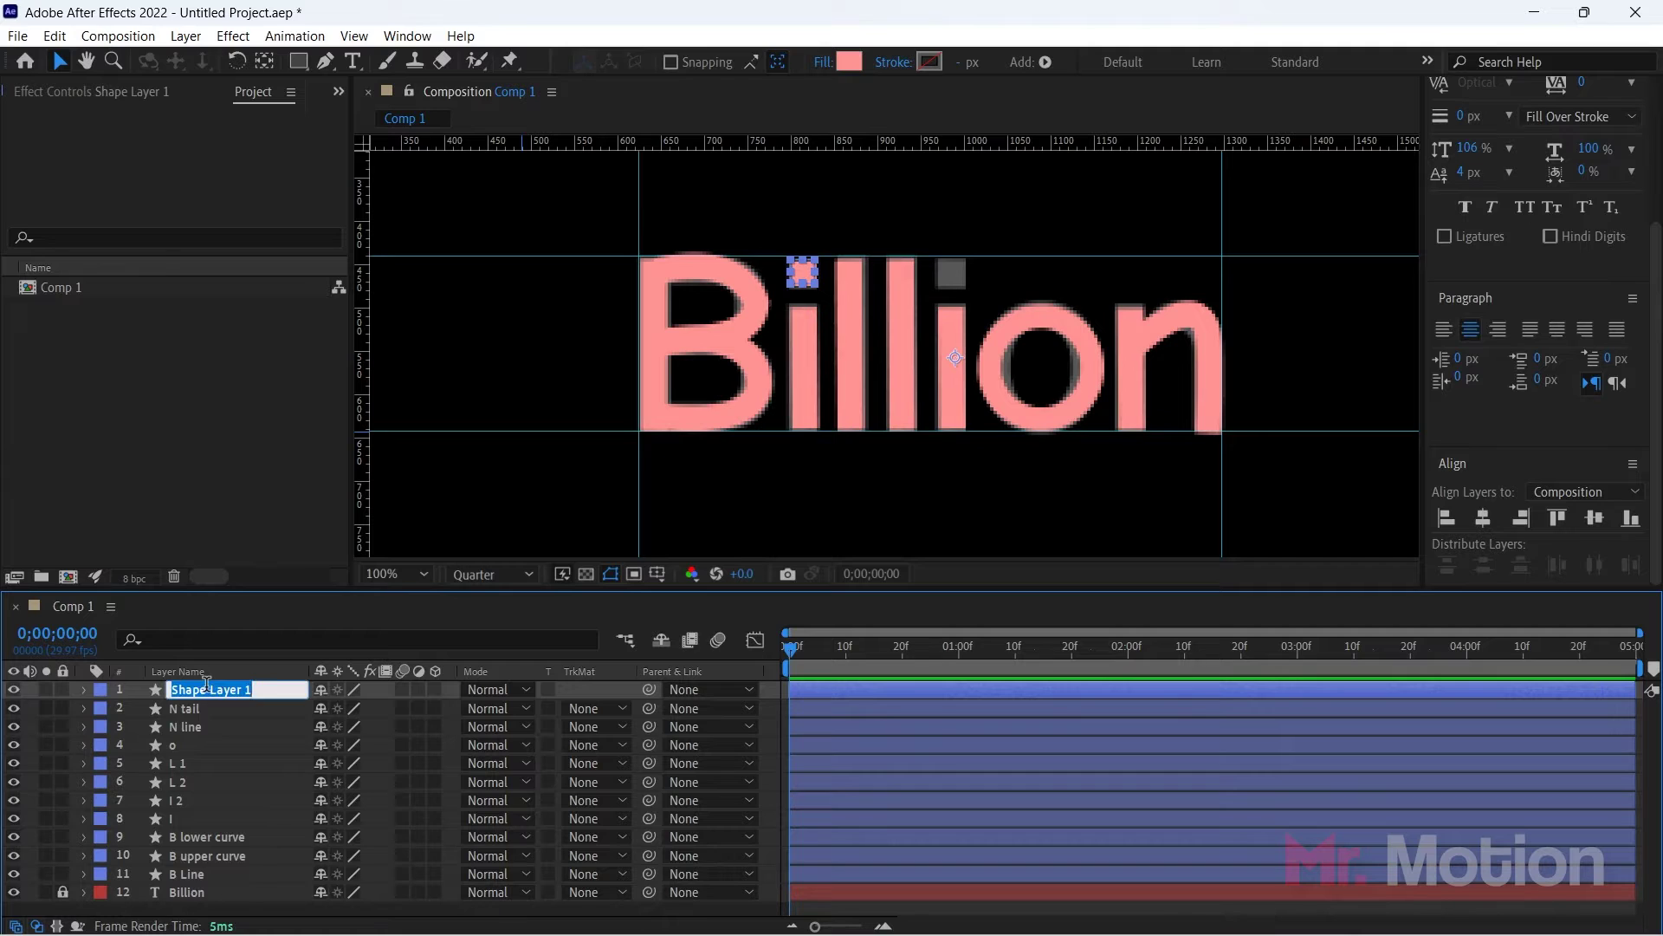
{"action": "type", "text": "dot"}
{"action": "key", "text": "Return"}
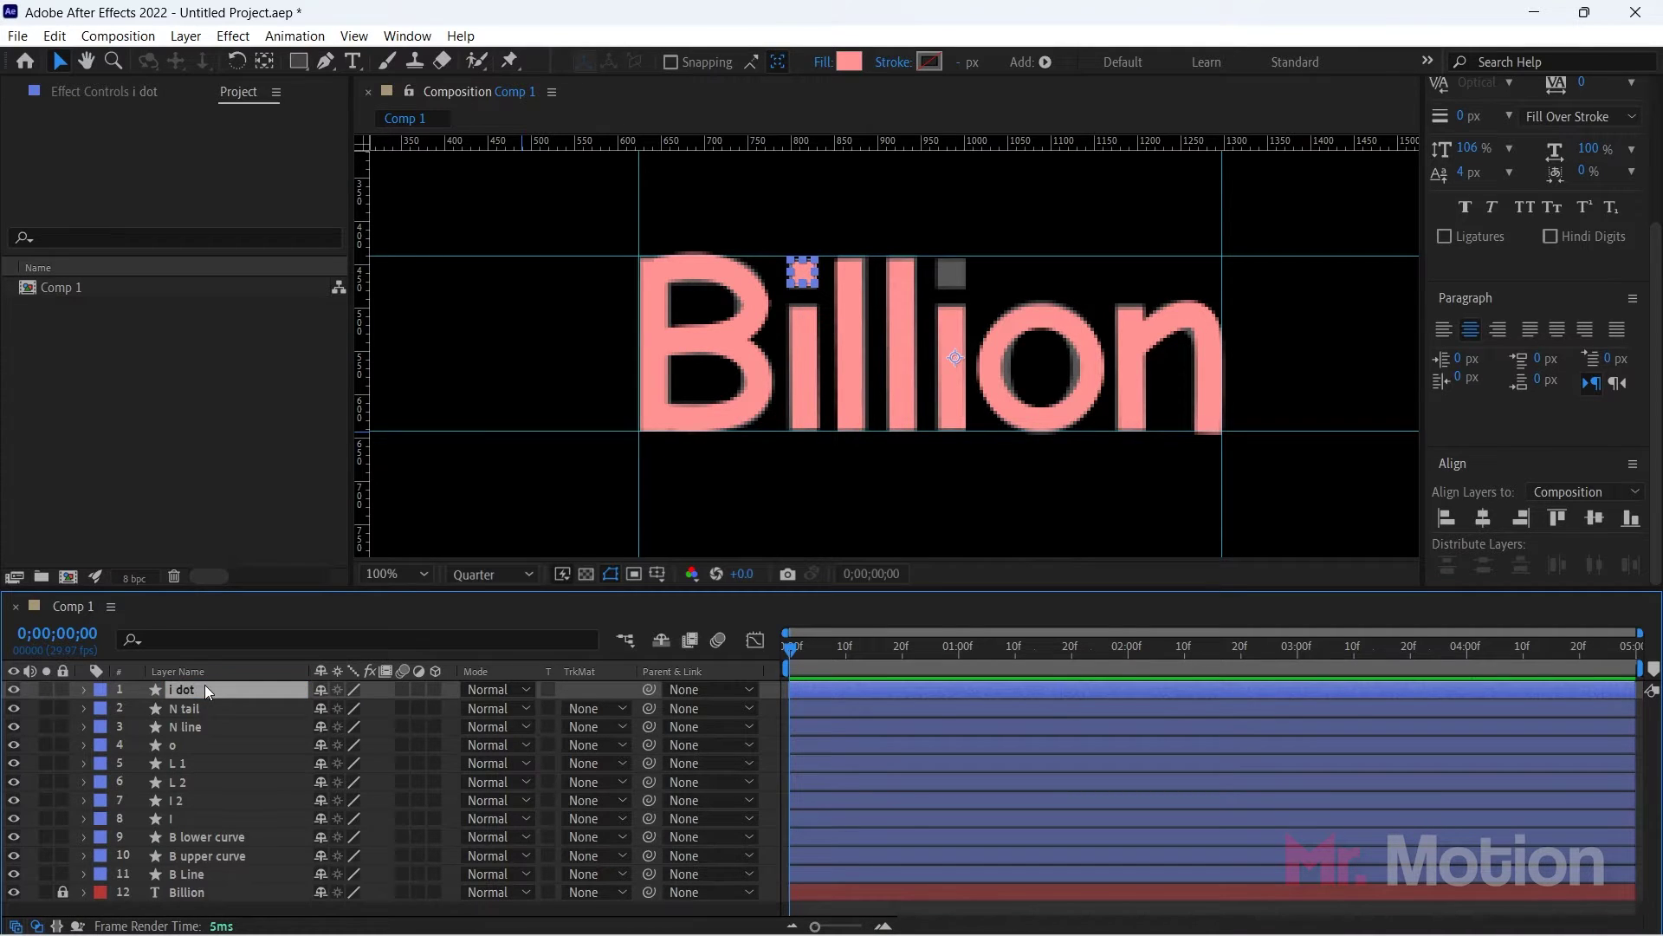
Step: Duplicate the i dot layer and move the copy horizontally onto the second i's dot
{"action": "key", "text": "ctrl+d"}
{"action": "key", "text": "shift+Right"}
{"action": "key", "text": "shift+Right"}
{"action": "key", "text": "shift+Right"}
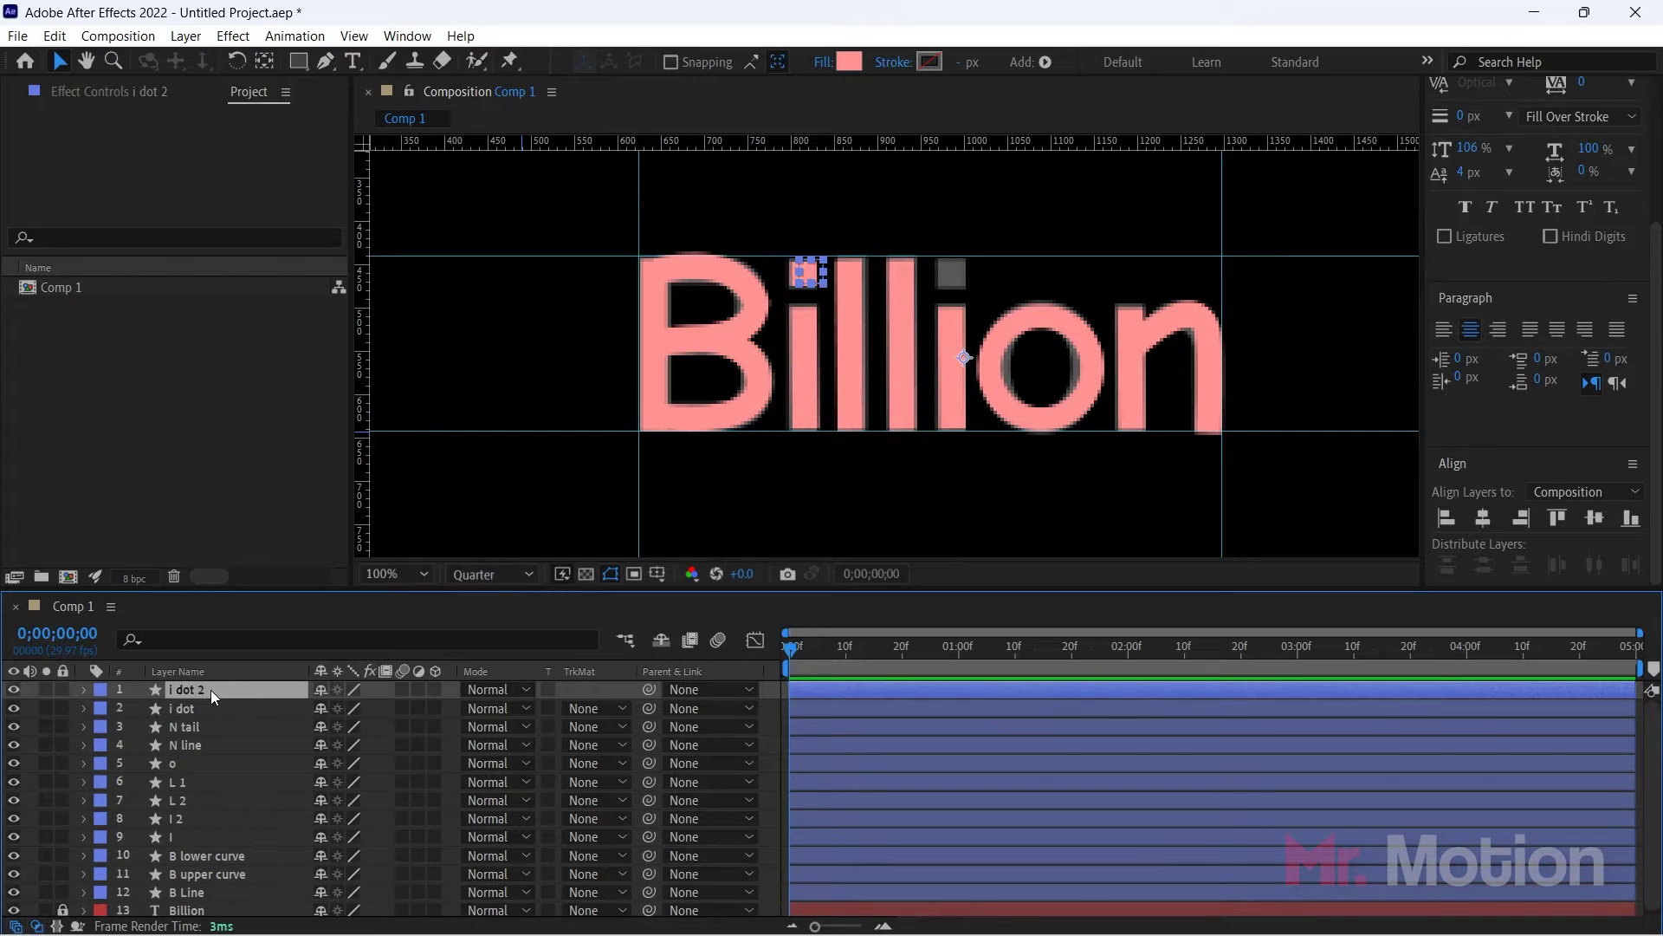
{"action": "key", "text": "shift+Right"}
{"action": "key", "text": "shift+Right"}
{"action": "key", "text": "shift+Right"}
{"action": "key", "text": "shift+Right"}
{"action": "key", "text": "shift+Right"}
{"action": "key", "text": "shift+Right"}
{"action": "key", "text": "shift+Right"}
{"action": "key", "text": "shift+Right"}
{"action": "key", "text": "shift+Right"}
{"action": "key", "text": "shift+Right"}
{"action": "key", "text": "shift+Right"}
{"action": "key", "text": "shift+Right"}
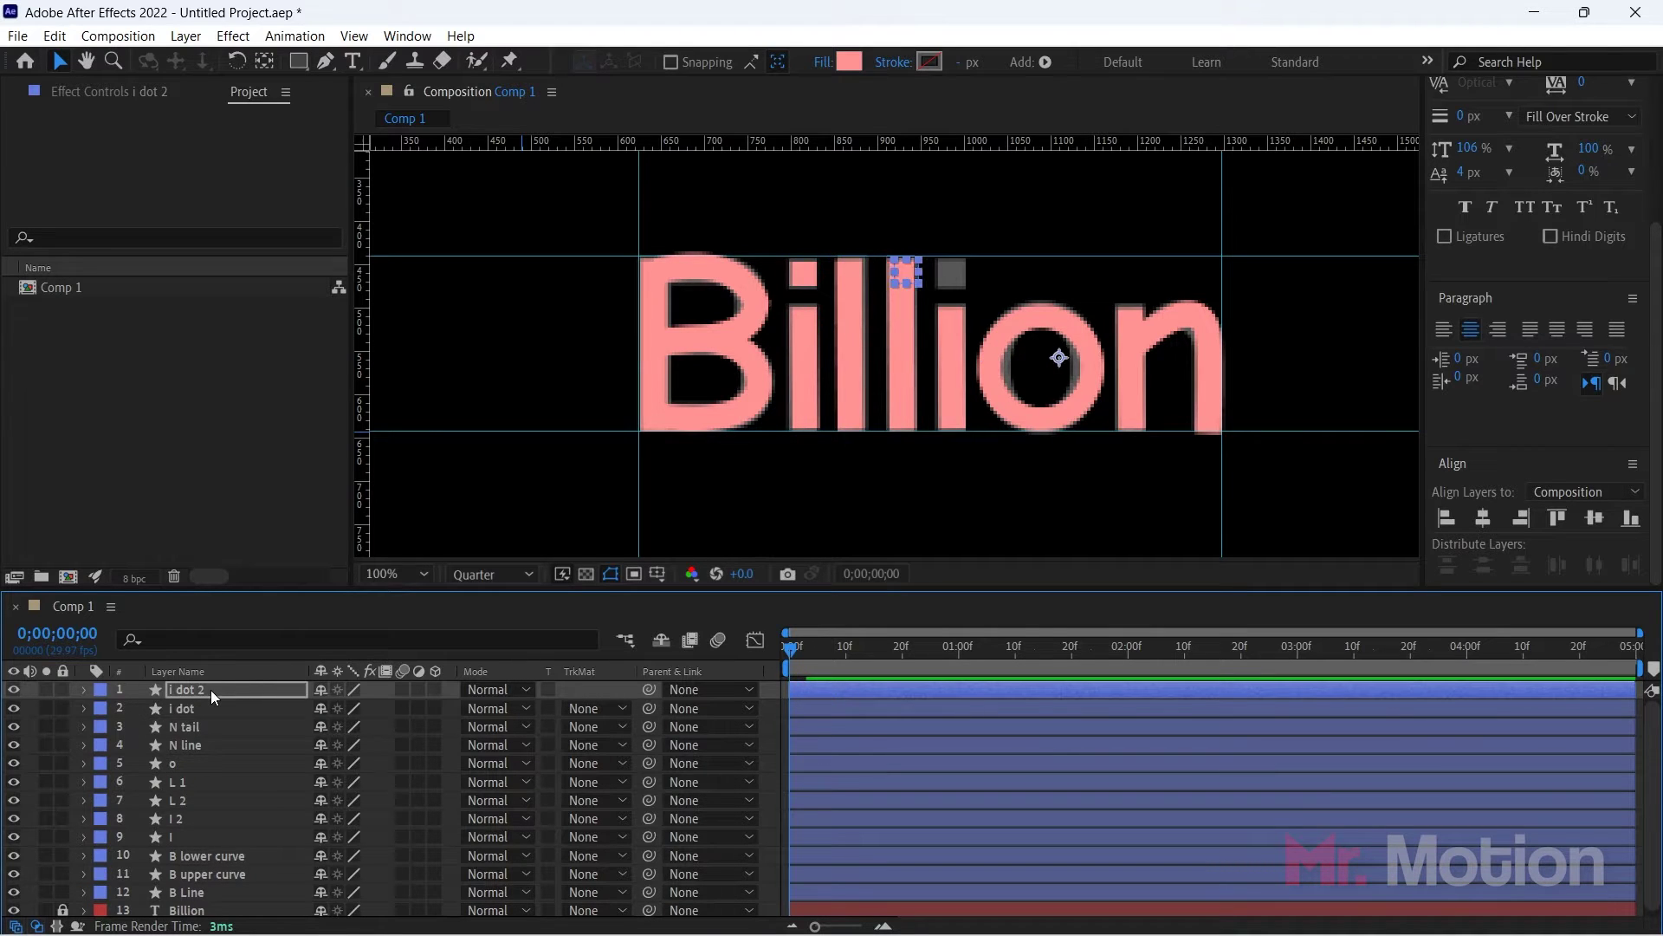
{"action": "key", "text": "shift+Right"}
{"action": "key", "text": "shift+Right"}
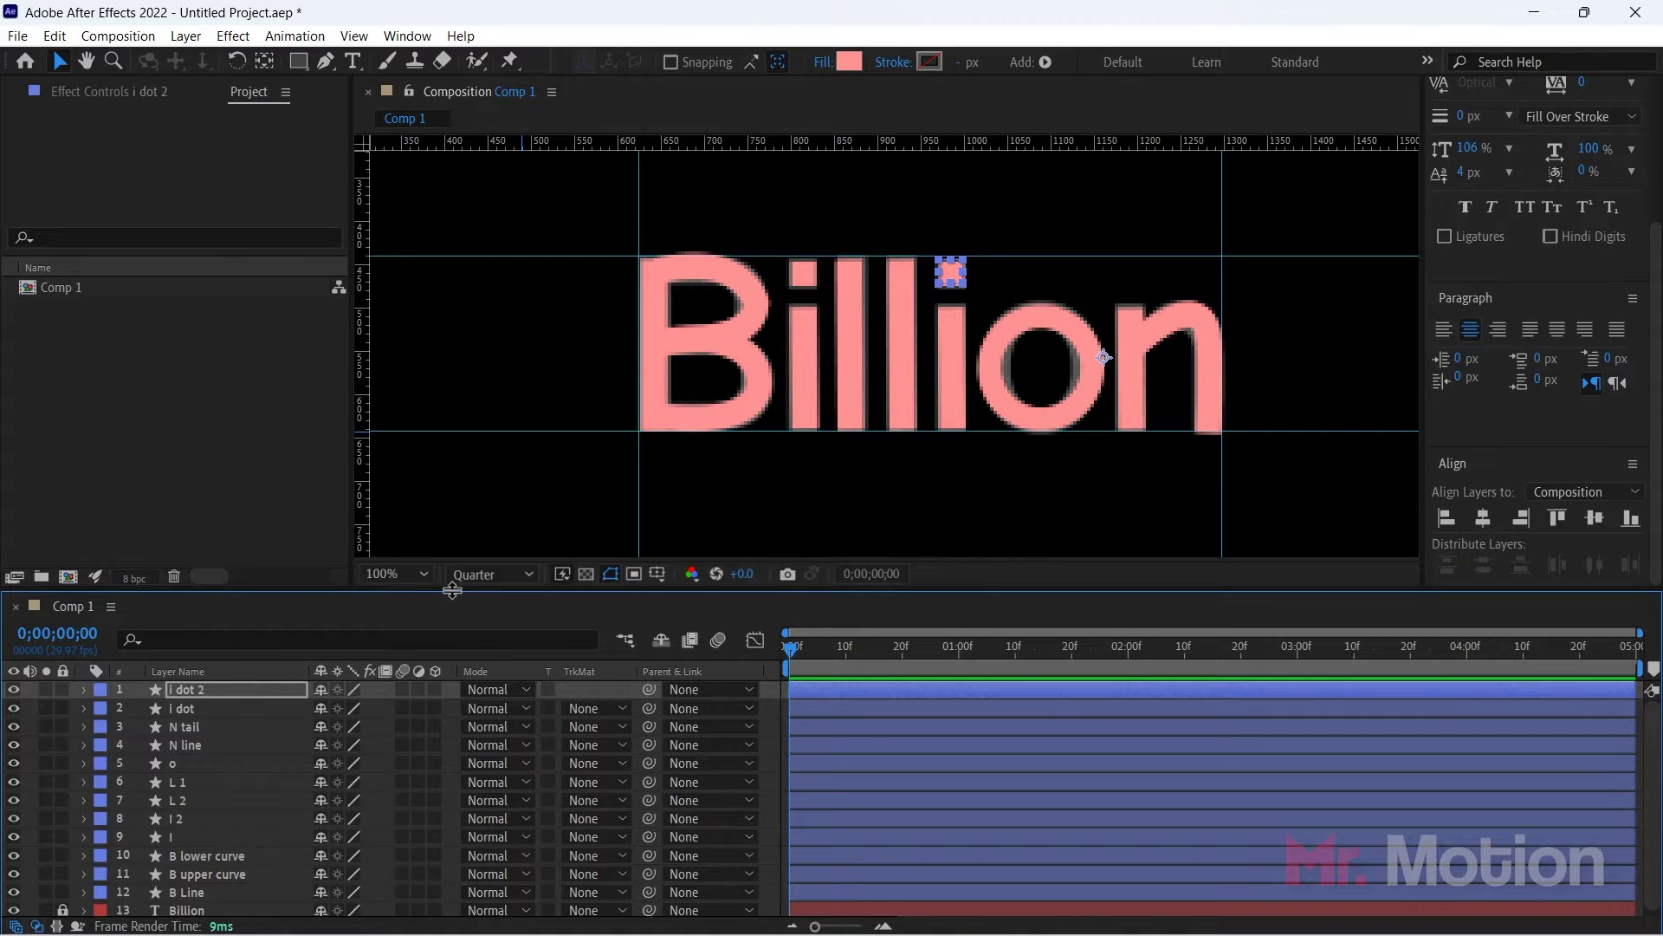
Step: Enlarge the timeline area to show all layers and hide the Billion text layer
{"action": "left_click_drag", "start_coordinate": [453, 589], "coordinate": [455, 546]}
{"action": "left_click", "coordinate": [295, 902]}
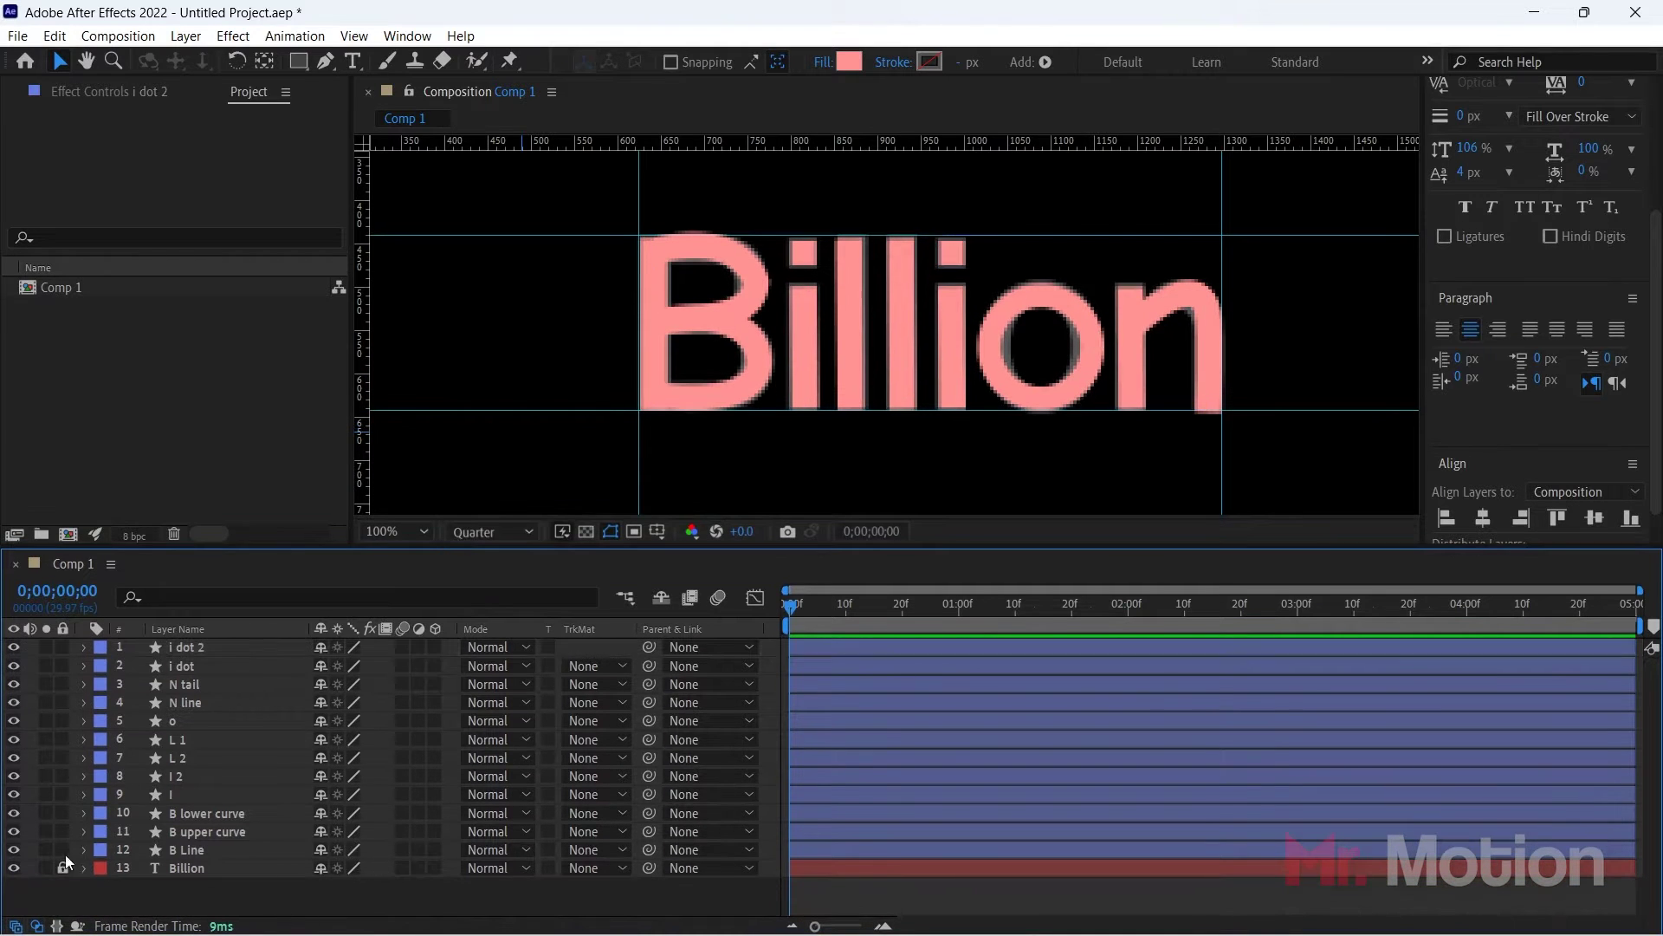
{"action": "left_click", "coordinate": [13, 867]}
Step: Extend the B Line path with the Pen tool from the stem's upper end in a wavy curve past the composition's left edge
{"action": "left_click", "coordinate": [326, 62]}
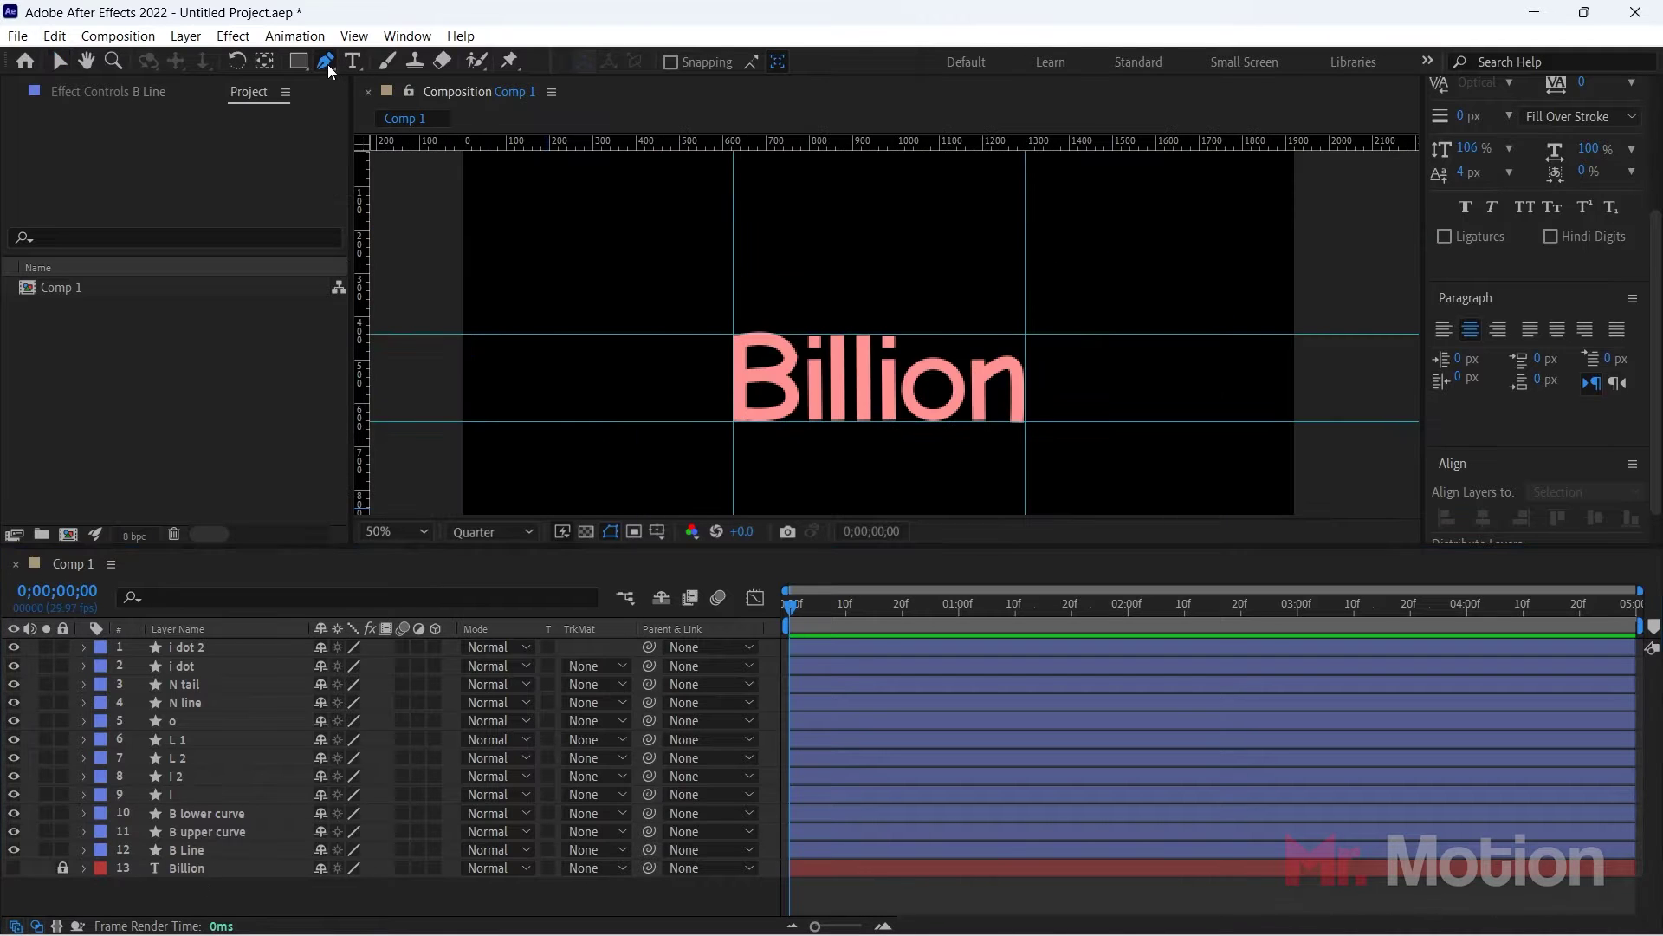
{"action": "scroll", "coordinate": [674, 391], "scroll_direction": "up", "scroll_amount": 2}
{"action": "scroll", "coordinate": [671, 384], "scroll_direction": "down", "scroll_amount": 1}
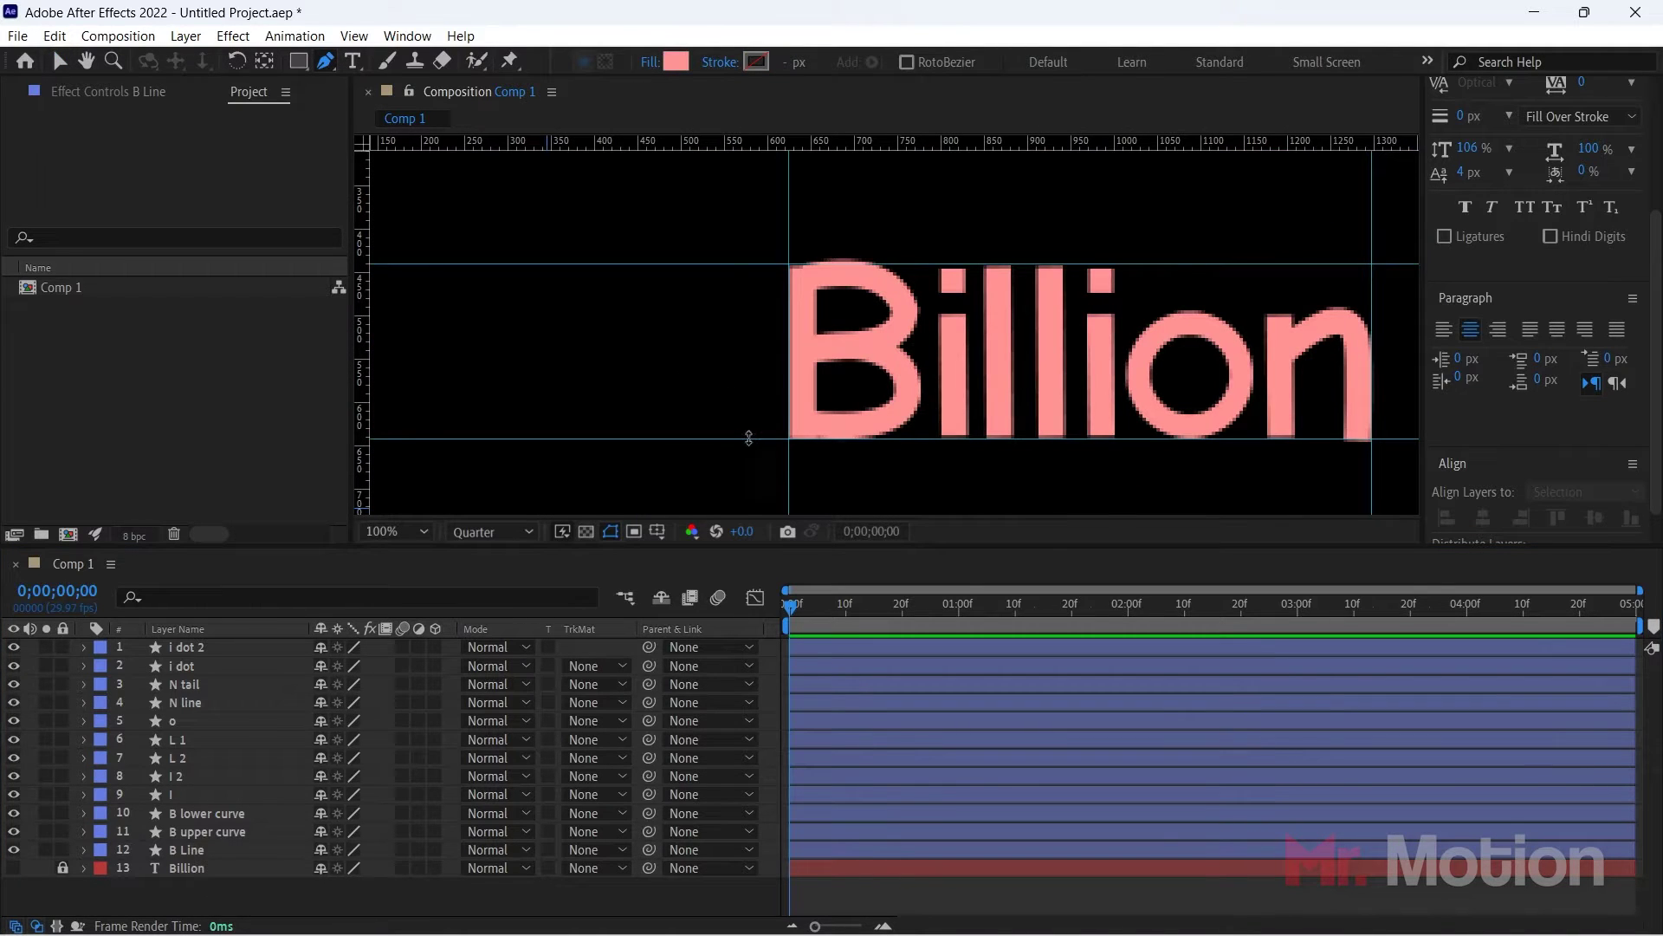
{"action": "left_click", "coordinate": [193, 851]}
{"action": "left_click", "coordinate": [802, 265]}
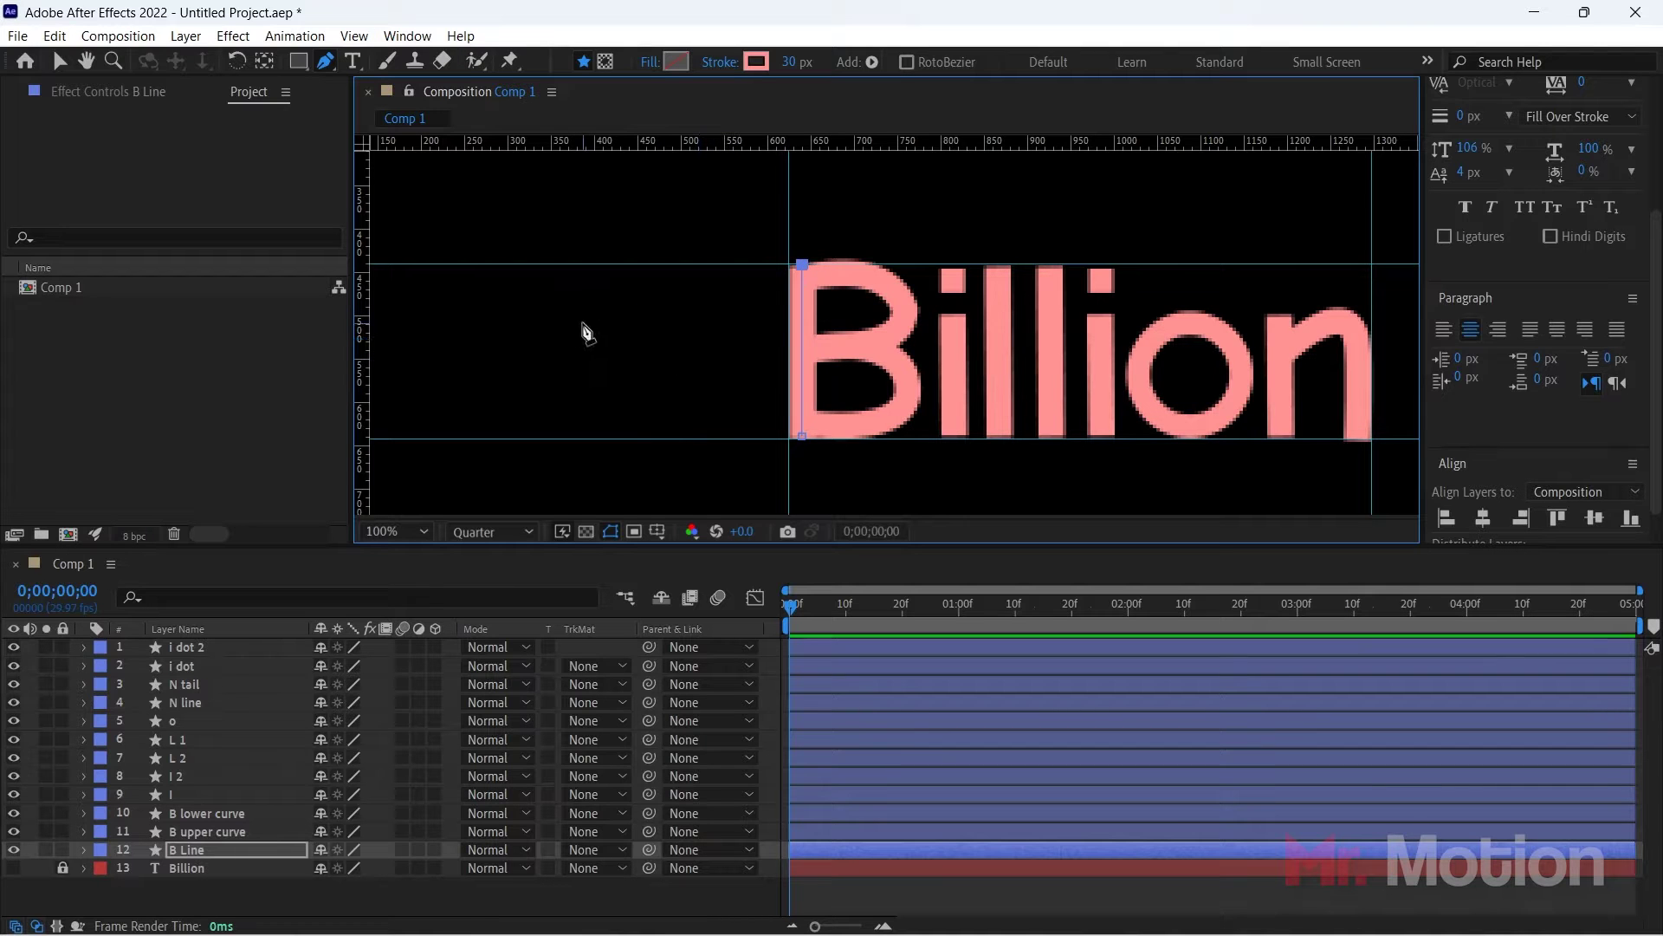
{"action": "left_click_drag", "start_coordinate": [583, 323], "coordinate": [382, 439]}
{"action": "scroll", "coordinate": [741, 386], "scroll_direction": "down", "scroll_amount": 1}
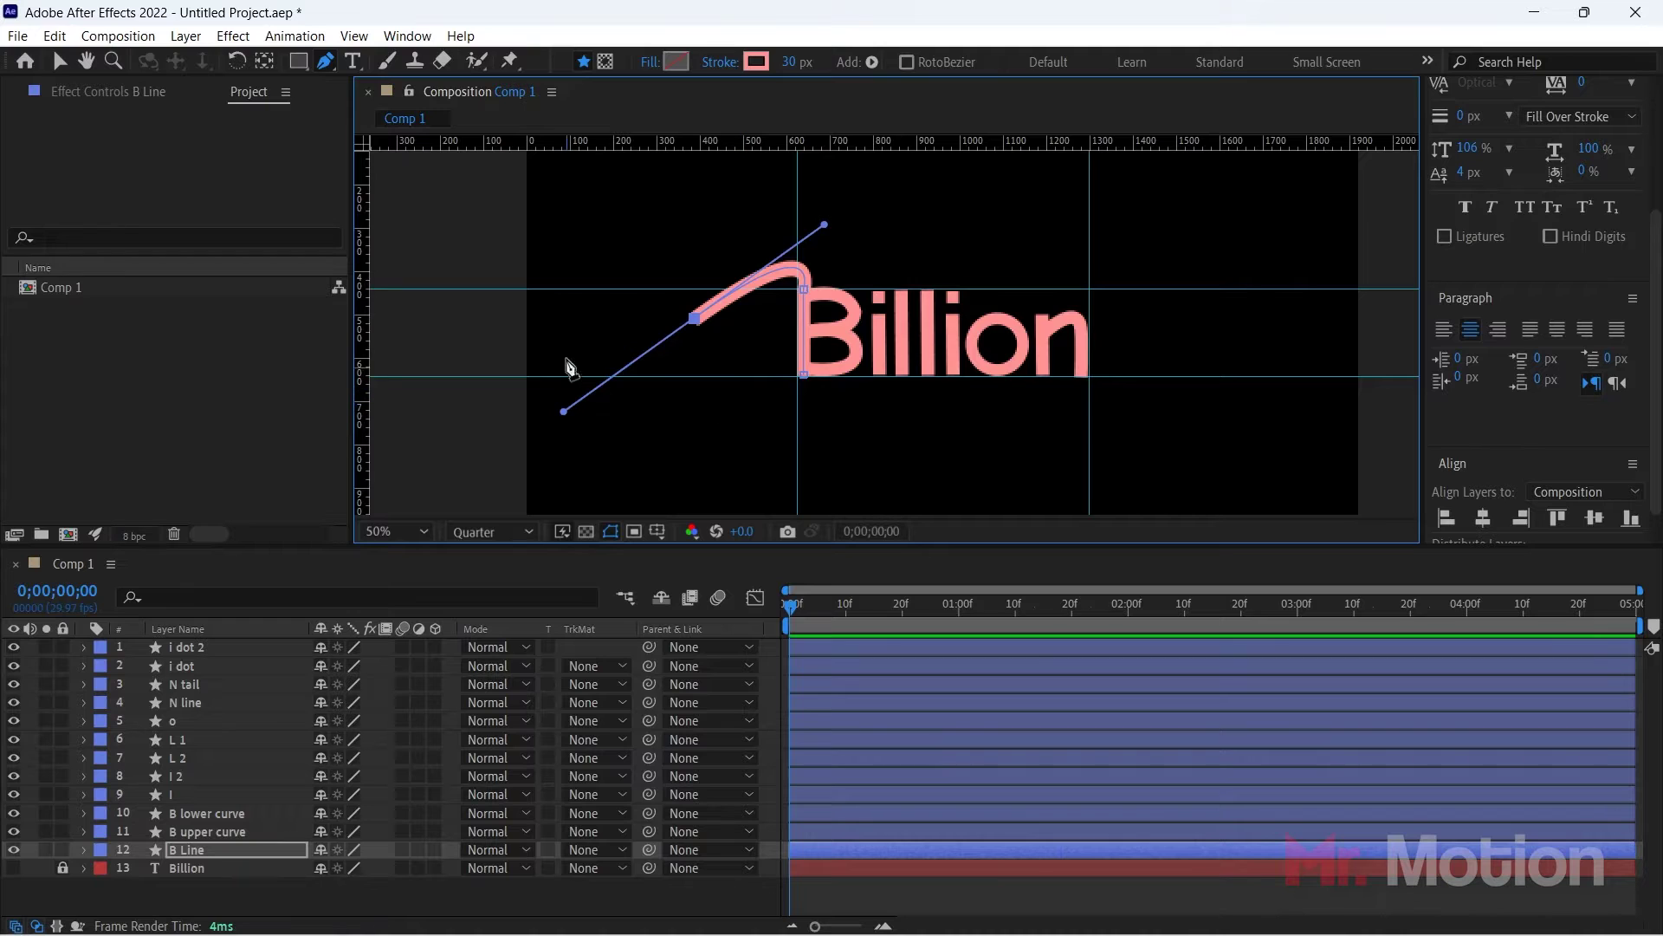
{"action": "left_click_drag", "start_coordinate": [567, 361], "coordinate": [420, 312]}
{"action": "key", "text": "ctrl+z"}
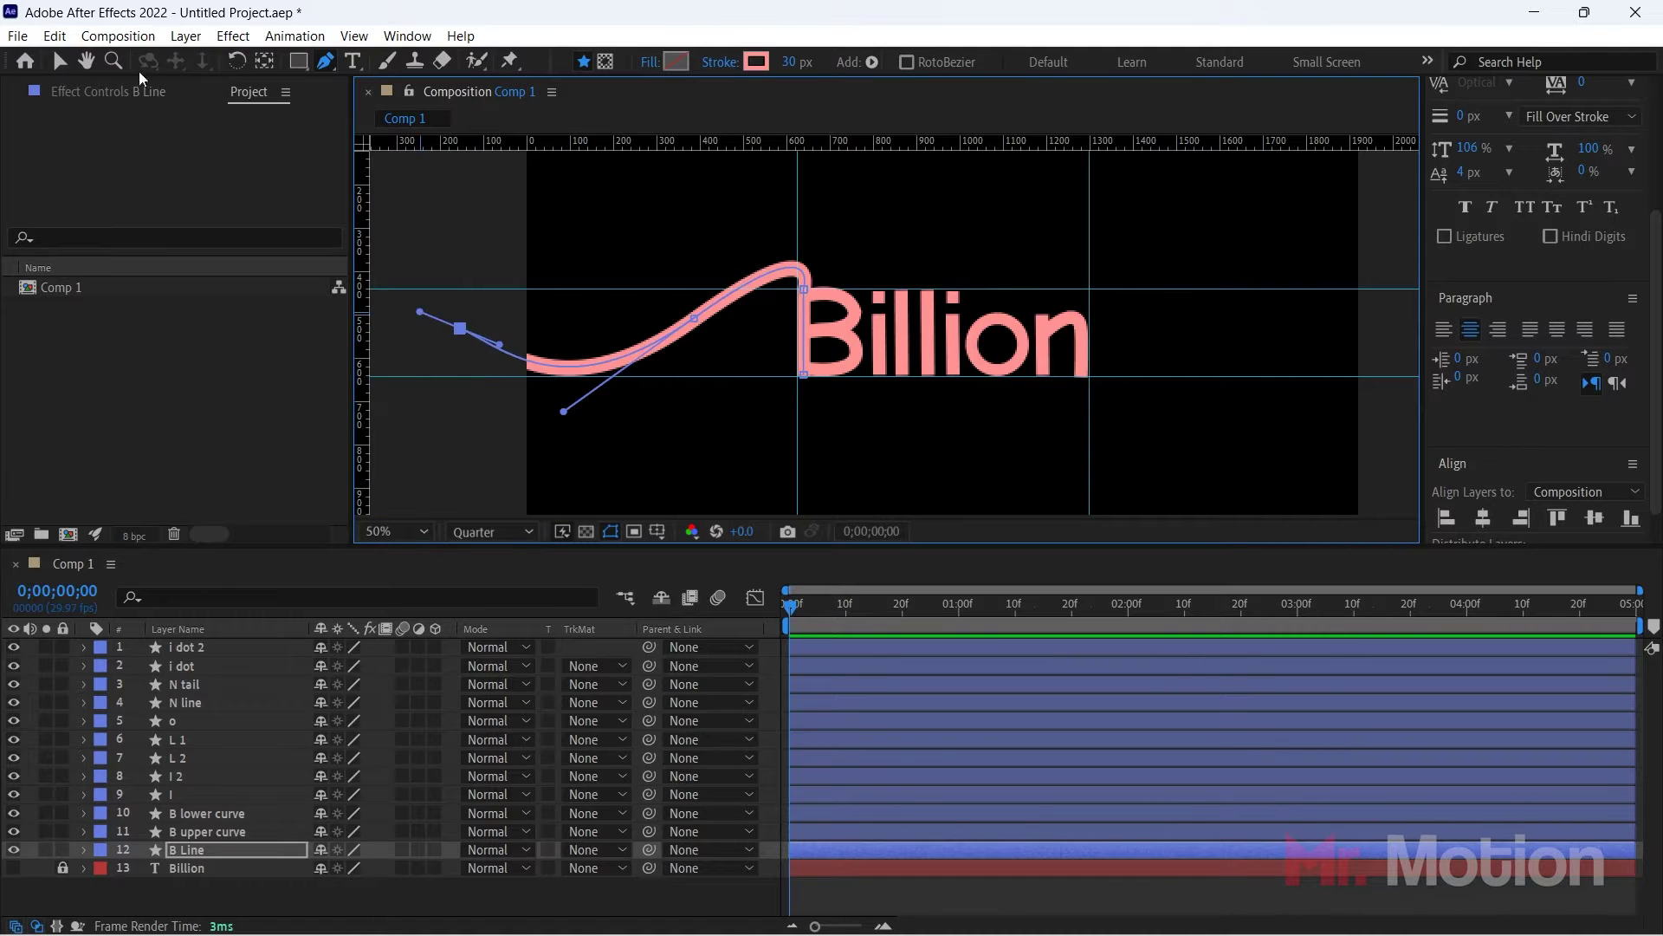
Step: Reshape the B Line extension into a tall S-curve with vertical handles, bringing its end point to the composition's left edge
{"action": "key", "text": "v"}
{"action": "left_click", "coordinate": [648, 885]}
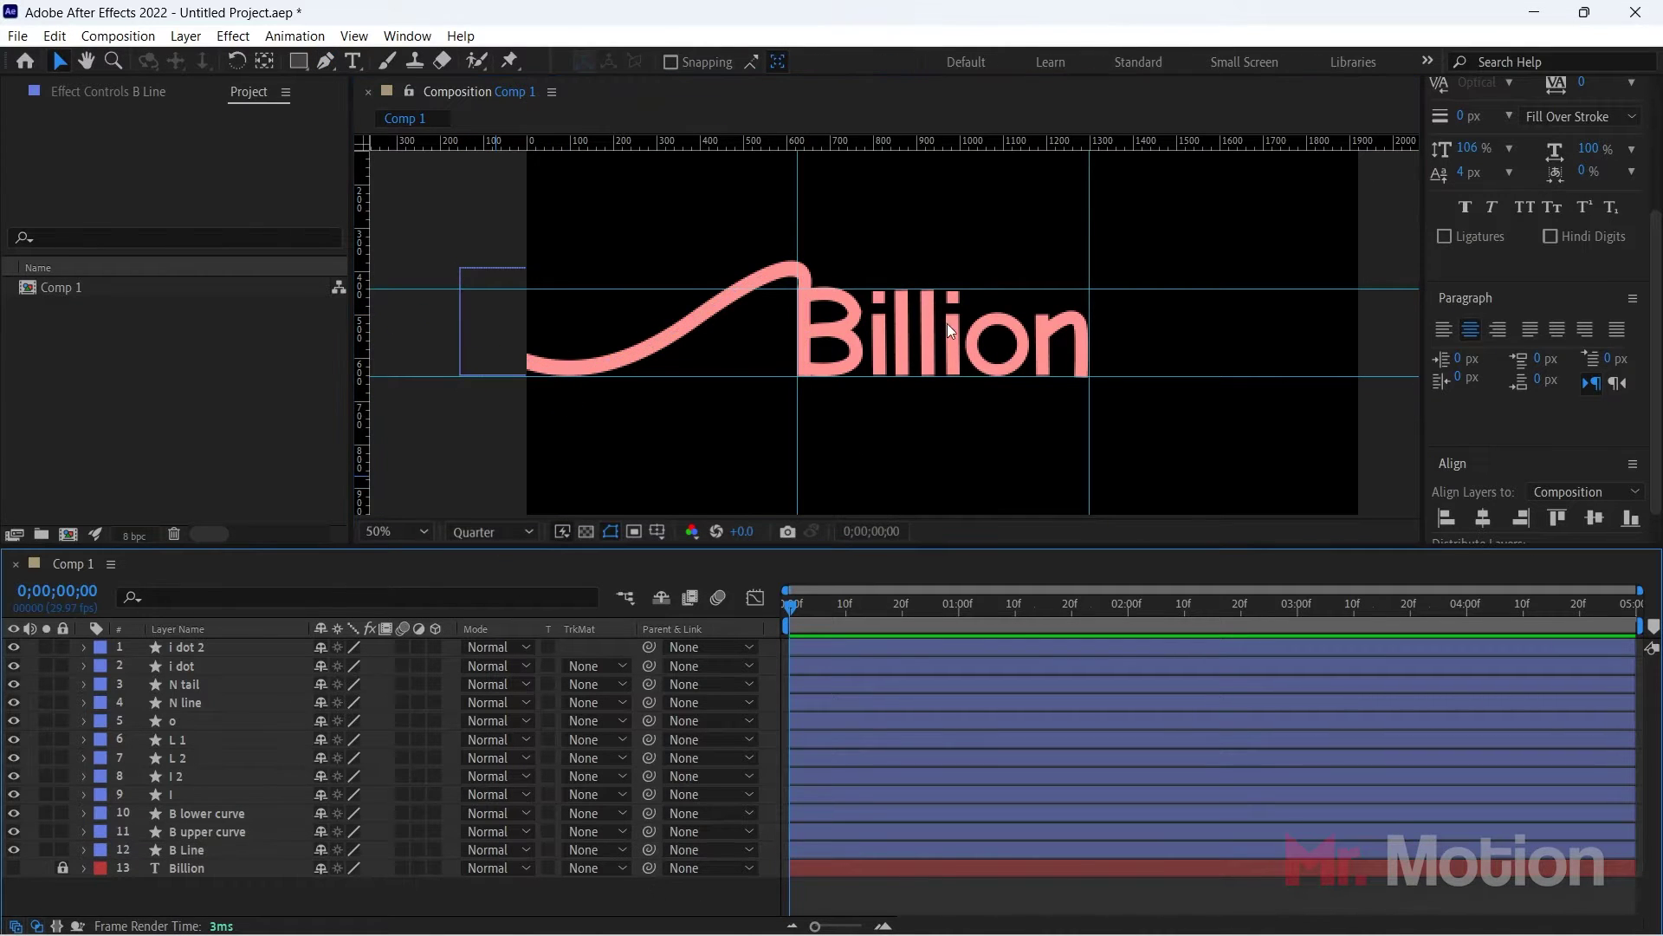
{"action": "left_click", "coordinate": [804, 274]}
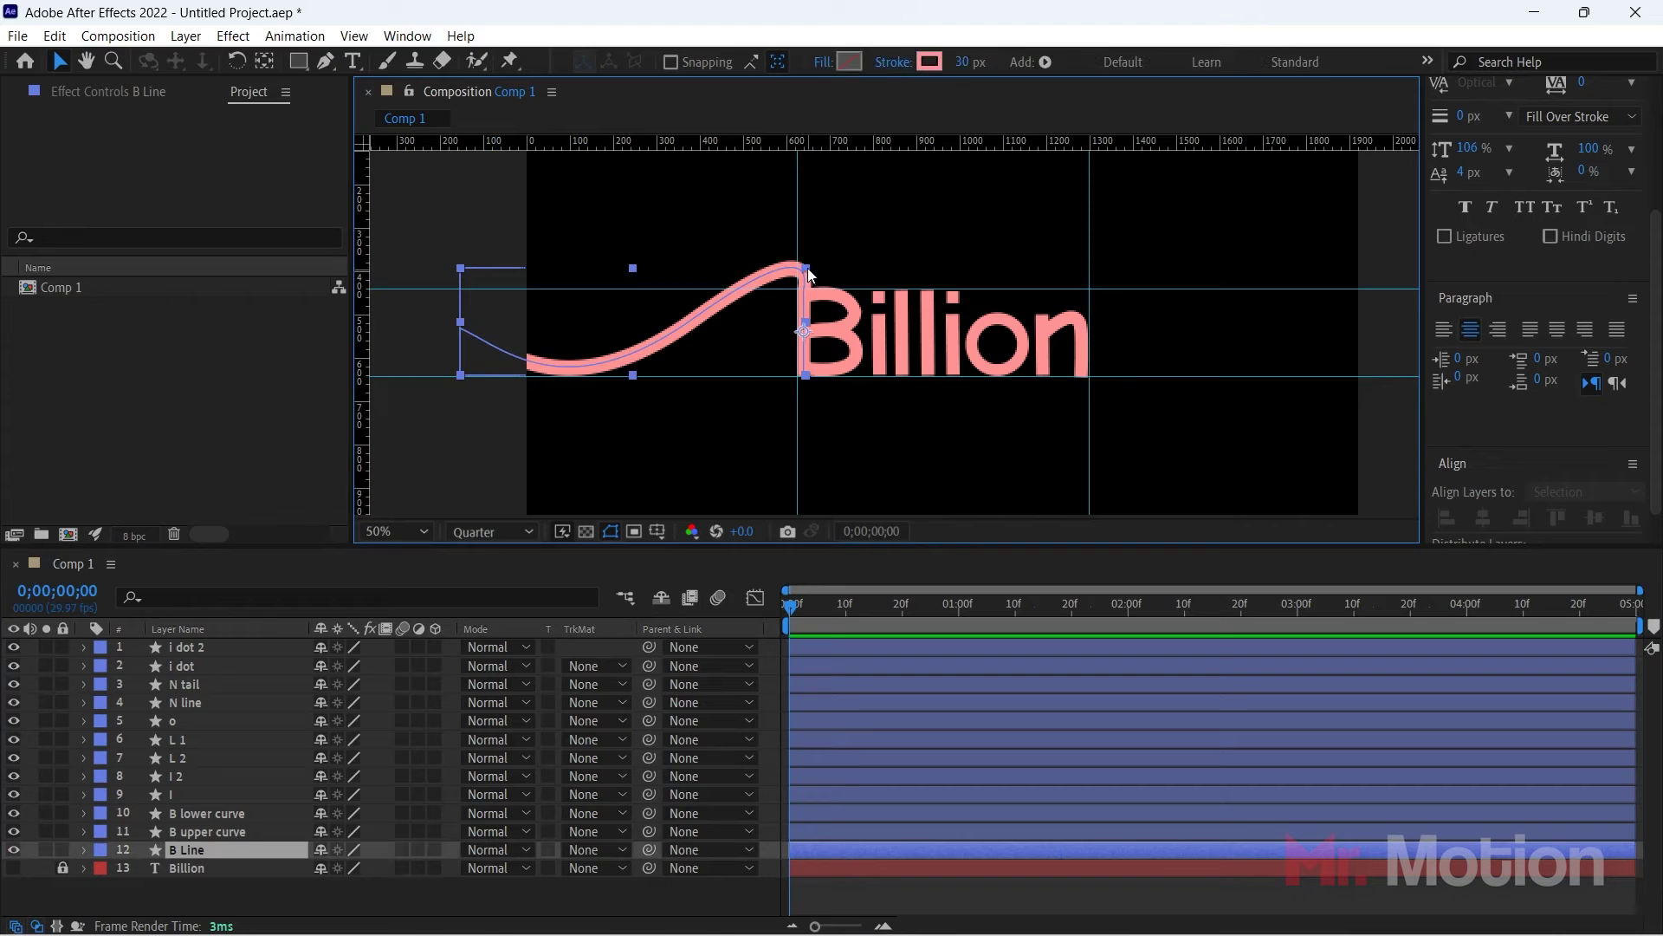
{"action": "left_click", "coordinate": [330, 60]}
{"action": "left_click_drag", "start_coordinate": [804, 270], "coordinate": [724, 225]}
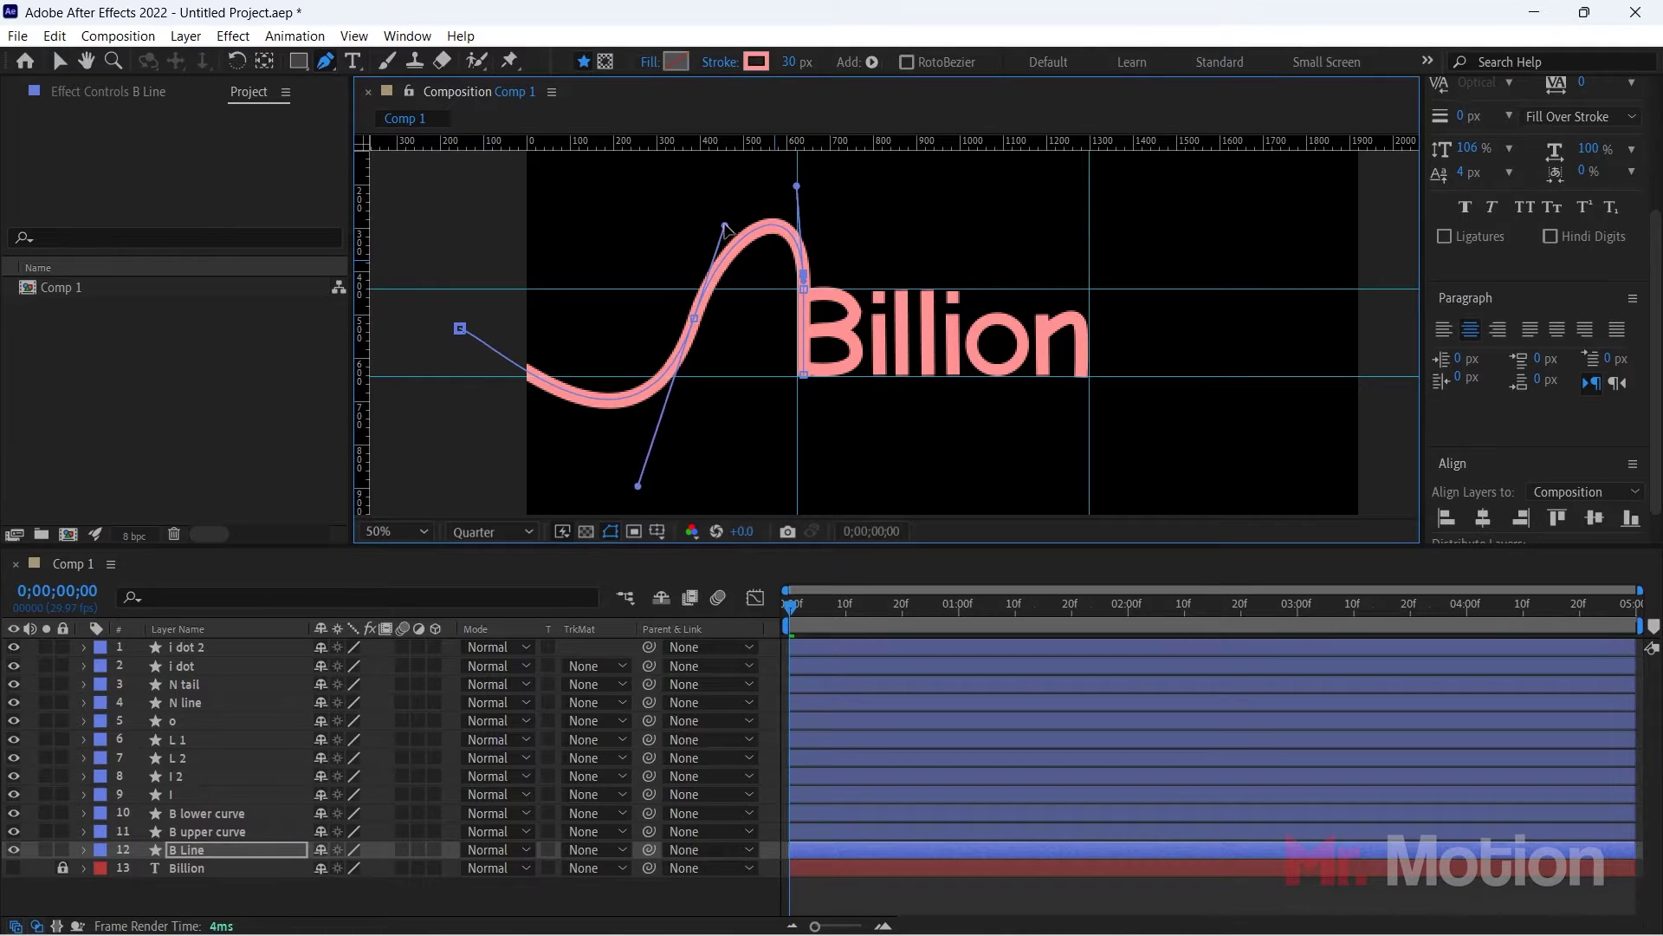
{"action": "left_click_drag", "start_coordinate": [460, 328], "coordinate": [530, 362]}
{"action": "left_click_drag", "start_coordinate": [638, 486], "coordinate": [691, 448]}
{"action": "left_click_drag", "start_coordinate": [797, 186], "coordinate": [808, 184]}
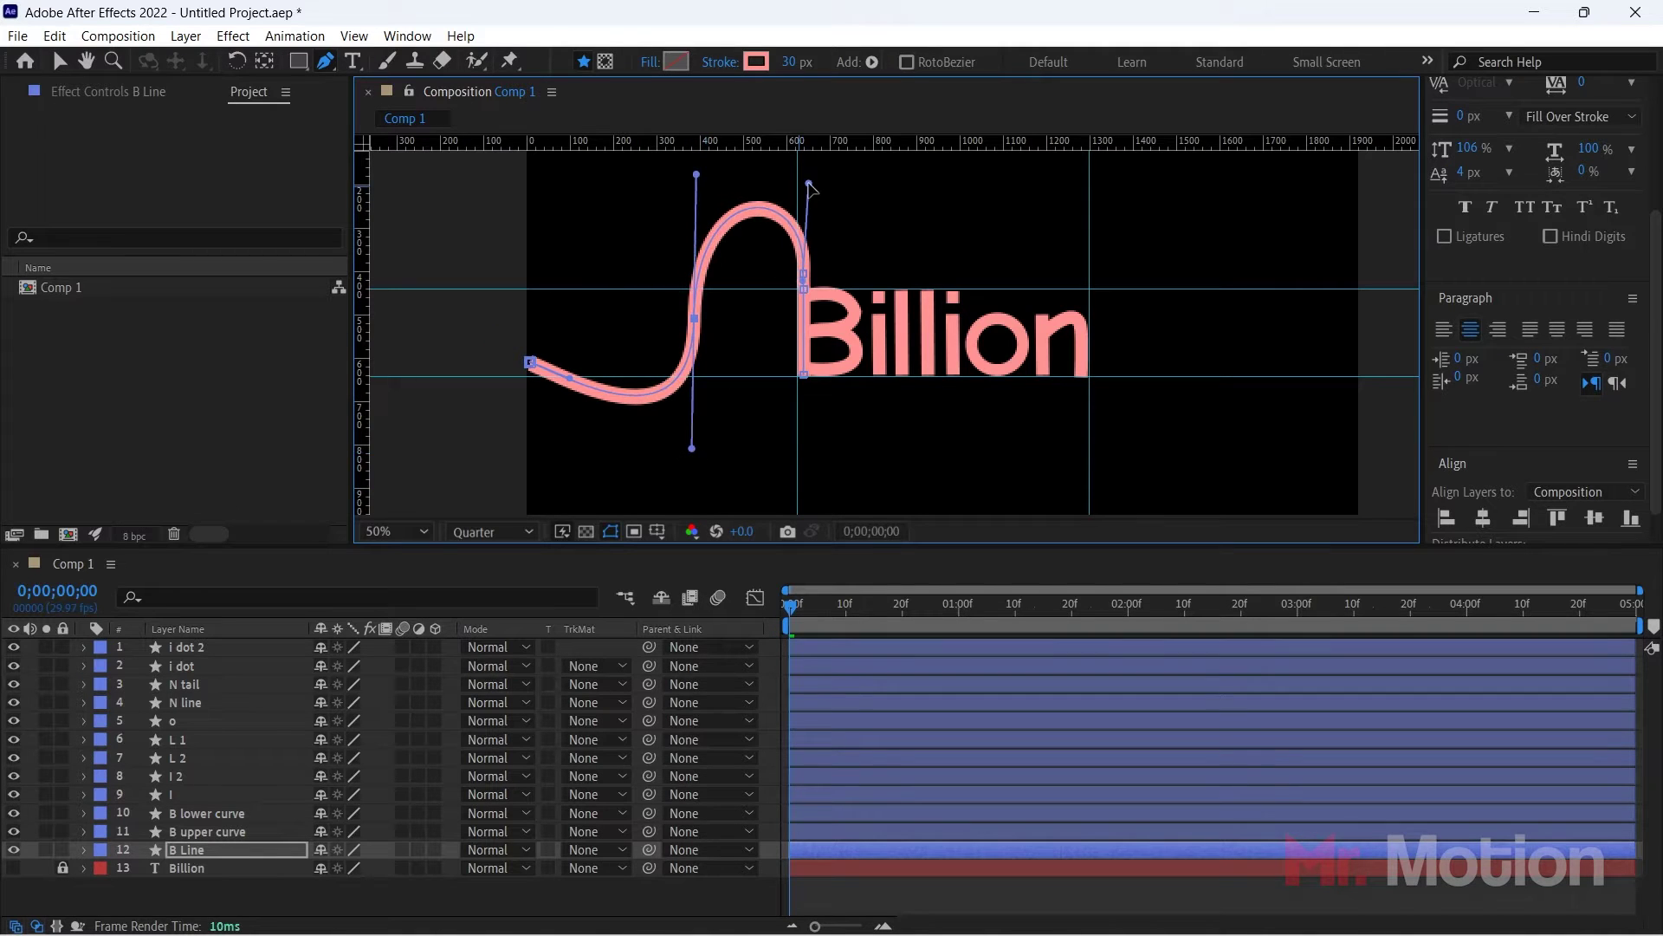
{"action": "left_click", "coordinate": [59, 60]}
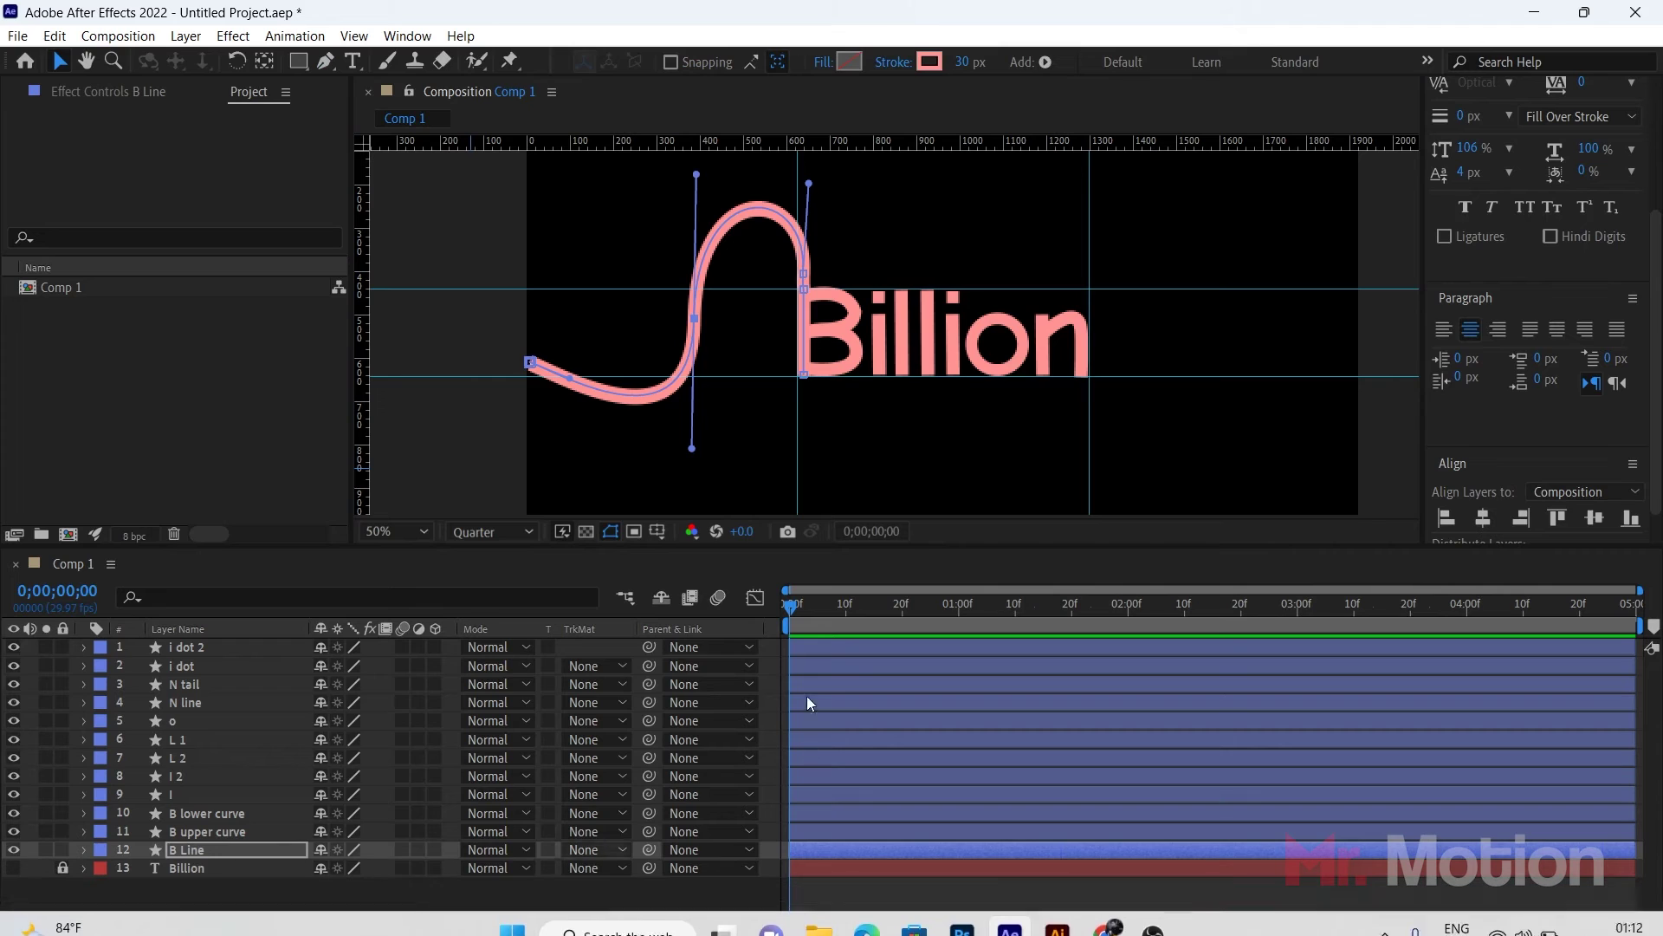
{"action": "left_click", "coordinate": [210, 849]}
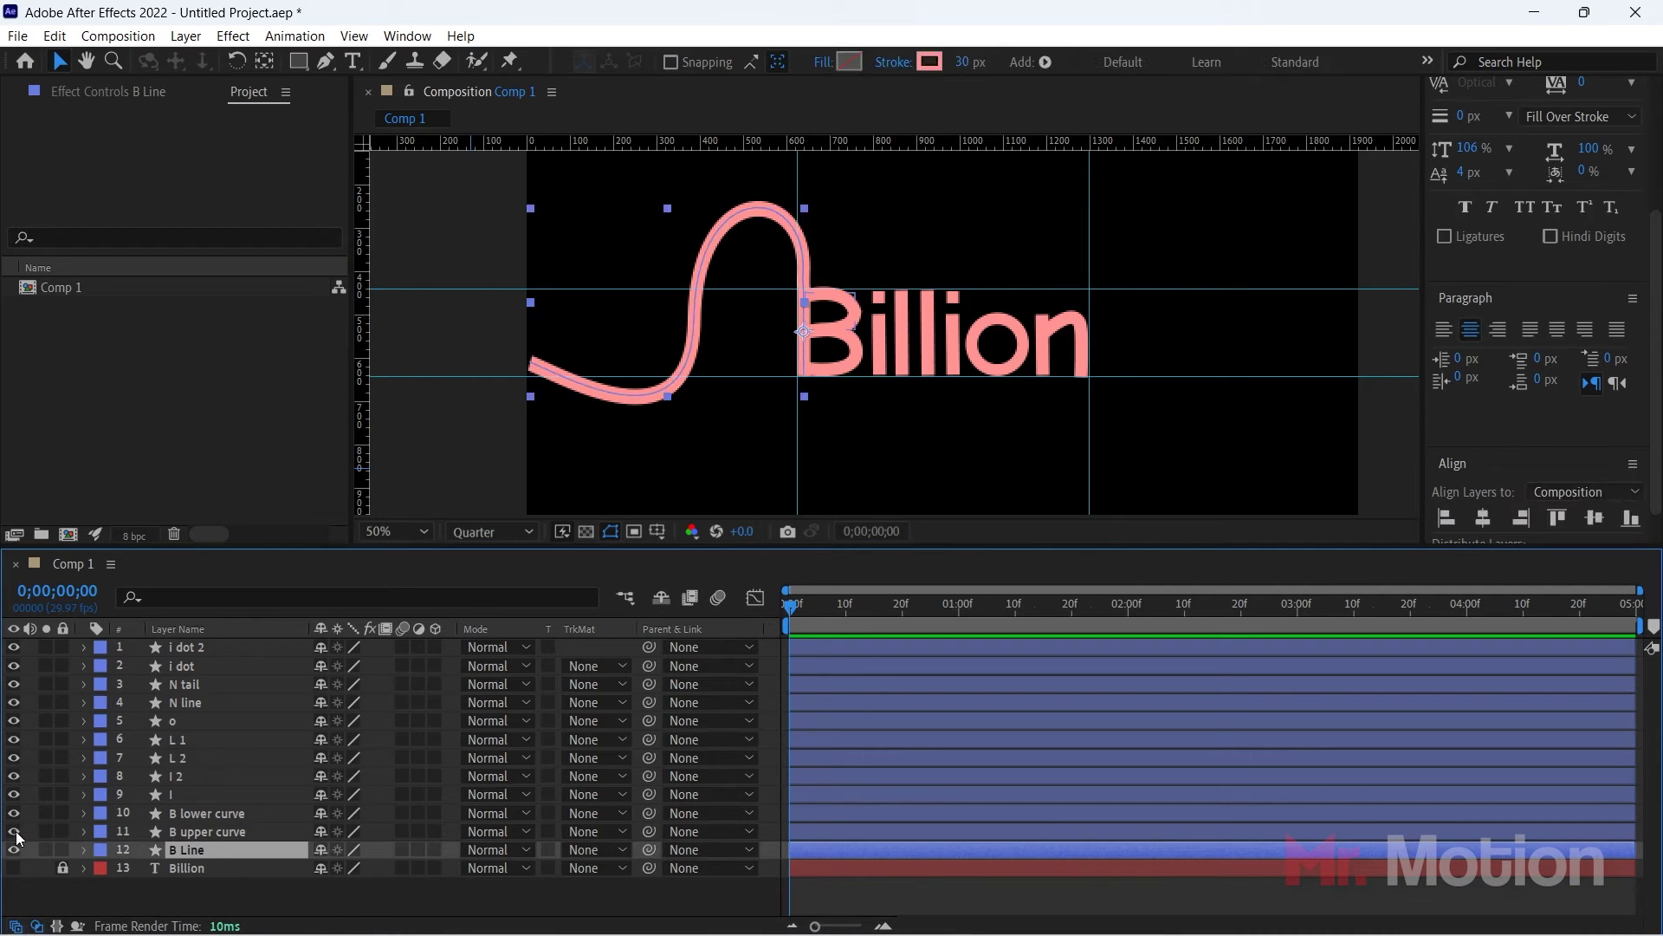
Step: Hide and lock the letter layers from i dot to B lower curve, then add Trim Paths to B Line and expand its properties
{"action": "left_click_drag", "start_coordinate": [13, 813], "coordinate": [60, 776]}
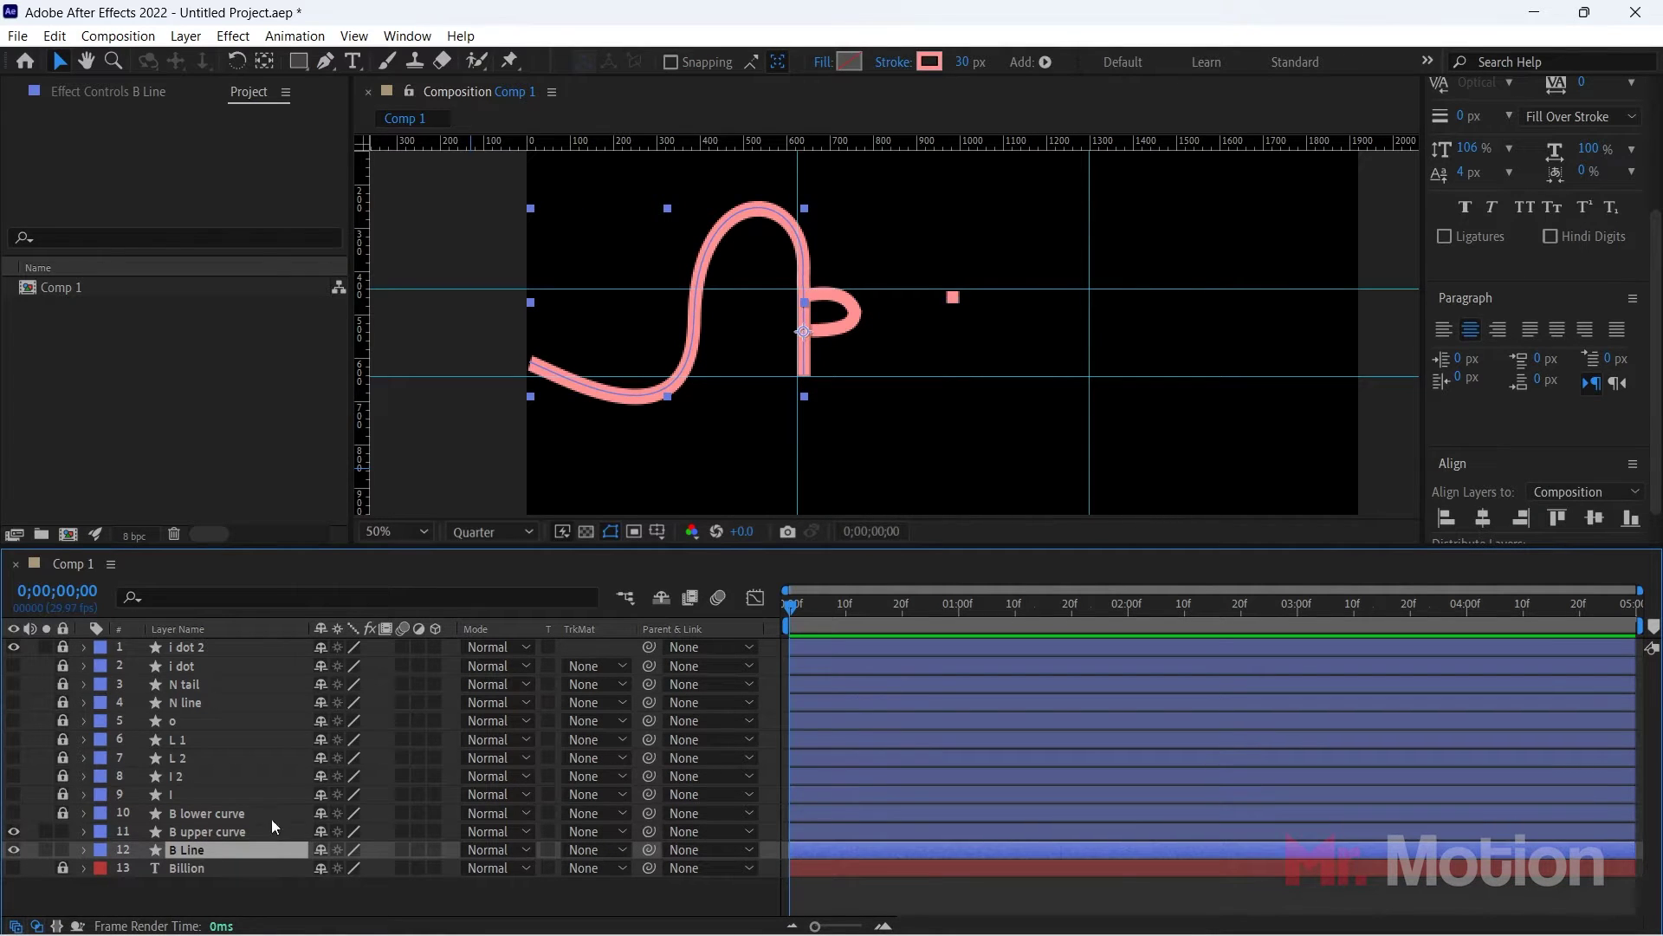
{"action": "left_click", "coordinate": [82, 849]}
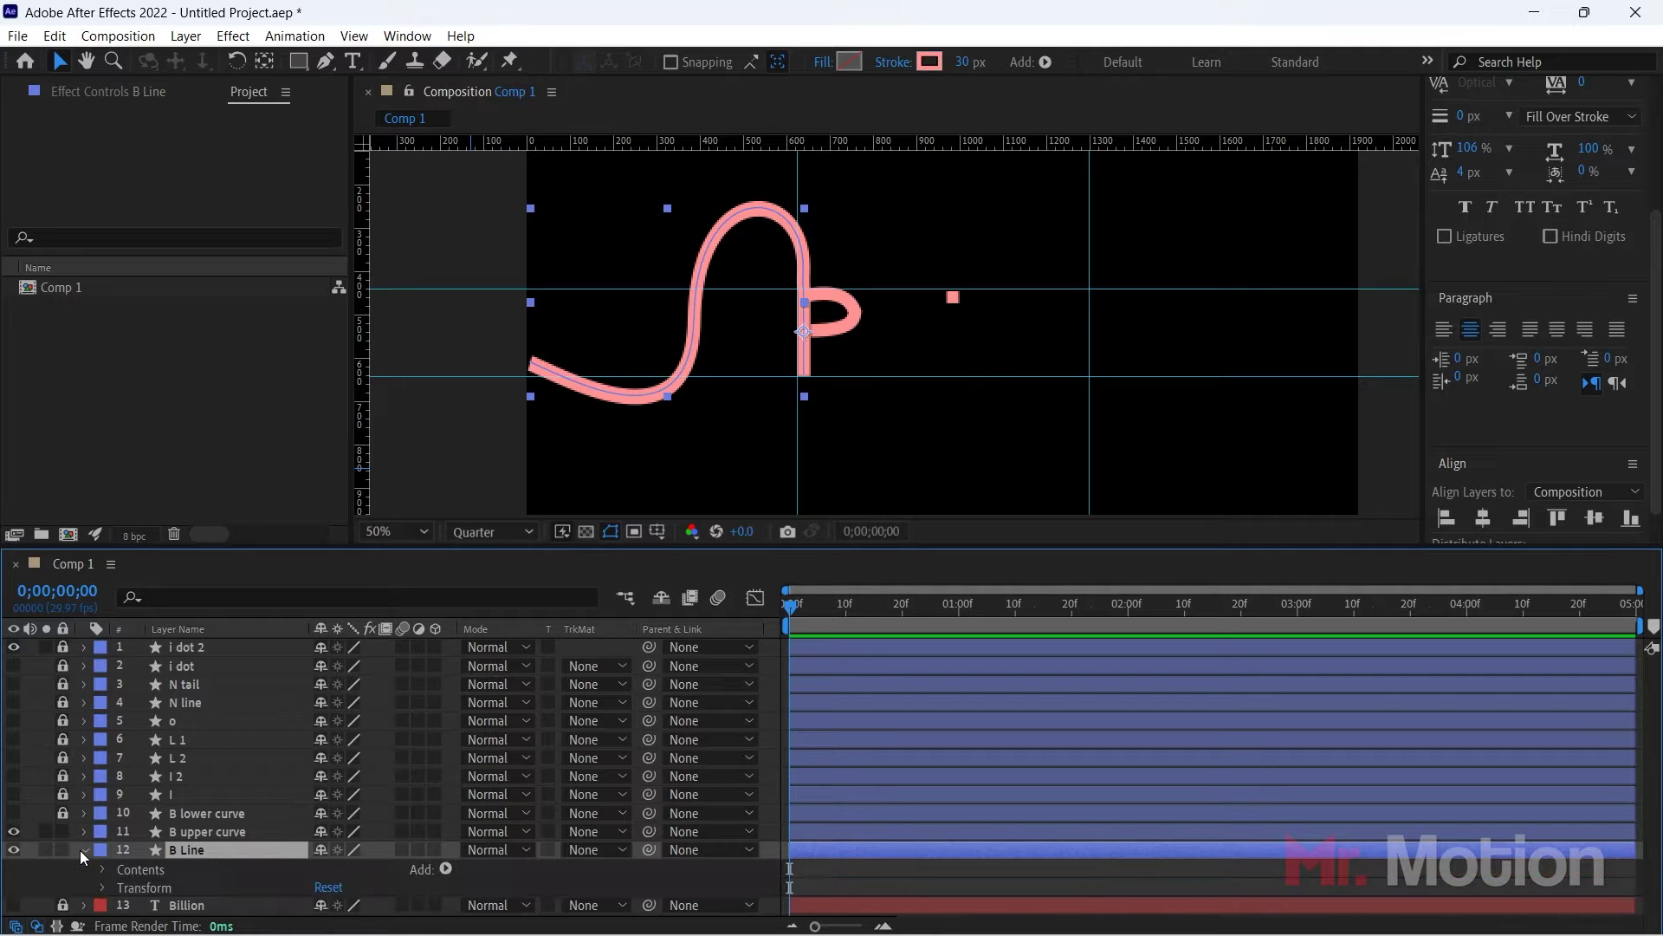
{"action": "left_click", "coordinate": [447, 870]}
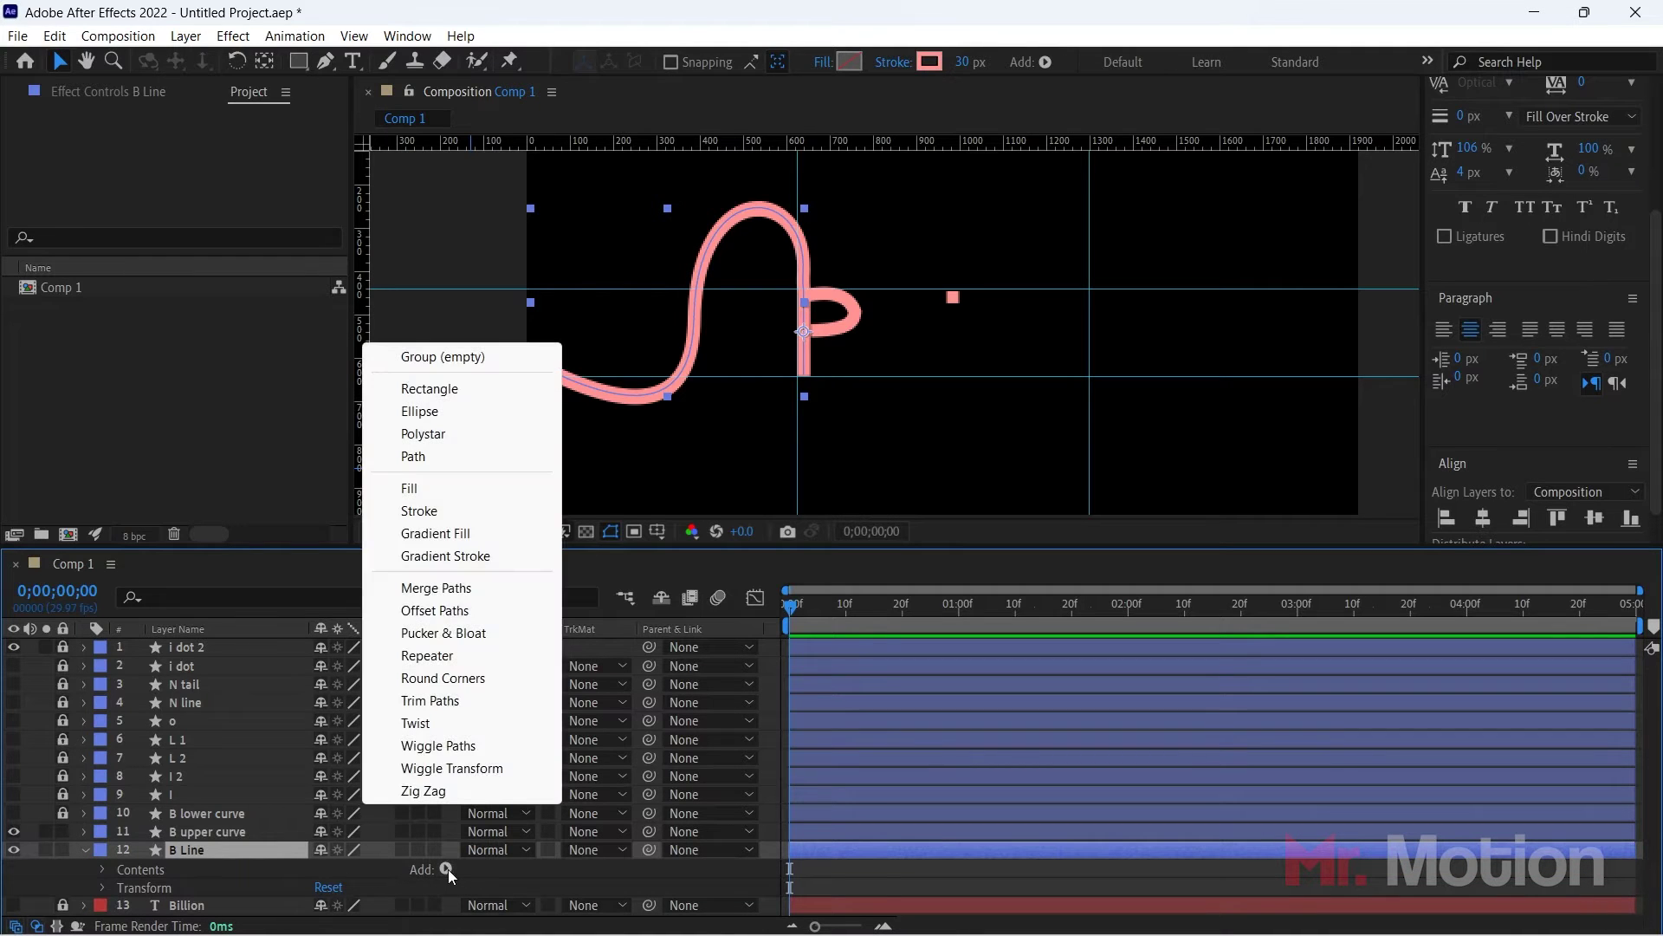
{"action": "left_click", "coordinate": [431, 700]}
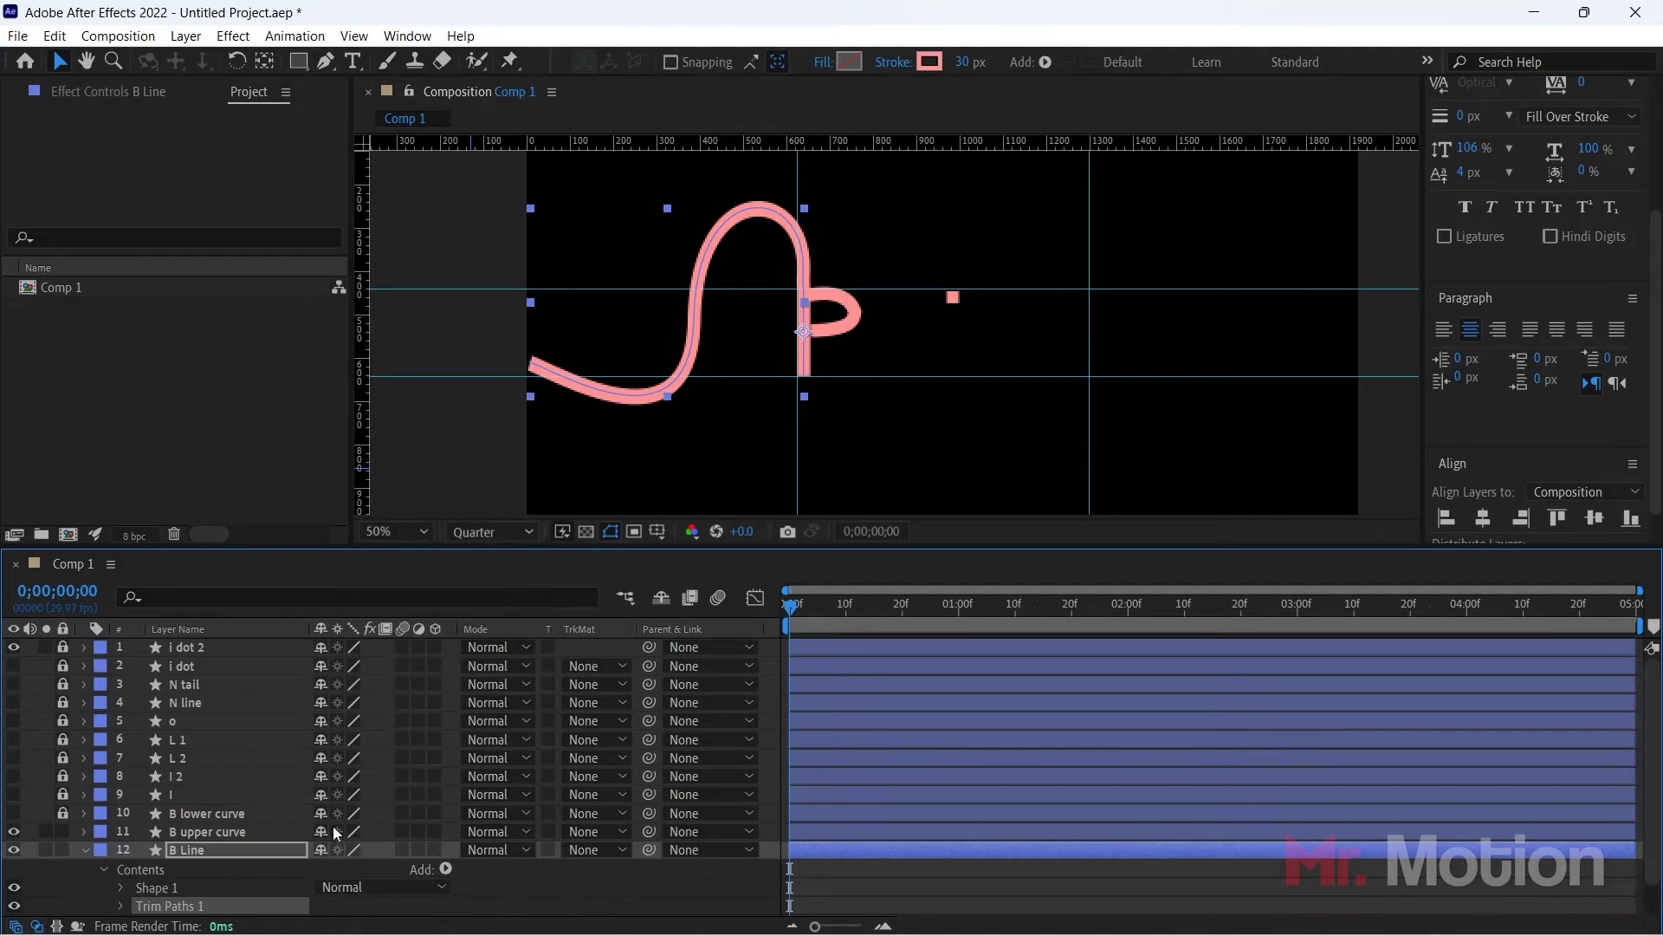
{"action": "left_click_drag", "start_coordinate": [603, 546], "coordinate": [606, 491]}
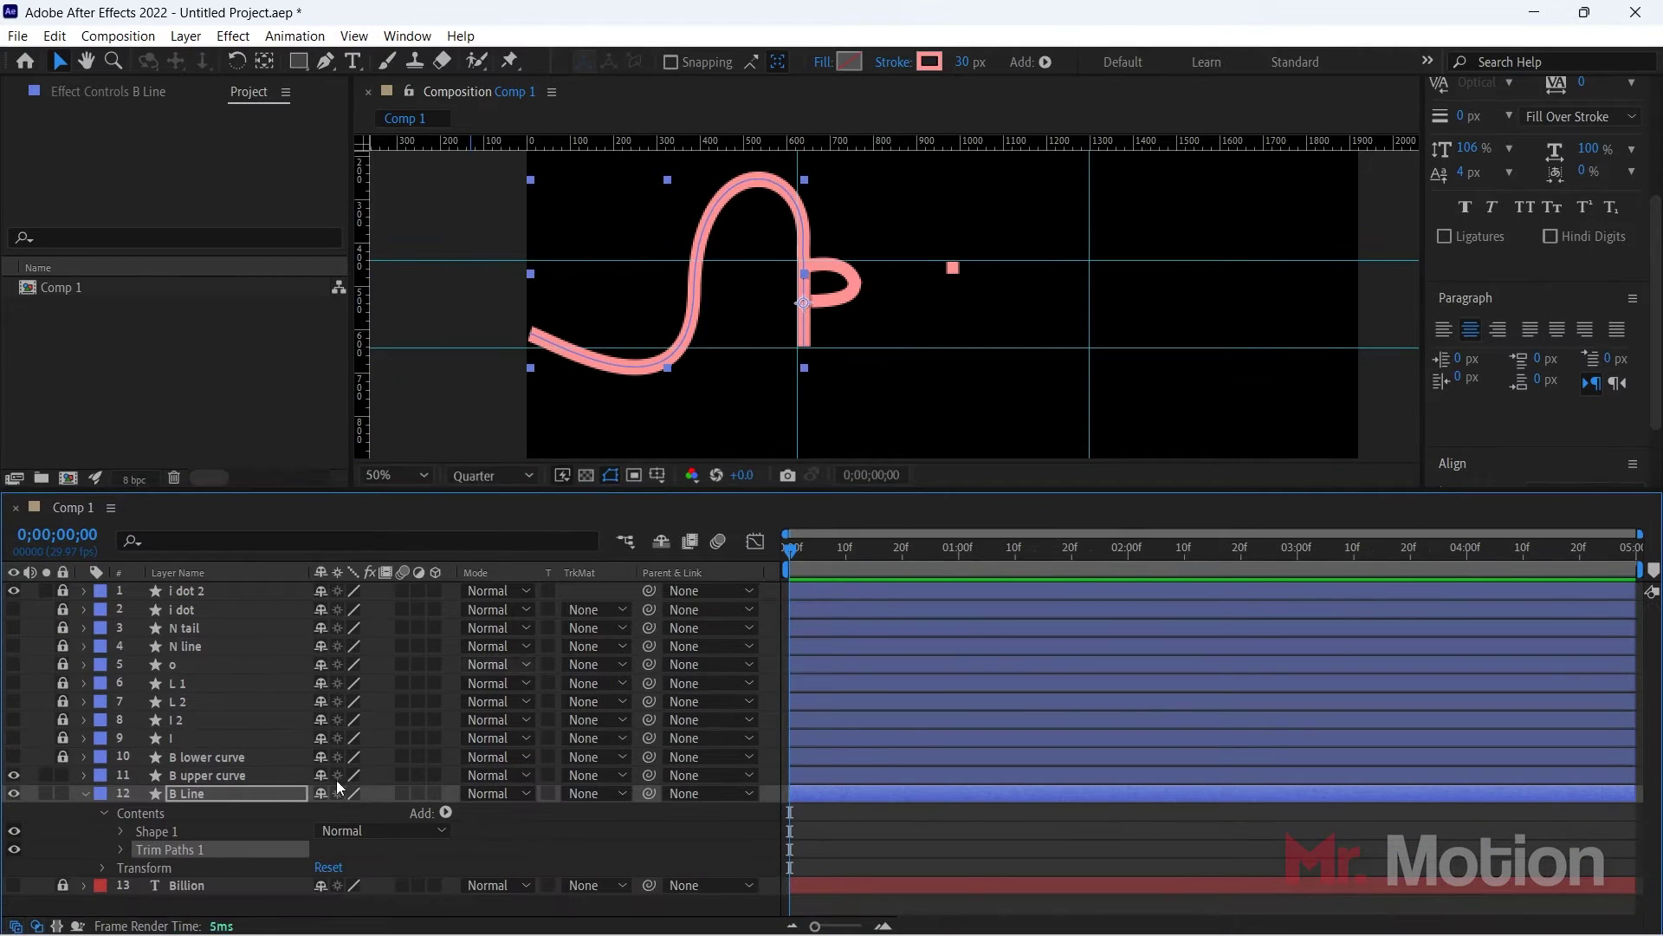
{"action": "left_click", "coordinate": [121, 849]}
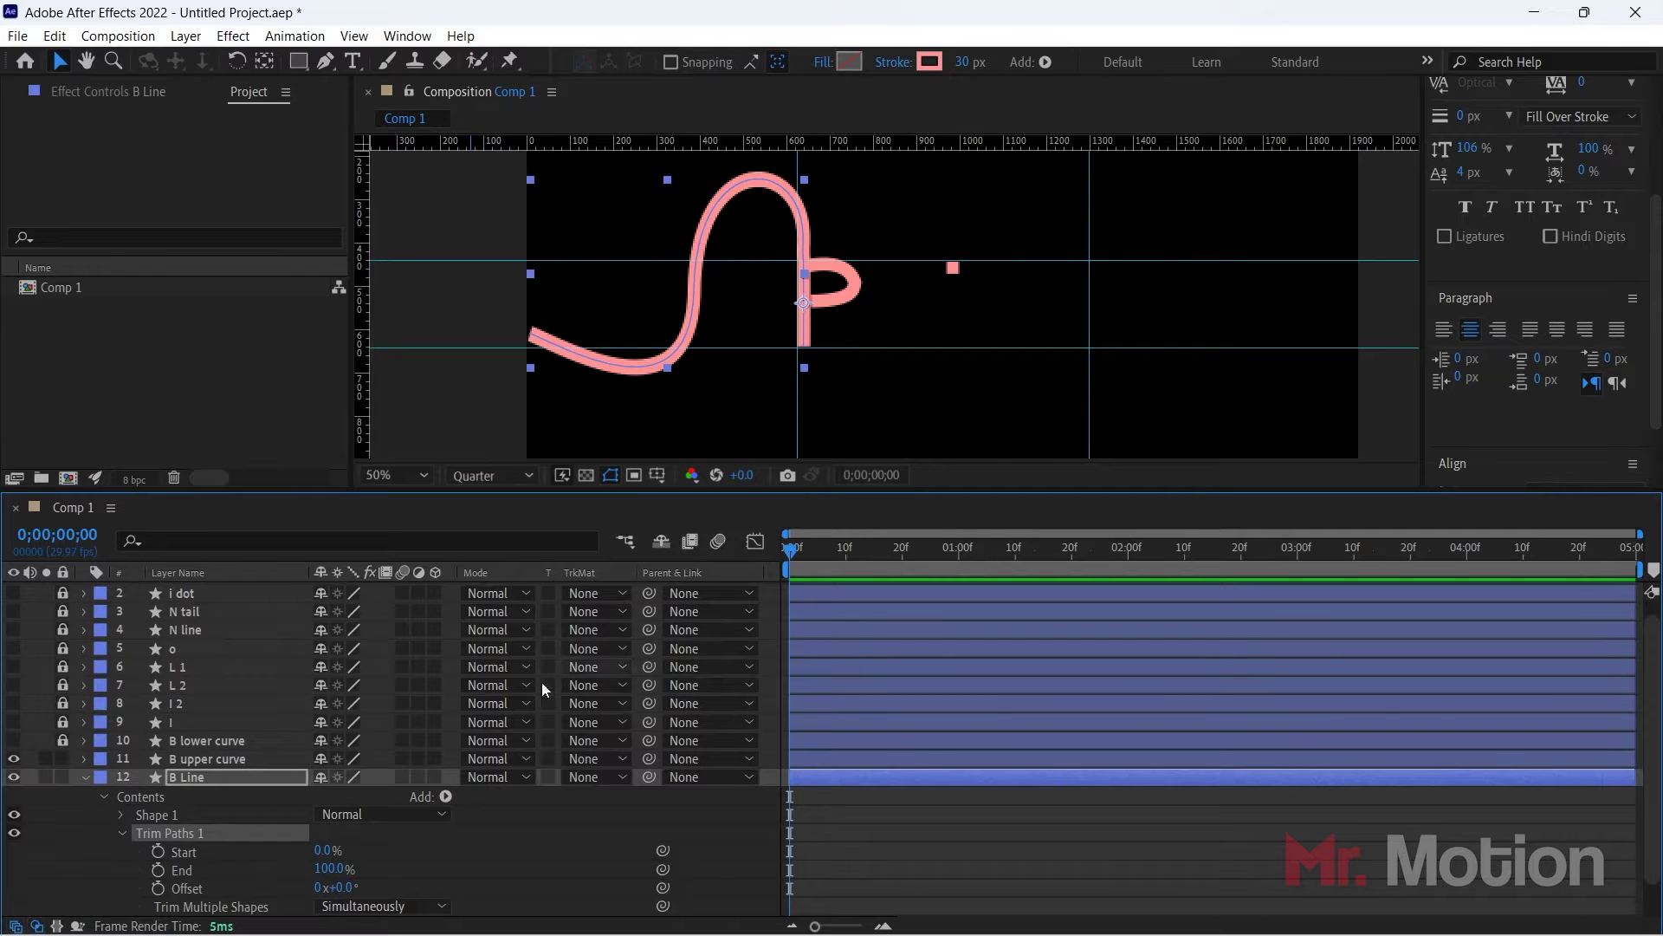
Step: Keyframe B Line's Trim Paths End from 0% at the first frame to 100% at frame 20
{"action": "left_click_drag", "start_coordinate": [334, 873], "coordinate": [157, 885]}
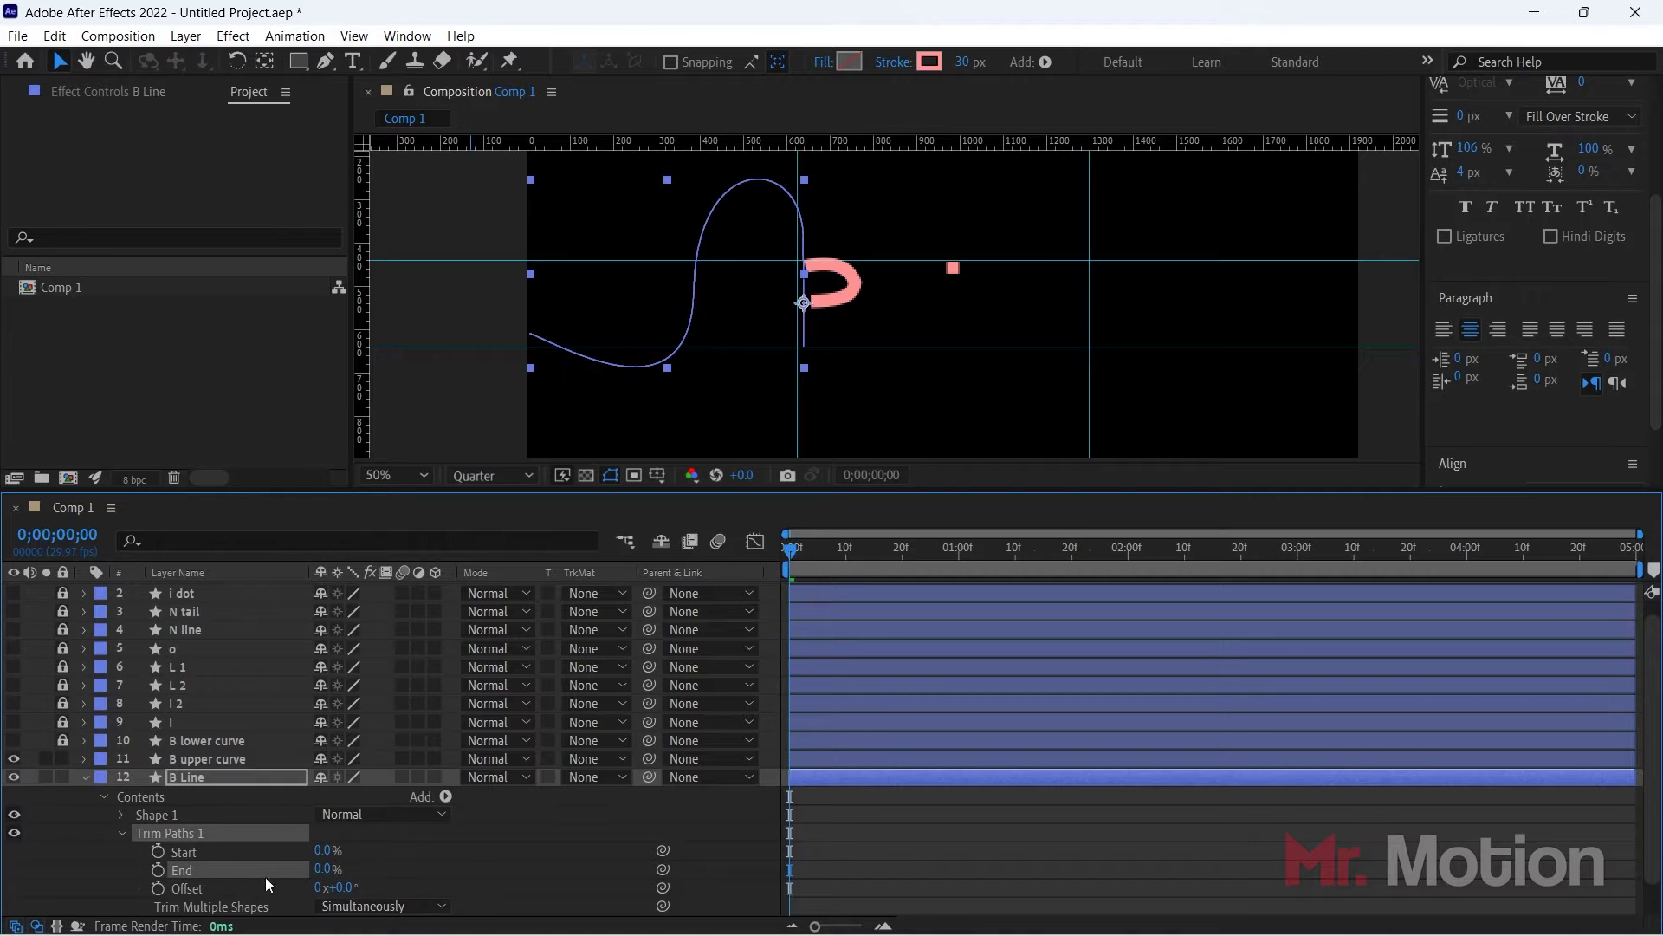
{"action": "left_click", "coordinate": [158, 870]}
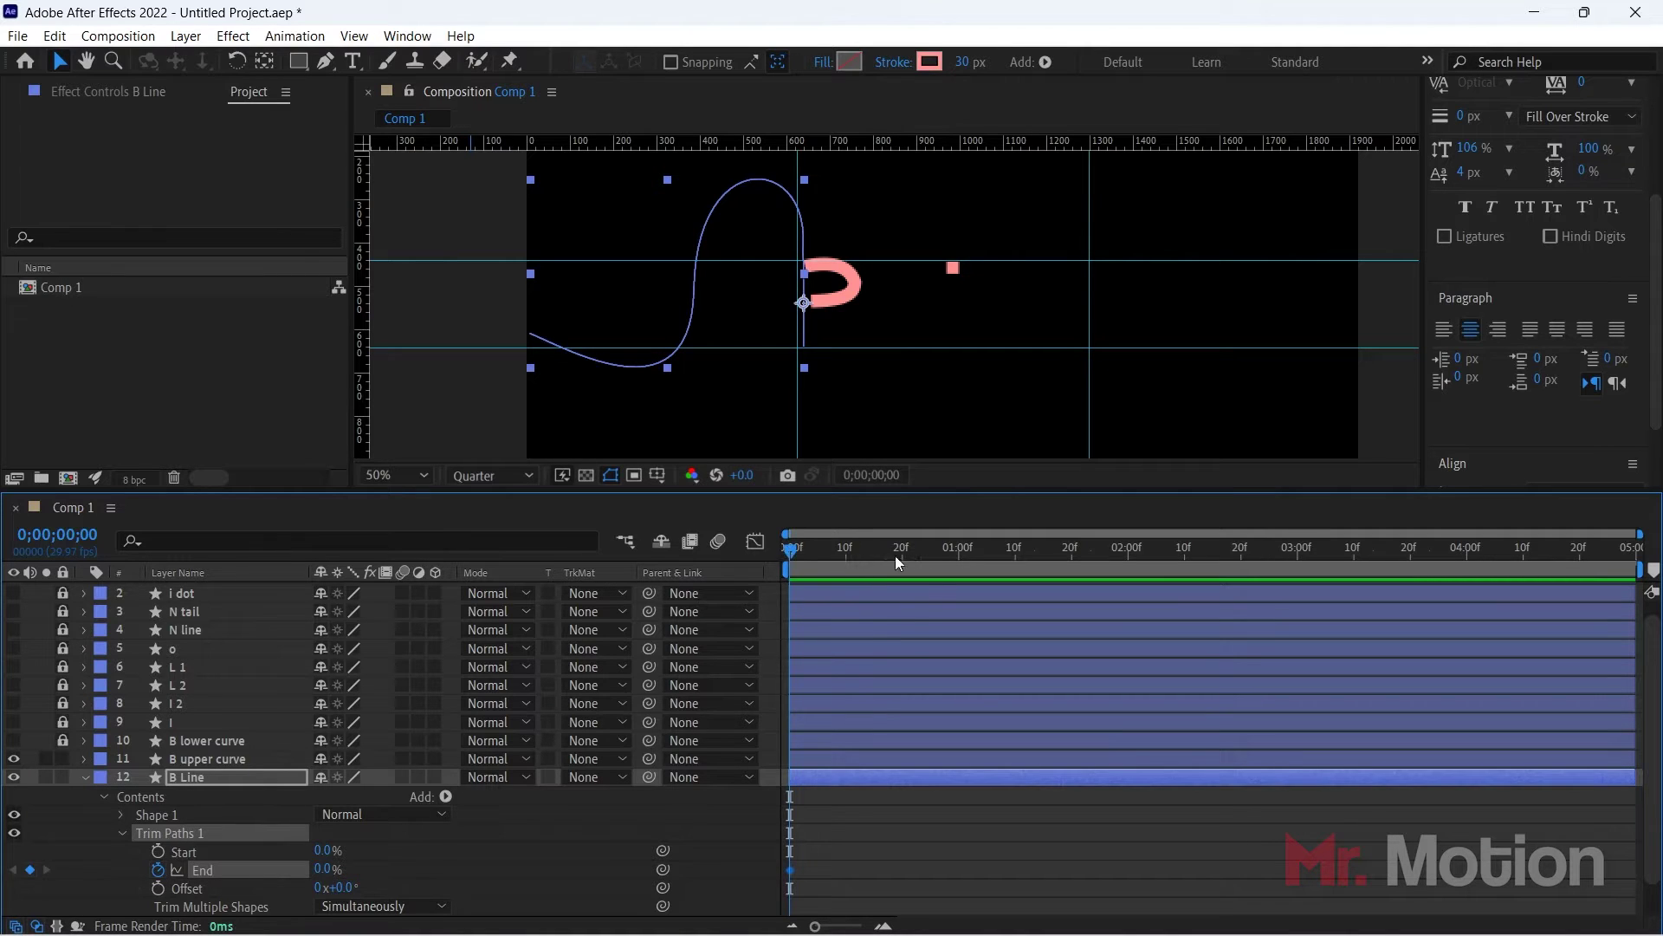
{"action": "mouse_move", "coordinate": [896, 561]}
{"action": "left_mouse_down"}
{"action": "mouse_move", "coordinate": [947, 549]}
{"action": "mouse_move", "coordinate": [902, 558]}
{"action": "left_mouse_up"}
{"action": "left_click_drag", "start_coordinate": [329, 869], "coordinate": [478, 858]}
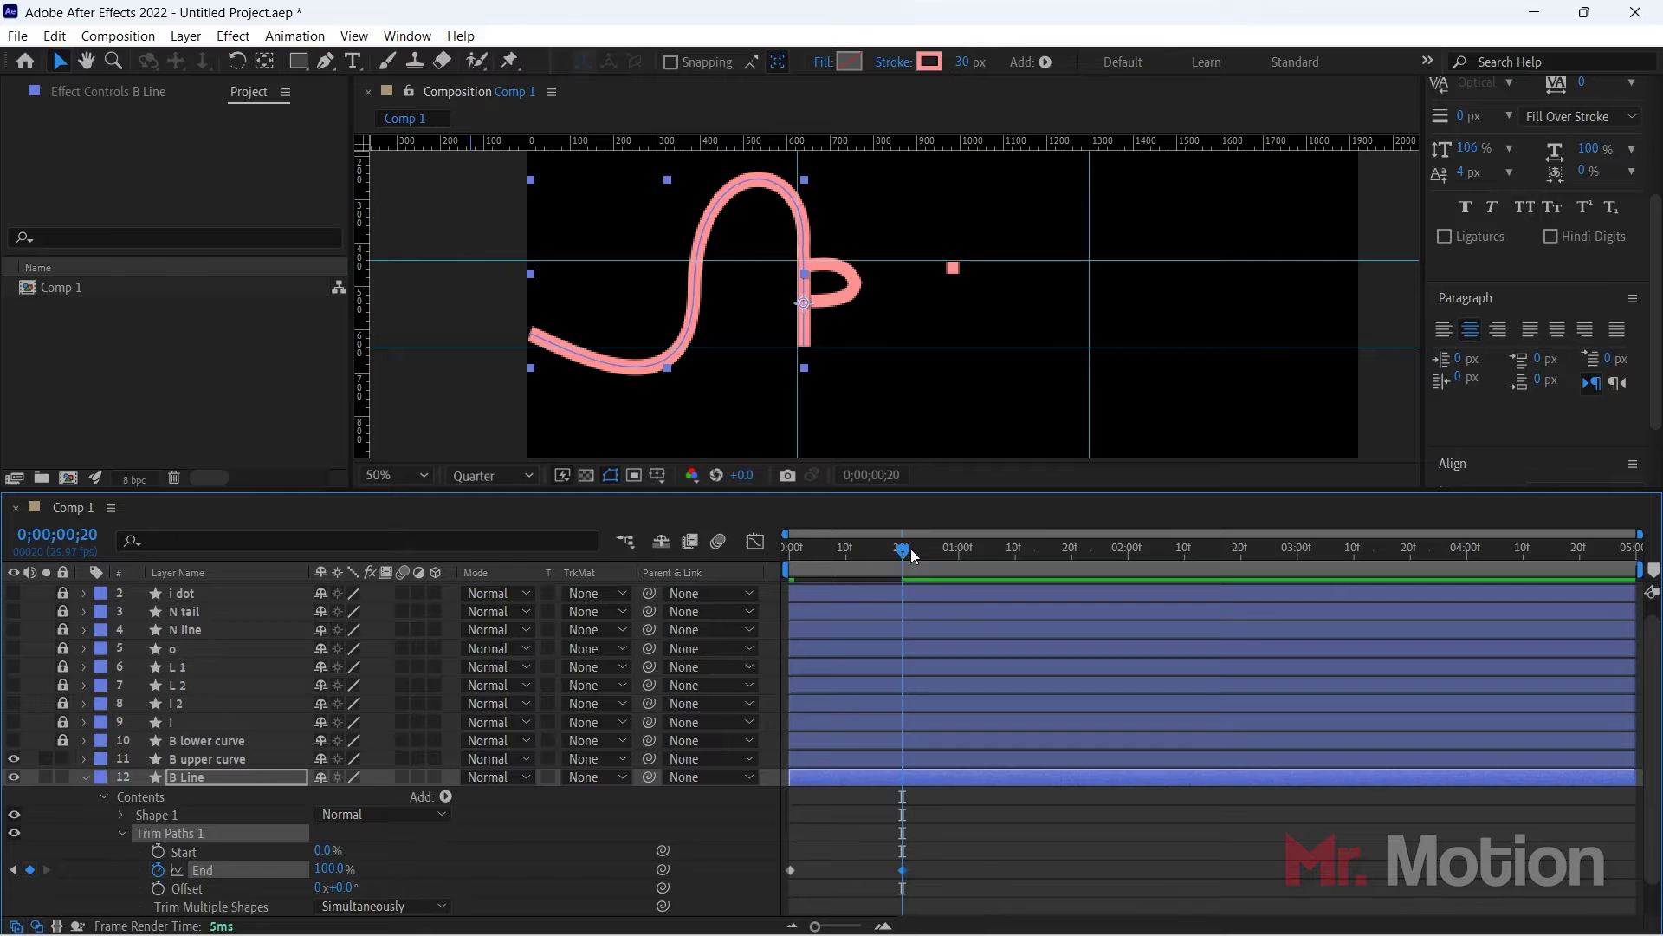
Step: Keyframe B Line's Trim Paths Start at frame 20 with a value of 85.5%, leaving only the B's stem visible
{"action": "left_click", "coordinate": [158, 851]}
{"action": "left_click_drag", "start_coordinate": [327, 849], "coordinate": [408, 841]}
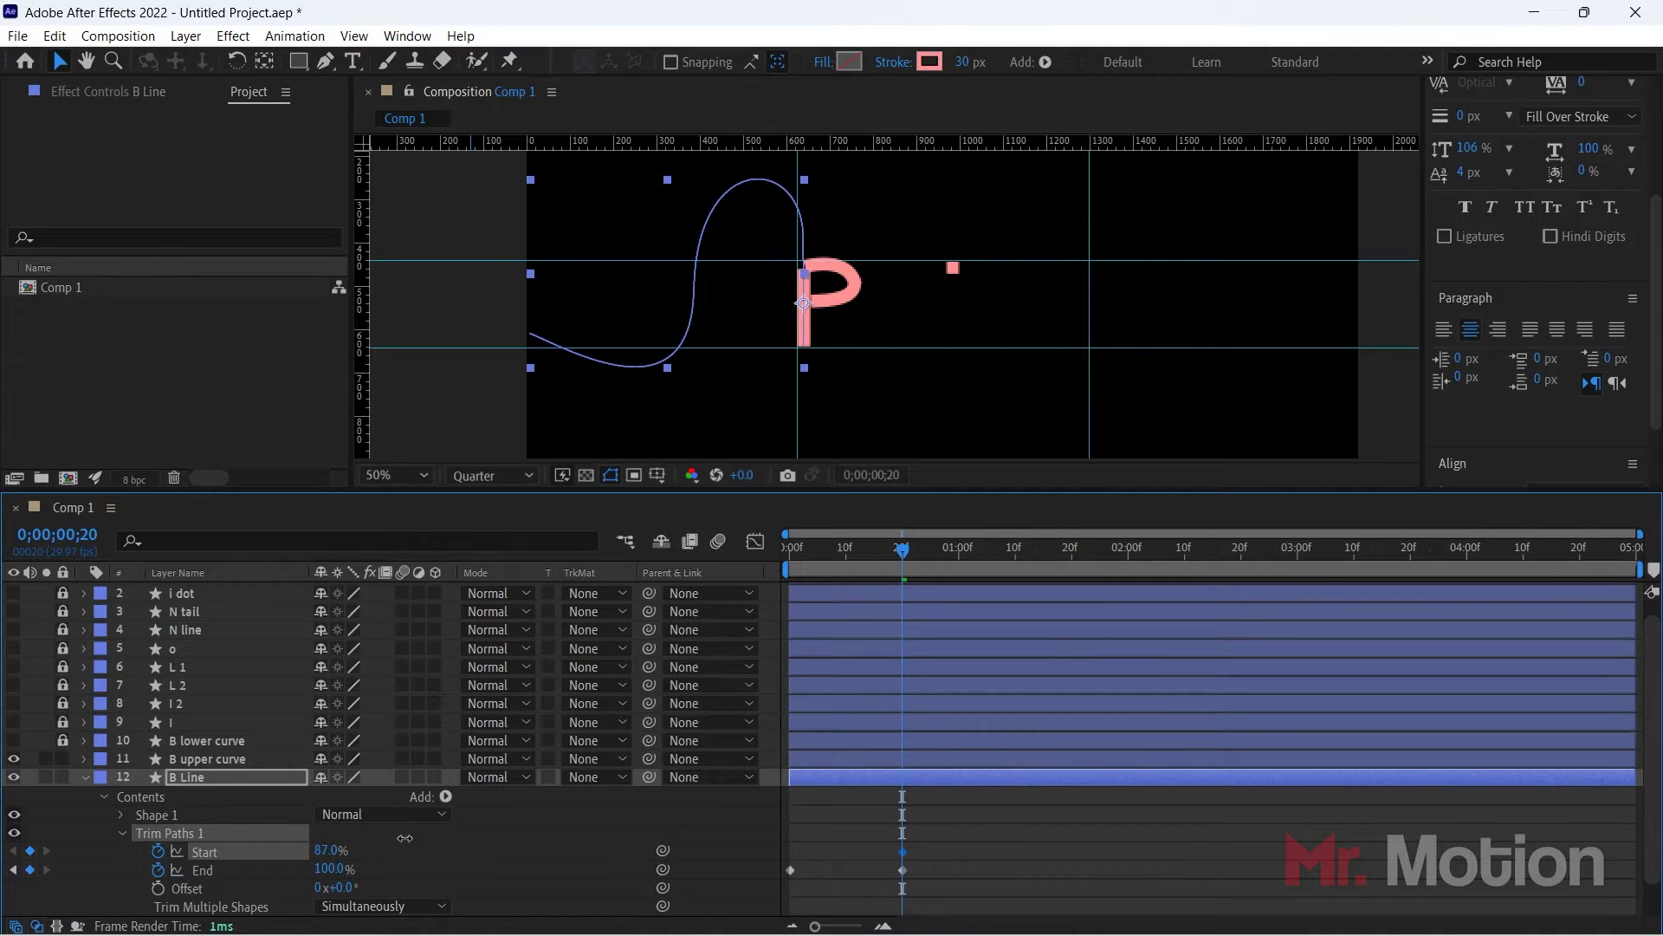
{"action": "left_click_drag", "start_coordinate": [402, 838], "coordinate": [396, 841]}
{"action": "left_click", "coordinate": [320, 852]}
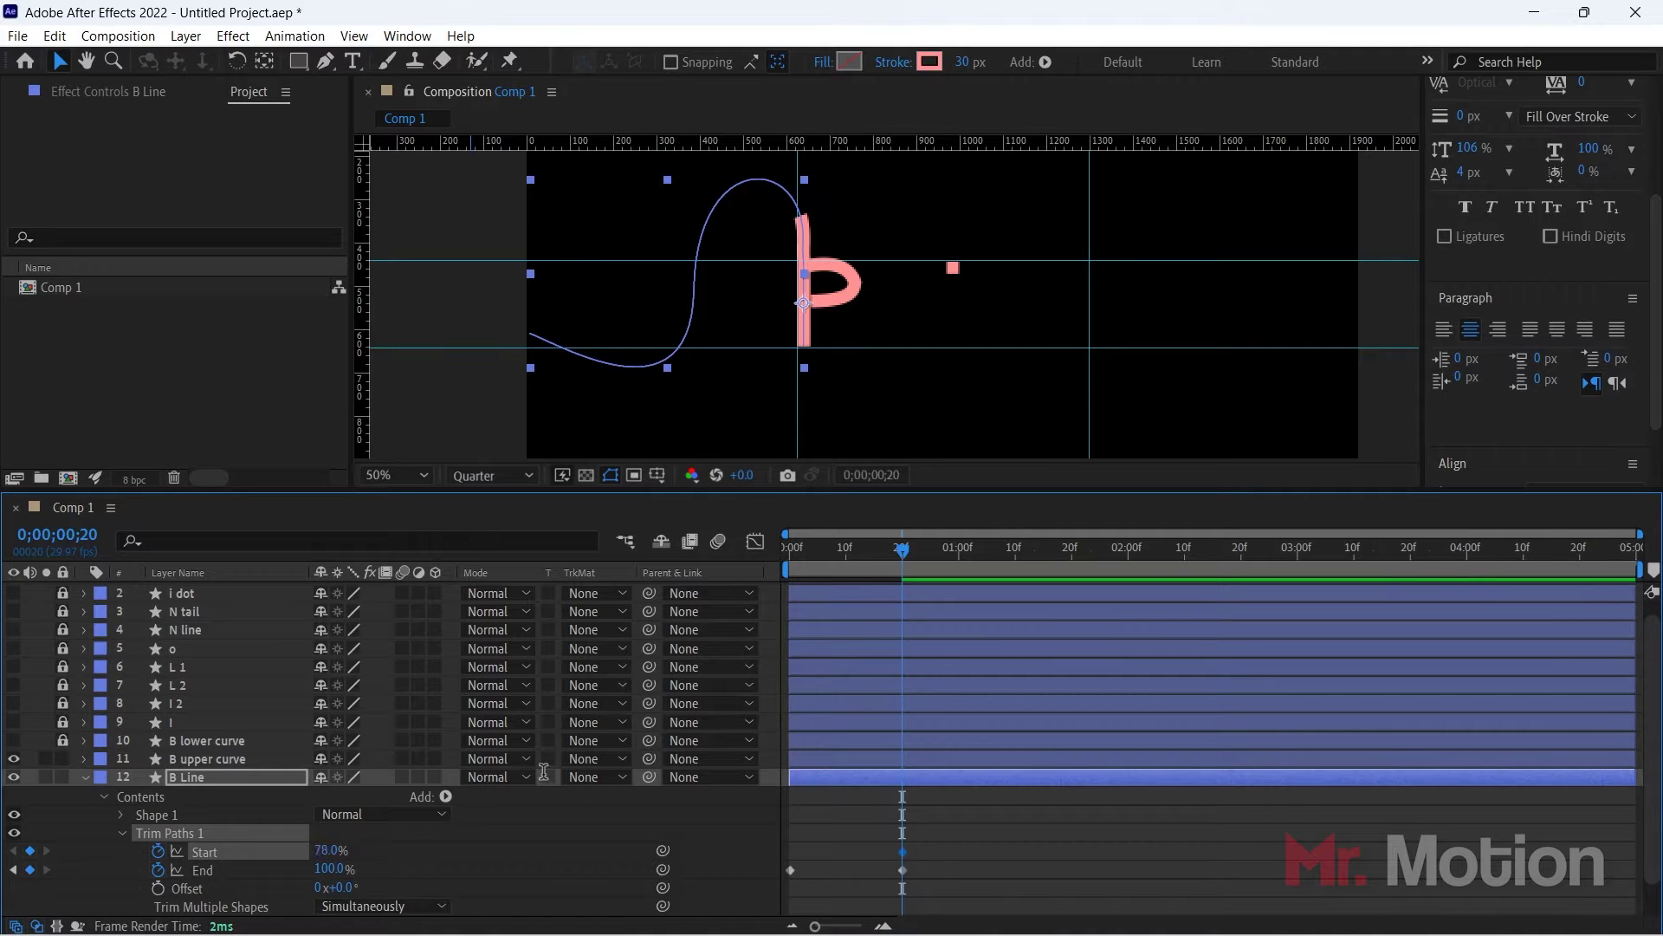
{"action": "type", "text": "85"}
{"action": "key", "text": "Return"}
{"action": "left_click", "coordinate": [350, 848]}
{"action": "type", "text": "86"}
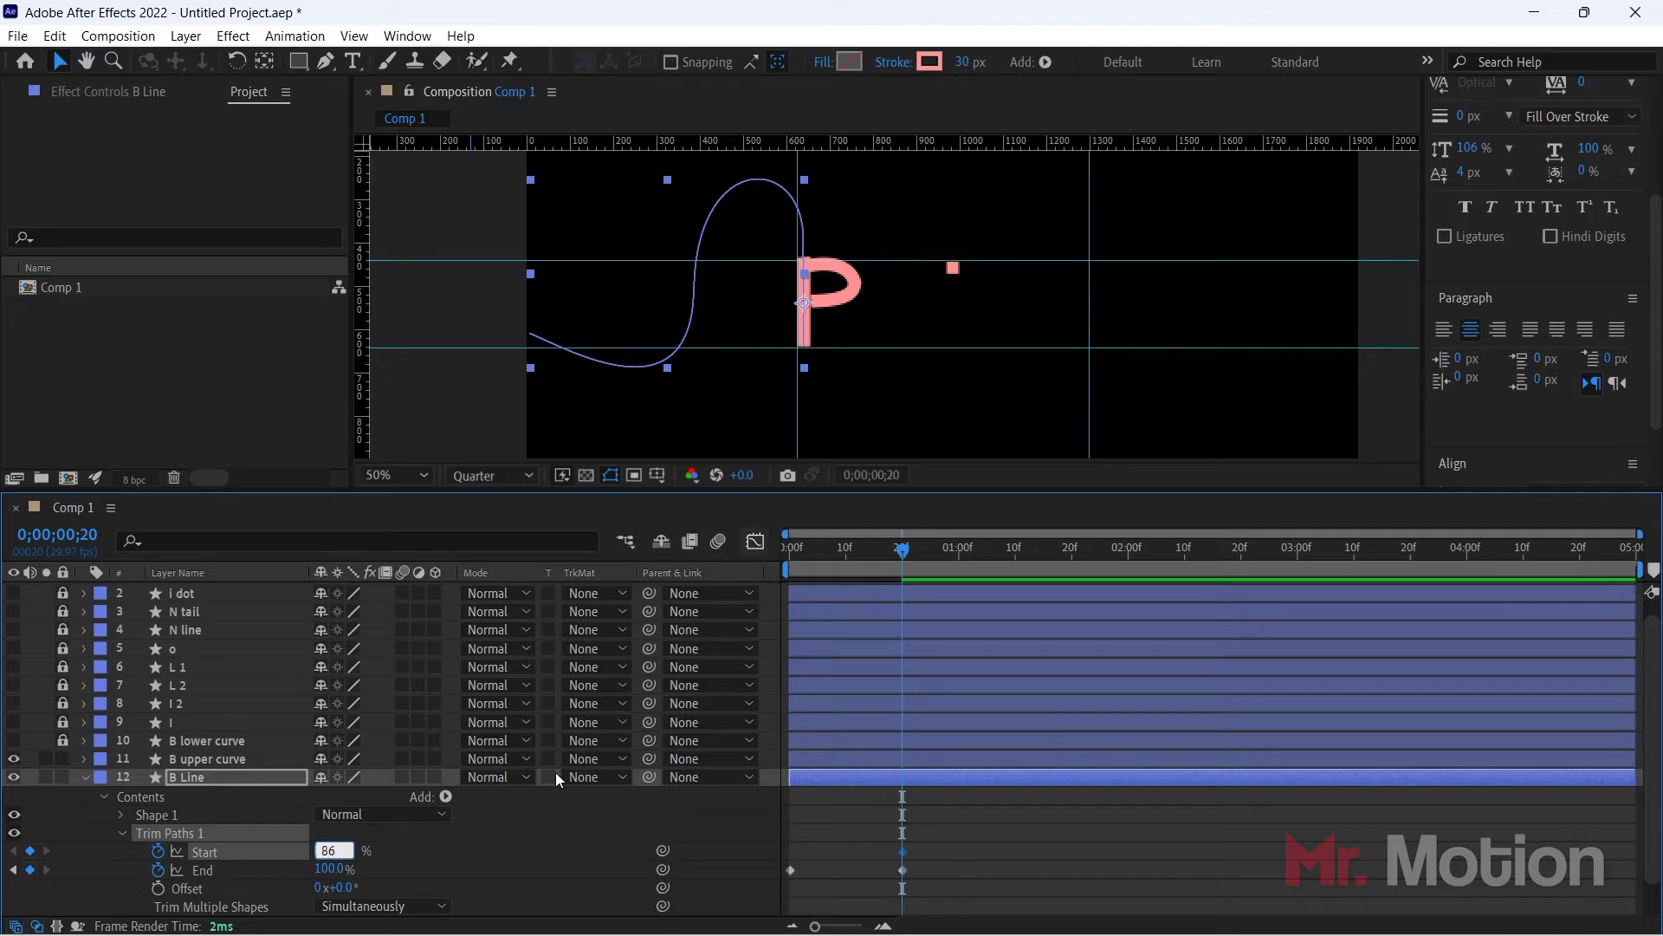
{"action": "key", "text": "Return"}
{"action": "left_click", "coordinate": [321, 851]}
{"action": "type", "text": "85.5"}
{"action": "key", "text": "Return"}
Step: Set B Line's Trim Paths Start to 0% at the first frame and preview the stroke animation
{"action": "left_click_drag", "start_coordinate": [908, 565], "coordinate": [679, 572]}
{"action": "mouse_move", "coordinate": [318, 851]}
{"action": "left_mouse_down"}
{"action": "mouse_move", "coordinate": [208, 849]}
{"action": "mouse_move", "coordinate": [391, 844]}
{"action": "left_mouse_up"}
{"action": "left_click_drag", "start_coordinate": [511, 835], "coordinate": [31, 837]}
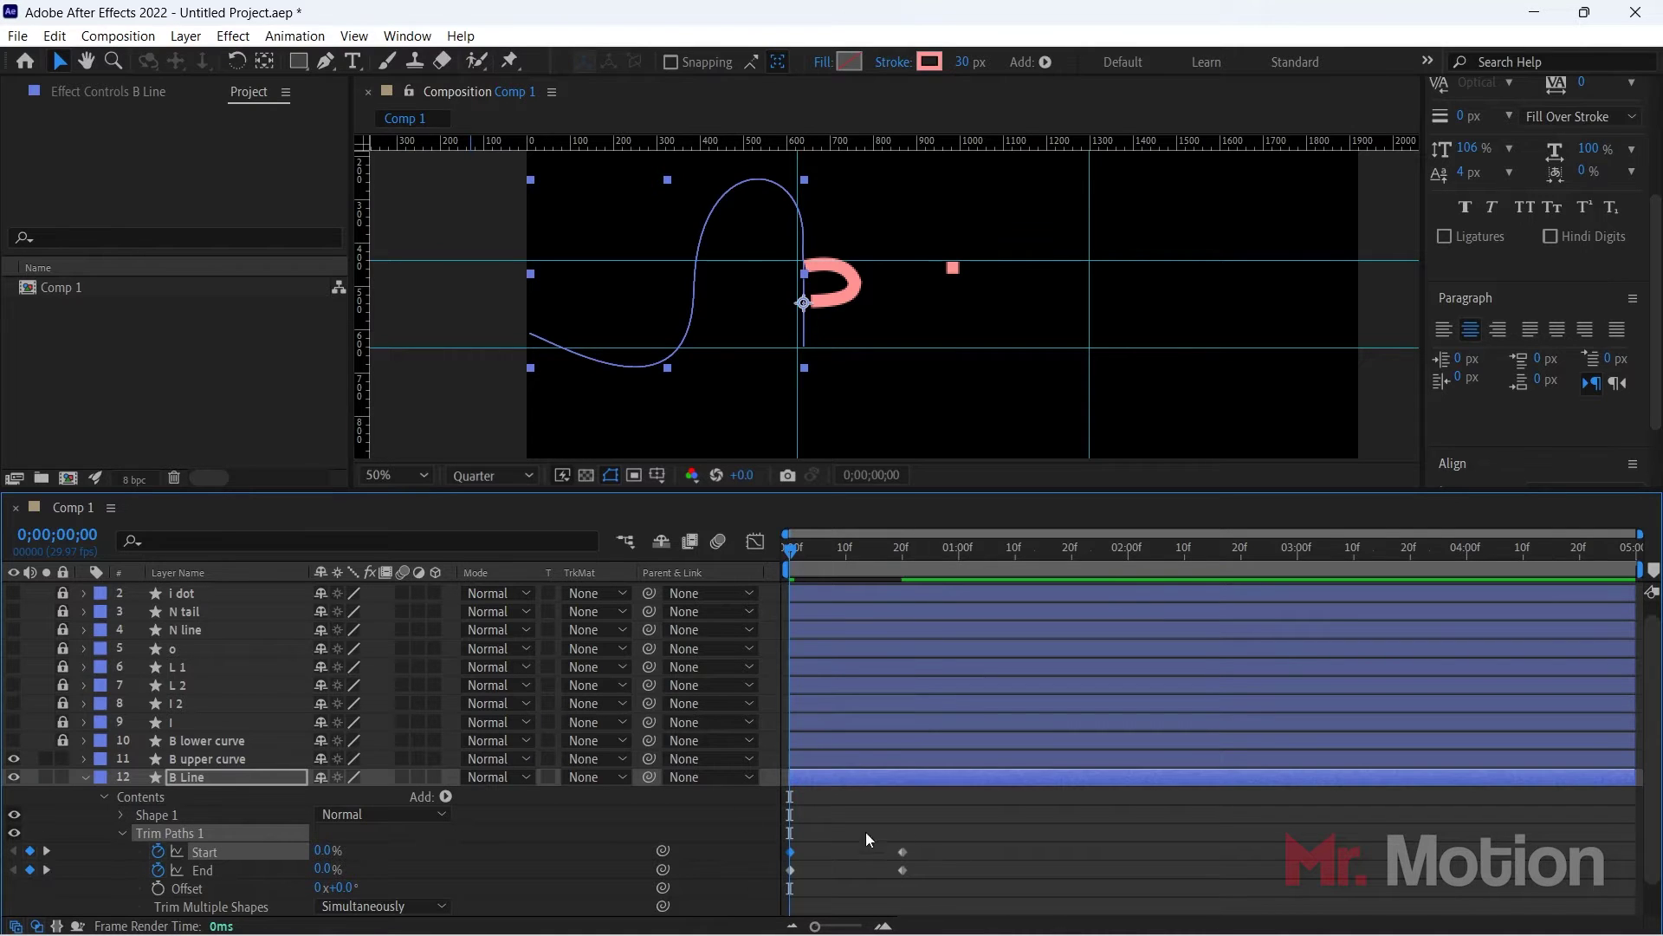
{"action": "left_click", "coordinate": [933, 842]}
{"action": "key", "text": "space"}
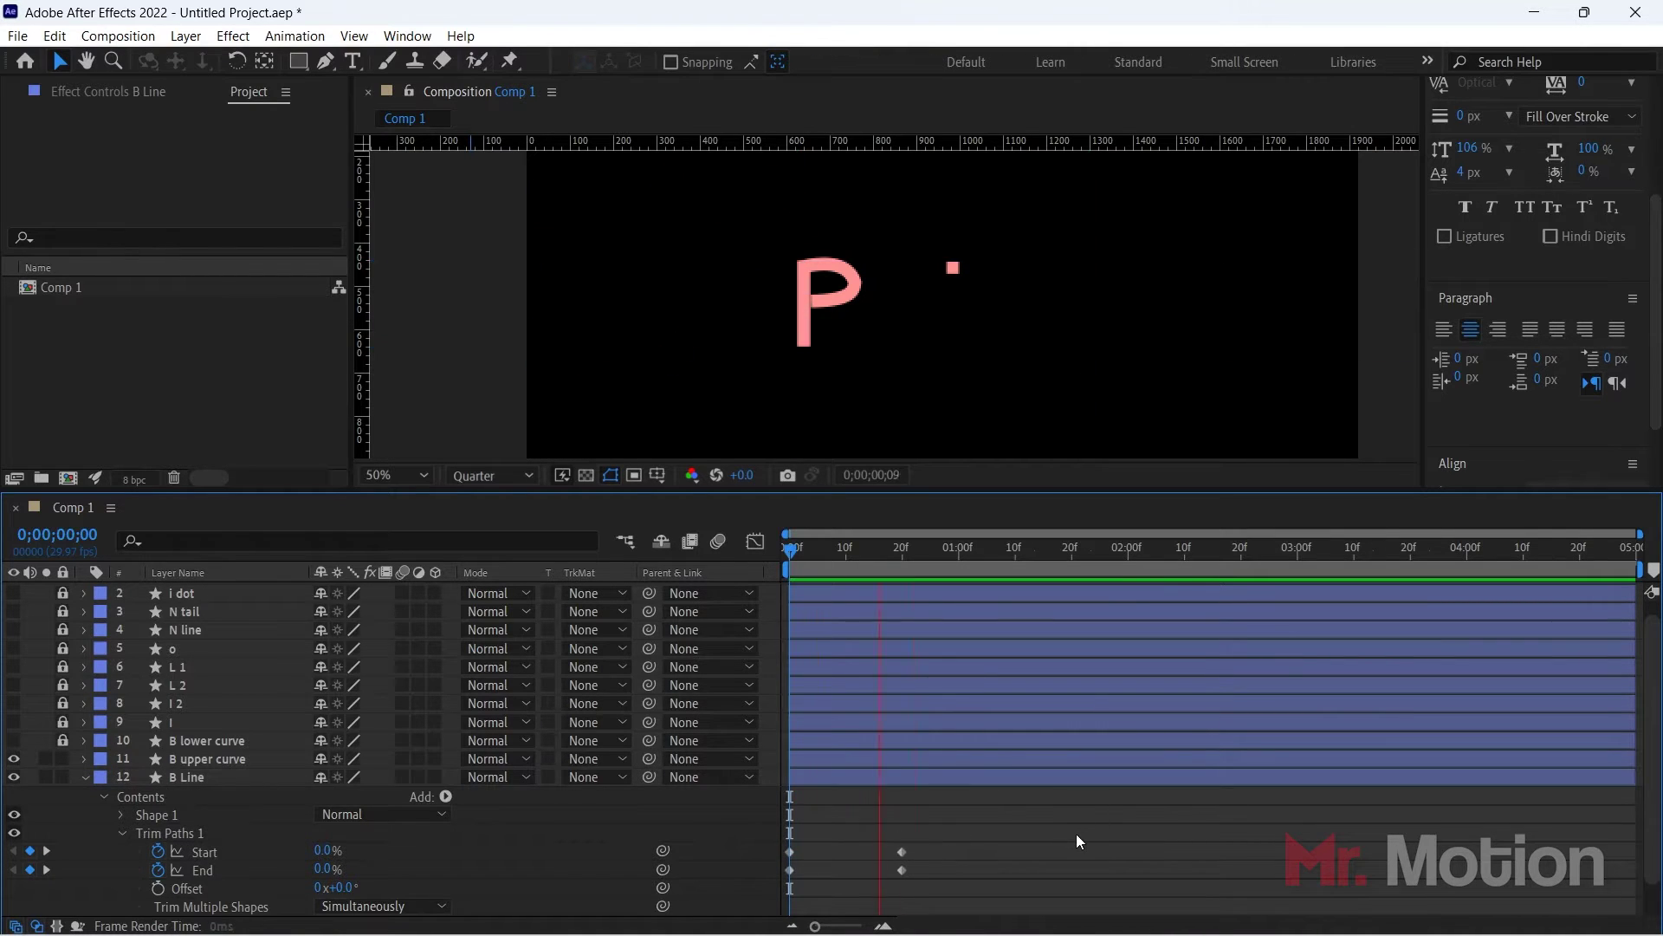
{"action": "key", "text": "space"}
{"action": "left_click_drag", "start_coordinate": [964, 550], "coordinate": [785, 551]}
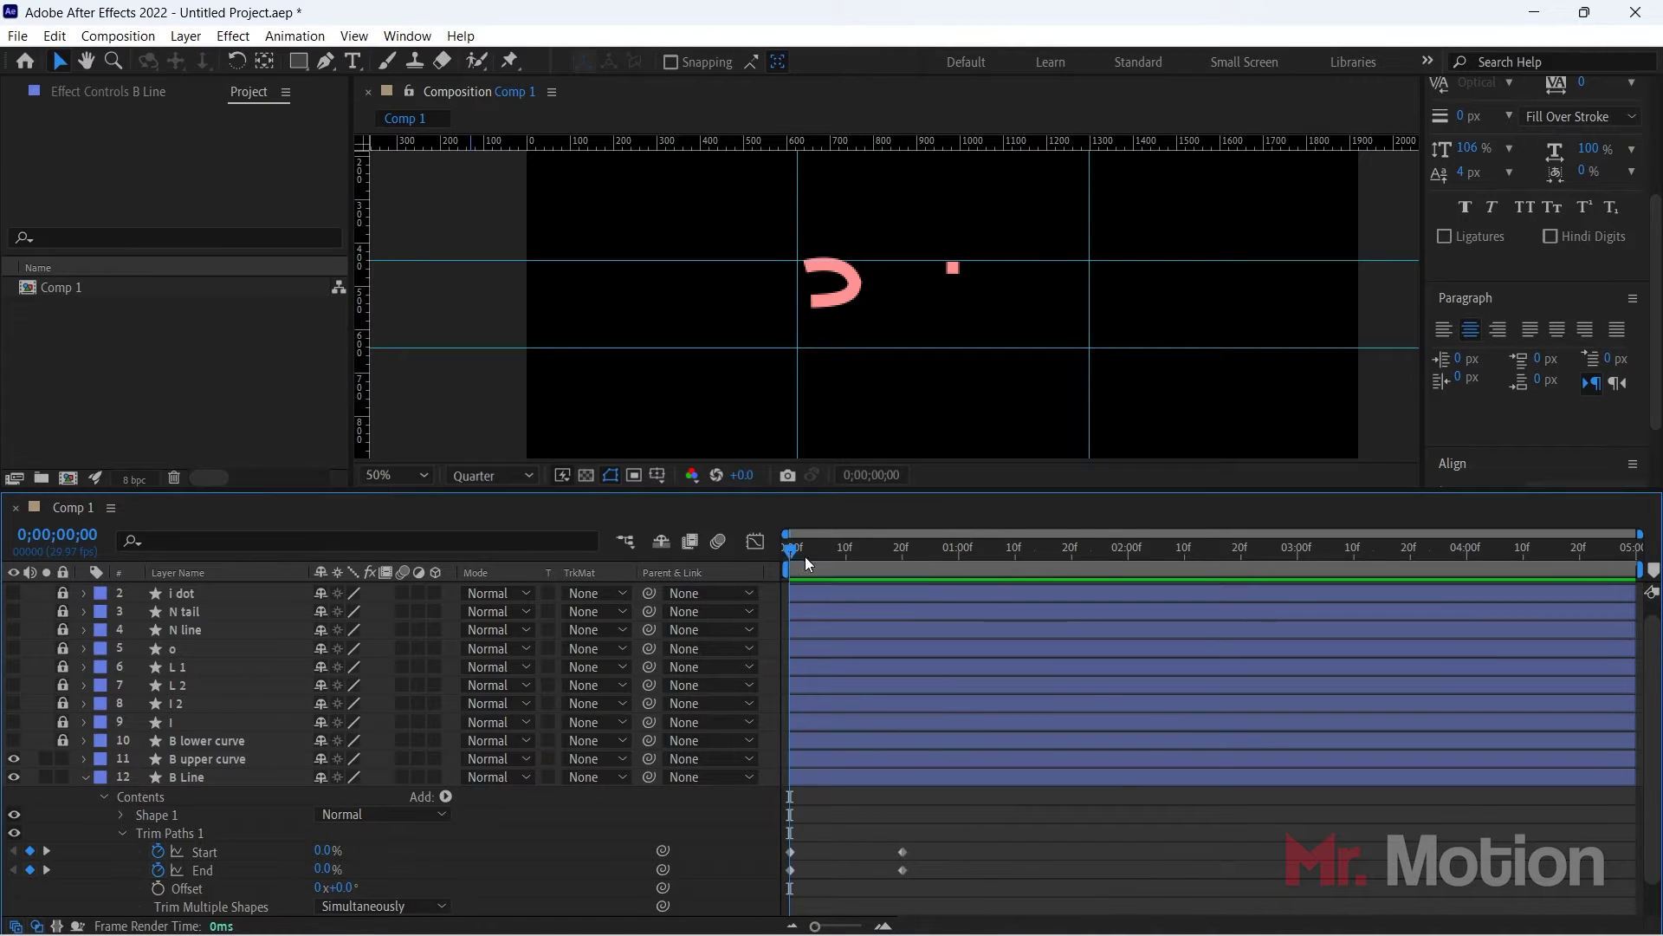
{"action": "key", "text": "space"}
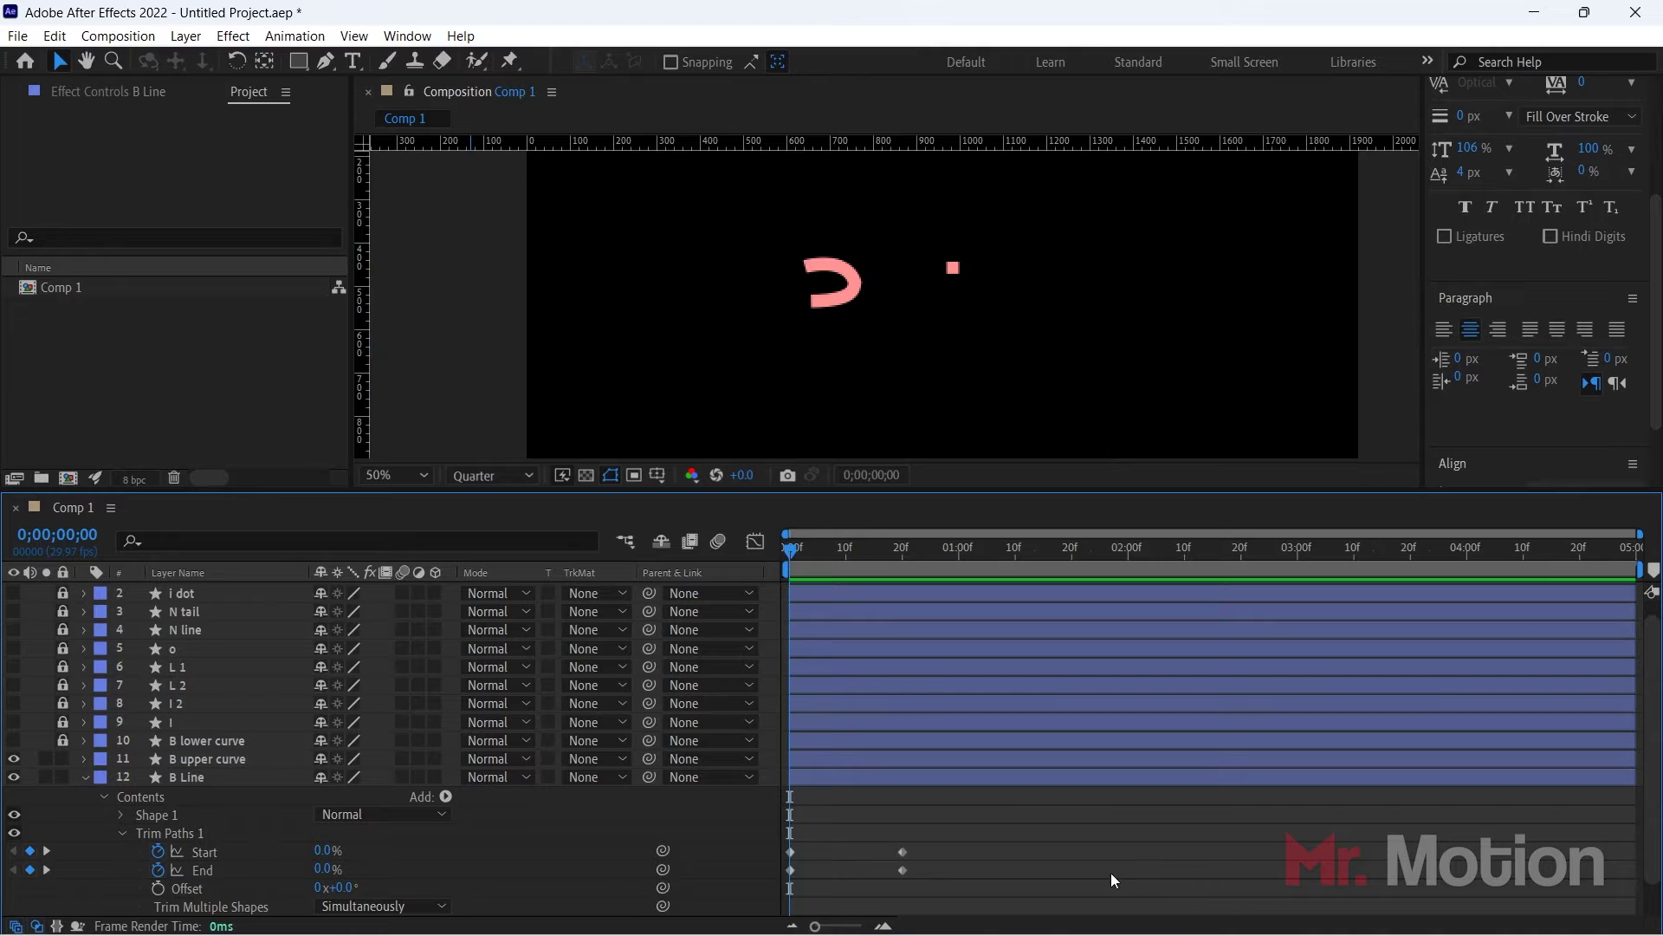
Step: Apply Easy Ease to all four Start and End keyframes of B Line and play the animation from the beginning
{"action": "left_click", "coordinate": [922, 842]}
{"action": "left_click_drag", "start_coordinate": [922, 839], "coordinate": [744, 882]}
{"action": "left_click_drag", "start_coordinate": [981, 549], "coordinate": [787, 549]}
{"action": "key", "text": "space"}
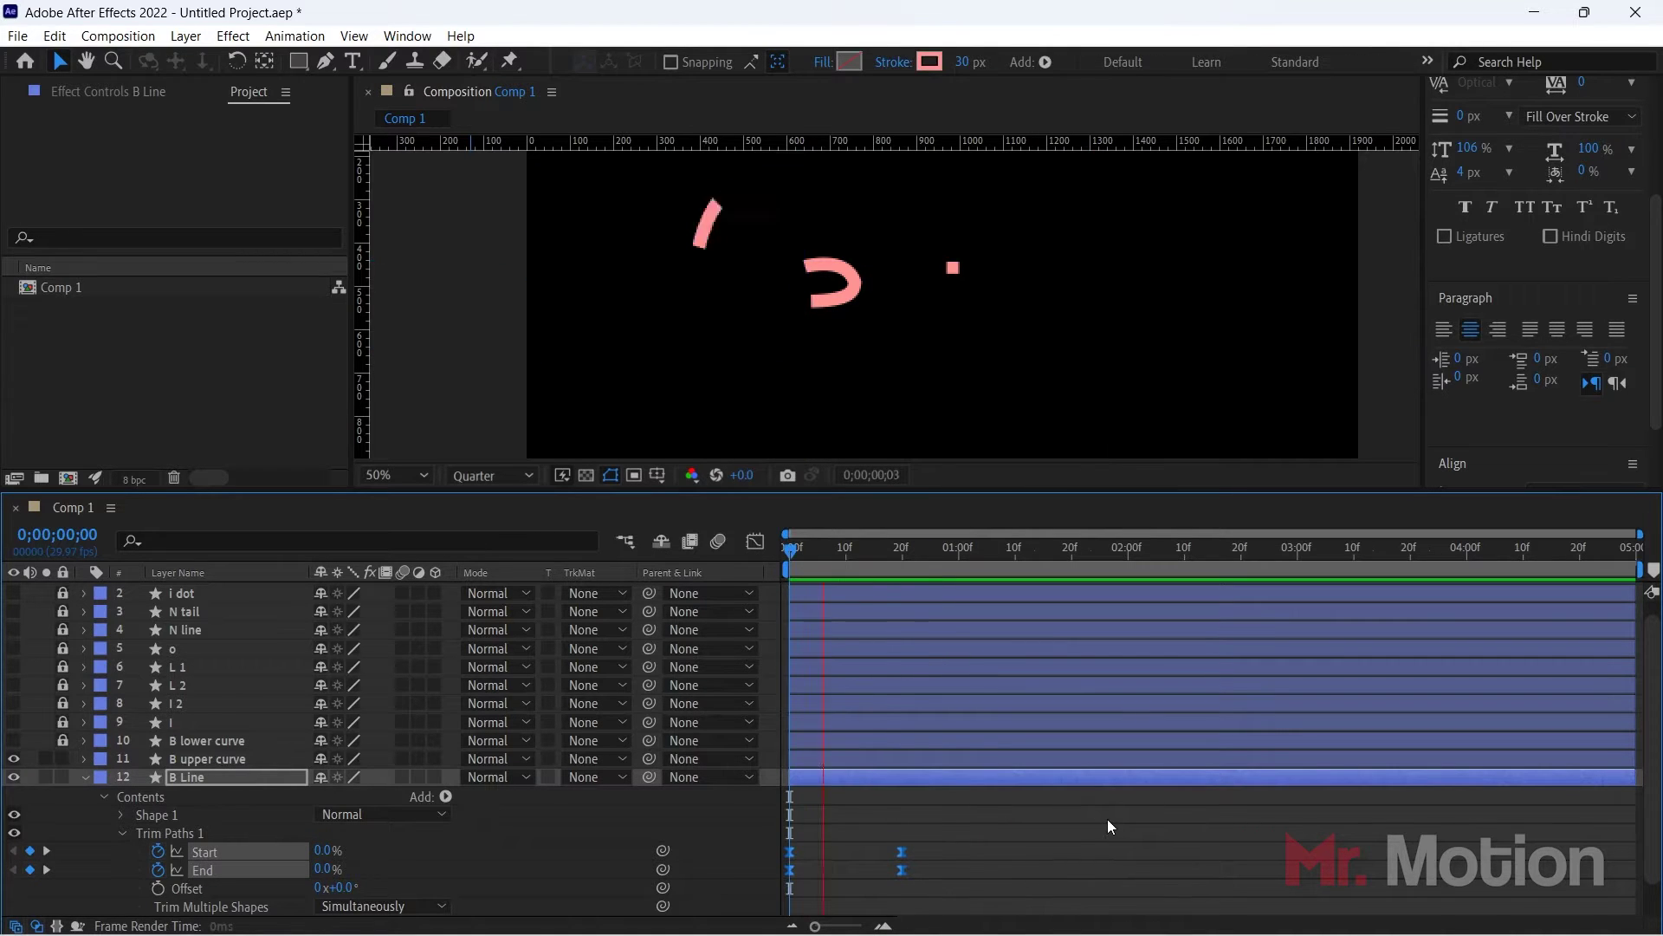
Step: Delay both B Line Start keyframes by about 4 frames relative to the End keyframes and preview the result
{"action": "left_click", "coordinate": [1095, 819]}
{"action": "left_click_drag", "start_coordinate": [927, 836], "coordinate": [830, 845]}
{"action": "key", "text": "space"}
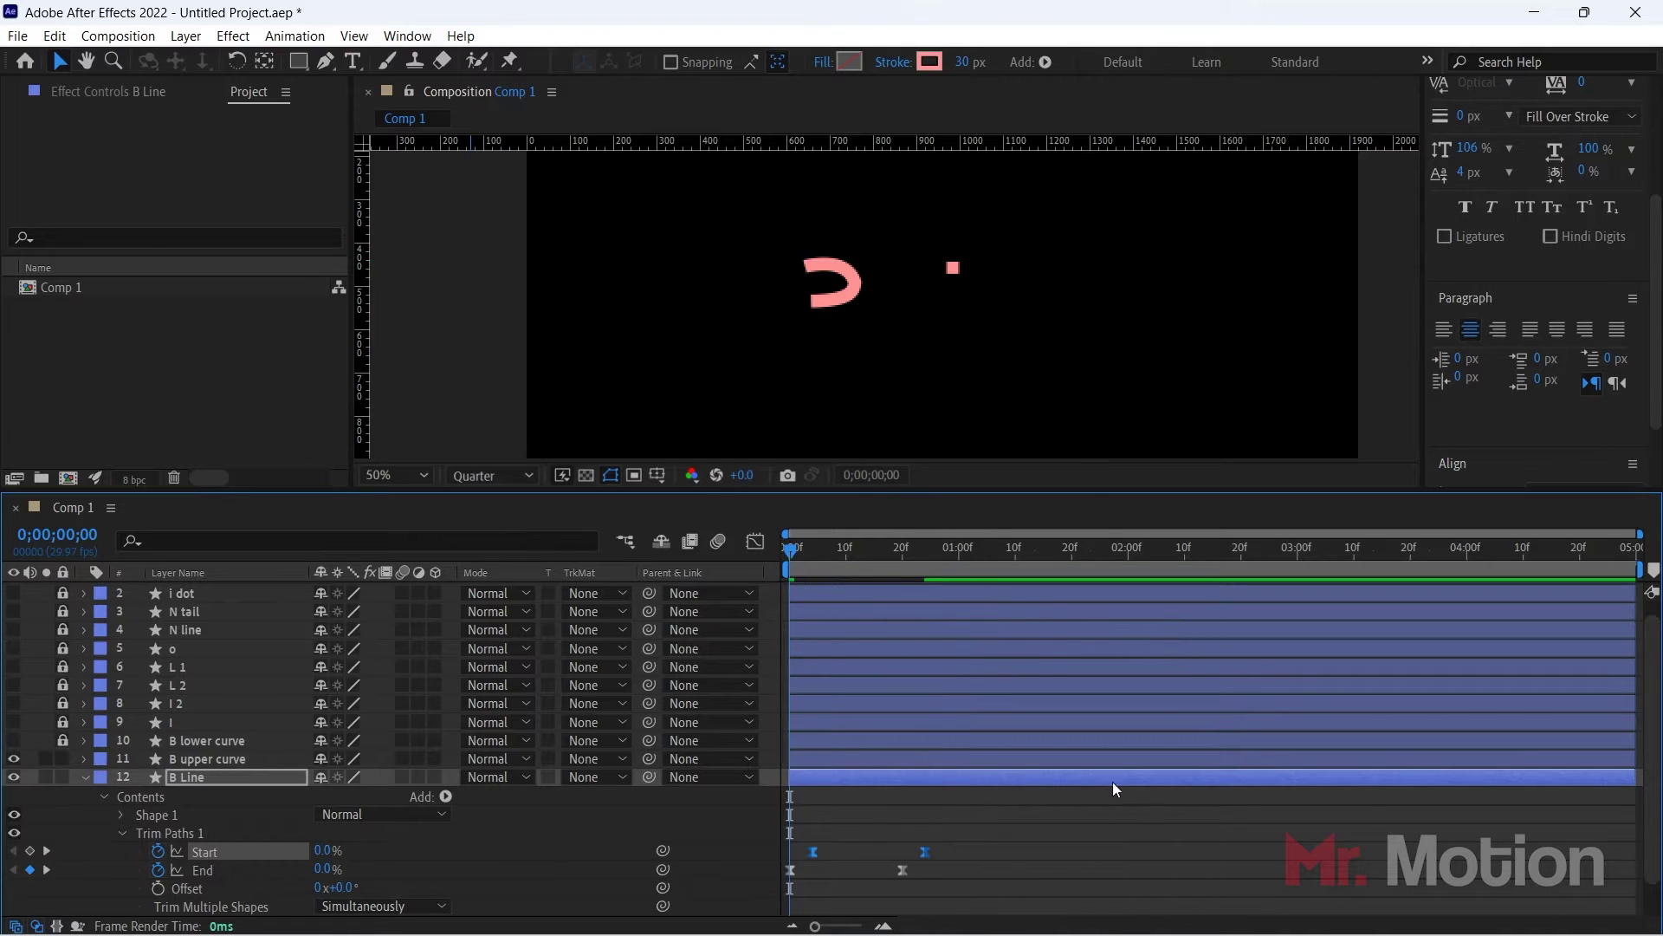
{"action": "key", "text": "space"}
{"action": "key", "text": "space"}
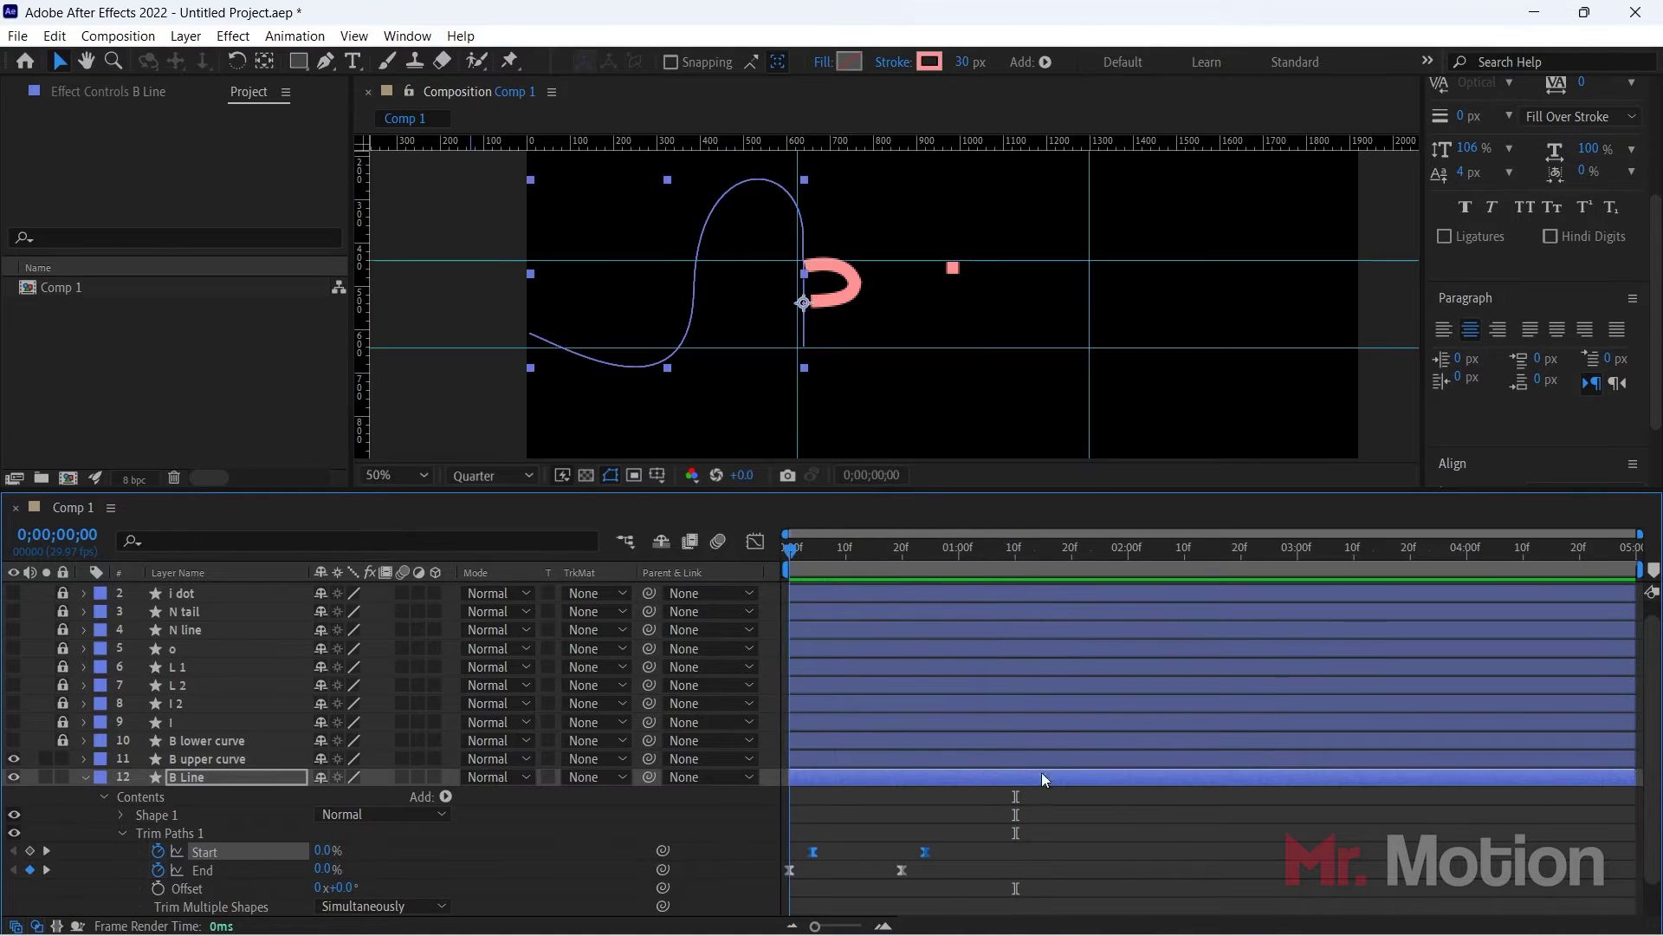
Step: Review the offset B Line stroke animation and collapse the layer's properties
{"action": "left_click", "coordinate": [996, 550]}
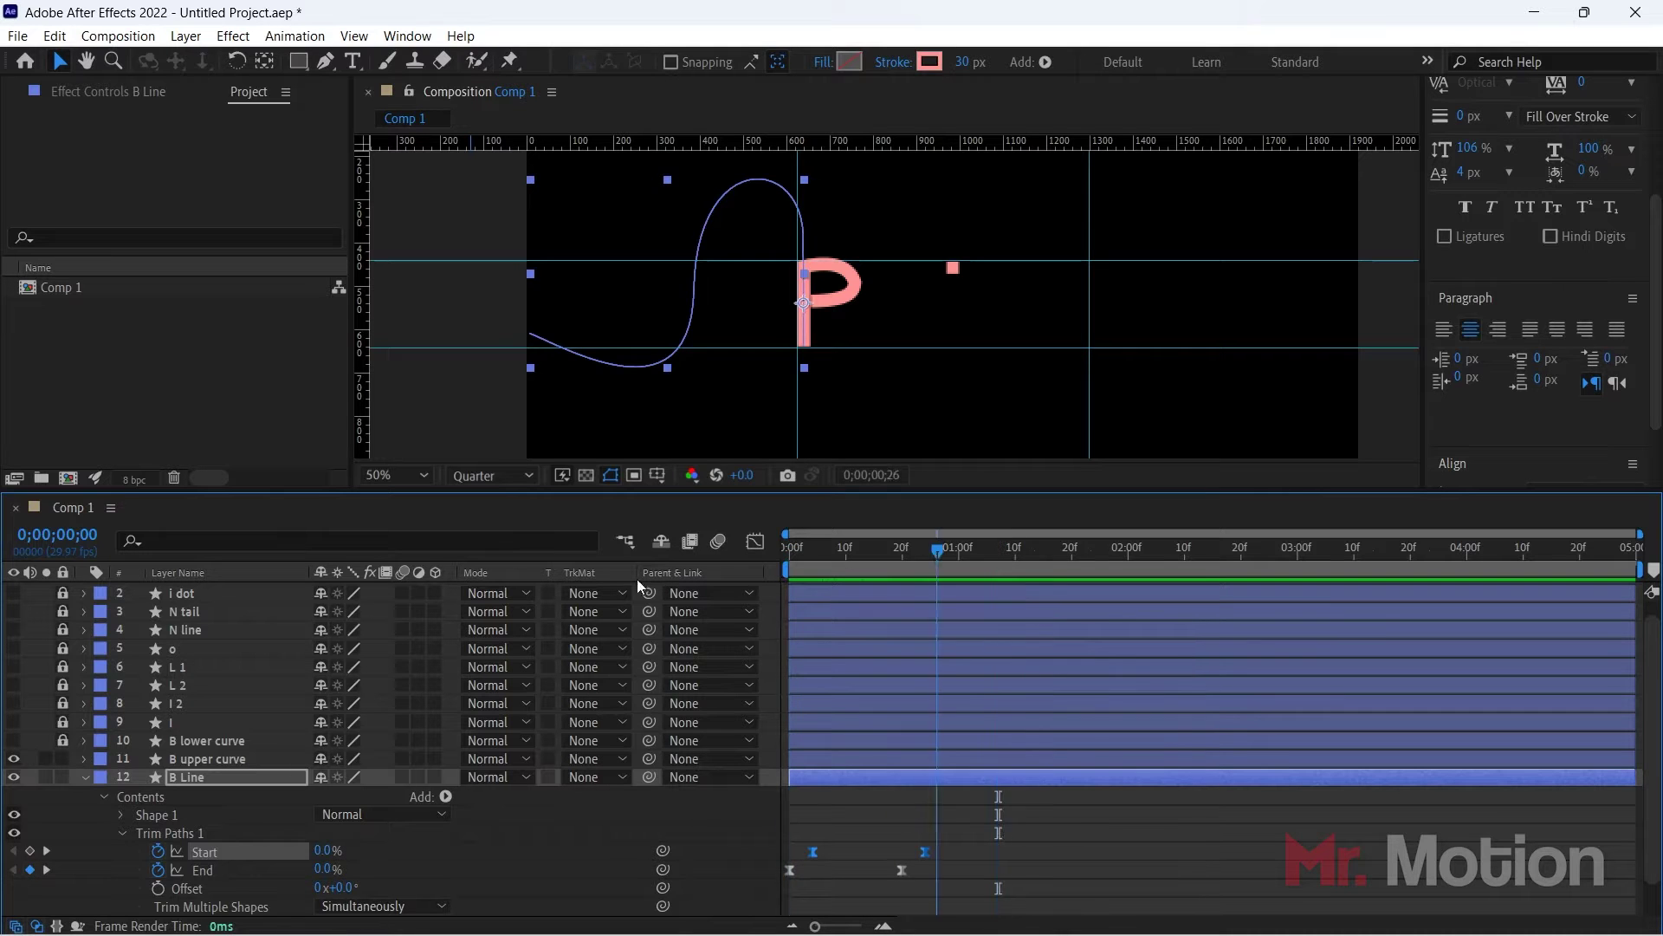
{"action": "key", "text": "space"}
{"action": "left_click", "coordinate": [1144, 804]}
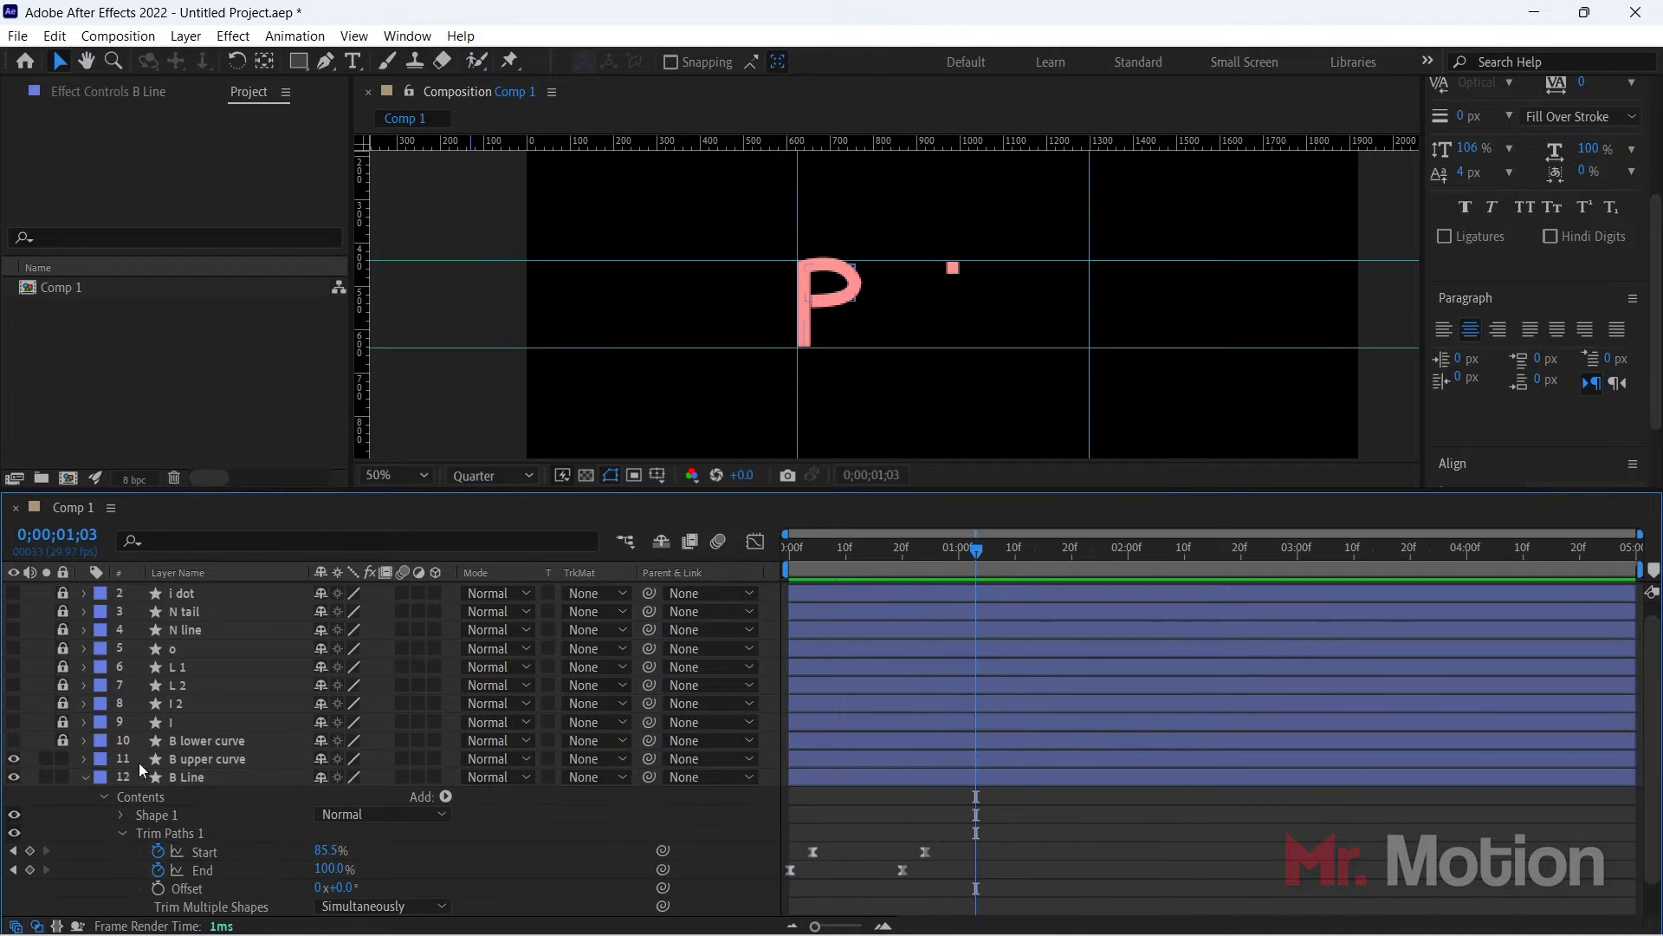
{"action": "left_click", "coordinate": [84, 776]}
{"action": "left_click", "coordinate": [243, 794]}
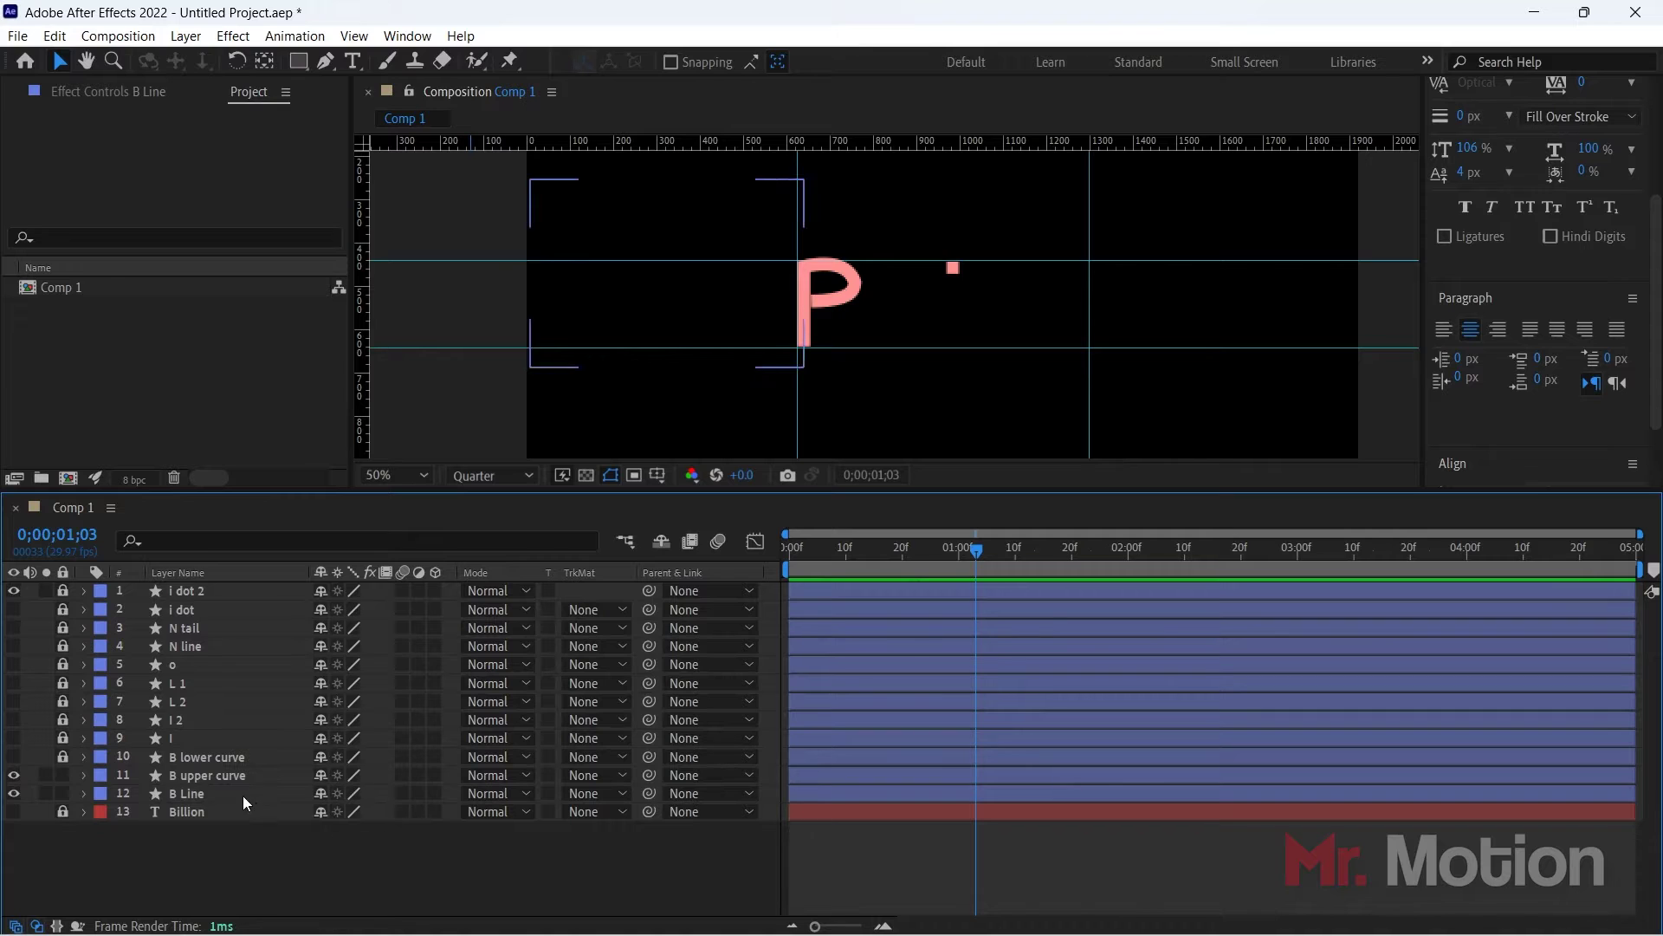
{"action": "key", "text": "space"}
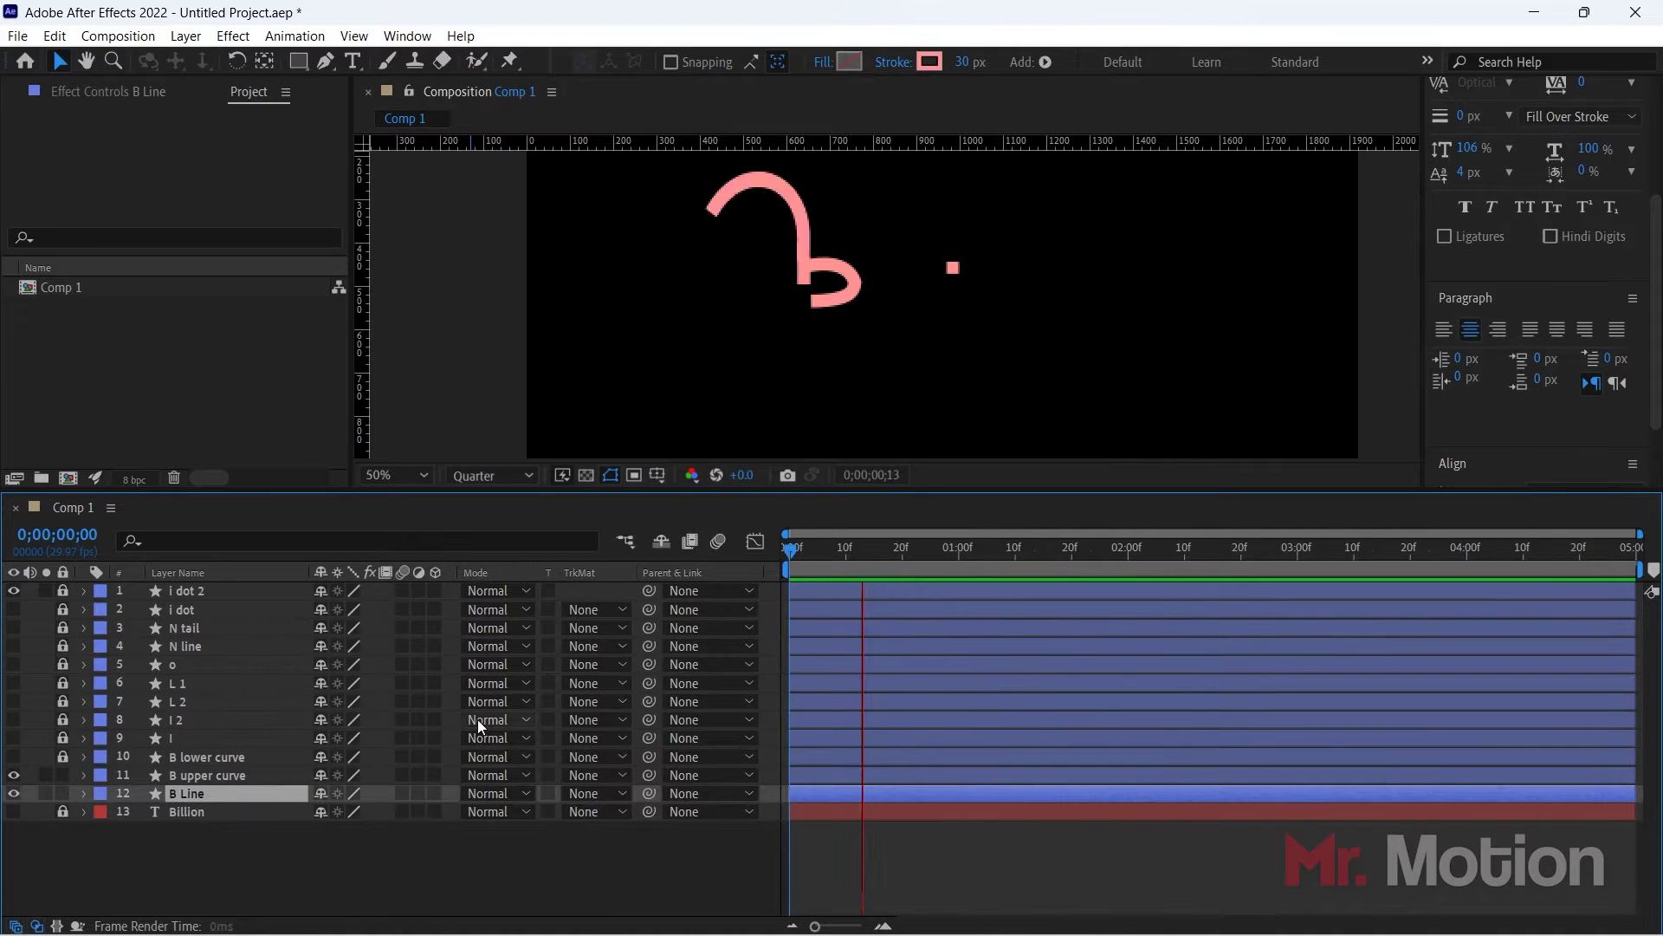
{"action": "left_click", "coordinate": [815, 792]}
Step: Show the B lower curve layer and add Trim Paths to the B upper curve layer
{"action": "left_click", "coordinate": [813, 776]}
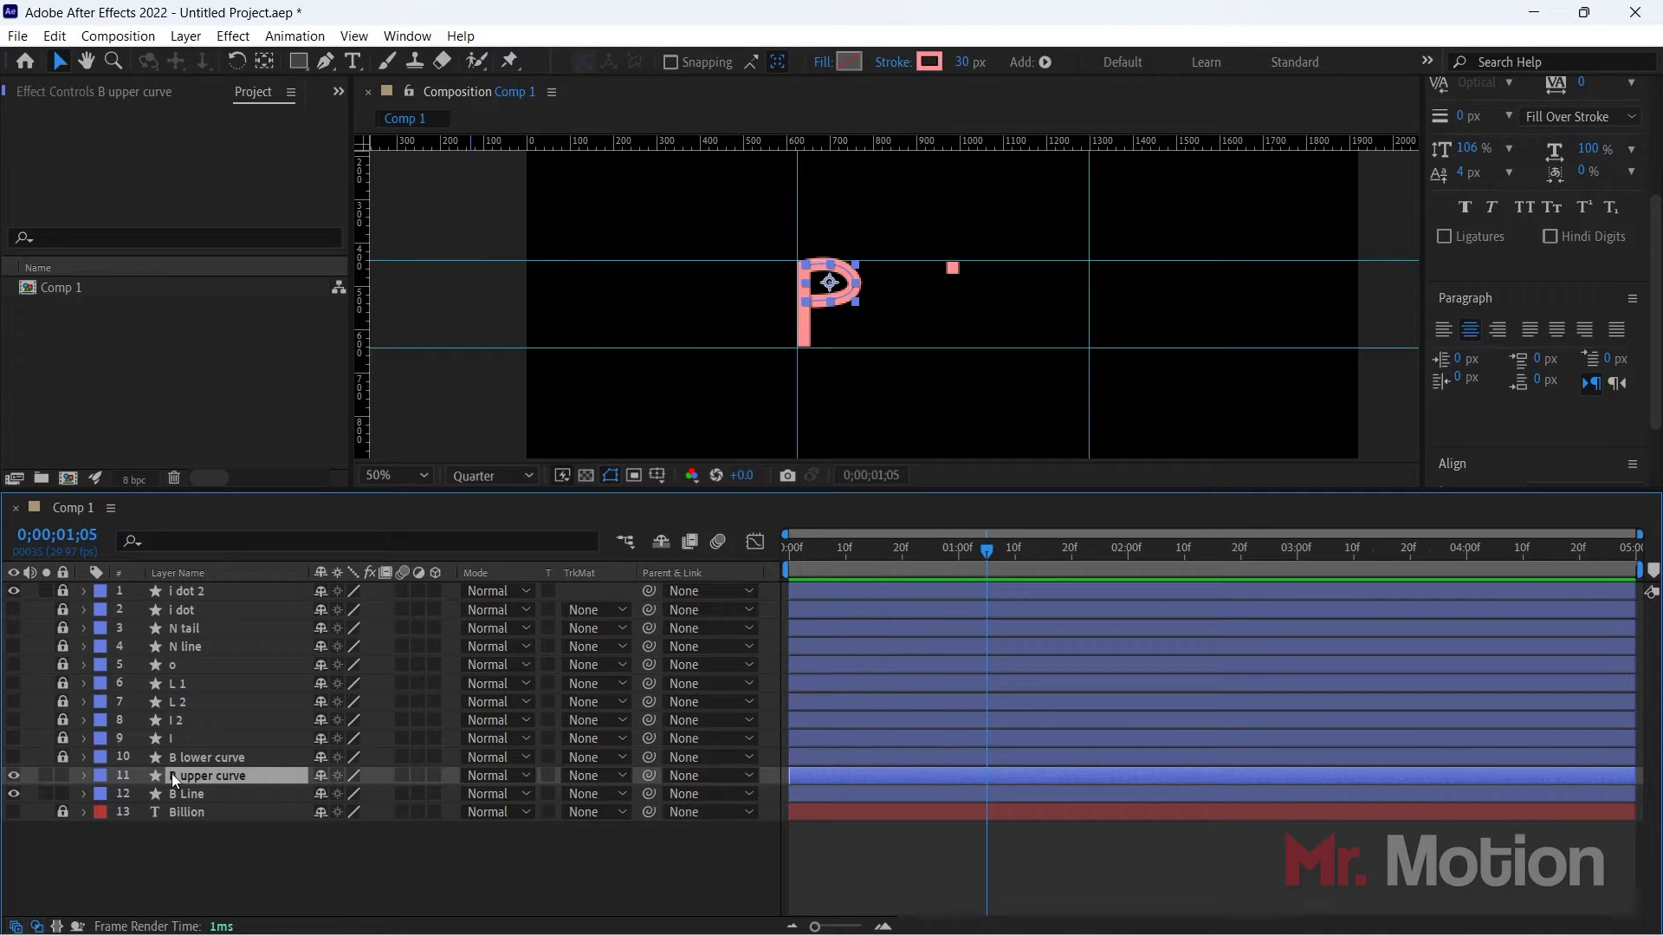
{"action": "left_click", "coordinate": [13, 756]}
{"action": "left_click", "coordinate": [84, 774]}
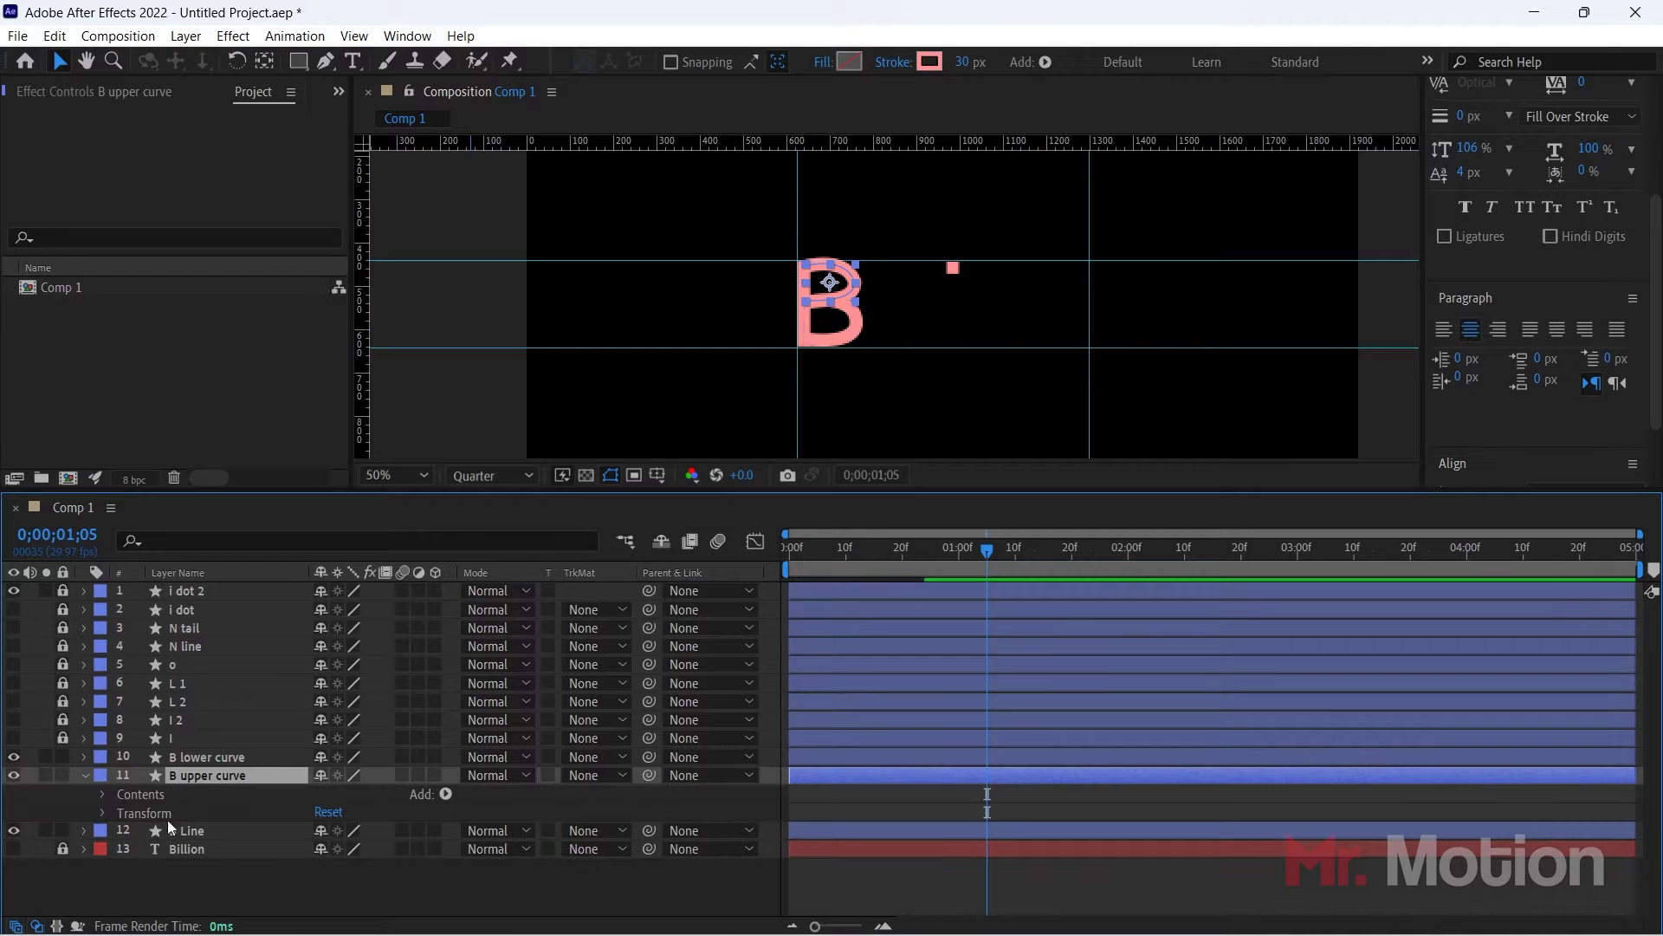
{"action": "left_click", "coordinate": [445, 793]}
{"action": "left_click", "coordinate": [485, 628]}
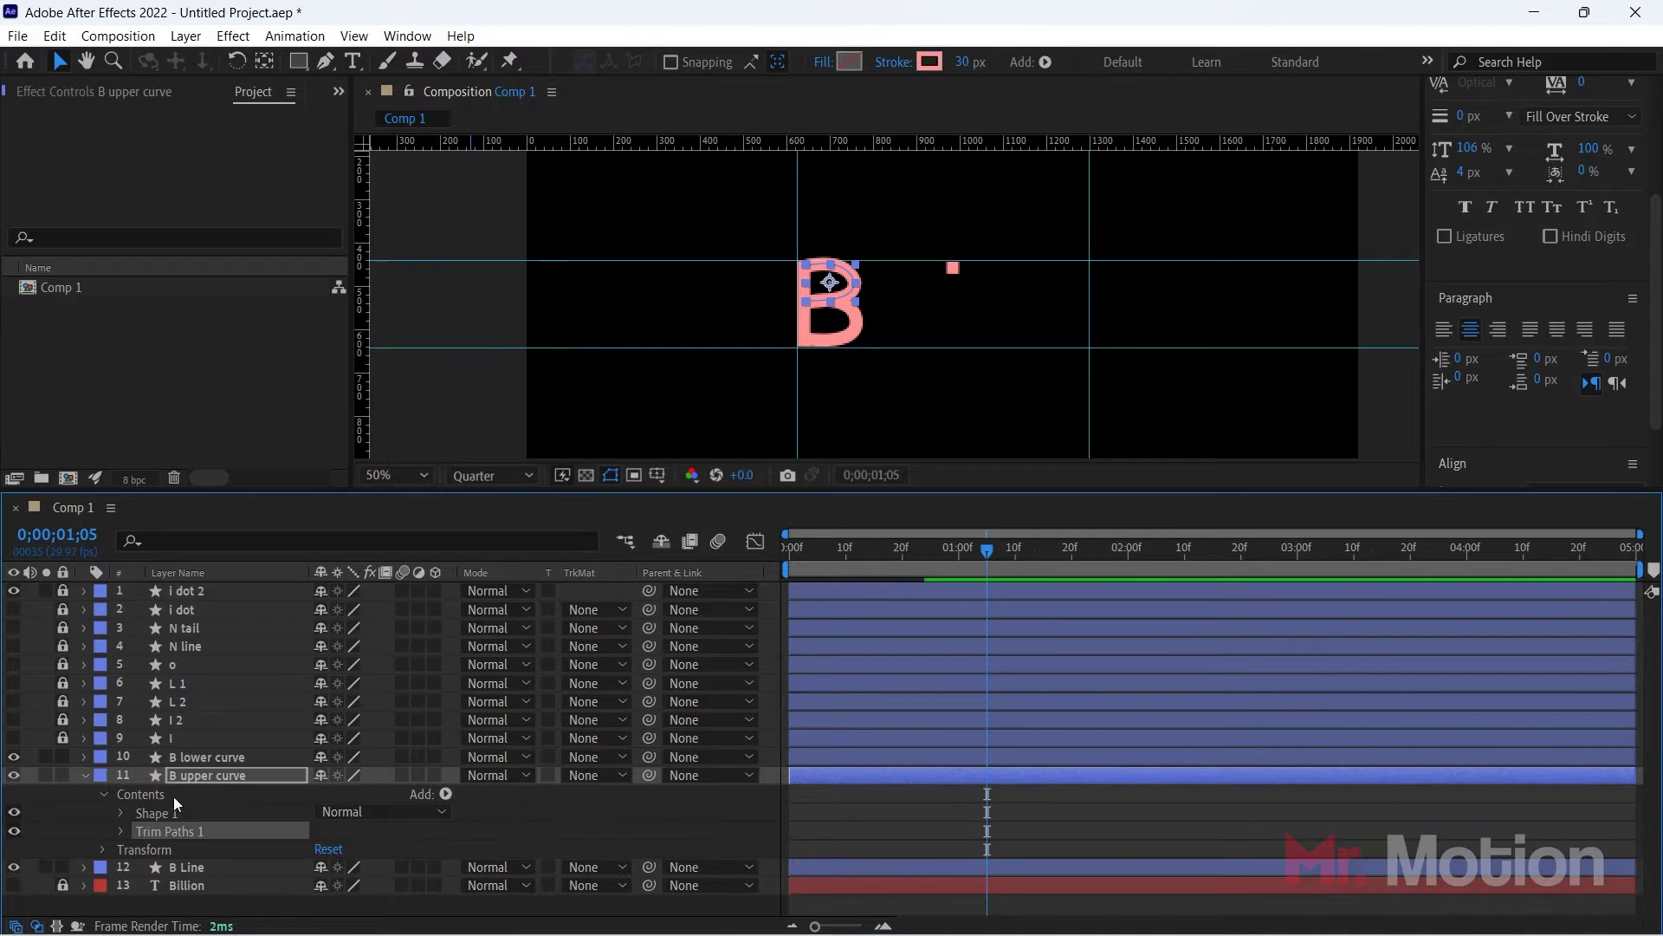
Step: Try keyframing B upper curve's trim over the first 20 frames, with Start from 100% to 0% and End from 0% to 100%
{"action": "left_click_drag", "start_coordinate": [991, 548], "coordinate": [688, 553]}
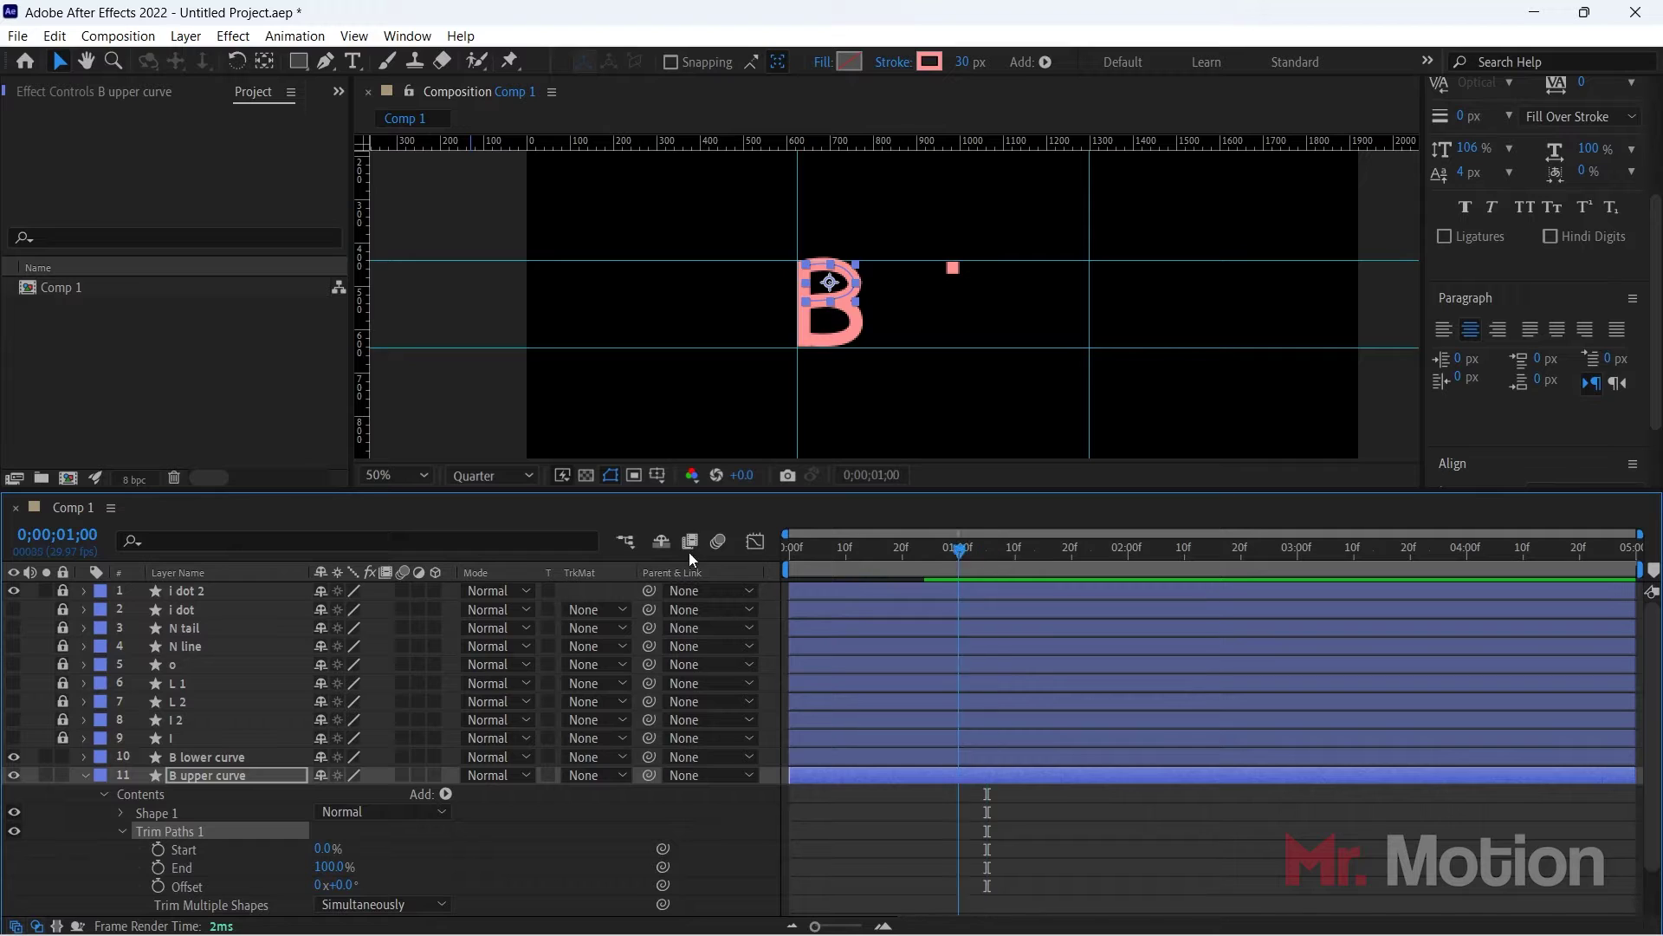
{"action": "left_click", "coordinate": [157, 866]}
{"action": "left_click", "coordinate": [158, 849]}
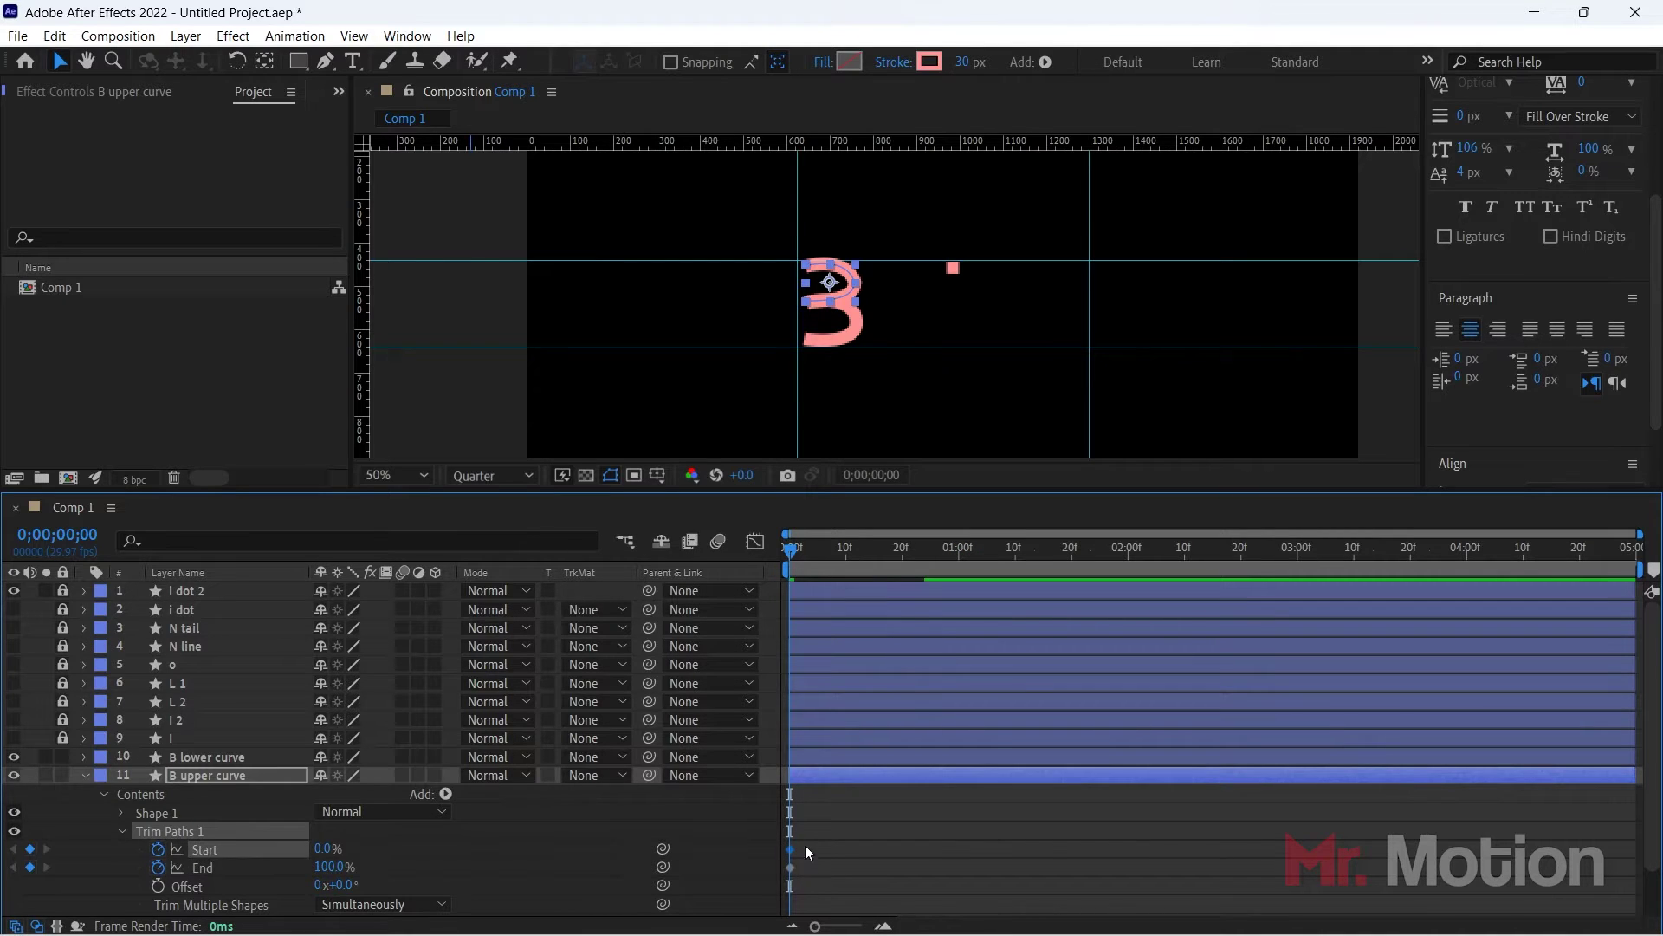
{"action": "left_click_drag", "start_coordinate": [804, 844], "coordinate": [902, 857]}
{"action": "left_click_drag", "start_coordinate": [329, 866], "coordinate": [162, 865]}
{"action": "left_click_drag", "start_coordinate": [322, 848], "coordinate": [566, 843]}
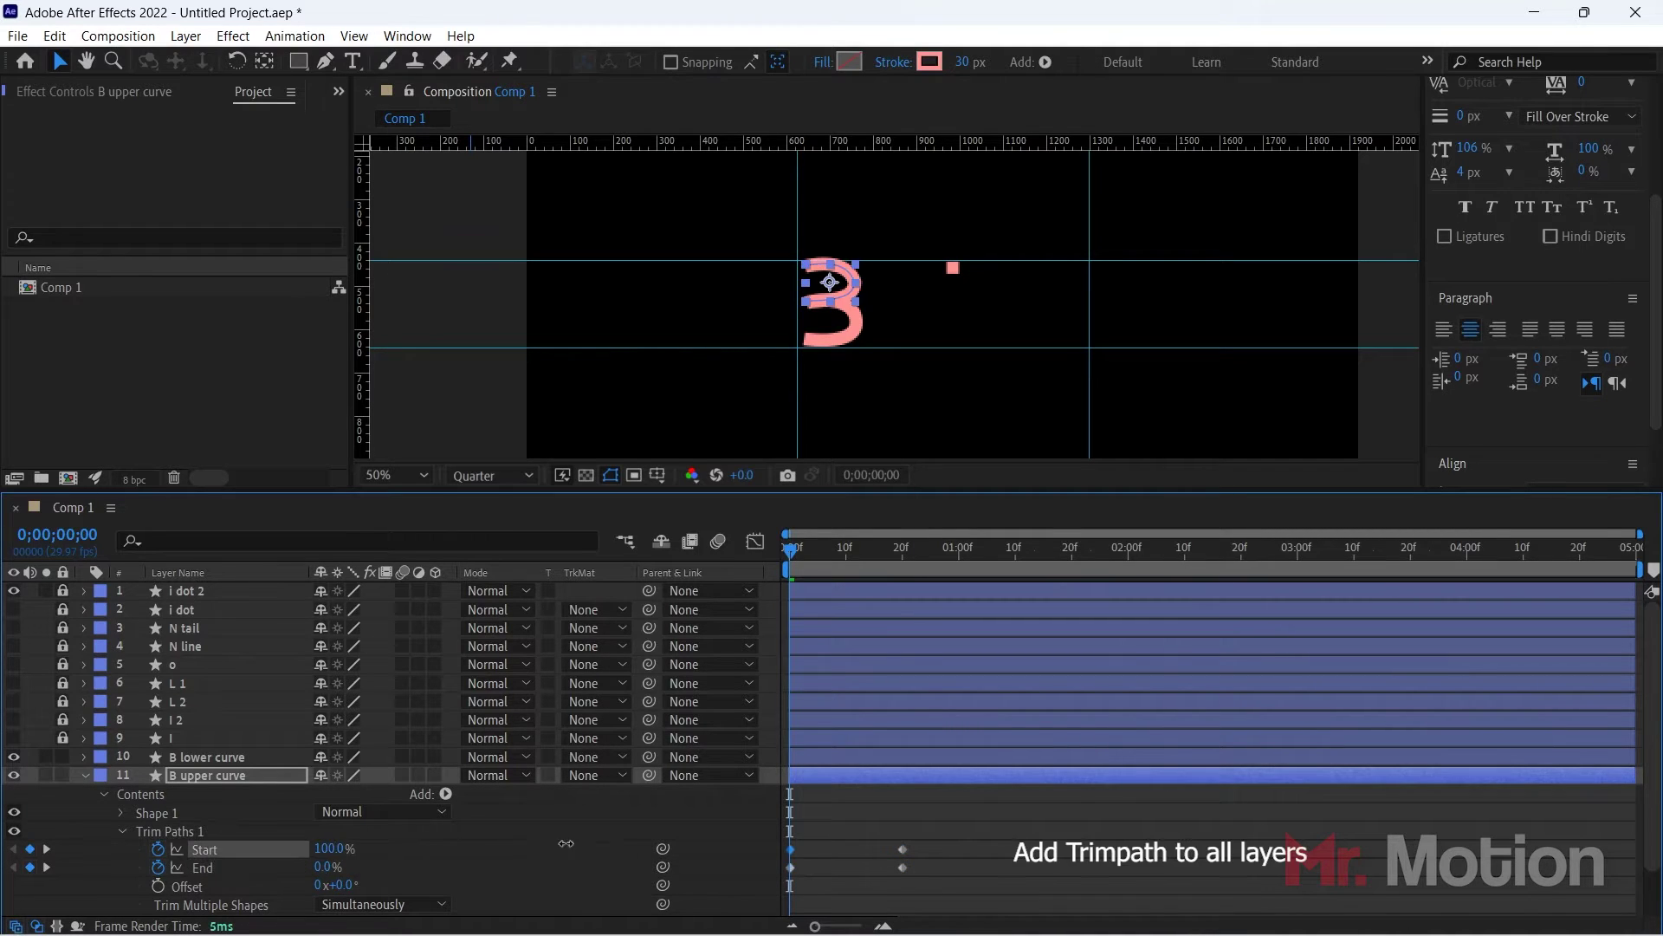
Step: Preview the B upper curve animation together with the B Line stroke from the first frame
{"action": "key", "text": "space"}
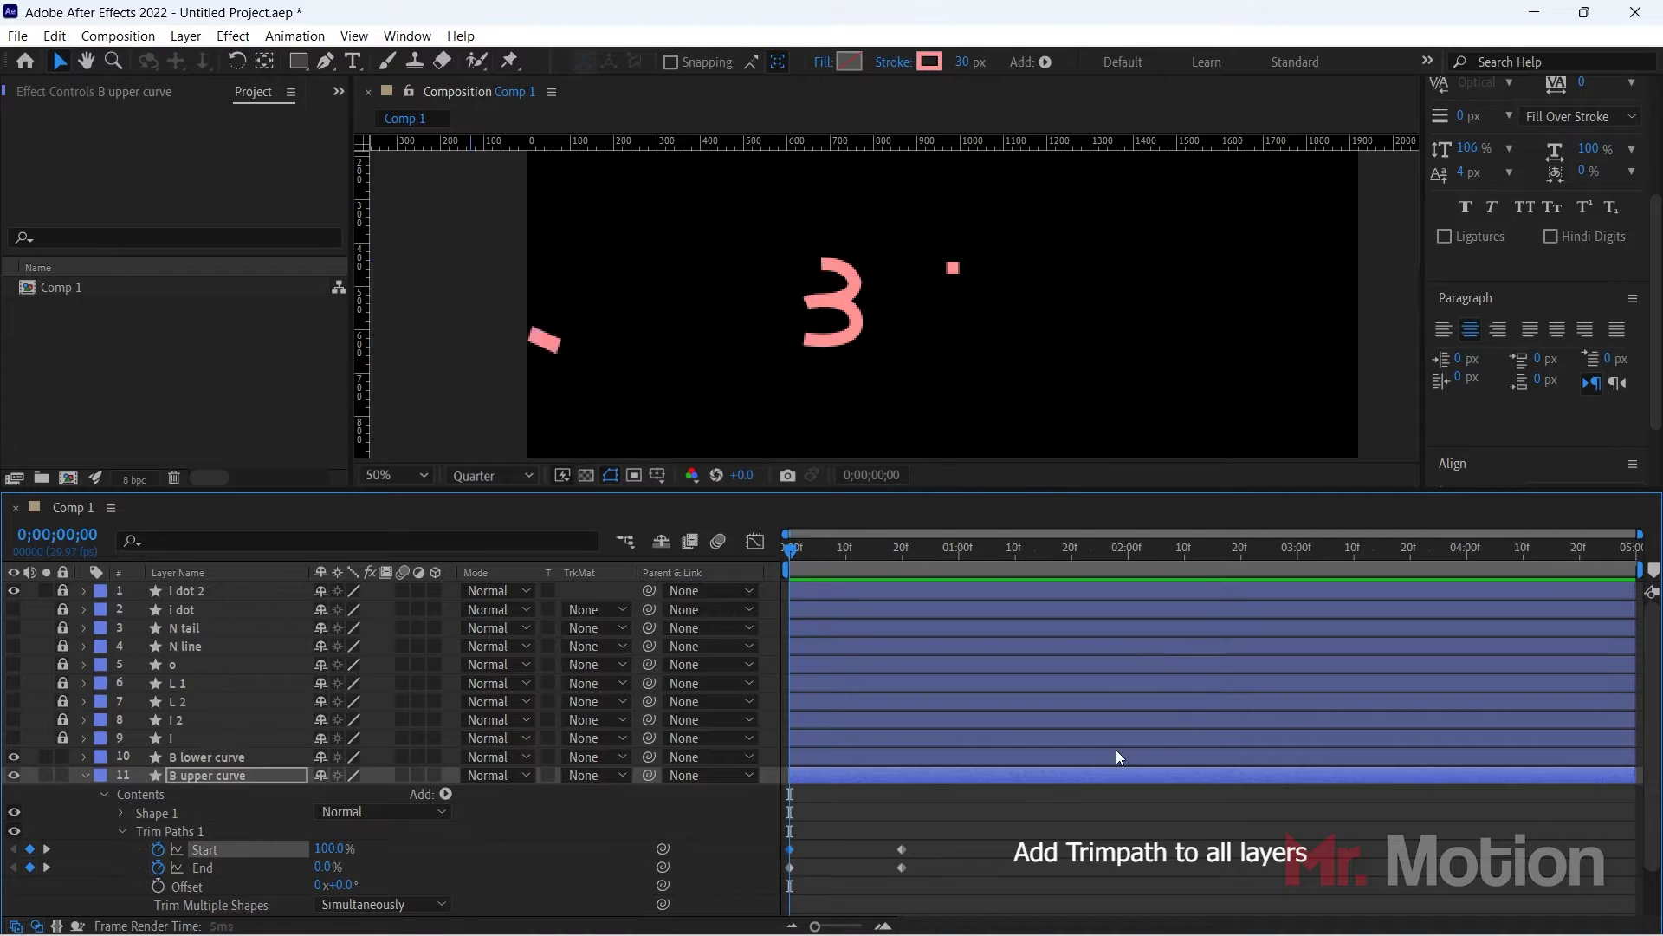
{"action": "left_click", "coordinate": [987, 565]}
{"action": "left_click_drag", "start_coordinate": [987, 562], "coordinate": [786, 562]}
{"action": "key", "text": "space"}
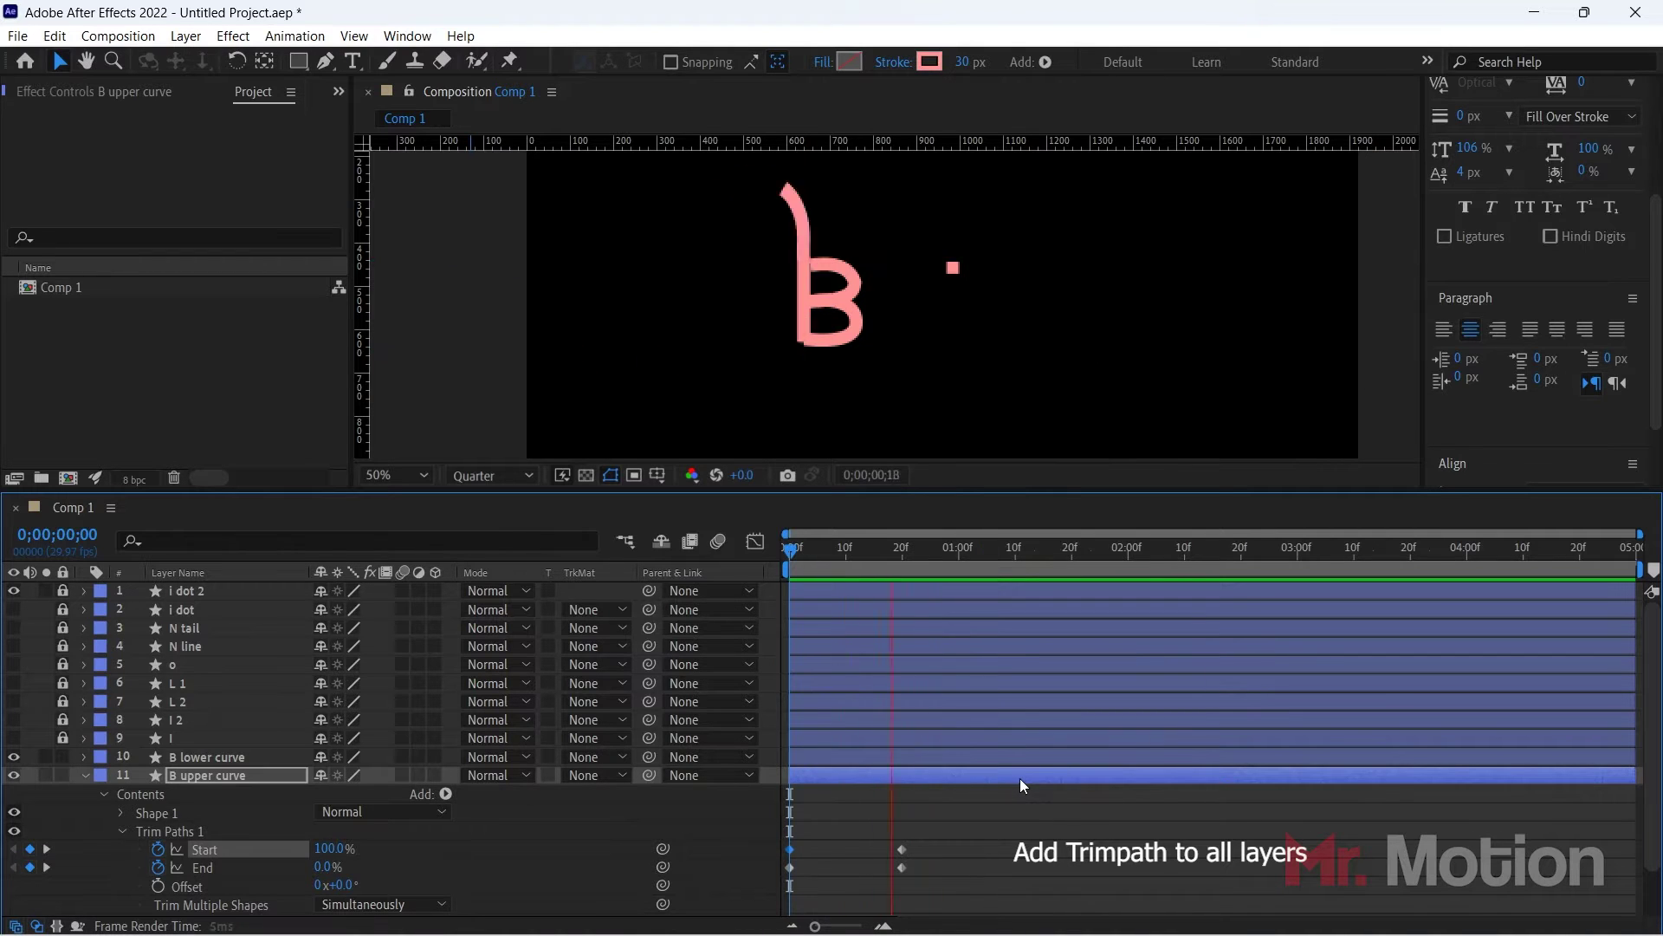
{"action": "key", "text": "space"}
{"action": "left_click", "coordinate": [960, 835]}
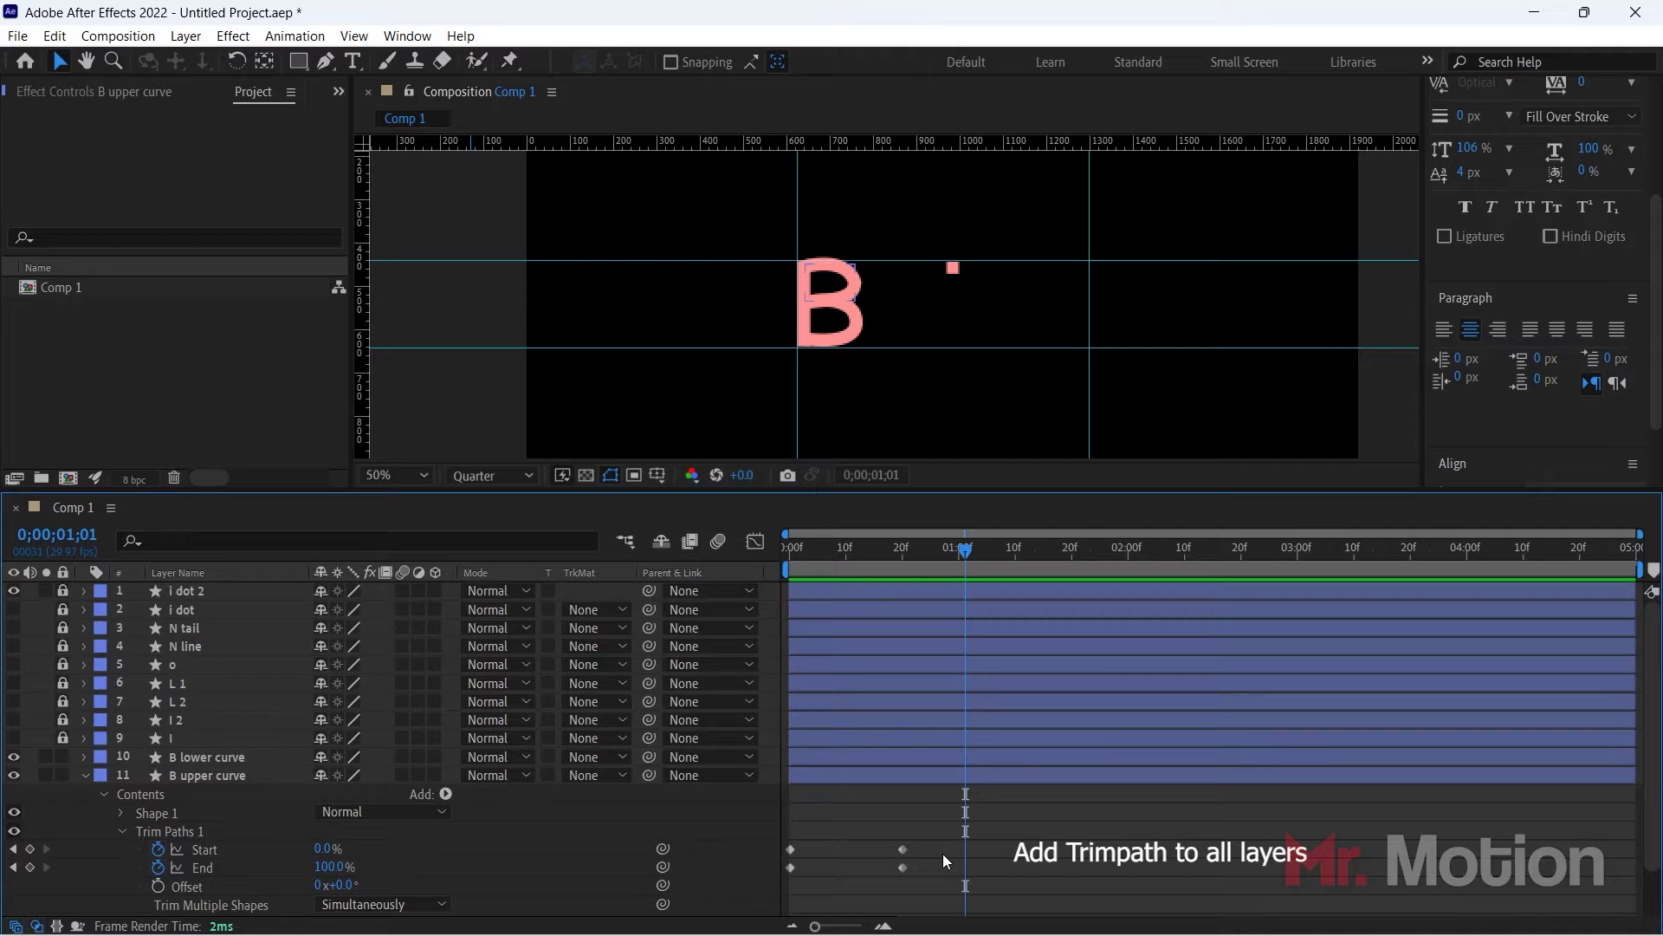
Step: Delete B upper curve's Start keyframes, then undo back to its Trim Paths without any keyframes
{"action": "left_click_drag", "start_coordinate": [942, 854], "coordinate": [772, 855]}
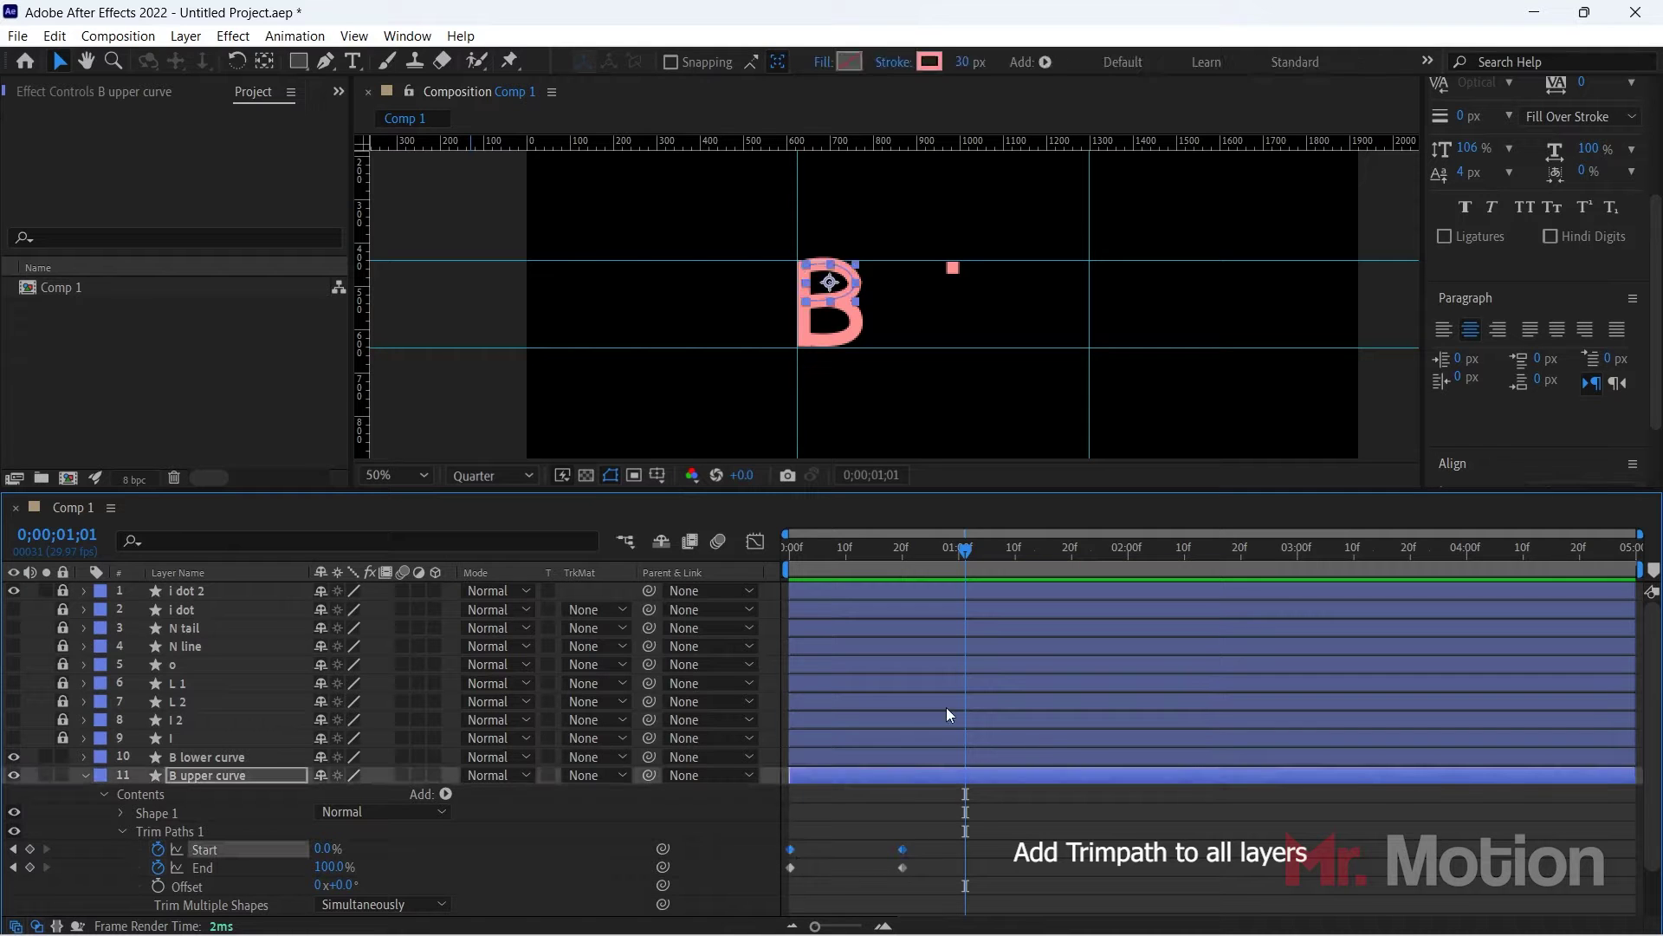
{"action": "key", "text": "Delete"}
{"action": "key", "text": "ctrl+z"}
{"action": "key", "text": "ctrl+z"}
{"action": "key", "text": "ctrl+z"}
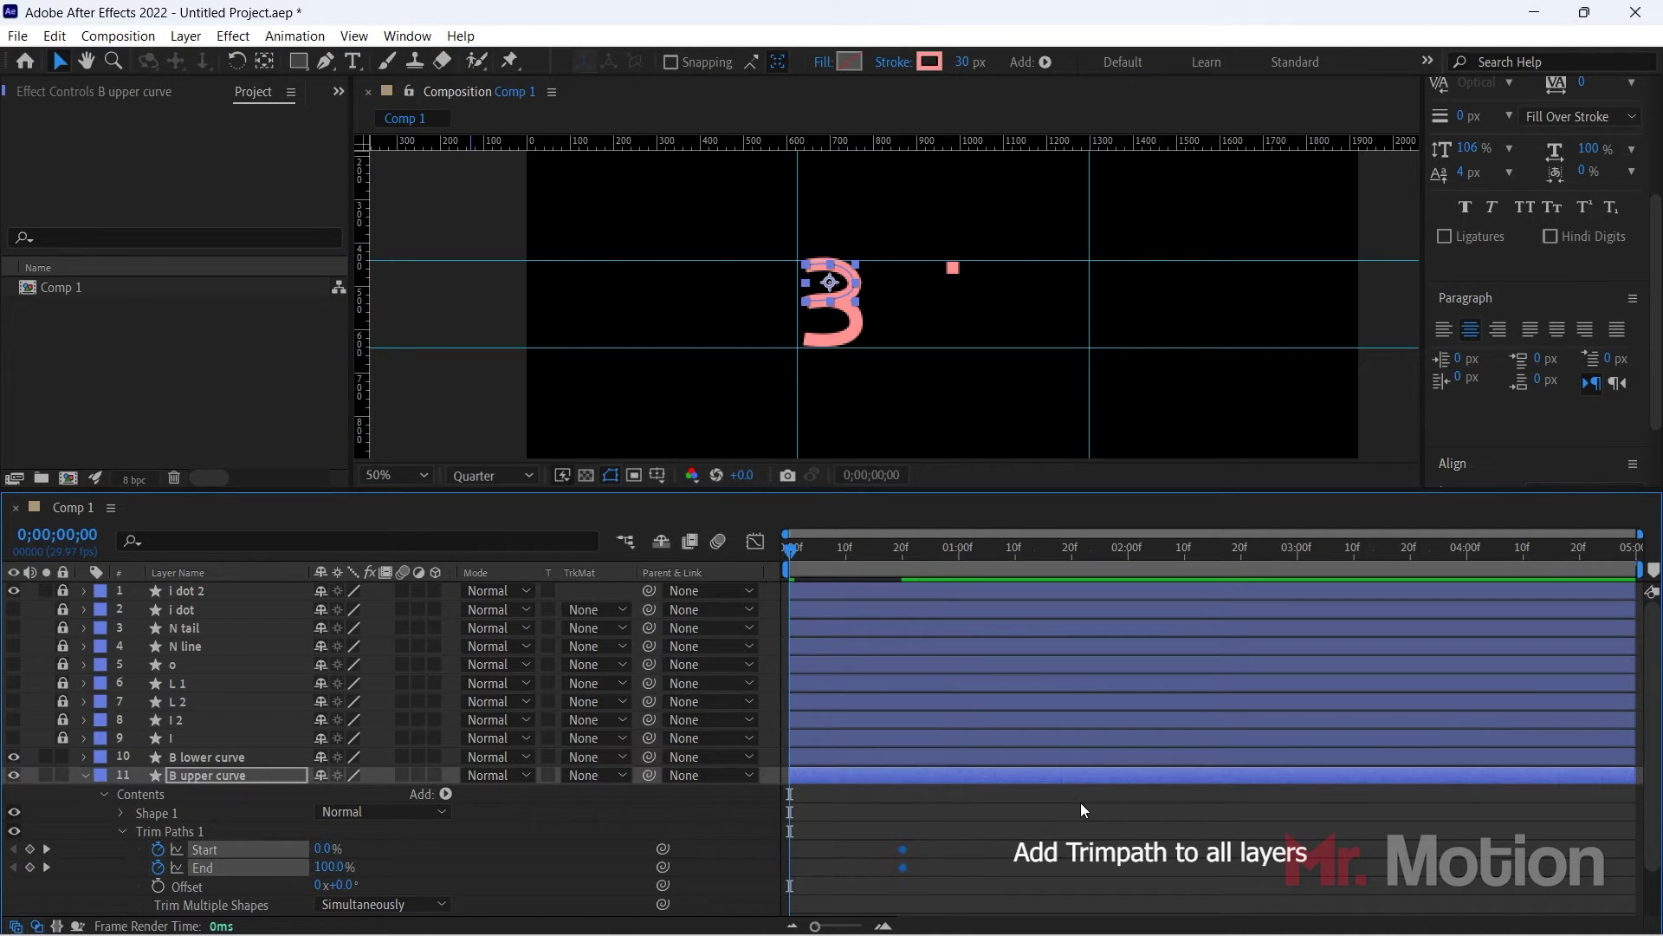
{"action": "key", "text": "ctrl+z"}
{"action": "key", "text": "ctrl+z"}
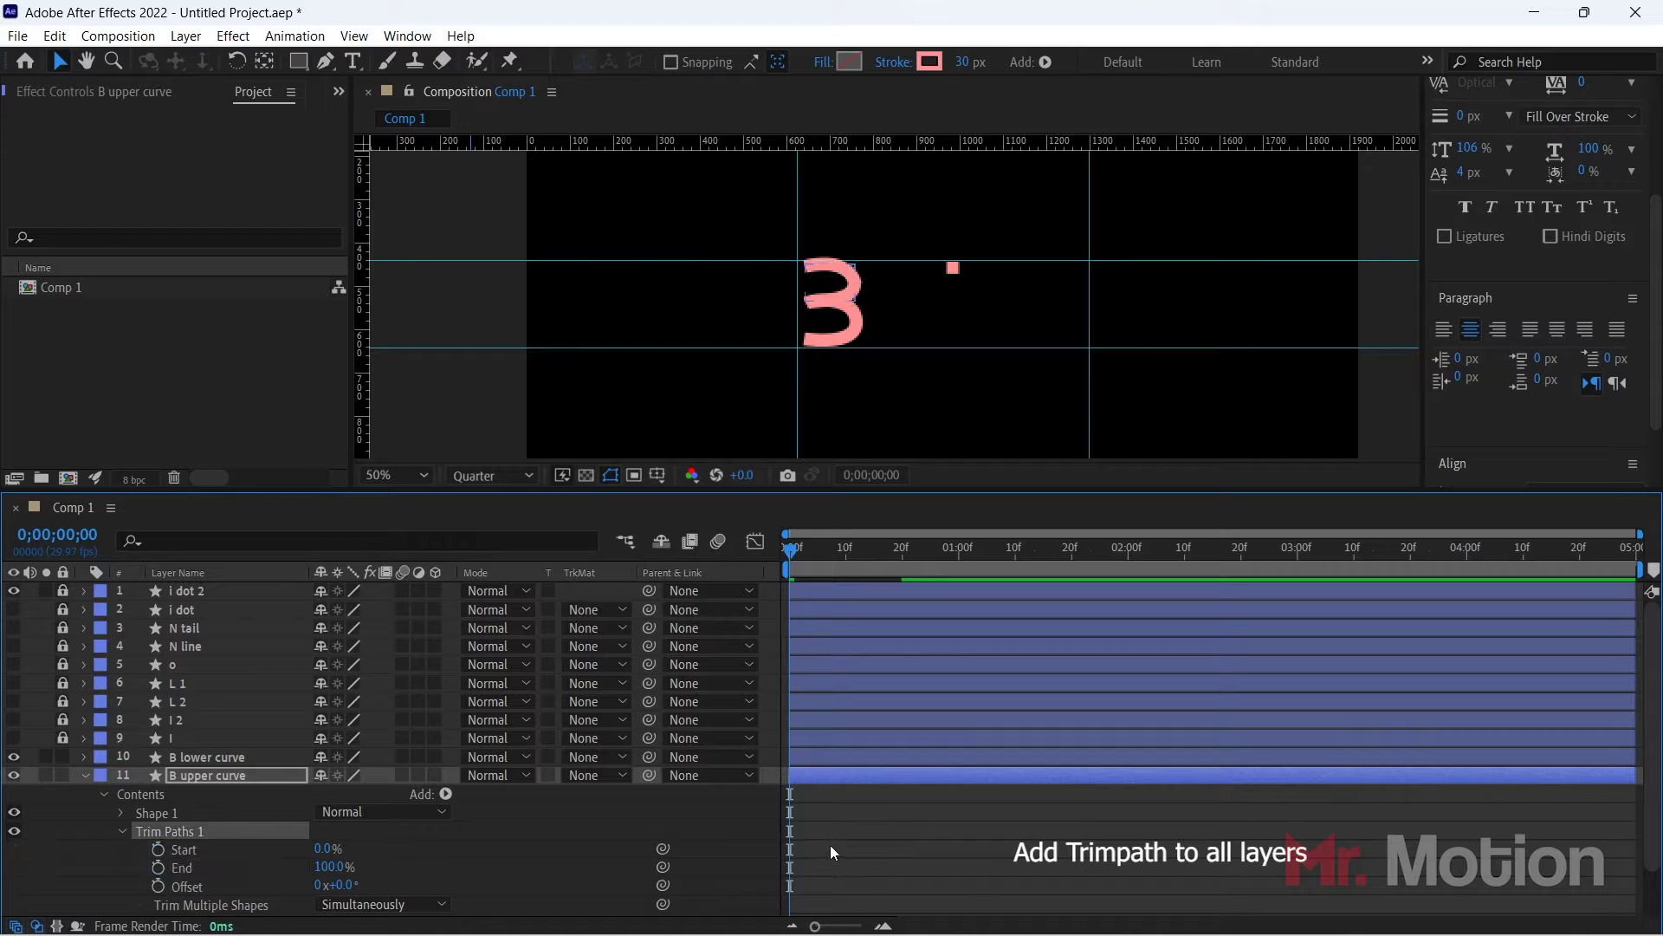
Step: Keyframe B upper curve's Trim Paths End from 0% at the first frame to 100% at frame 20 with Easy Ease, and preview it
{"action": "left_click_drag", "start_coordinate": [330, 872], "coordinate": [240, 881]}
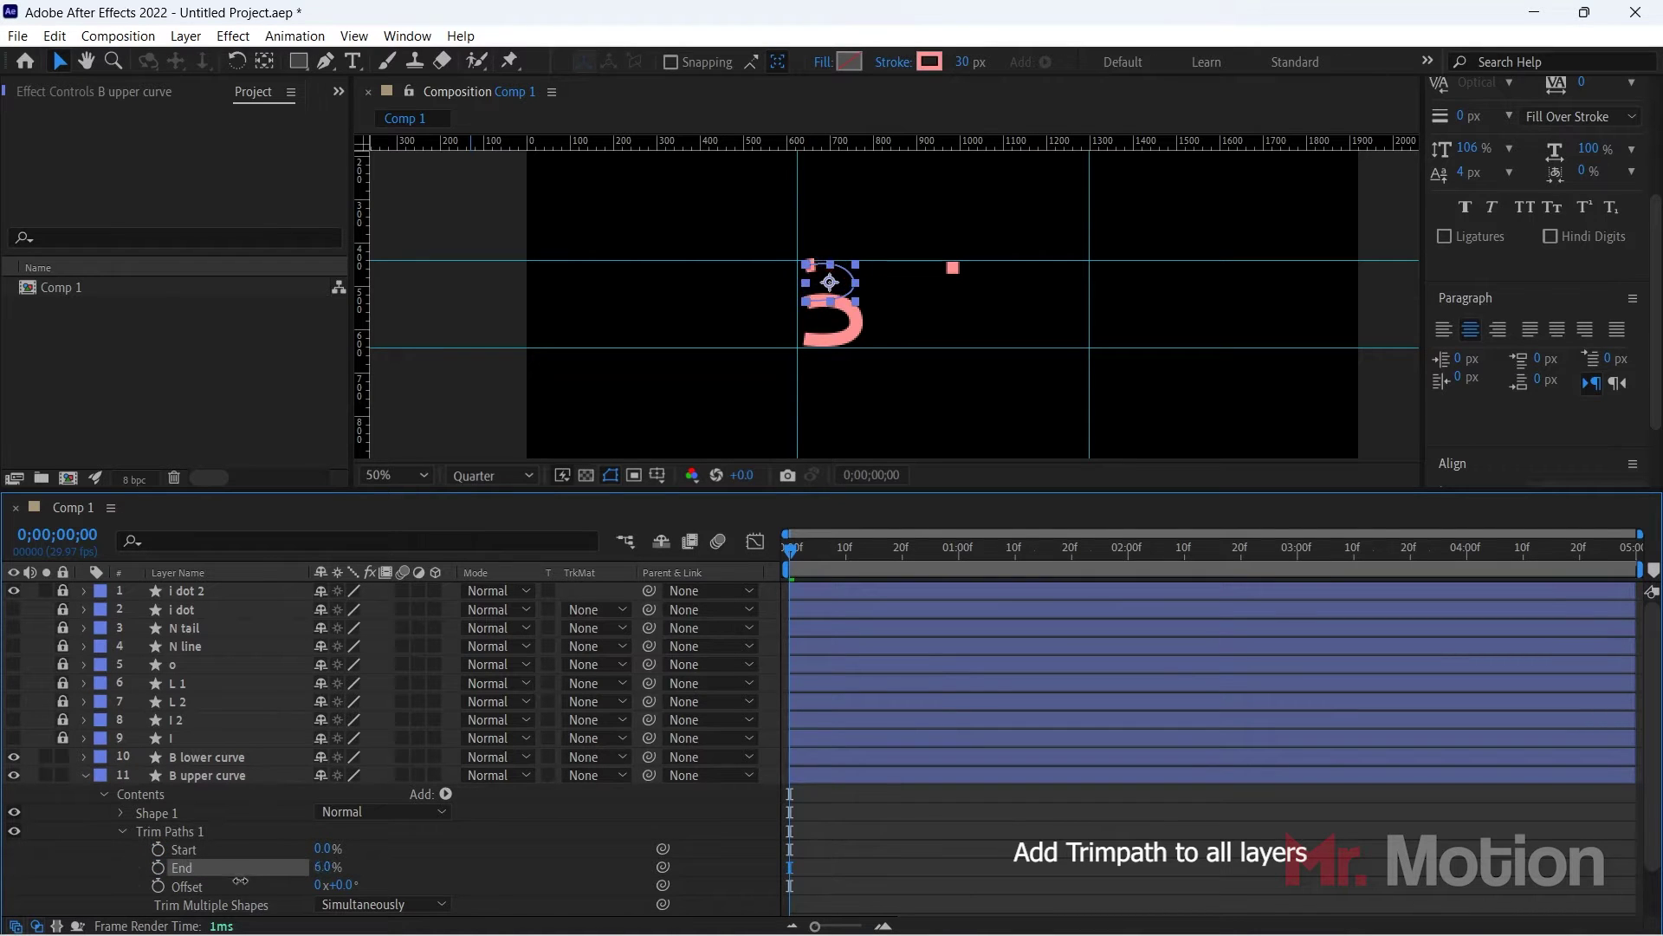
{"action": "left_click", "coordinate": [158, 867]}
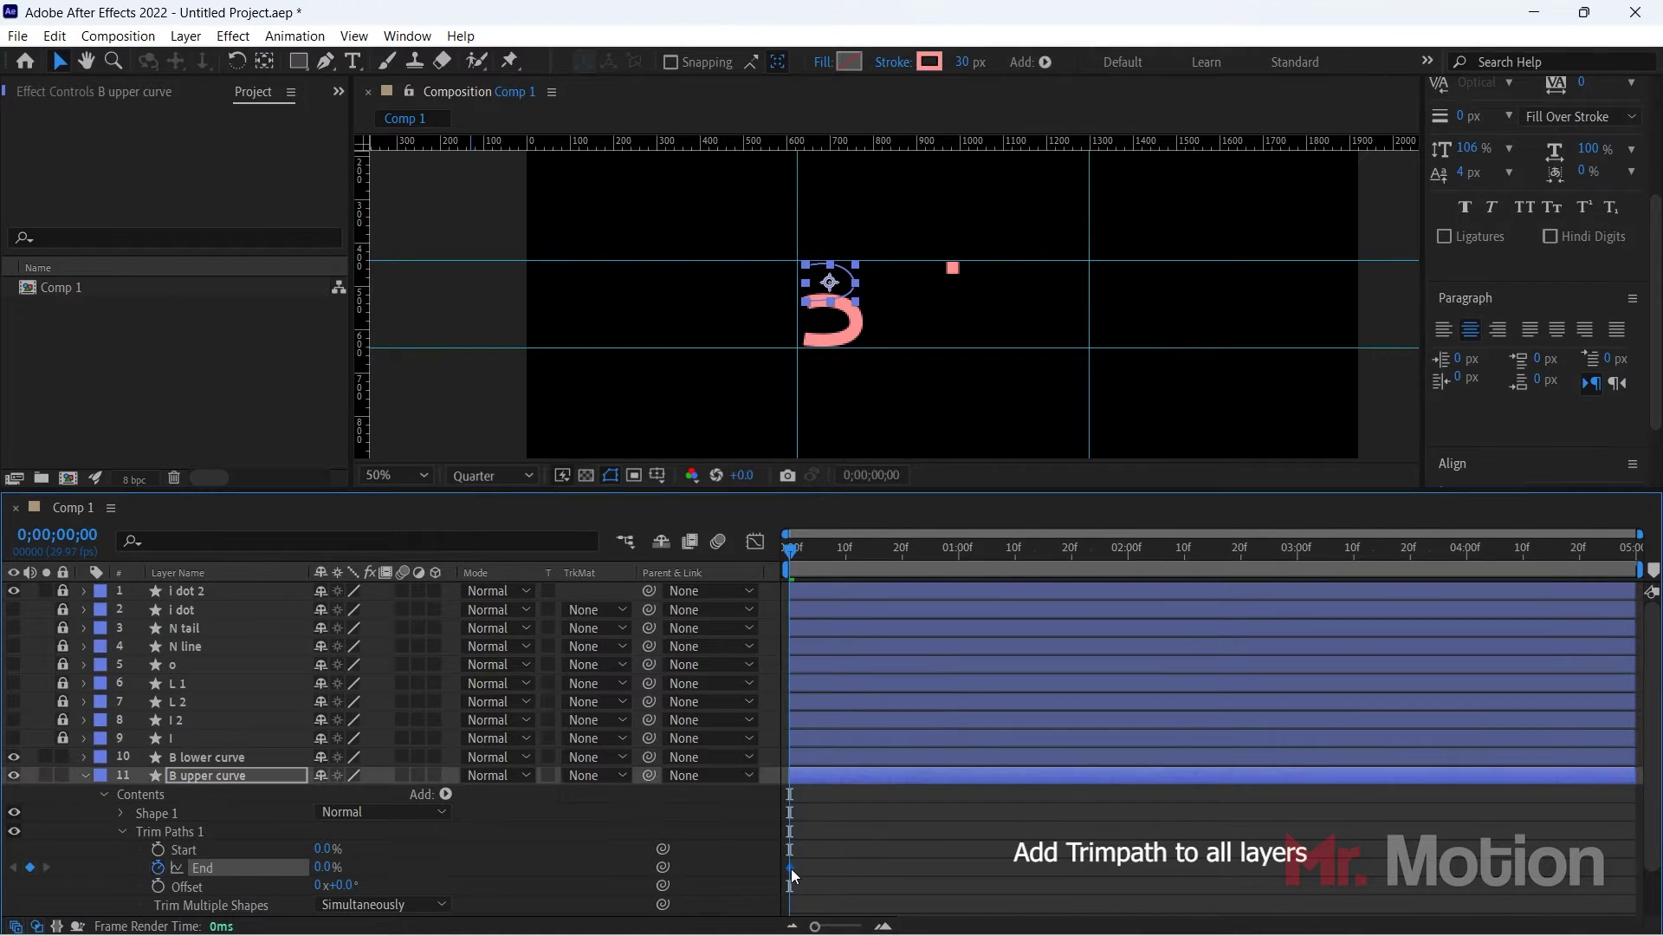
{"action": "left_click_drag", "start_coordinate": [790, 548], "coordinate": [902, 547]}
{"action": "left_click_drag", "start_coordinate": [322, 873], "coordinate": [620, 864]}
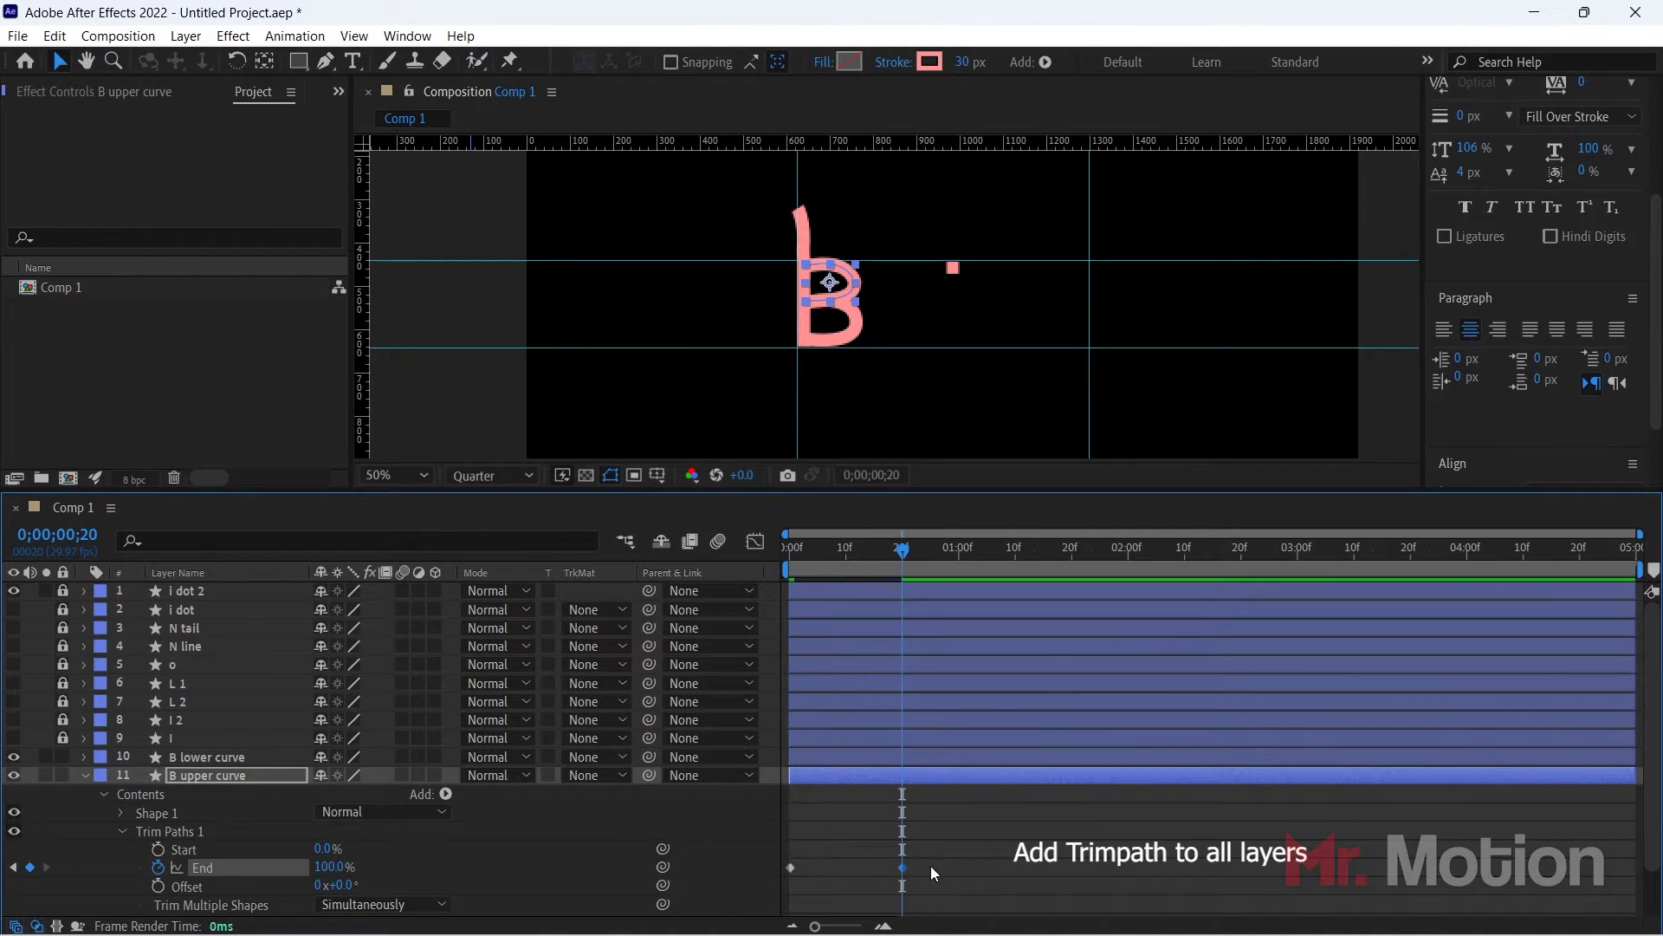
{"action": "key", "text": "space"}
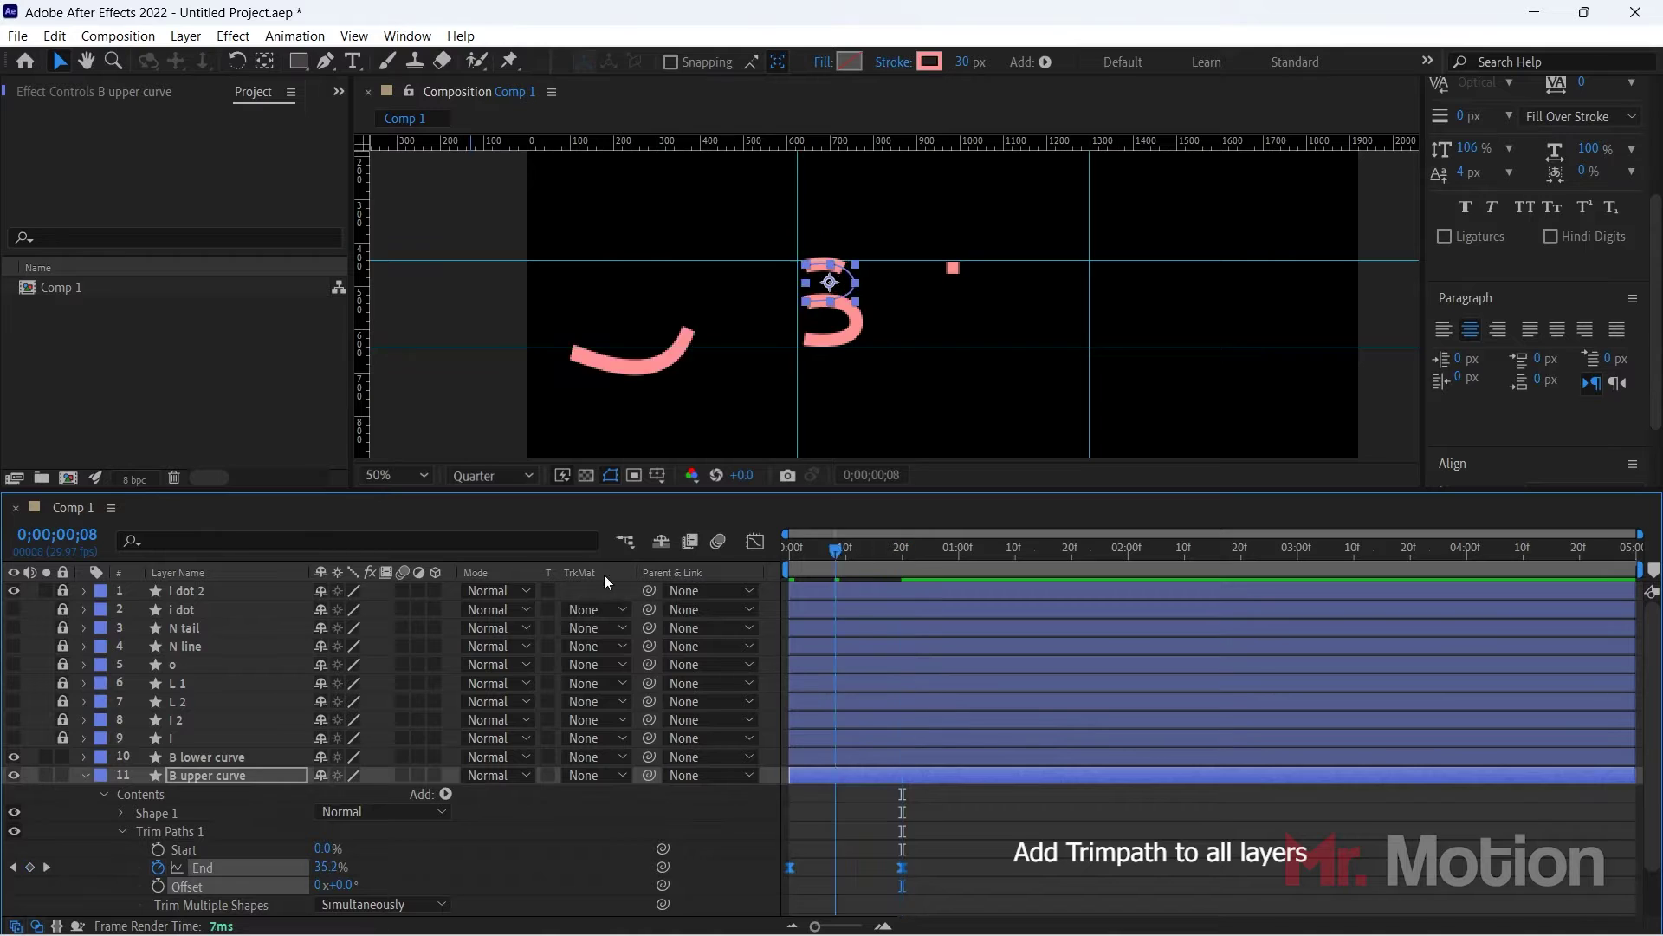
{"action": "key", "text": "space"}
{"action": "left_click", "coordinate": [927, 877]}
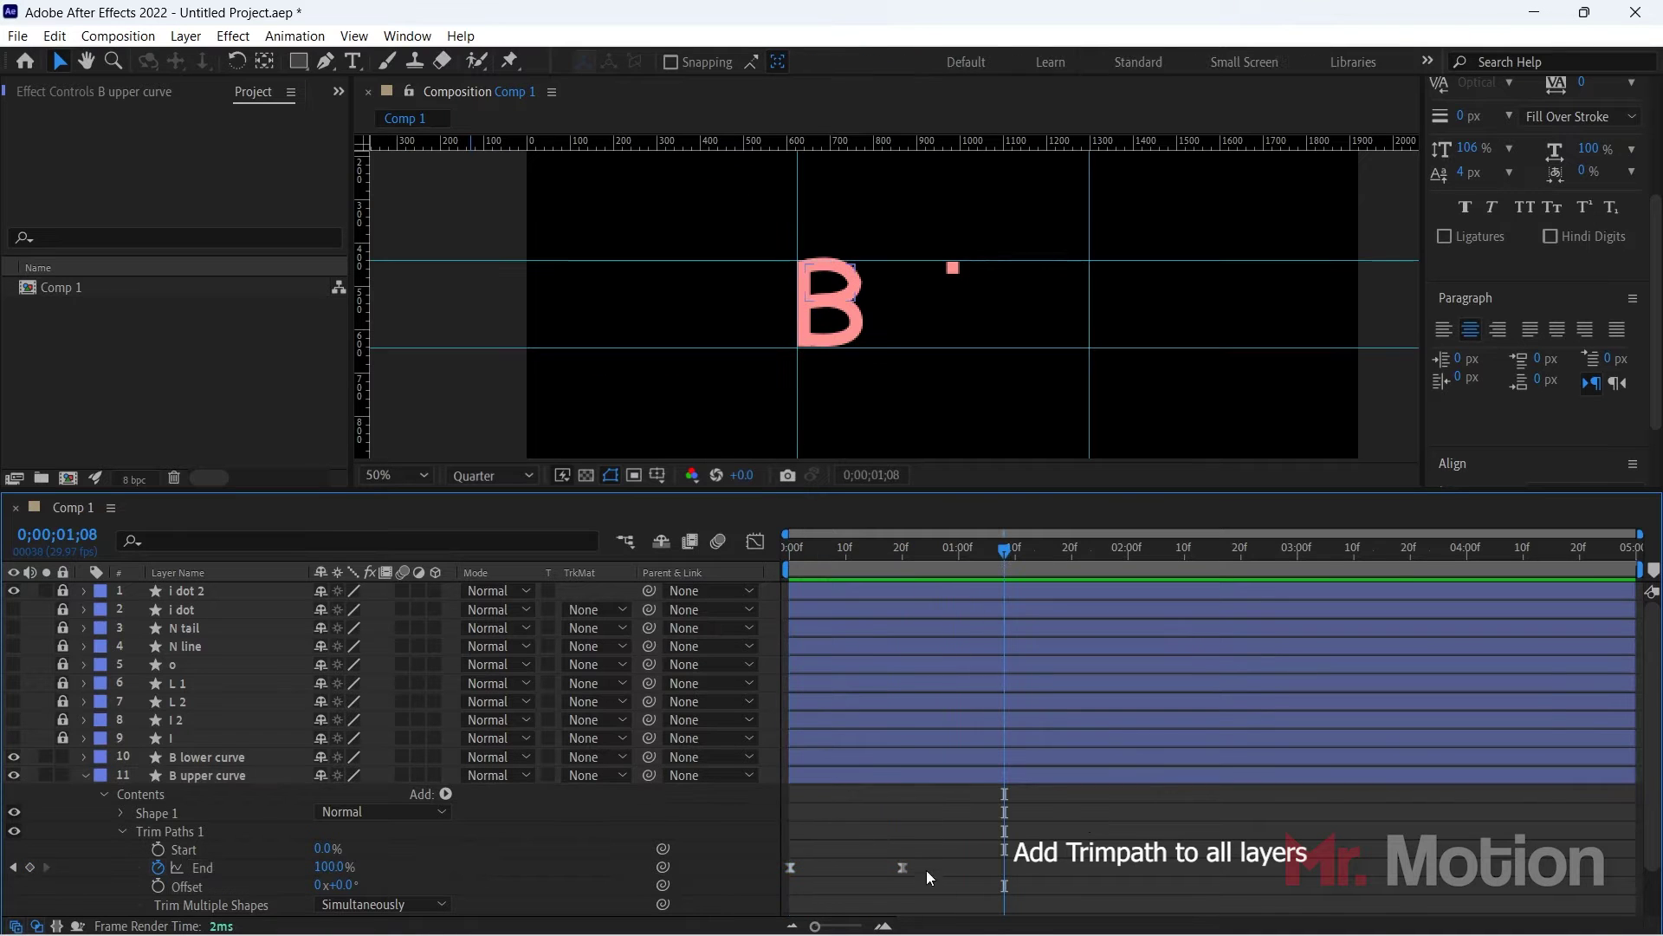
Step: Collapse the B upper curve layer and add Trim Paths to the B lower curve layer, expanding its properties
{"action": "left_click", "coordinate": [122, 829]}
{"action": "left_click", "coordinate": [83, 775]}
{"action": "left_click", "coordinate": [84, 756]}
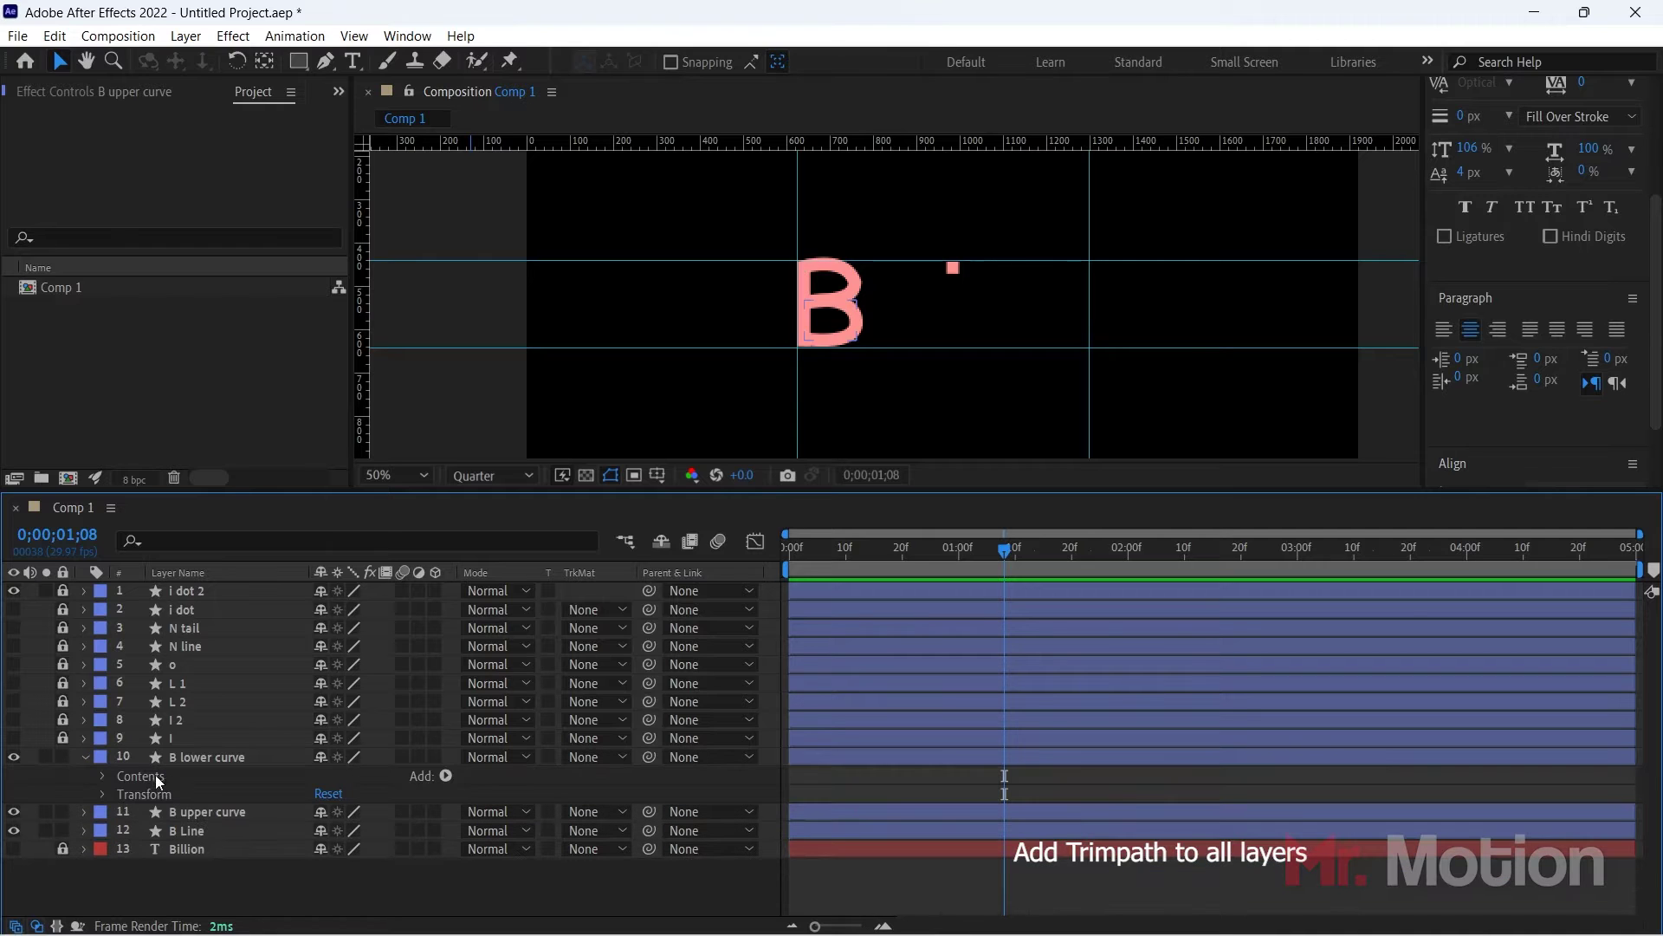
{"action": "left_click", "coordinate": [445, 775]}
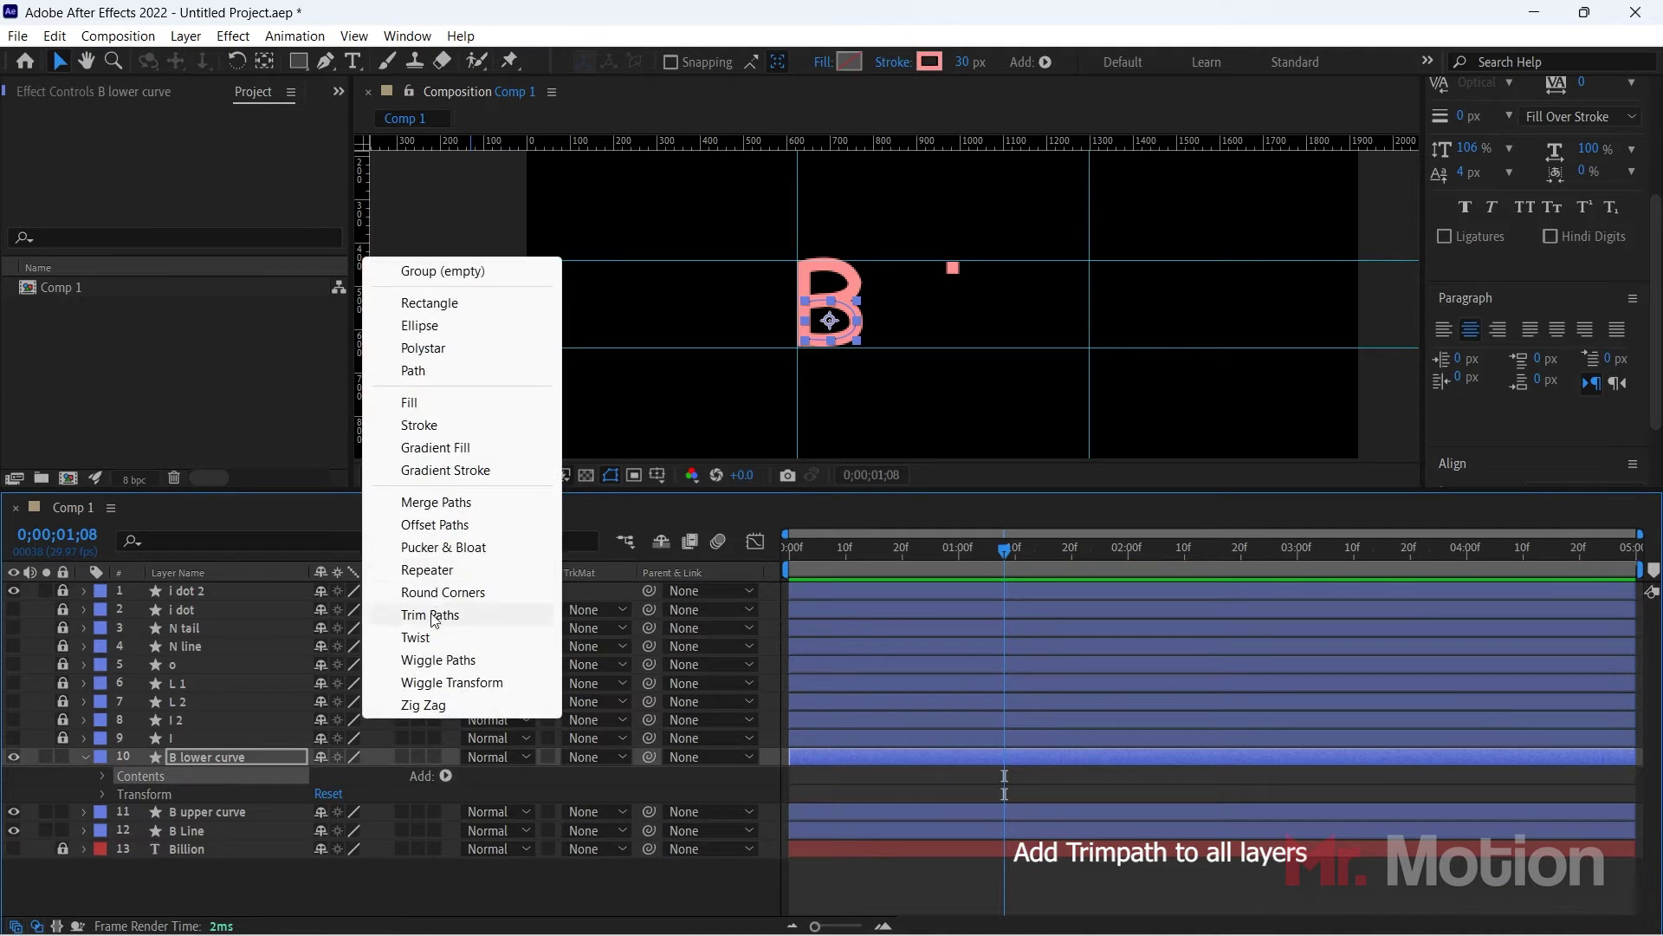
{"action": "left_click", "coordinate": [489, 612]}
{"action": "left_click", "coordinate": [122, 813]}
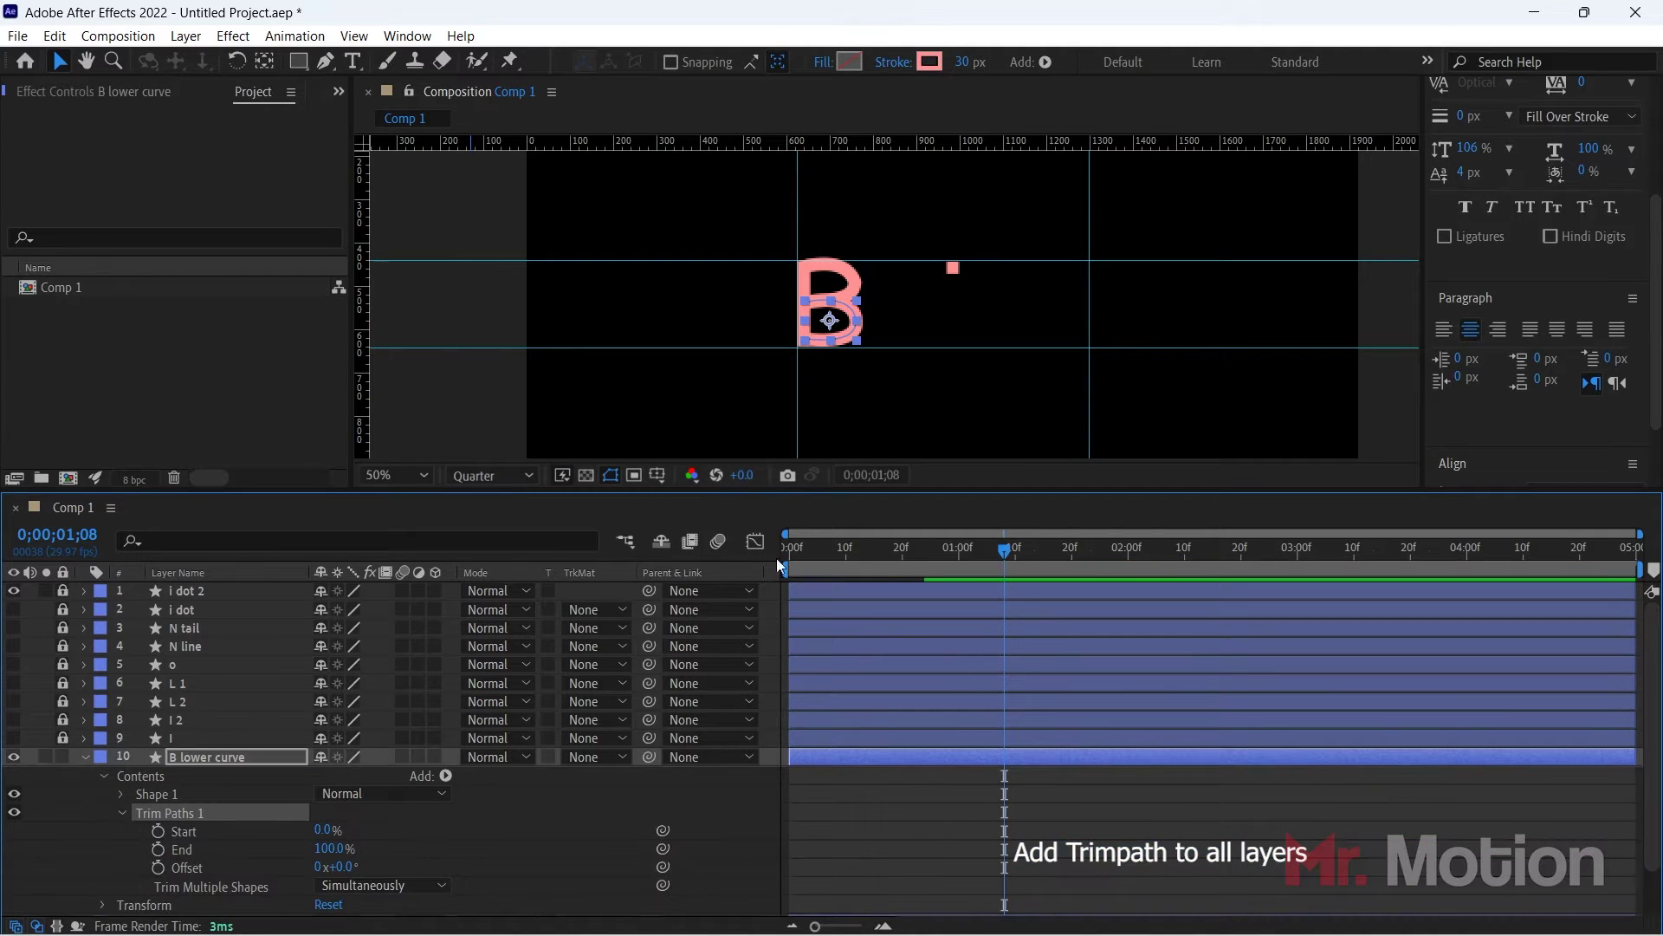
Step: Keyframe B lower curve's Trim Paths End from 0% at the first frame to 100% at about frame 21 with Easy Ease, and preview it
{"action": "left_click_drag", "start_coordinate": [908, 555], "coordinate": [628, 580]}
{"action": "left_click", "coordinate": [158, 849]}
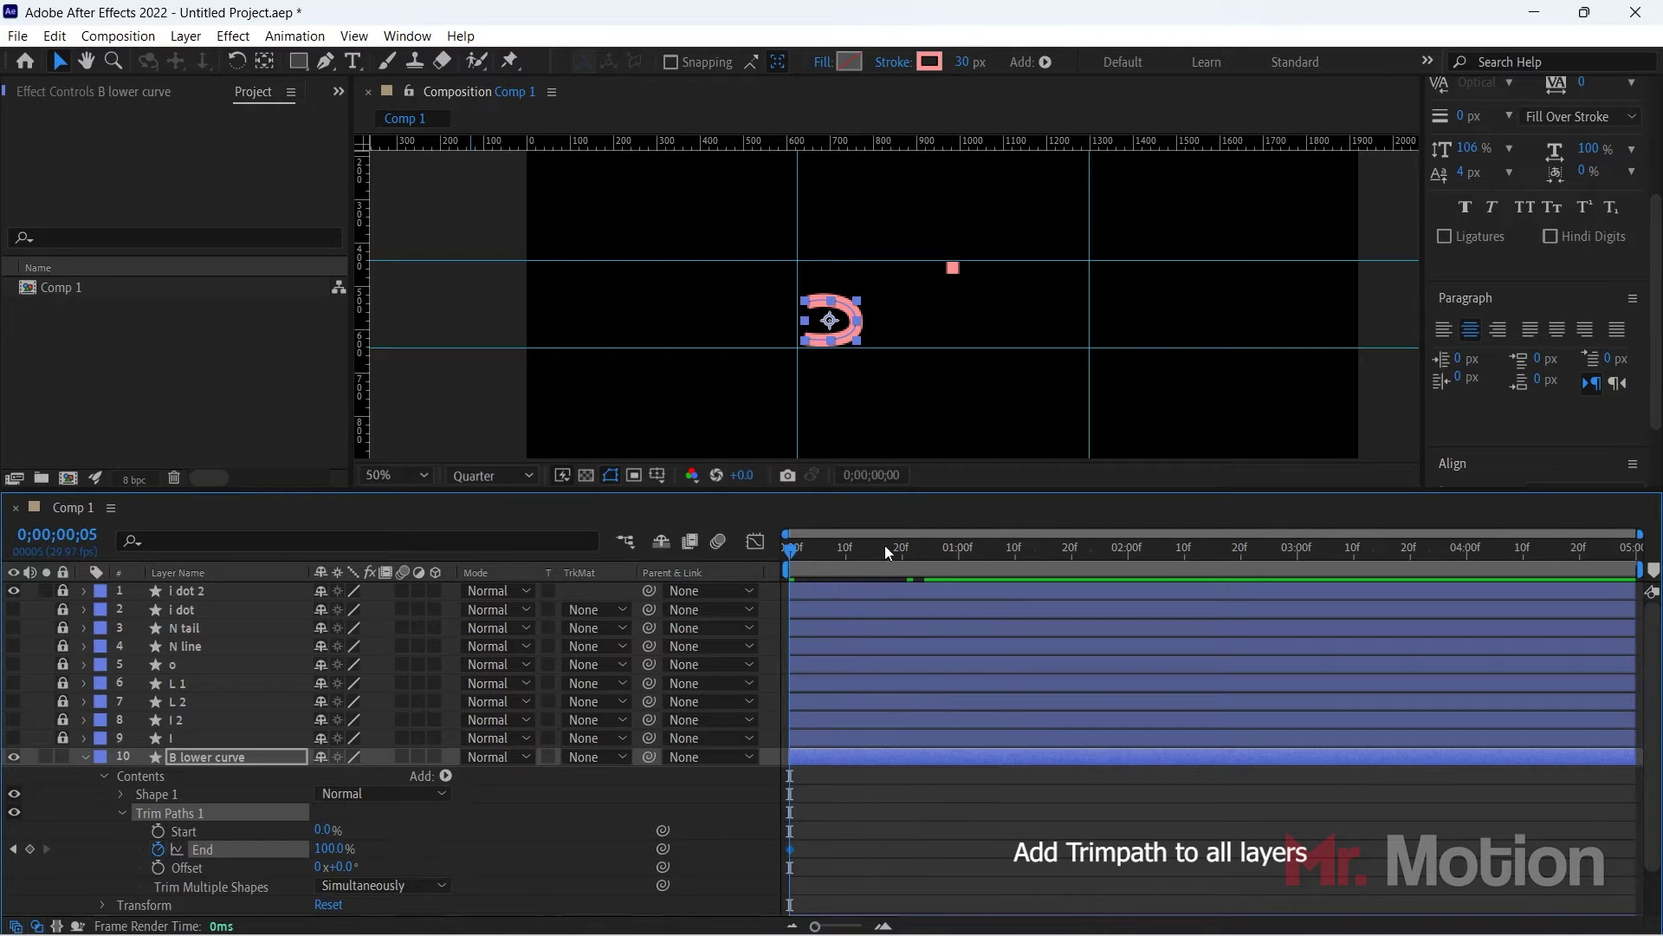
{"action": "key", "text": "space"}
{"action": "left_click_drag", "start_coordinate": [790, 849], "coordinate": [908, 849]}
{"action": "left_click_drag", "start_coordinate": [328, 849], "coordinate": [195, 848]}
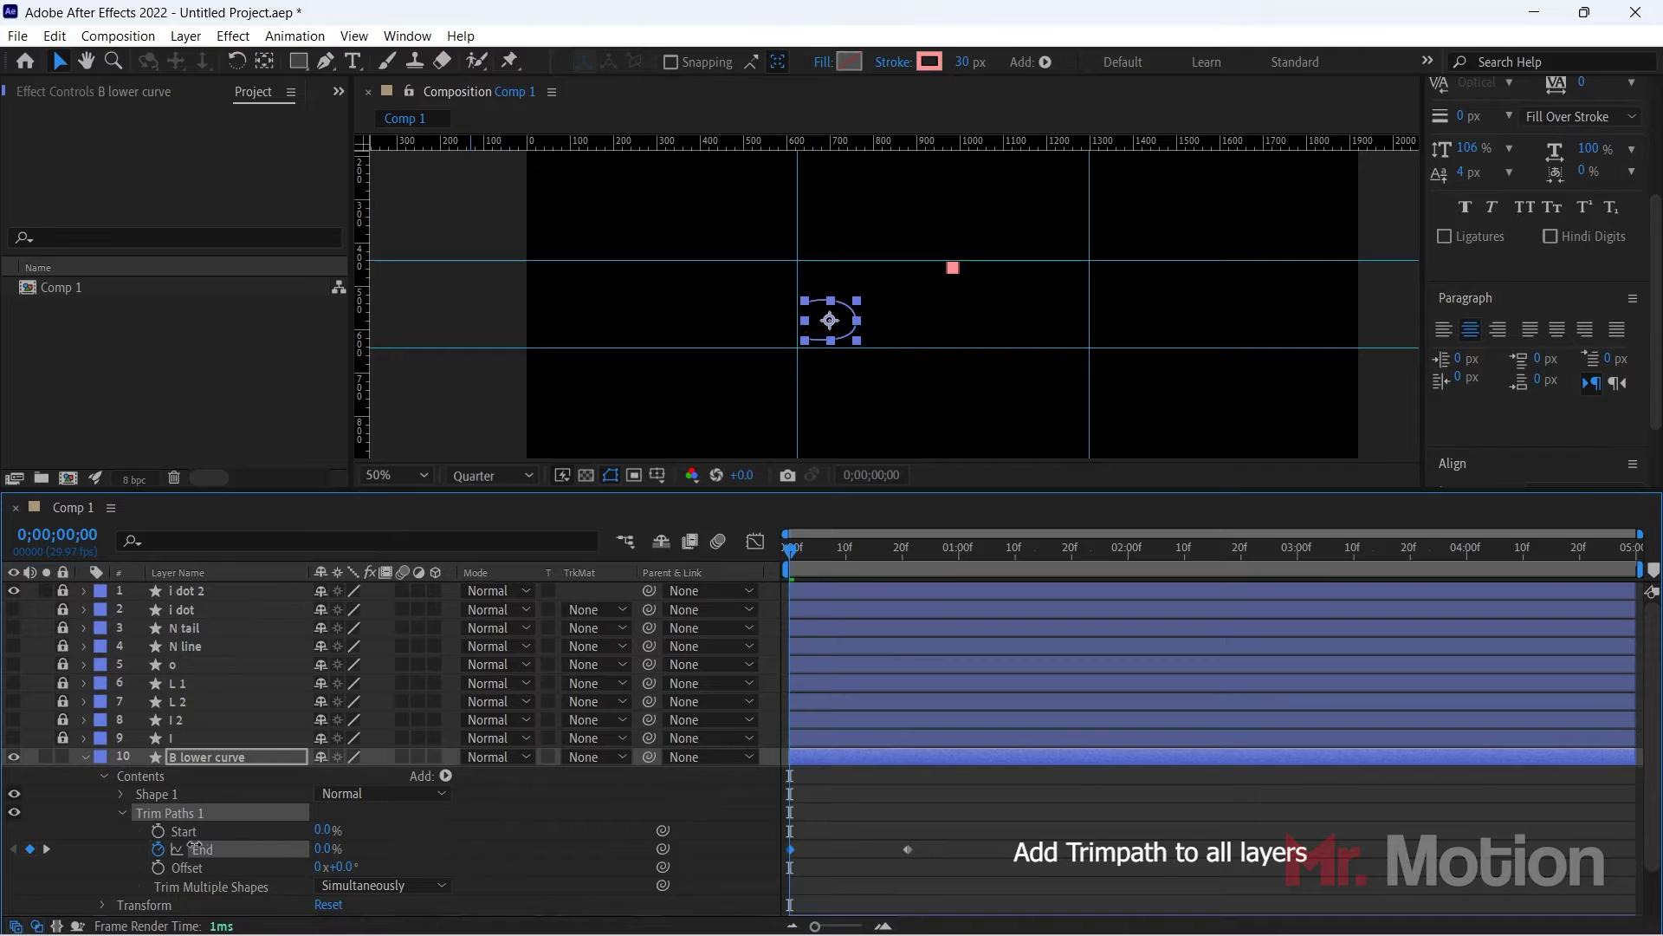
{"action": "mouse_move", "coordinate": [940, 842]}
{"action": "left_mouse_down"}
{"action": "mouse_move", "coordinate": [847, 860]}
{"action": "mouse_move", "coordinate": [750, 814]}
{"action": "left_mouse_up"}
{"action": "key", "text": "F9"}
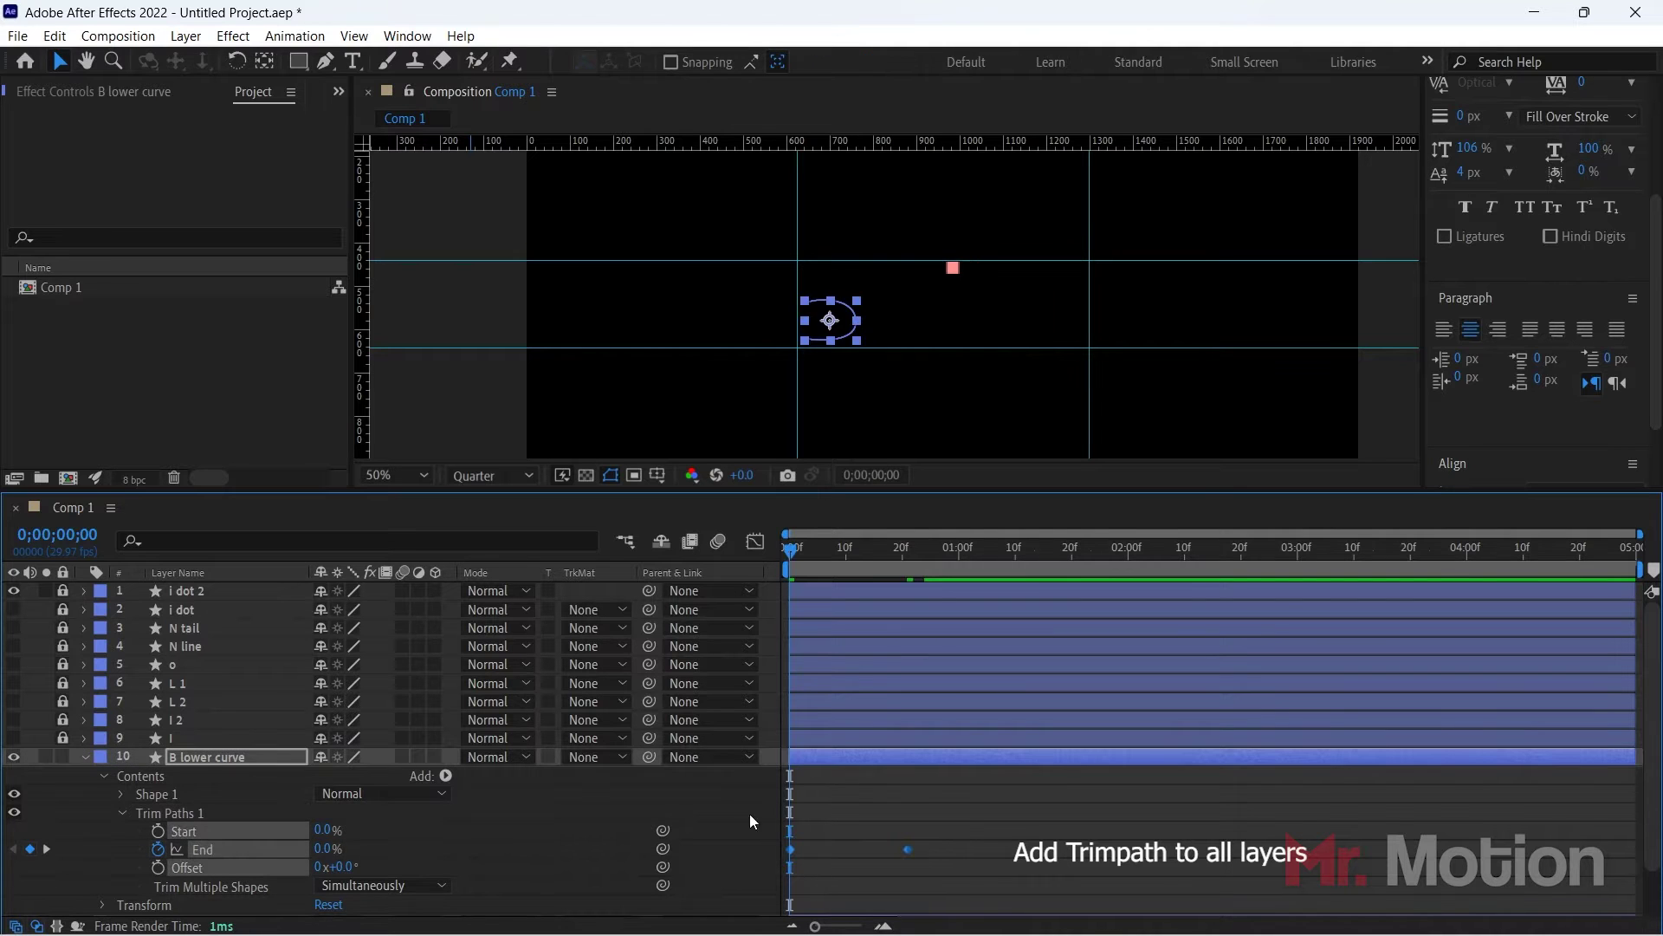
{"action": "key", "text": "space"}
{"action": "key", "text": "space"}
{"action": "left_click", "coordinate": [967, 807]}
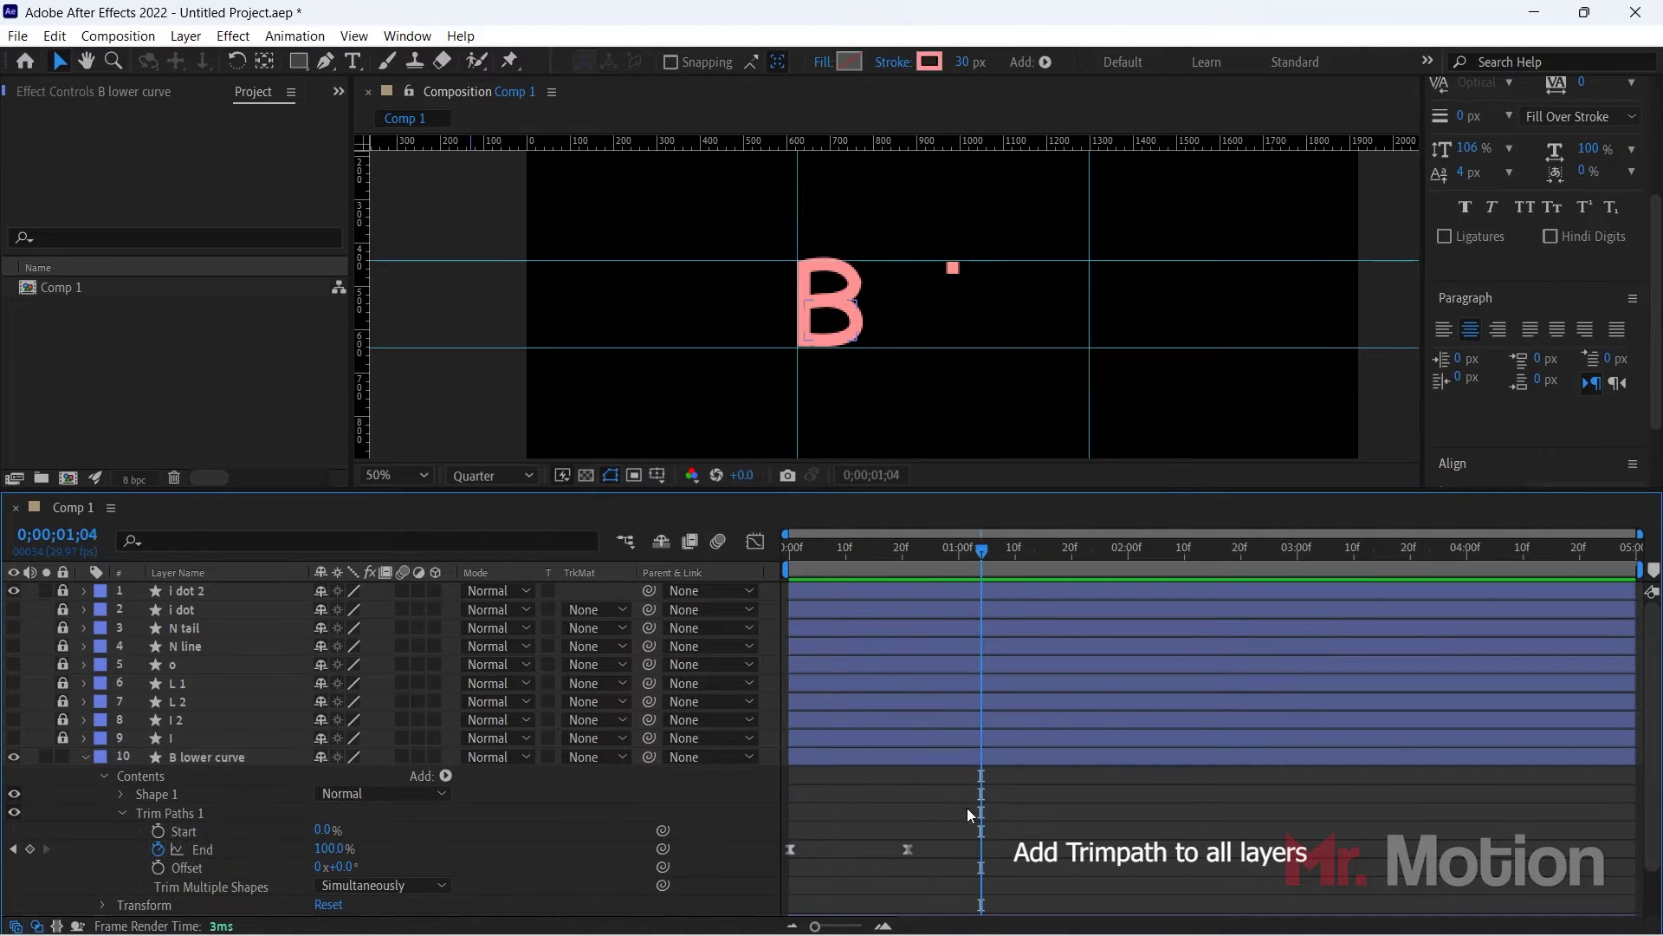
Step: Collapse B lower curve's properties and reveal only the animated keyframes of all three B layers
{"action": "left_click", "coordinate": [121, 813]}
{"action": "left_click", "coordinate": [84, 756]}
{"action": "left_click", "coordinate": [231, 793]}
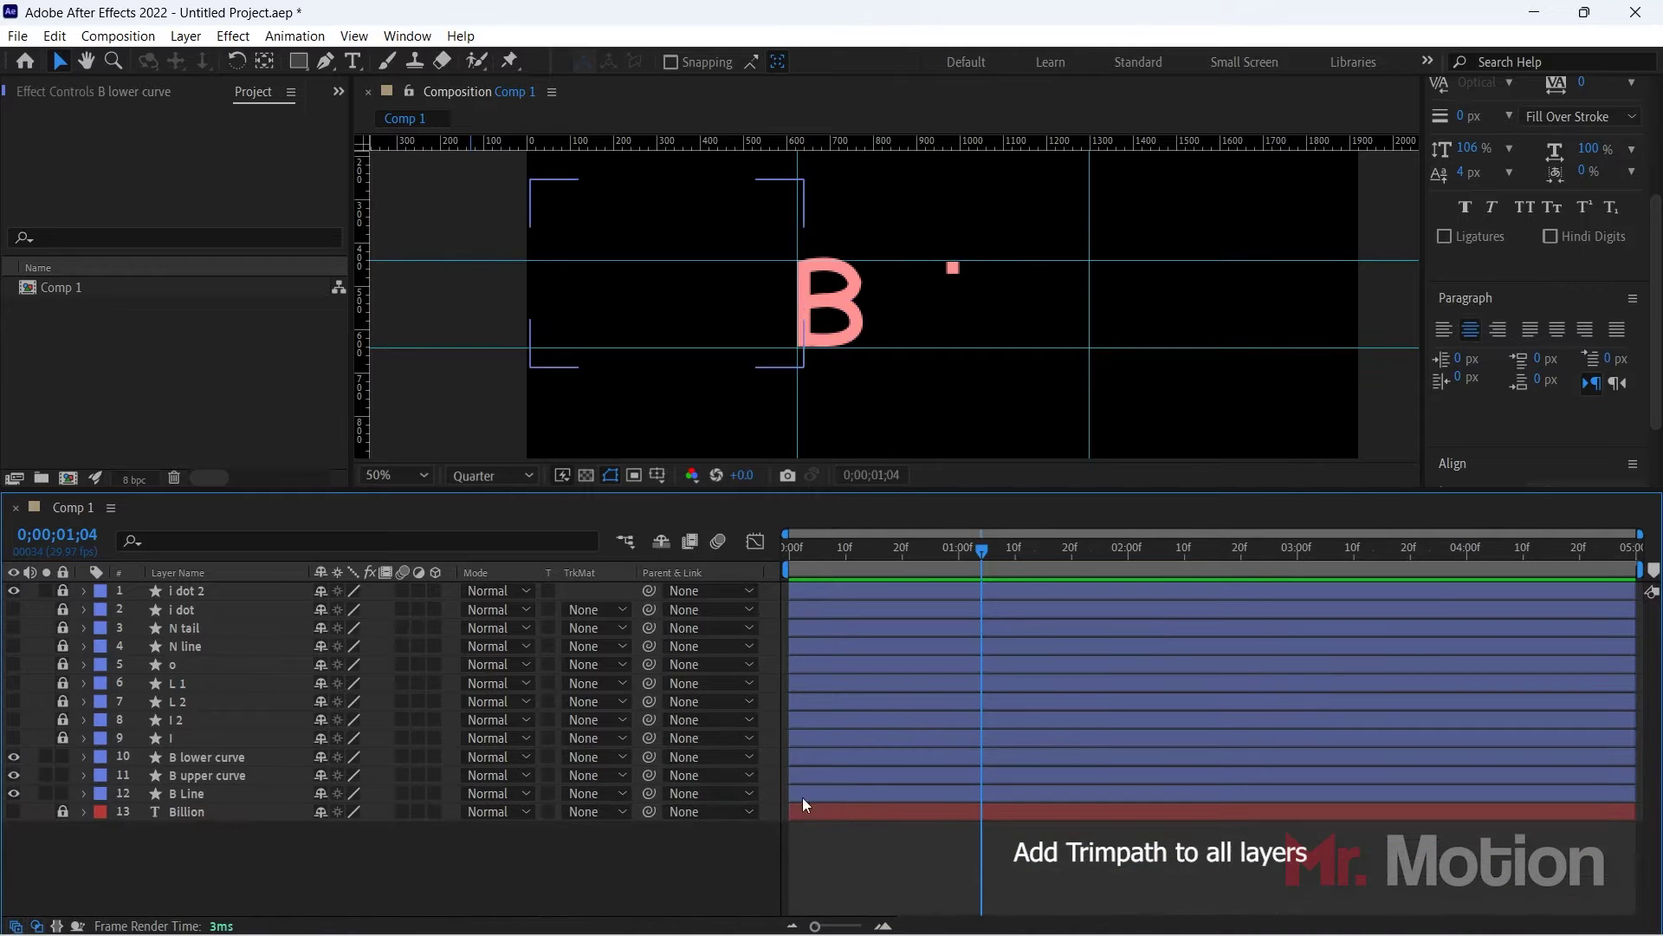
{"action": "left_click", "coordinate": [208, 756], "text": "shift"}
{"action": "key", "text": "u"}
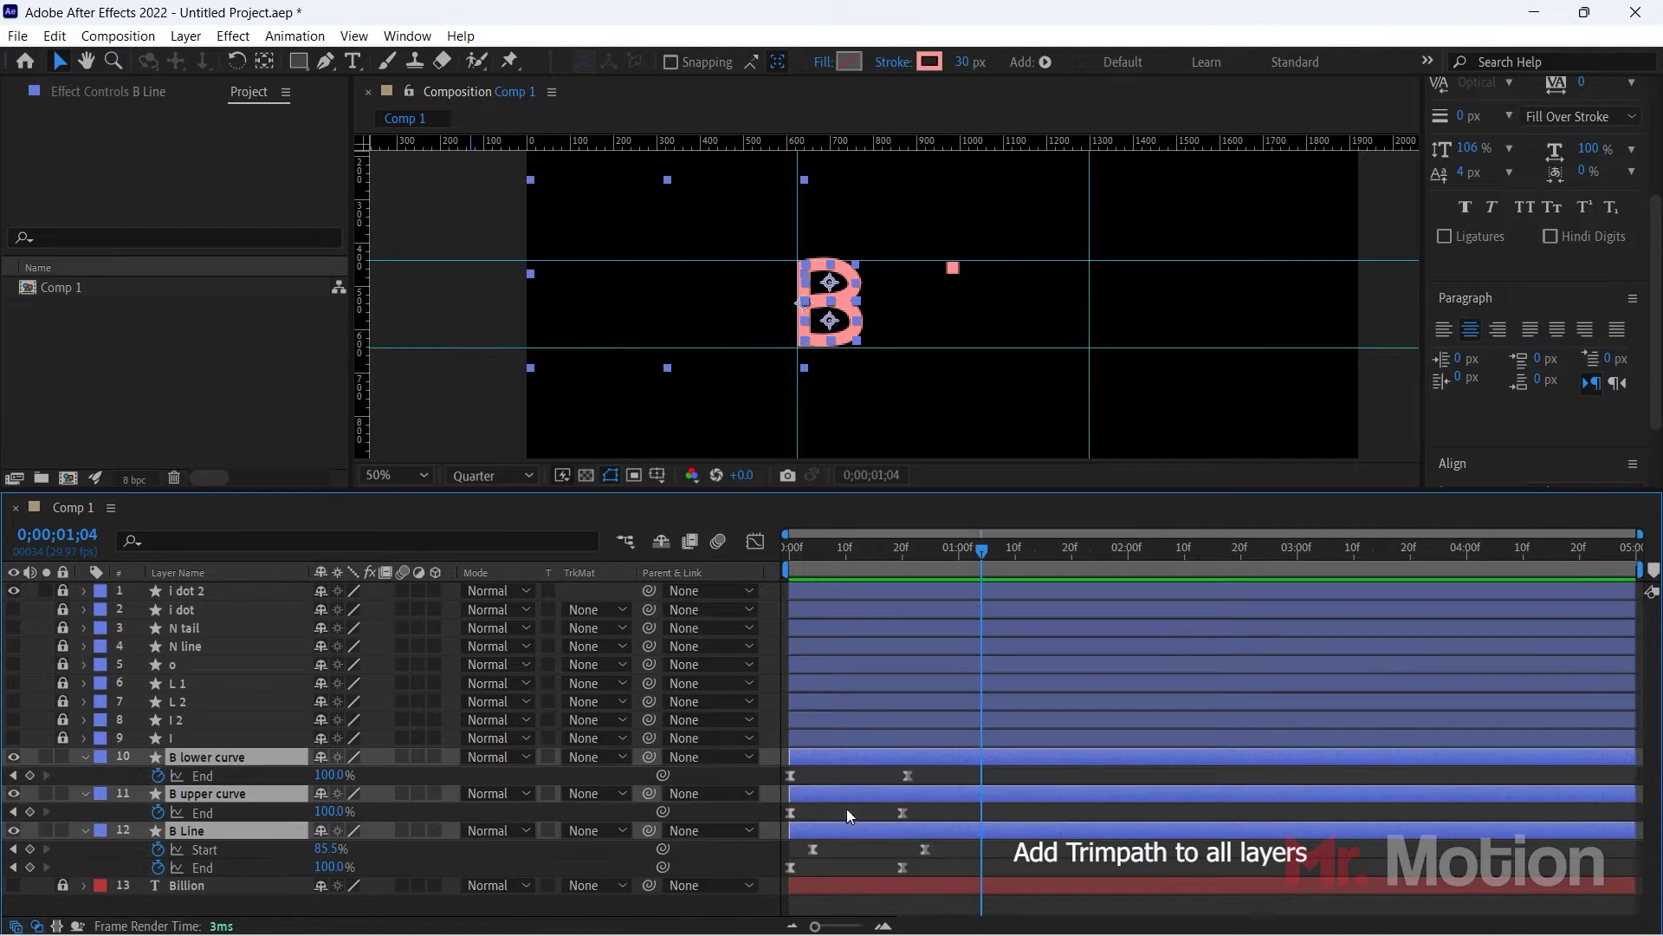
Step: Shift all End keyframes of B lower curve and B upper curve about 6 frames later and preview the B
{"action": "left_click", "coordinate": [951, 854]}
{"action": "left_click_drag", "start_coordinate": [926, 769], "coordinate": [787, 818]}
{"action": "left_click_drag", "start_coordinate": [906, 815], "coordinate": [934, 813]}
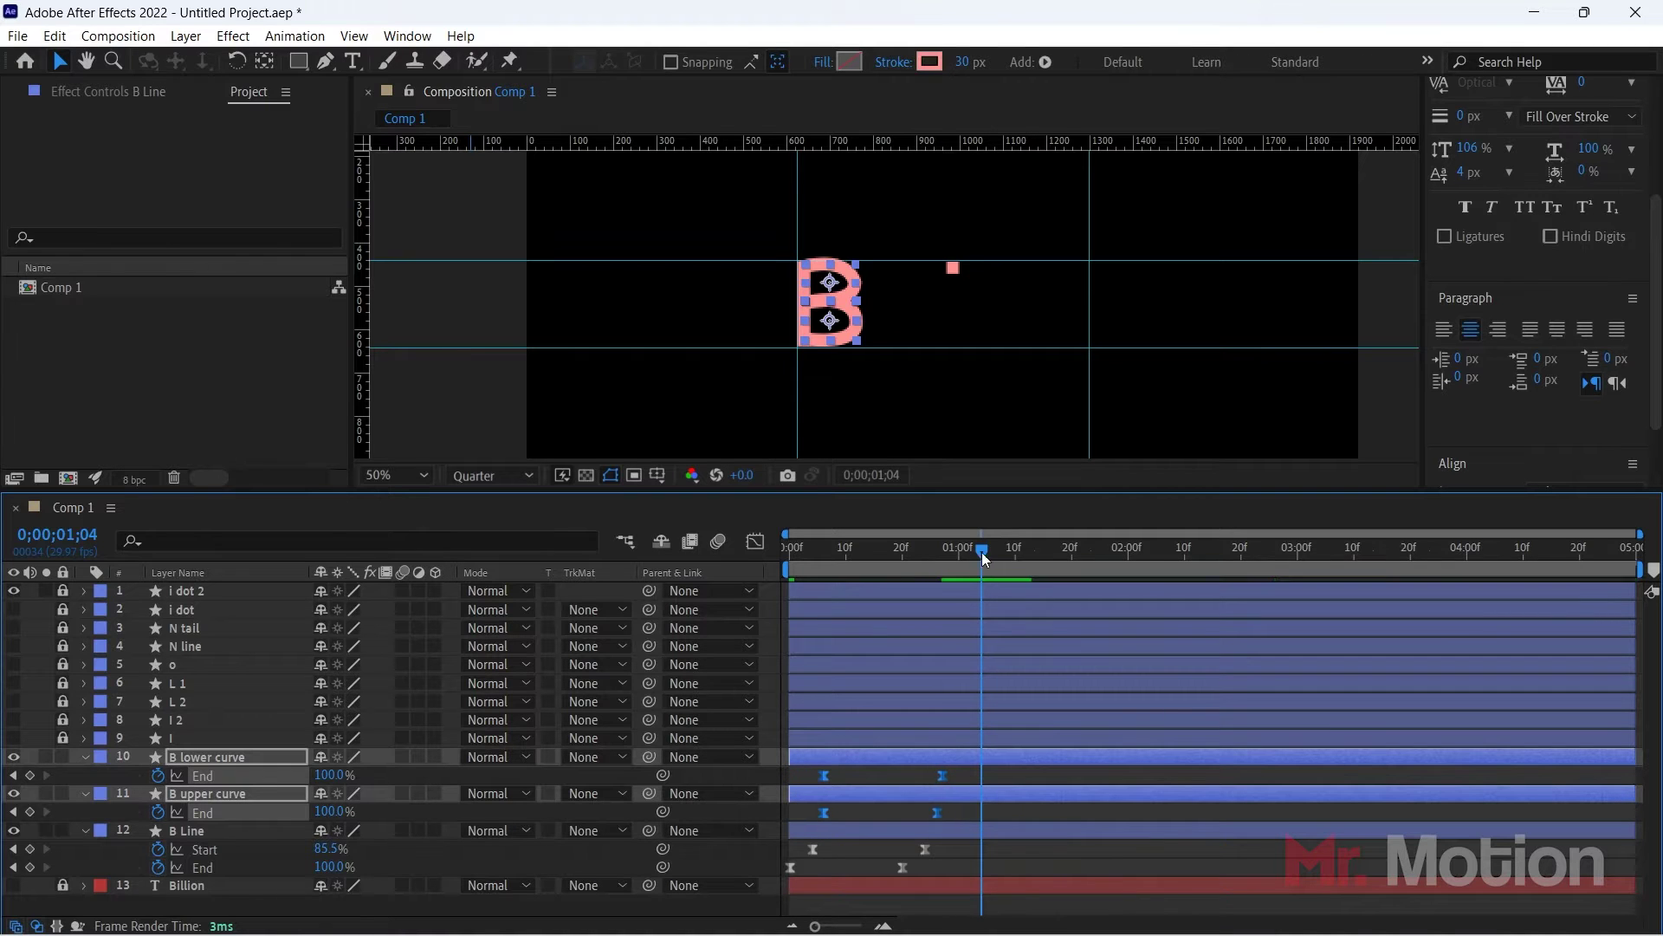
{"action": "key", "text": "Home"}
{"action": "key", "text": "space"}
{"action": "left_click_drag", "start_coordinate": [995, 555], "coordinate": [724, 553]}
Step: Delay both curves' End keyframes by about 2 more frames and replay the B animation from the first frame
{"action": "left_click_drag", "start_coordinate": [942, 776], "coordinate": [953, 771]}
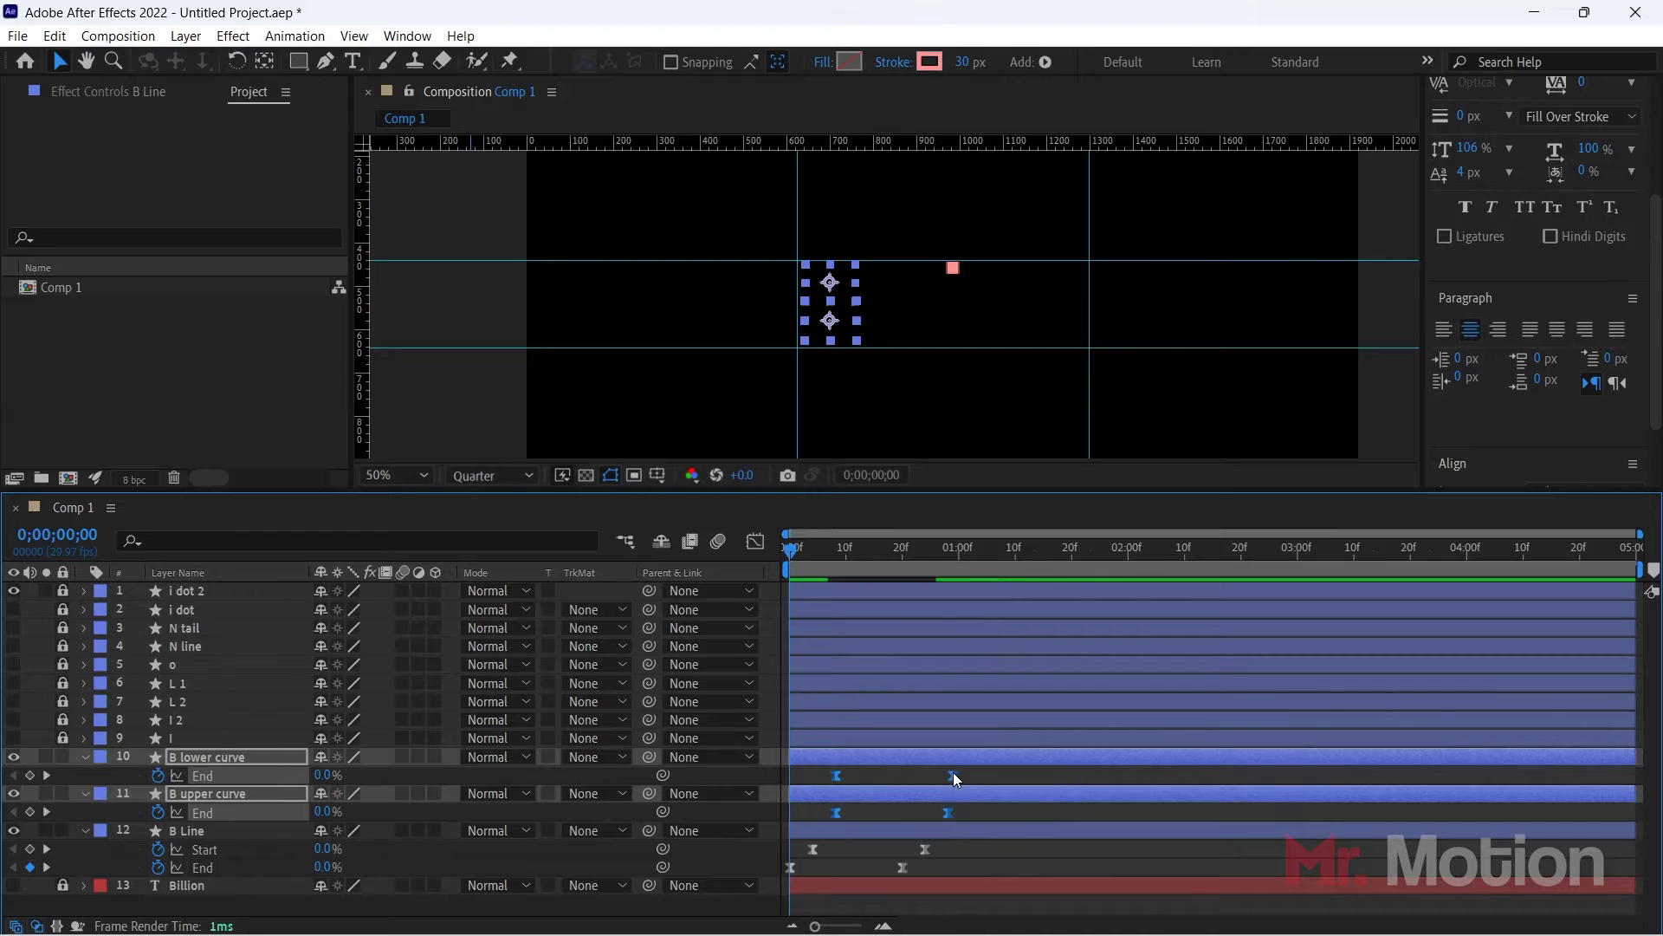
{"action": "key", "text": "space"}
{"action": "key", "text": "space"}
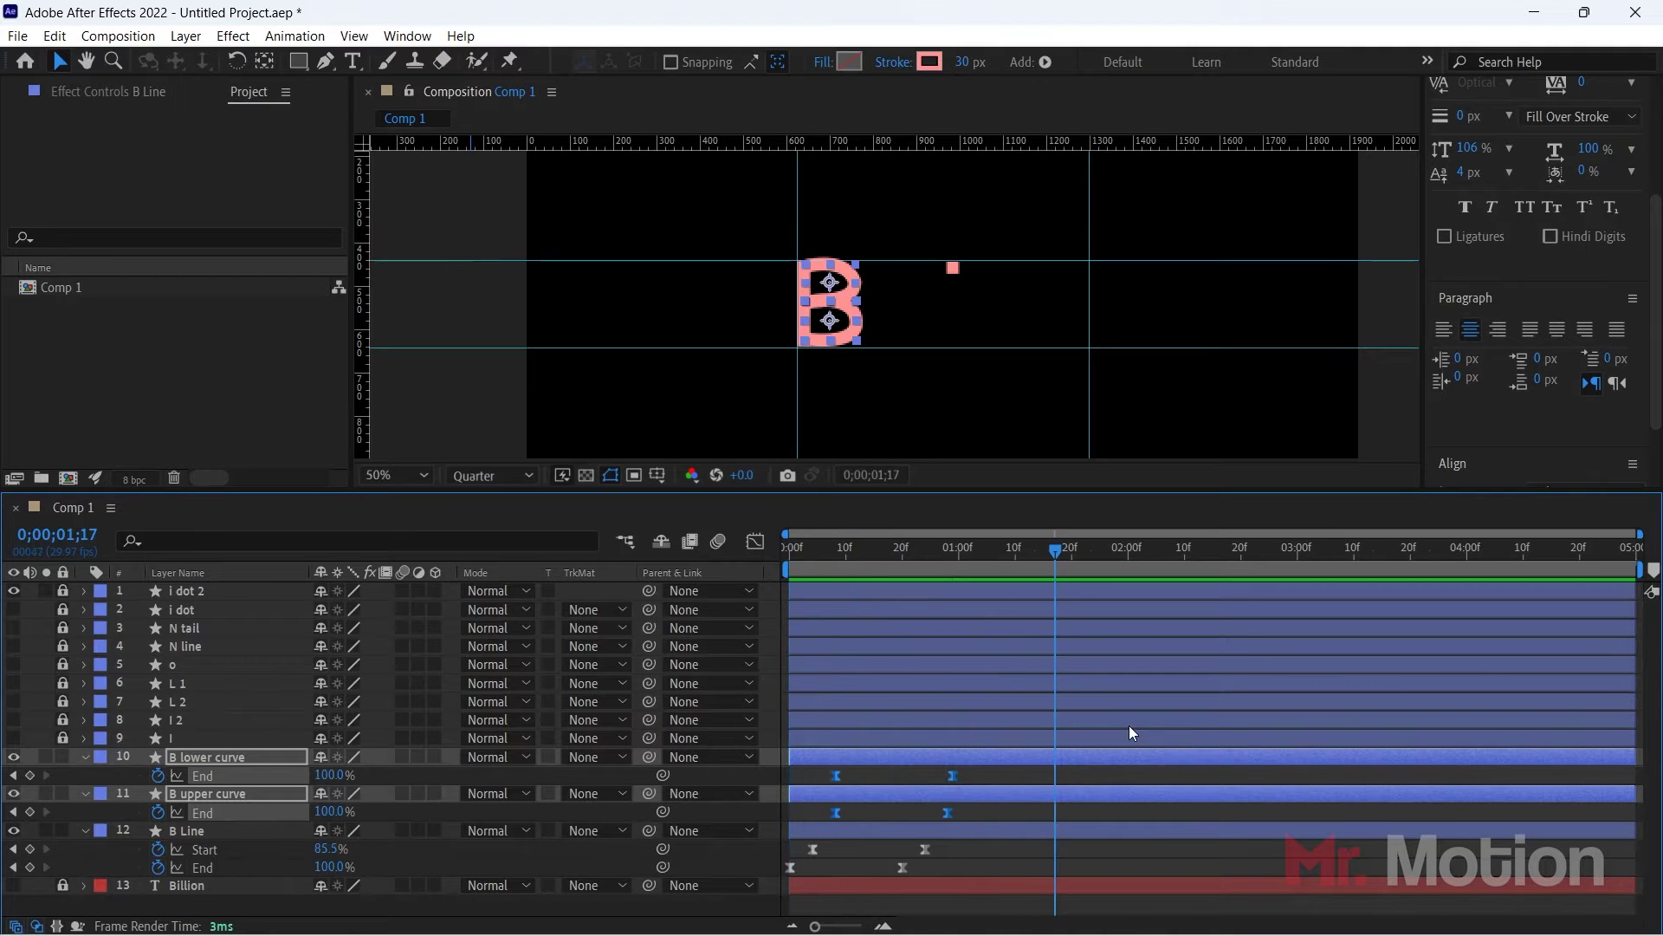
{"action": "key", "text": "Home"}
{"action": "key", "text": "space"}
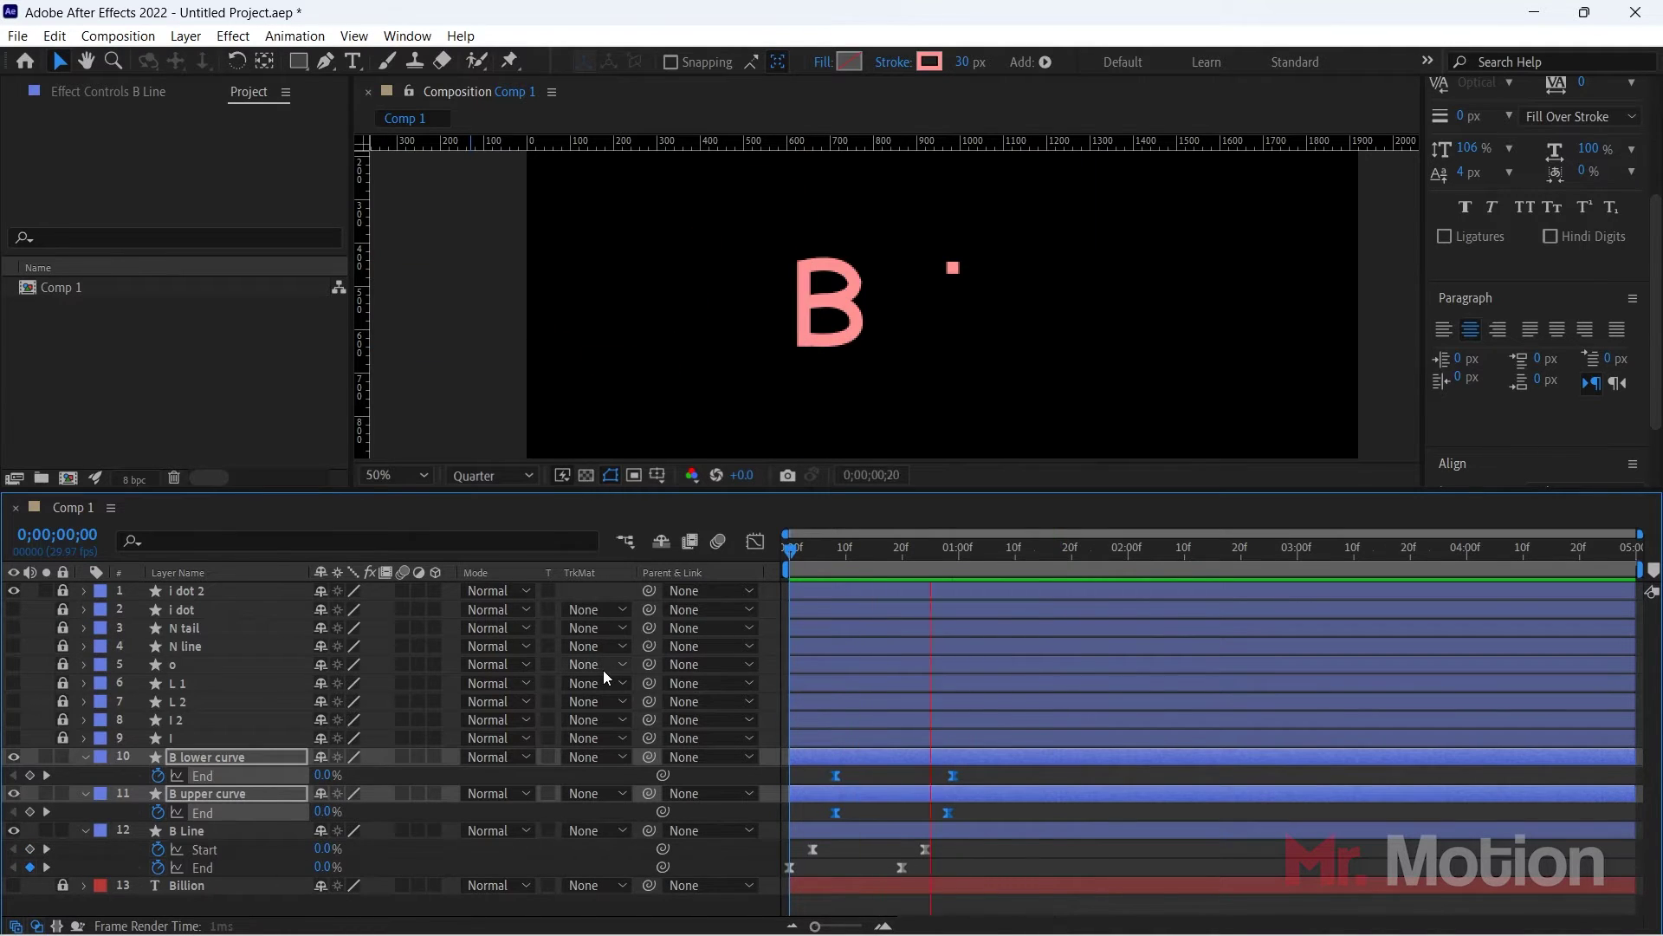
{"action": "key", "text": "space"}
Step: Pull only the final End keyframes of both B curves back about 8 frames, to around frame 20, and preview the B
{"action": "left_click_drag", "start_coordinate": [978, 773], "coordinate": [903, 814]}
{"action": "left_click", "coordinate": [917, 814]}
{"action": "key", "text": "Home"}
{"action": "key", "text": "space"}
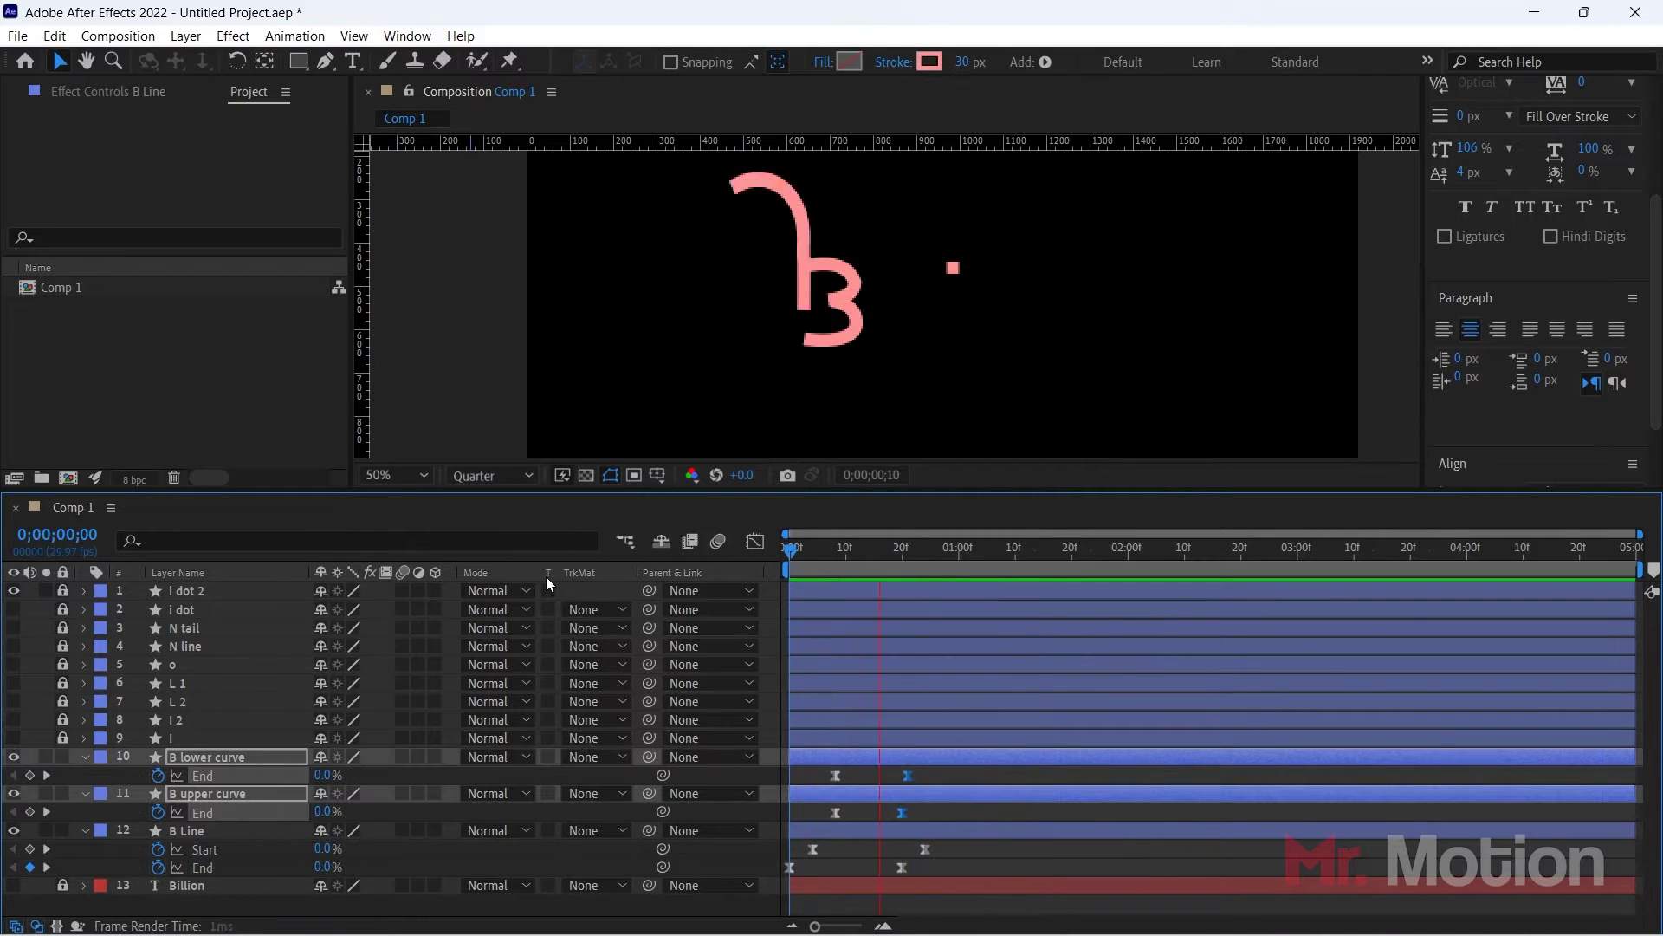
{"action": "key", "text": "space"}
{"action": "left_click", "coordinate": [1068, 860]}
Step: Collapse the three B layers, show, unlock and select the I layer, and activate the Pen tool
{"action": "left_click", "coordinate": [86, 759]}
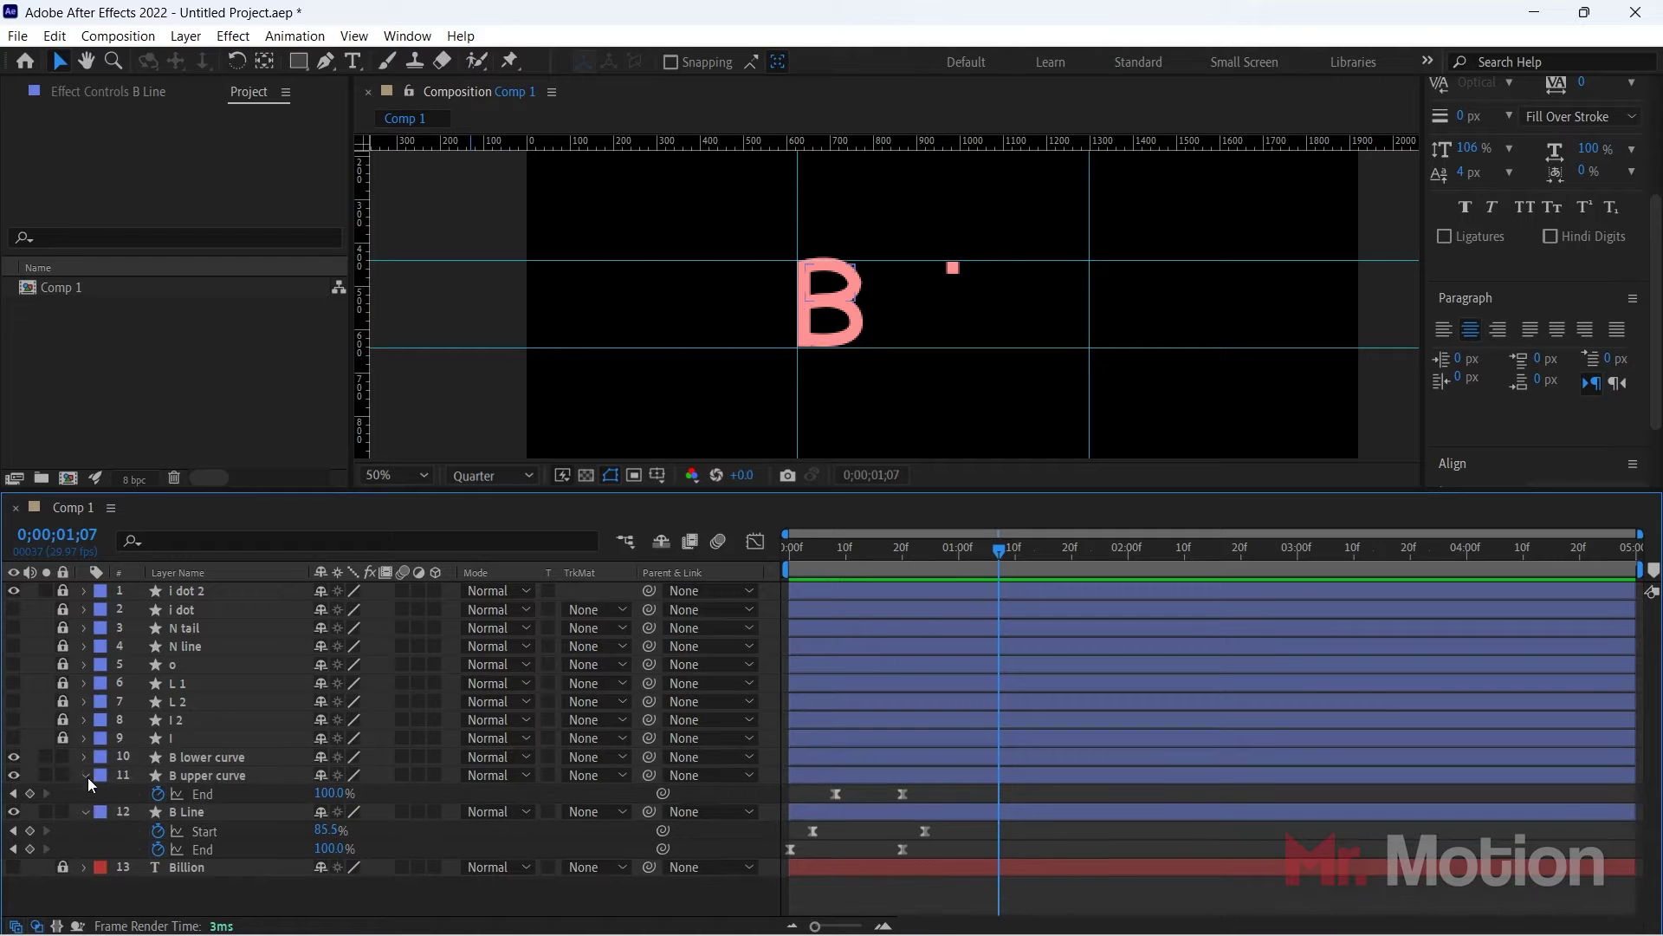
{"action": "left_click", "coordinate": [87, 777]}
{"action": "left_click", "coordinate": [86, 791]}
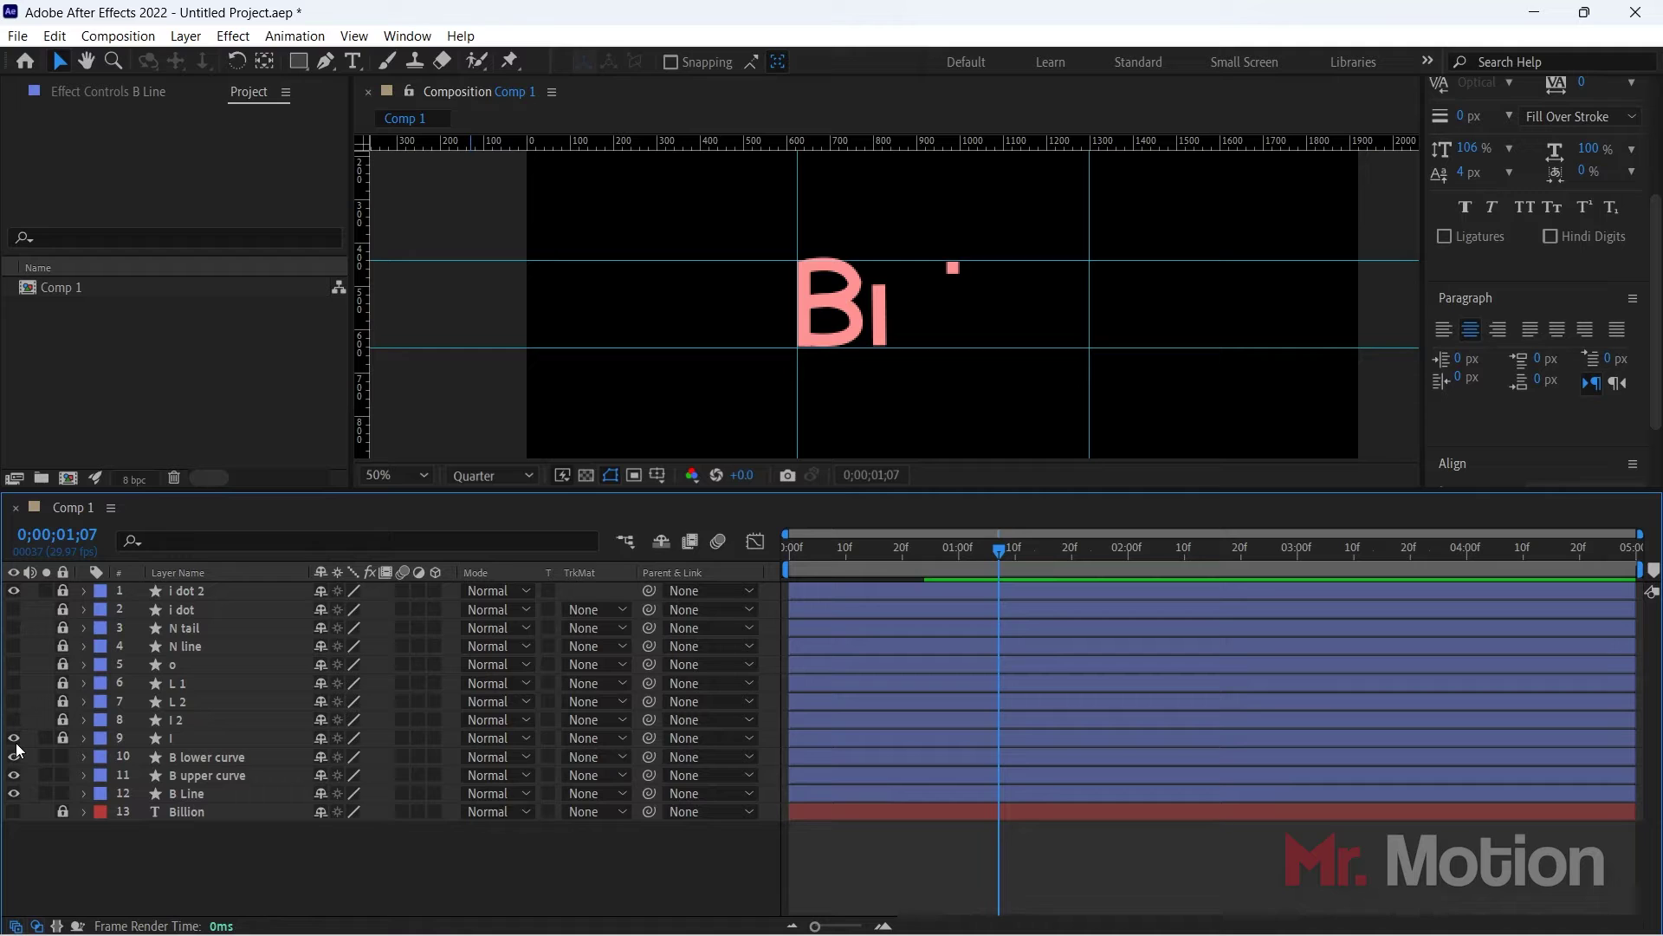
{"action": "left_click", "coordinate": [883, 343]}
{"action": "left_click", "coordinate": [180, 740]}
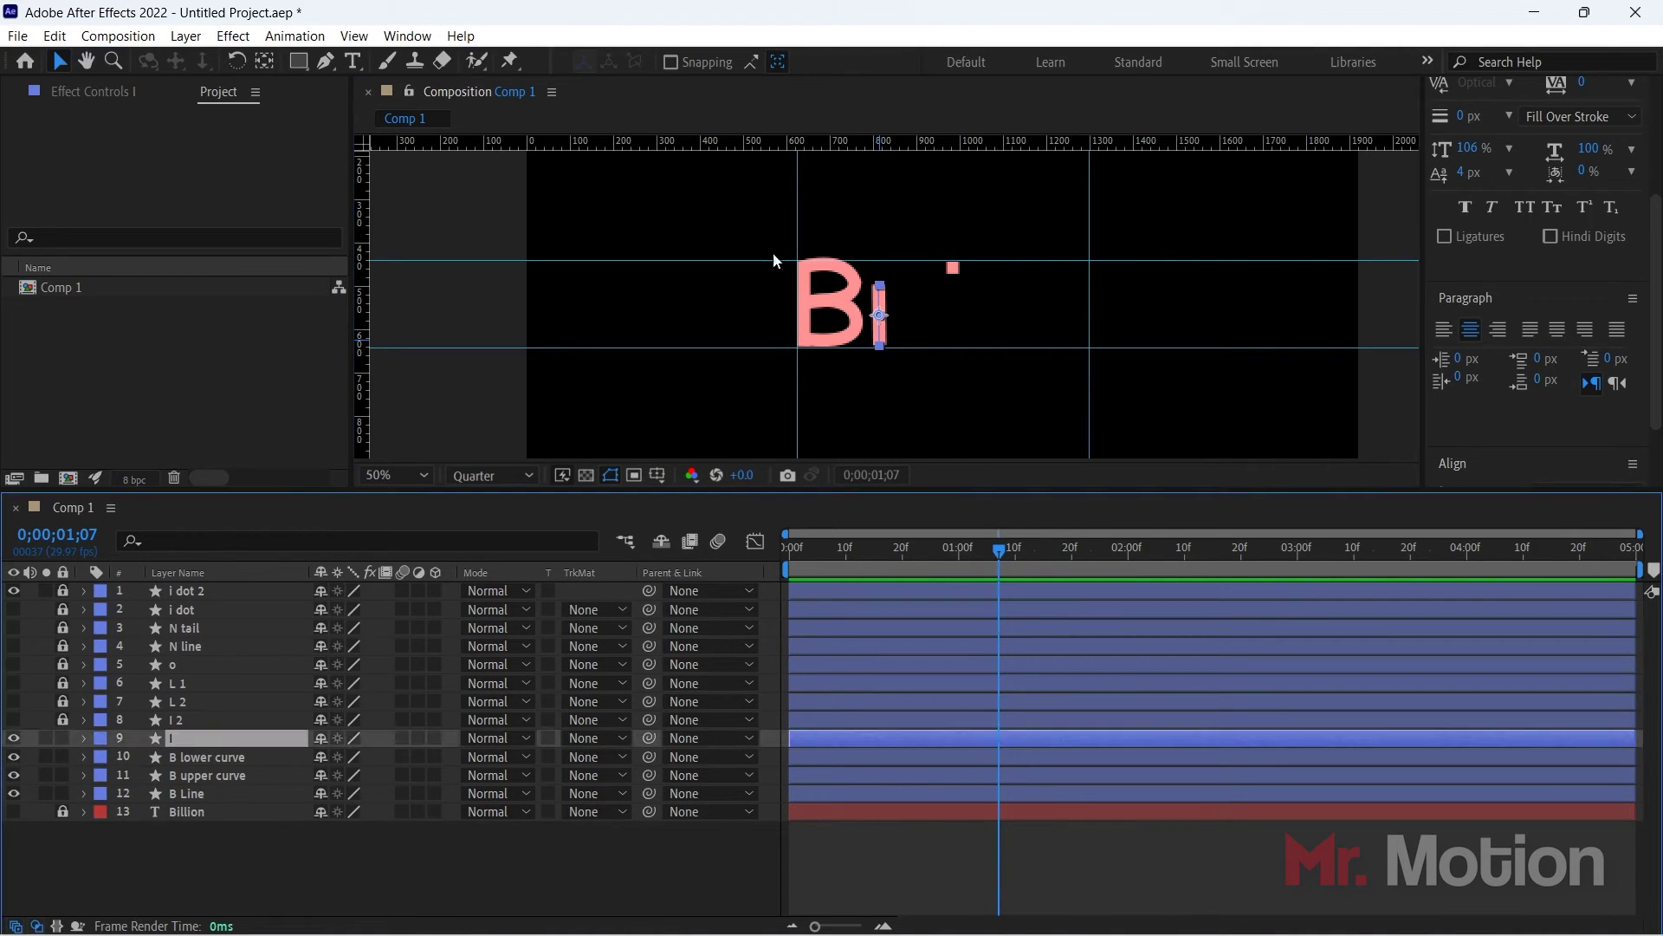
{"action": "key", "text": "g"}
{"action": "scroll", "coordinate": [848, 328], "scroll_direction": "up", "scroll_amount": 2}
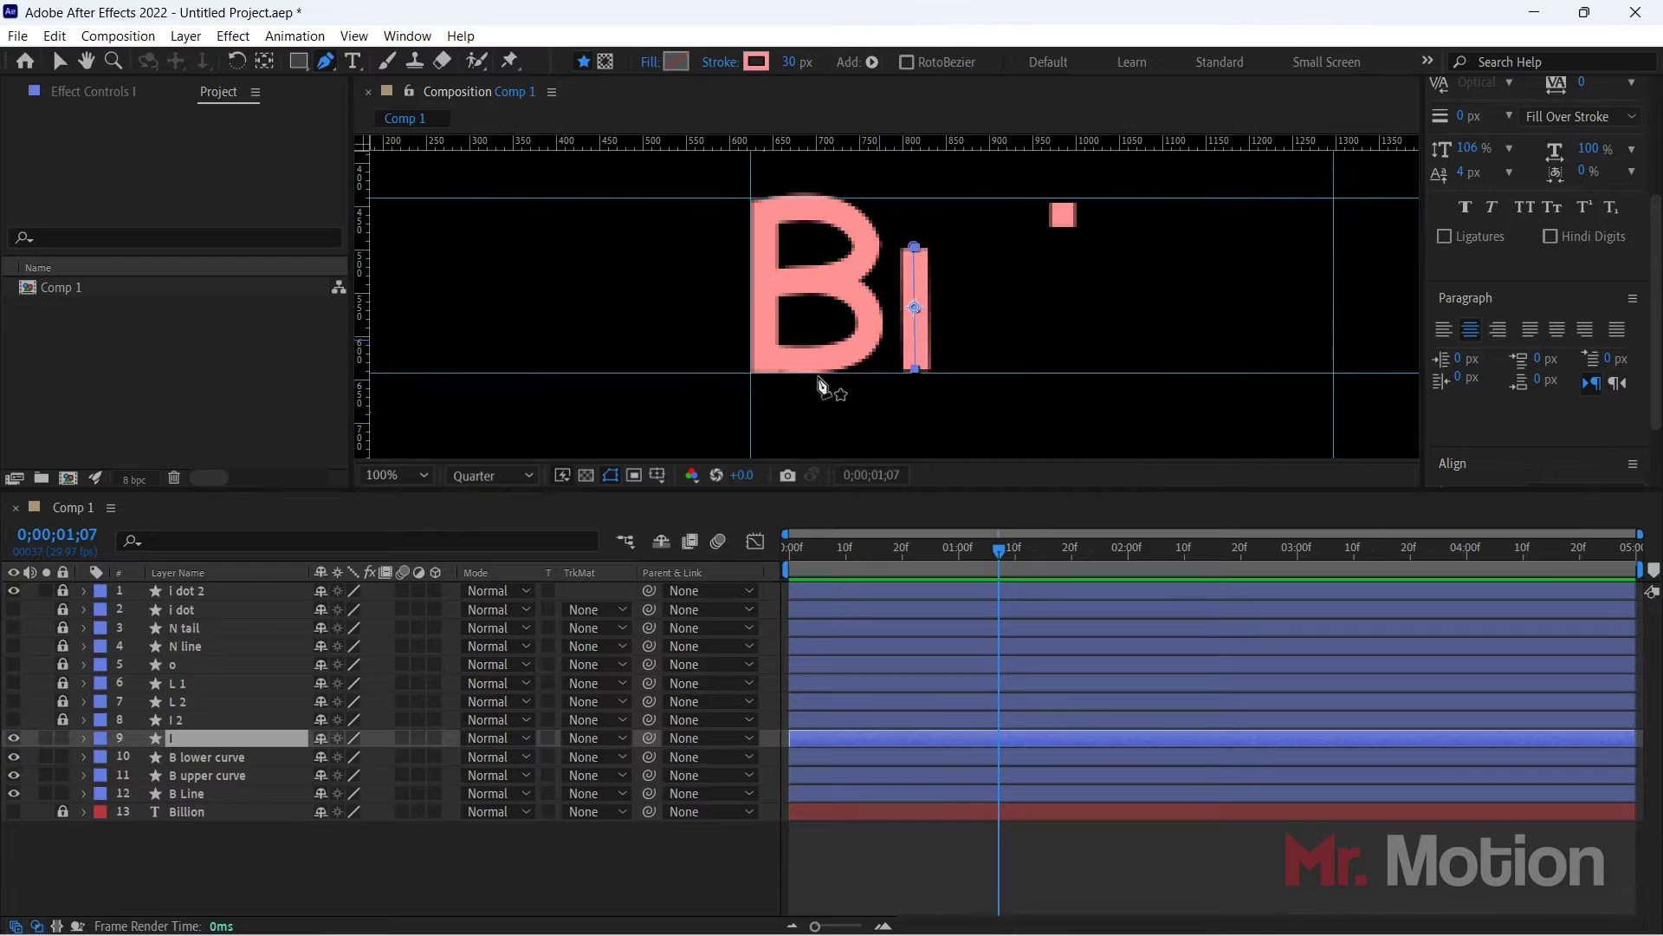
Step: Try extending the I stem's path with a curved tail beneath the B, and undo the attempts
{"action": "left_click", "coordinate": [915, 370]}
{"action": "left_click_drag", "start_coordinate": [761, 373], "coordinate": [656, 246]}
{"action": "scroll", "coordinate": [789, 284], "scroll_direction": "down", "scroll_amount": 2}
{"action": "left_click_drag", "start_coordinate": [829, 397], "coordinate": [863, 413]}
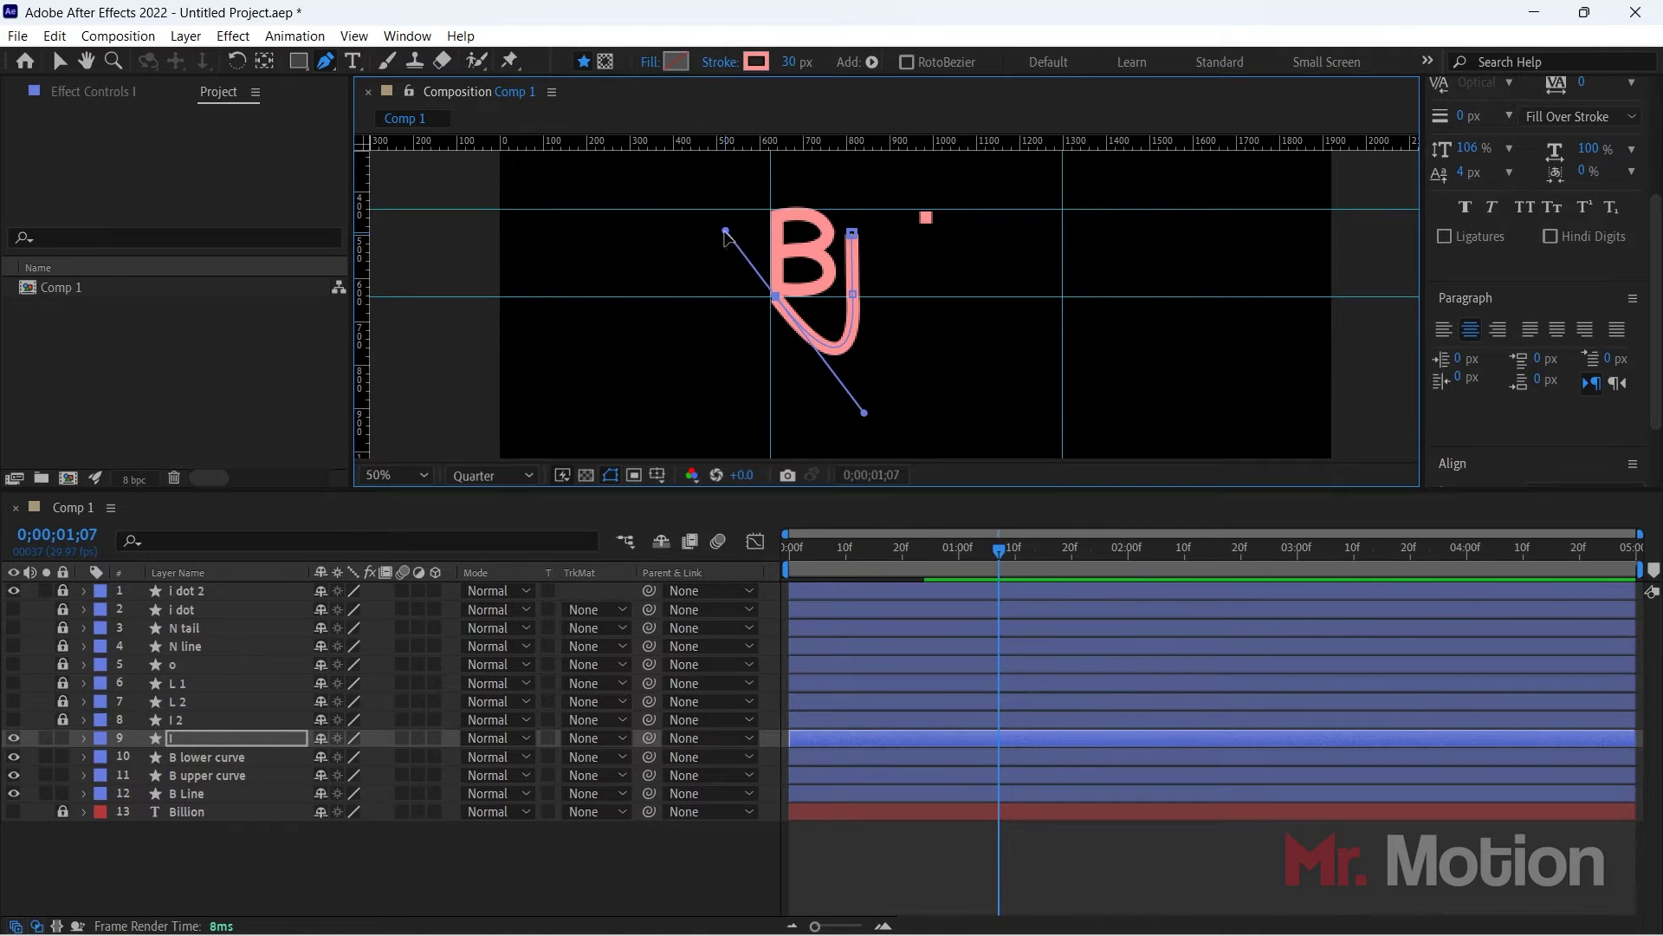
{"action": "left_click_drag", "start_coordinate": [726, 231], "coordinate": [766, 297]}
{"action": "key", "text": "ctrl+z"}
{"action": "left_click_drag", "start_coordinate": [864, 416], "coordinate": [770, 406]}
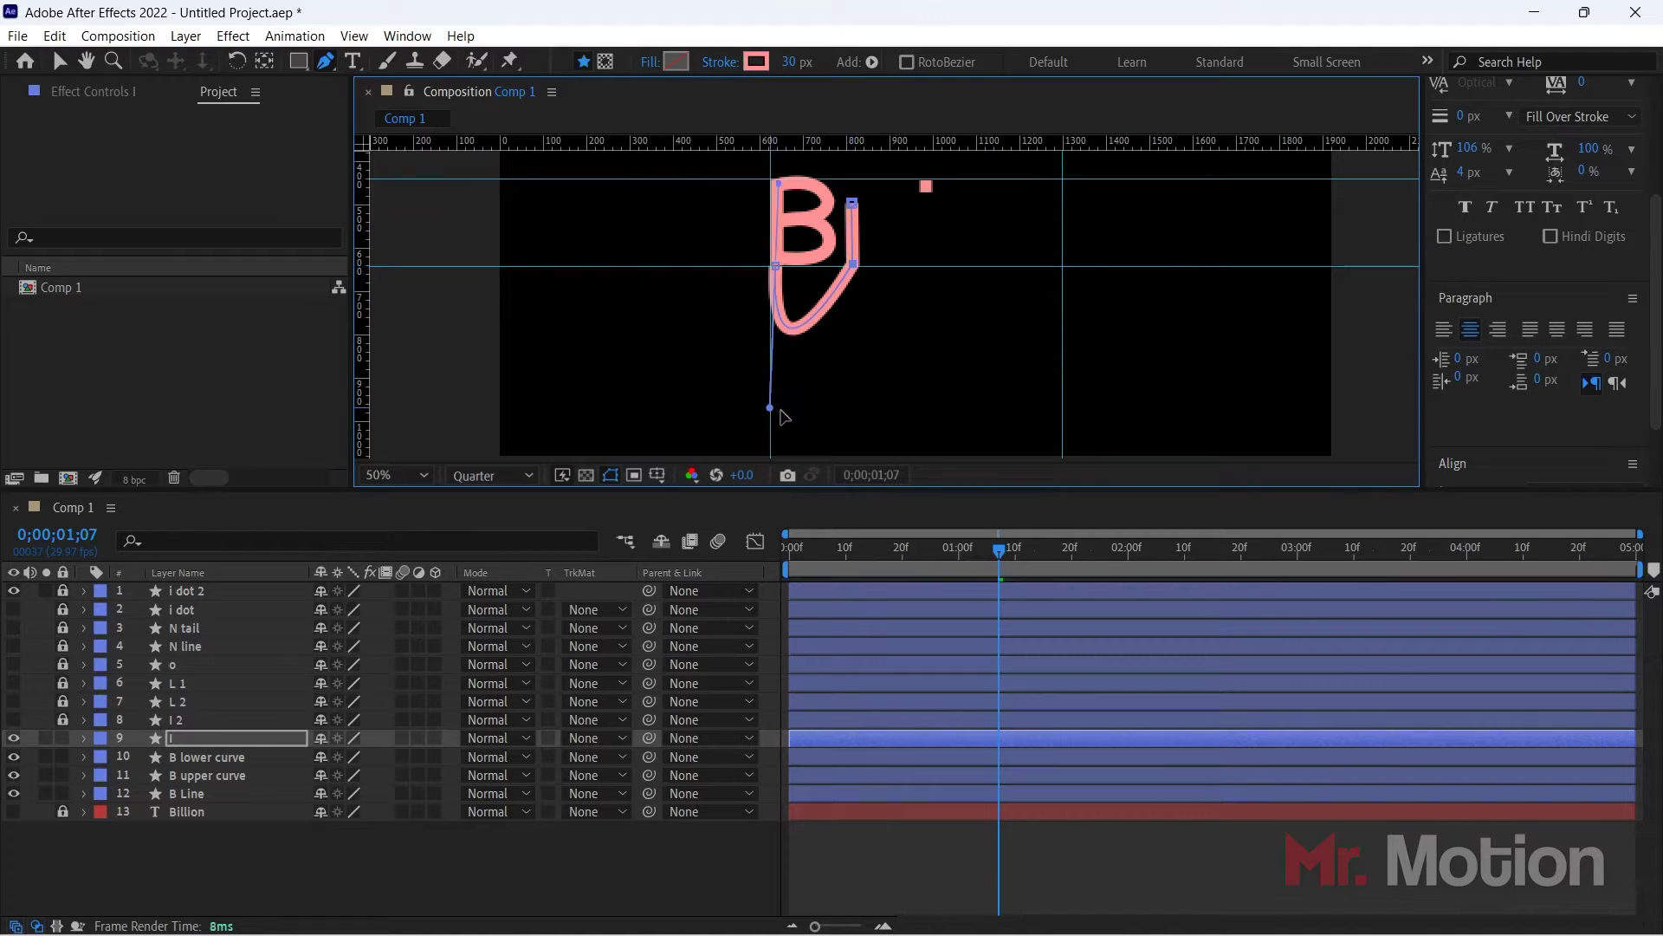
{"action": "key", "text": "ctrl+z"}
{"action": "key", "text": "ctrl+z"}
{"action": "key", "text": "ctrl+z"}
{"action": "key", "text": "ctrl+z"}
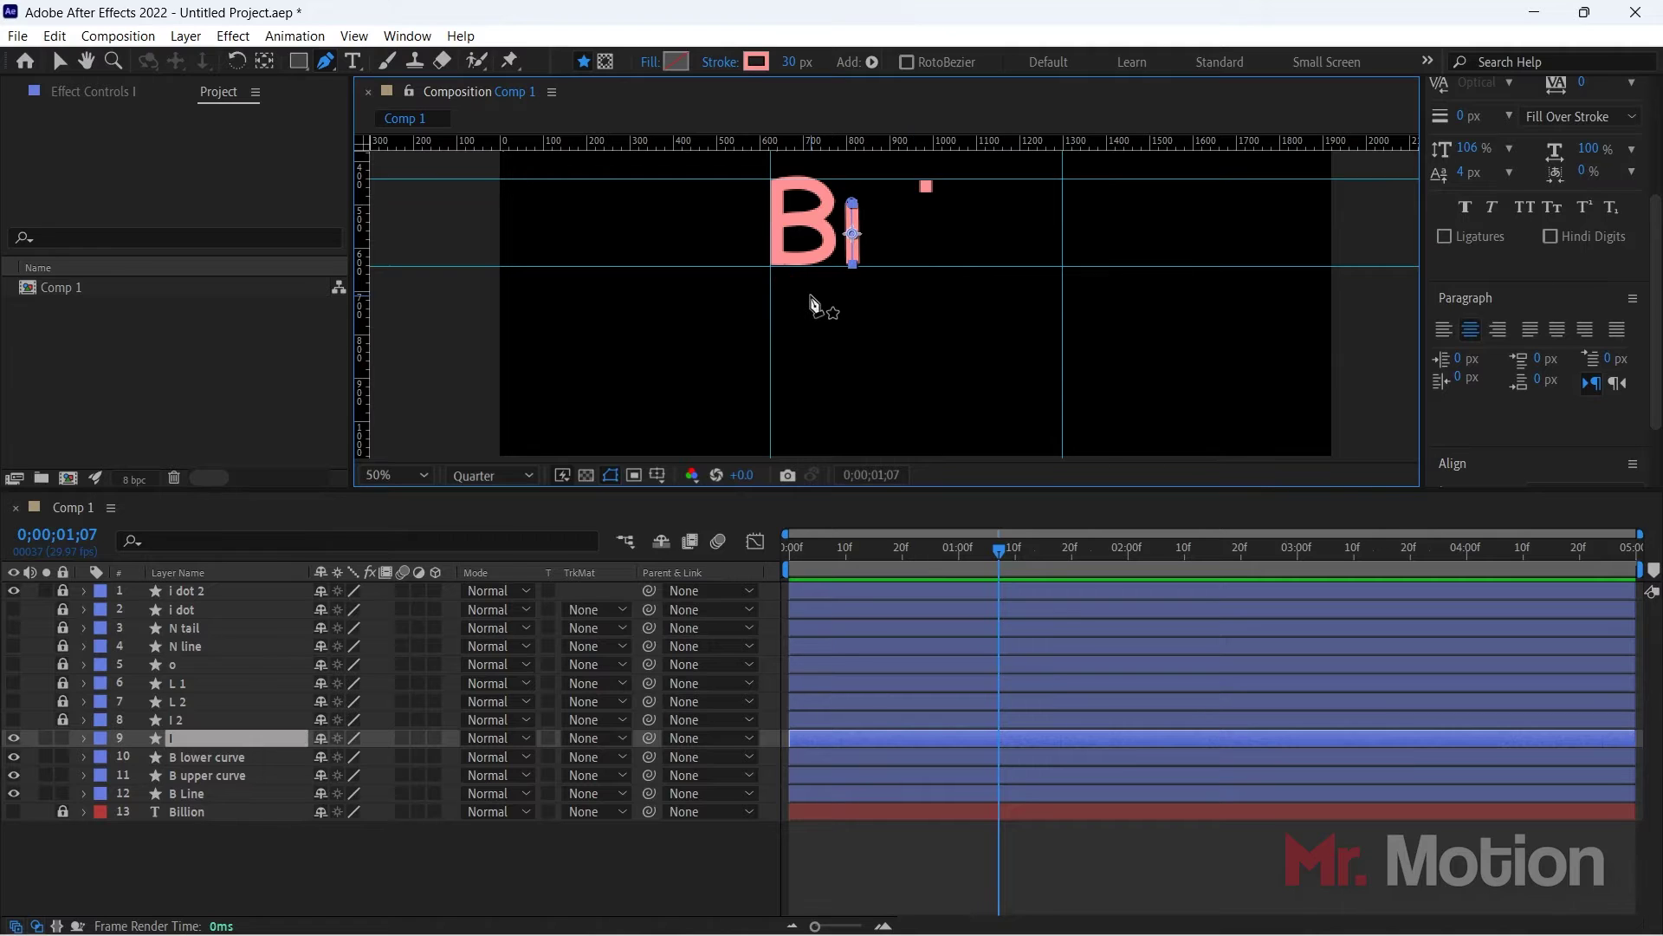
{"action": "left_click_drag", "start_coordinate": [812, 295], "coordinate": [732, 264]}
{"action": "key", "text": "ctrl+z"}
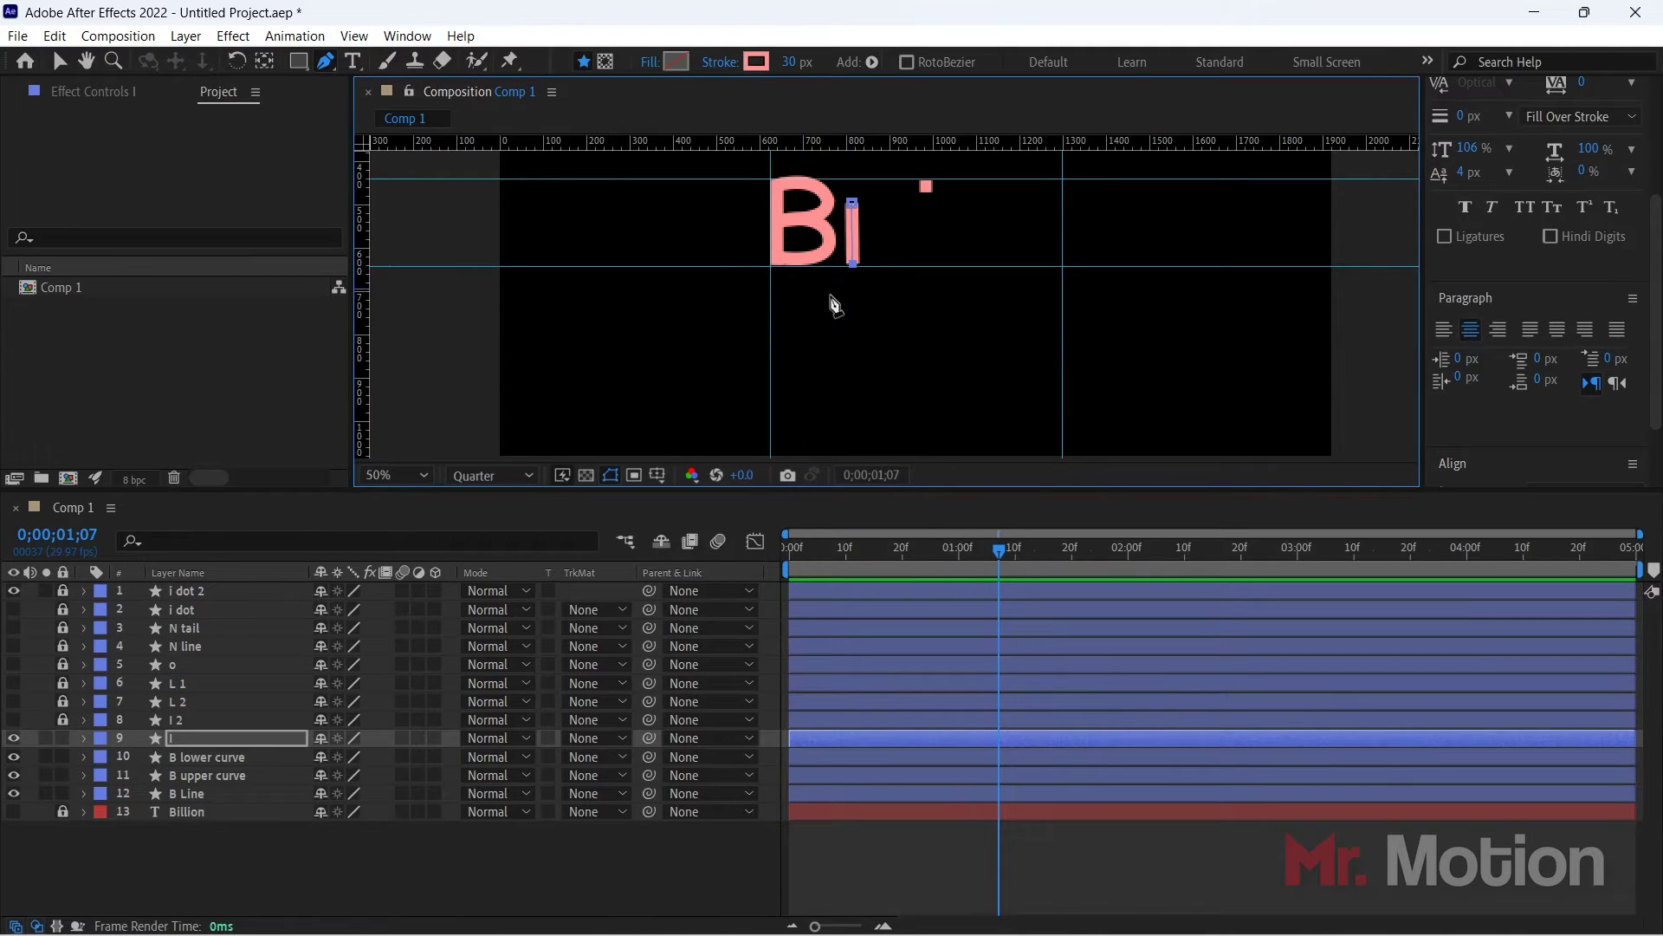
Step: Extend the I path from the stem's base in a curve beneath the B to its lower-left corner, and adjust the middle point's handles
{"action": "mouse_move", "coordinate": [814, 305]}
{"action": "left_mouse_down"}
{"action": "mouse_move", "coordinate": [762, 296]}
{"action": "mouse_move", "coordinate": [771, 278]}
{"action": "mouse_move", "coordinate": [770, 293]}
{"action": "left_mouse_up"}
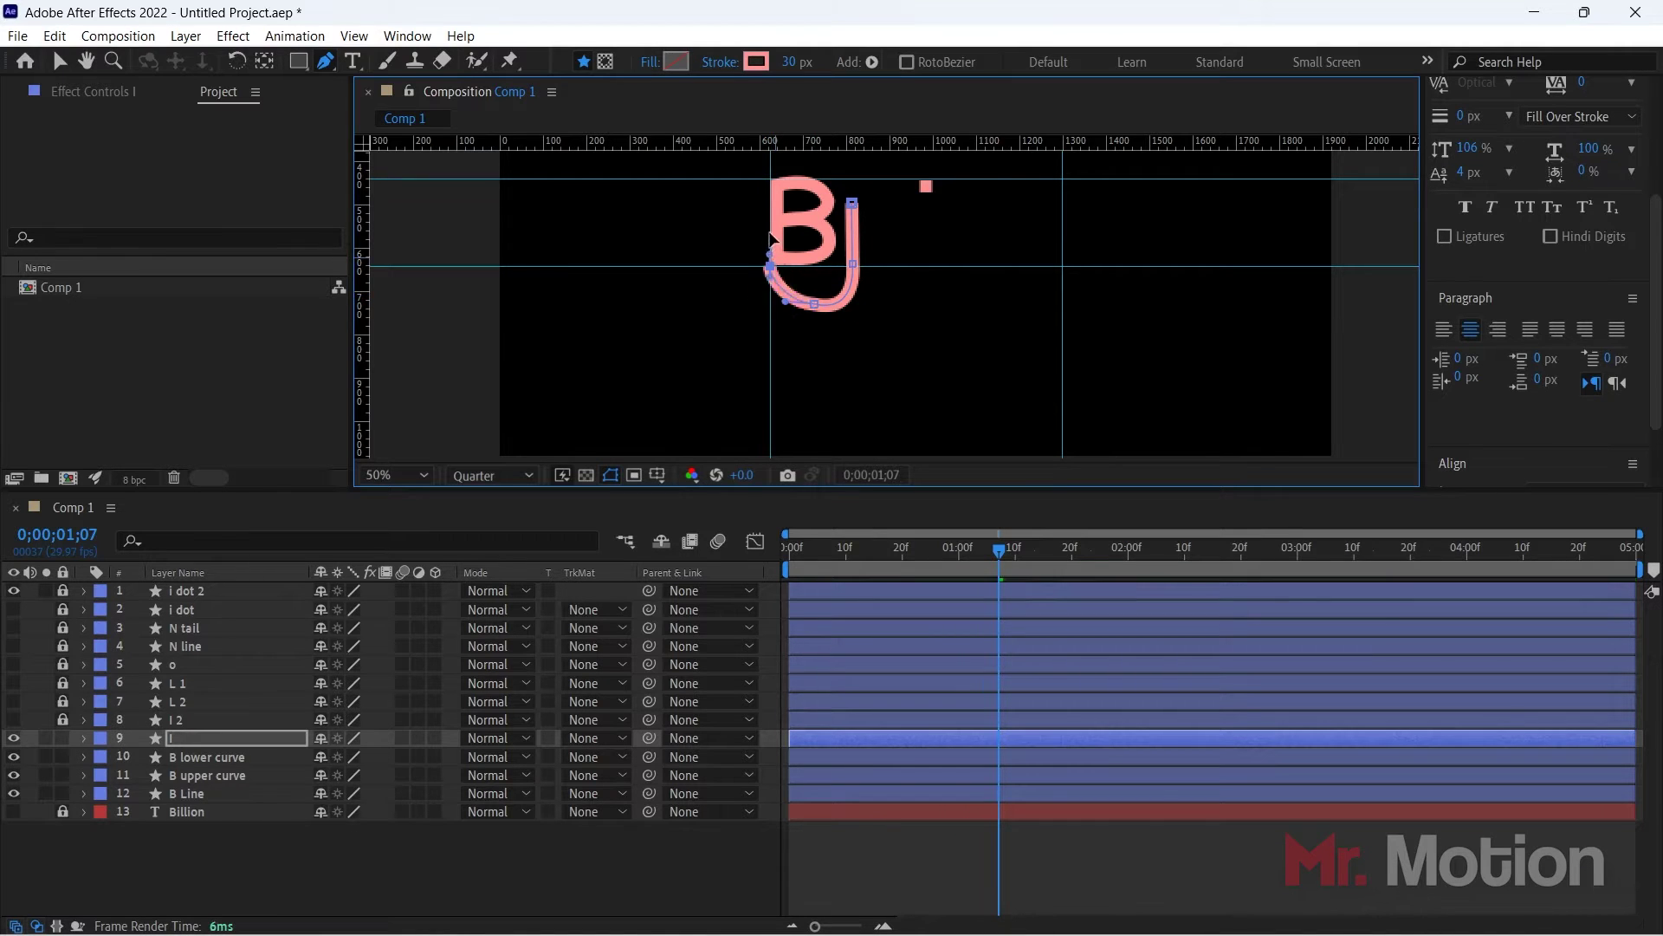
{"action": "scroll", "coordinate": [809, 313], "scroll_direction": "up", "scroll_amount": 4}
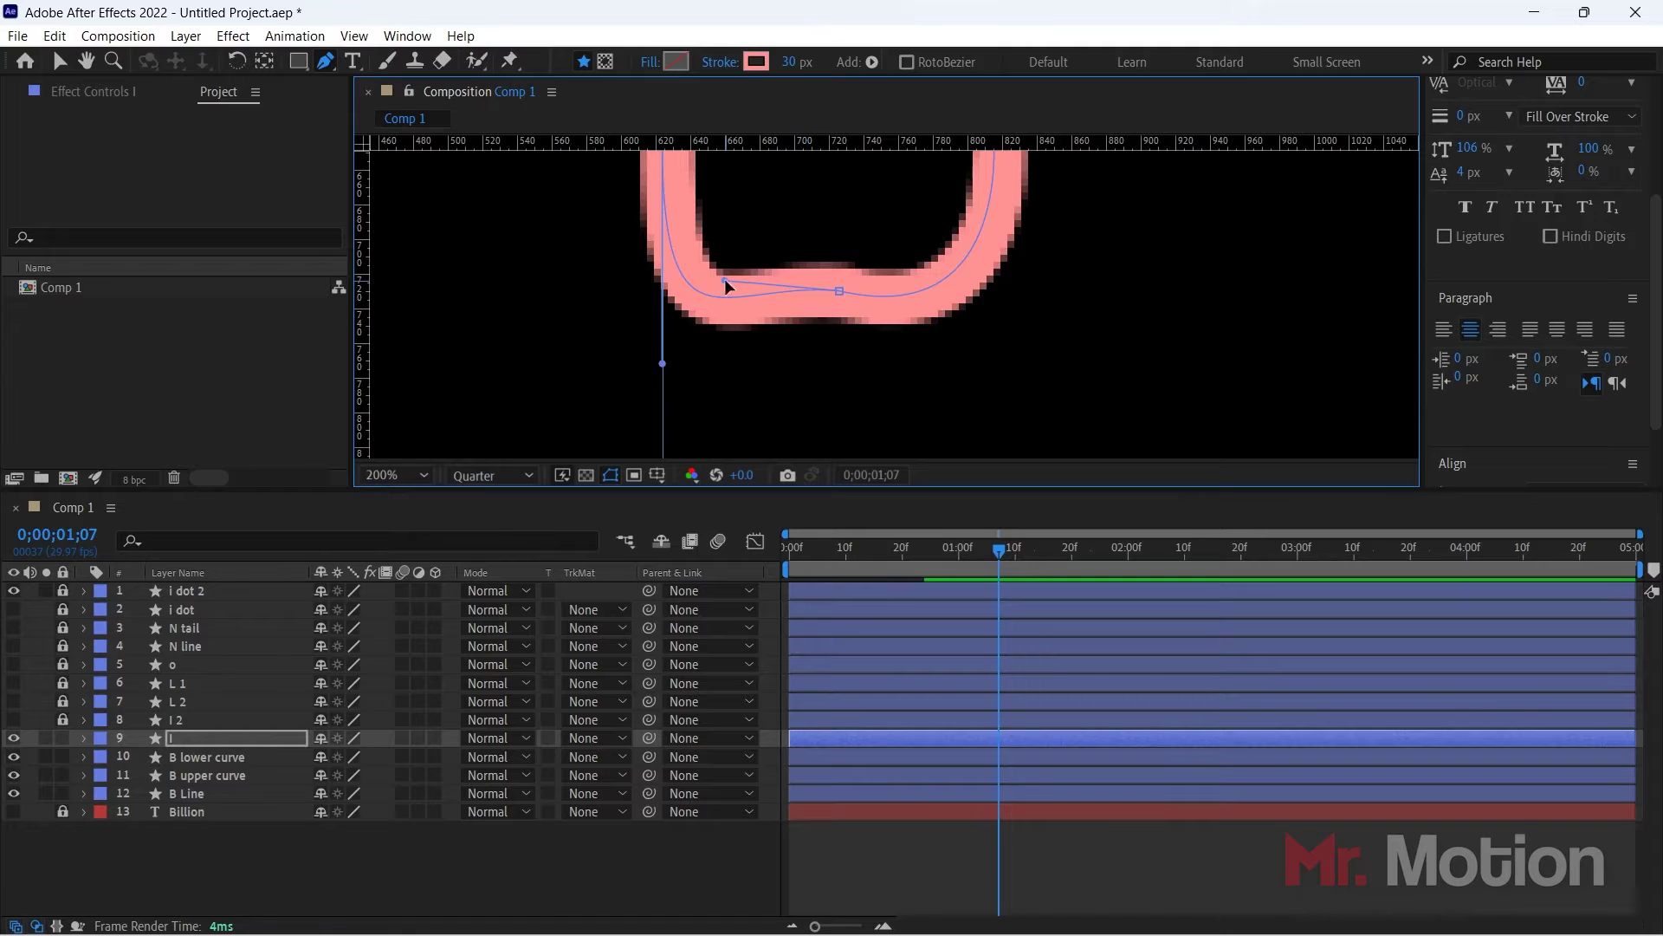
{"action": "left_click_drag", "start_coordinate": [726, 281], "coordinate": [763, 278]}
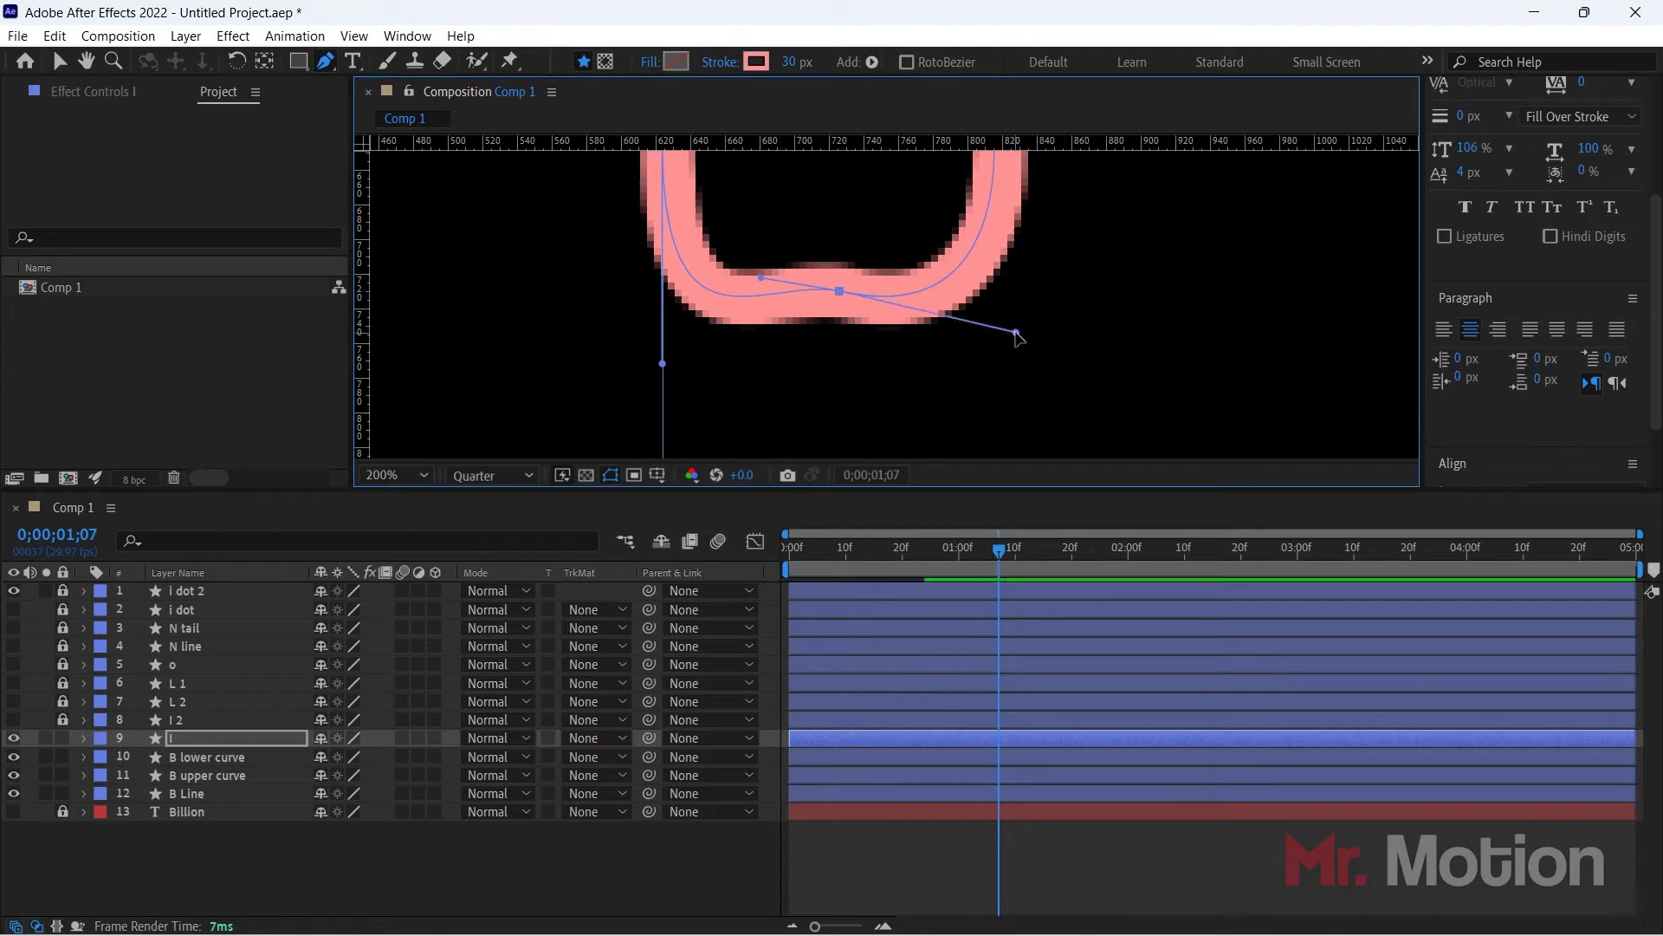
{"action": "left_click_drag", "start_coordinate": [1018, 336], "coordinate": [1059, 305]}
{"action": "scroll", "coordinate": [957, 416], "scroll_direction": "down", "scroll_amount": 2}
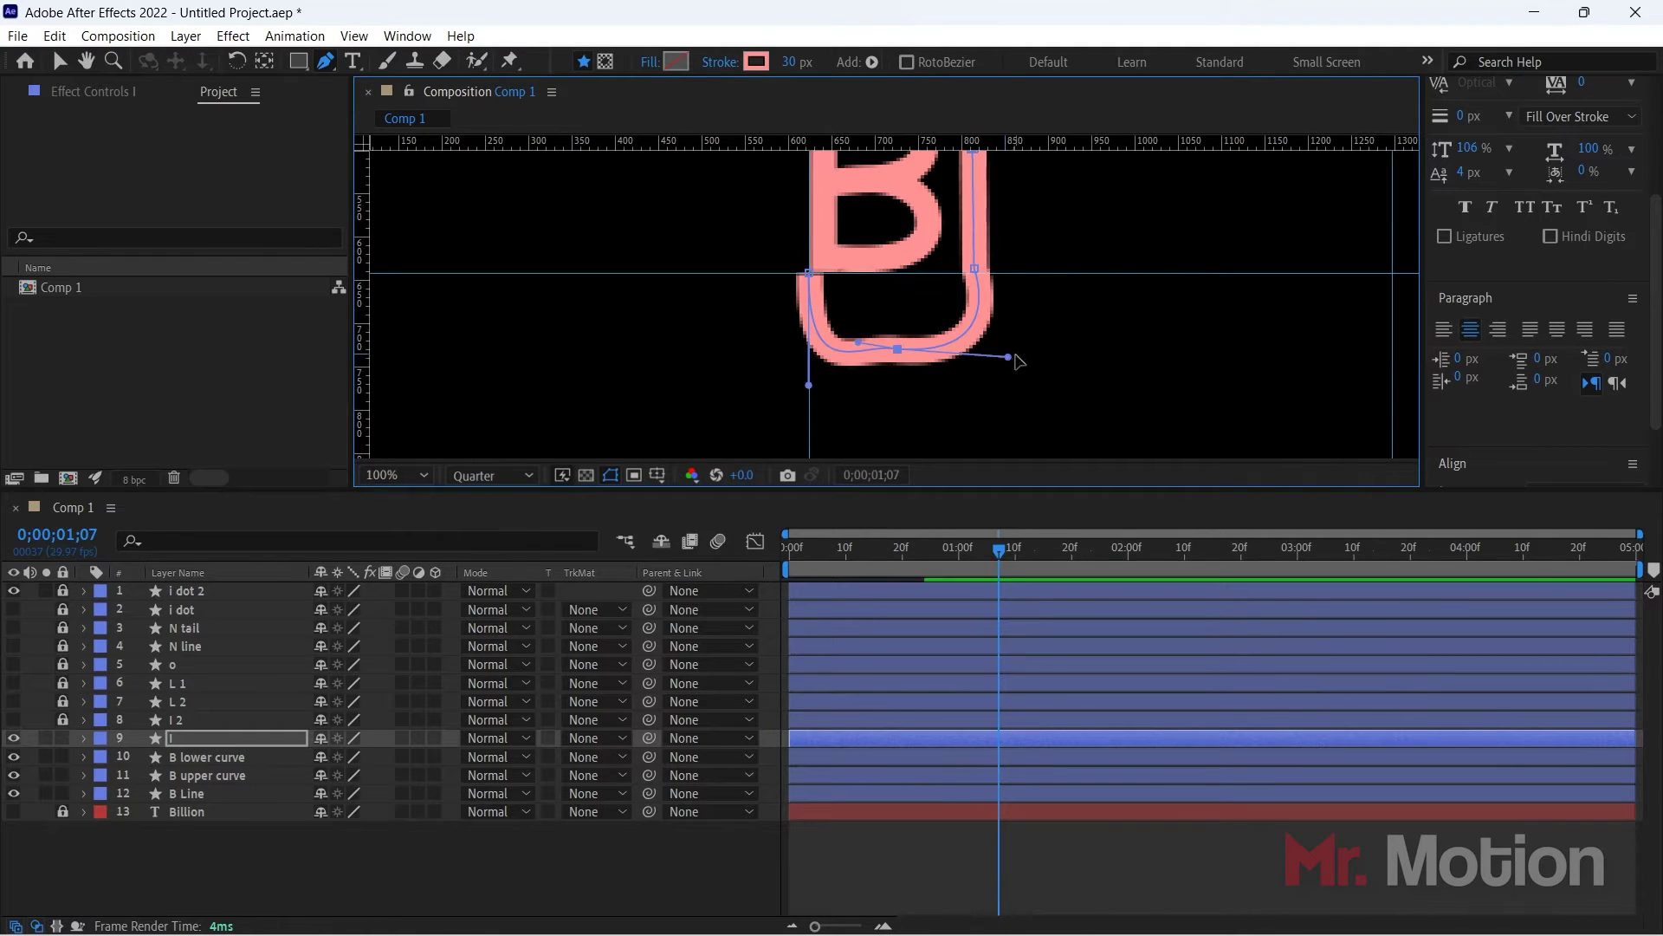
Step: Smooth the I tail's middle handles and move its end point onto the centre of the B's vertical stroke
{"action": "left_click_drag", "start_coordinate": [1009, 356], "coordinate": [991, 360]}
{"action": "mouse_move", "coordinate": [858, 343]}
{"action": "left_mouse_down"}
{"action": "mouse_move", "coordinate": [880, 347]}
{"action": "mouse_move", "coordinate": [831, 347]}
{"action": "left_mouse_up"}
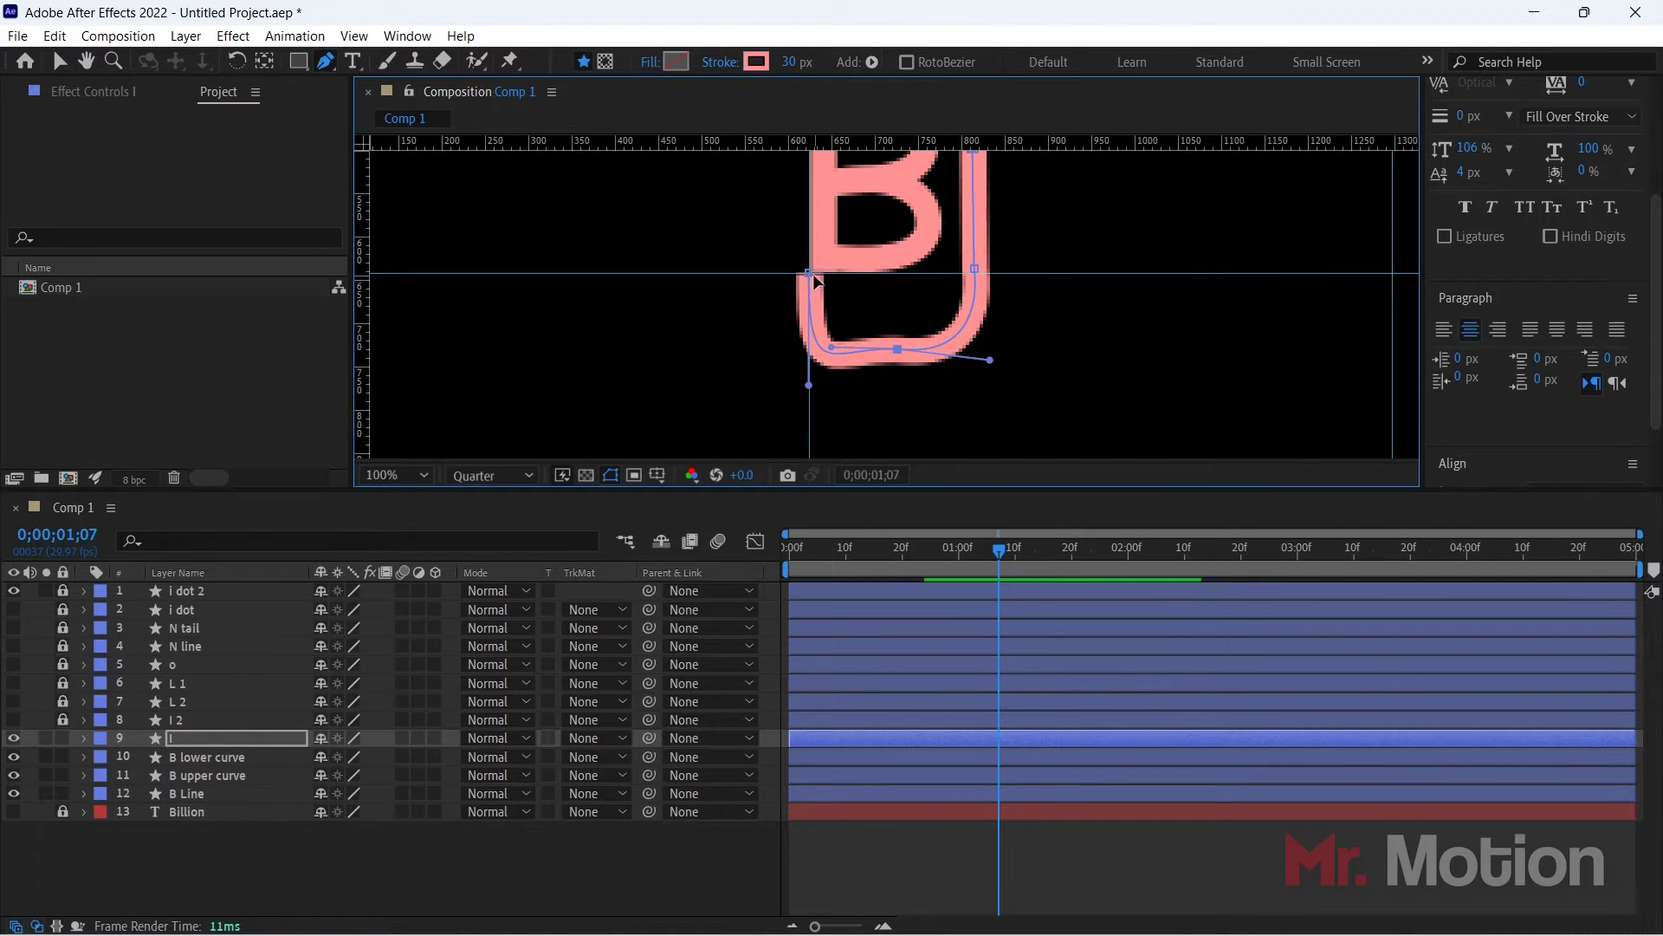
{"action": "left_click_drag", "start_coordinate": [809, 273], "coordinate": [825, 262]}
{"action": "left_click_drag", "start_coordinate": [832, 347], "coordinate": [863, 346]}
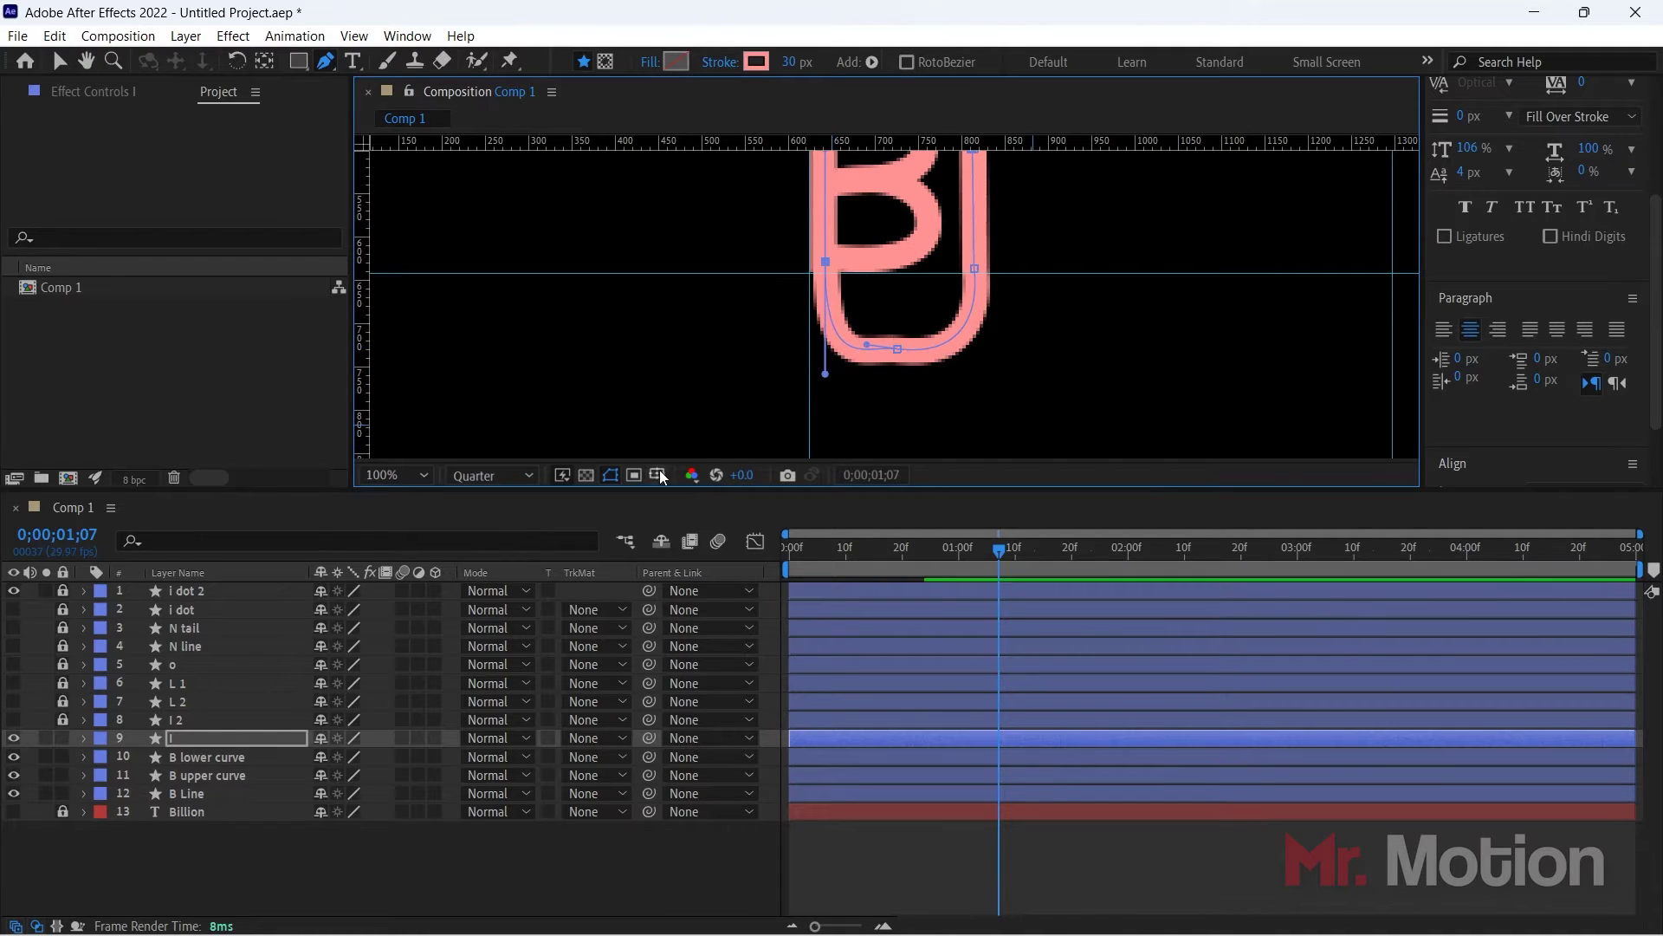
{"action": "left_click", "coordinate": [431, 870]}
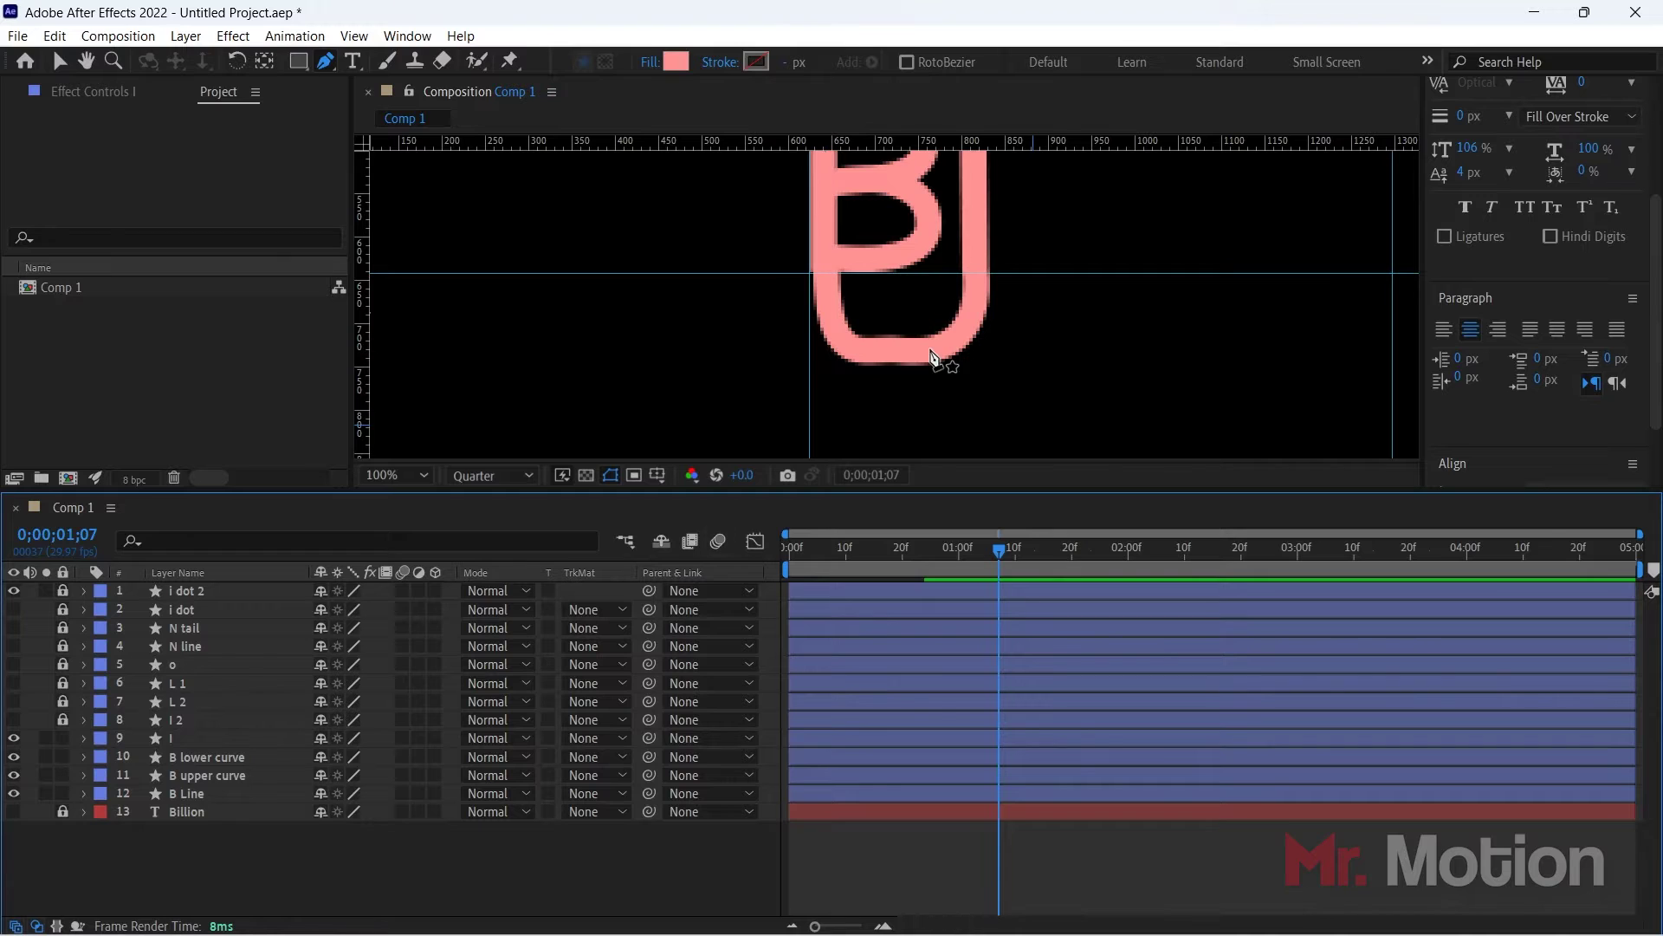
{"action": "left_click", "coordinate": [930, 349]}
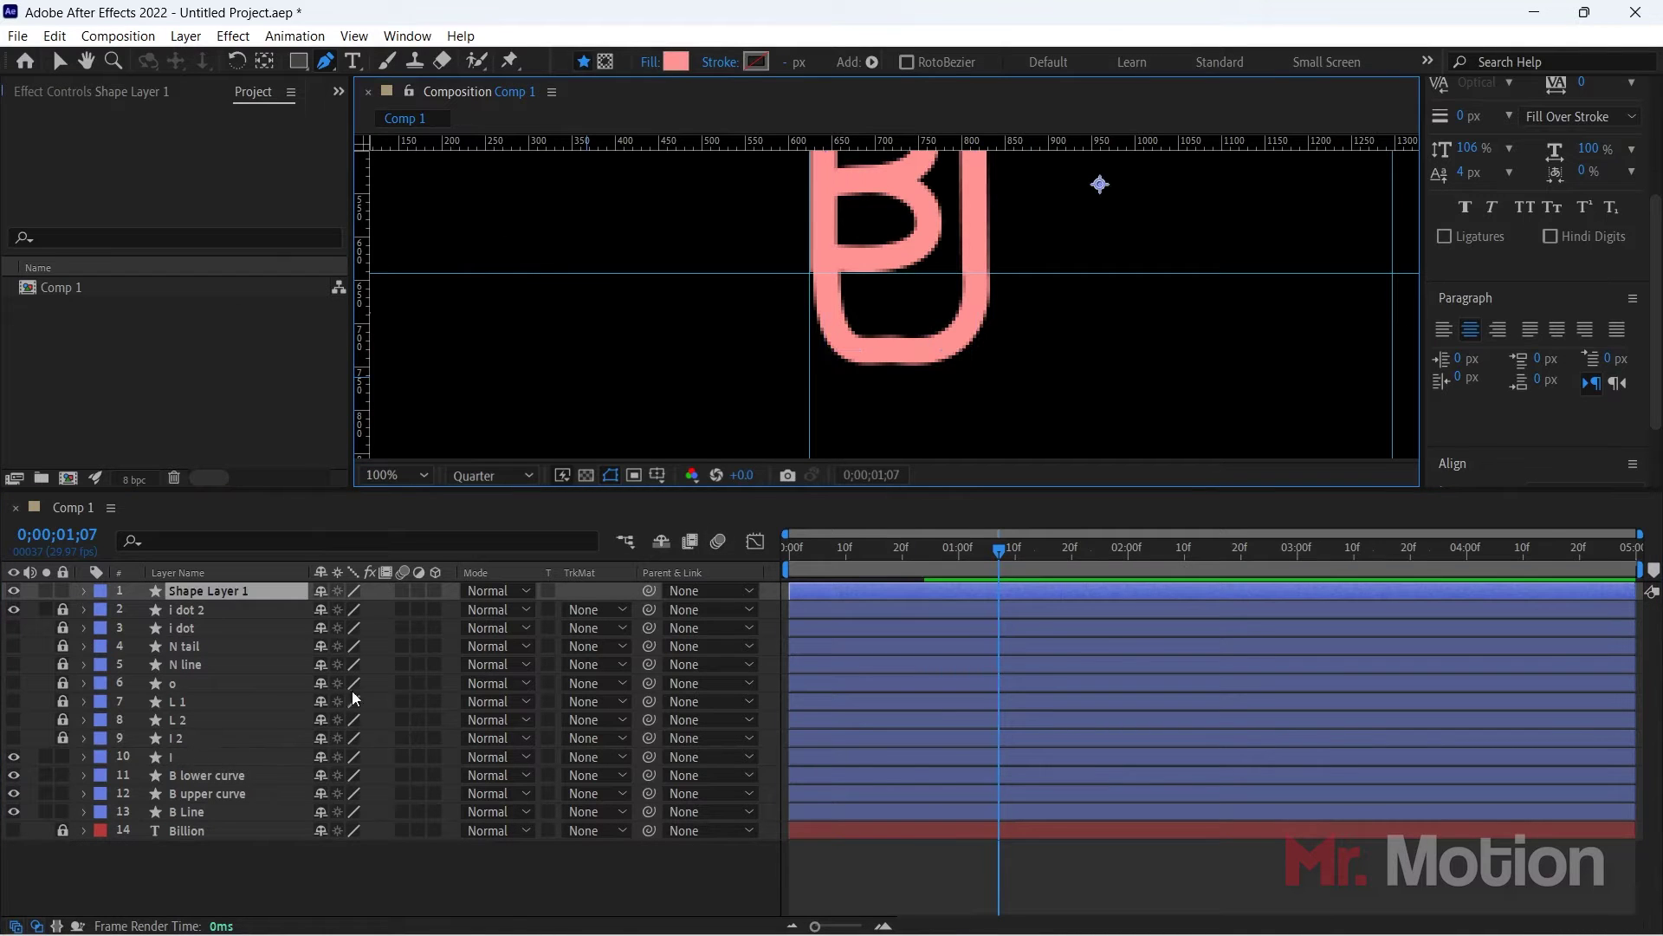
Step: Select the I layer, try widening its path from the lower-right corner handle, and undo the attempt
{"action": "left_click", "coordinate": [184, 756]}
{"action": "left_click", "coordinate": [58, 60]}
{"action": "left_click", "coordinate": [986, 350]}
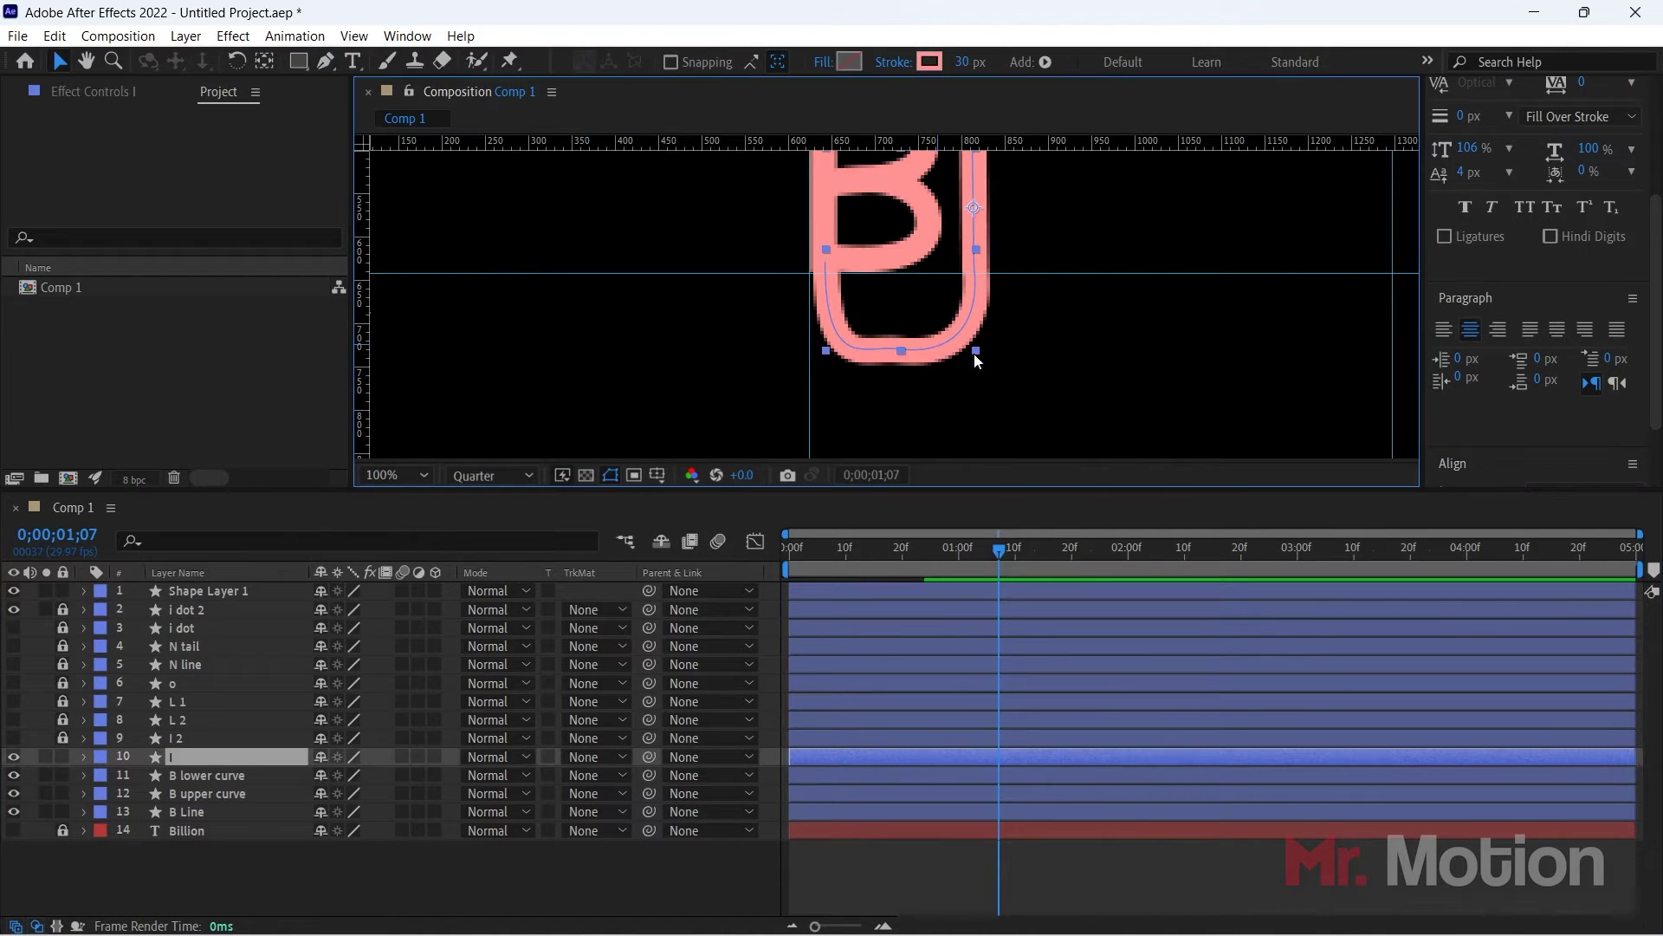
{"action": "left_click_drag", "start_coordinate": [977, 350], "coordinate": [992, 353]}
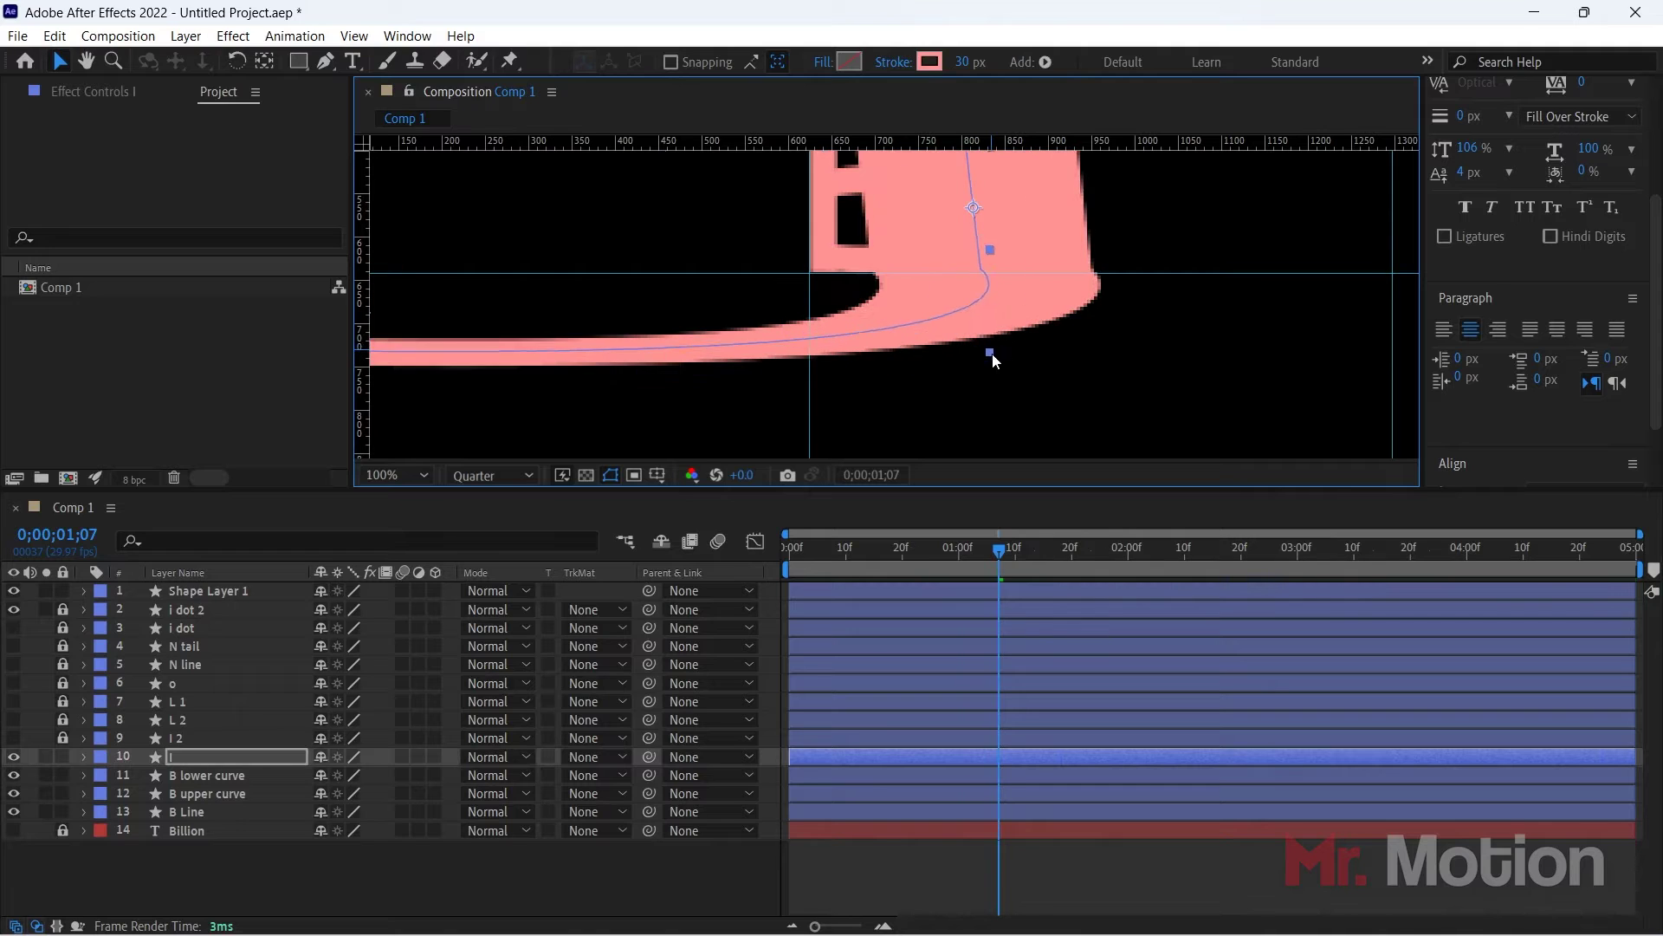
{"action": "key", "text": "ctrl+z"}
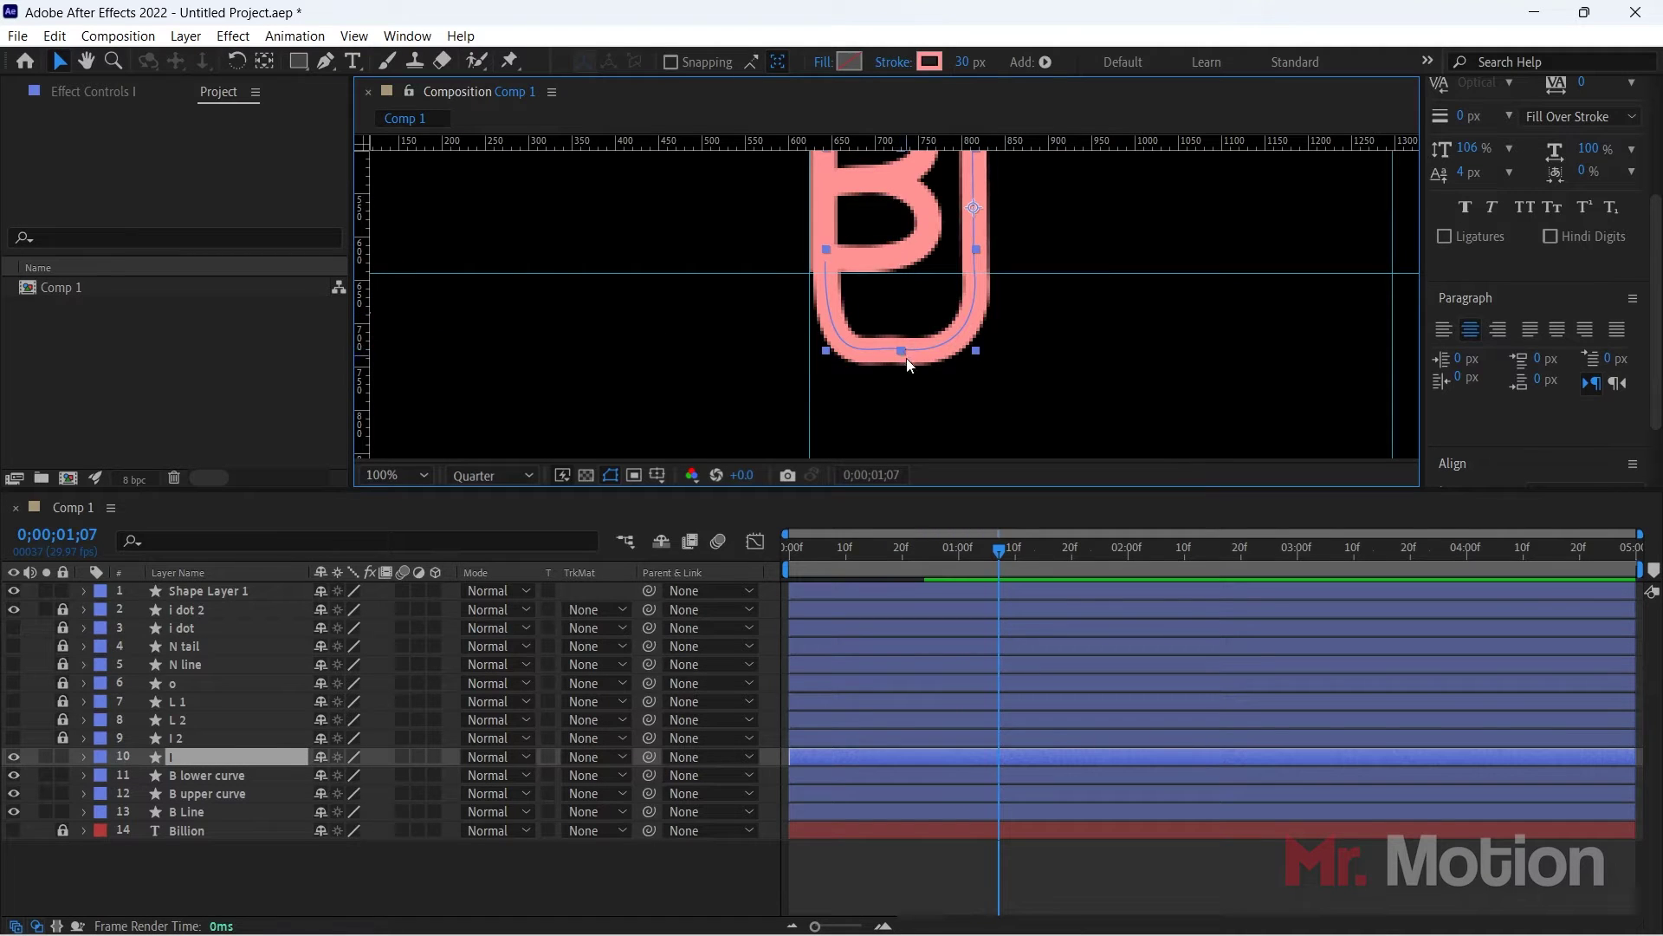
Step: Add Trim Paths to the I layer, expand its settings, and preview from the first frame
{"action": "left_click", "coordinate": [84, 758]}
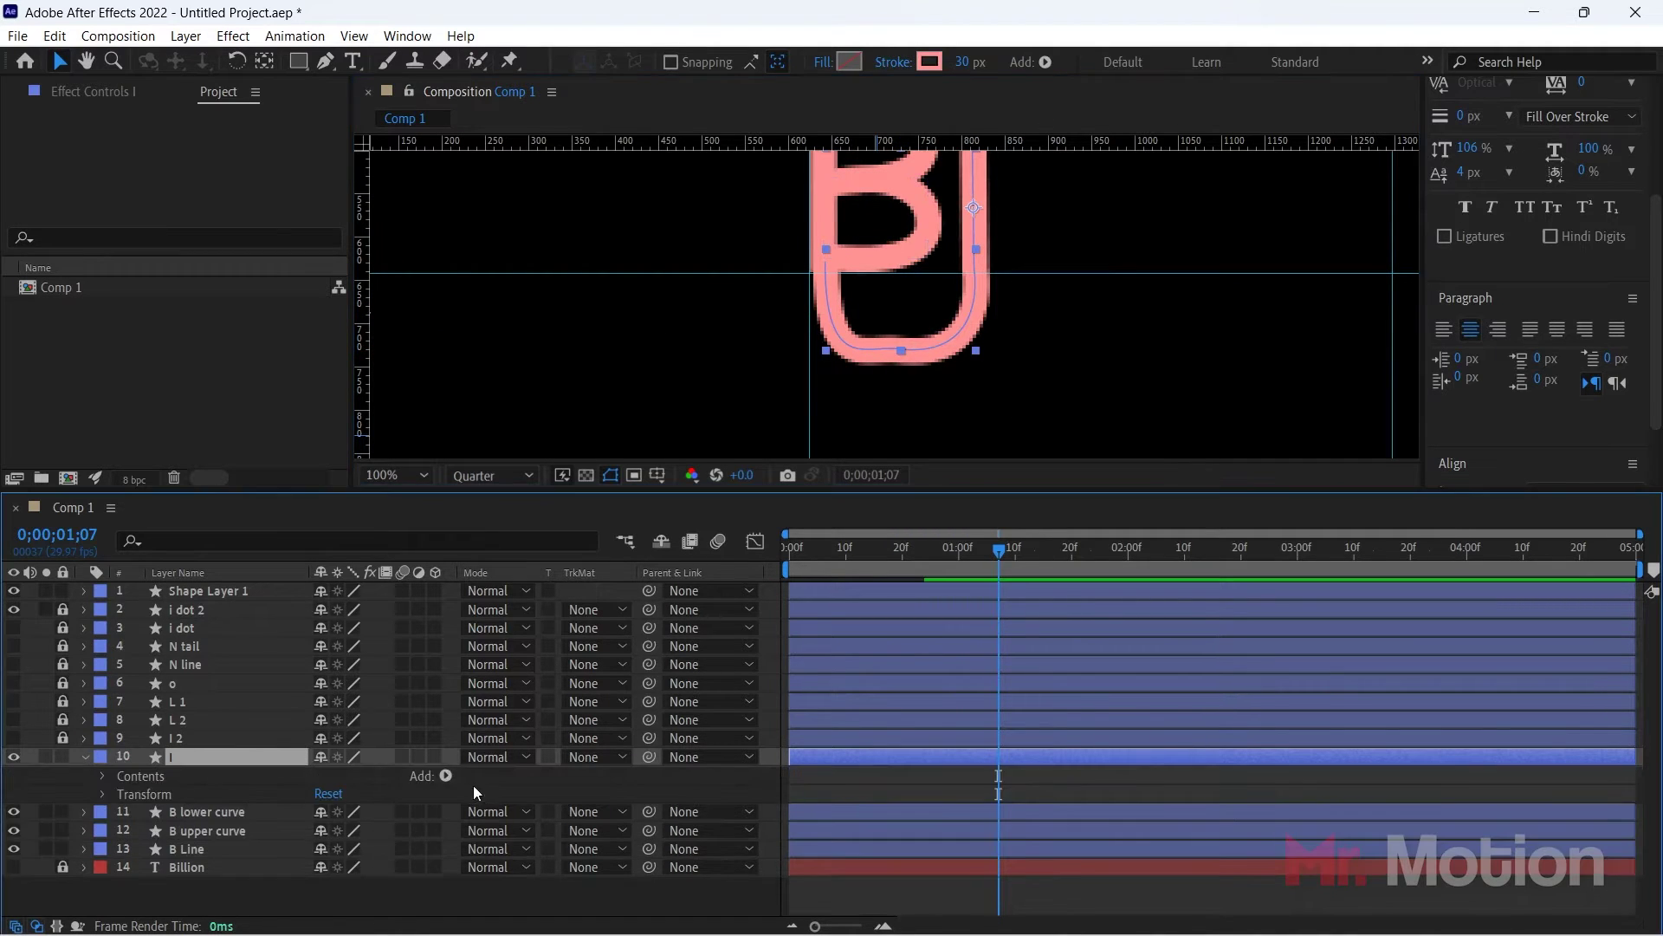
{"action": "left_click", "coordinate": [445, 775]}
{"action": "left_click", "coordinate": [431, 614]}
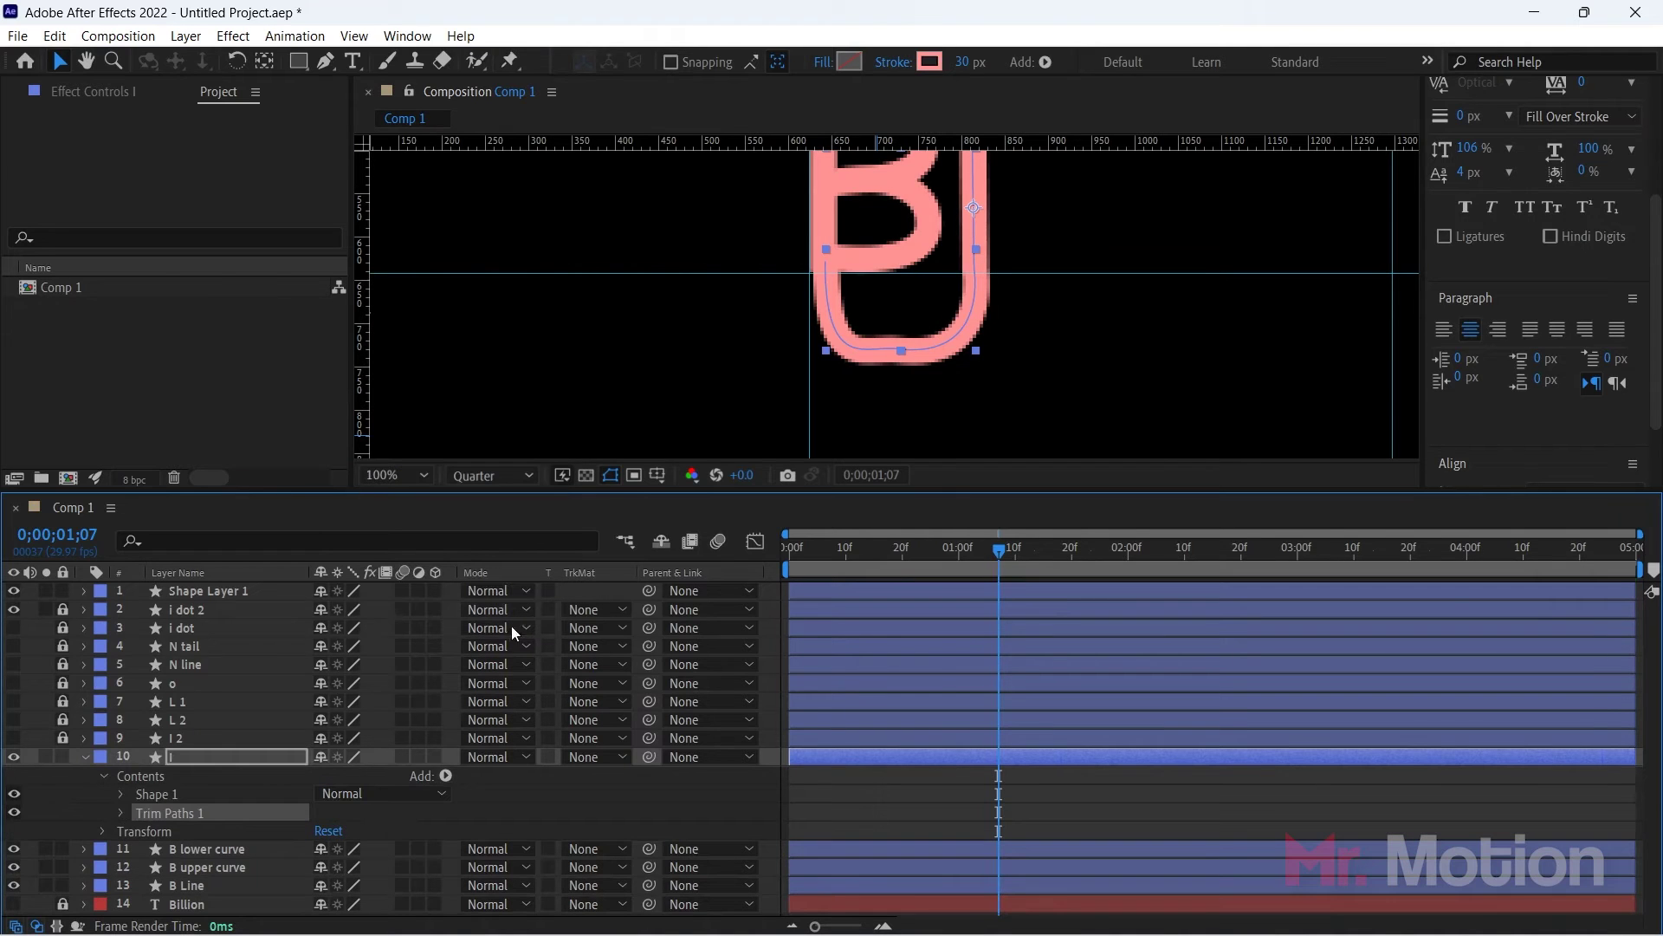
{"action": "left_click", "coordinate": [123, 811]}
{"action": "key", "text": "Home"}
{"action": "key", "text": "space"}
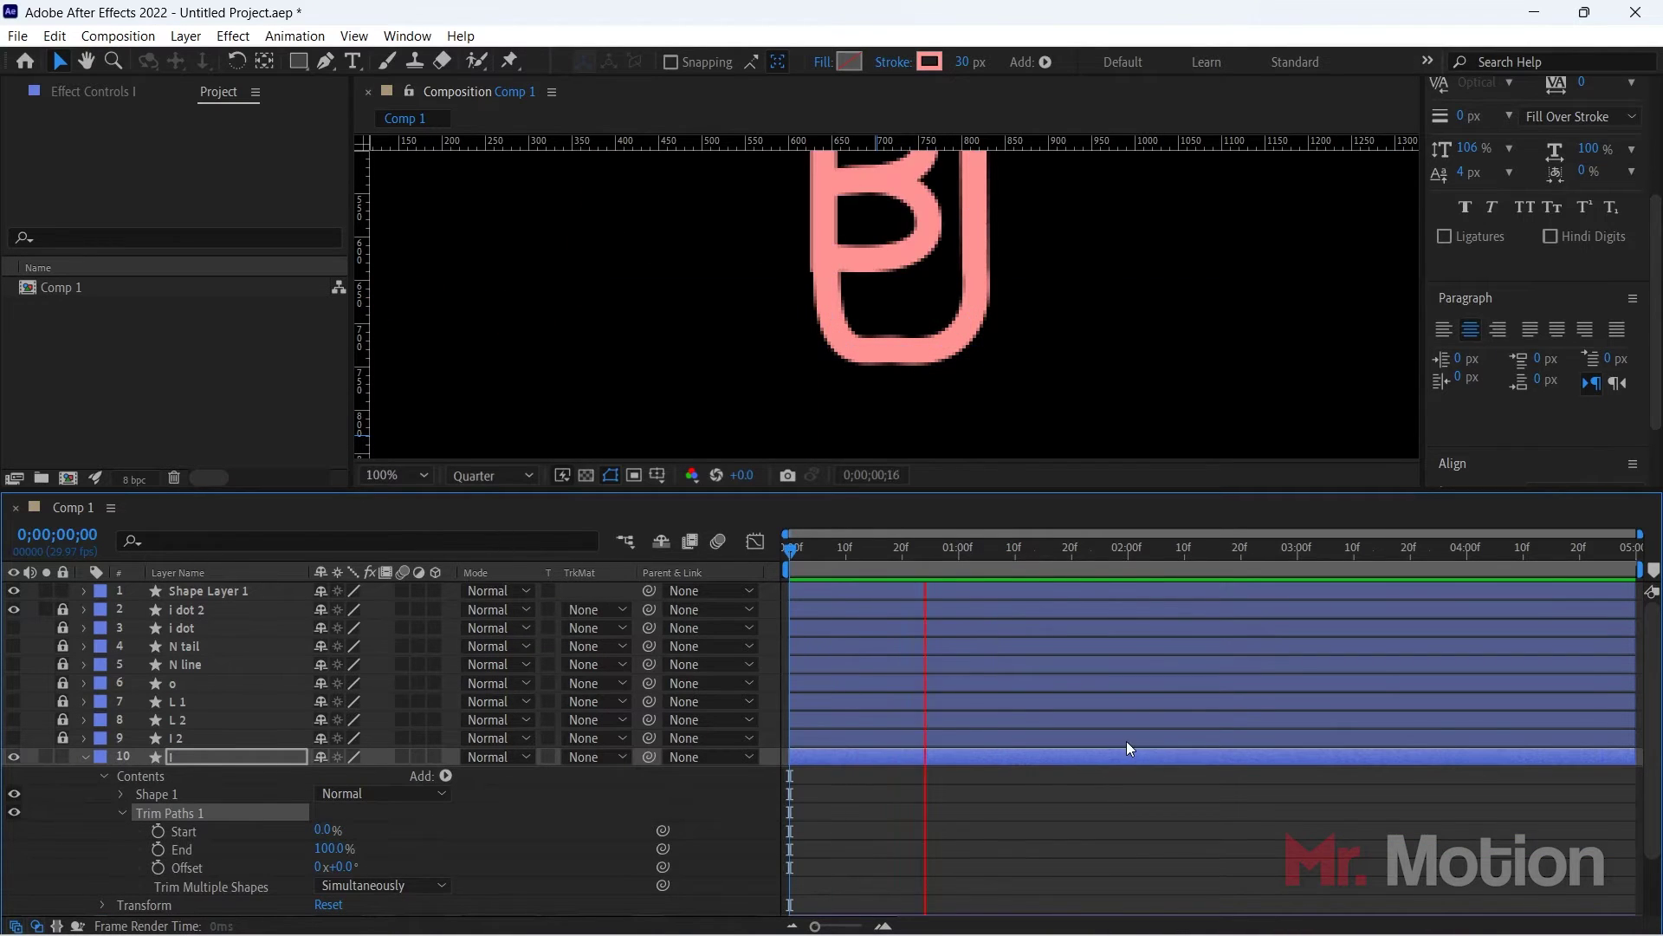
{"action": "key", "text": "space"}
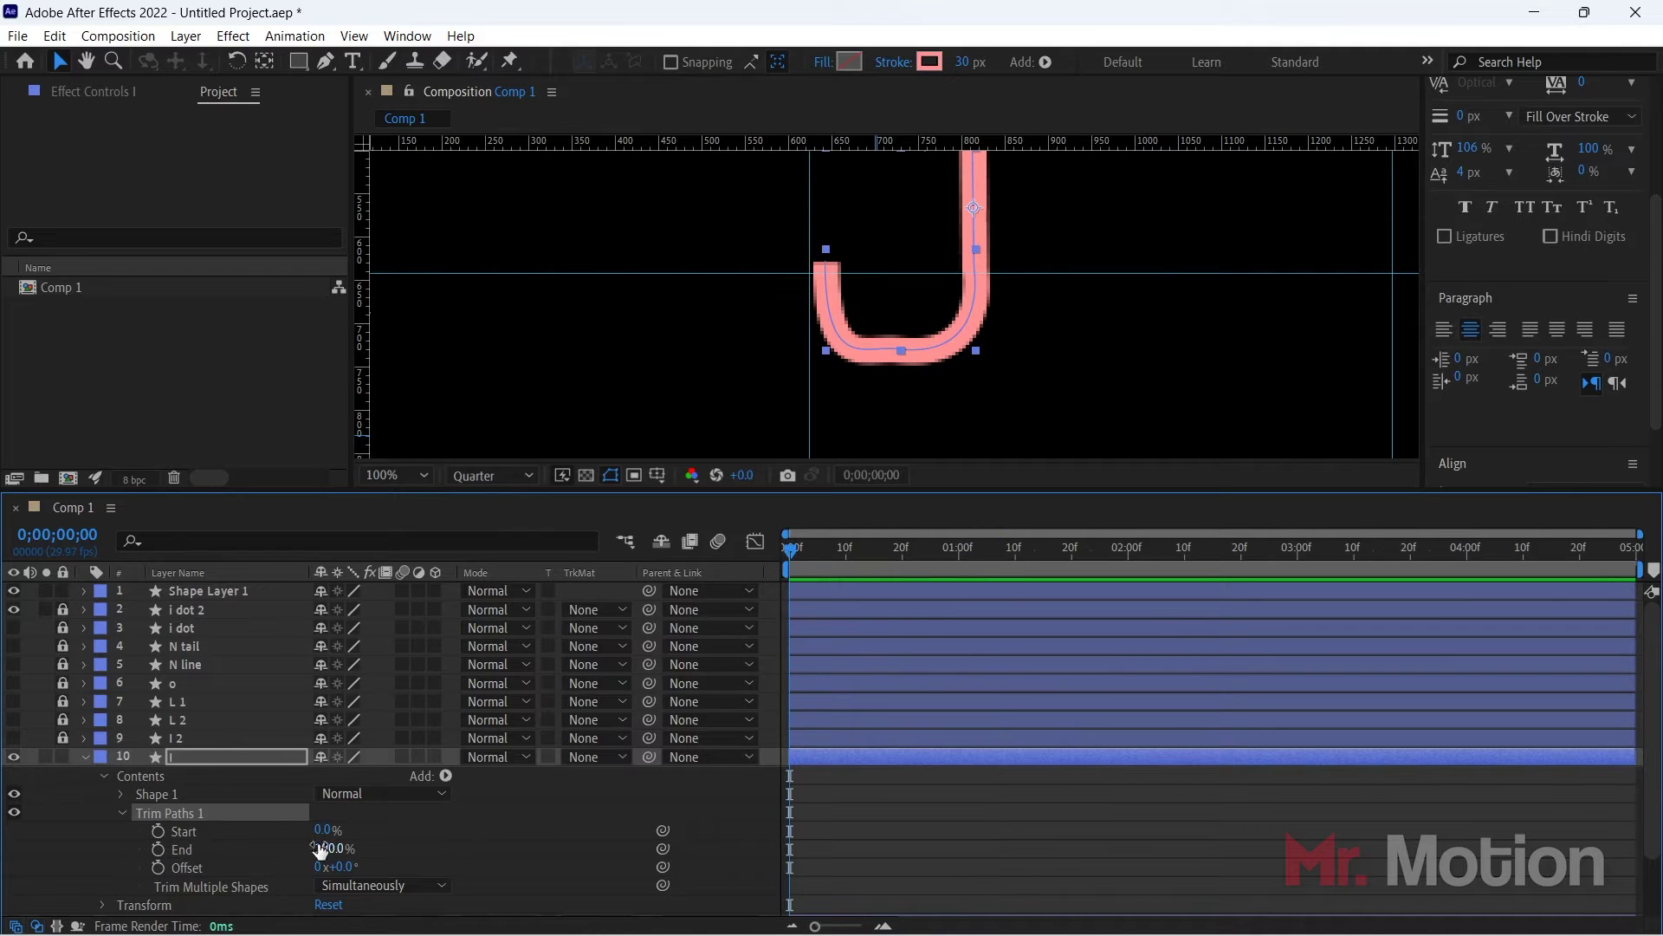
Step: Animate the I layer's Trim Paths End from 100% at the first frame to 32% at about frame 19, with Easy Ease keyframes
{"action": "mouse_move", "coordinate": [320, 849]}
{"action": "left_mouse_down"}
{"action": "mouse_move", "coordinate": [170, 832]}
{"action": "mouse_move", "coordinate": [224, 829]}
{"action": "left_mouse_up"}
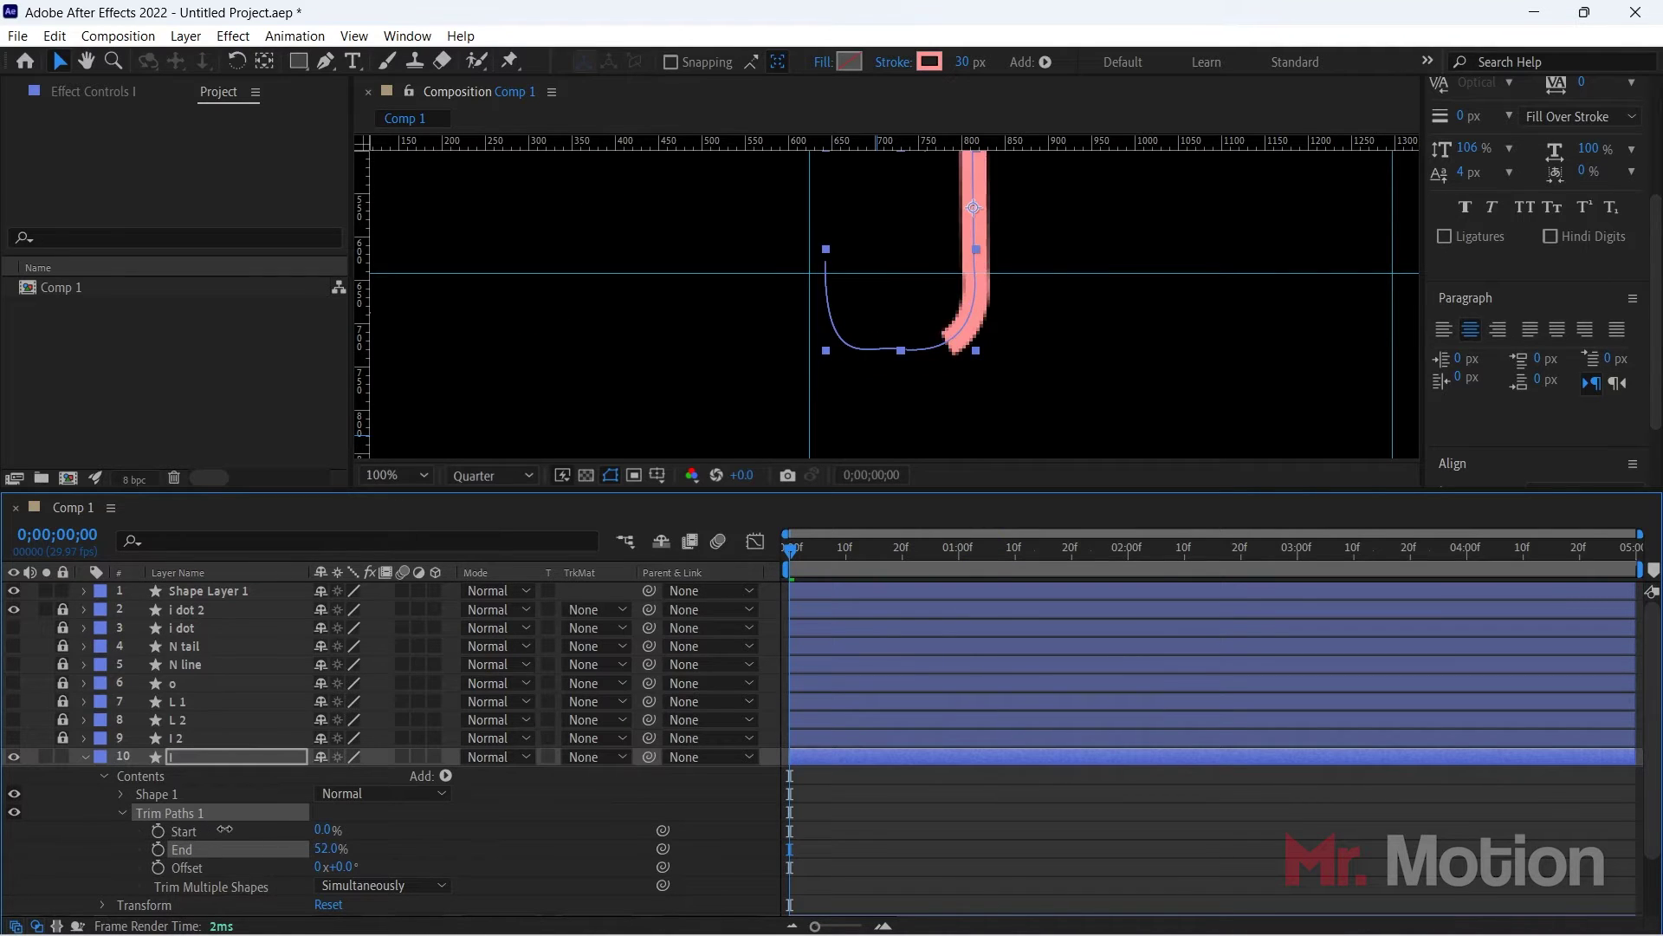
{"action": "scroll", "coordinate": [988, 359], "scroll_direction": "down", "scroll_amount": 2}
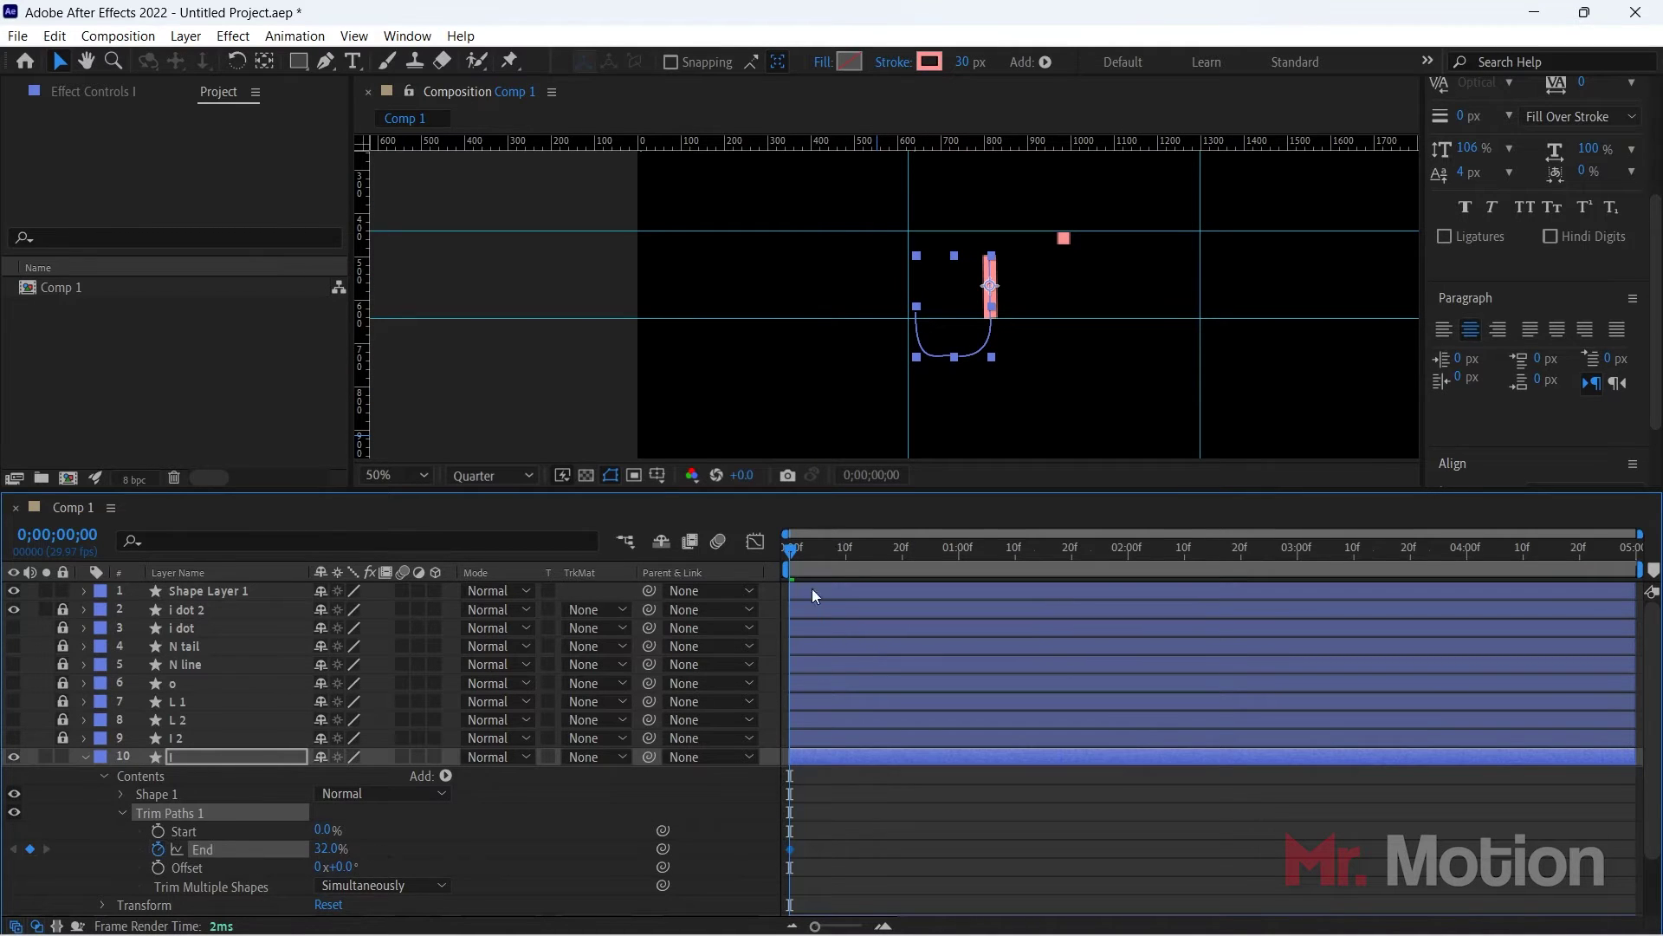
{"action": "left_click_drag", "start_coordinate": [790, 849], "coordinate": [897, 842]}
{"action": "mouse_move", "coordinate": [279, 848]}
{"action": "left_mouse_down"}
{"action": "mouse_move", "coordinate": [243, 848]}
{"action": "mouse_move", "coordinate": [719, 804]}
{"action": "left_mouse_up"}
{"action": "left_click_drag", "start_coordinate": [916, 866], "coordinate": [762, 833]}
{"action": "key", "text": "F9"}
Step: Preview the I stroke's animation together with the B, and collapse the I layer's properties
{"action": "key", "text": "space"}
{"action": "key", "text": "space"}
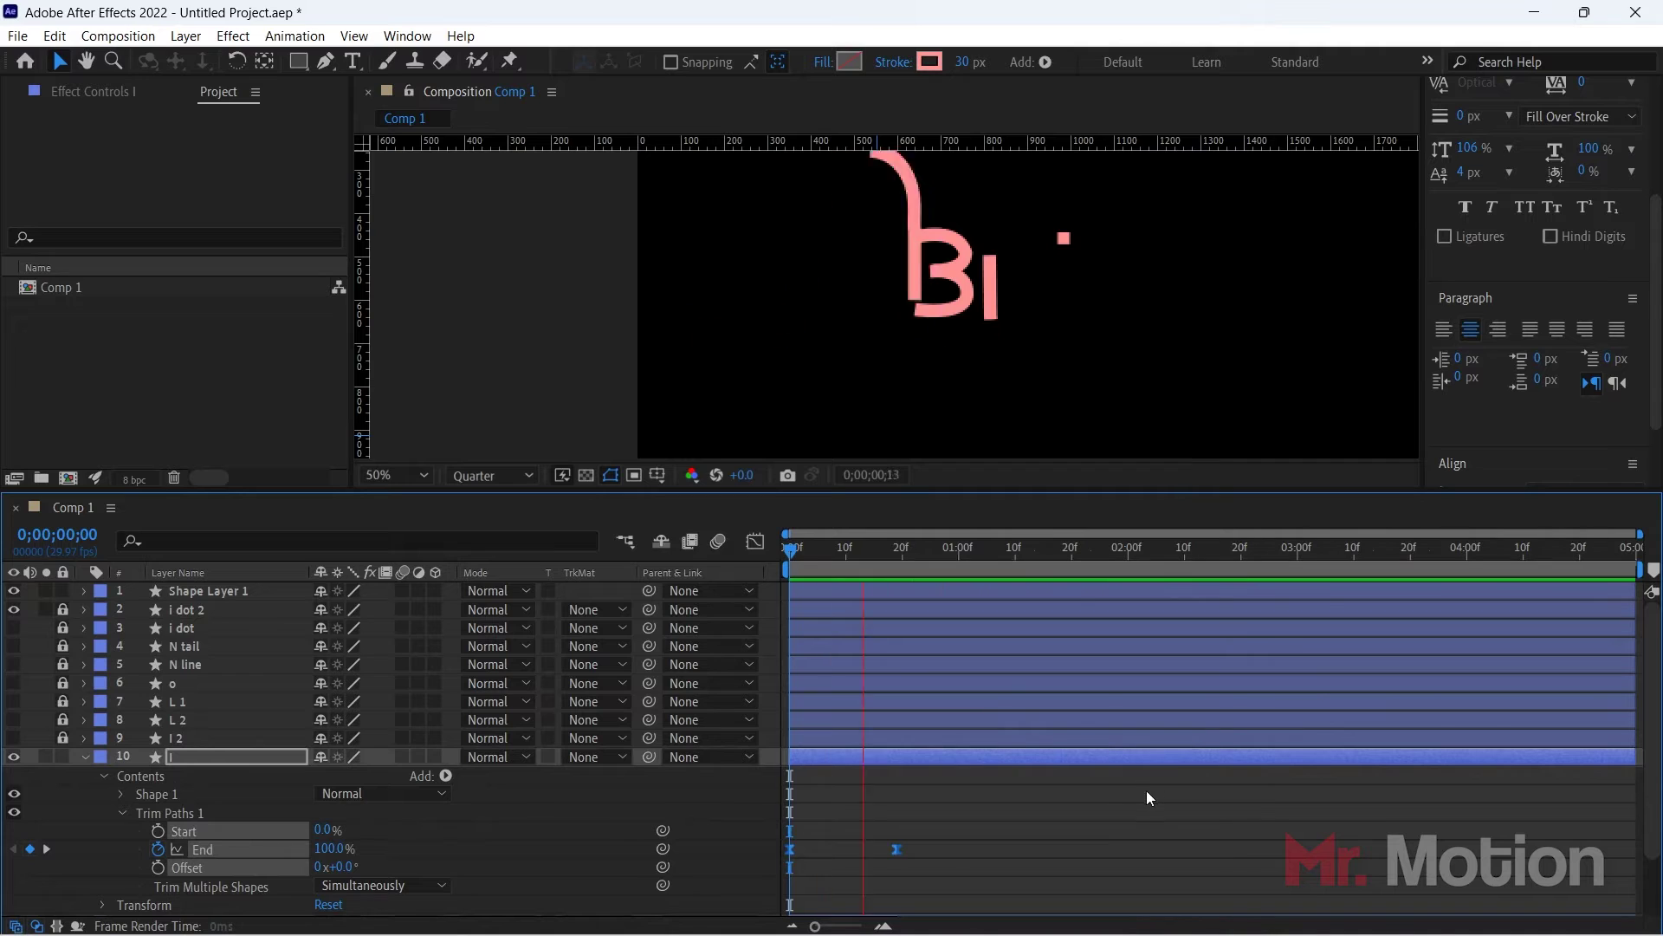
{"action": "key", "text": "space"}
{"action": "key", "text": "space"}
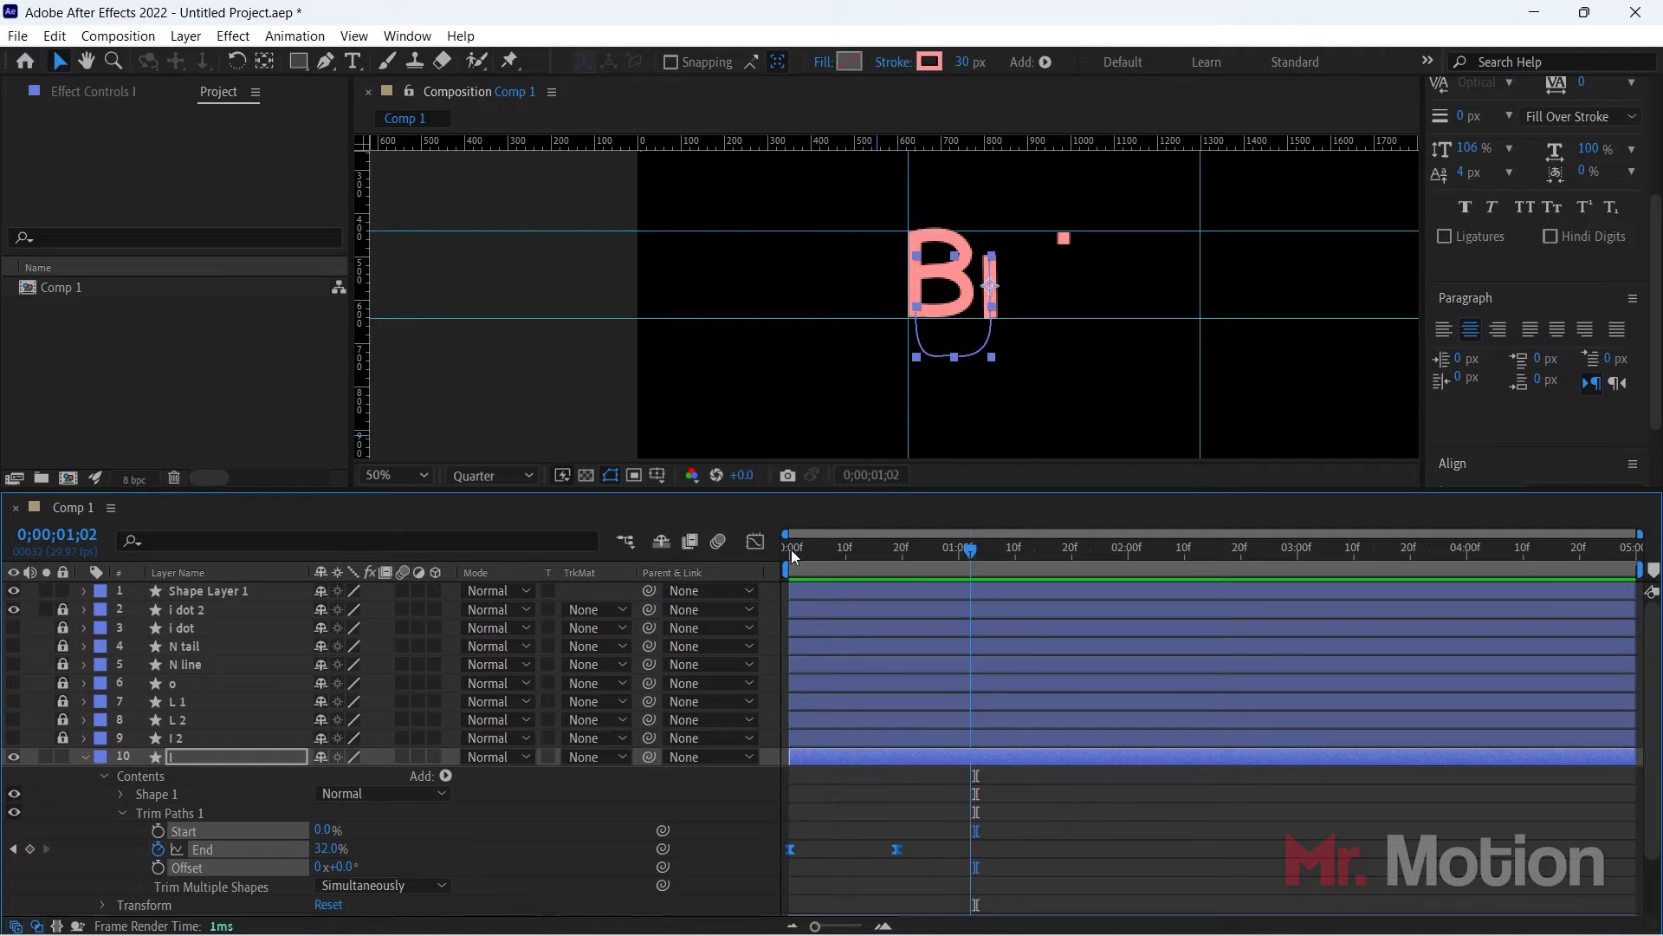
{"action": "key", "text": "space"}
{"action": "left_click", "coordinate": [76, 823]}
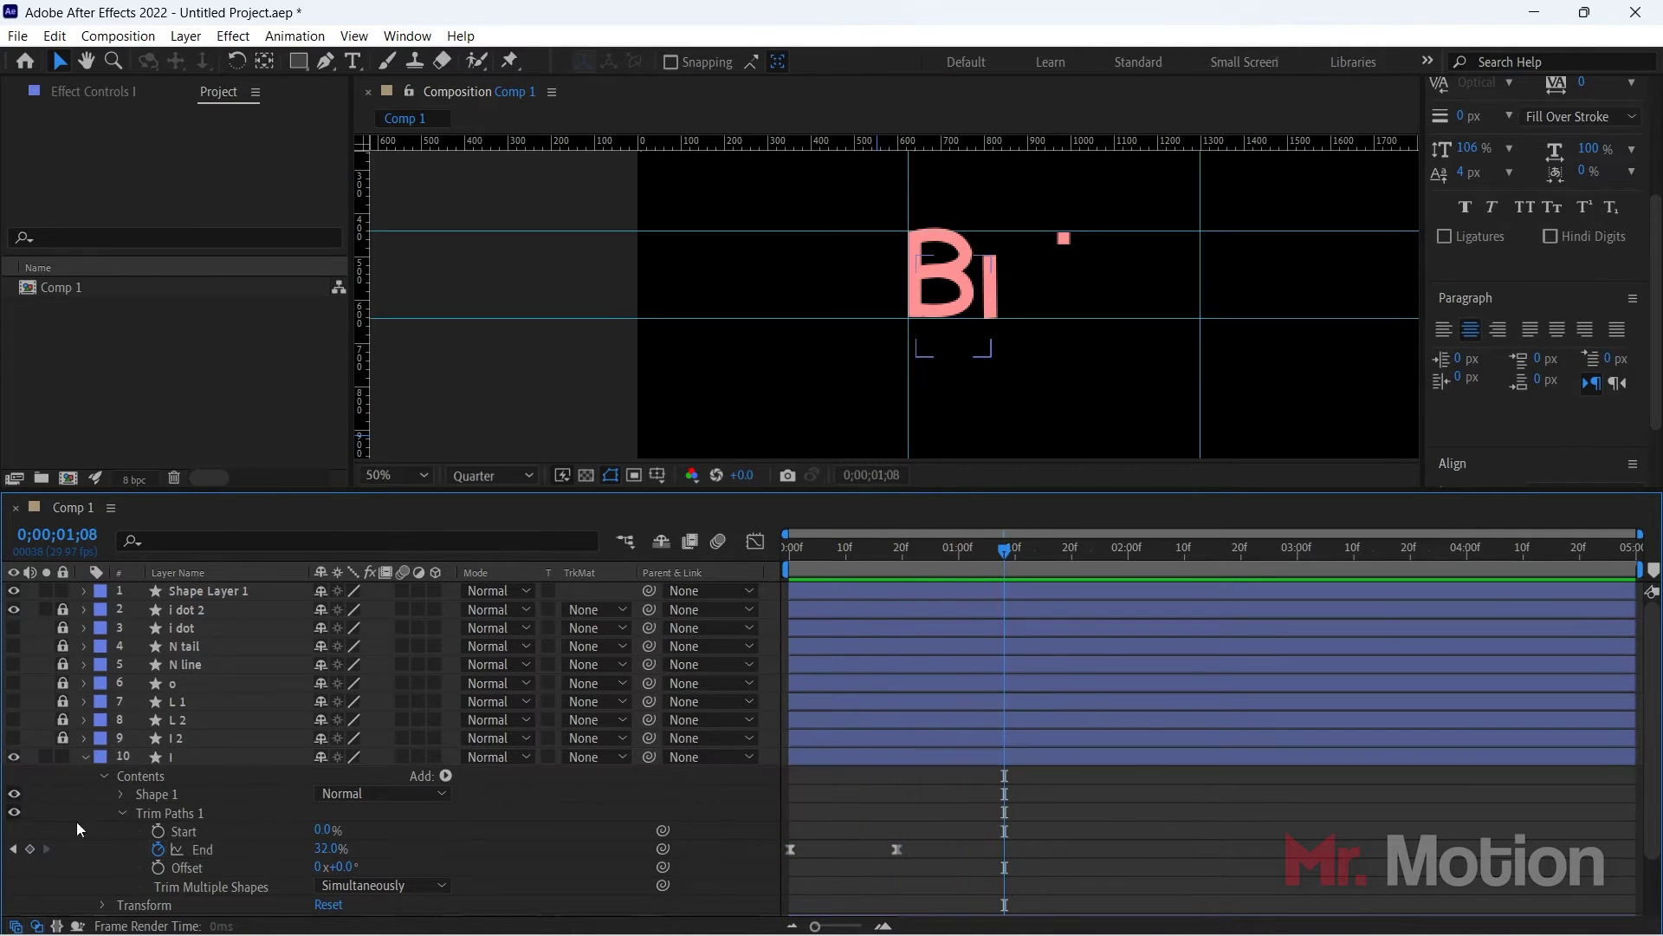
{"action": "left_click", "coordinate": [85, 756]}
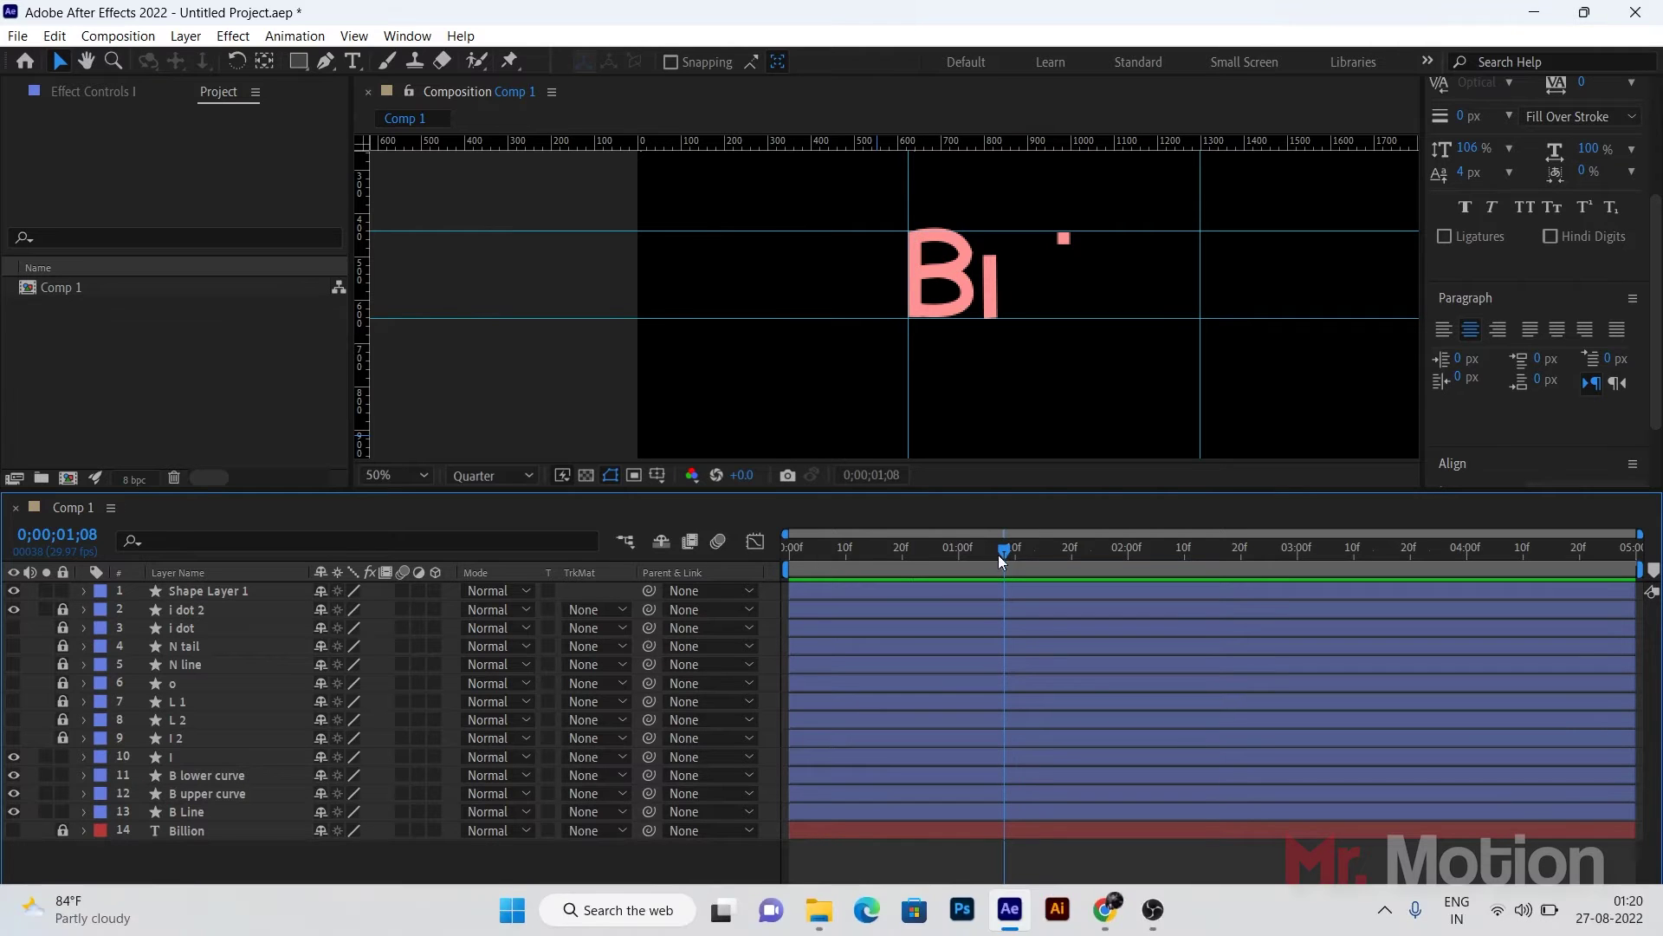
{"action": "key", "text": "space"}
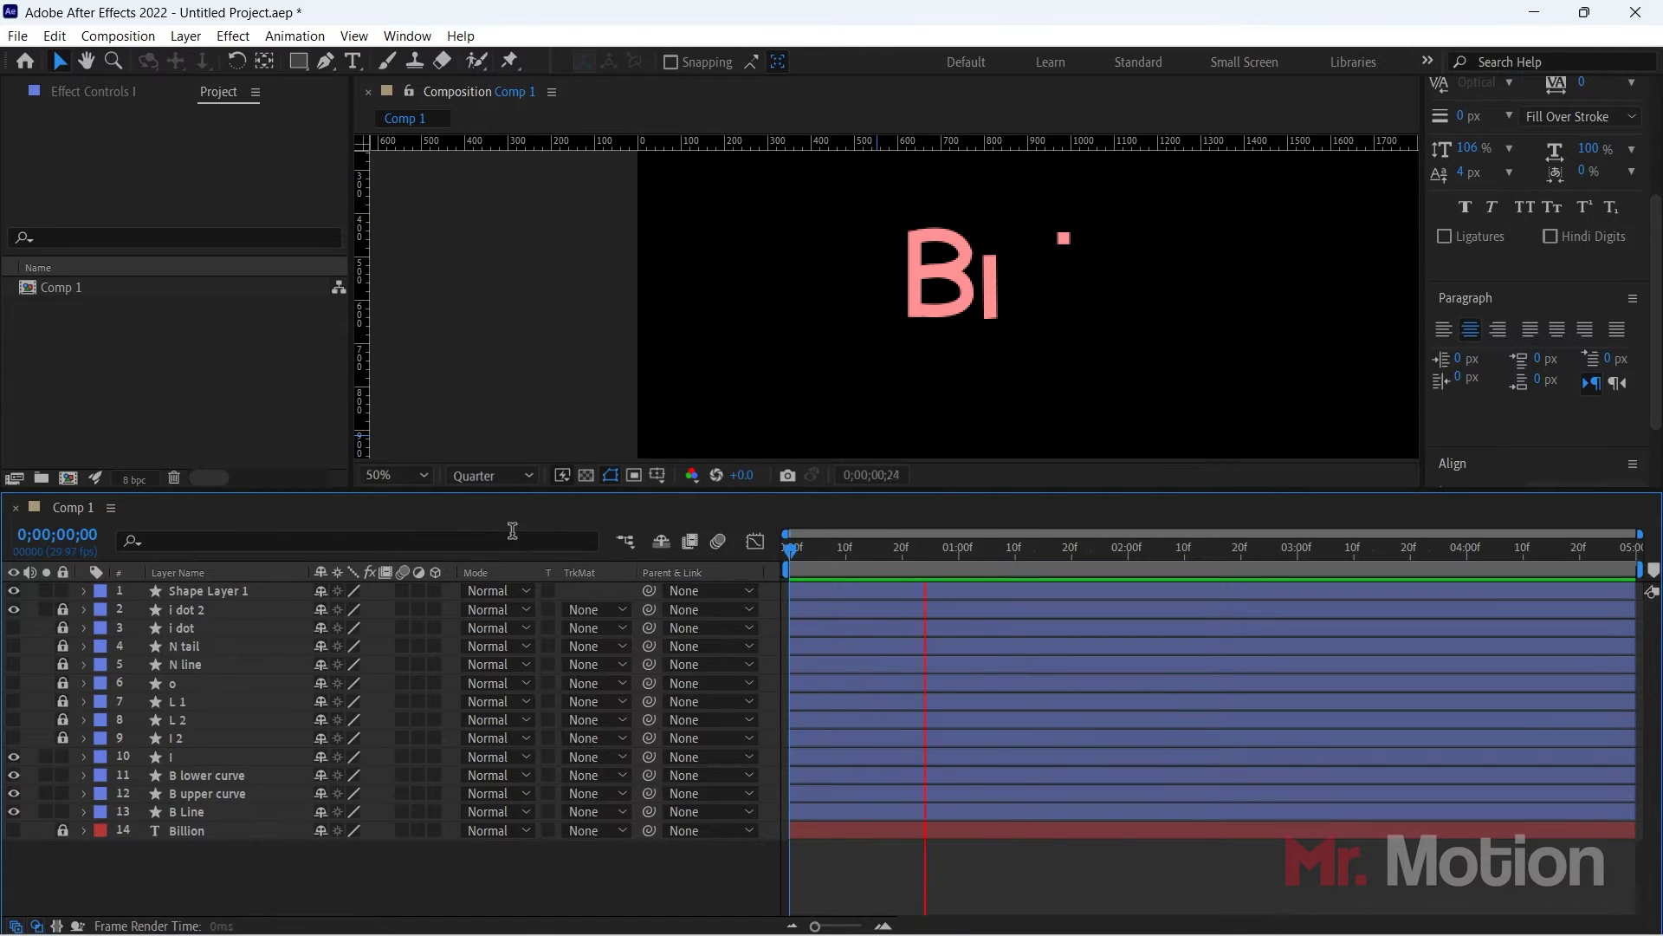
{"action": "key", "text": "space"}
Step: Check which letters the hidden I 2 and L 2 layers hold, then show and unlock L 1 and move it directly above the I layer
{"action": "left_click", "coordinate": [13, 739]}
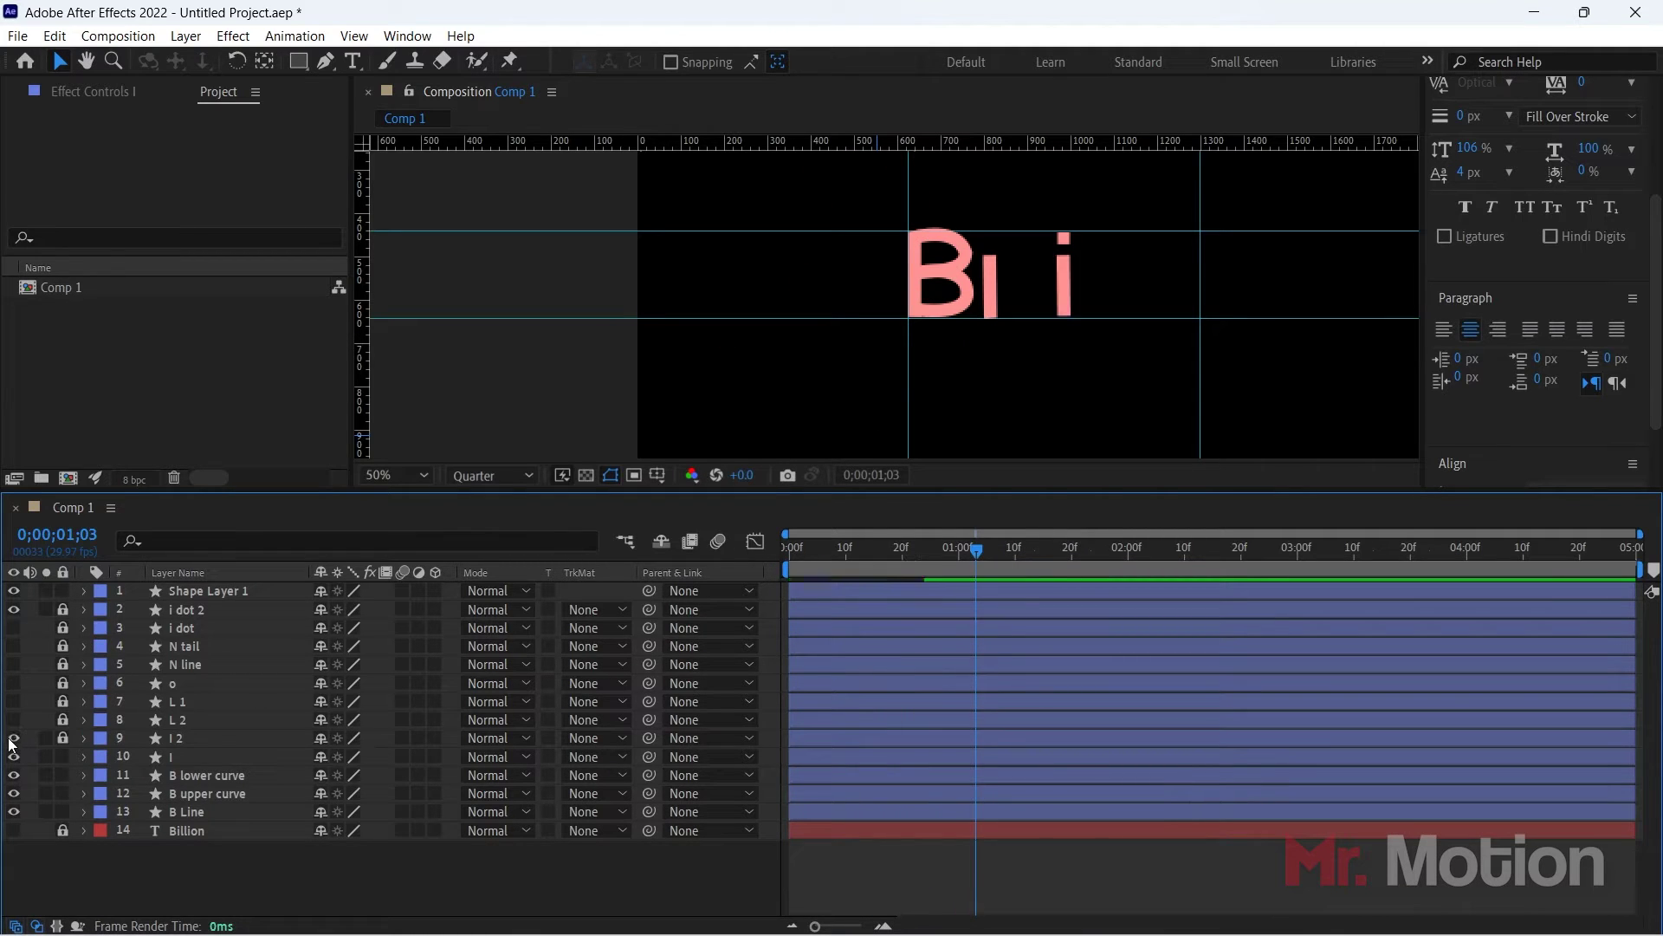
{"action": "left_click", "coordinate": [13, 738]}
{"action": "left_click", "coordinate": [13, 719]}
{"action": "left_click", "coordinate": [13, 720]}
{"action": "left_click", "coordinate": [14, 700]}
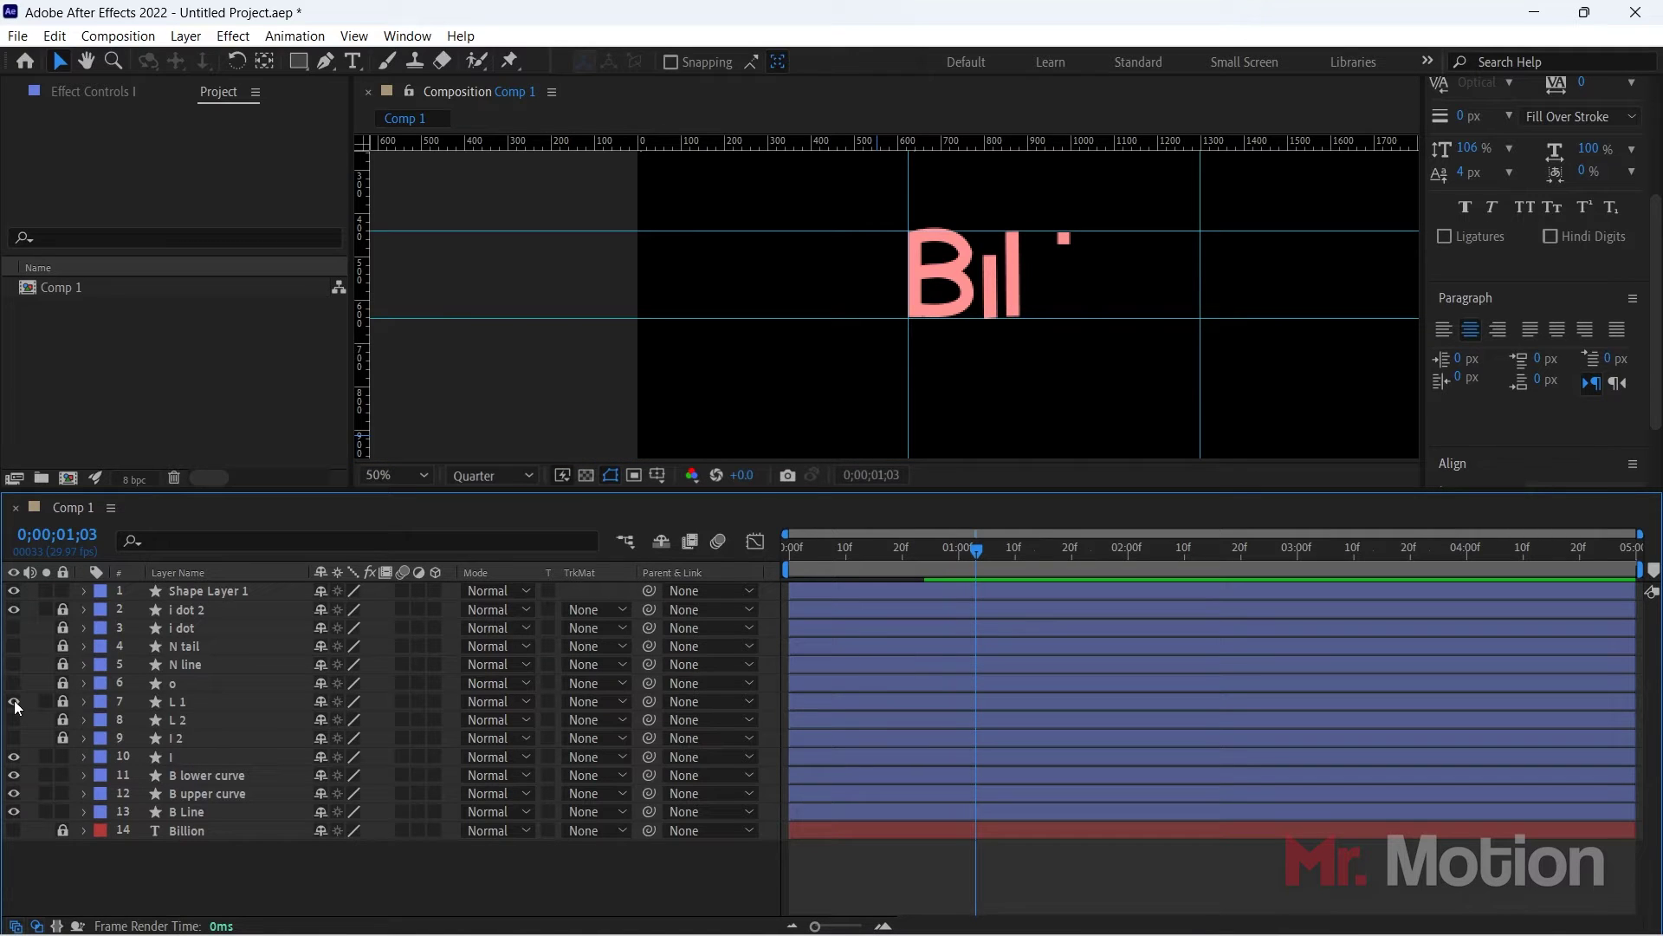
{"action": "scroll", "coordinate": [1031, 211], "scroll_direction": "up", "scroll_amount": 2}
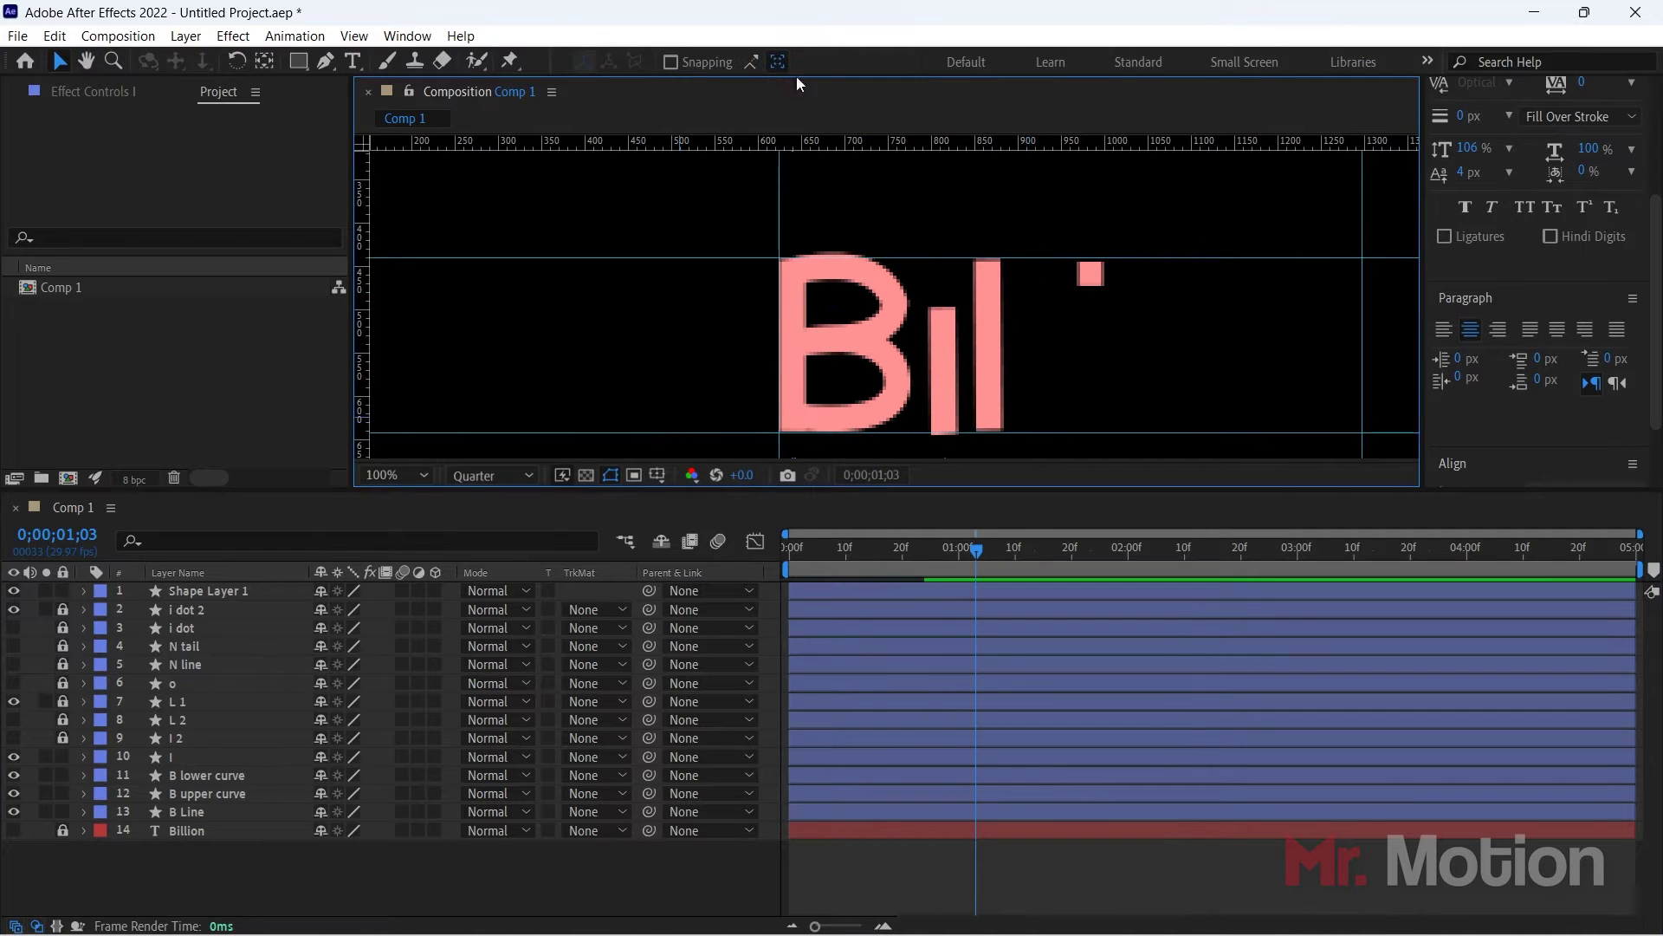
{"action": "left_click", "coordinate": [62, 701]}
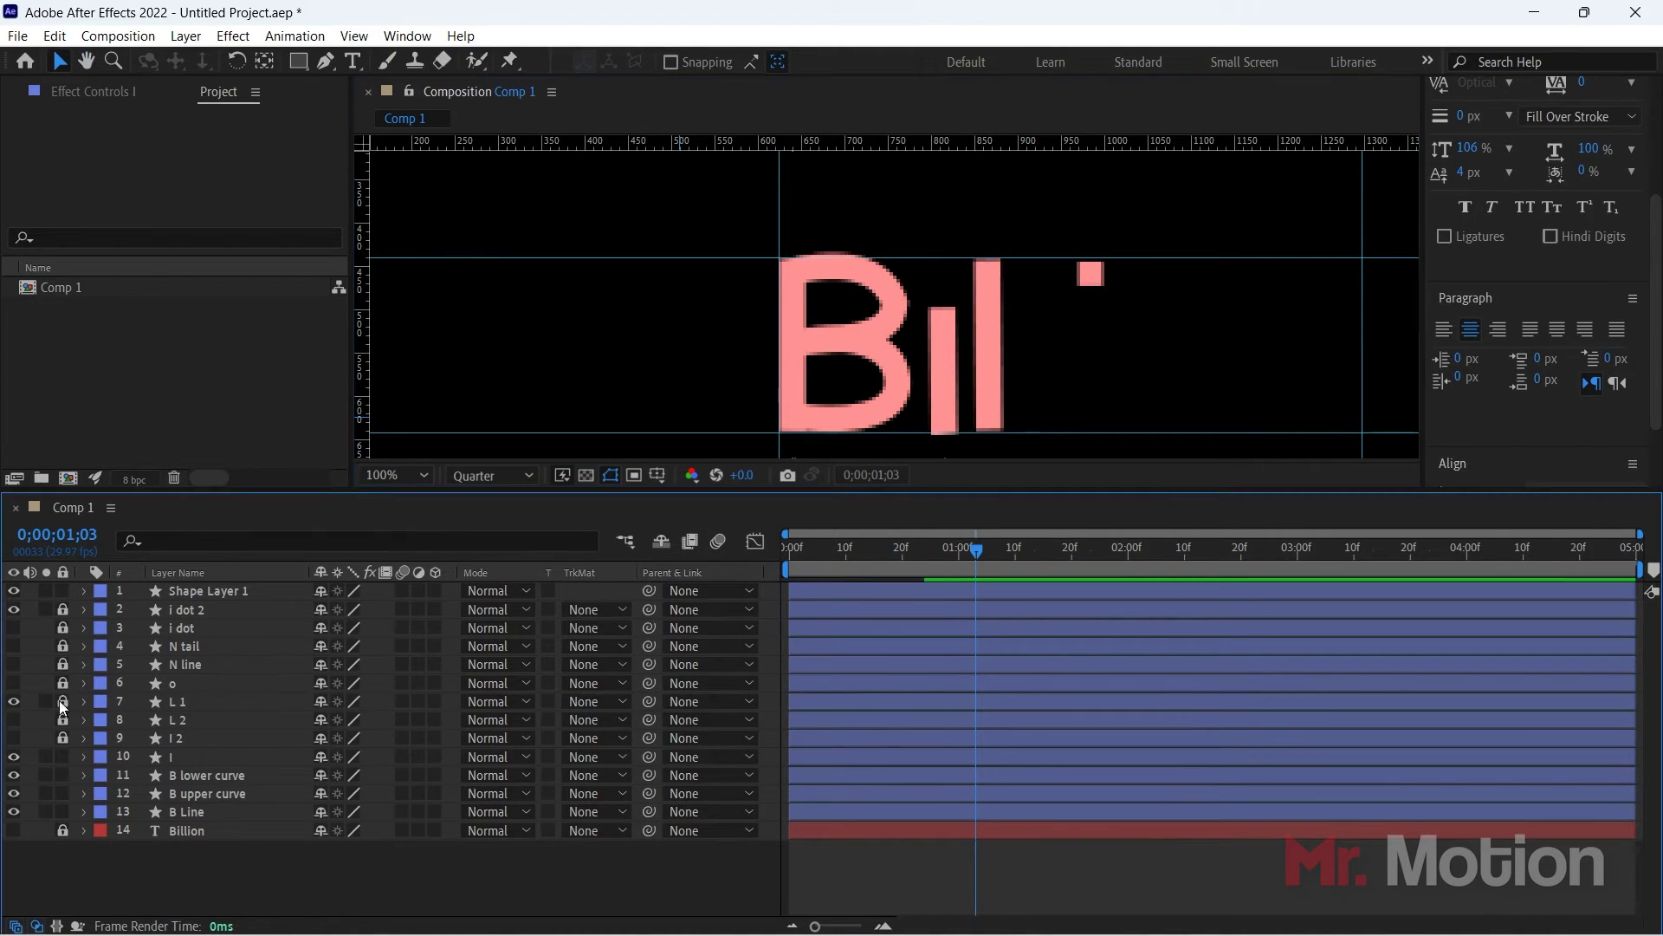
{"action": "left_click_drag", "start_coordinate": [196, 701], "coordinate": [202, 748]}
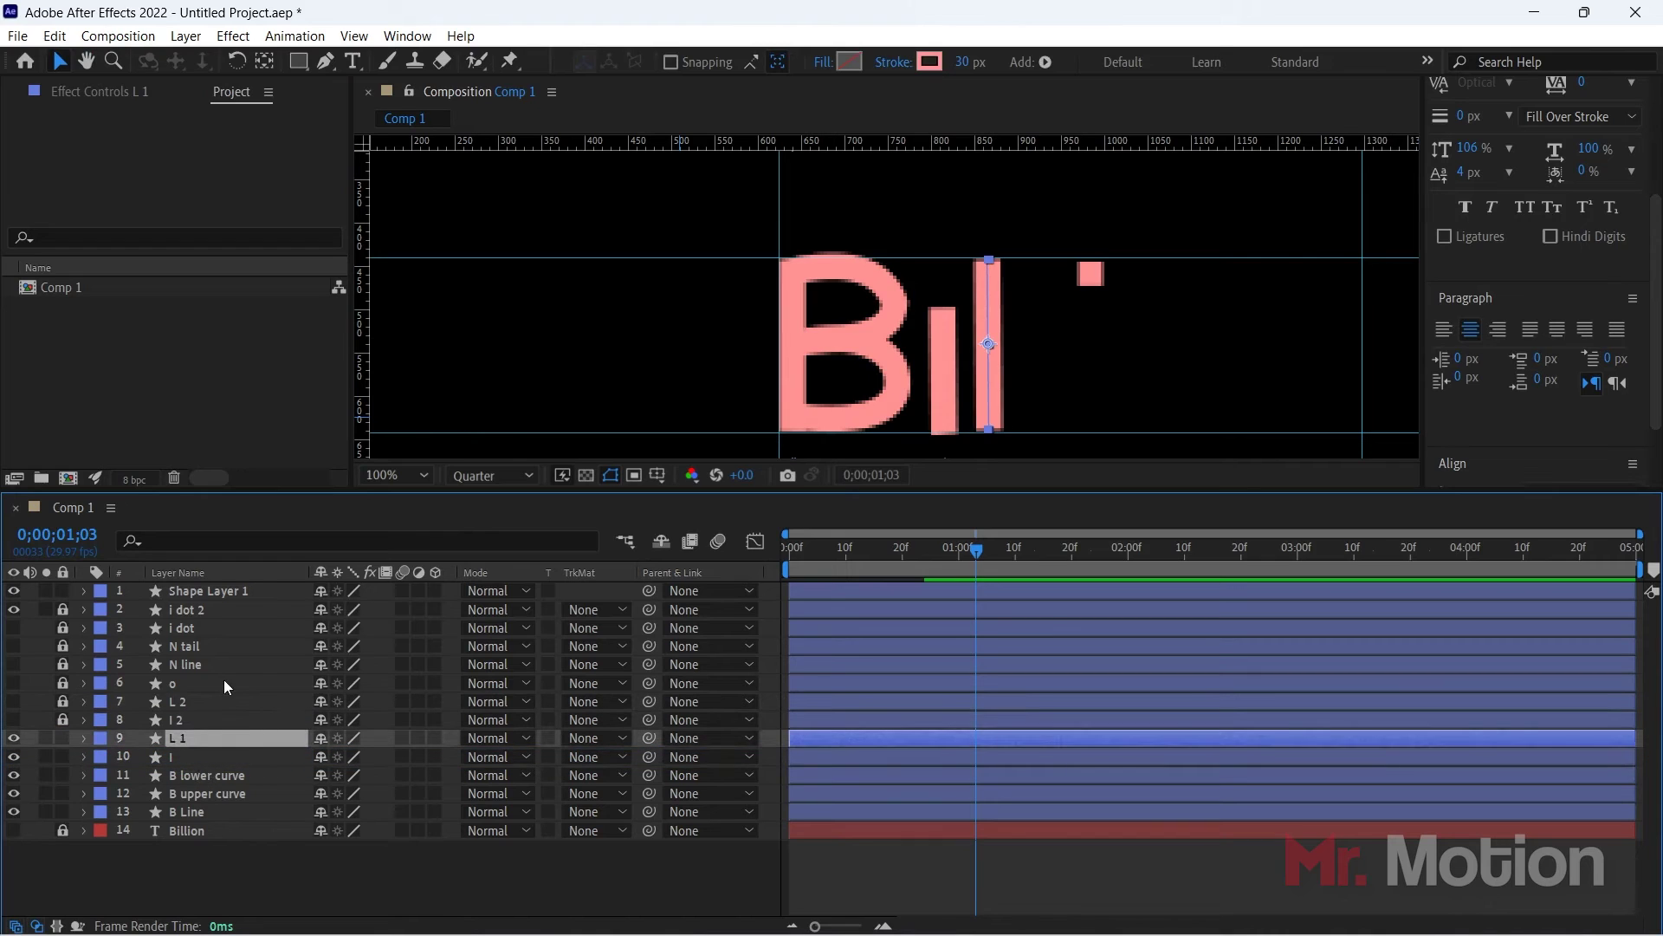
Step: Try extending the L 1 path with the Pen tool from its upper end in a curve above the I, and undo the attempt
{"action": "key", "text": "g"}
{"action": "left_click", "coordinate": [989, 259]}
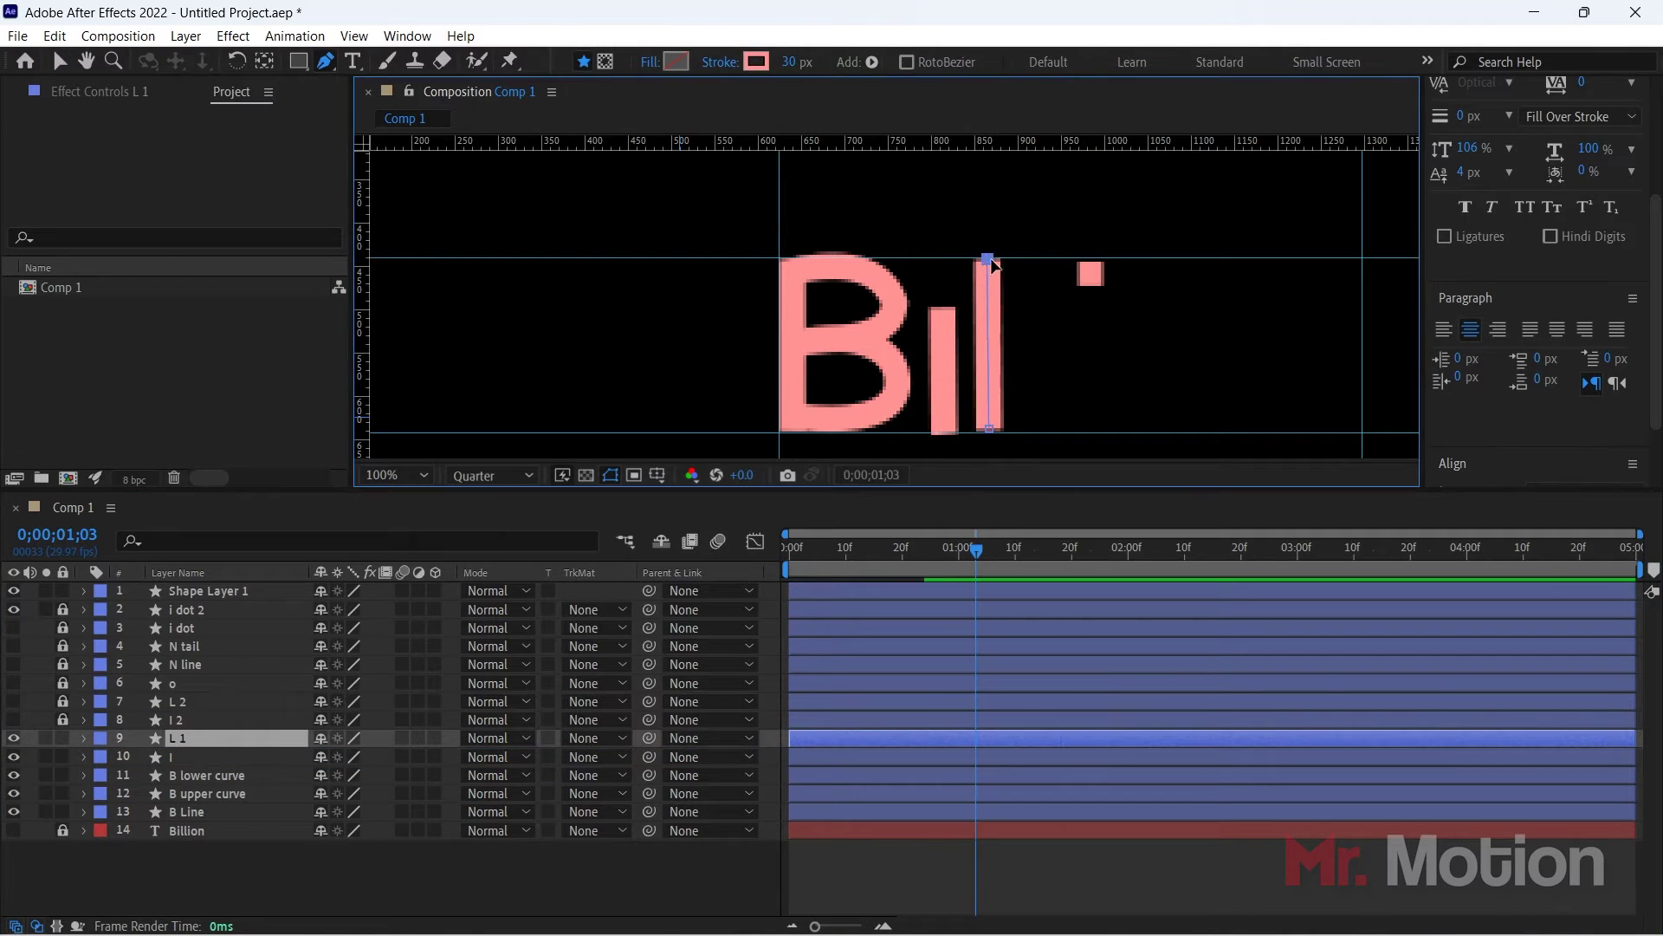
{"action": "mouse_move", "coordinate": [942, 282]}
{"action": "left_mouse_down"}
{"action": "mouse_move", "coordinate": [943, 340]}
{"action": "mouse_move", "coordinate": [936, 323]}
{"action": "mouse_move", "coordinate": [958, 305]}
{"action": "left_mouse_up"}
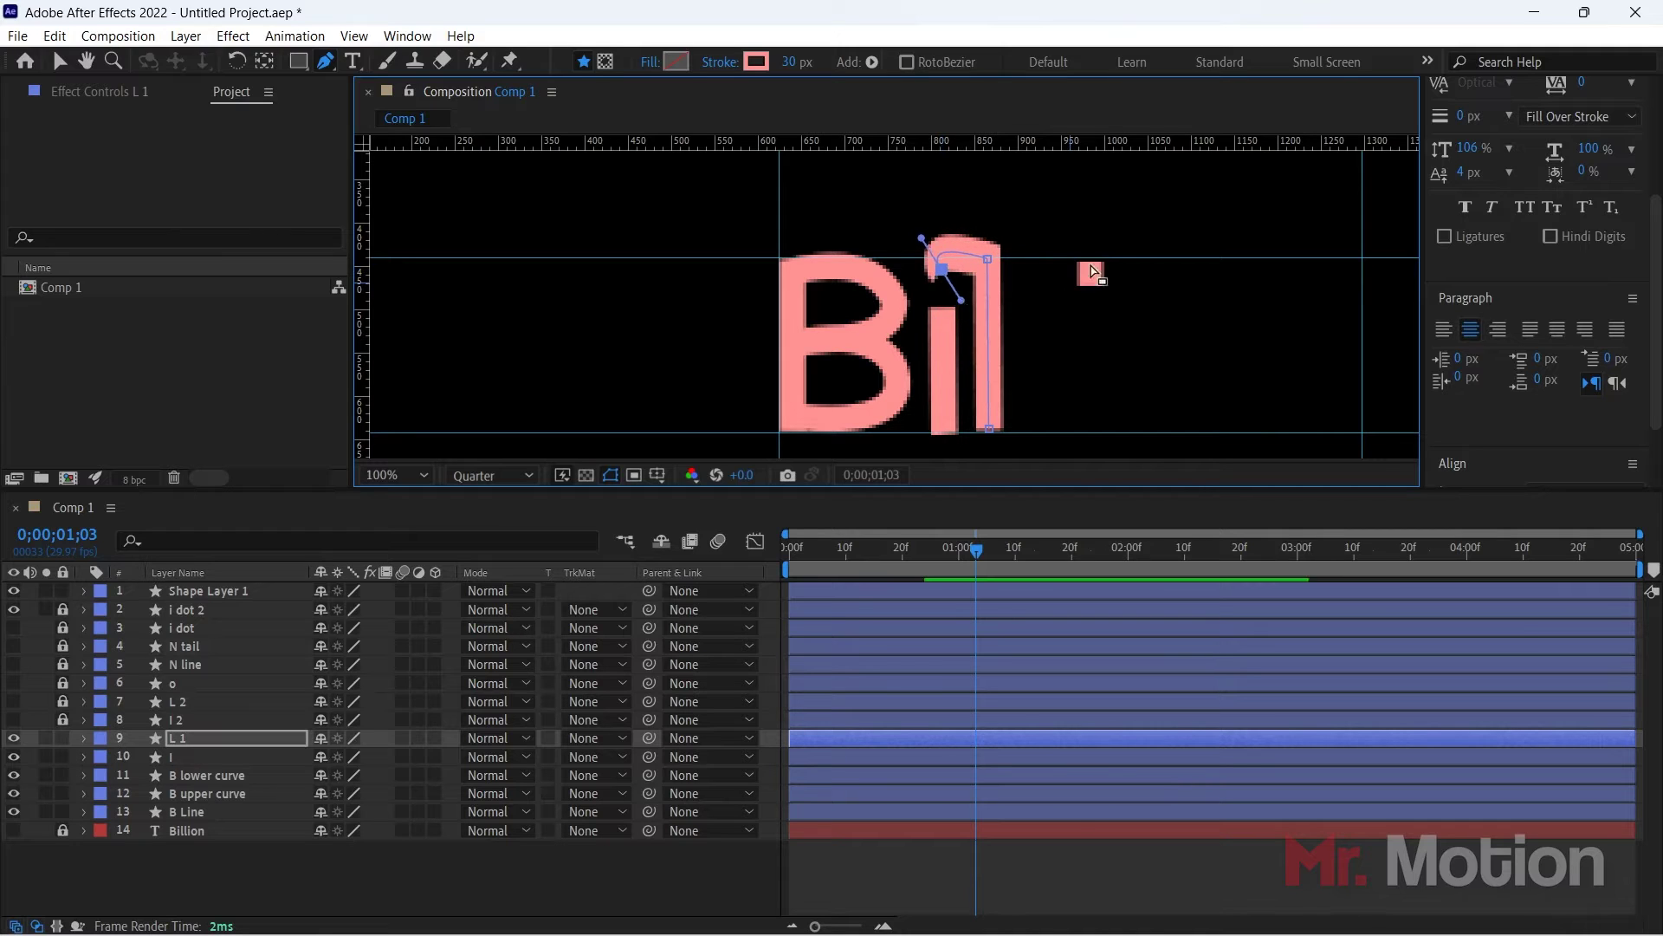
{"action": "key", "text": "ctrl+z"}
{"action": "key", "text": "ctrl+z"}
{"action": "key", "text": "ctrl+z"}
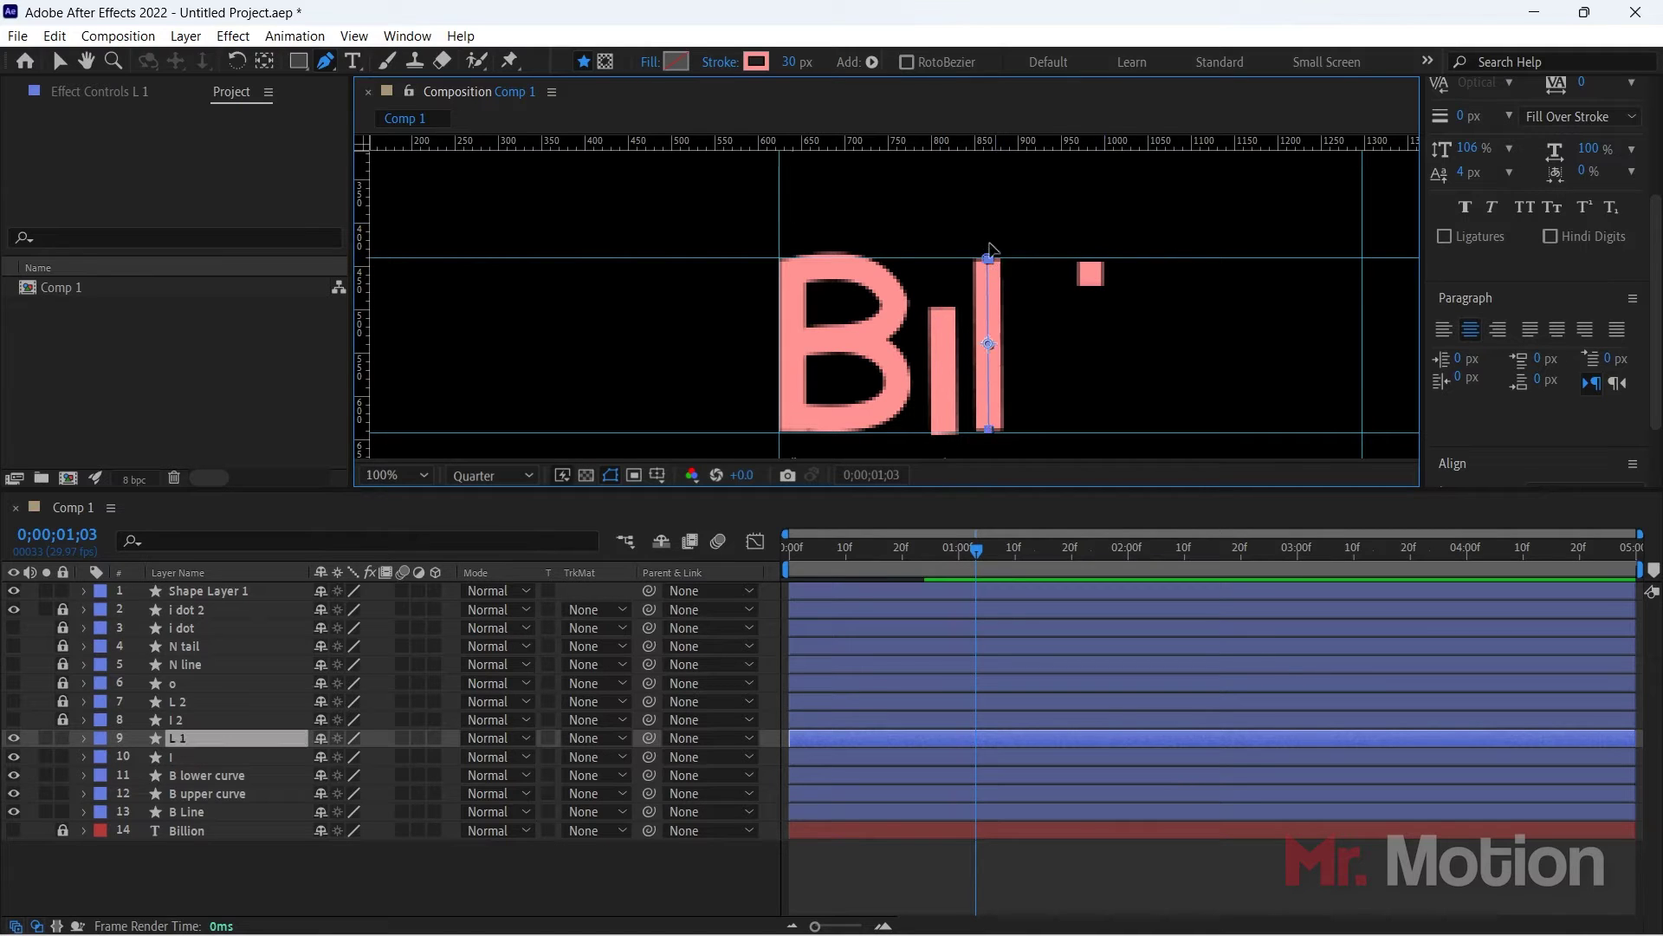
Step: Extend the L 1 path from its upper end in an arch to a point just above the I stem, and shape the arch's handles
{"action": "left_click", "coordinate": [988, 259]}
{"action": "left_click_drag", "start_coordinate": [938, 223], "coordinate": [924, 324]}
{"action": "left_click_drag", "start_coordinate": [939, 222], "coordinate": [943, 277]}
{"action": "left_click_drag", "start_coordinate": [958, 175], "coordinate": [949, 213]}
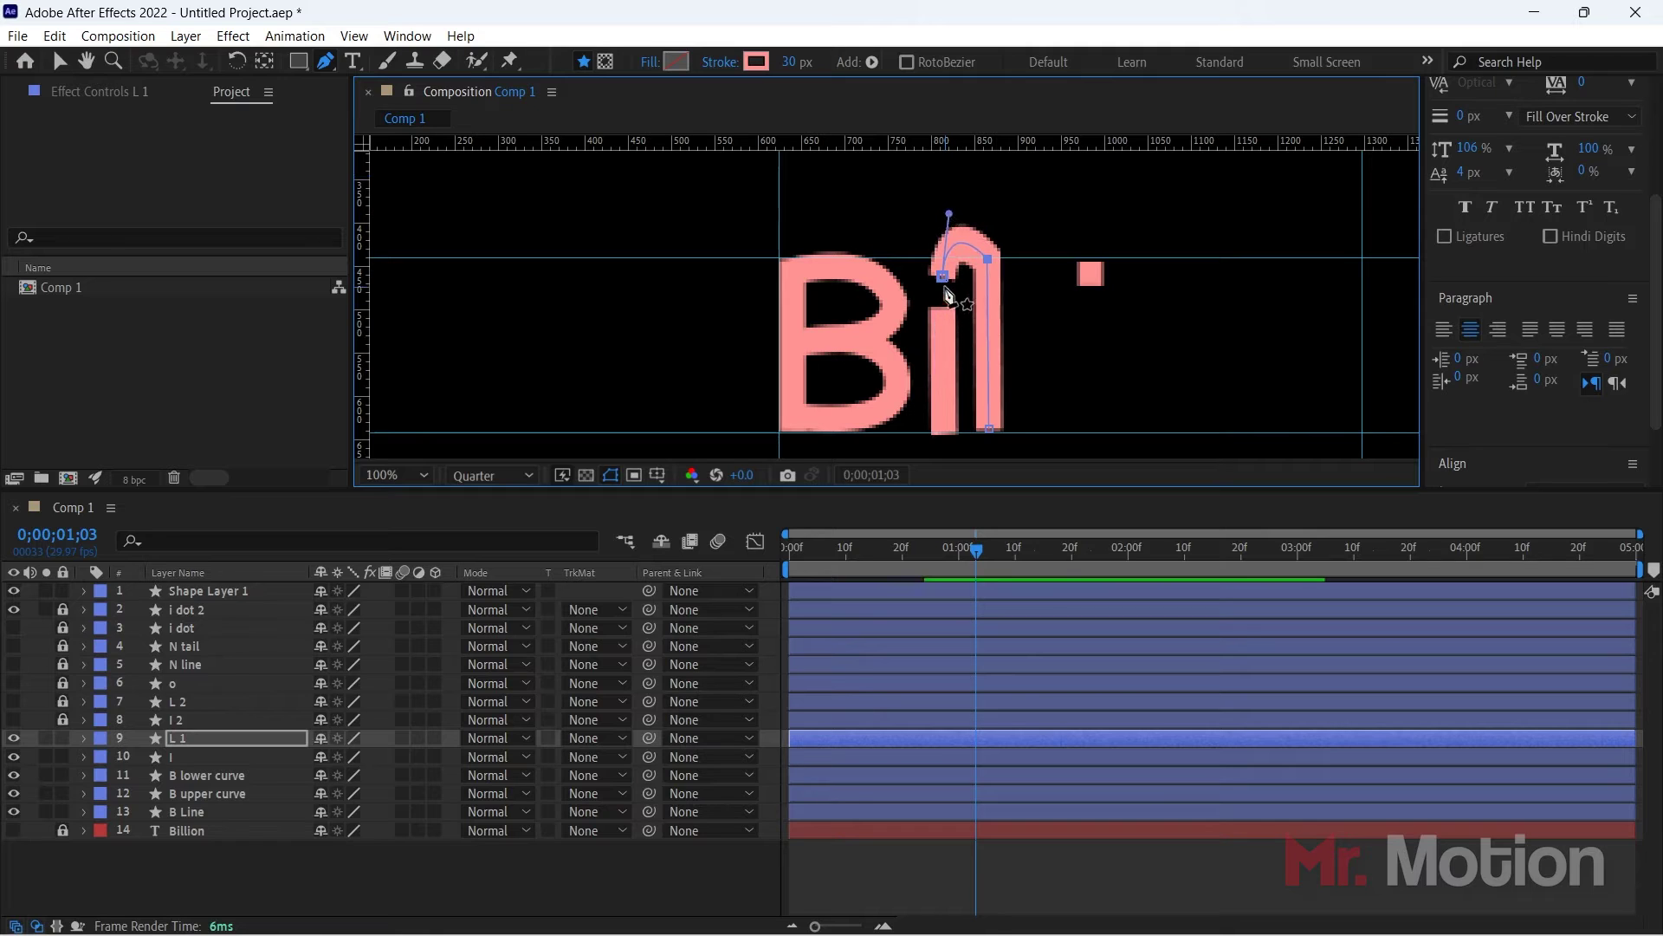
{"action": "left_click", "coordinate": [943, 276]}
Step: Continue the L 1 path straight down into the middle of the I stem, fine-tune the arch's handle, and deselect the layer
{"action": "left_click_drag", "start_coordinate": [931, 378], "coordinate": [939, 341]}
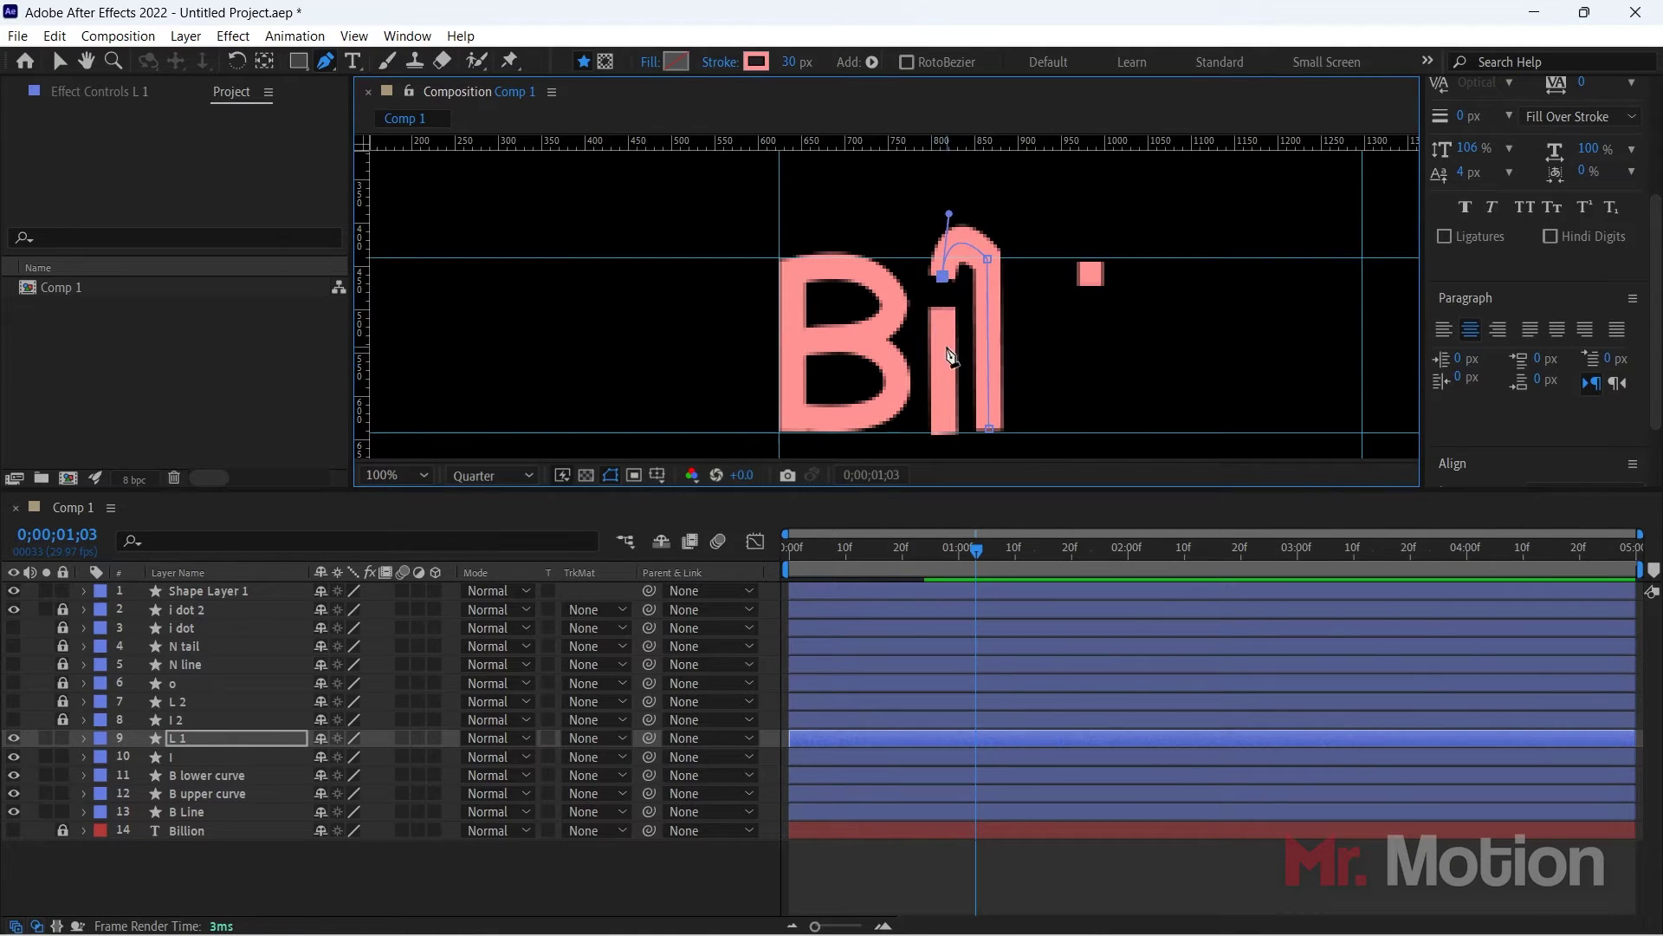
{"action": "left_click", "coordinate": [947, 349]}
{"action": "mouse_move", "coordinate": [935, 330]}
{"action": "left_mouse_down"}
{"action": "mouse_move", "coordinate": [942, 275]}
{"action": "mouse_move", "coordinate": [943, 345]}
{"action": "left_mouse_up"}
{"action": "left_click", "coordinate": [987, 259]}
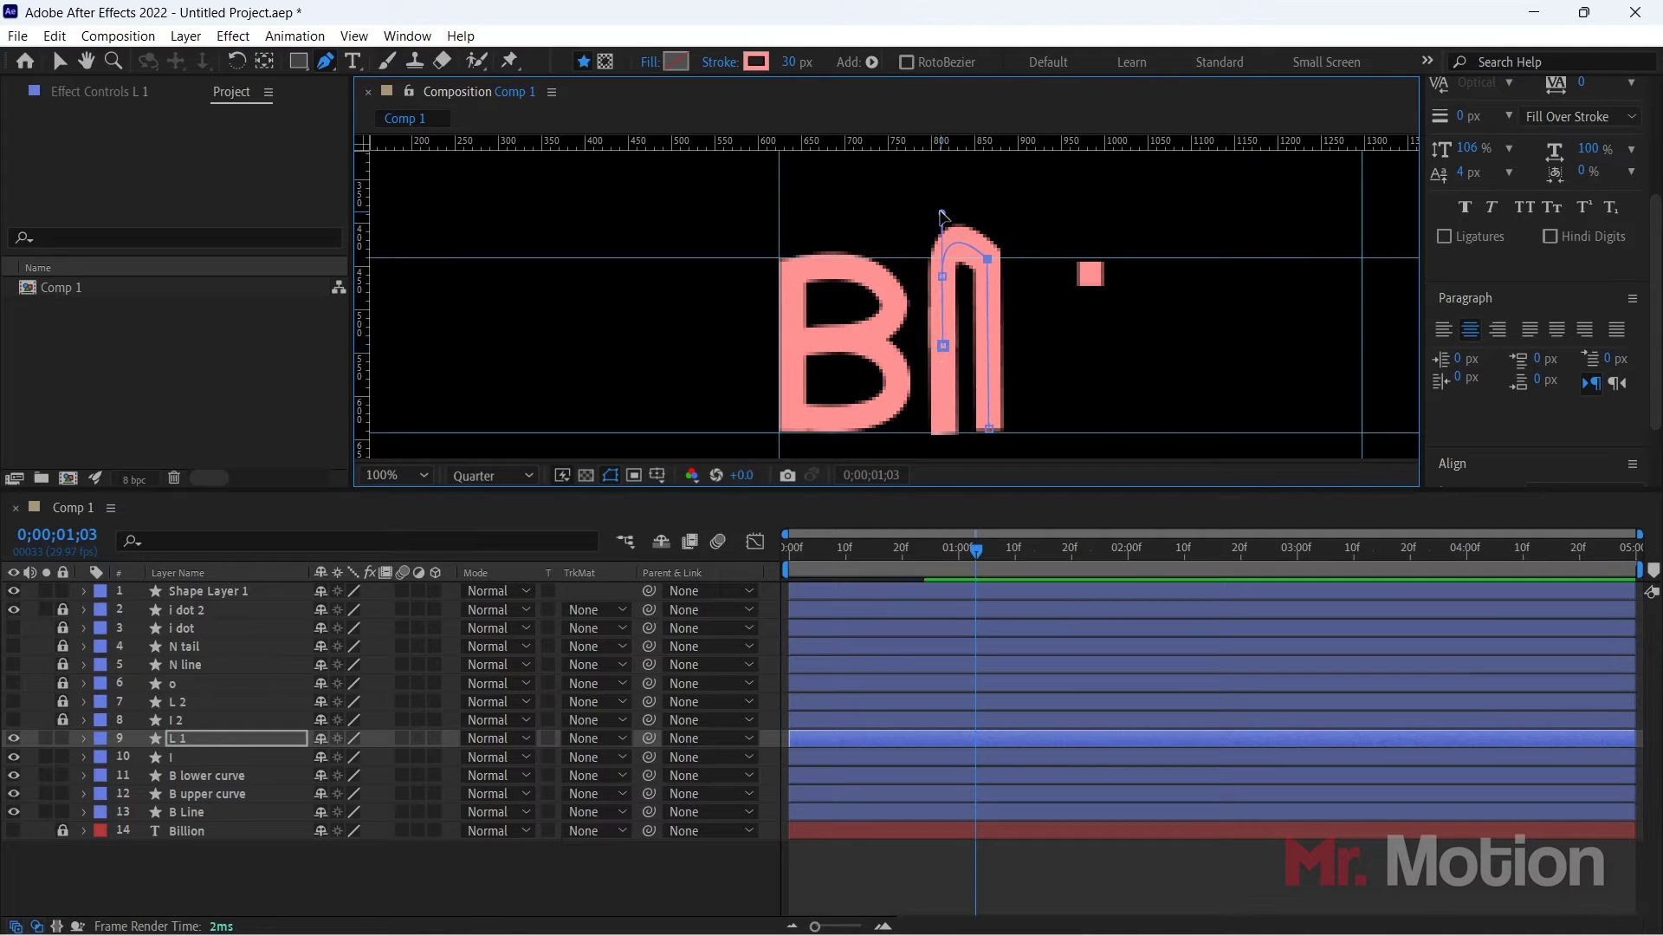
{"action": "left_click_drag", "start_coordinate": [942, 215], "coordinate": [951, 210]}
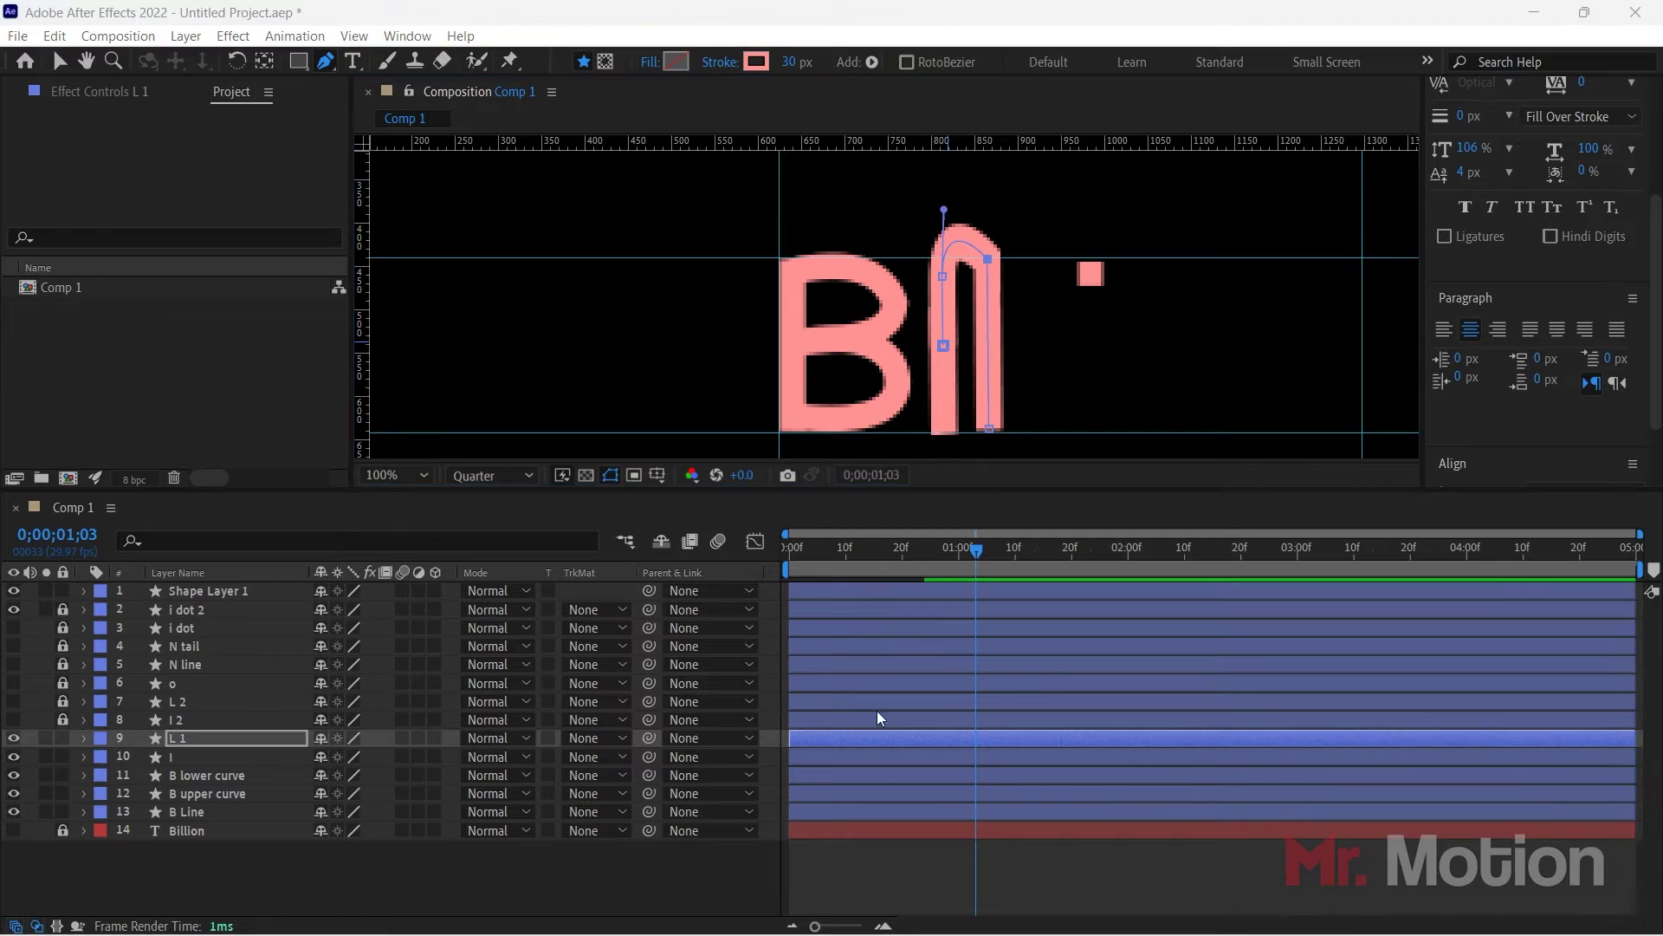
{"action": "left_click", "coordinate": [544, 887]}
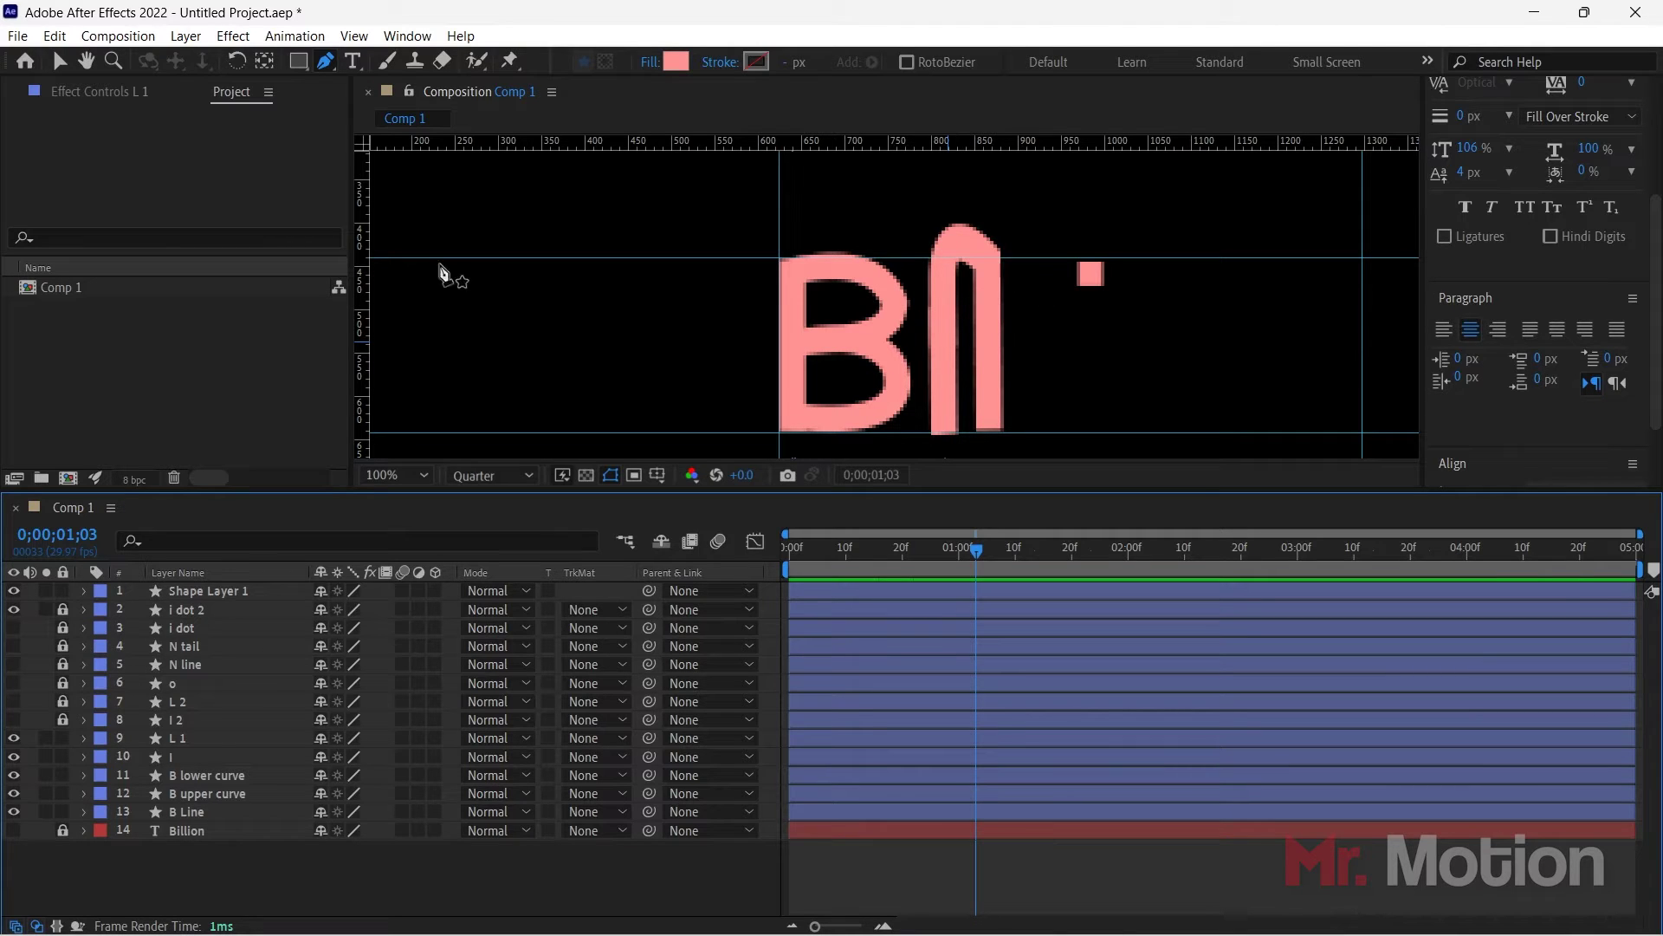
Step: Add Trim Paths to the L 1 layer and return to the first frame
{"action": "left_click", "coordinate": [128, 742]}
{"action": "left_click", "coordinate": [84, 737]}
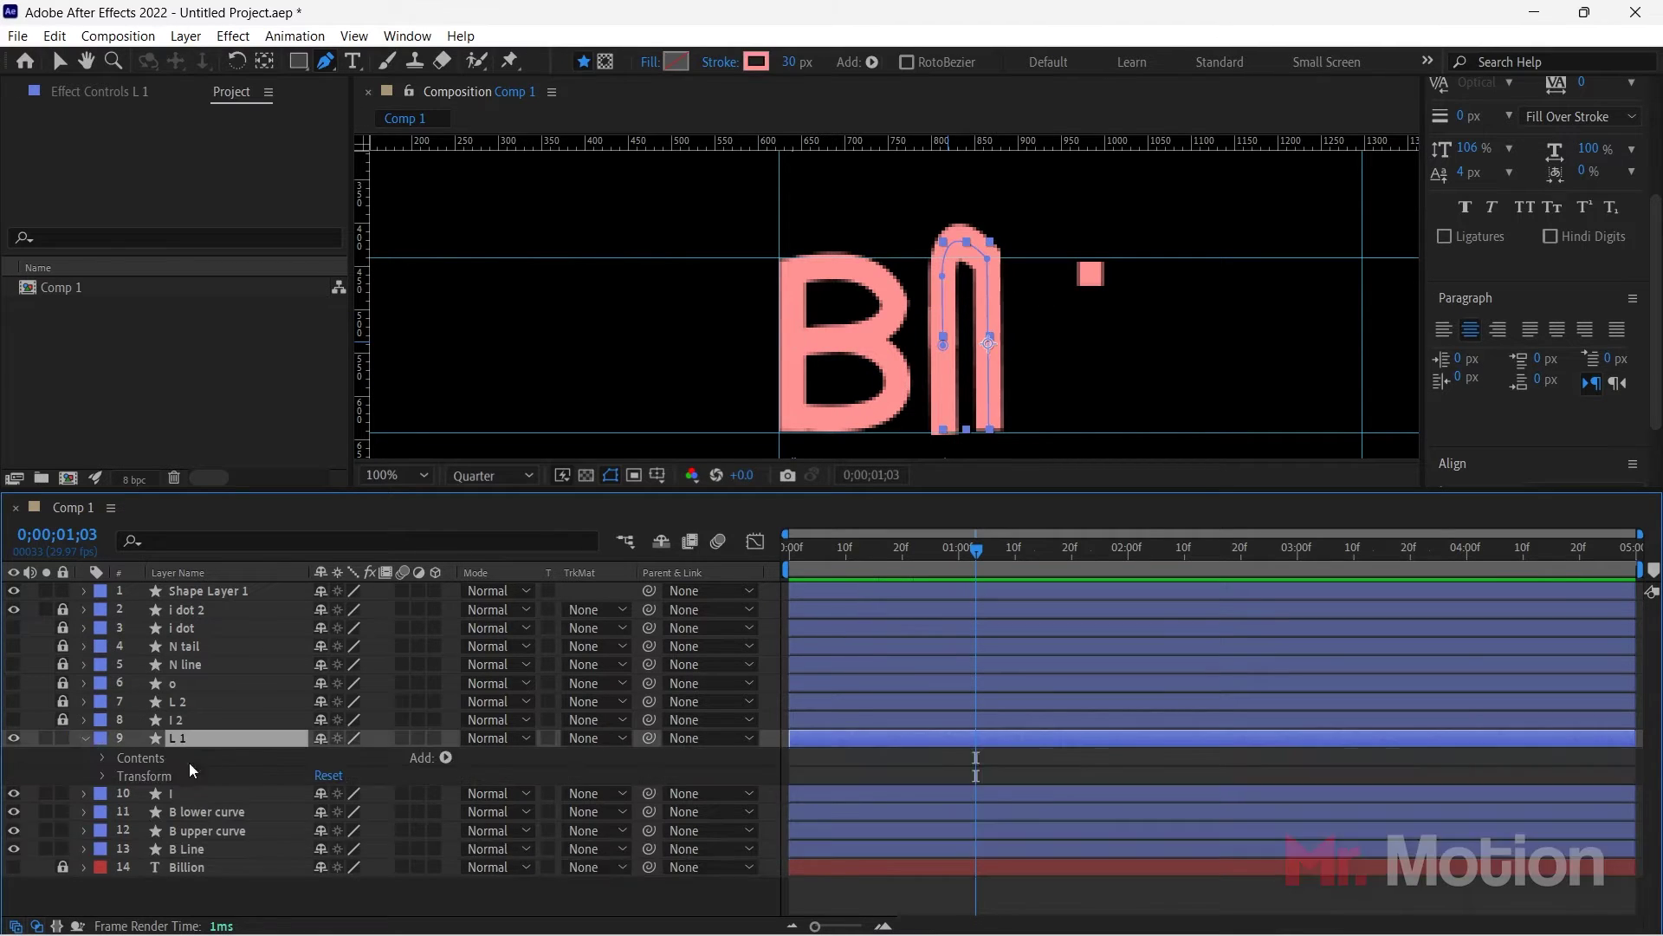
{"action": "left_click", "coordinate": [445, 758]}
{"action": "left_click", "coordinate": [428, 600]}
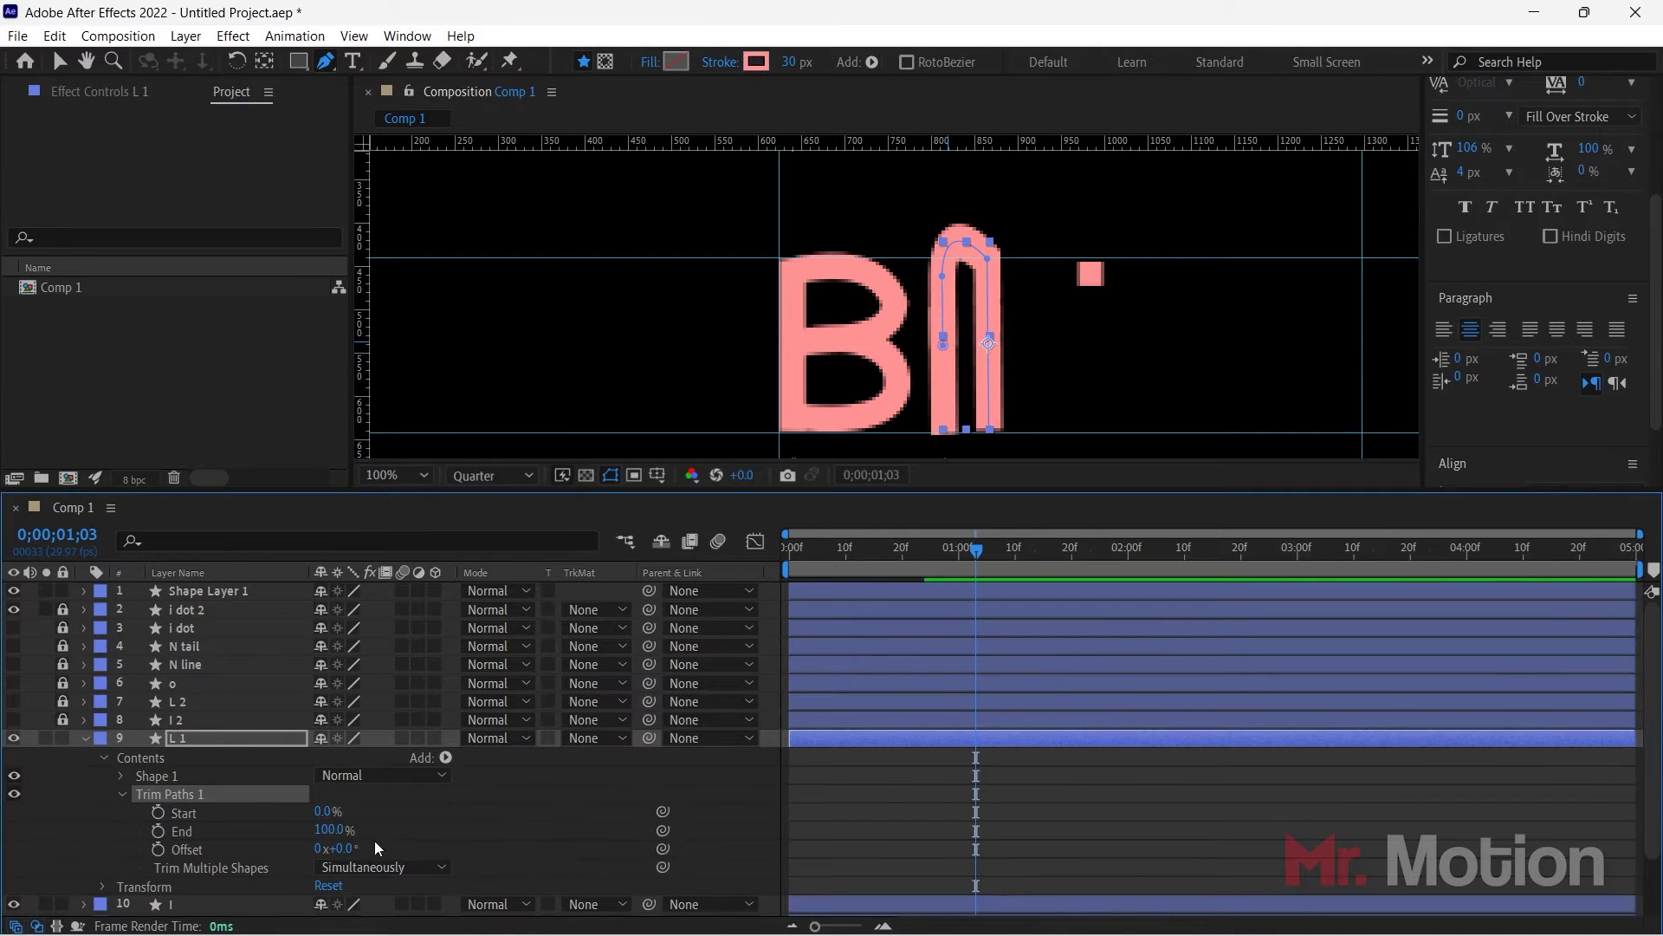
{"action": "left_click_drag", "start_coordinate": [978, 554], "coordinate": [789, 555]}
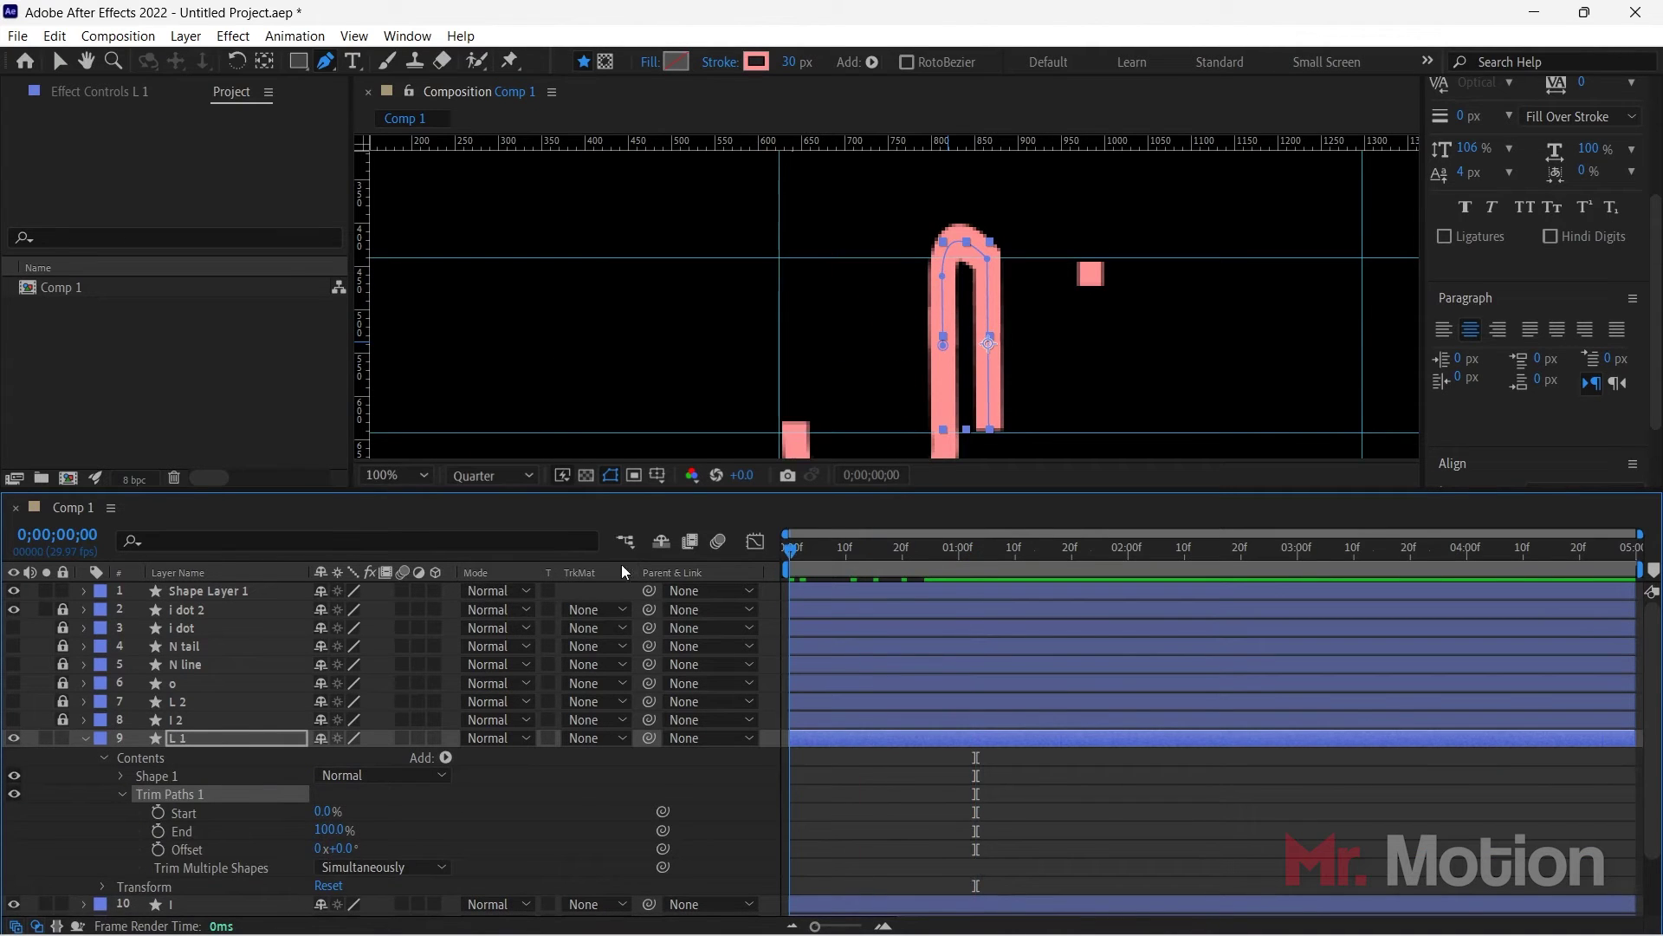
Step: Keyframe L 1's Trim Paths Start at 0% on the first frame and 49% at 0;00;00;20, select both keyframes, and collapse the layer
{"action": "left_click", "coordinate": [245, 832]}
{"action": "left_click", "coordinate": [247, 809], "text": "shift"}
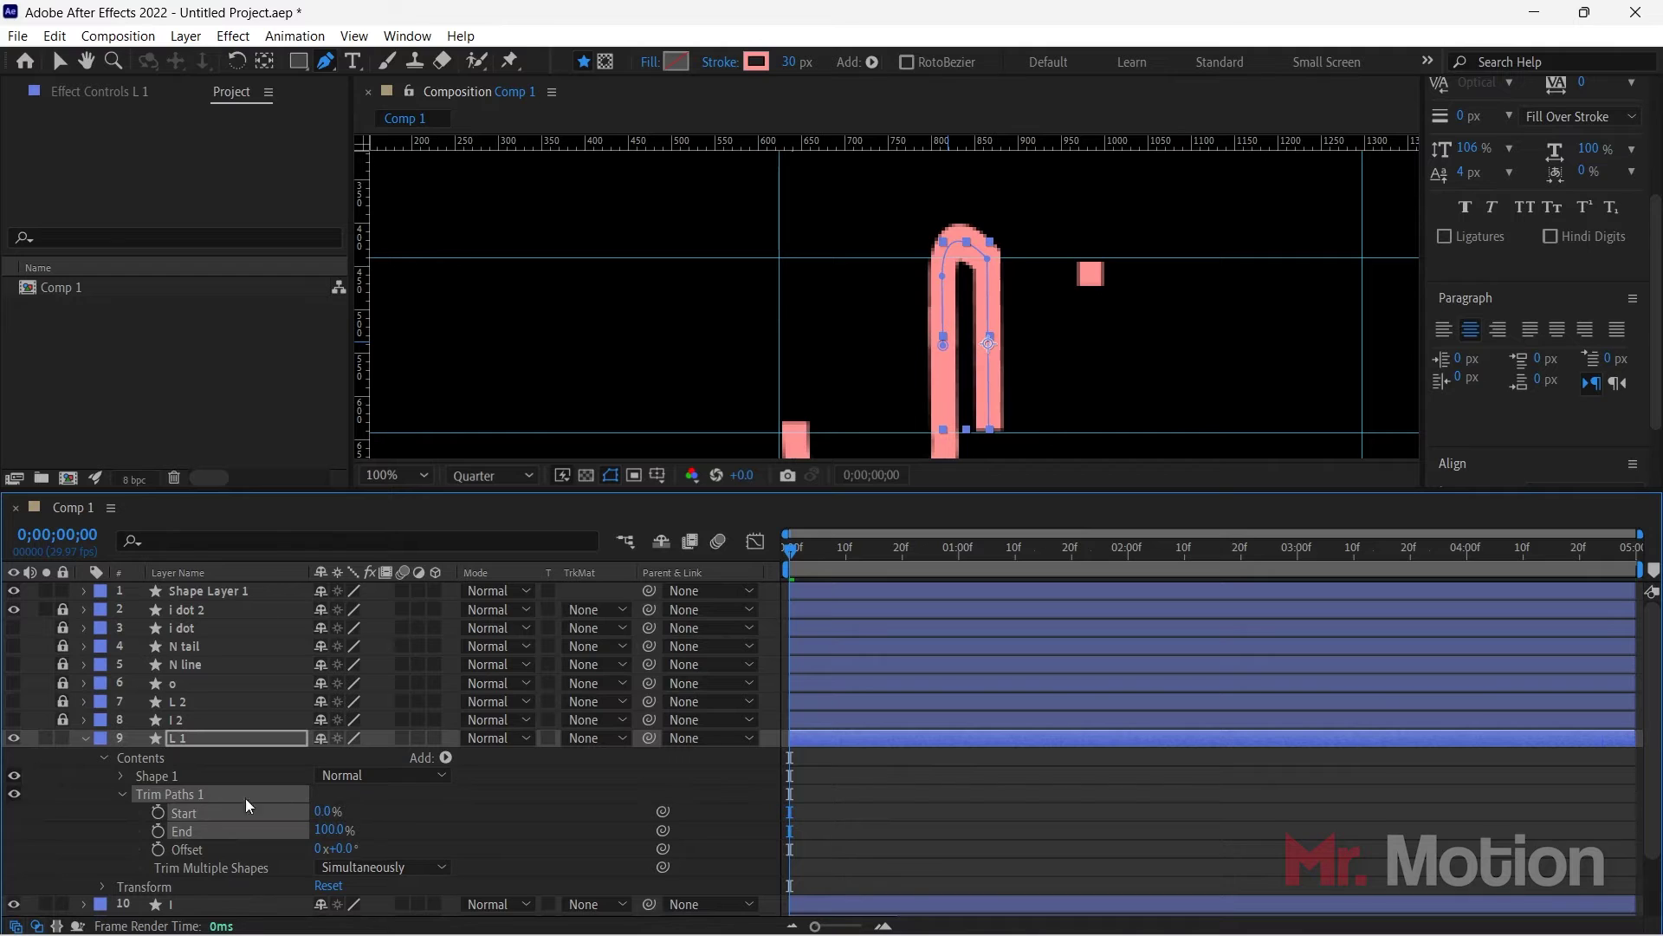
{"action": "left_click", "coordinate": [158, 813]}
{"action": "left_click_drag", "start_coordinate": [799, 551], "coordinate": [901, 550]}
{"action": "left_click_drag", "start_coordinate": [326, 812], "coordinate": [369, 801]}
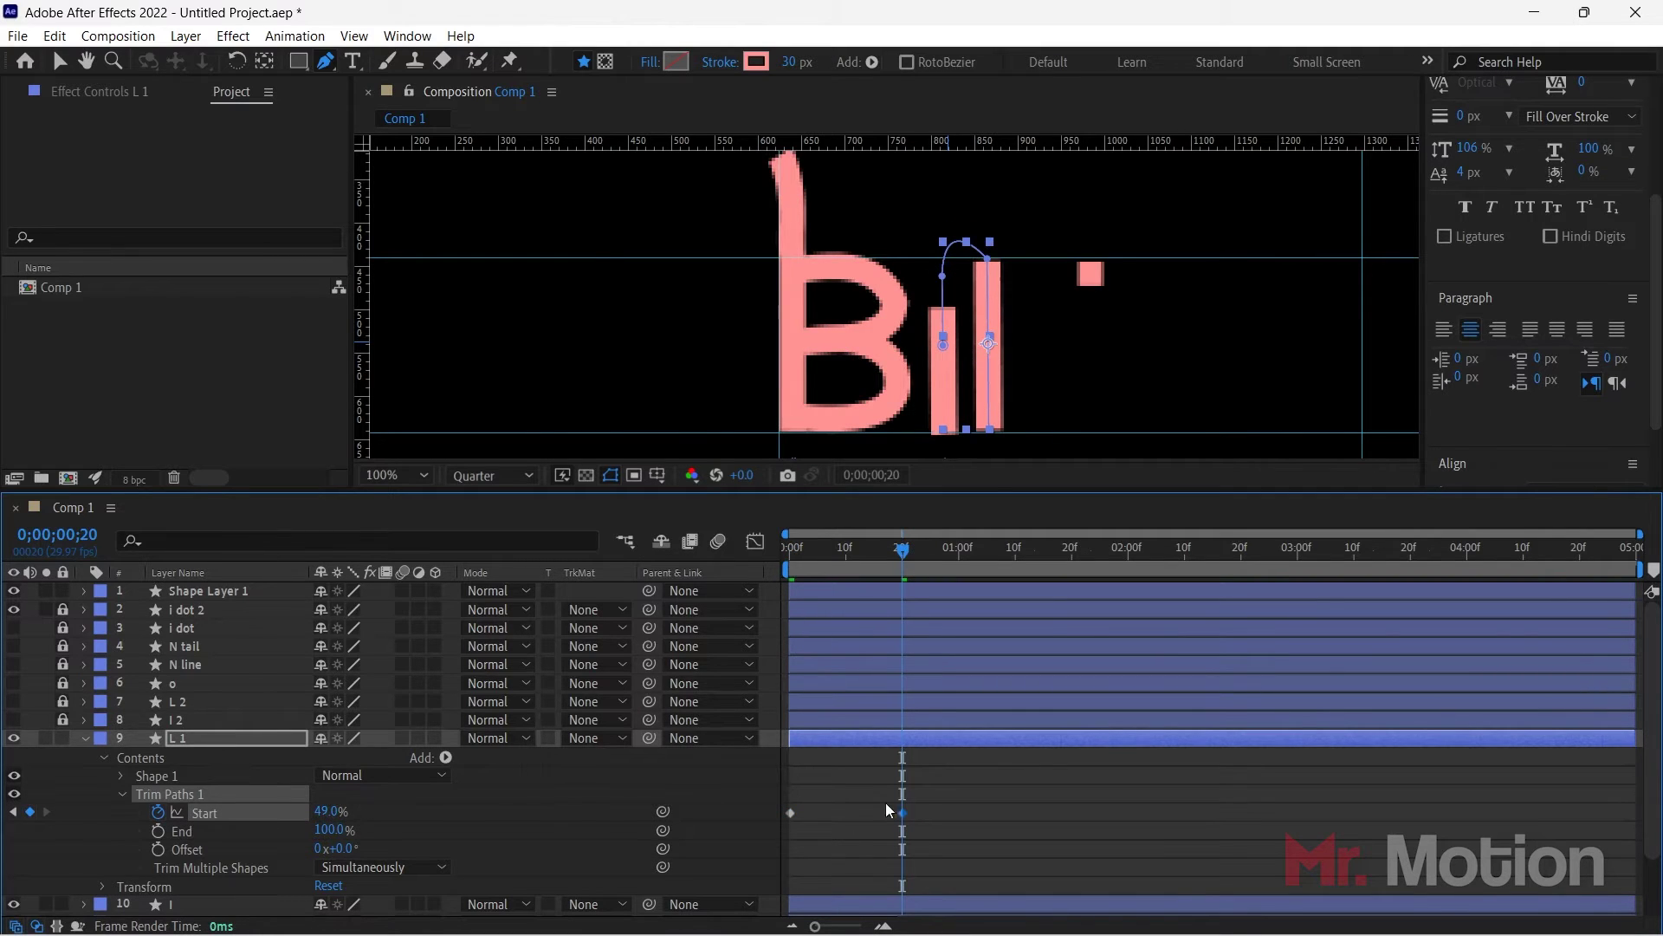
{"action": "left_click_drag", "start_coordinate": [912, 800], "coordinate": [766, 833]}
{"action": "left_click", "coordinate": [80, 742]}
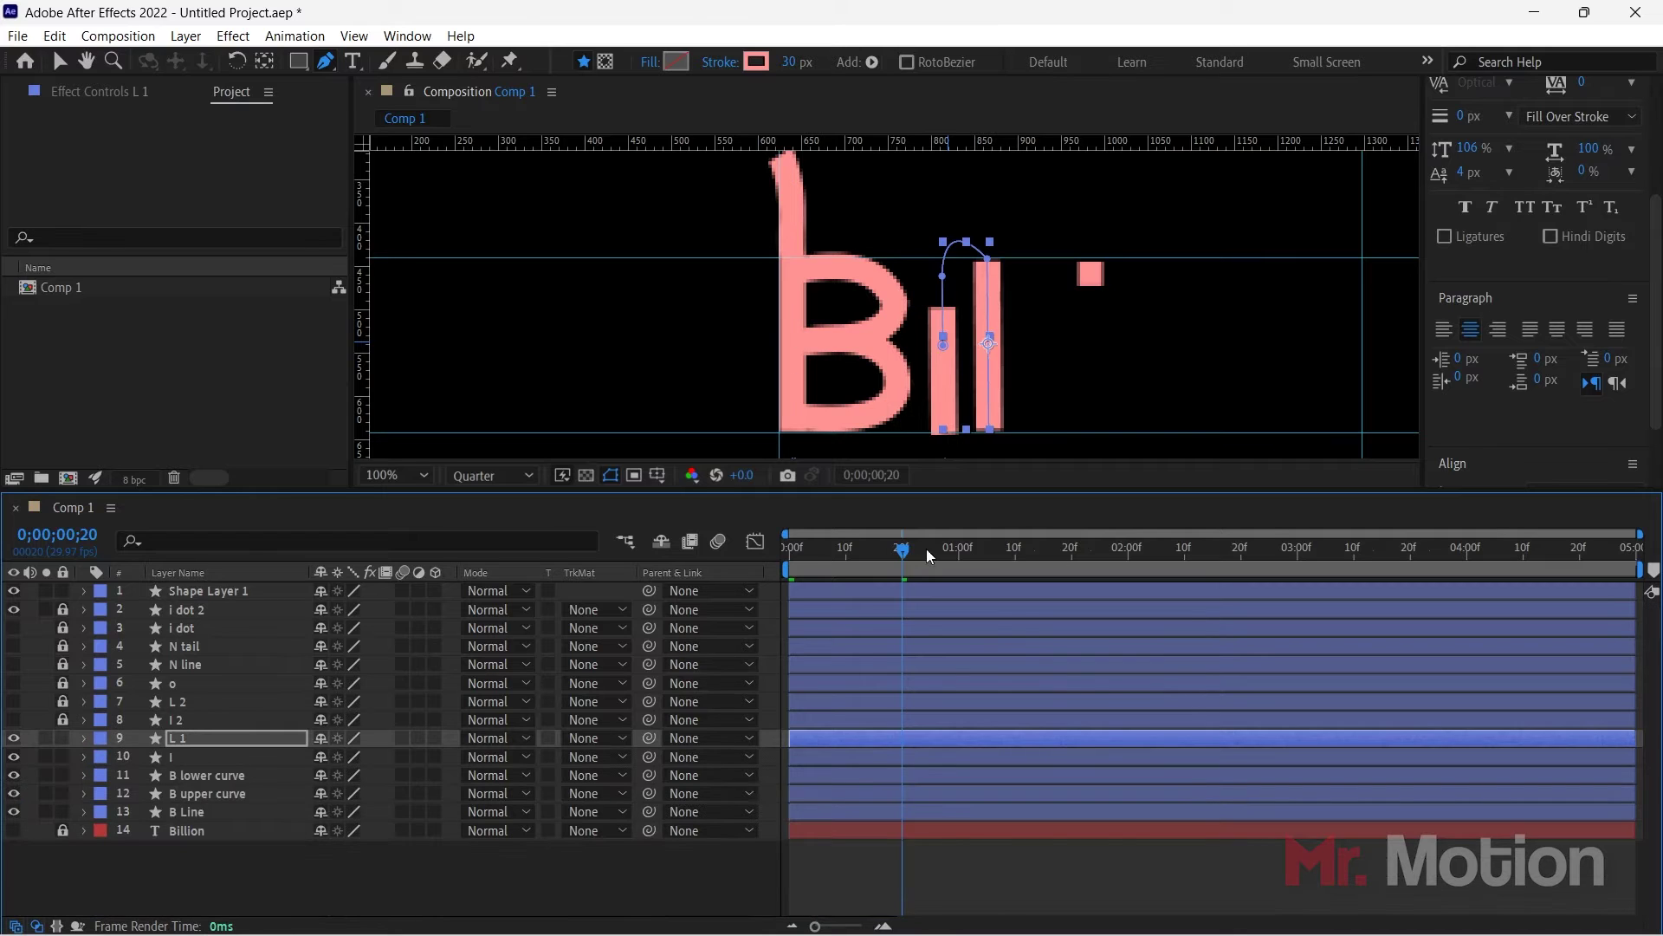
Step: Play back the letter animation from the first frame to check the L 1 stroke, and deselect the layer
{"action": "left_click_drag", "start_coordinate": [927, 548], "coordinate": [504, 600]}
{"action": "key", "text": "space"}
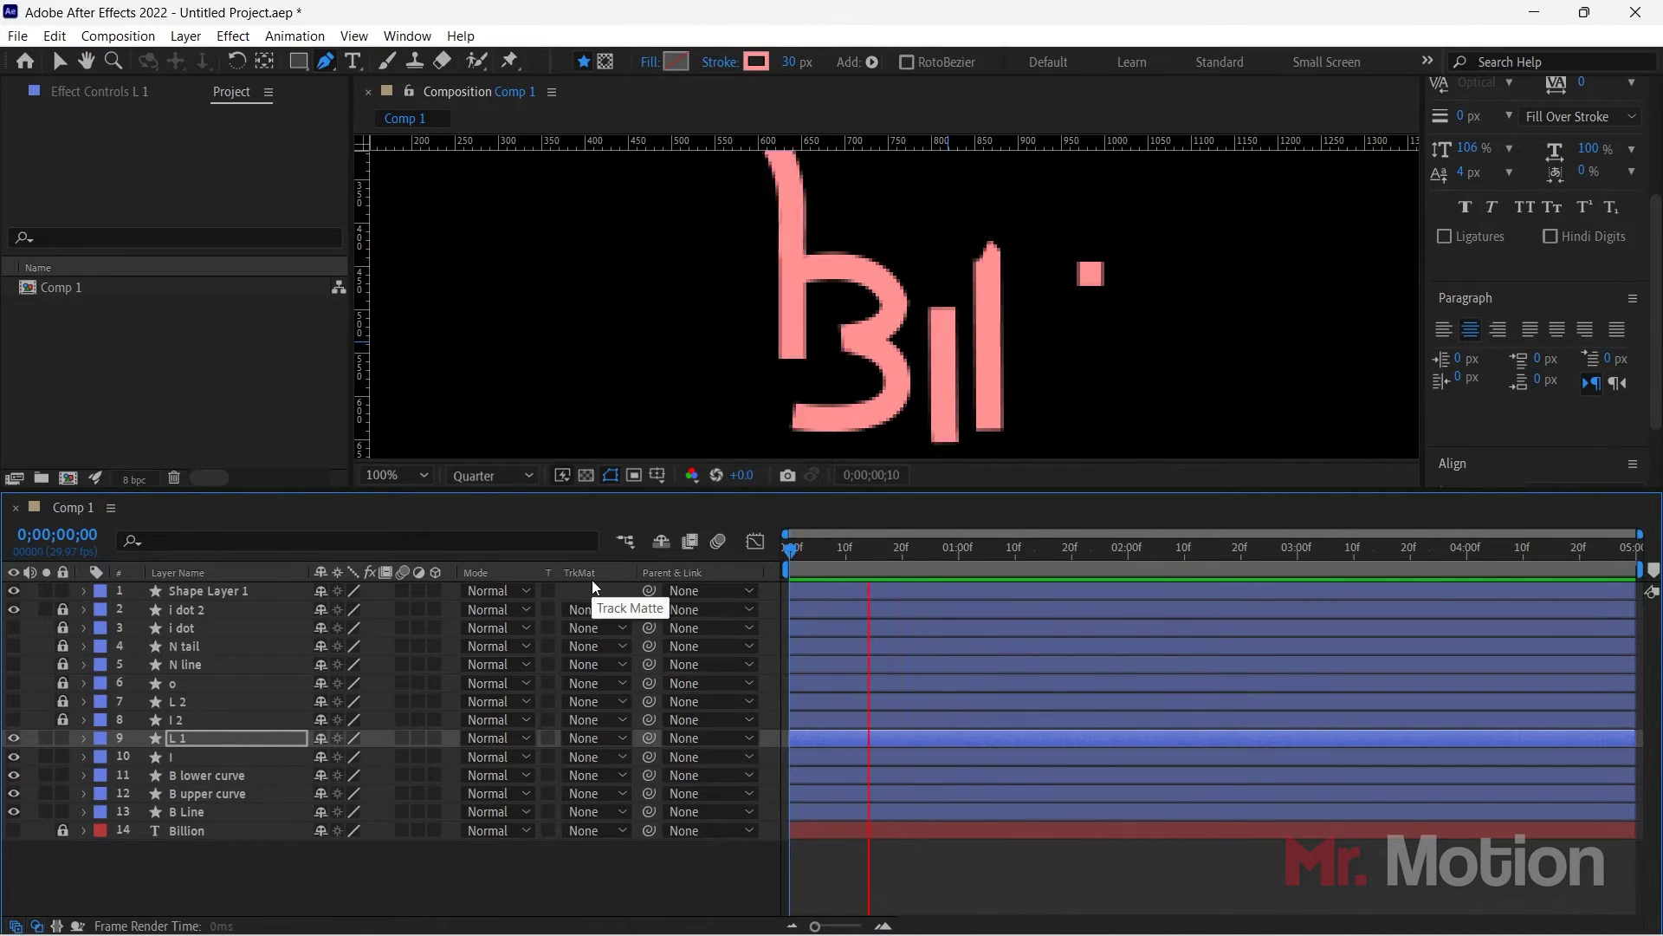
{"action": "left_click", "coordinate": [941, 200]}
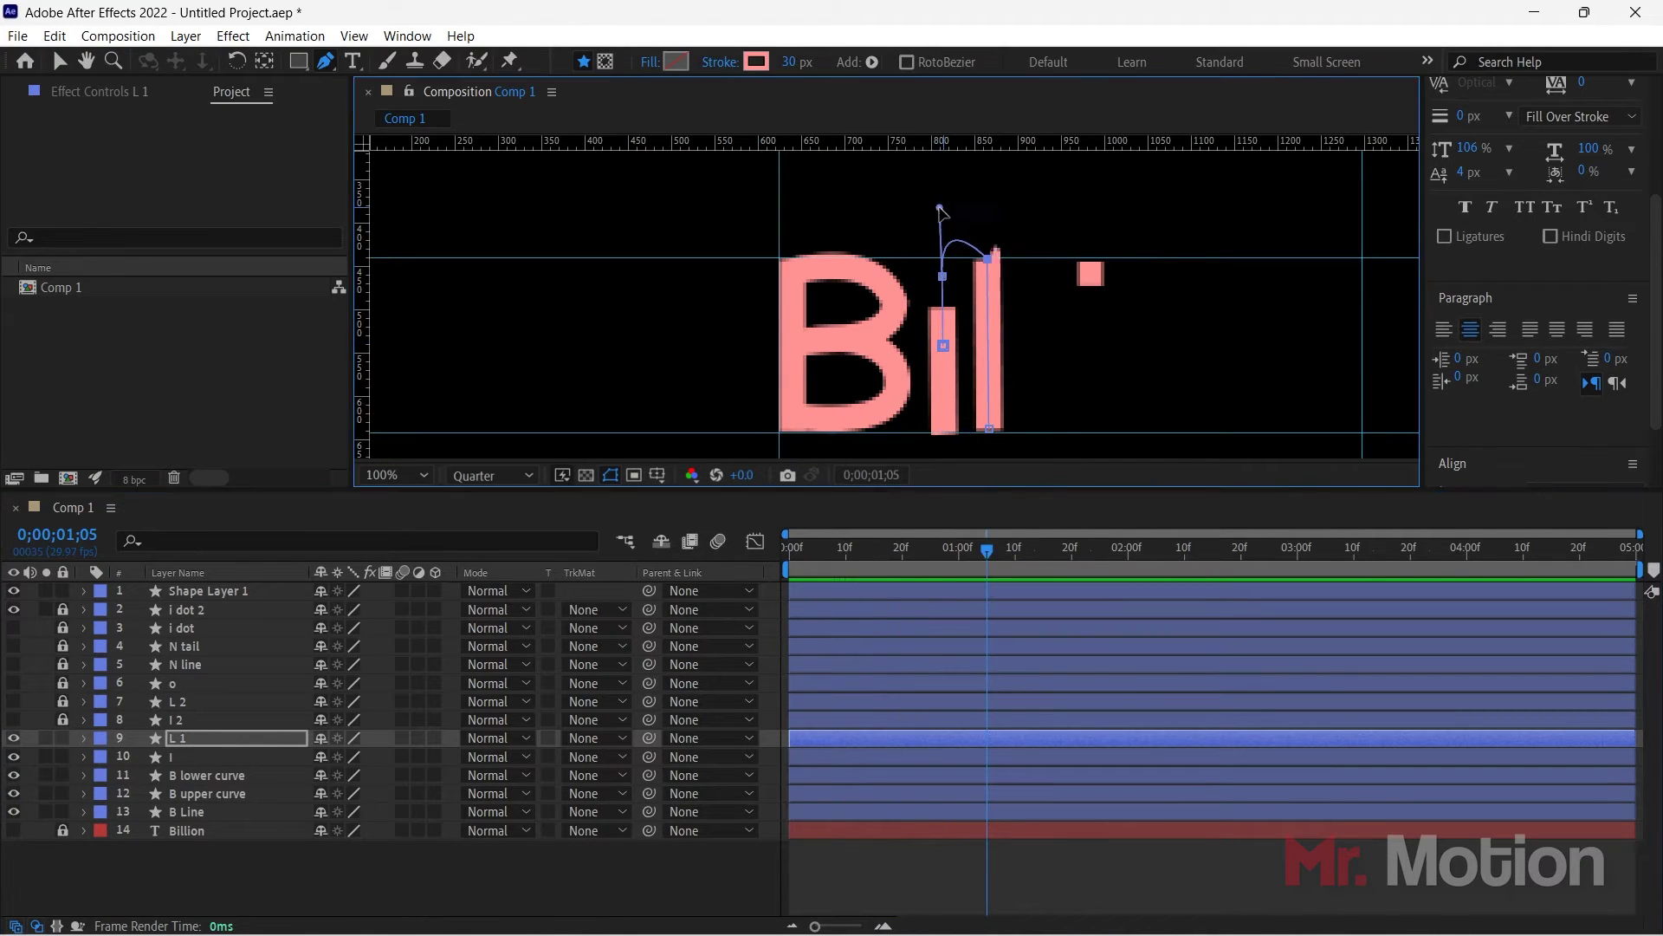
{"action": "left_click", "coordinate": [534, 874]}
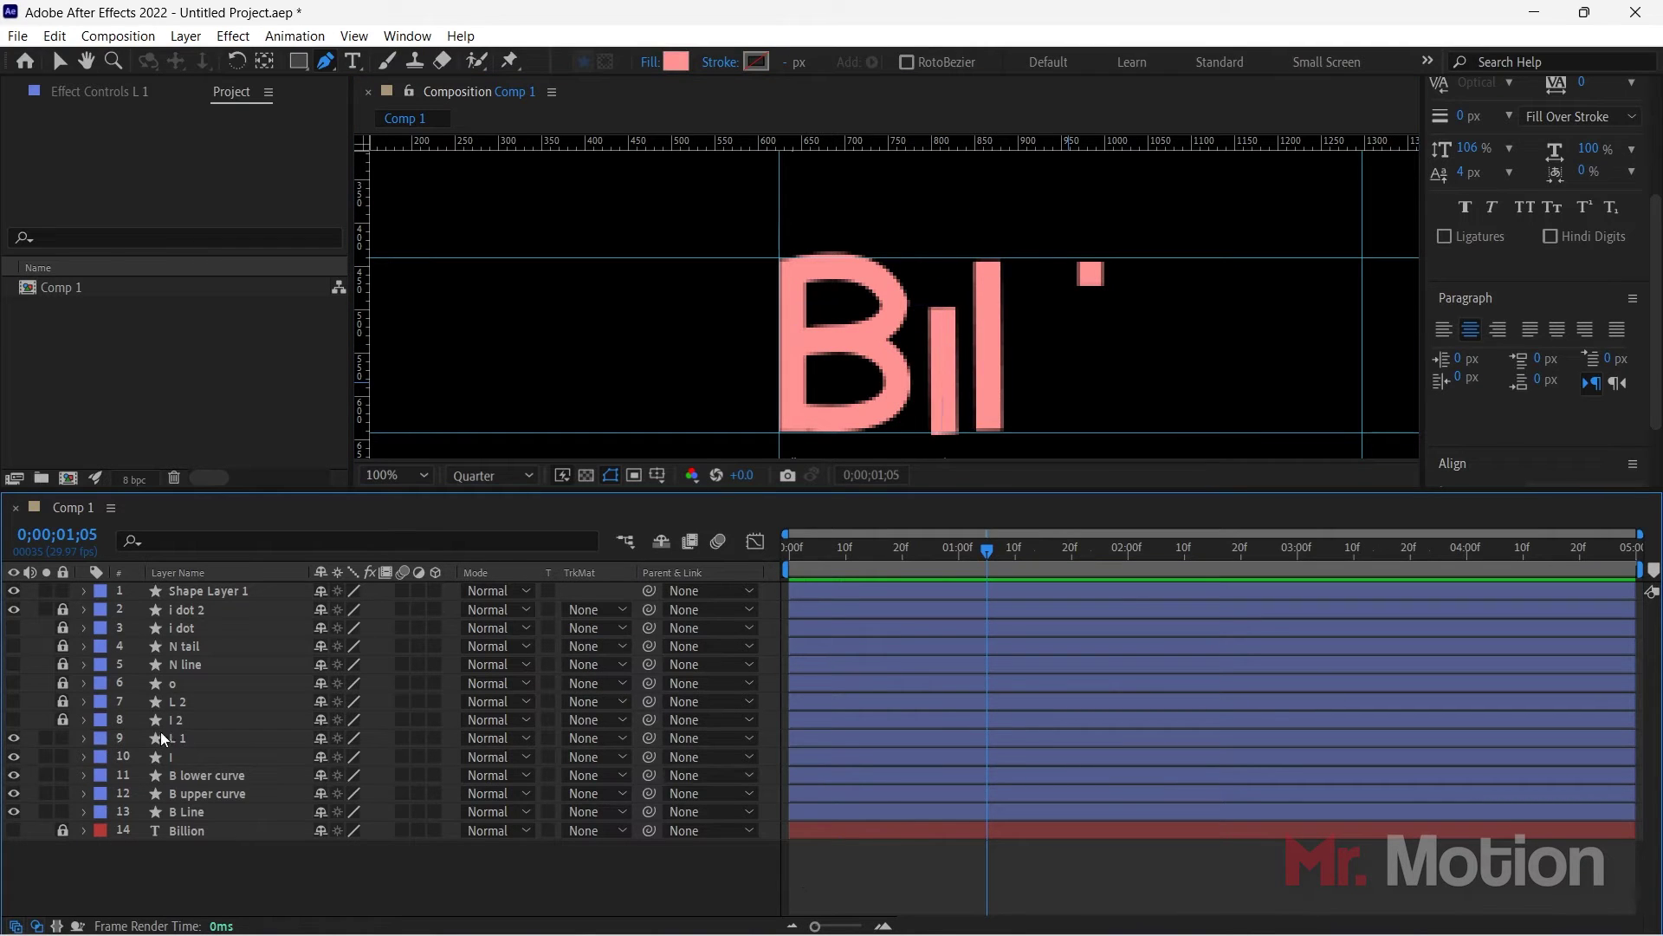
Step: Show and unlock the L 2 layer, move it directly above L 1 in the layer stack, and select it
{"action": "left_click", "coordinate": [13, 720]}
{"action": "left_click", "coordinate": [13, 719]}
{"action": "left_click", "coordinate": [13, 701]}
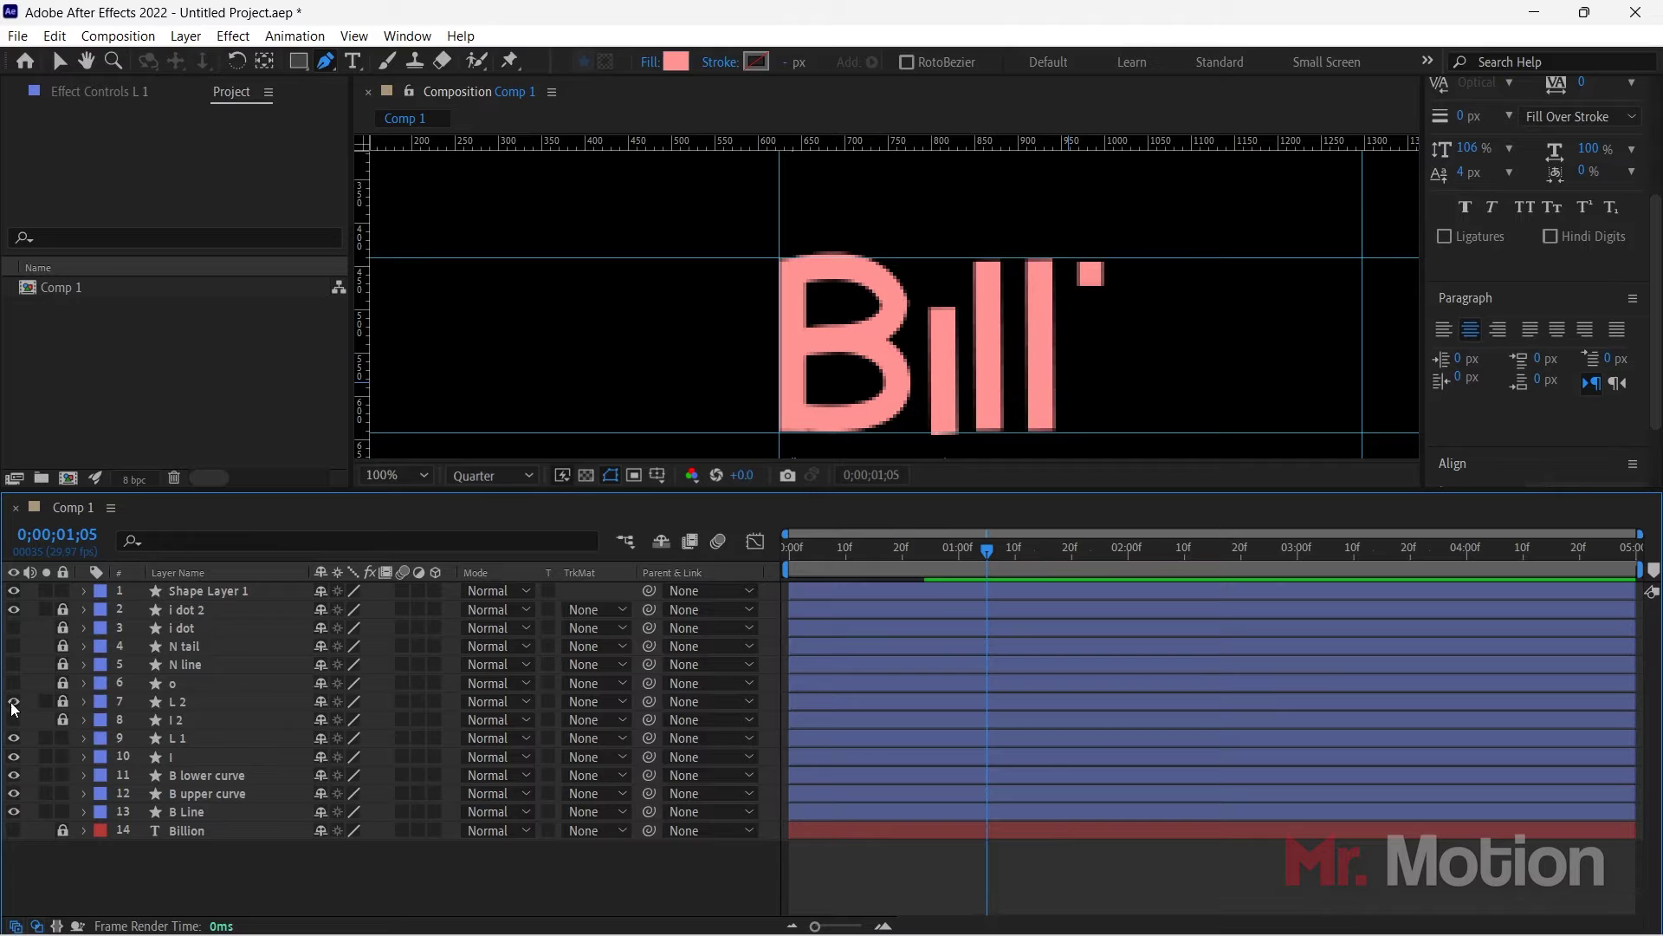
{"action": "left_click", "coordinate": [62, 701]}
{"action": "left_click_drag", "start_coordinate": [173, 701], "coordinate": [190, 726]}
{"action": "left_click_drag", "start_coordinate": [1143, 332], "coordinate": [1124, 289]}
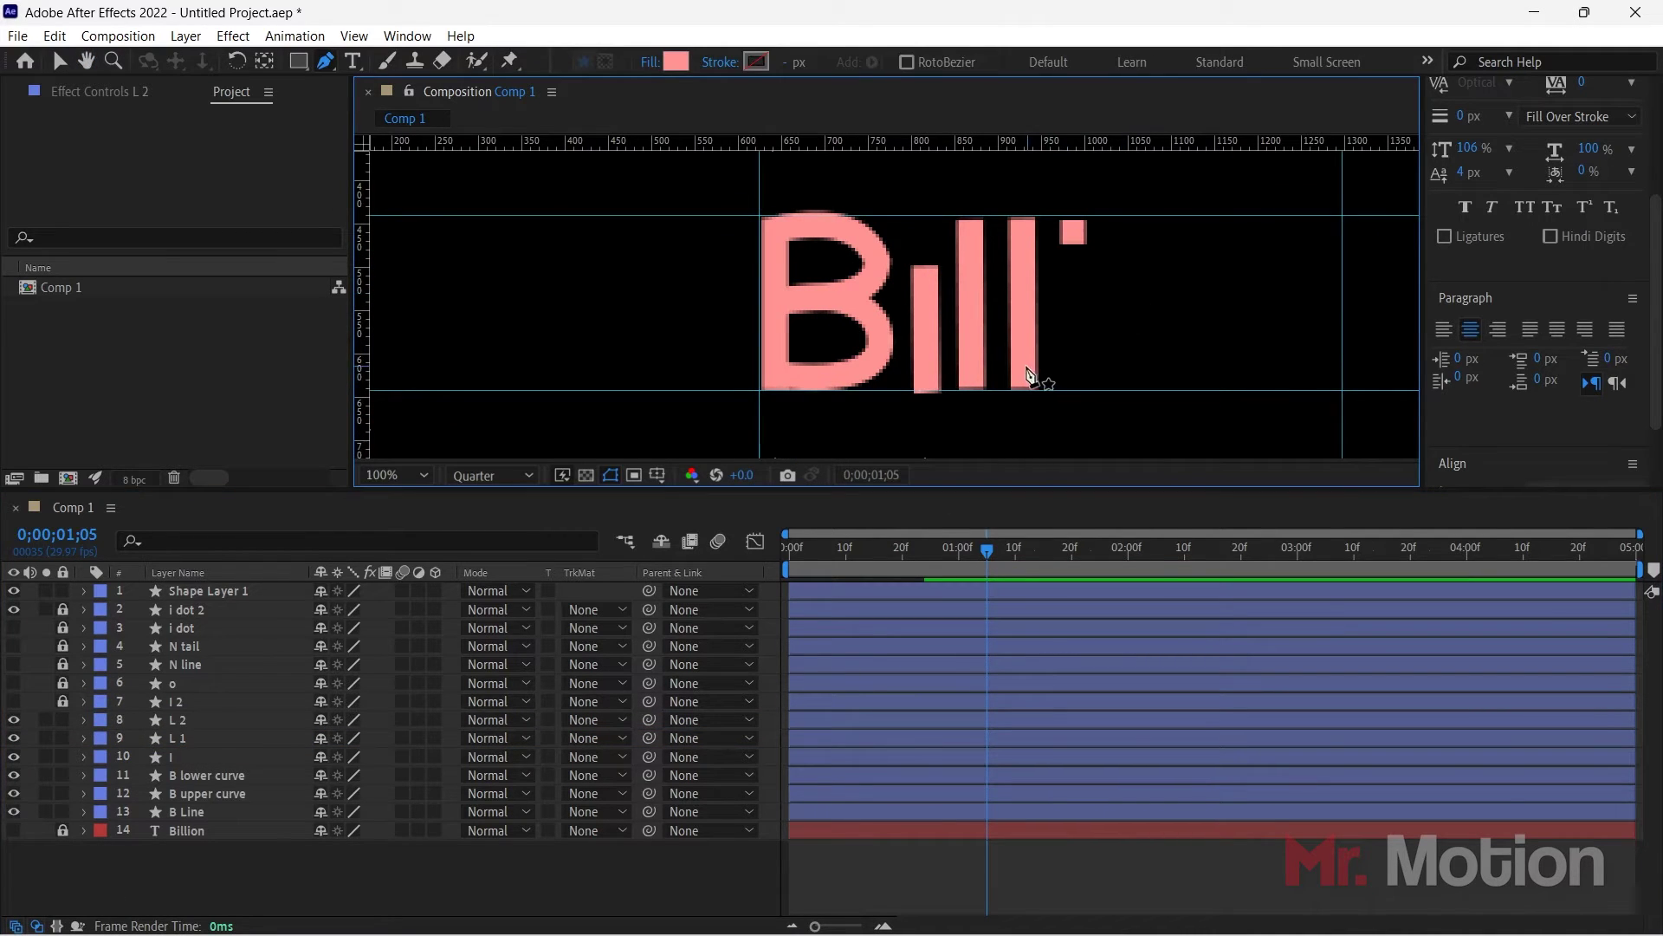
{"action": "left_click", "coordinate": [196, 720]}
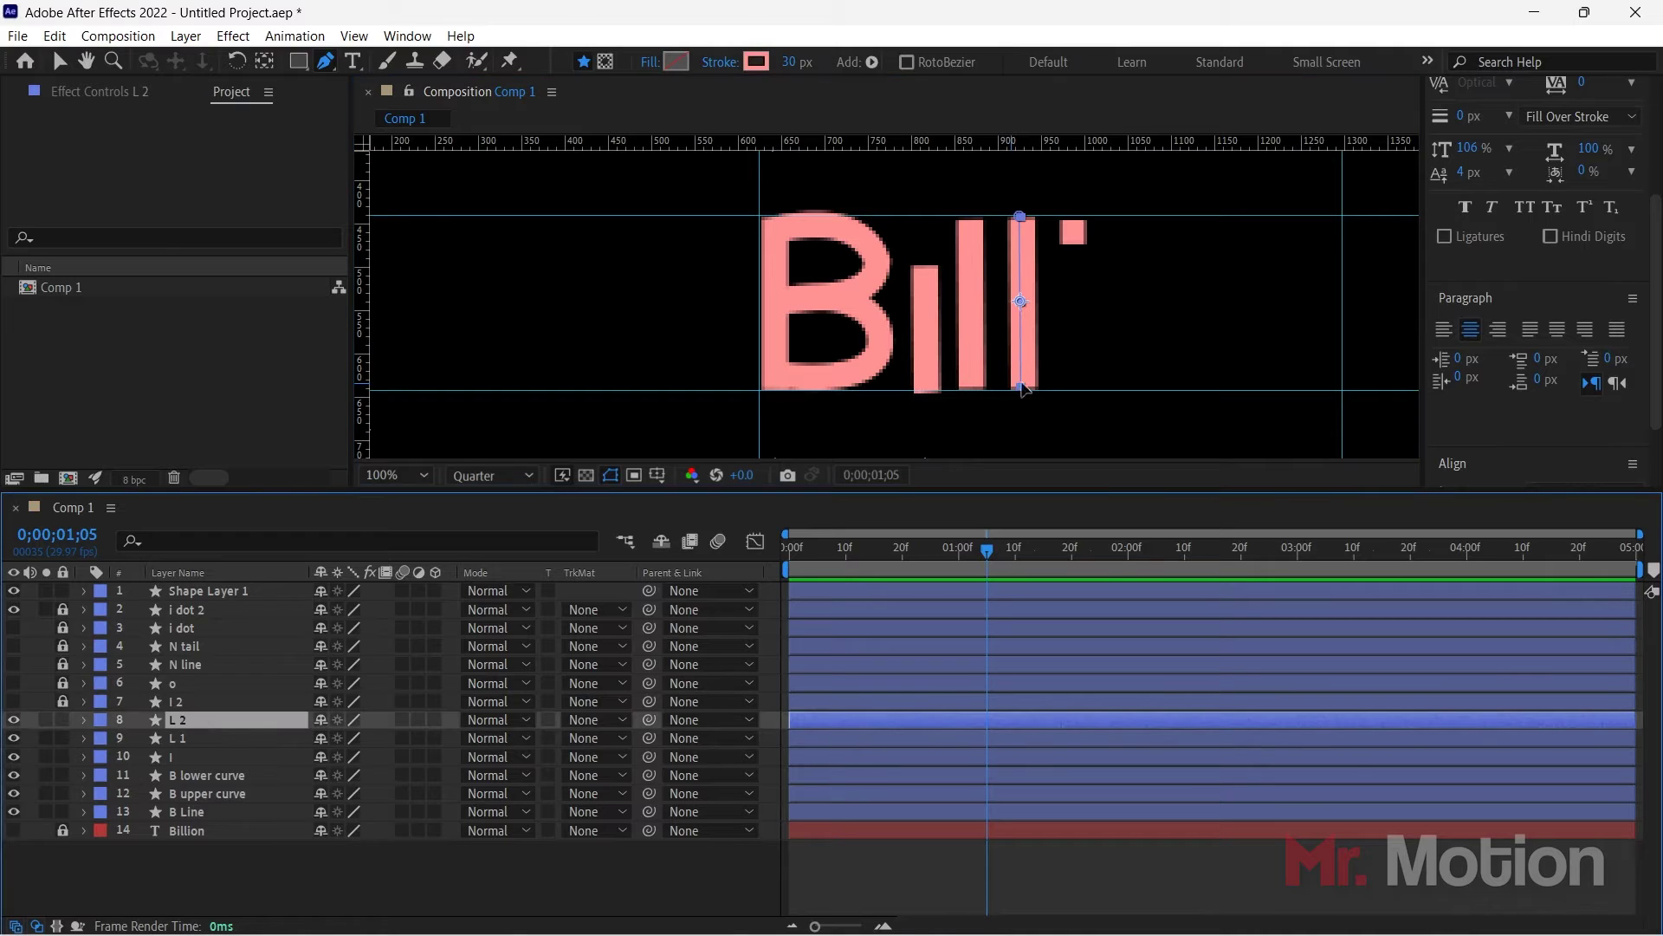
Step: Extend the L 2 path from its lower end in a curve to the lower end of the L 1 stem
{"action": "left_click", "coordinate": [1022, 391]}
{"action": "scroll", "coordinate": [993, 336], "scroll_direction": "down", "scroll_amount": 1}
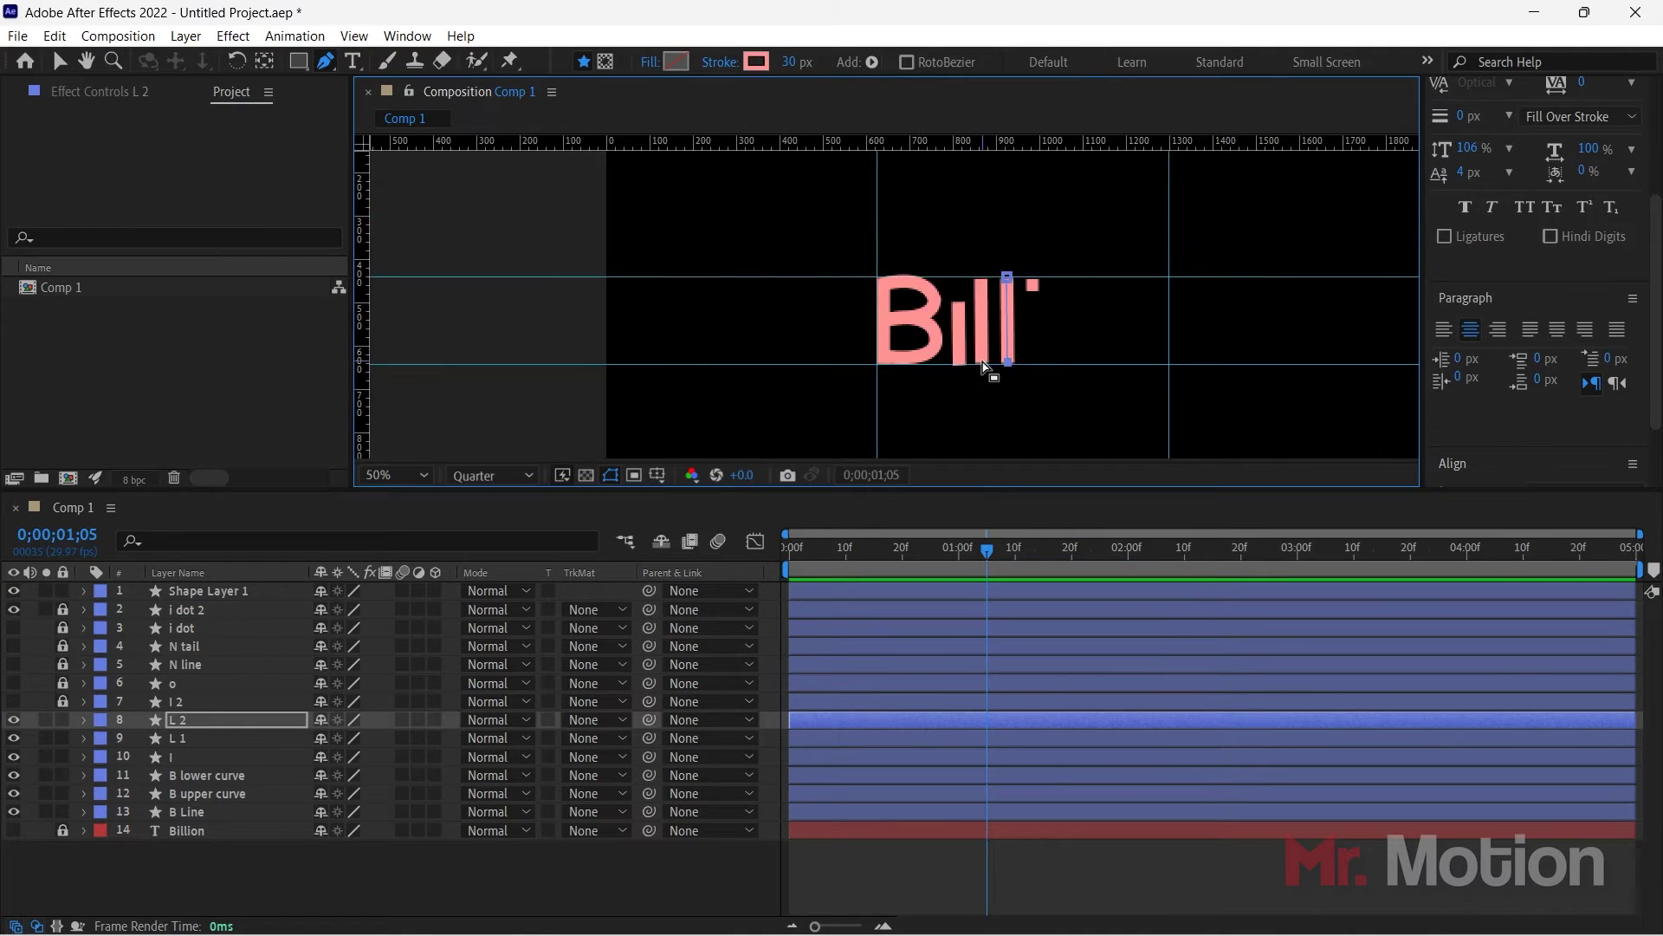
{"action": "scroll", "coordinate": [982, 353], "scroll_direction": "up", "scroll_amount": 1}
{"action": "left_click_drag", "start_coordinate": [980, 348], "coordinate": [979, 253]}
{"action": "key", "text": "ctrl+z"}
{"action": "mouse_move", "coordinate": [1043, 404]}
{"action": "left_mouse_down"}
{"action": "mouse_move", "coordinate": [973, 379]}
{"action": "mouse_move", "coordinate": [1009, 438]}
{"action": "mouse_move", "coordinate": [947, 398]}
{"action": "mouse_move", "coordinate": [970, 382]}
{"action": "mouse_move", "coordinate": [981, 196]}
{"action": "mouse_move", "coordinate": [984, 347]}
{"action": "mouse_move", "coordinate": [1020, 434]}
{"action": "mouse_move", "coordinate": [982, 459]}
{"action": "left_mouse_up"}
{"action": "key", "text": "ctrl+z"}
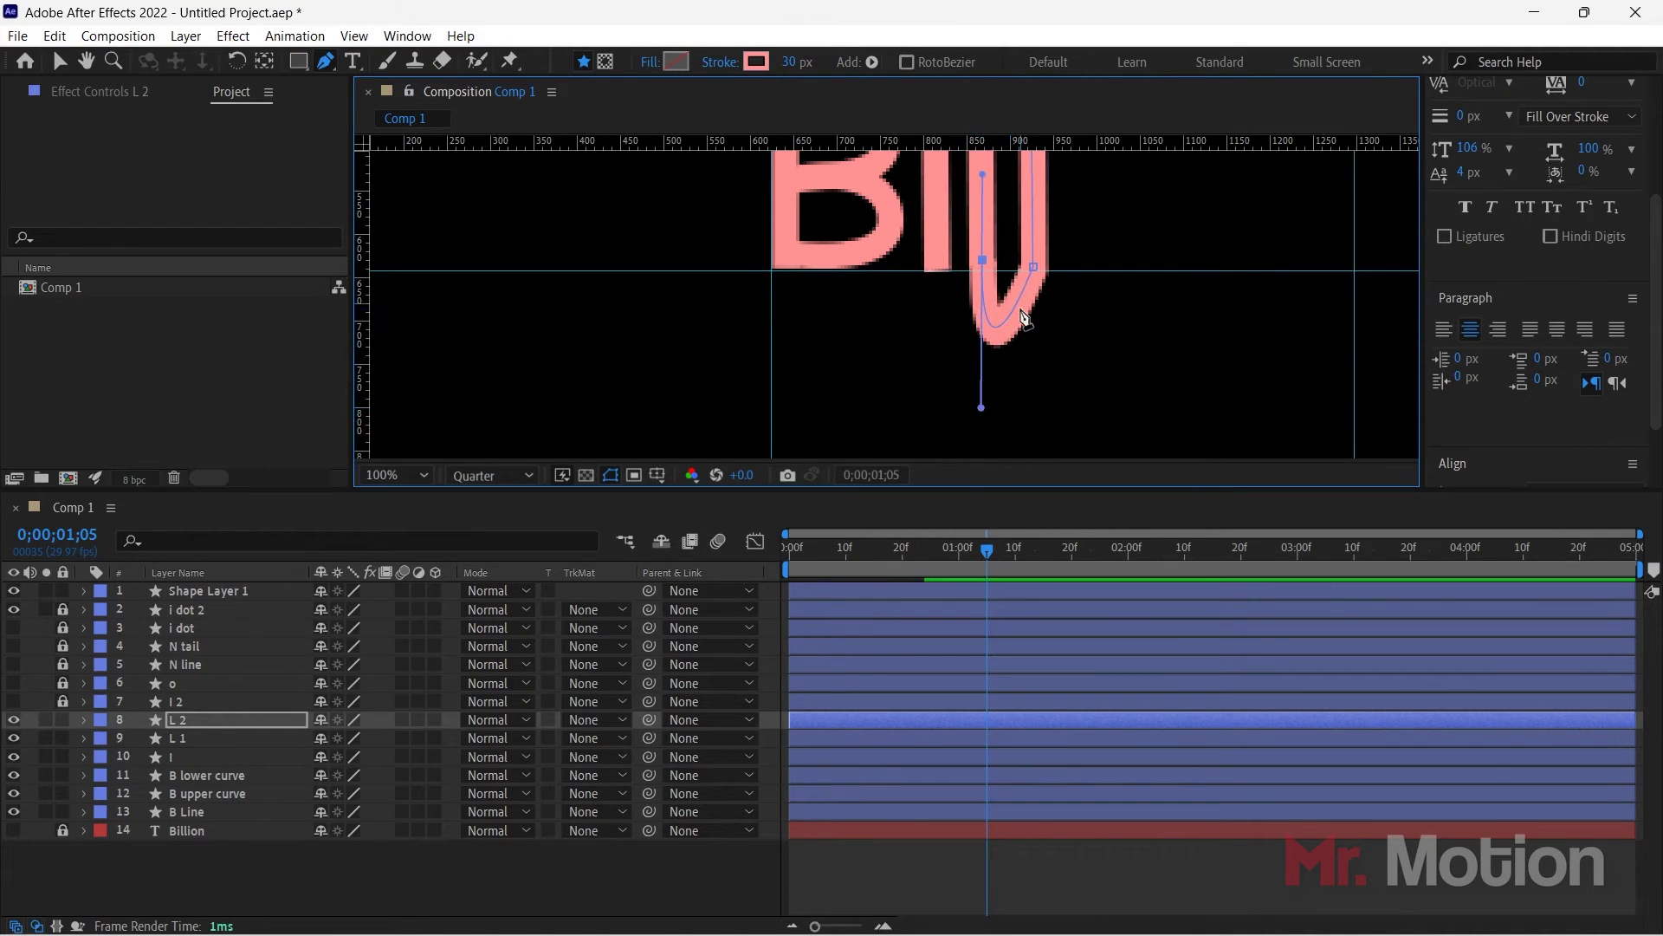
Step: Refine the handle of L 2's lower curve into a rounded U between the two L stems, and deselect the layer
{"action": "left_click_drag", "start_coordinate": [1033, 266], "coordinate": [1052, 270]}
{"action": "key", "text": "ctrl+z"}
{"action": "left_click_drag", "start_coordinate": [980, 407], "coordinate": [999, 314]}
{"action": "scroll", "coordinate": [980, 385], "scroll_direction": "down", "scroll_amount": 1}
{"action": "scroll", "coordinate": [998, 297], "scroll_direction": "up", "scroll_amount": 1}
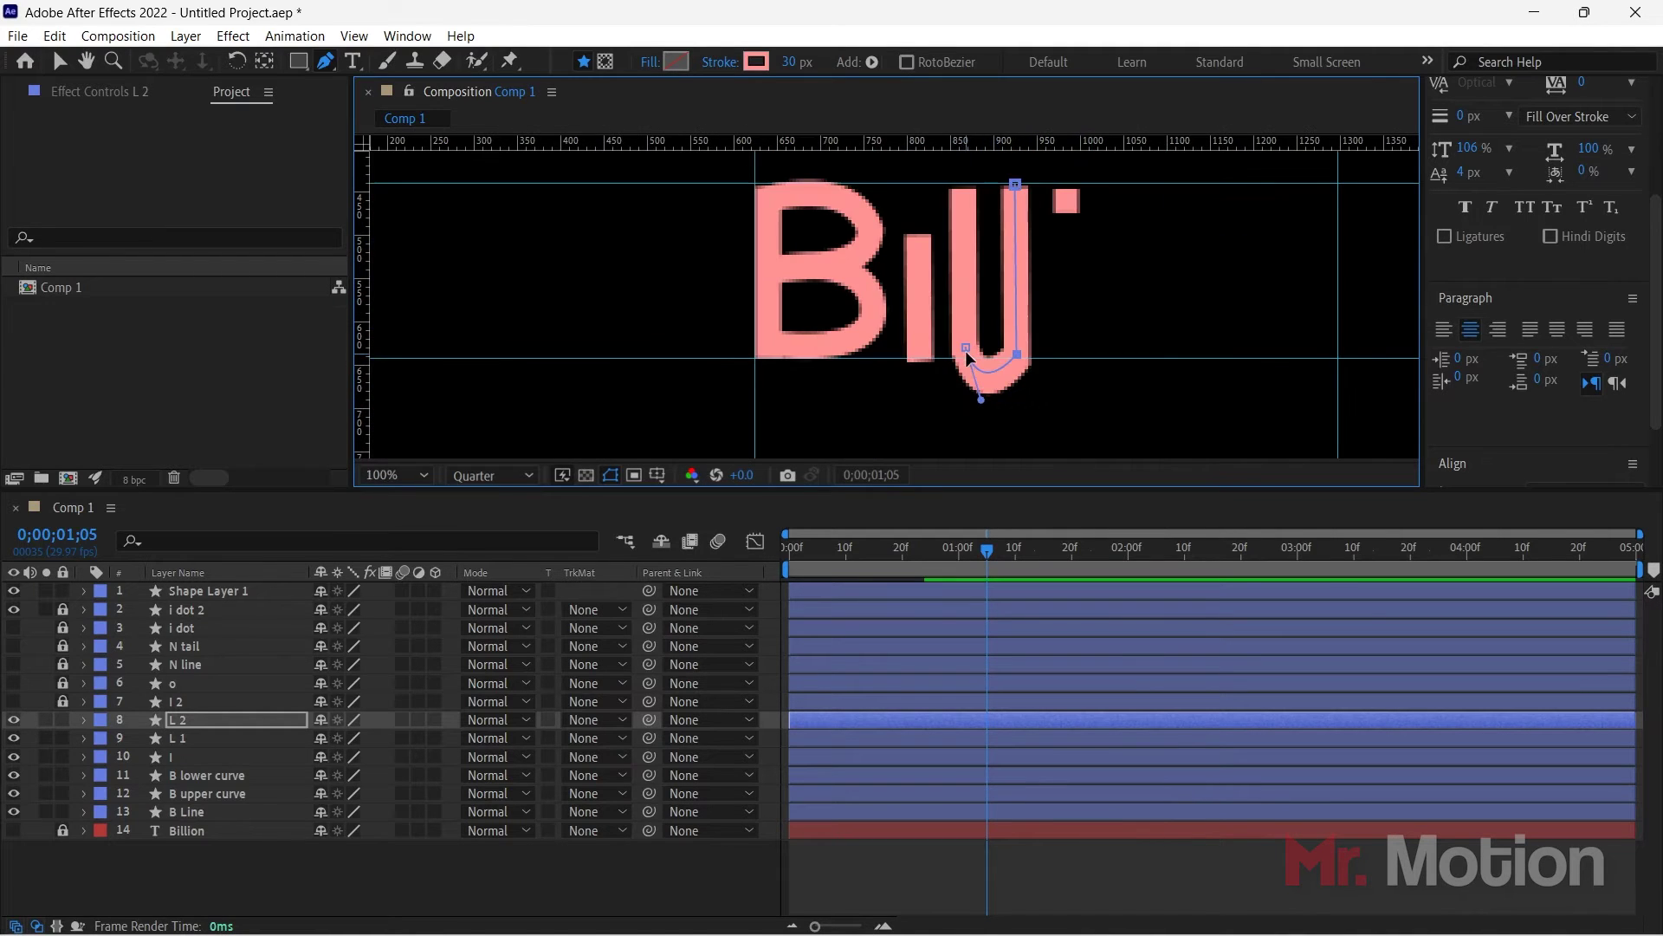
{"action": "left_click", "coordinate": [59, 61]}
{"action": "left_click", "coordinate": [361, 872]}
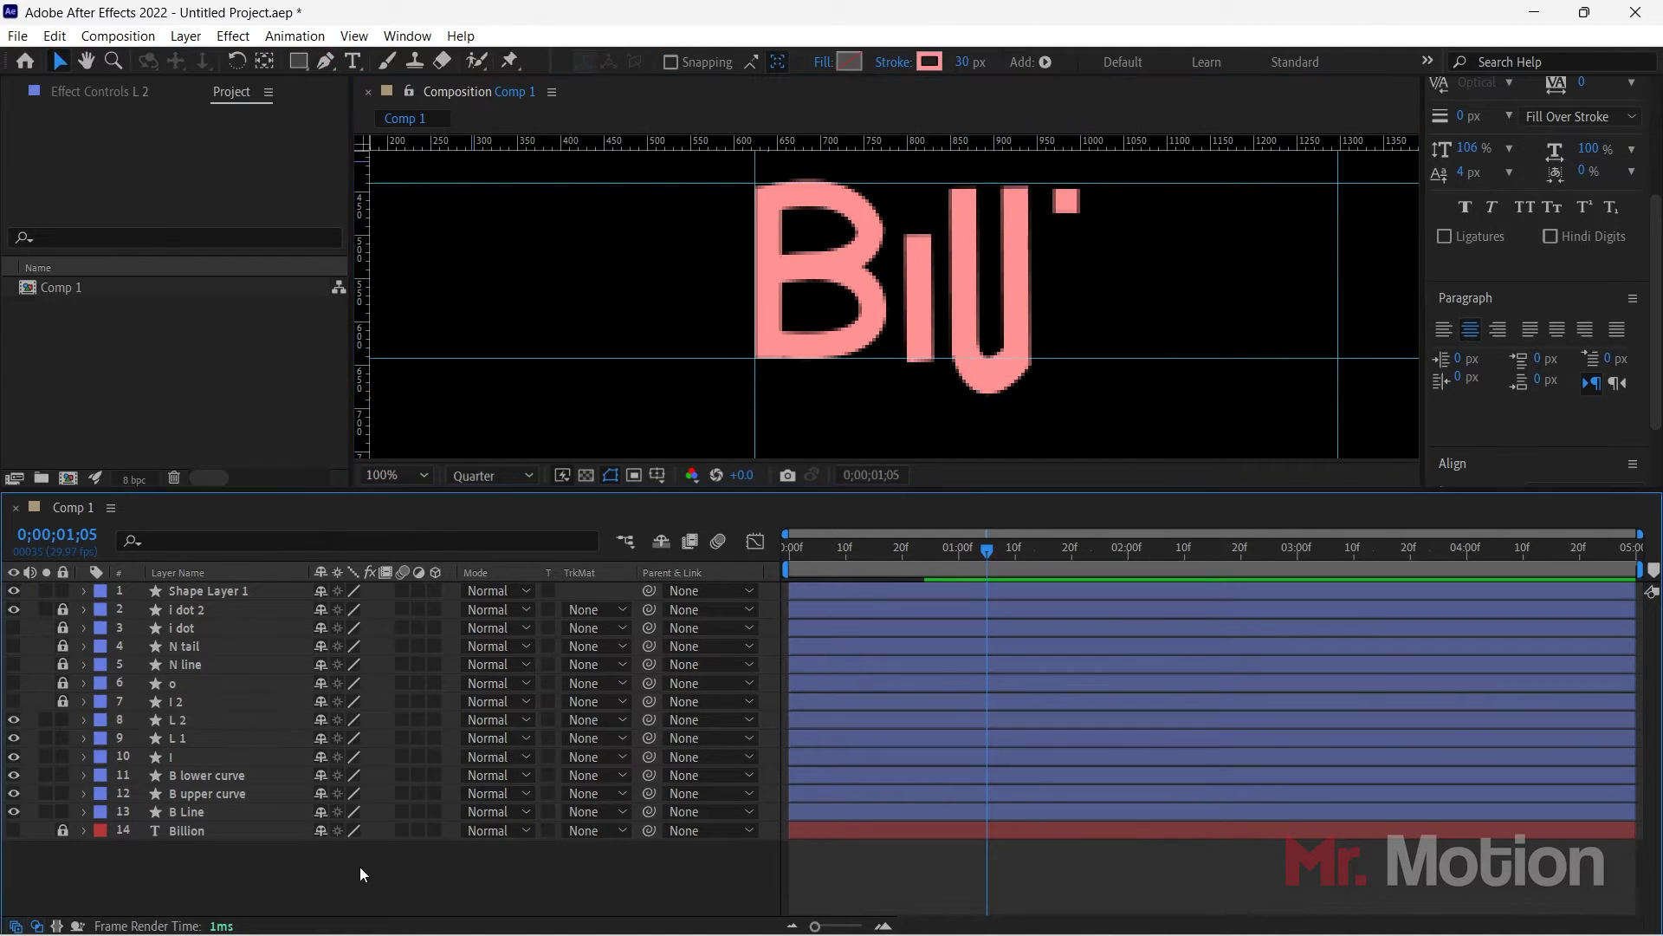
Step: Add Trim Paths to the L 2 layer and return to the first frame
{"action": "scroll", "coordinate": [997, 433], "scroll_direction": "down", "scroll_amount": 1}
{"action": "scroll", "coordinate": [1019, 346], "scroll_direction": "up", "scroll_amount": 1}
{"action": "scroll", "coordinate": [1019, 344], "scroll_direction": "down", "scroll_amount": 1}
{"action": "left_click_drag", "start_coordinate": [1046, 374], "coordinate": [1028, 349]}
{"action": "left_click", "coordinate": [980, 382]}
{"action": "scroll", "coordinate": [977, 400], "scroll_direction": "up", "scroll_amount": 1}
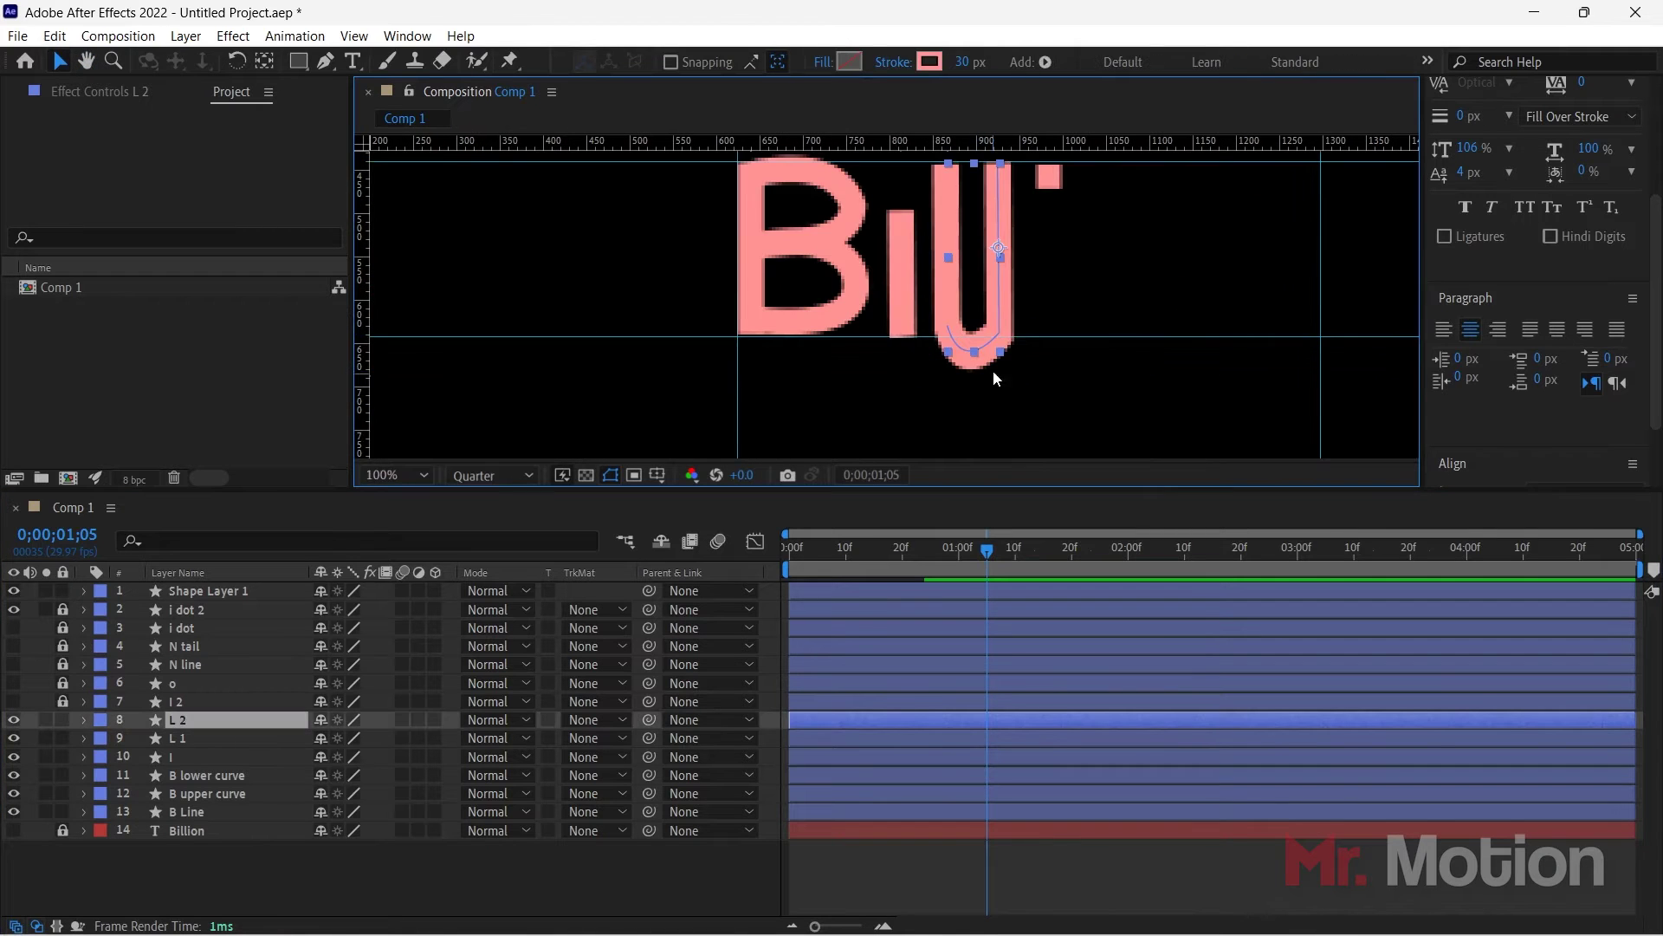
{"action": "left_click", "coordinate": [84, 720]}
{"action": "left_click", "coordinate": [445, 738]}
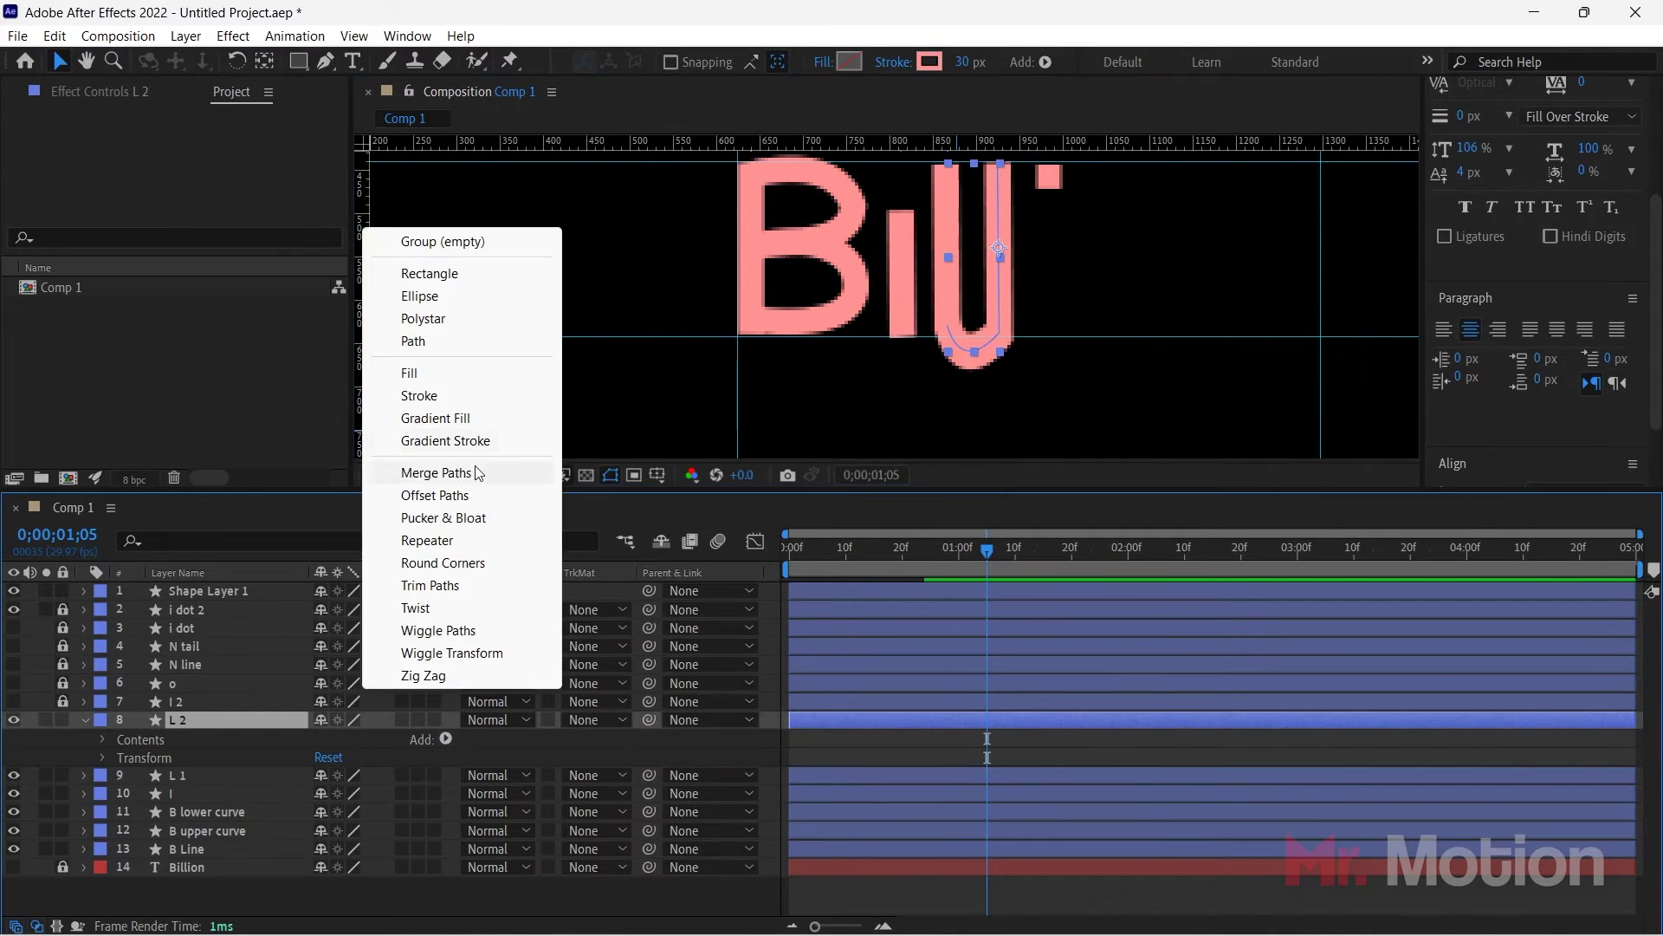
{"action": "left_click", "coordinate": [495, 585]}
{"action": "key", "text": "Home"}
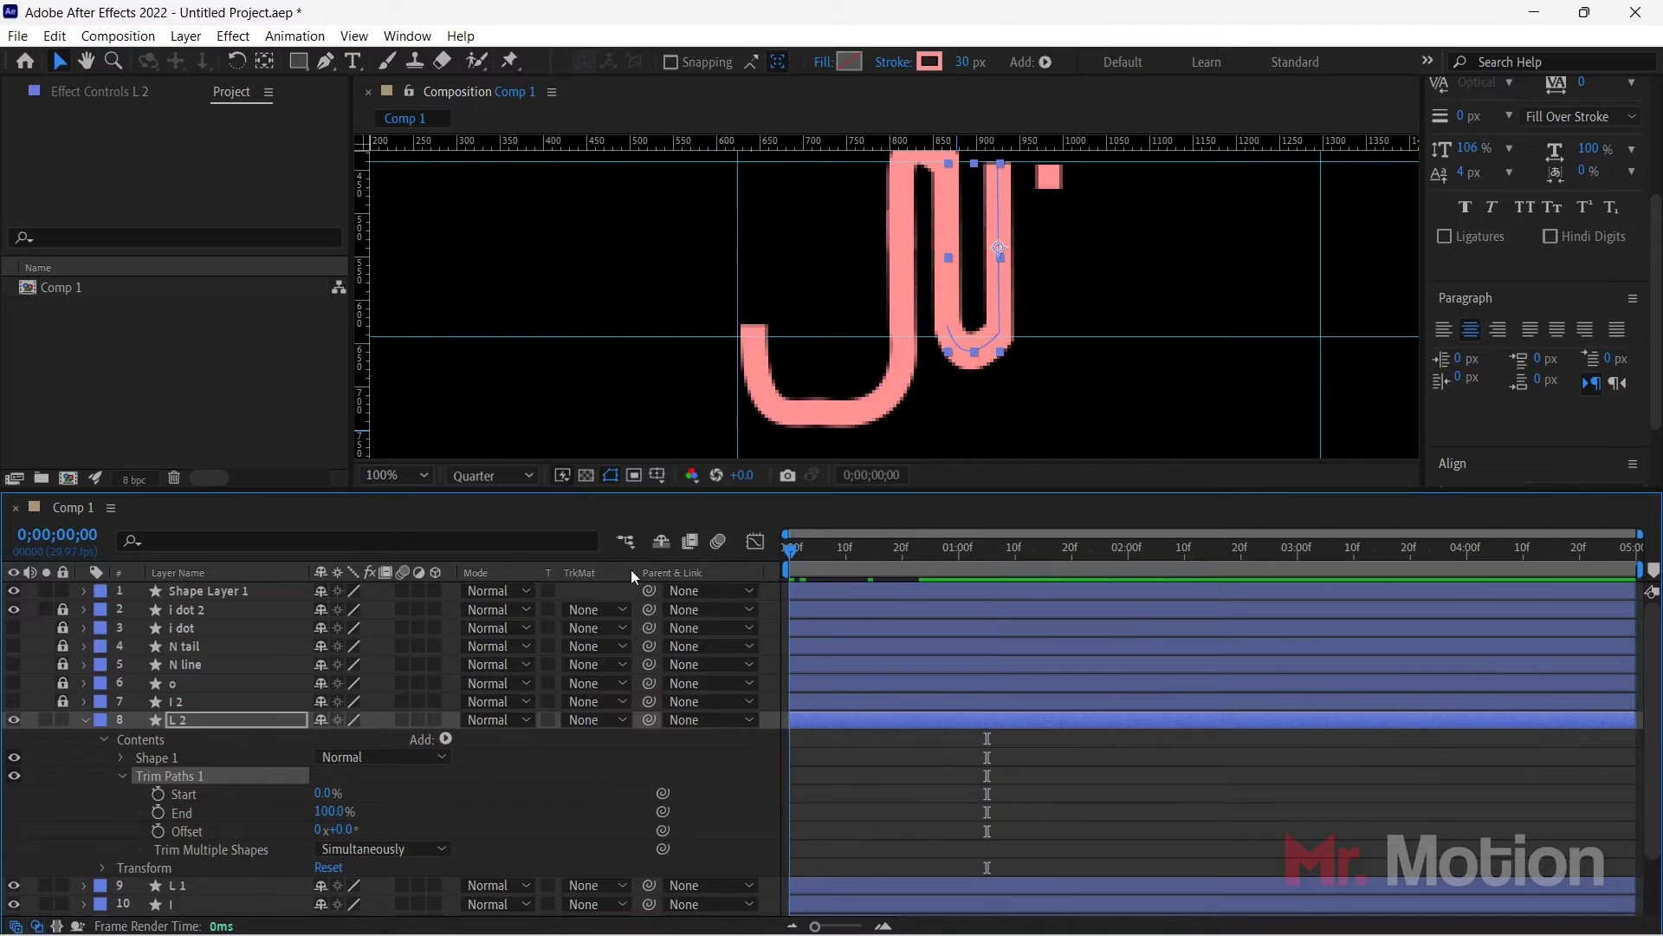
Step: Keyframe L 2's Trim Paths End at 100% on the first frame and 65% at 0;00;00;20
{"action": "left_click", "coordinate": [299, 795]}
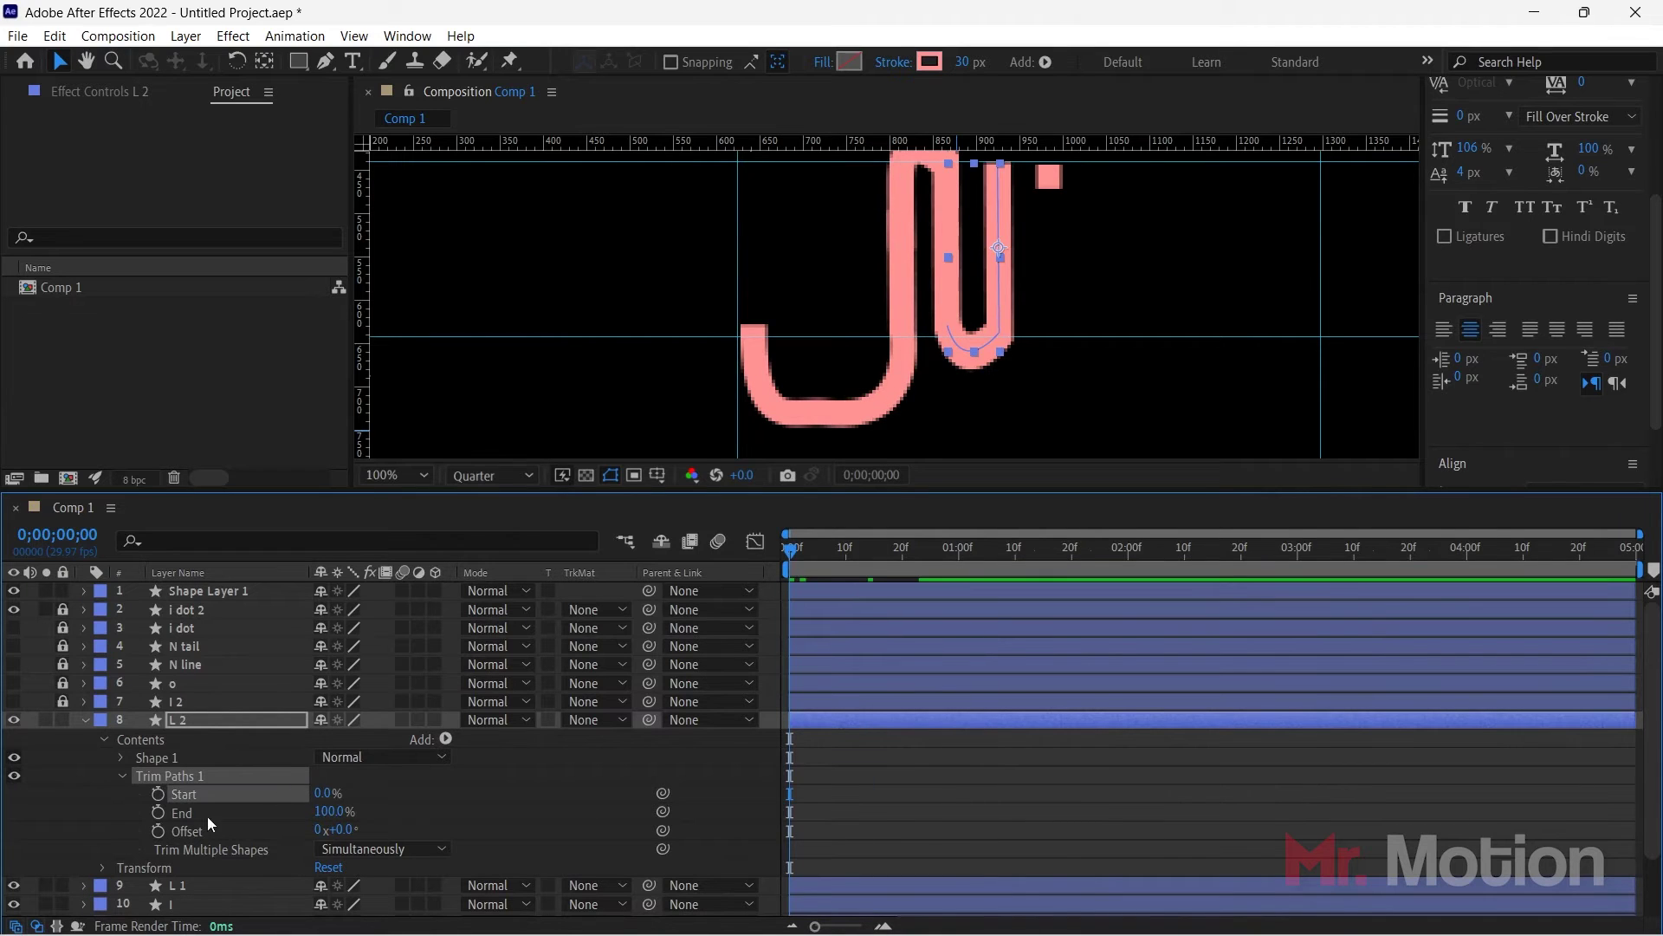
{"action": "left_click", "coordinate": [158, 812]}
{"action": "key", "text": "shift+Page_Down"}
{"action": "key", "text": "shift+Page_Down"}
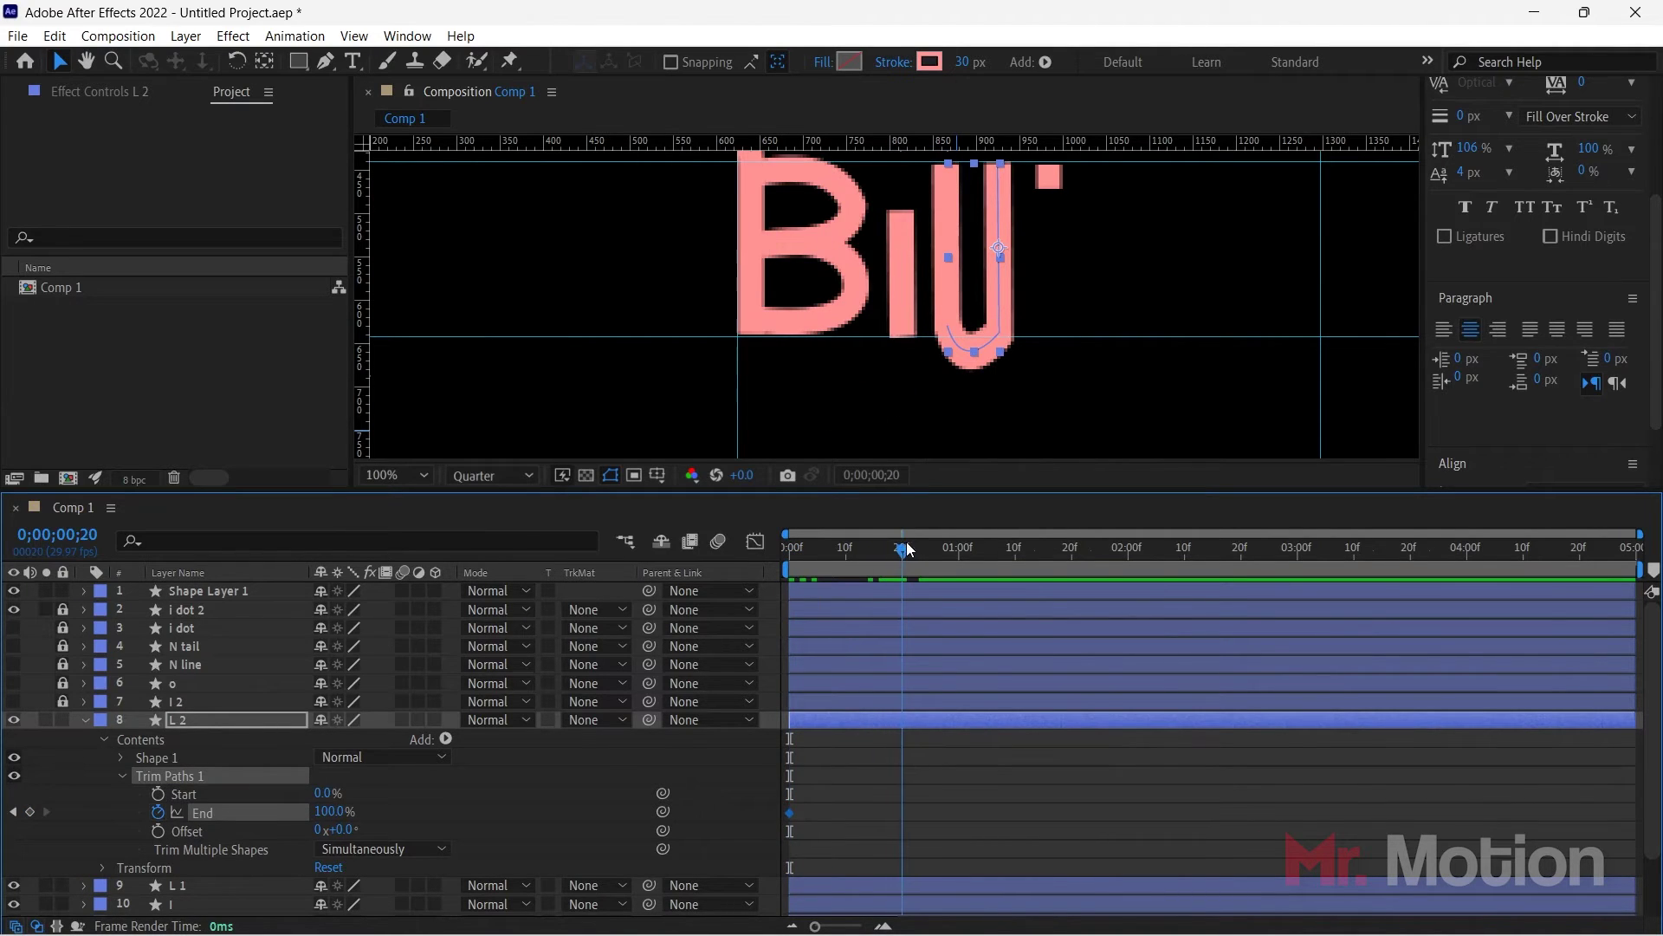
{"action": "mouse_move", "coordinate": [331, 813]}
{"action": "left_mouse_down"}
{"action": "mouse_move", "coordinate": [386, 803]}
{"action": "mouse_move", "coordinate": [355, 808]}
{"action": "left_mouse_up"}
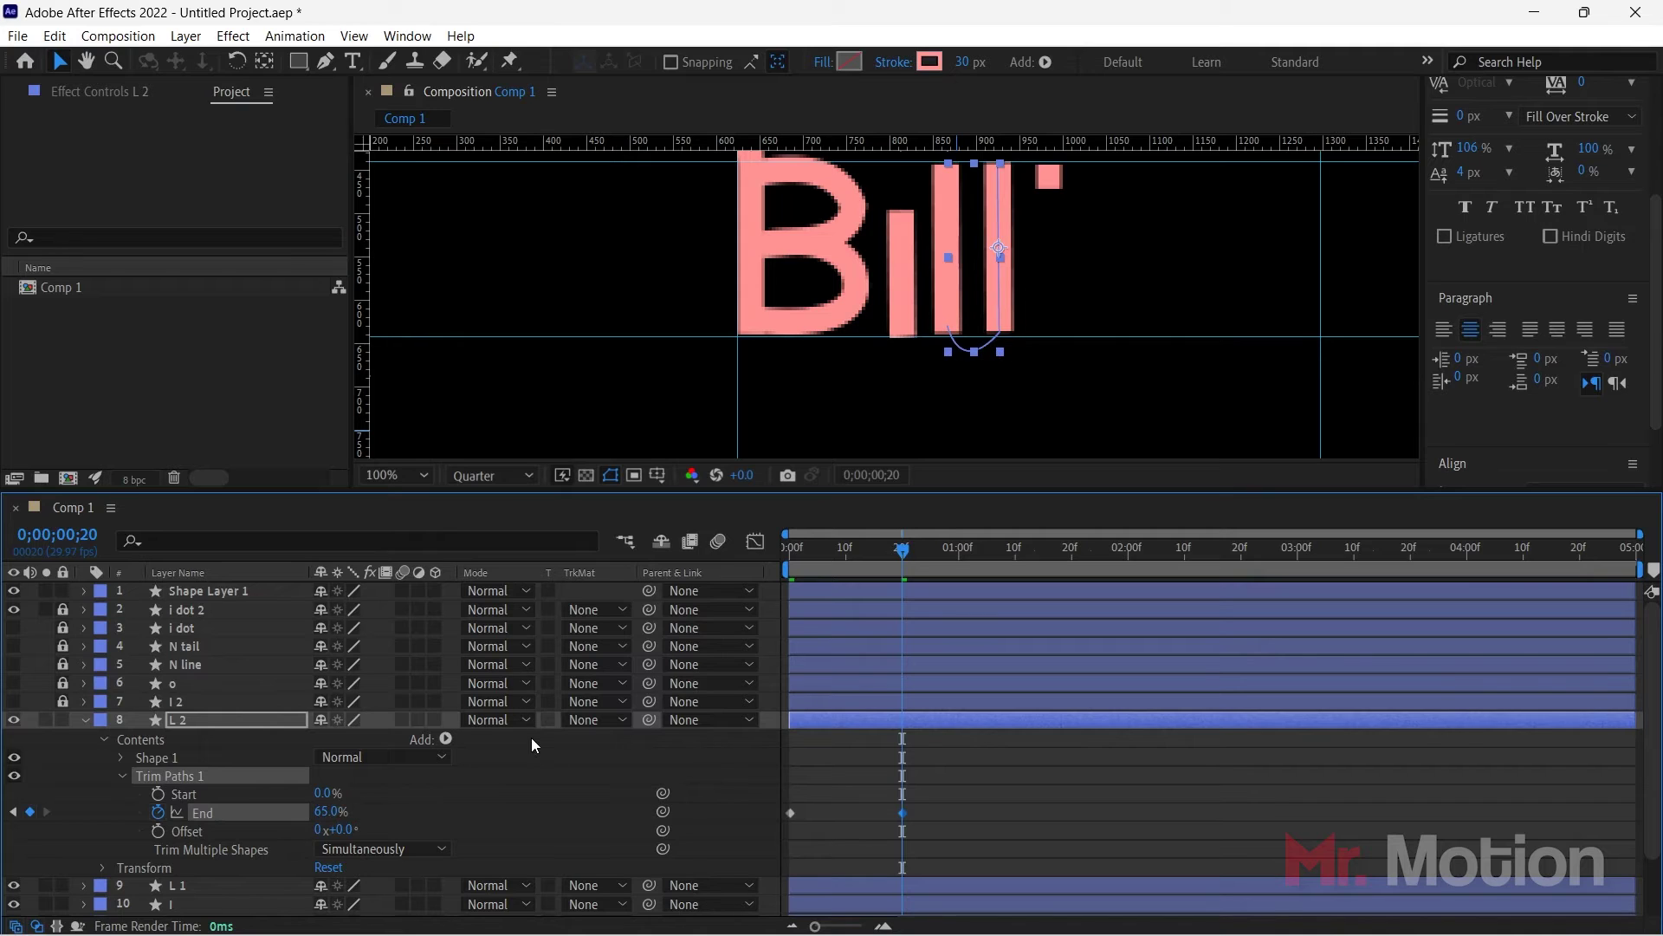
{"action": "left_click", "coordinate": [324, 811]}
{"action": "type", "text": "63"}
{"action": "key", "text": "Return"}
{"action": "left_click_drag", "start_coordinate": [325, 812], "coordinate": [330, 812]}
{"action": "left_click", "coordinate": [328, 811]}
{"action": "type", "text": "65"}
{"action": "key", "text": "Return"}
Step: Apply Easy Ease to both of L 2's End keyframes, collapse the layer, and deselect it
{"action": "left_click_drag", "start_coordinate": [920, 799], "coordinate": [778, 825]}
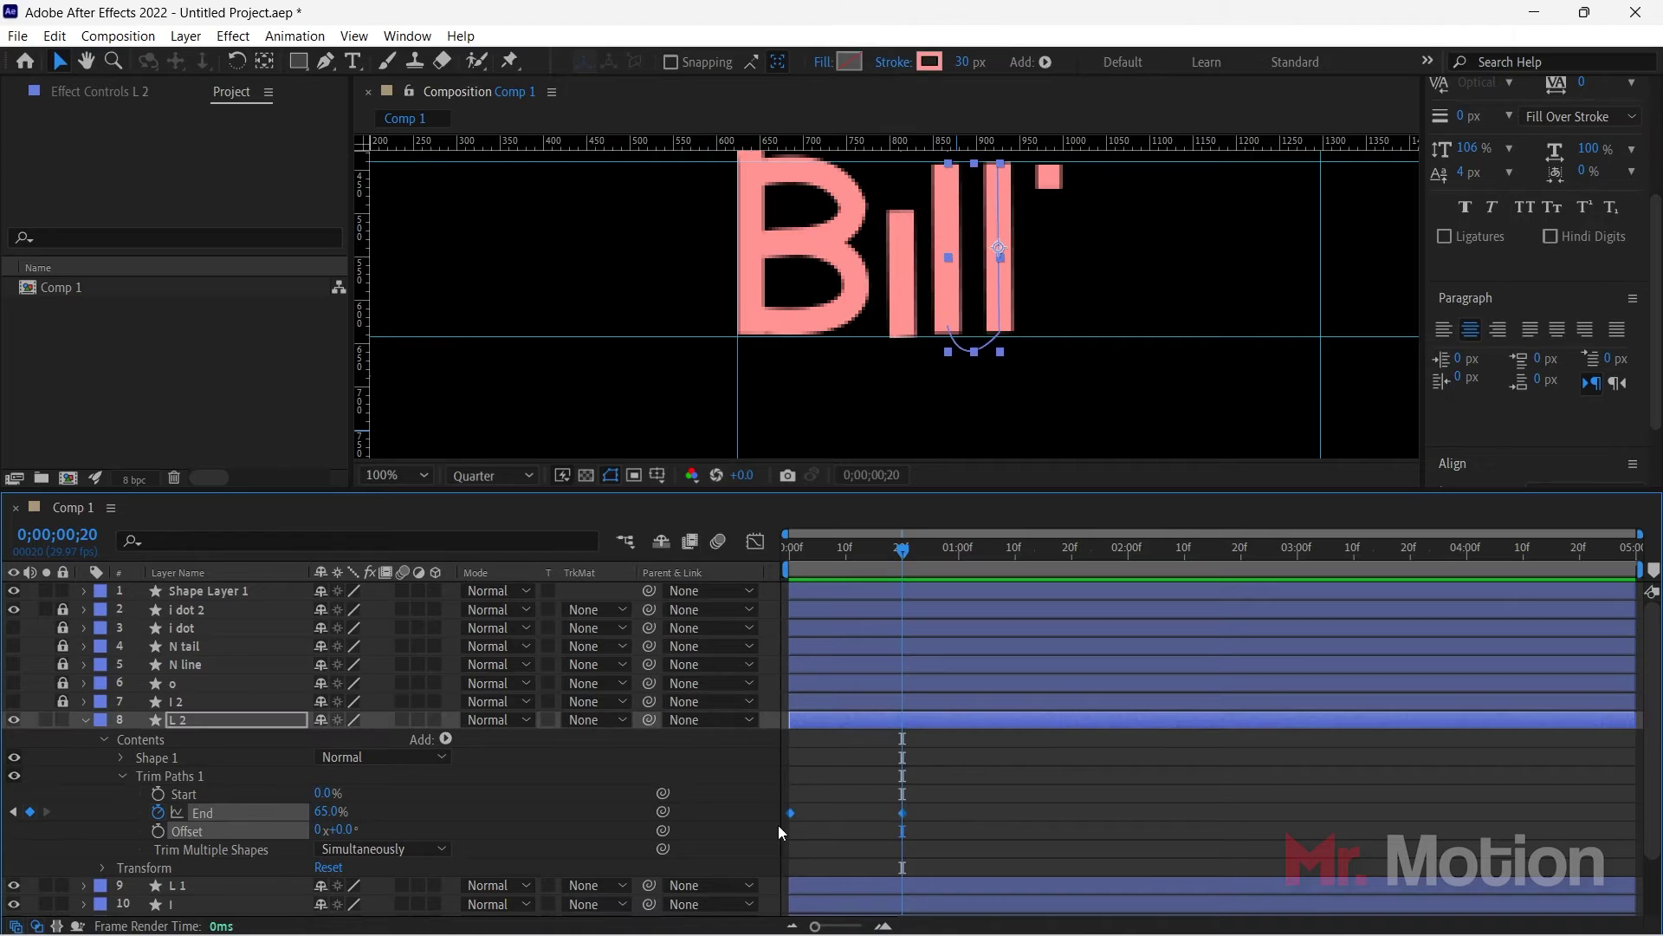
{"action": "key", "text": "F9"}
{"action": "left_click", "coordinate": [84, 720]}
{"action": "key", "text": "F2"}
Step: Play back the animation from the first frame and make the I 2 layer visible
{"action": "left_click_drag", "start_coordinate": [915, 549], "coordinate": [731, 610]}
{"action": "key", "text": "space"}
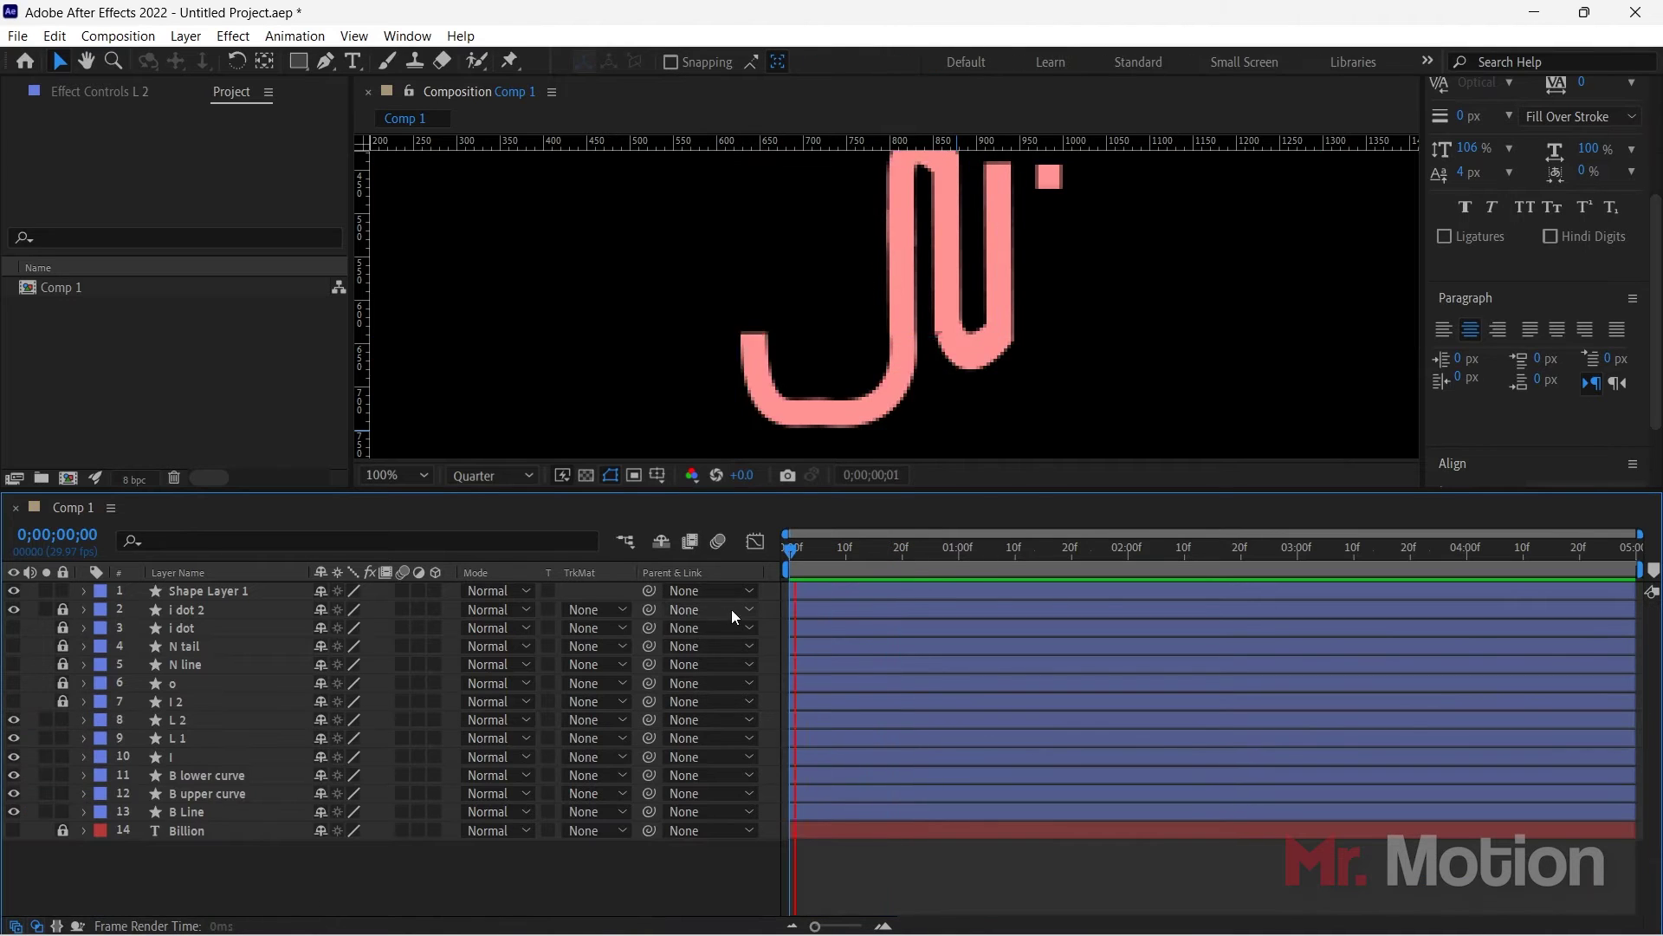
{"action": "key", "text": "space"}
{"action": "left_click", "coordinate": [13, 702]}
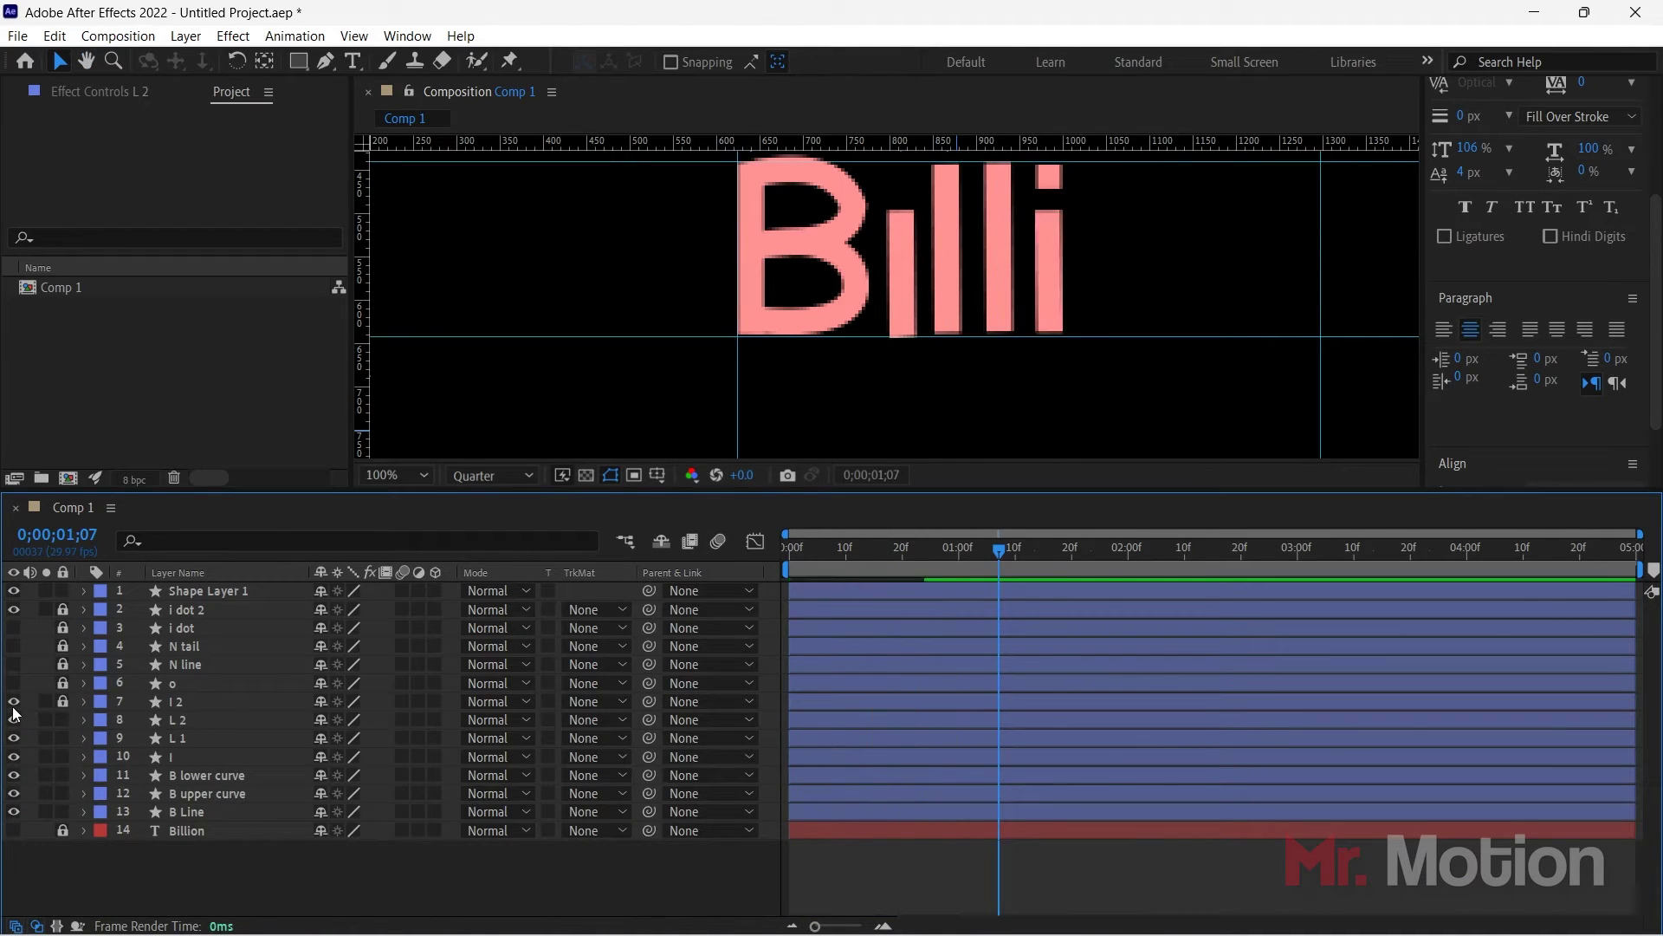
{"action": "left_click_drag", "start_coordinate": [1093, 288], "coordinate": [1087, 361]}
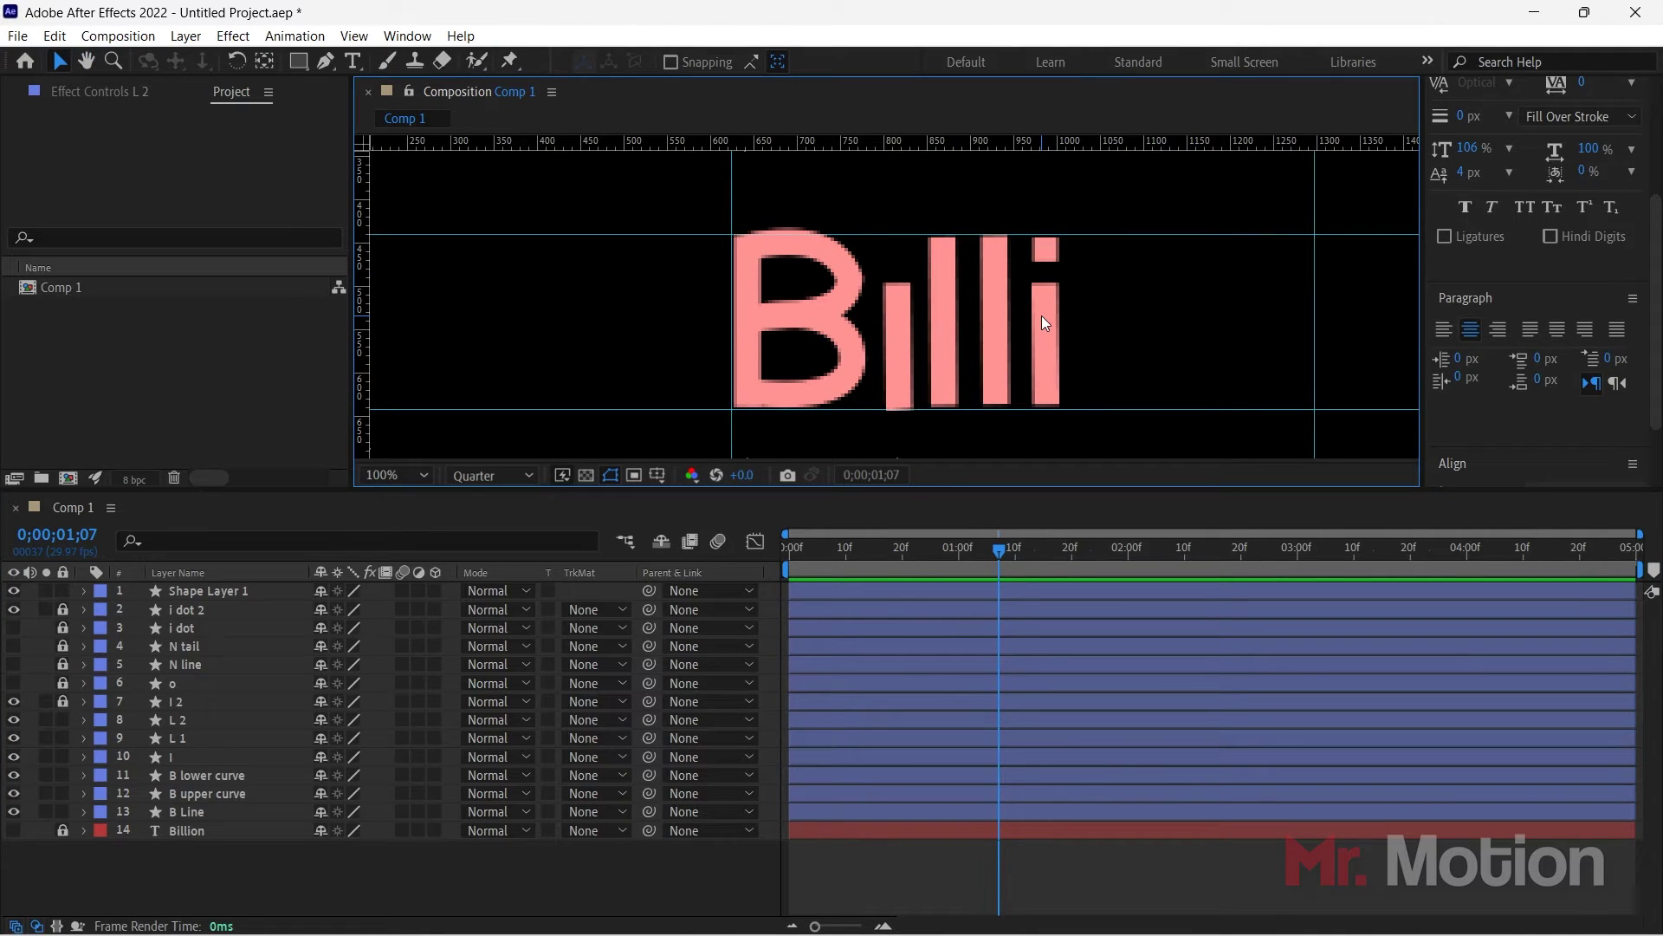
{"action": "left_click", "coordinate": [326, 62]}
{"action": "left_click", "coordinate": [995, 252]}
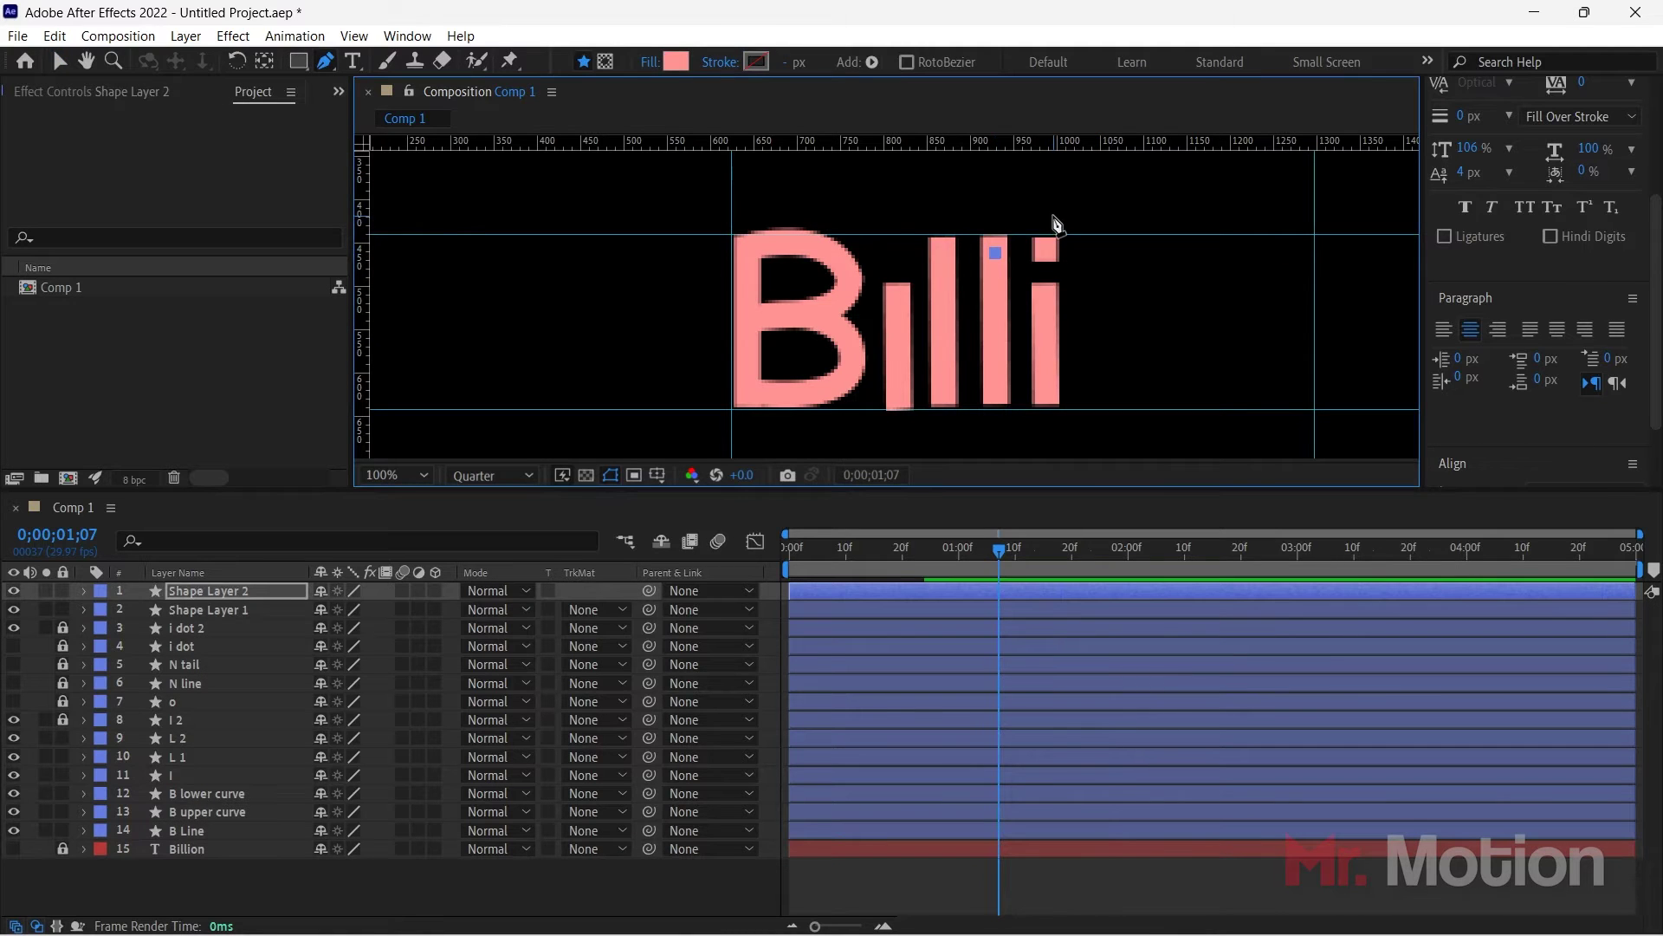
{"action": "key", "text": "ctrl+z"}
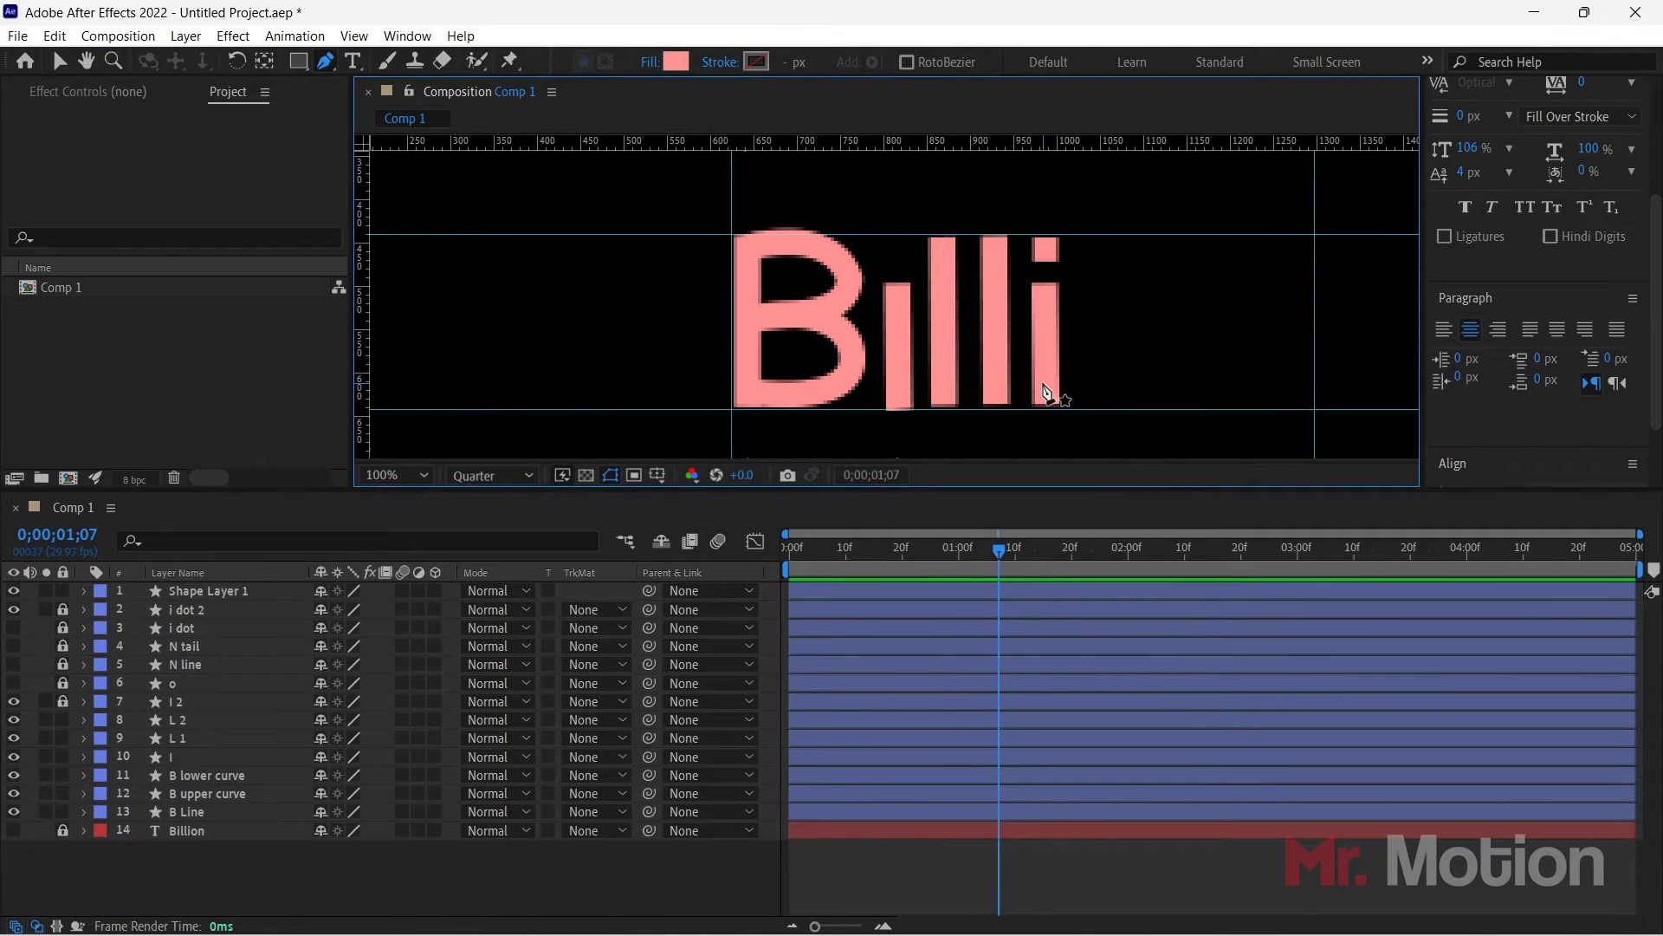
Step: Unlock I 2 and extend its path from the upper end straight up, arching over to the upper part of the L 2 stem
{"action": "left_click", "coordinate": [54, 61]}
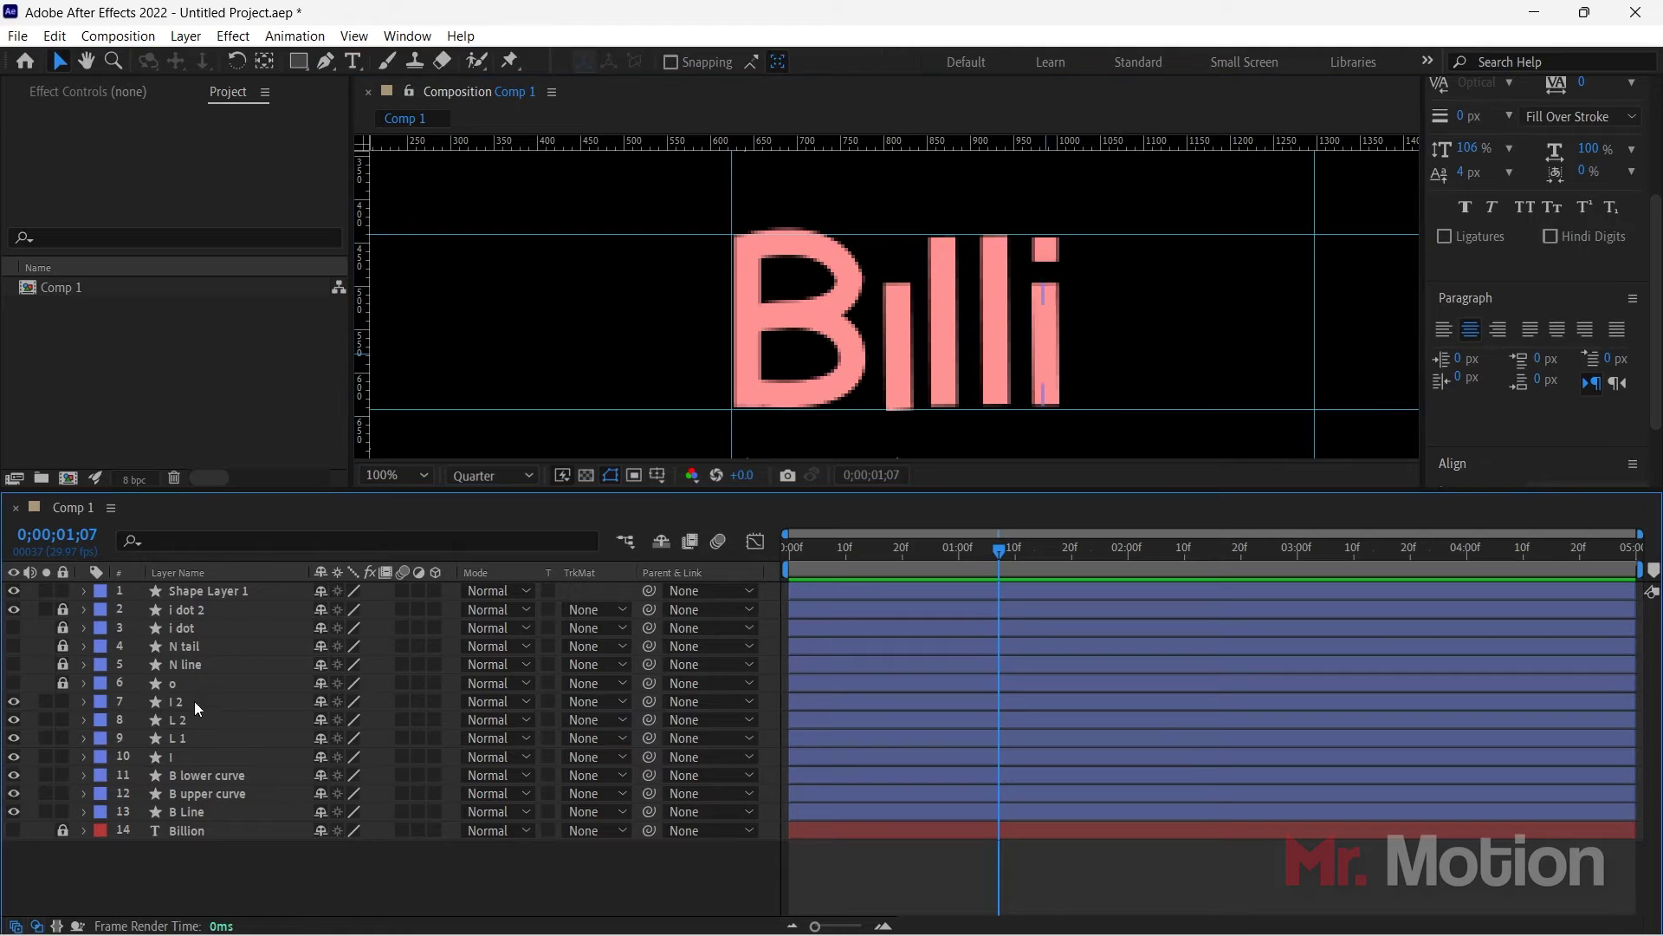
{"action": "left_click", "coordinate": [194, 701]}
{"action": "left_click", "coordinate": [327, 62]}
{"action": "left_click_drag", "start_coordinate": [1082, 205], "coordinate": [1094, 290]}
{"action": "left_click", "coordinate": [1053, 369]}
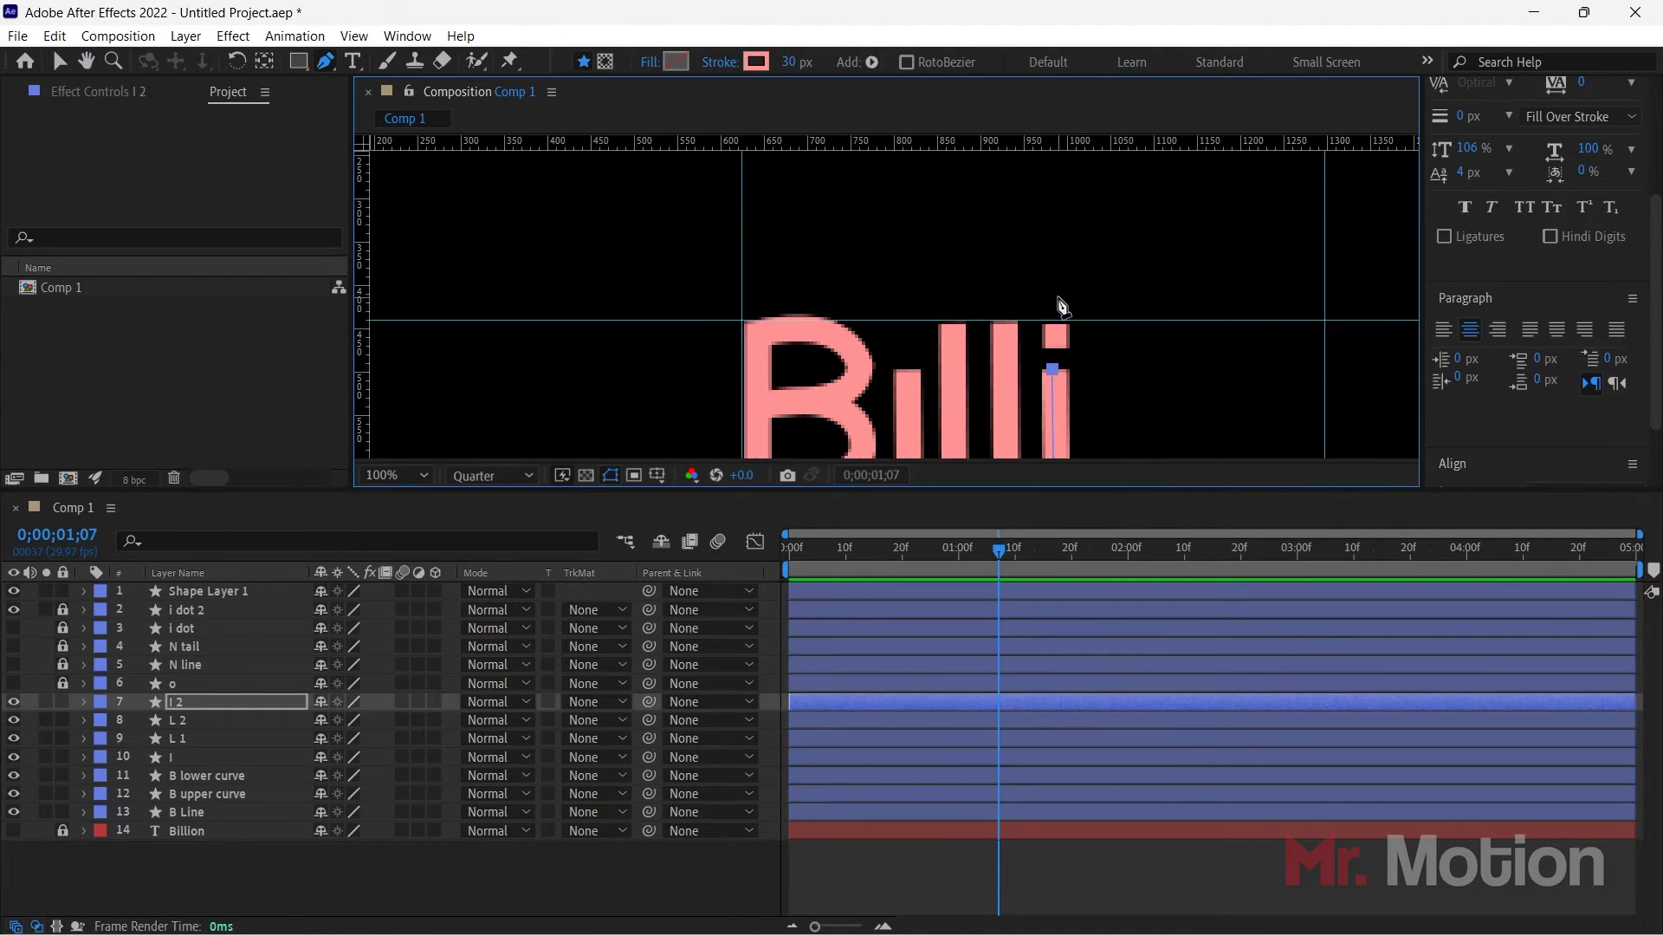
{"action": "left_click", "coordinate": [1052, 297]}
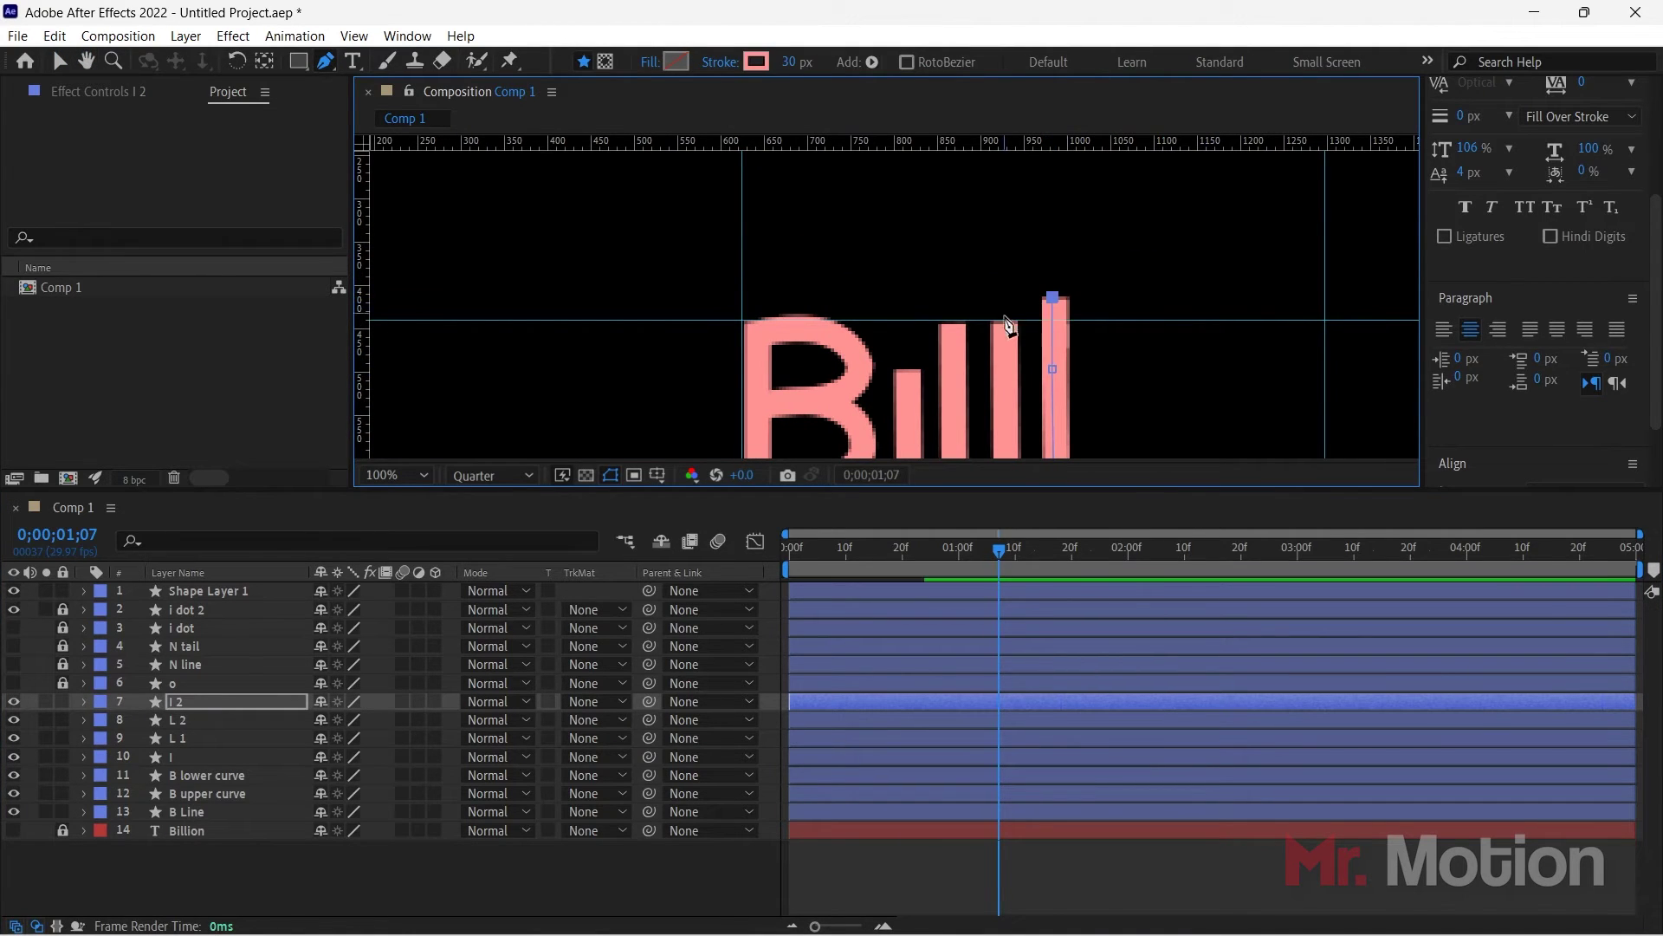
{"action": "left_click_drag", "start_coordinate": [1003, 336], "coordinate": [1016, 417]}
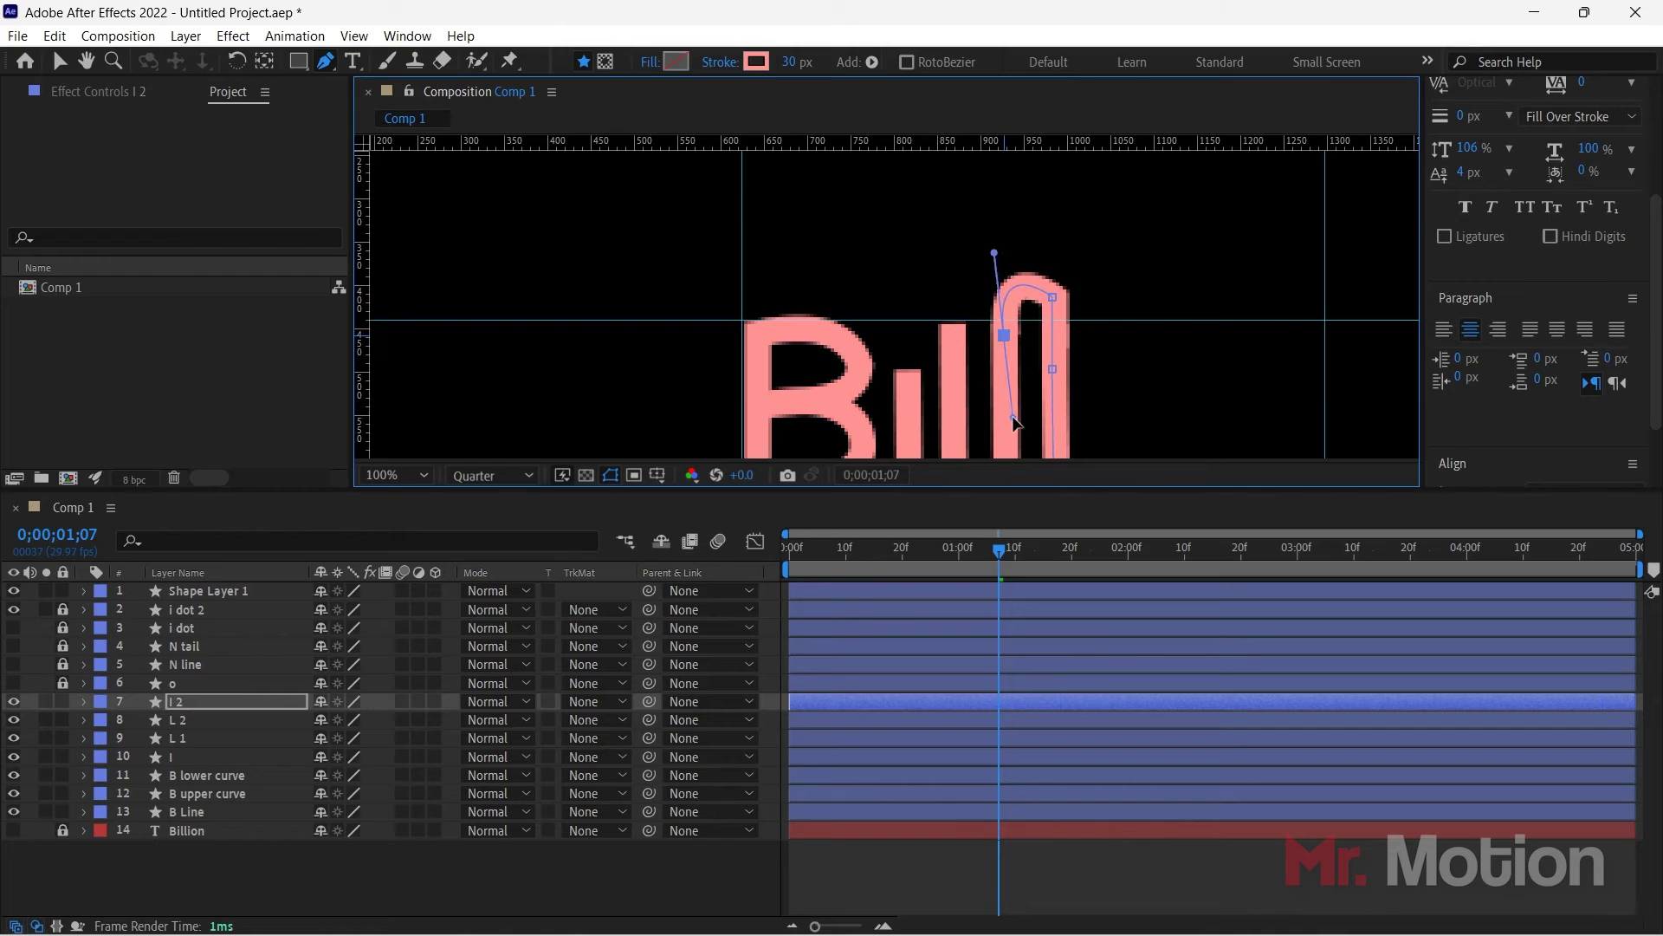
Step: Refine the handles of the I 2 arch where it meets the L 2 stem, and deselect the layer
{"action": "left_click_drag", "start_coordinate": [991, 252], "coordinate": [999, 252]}
{"action": "left_click_drag", "start_coordinate": [1006, 418], "coordinate": [1006, 365]}
{"action": "left_click_drag", "start_coordinate": [999, 252], "coordinate": [994, 252]}
{"action": "key", "text": "v"}
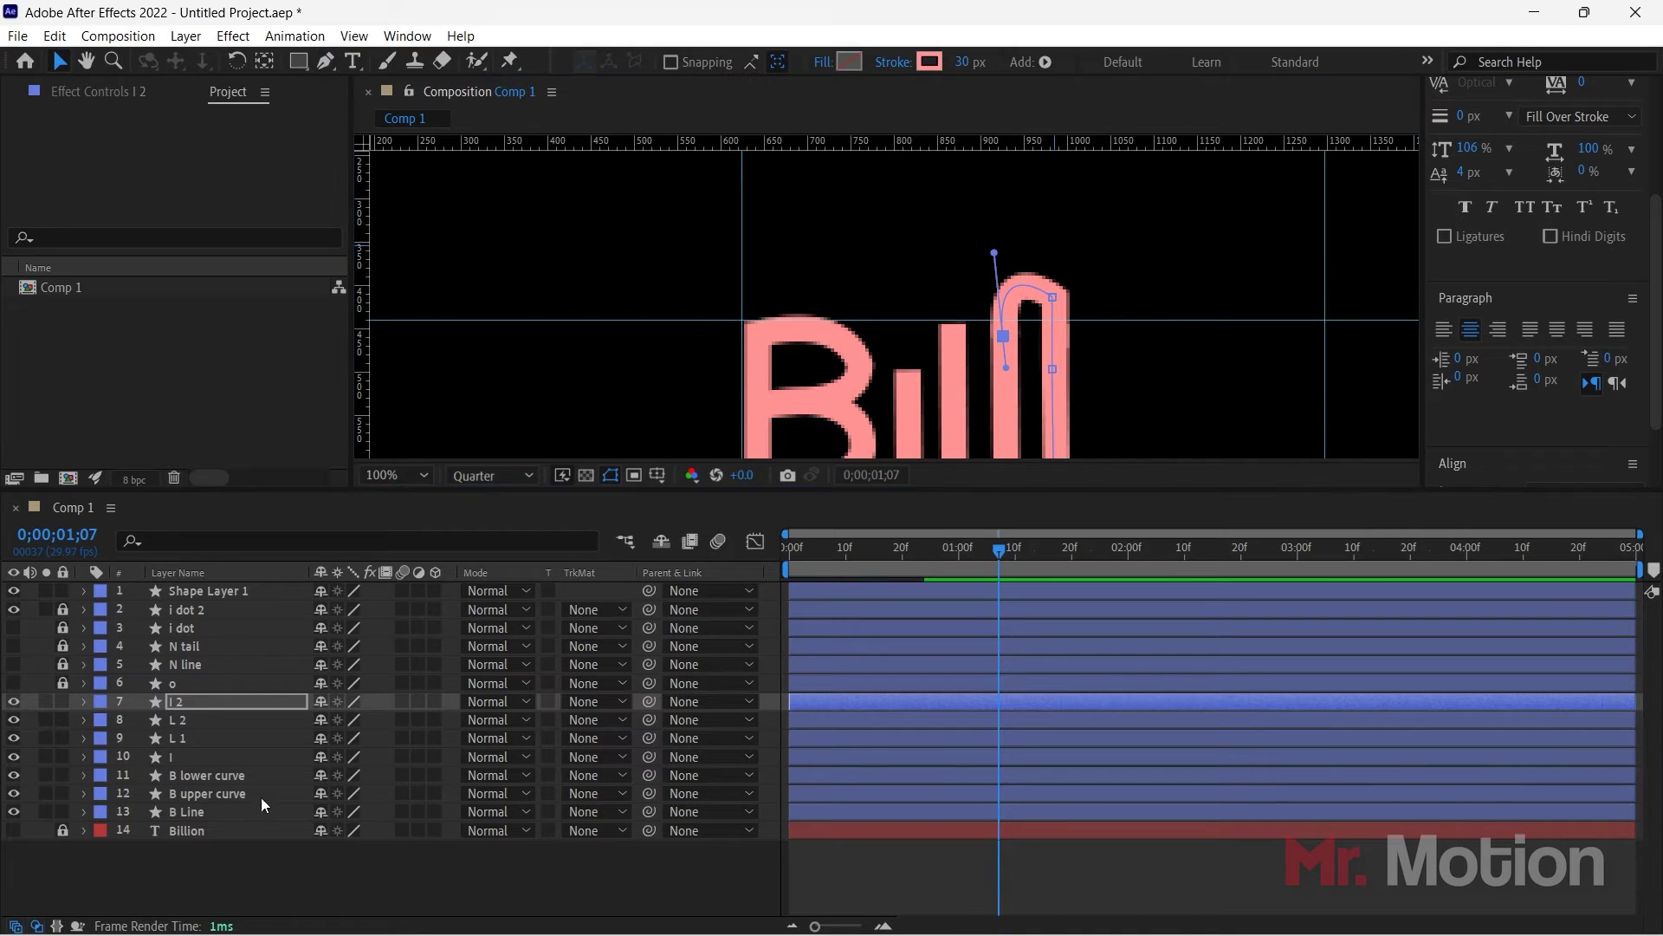
{"action": "left_click", "coordinate": [267, 877]}
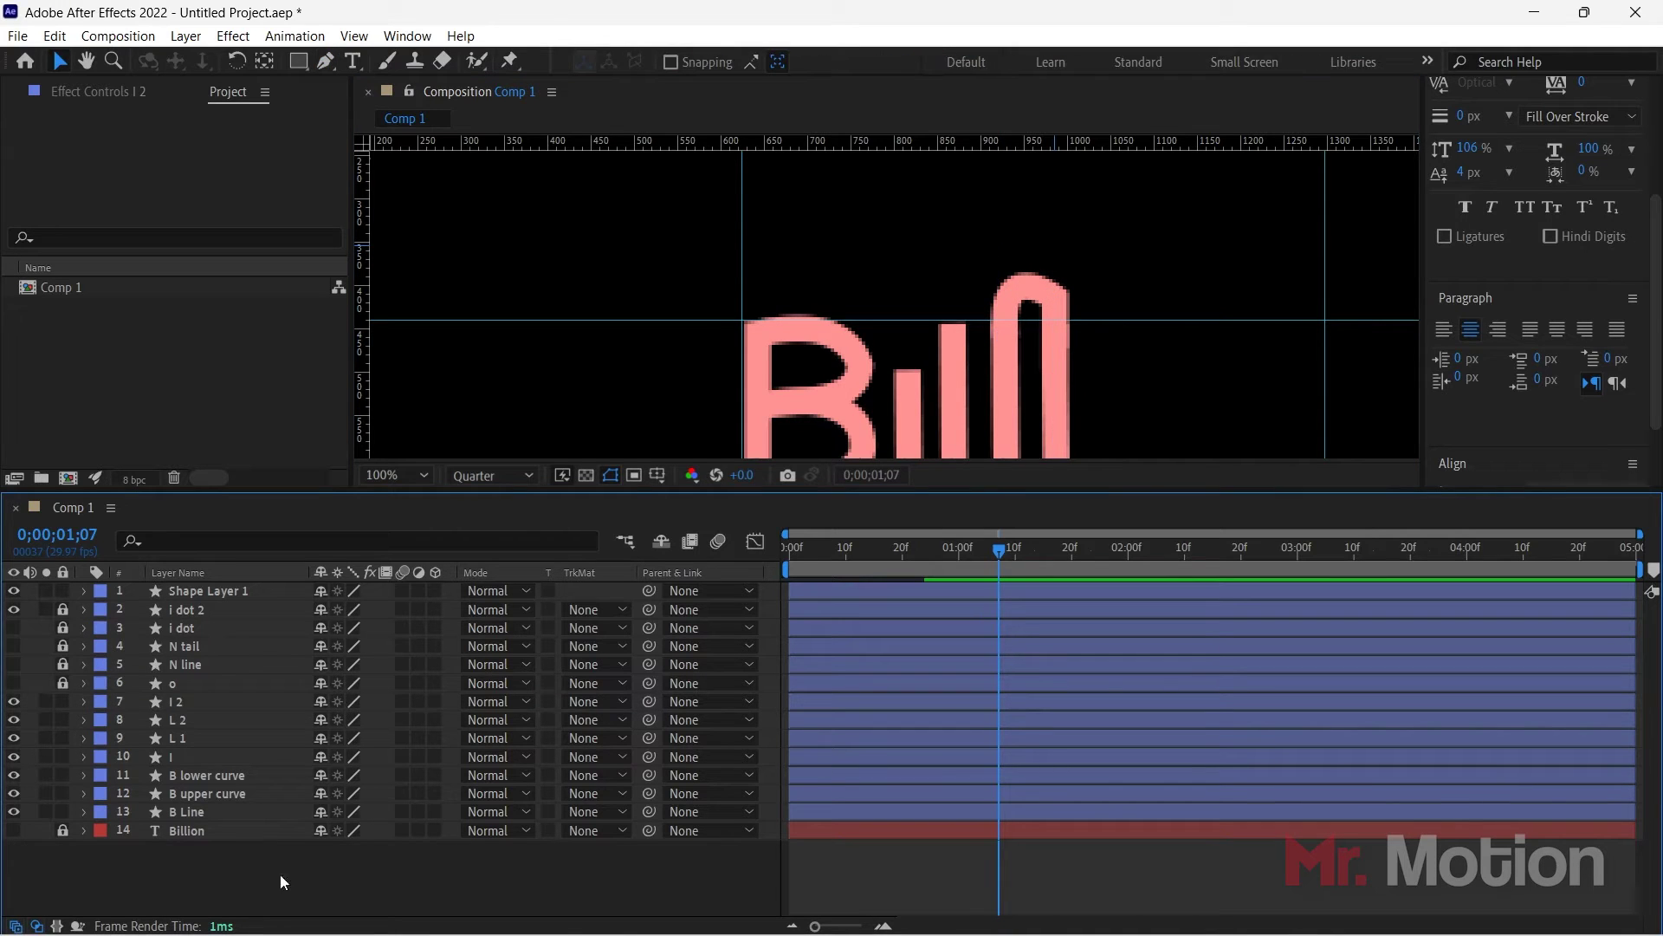
Step: Add Trim Paths to the I 2 layer and return to the first frame
{"action": "left_click", "coordinate": [212, 703]}
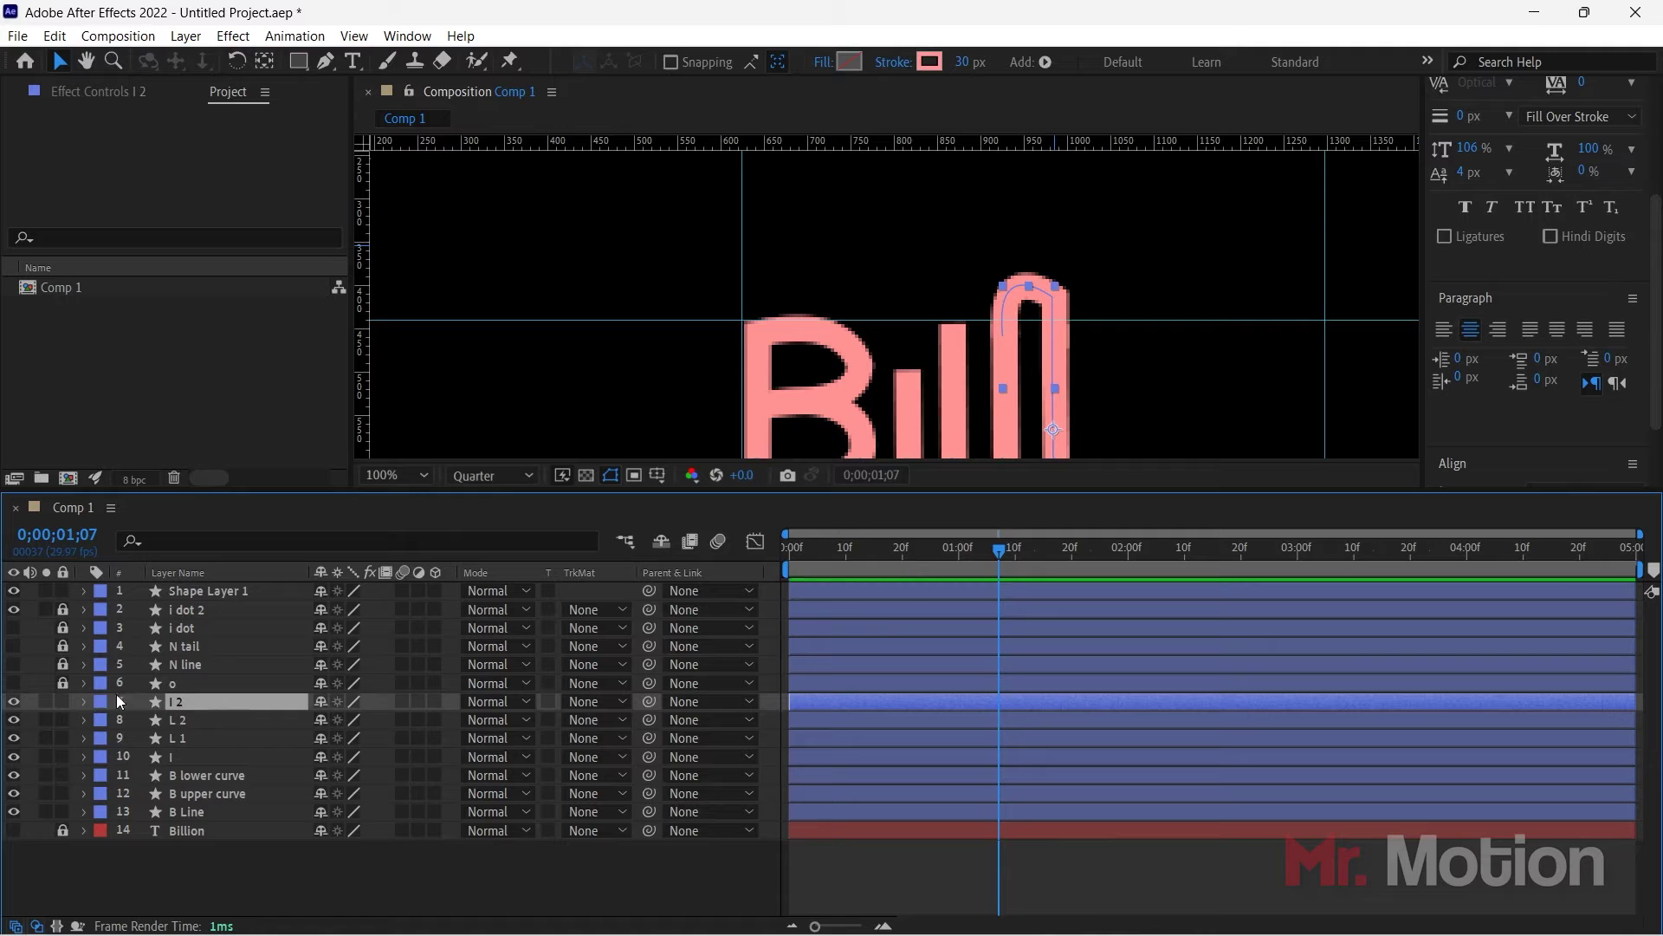
{"action": "left_click", "coordinate": [84, 701]}
{"action": "left_click", "coordinate": [446, 720]}
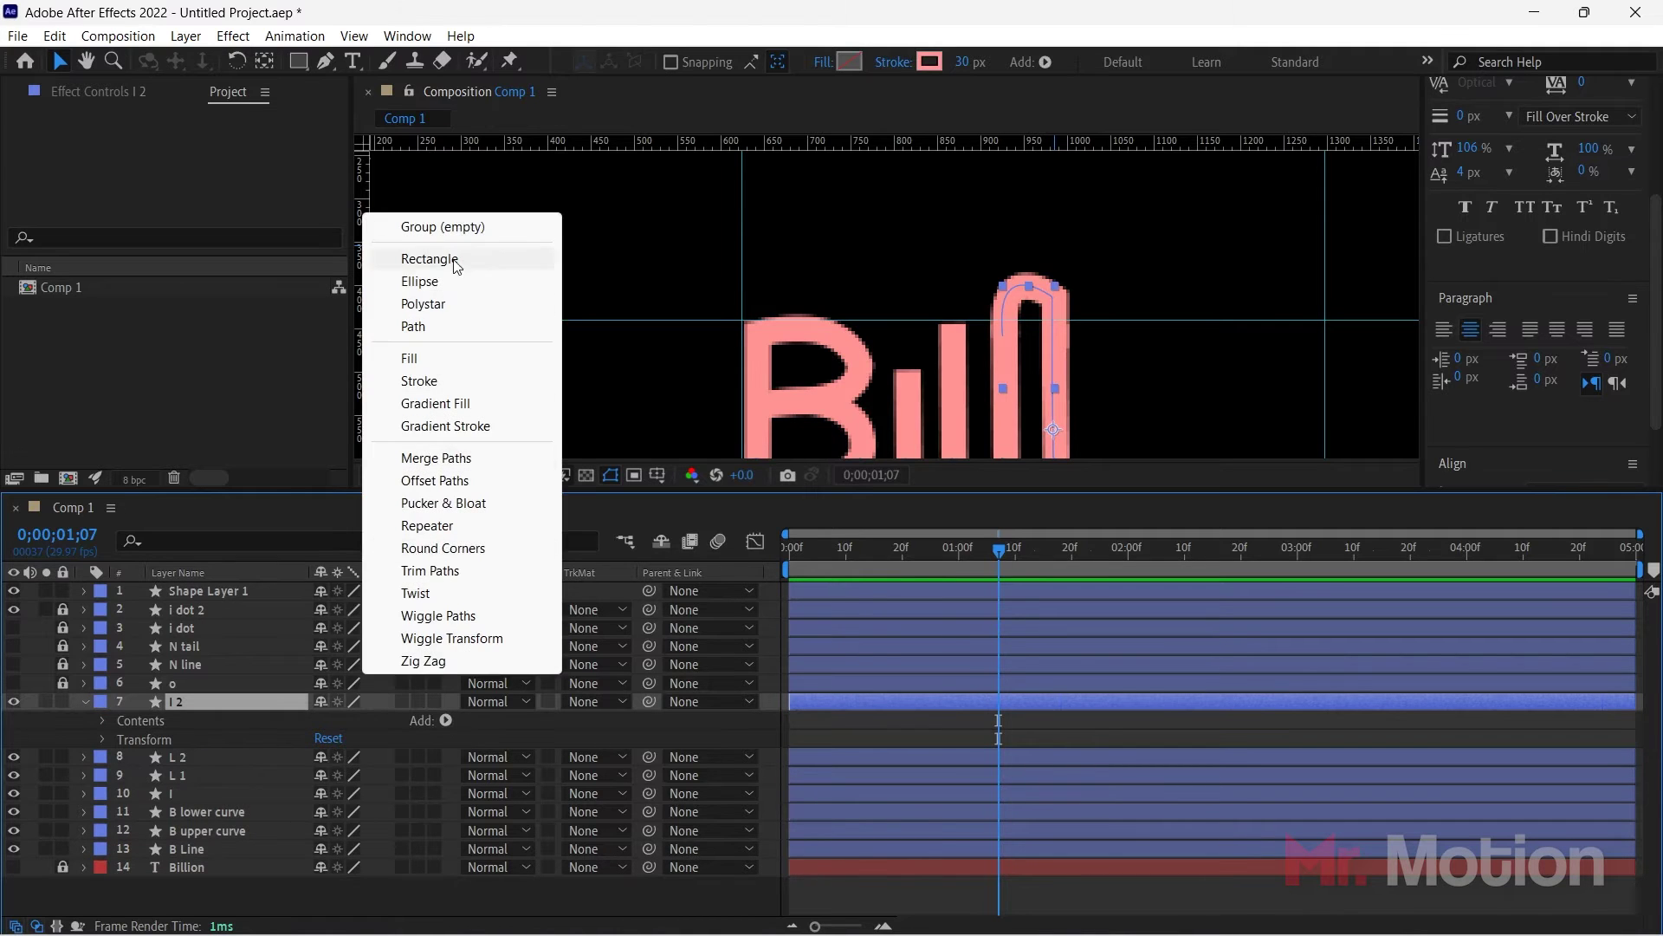
{"action": "left_click", "coordinate": [438, 570]}
{"action": "left_click", "coordinate": [121, 758]}
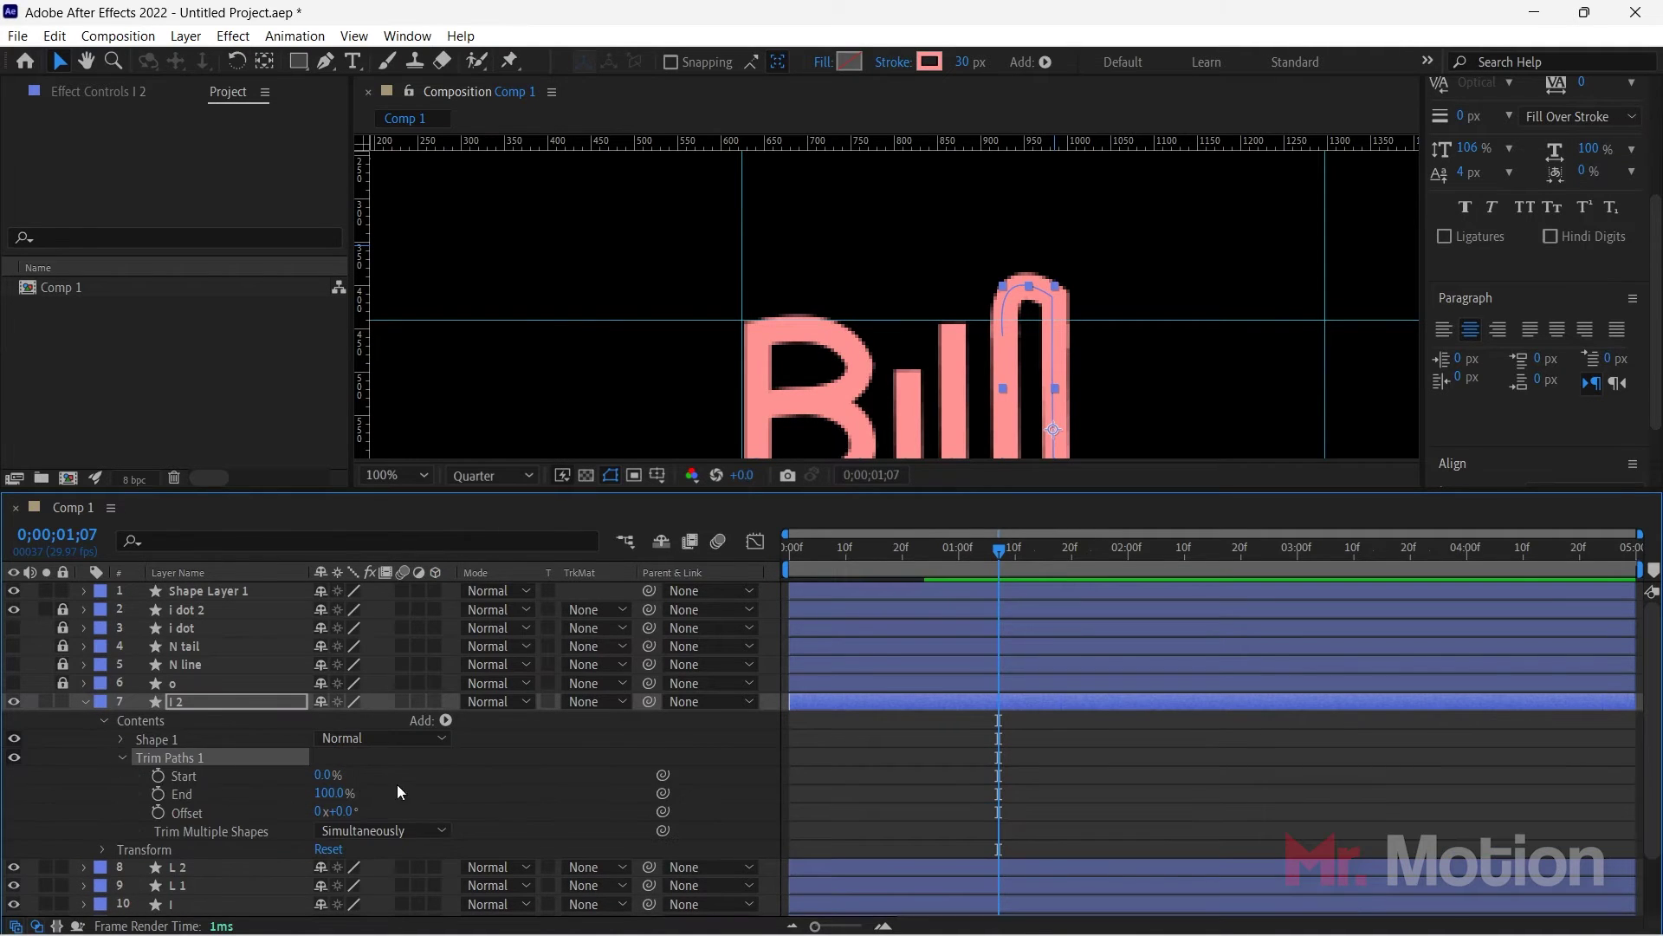
{"action": "key", "text": "Home"}
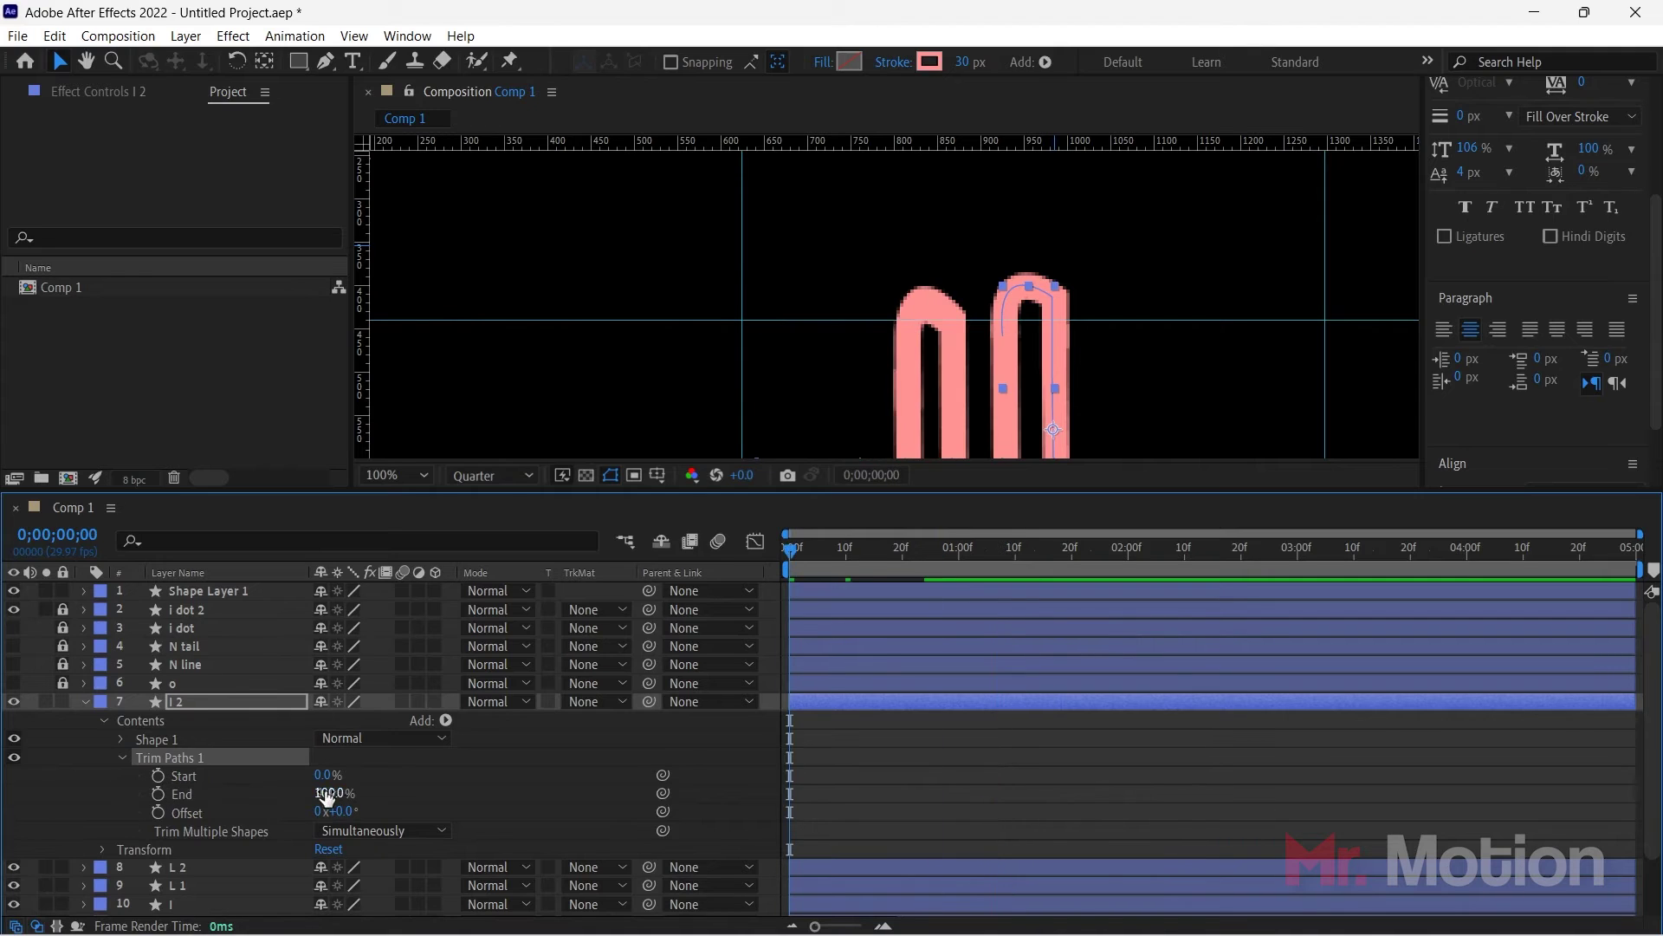
Step: Keyframe I 2's Trim Paths Start at 0% on the first frame and 42% at 0;00;00;20, and collapse the layer
{"action": "left_click_drag", "start_coordinate": [327, 794], "coordinate": [297, 794]}
{"action": "key", "text": "ctrl+z"}
{"action": "left_click", "coordinate": [159, 775]}
{"action": "left_click_drag", "start_coordinate": [788, 558], "coordinate": [902, 550]}
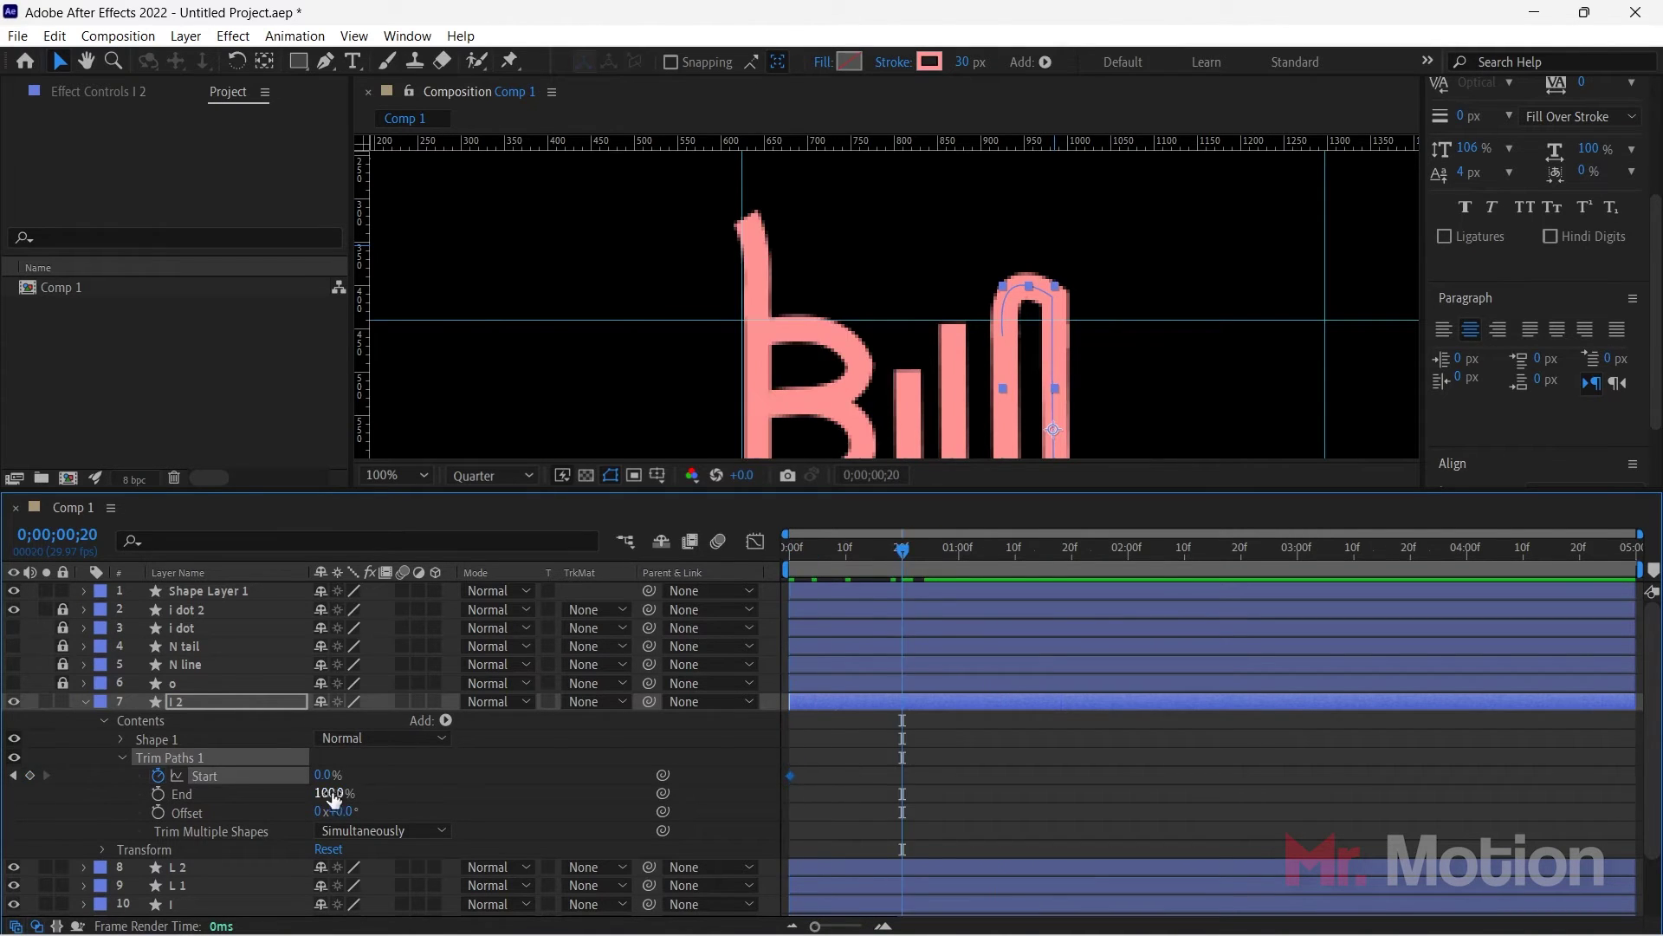
{"action": "left_click_drag", "start_coordinate": [326, 774], "coordinate": [370, 770]}
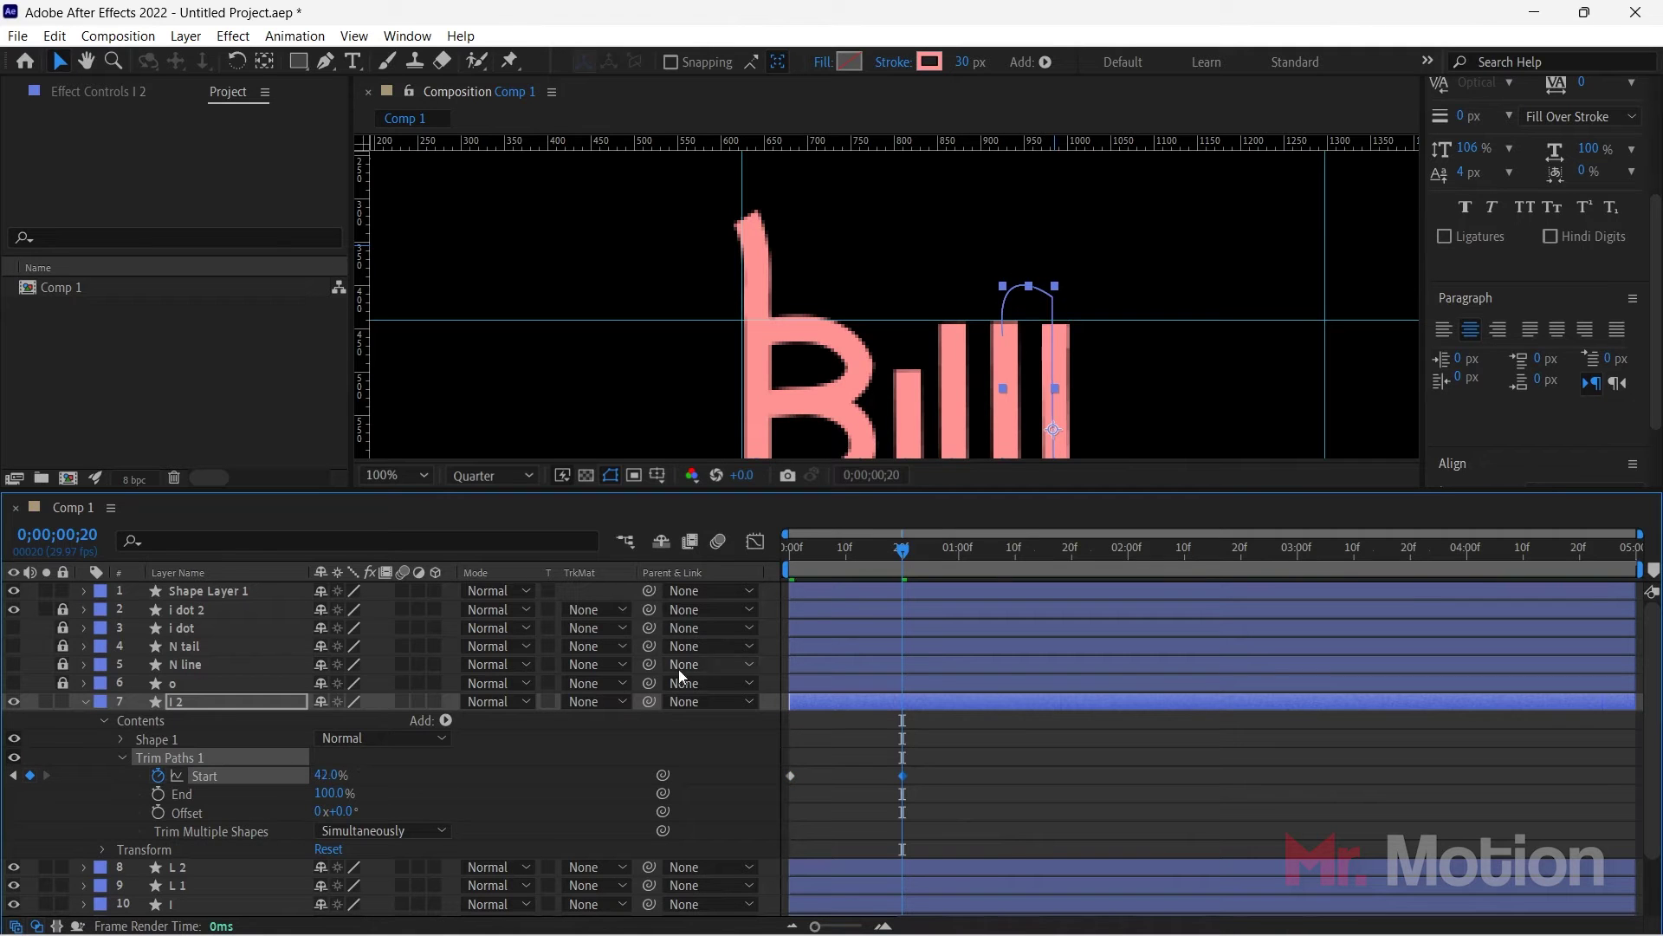
{"action": "left_click", "coordinate": [84, 701]}
Step: Unlock the o layer and add Trim Paths to it
{"action": "left_click", "coordinate": [196, 683]}
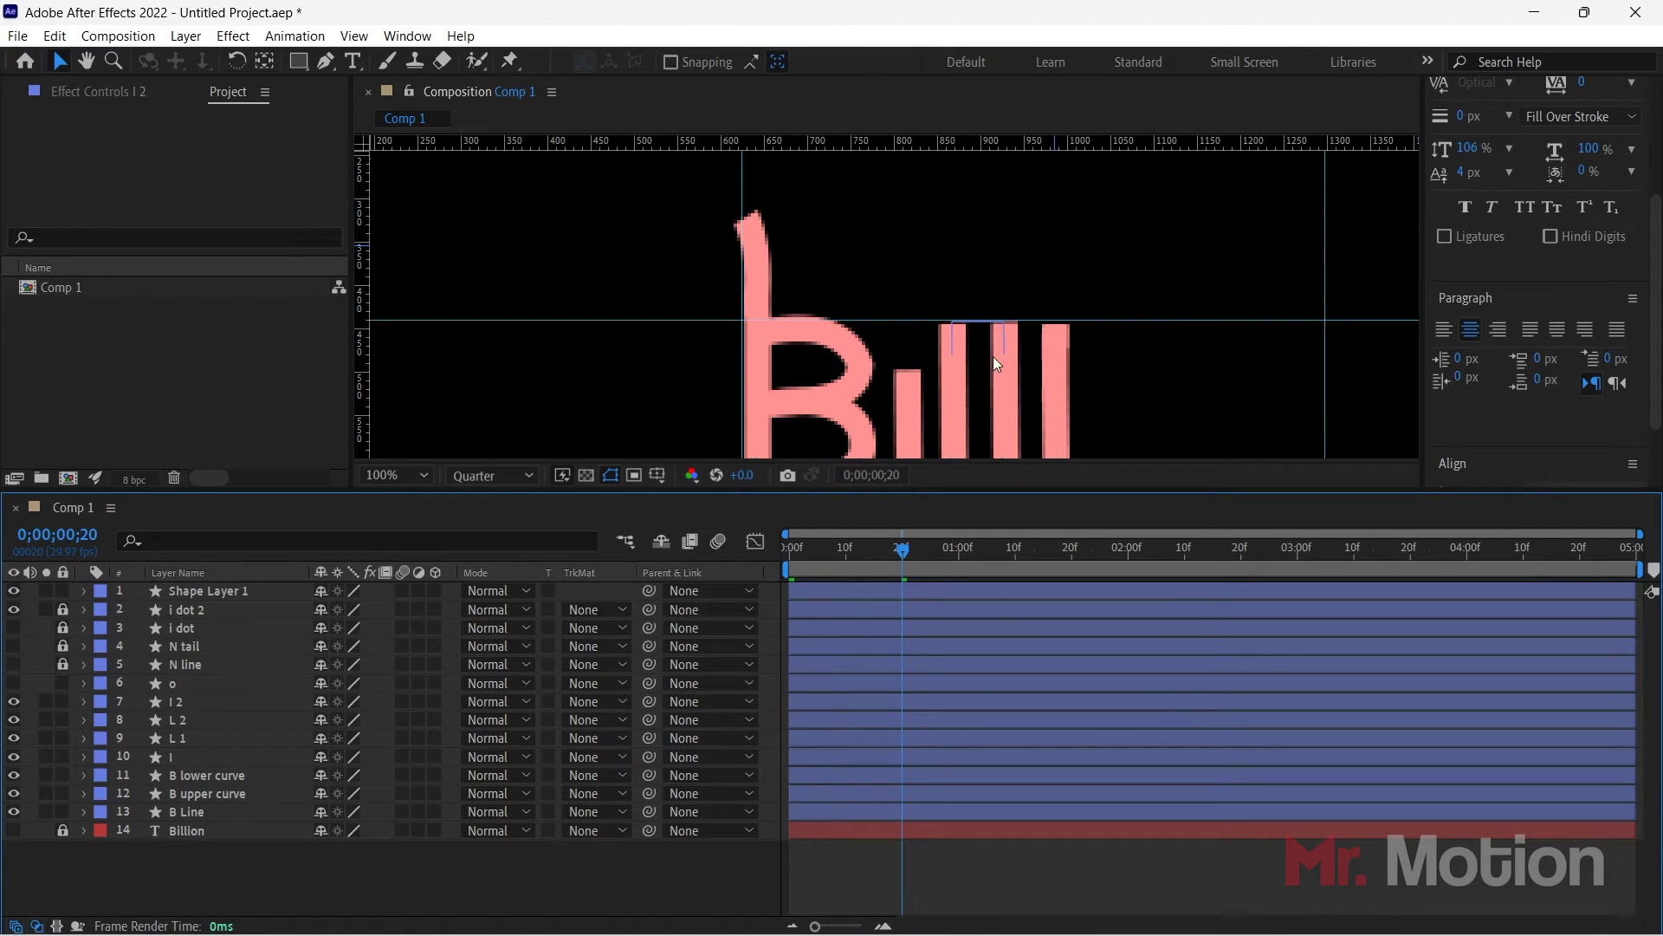
{"action": "left_click", "coordinate": [183, 683]}
{"action": "left_click", "coordinate": [84, 683]}
{"action": "left_click", "coordinate": [164, 719]}
{"action": "left_click", "coordinate": [445, 702]}
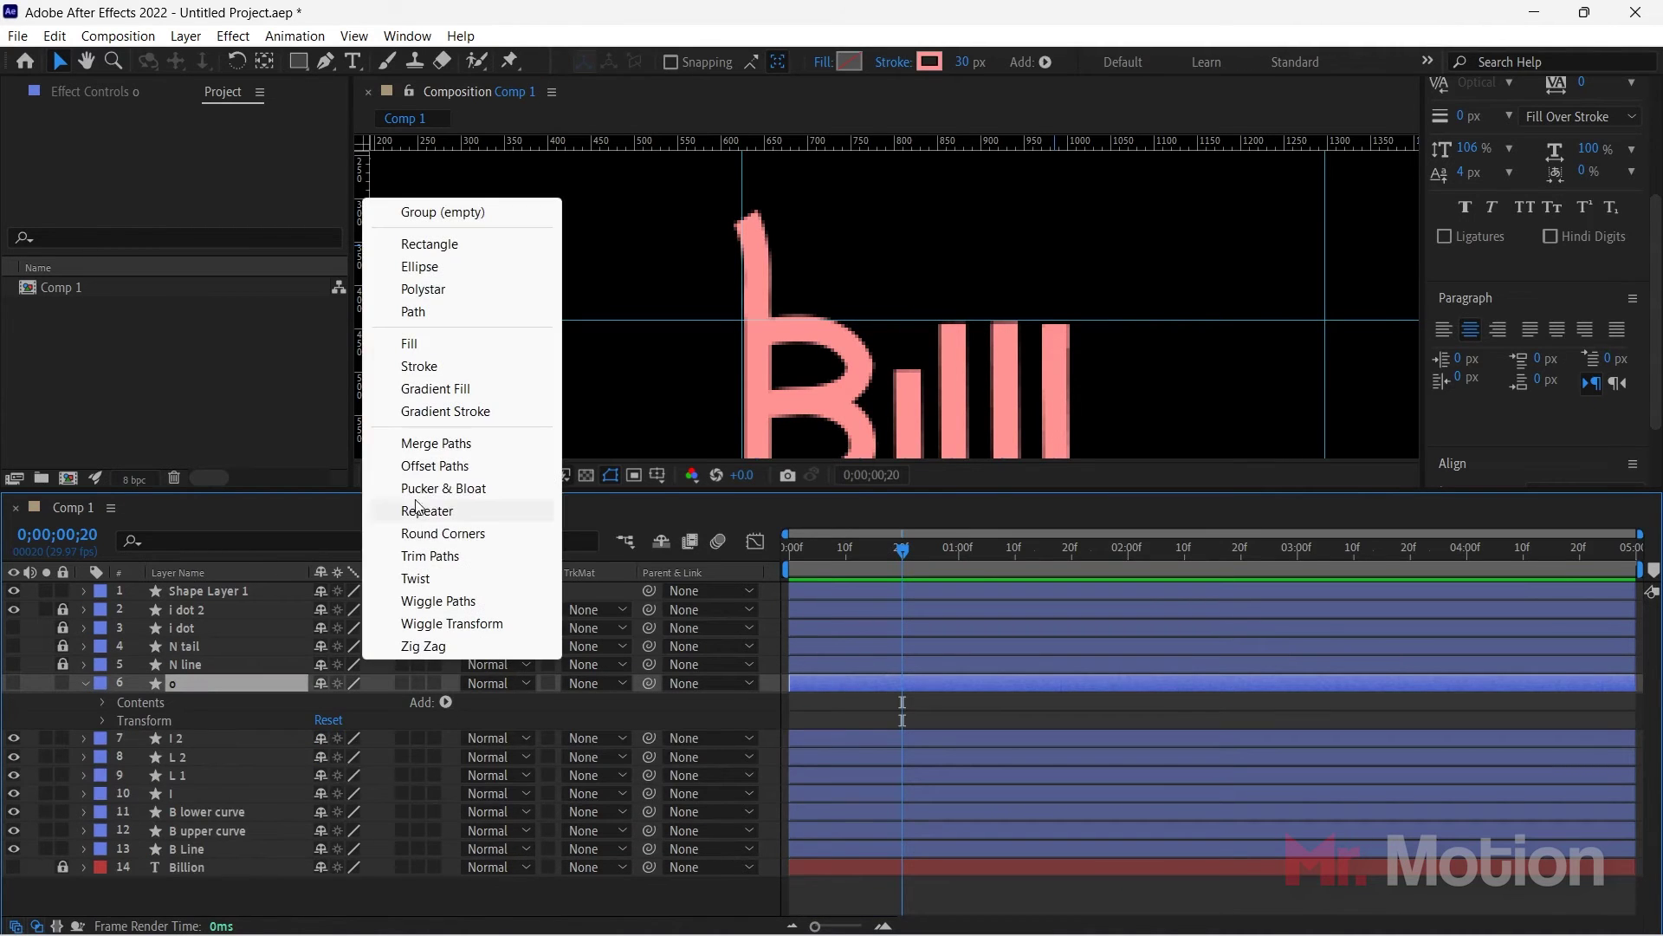
{"action": "left_click", "coordinate": [441, 556]}
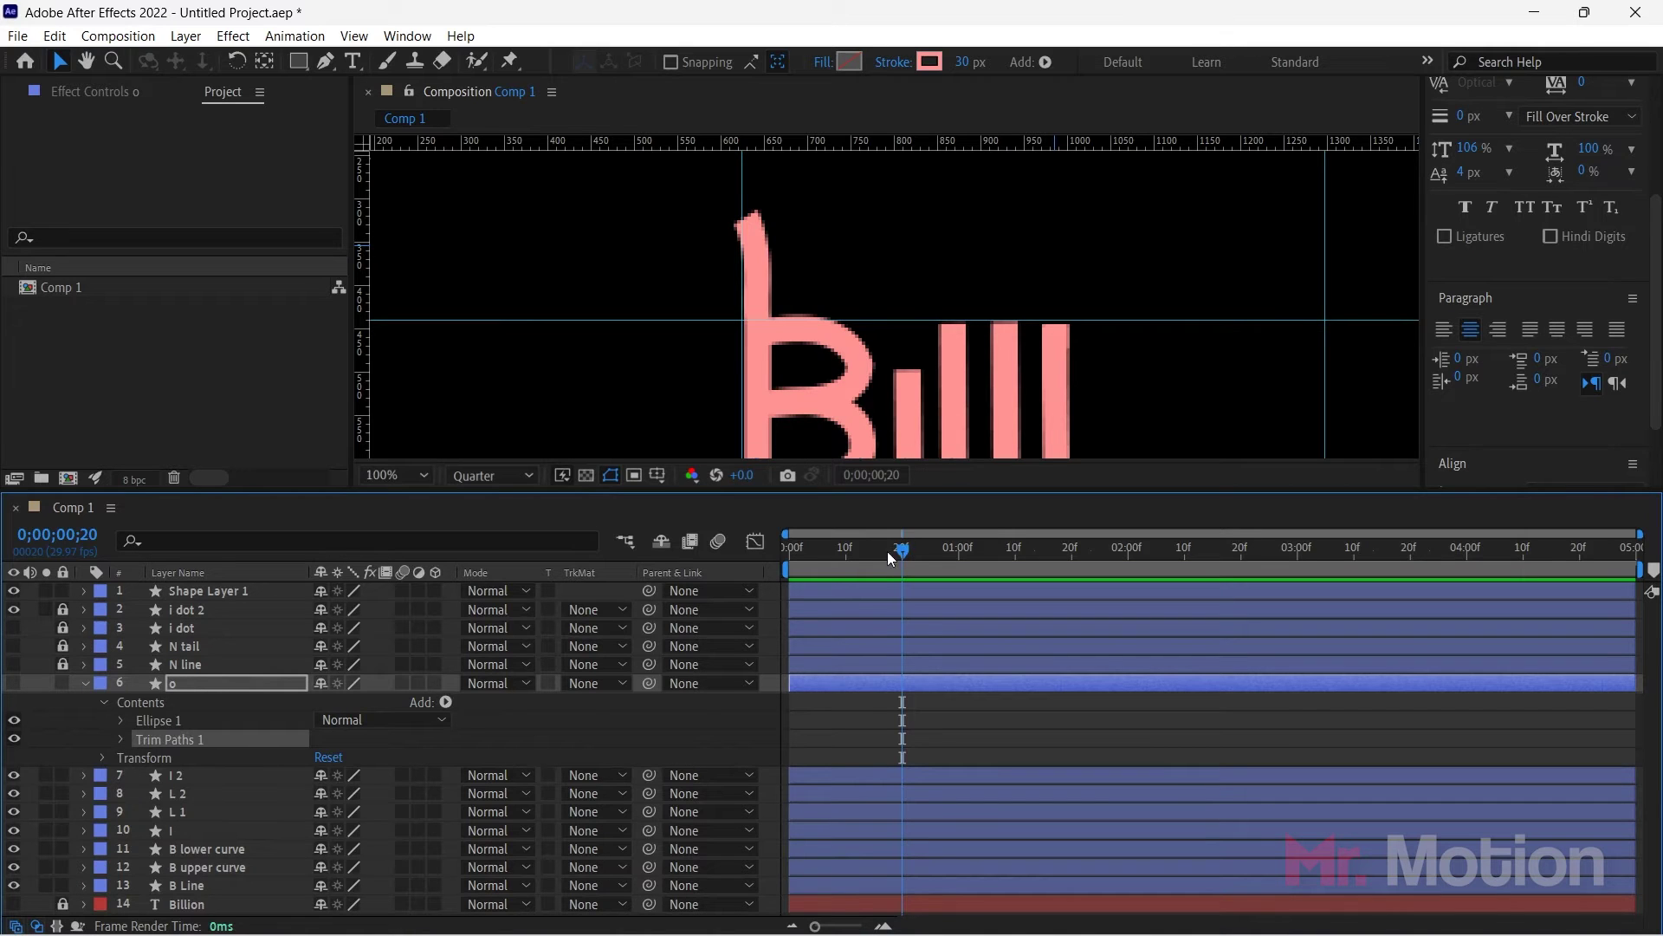
Step: Show the o layer and keyframe its Trim Paths Start at 100% on the first frame and 0% at 0;00;00;20, with easing
{"action": "left_click_drag", "start_coordinate": [891, 557], "coordinate": [790, 555]}
{"action": "left_click", "coordinate": [121, 739]}
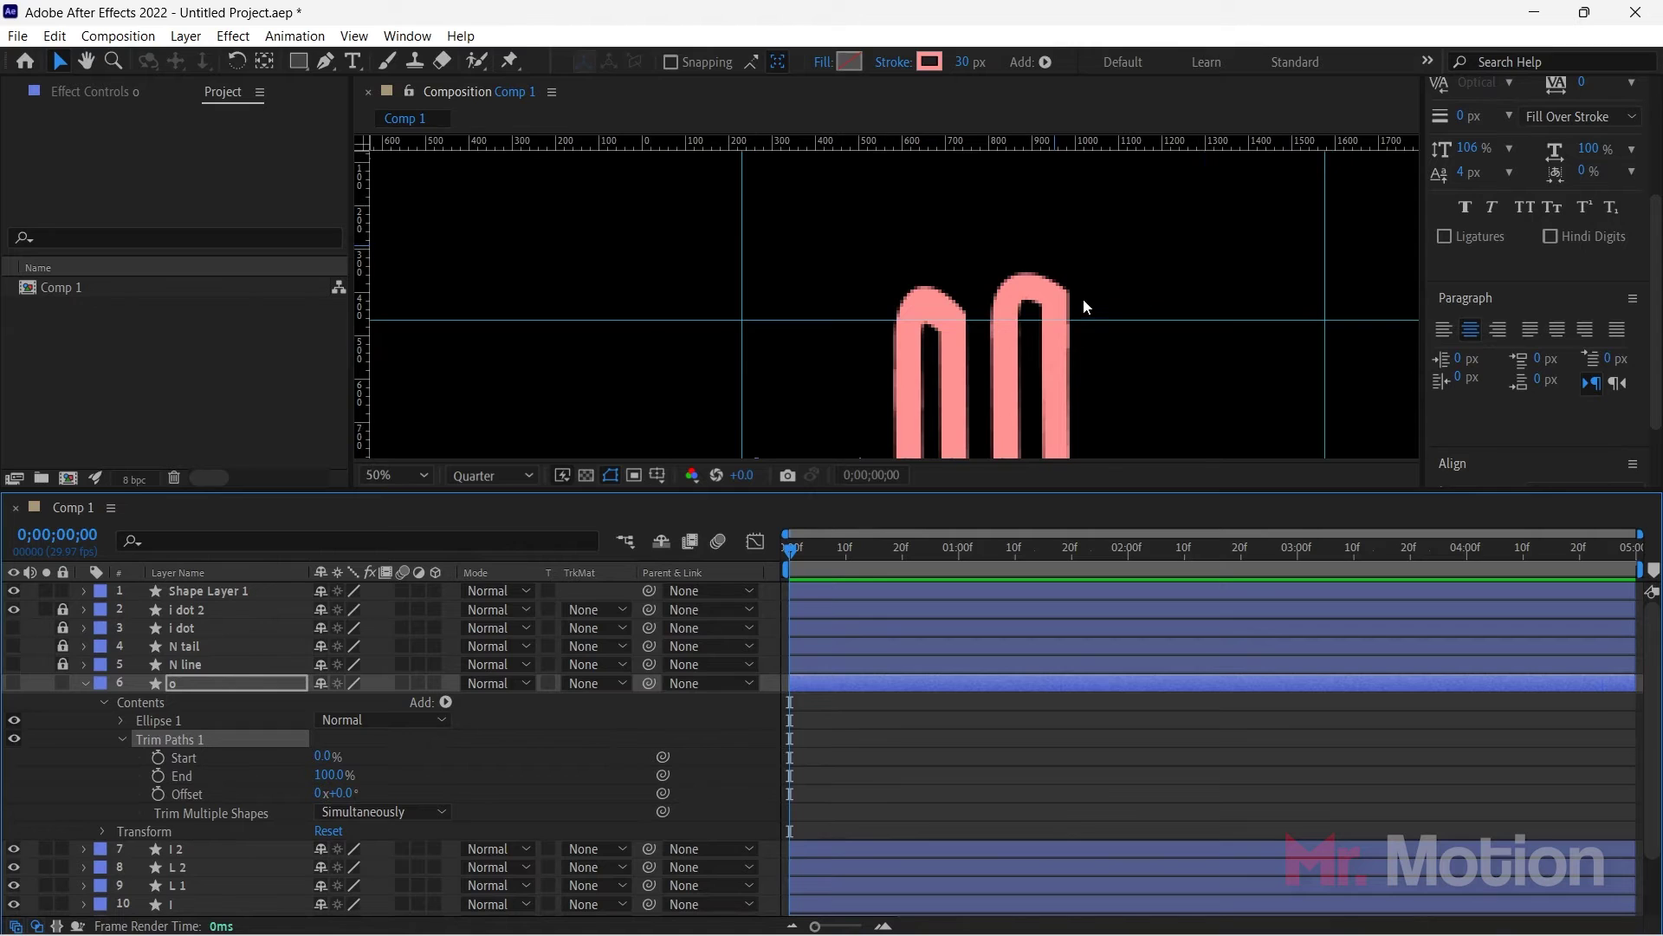
{"action": "scroll", "coordinate": [1109, 298], "scroll_direction": "down", "scroll_amount": 2}
{"action": "left_click", "coordinate": [14, 682]}
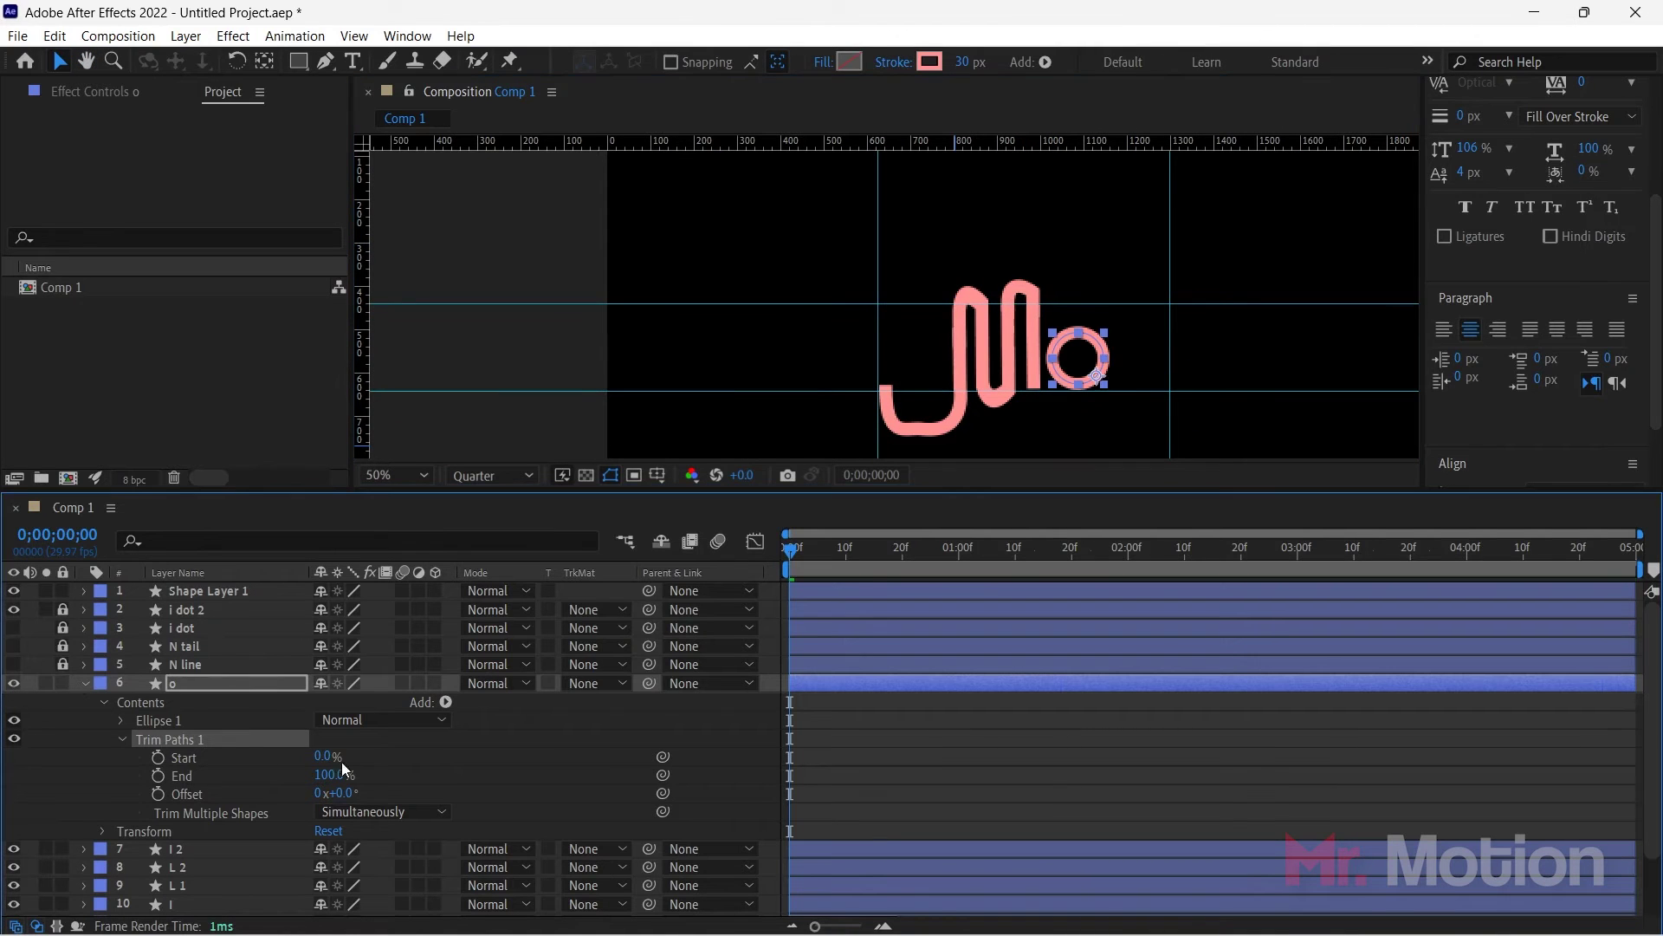
{"action": "left_click_drag", "start_coordinate": [327, 756], "coordinate": [558, 754]}
{"action": "left_click_drag", "start_coordinate": [788, 544], "coordinate": [902, 546]}
{"action": "left_click_drag", "start_coordinate": [329, 756], "coordinate": [24, 718]}
{"action": "left_click_drag", "start_coordinate": [921, 749], "coordinate": [785, 772]}
{"action": "key", "text": "space"}
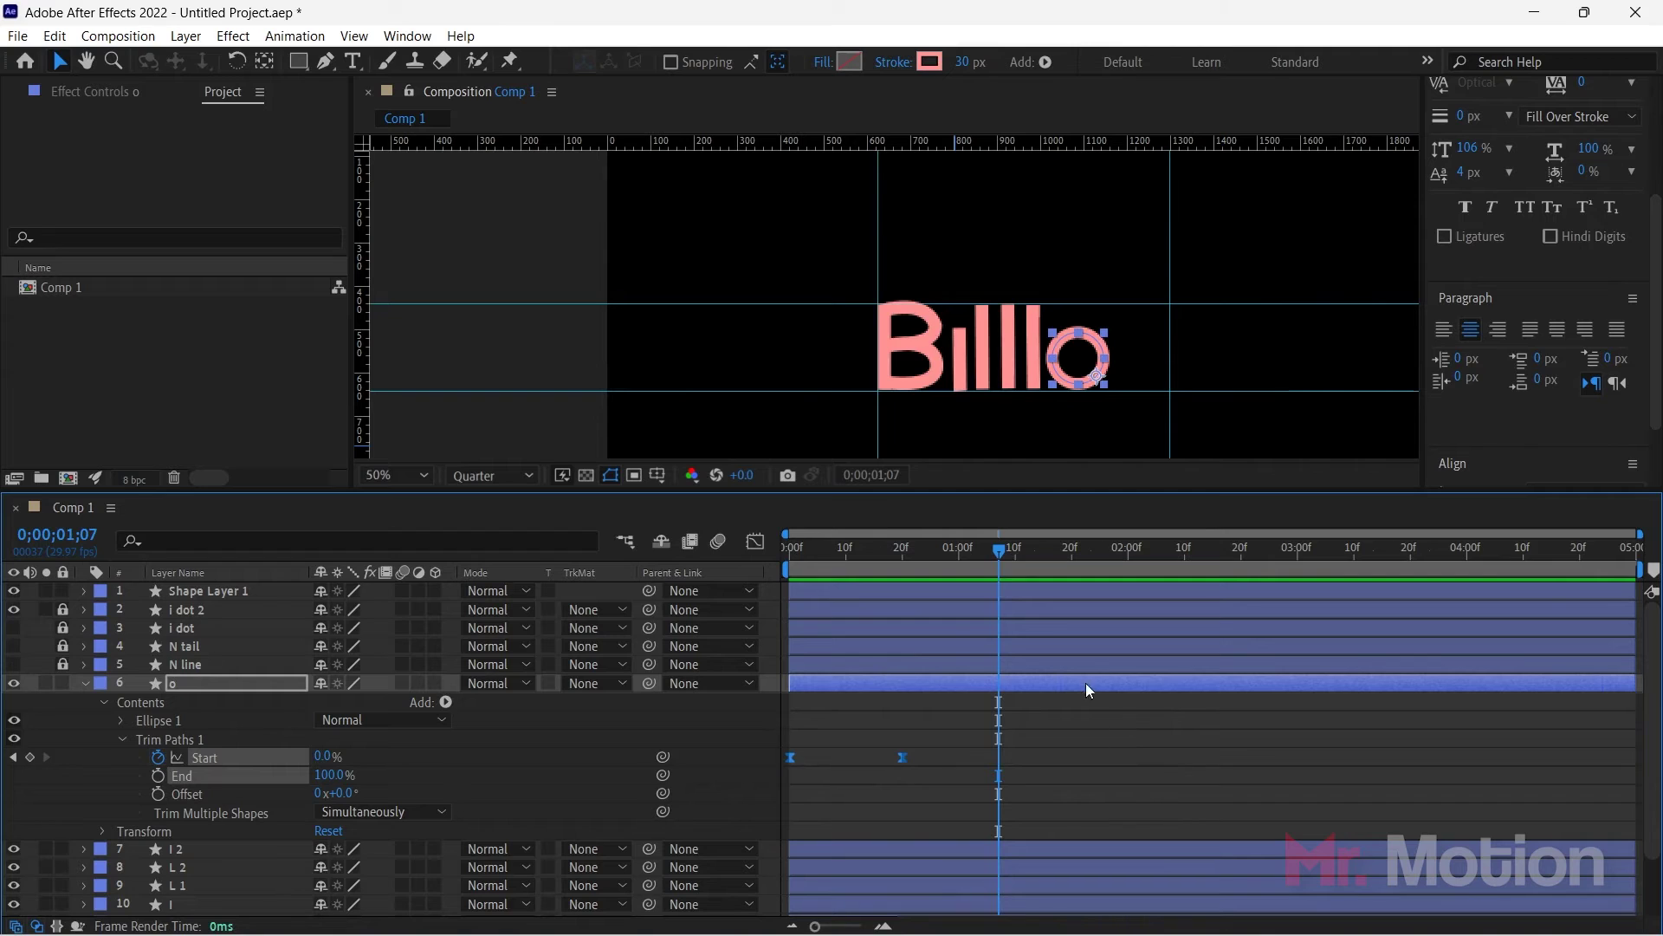
{"action": "left_click", "coordinate": [920, 729]}
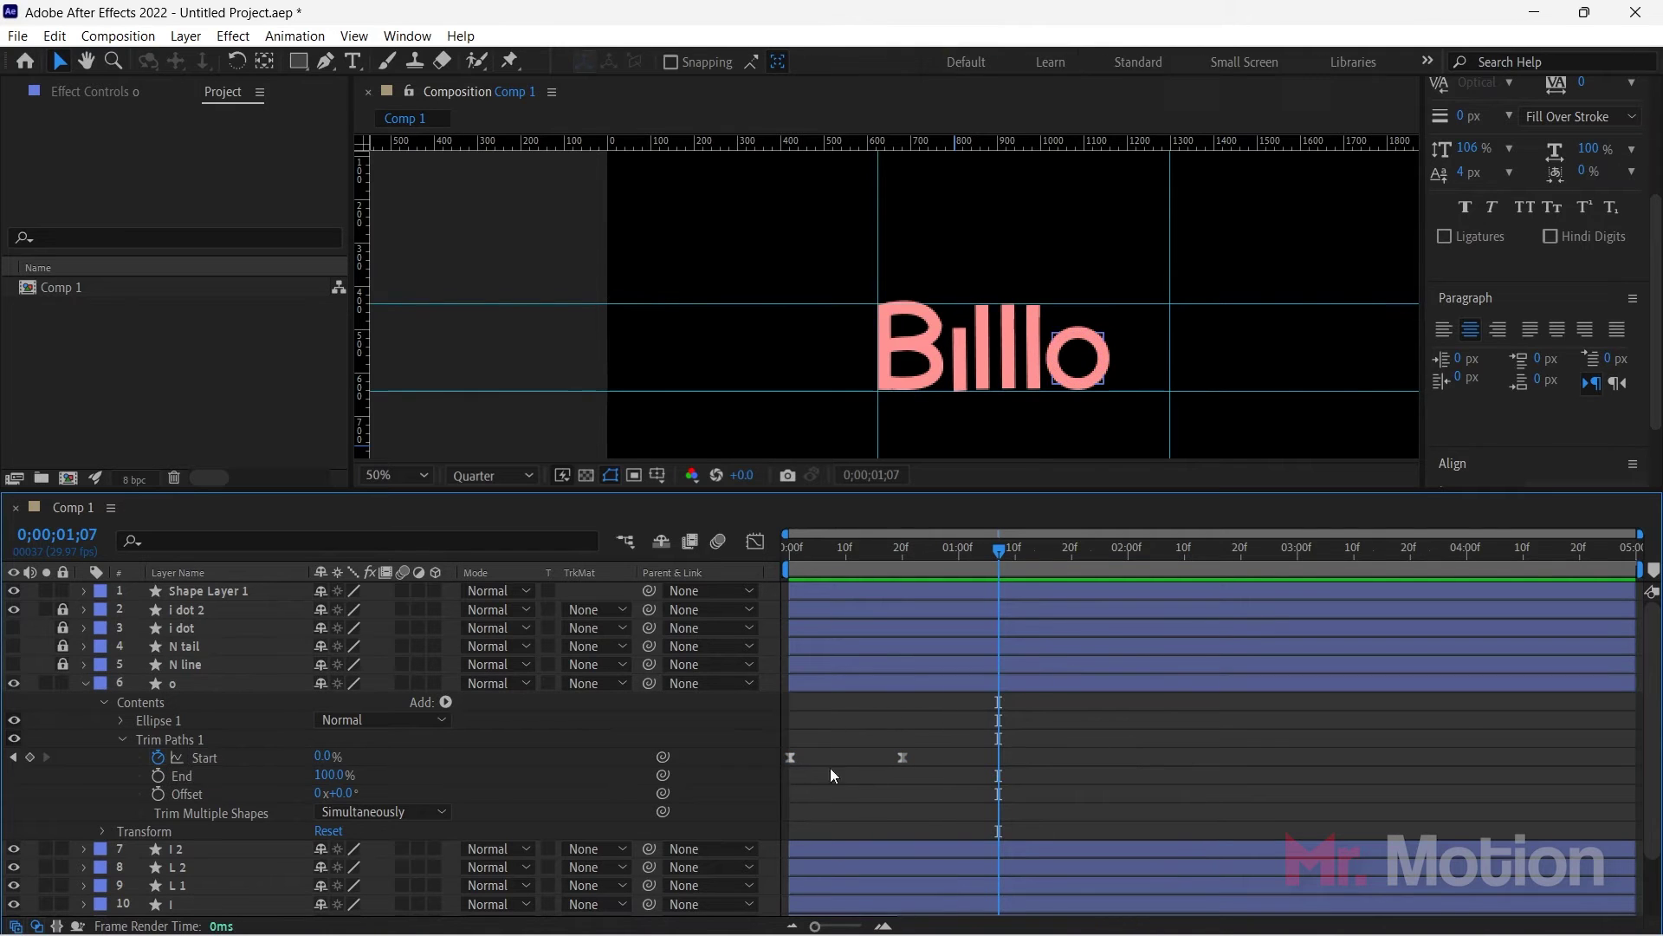
Step: Collapse the o layer's Trim Paths and duplicate the layer
{"action": "left_click", "coordinate": [121, 739]}
{"action": "left_click", "coordinate": [199, 683]}
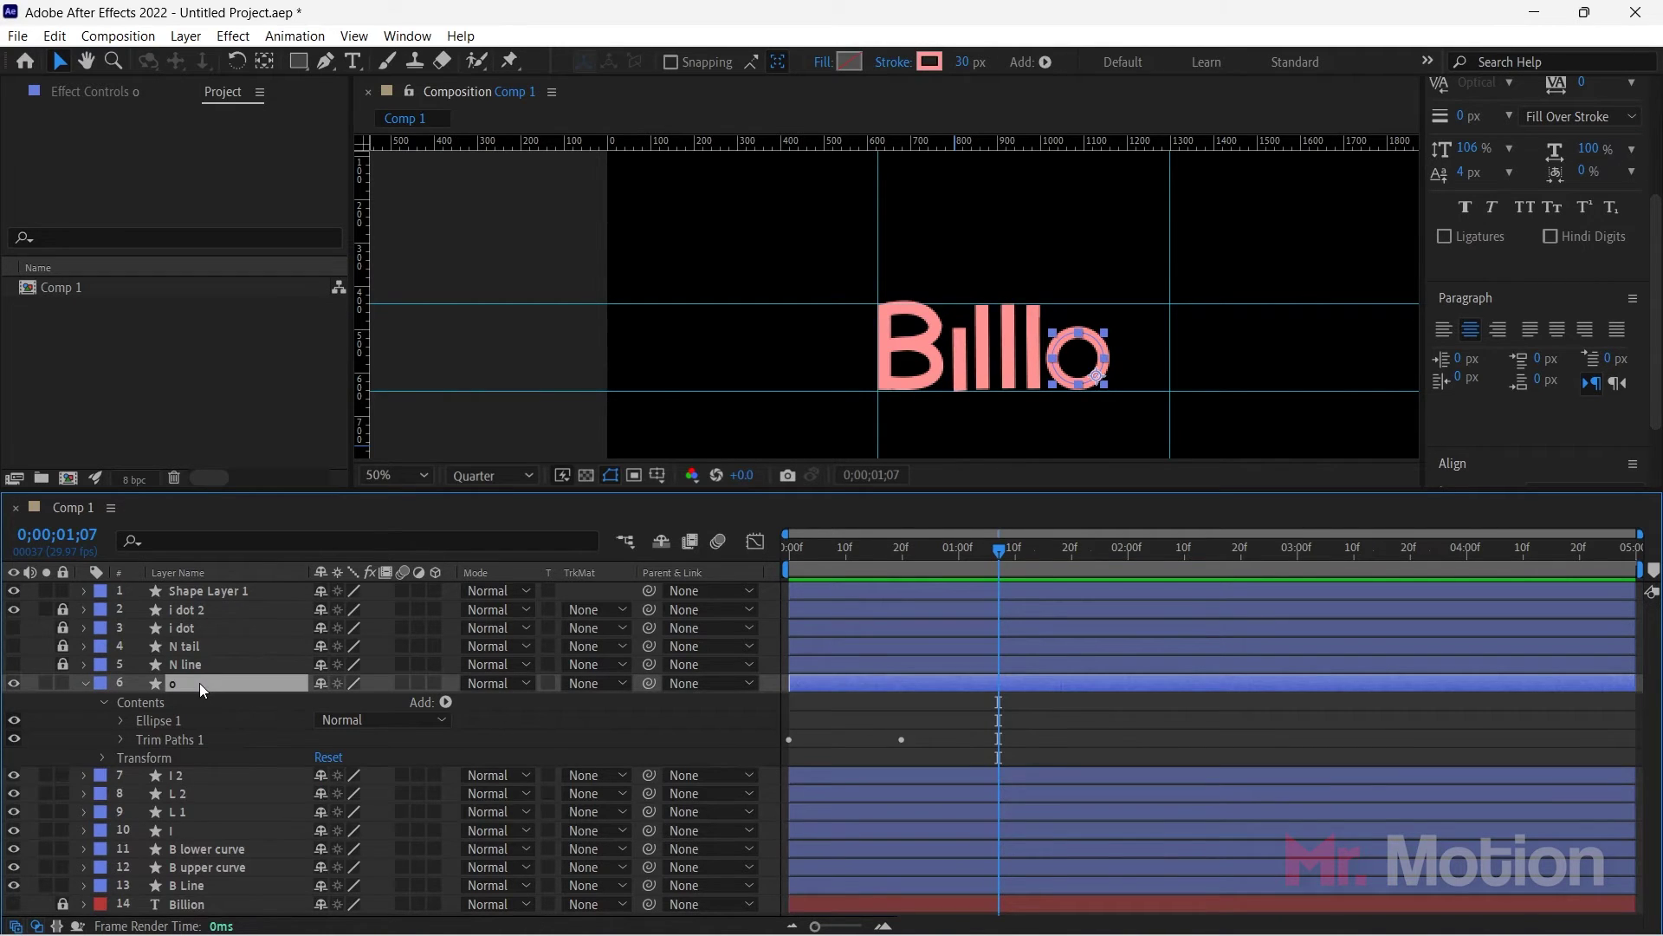
{"action": "key", "text": "Return"}
{"action": "key", "text": "ctrl+d"}
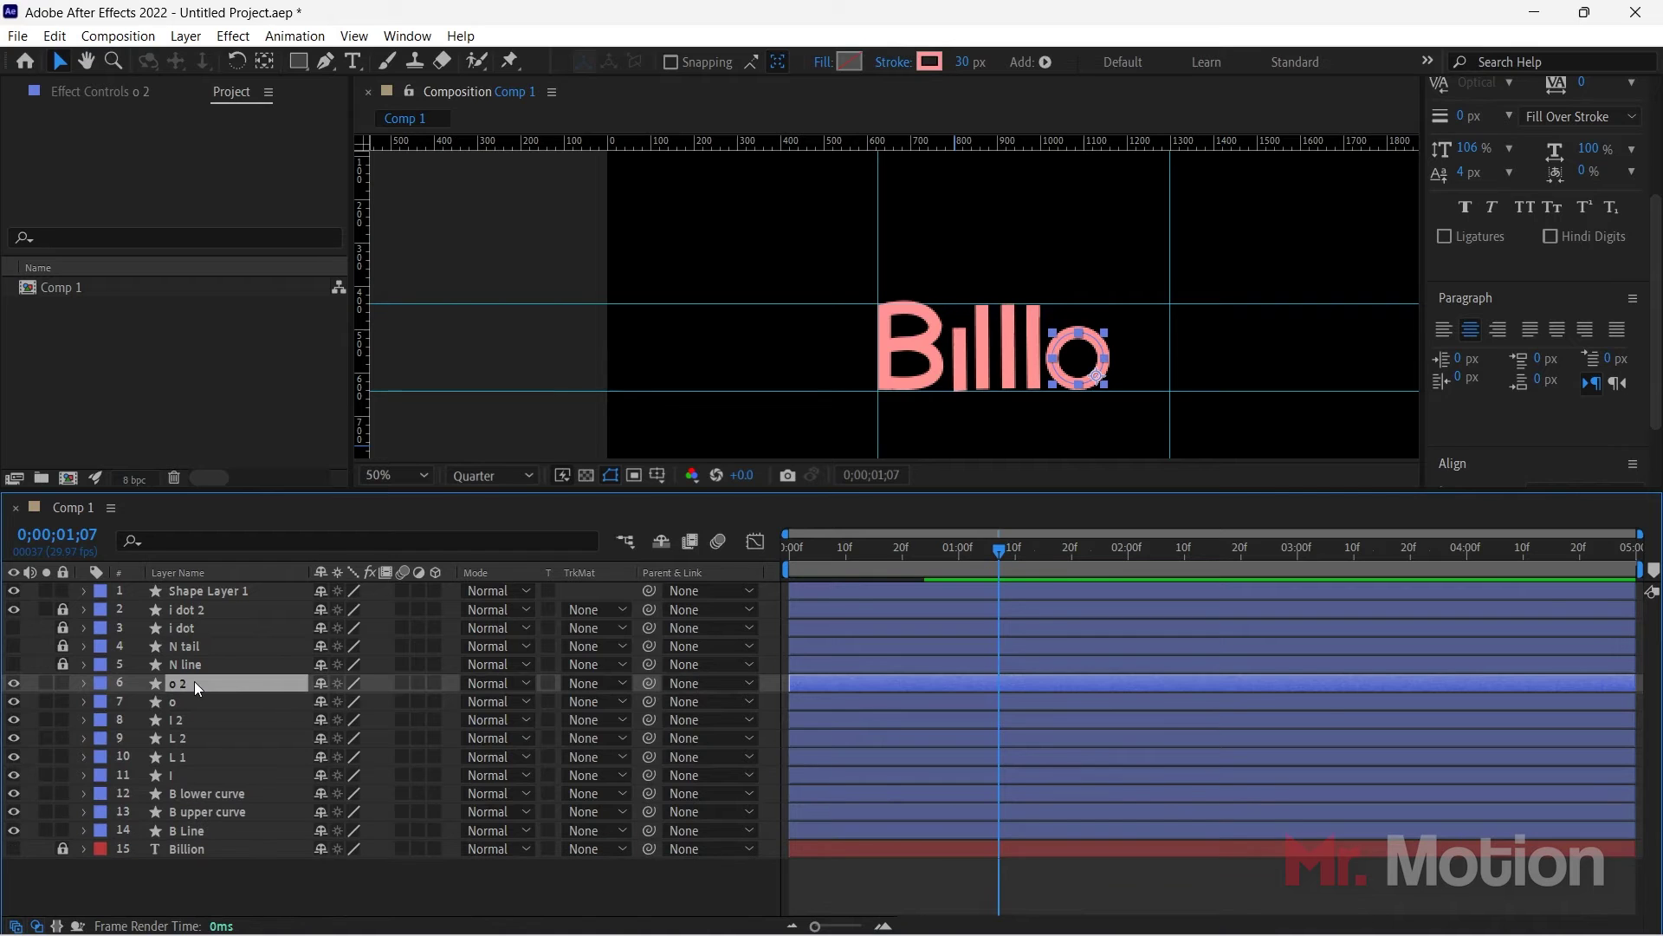
Step: Change the duplicated o layer's stroke to white with a width of 3 px
{"action": "left_click", "coordinate": [937, 68]}
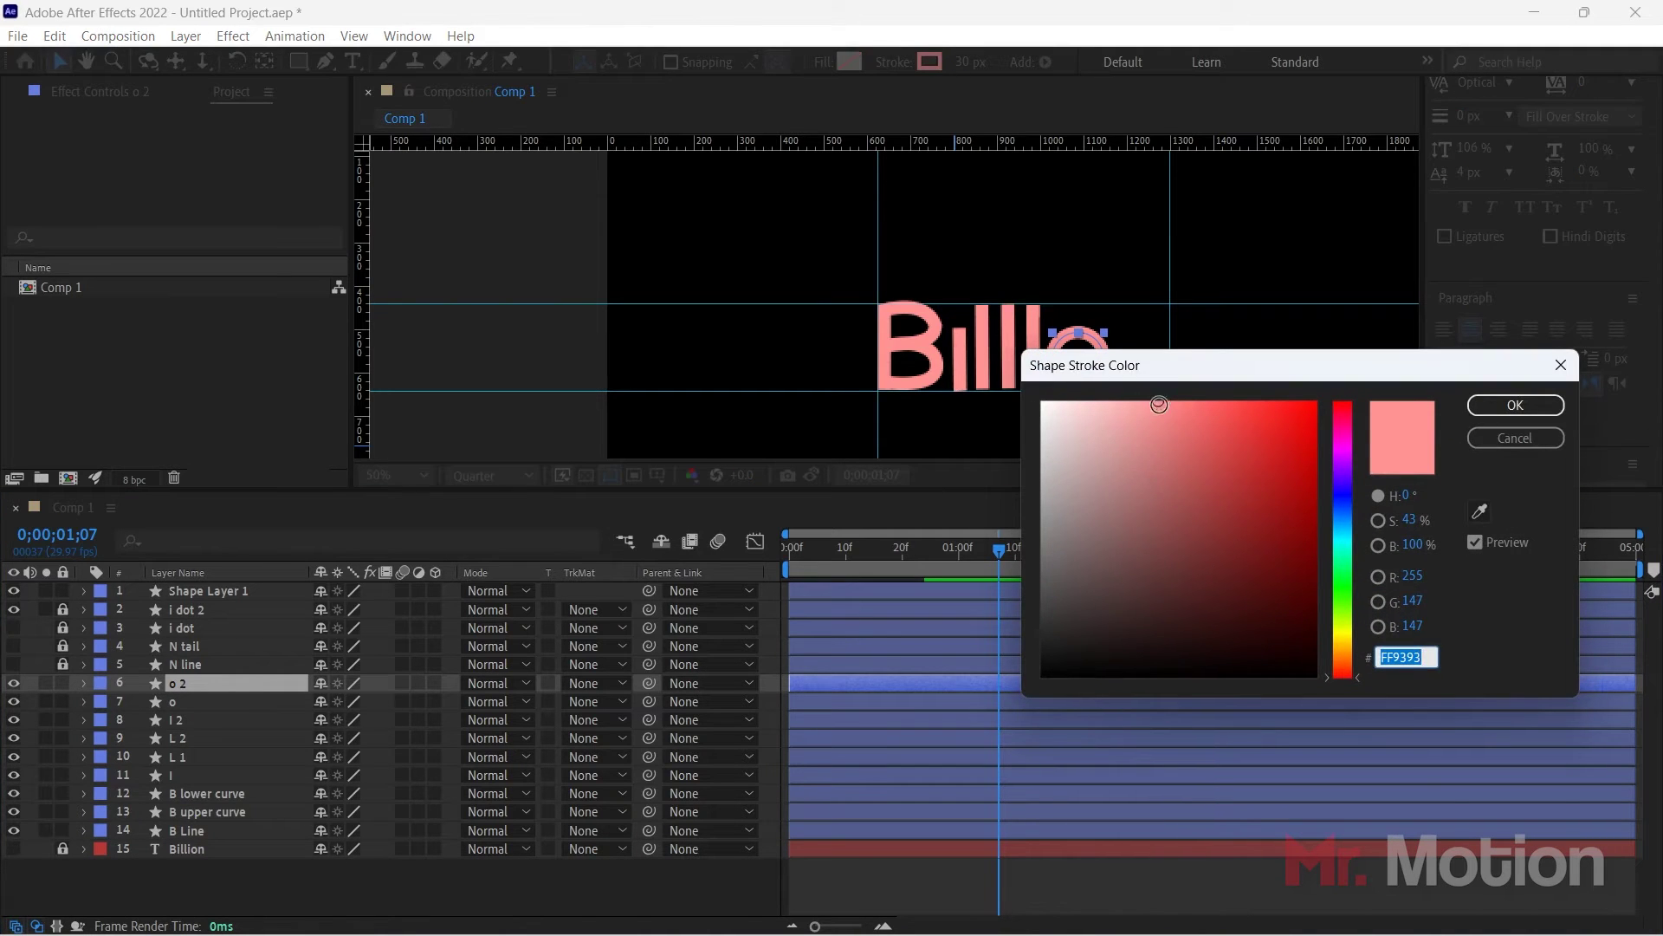
{"action": "left_click_drag", "start_coordinate": [1159, 404], "coordinate": [1041, 401]}
{"action": "left_click", "coordinate": [1524, 408]}
{"action": "left_click", "coordinate": [964, 62]}
{"action": "type", "text": "2"}
{"action": "key", "text": "Return"}
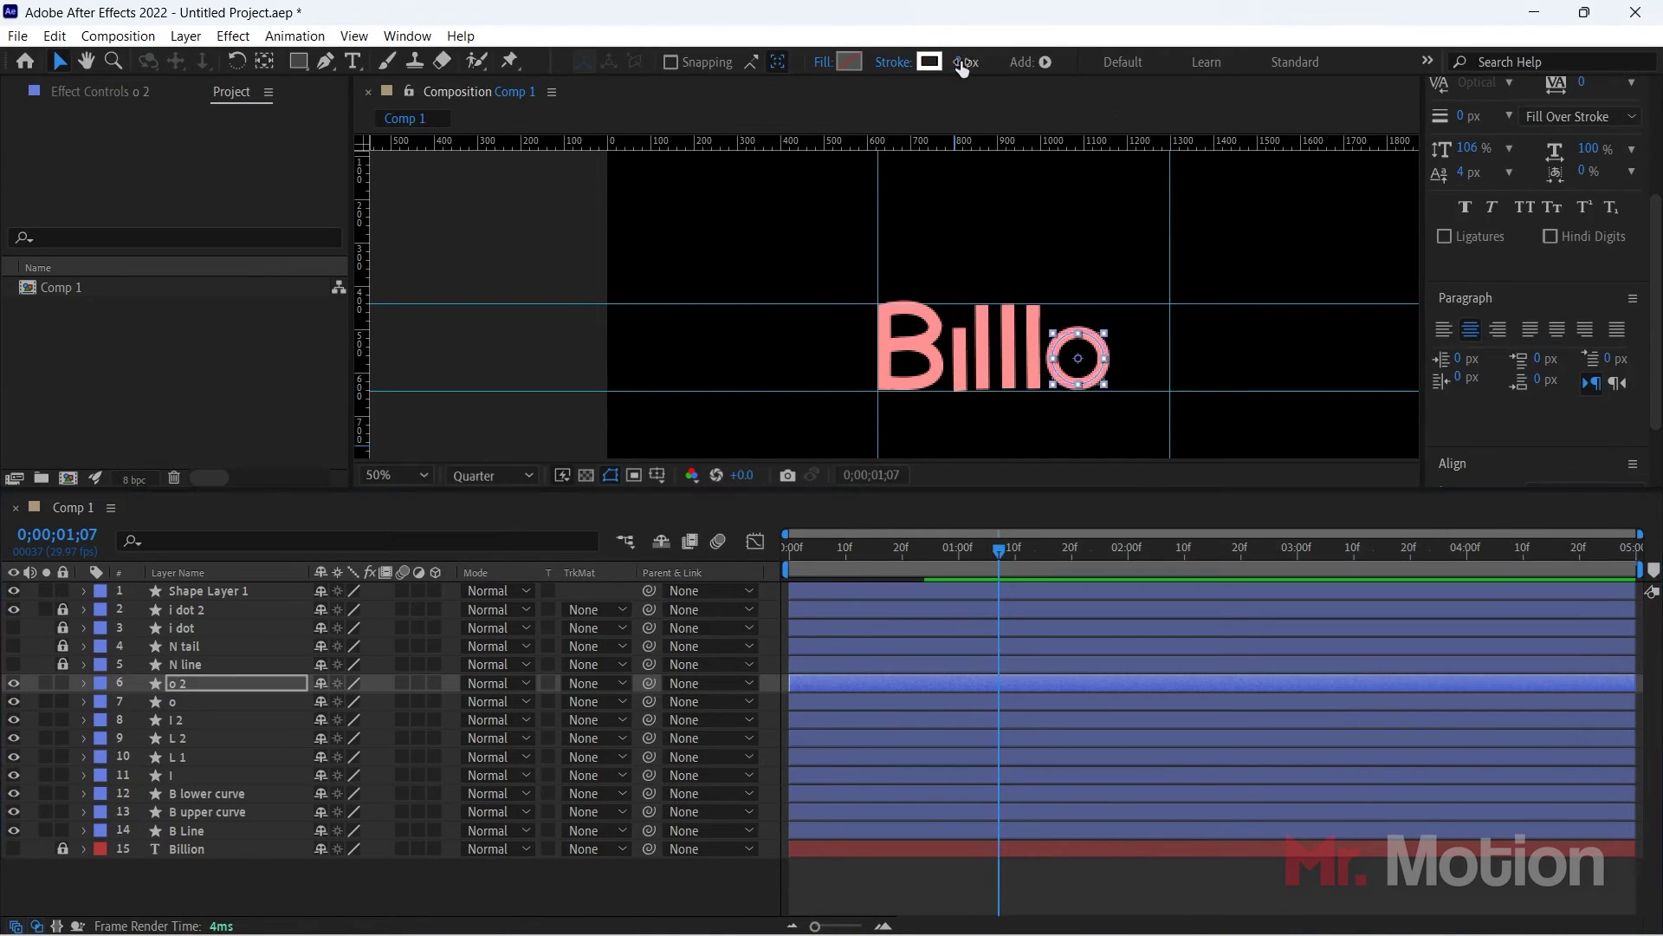
Step: Move the o 2 layer's anchor point to the center of the ring
{"action": "key", "text": "s"}
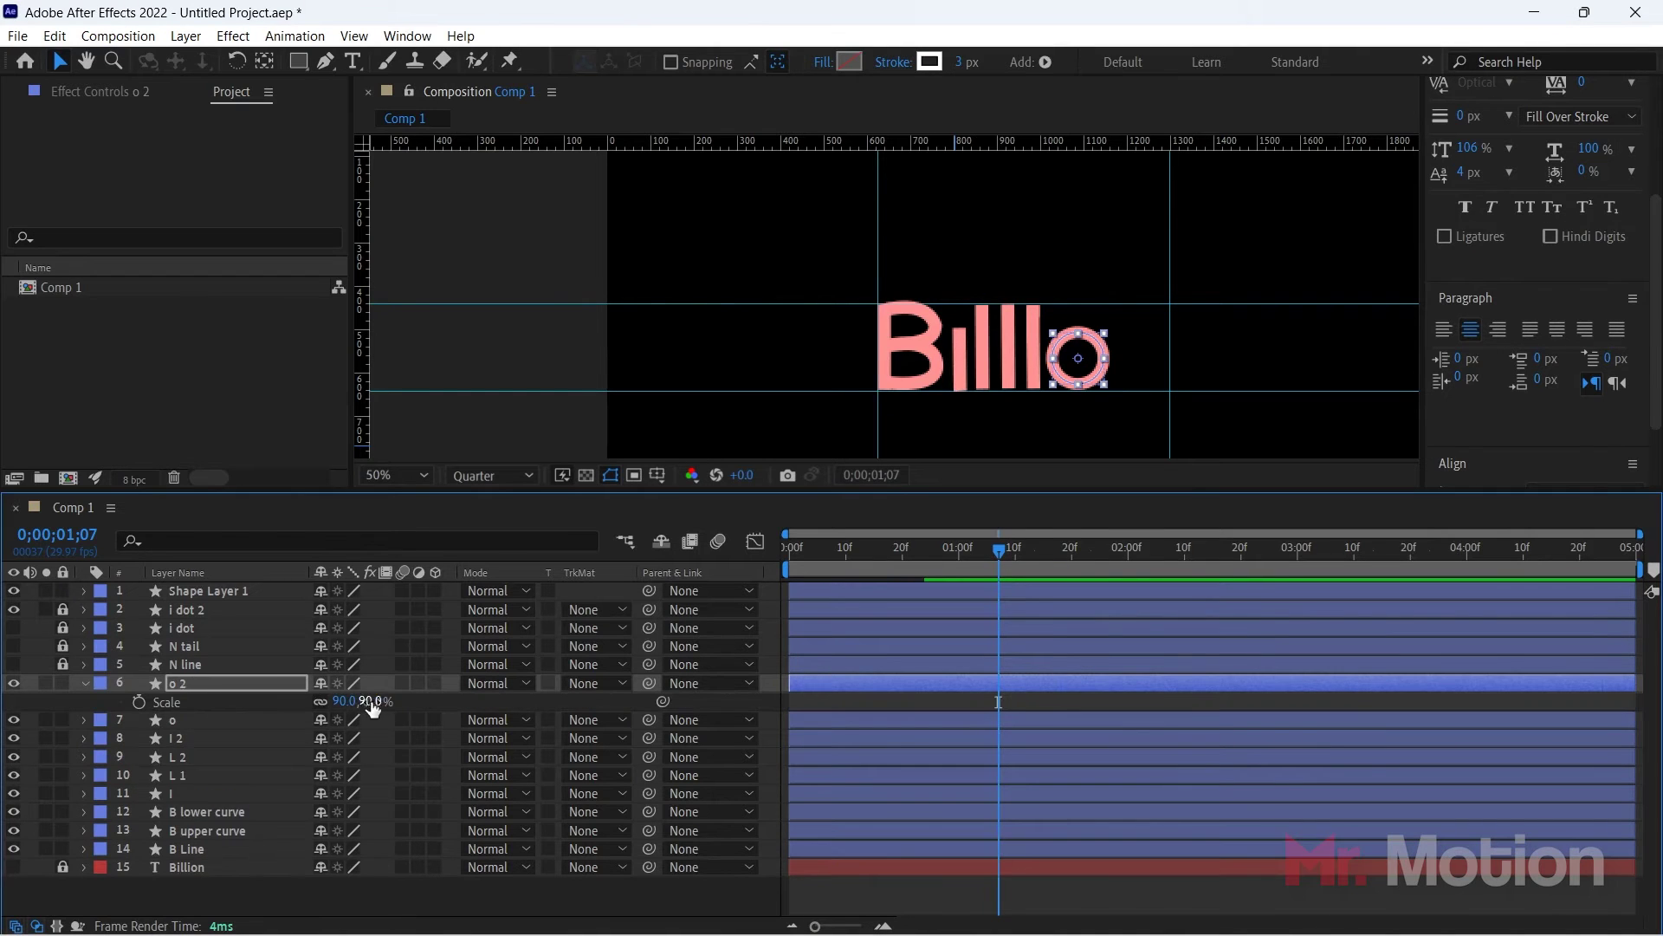
{"action": "mouse_move", "coordinate": [368, 702]}
{"action": "left_mouse_down"}
{"action": "mouse_move", "coordinate": [387, 706]}
{"action": "mouse_move", "coordinate": [359, 706]}
{"action": "left_mouse_up"}
{"action": "left_click", "coordinate": [264, 60]}
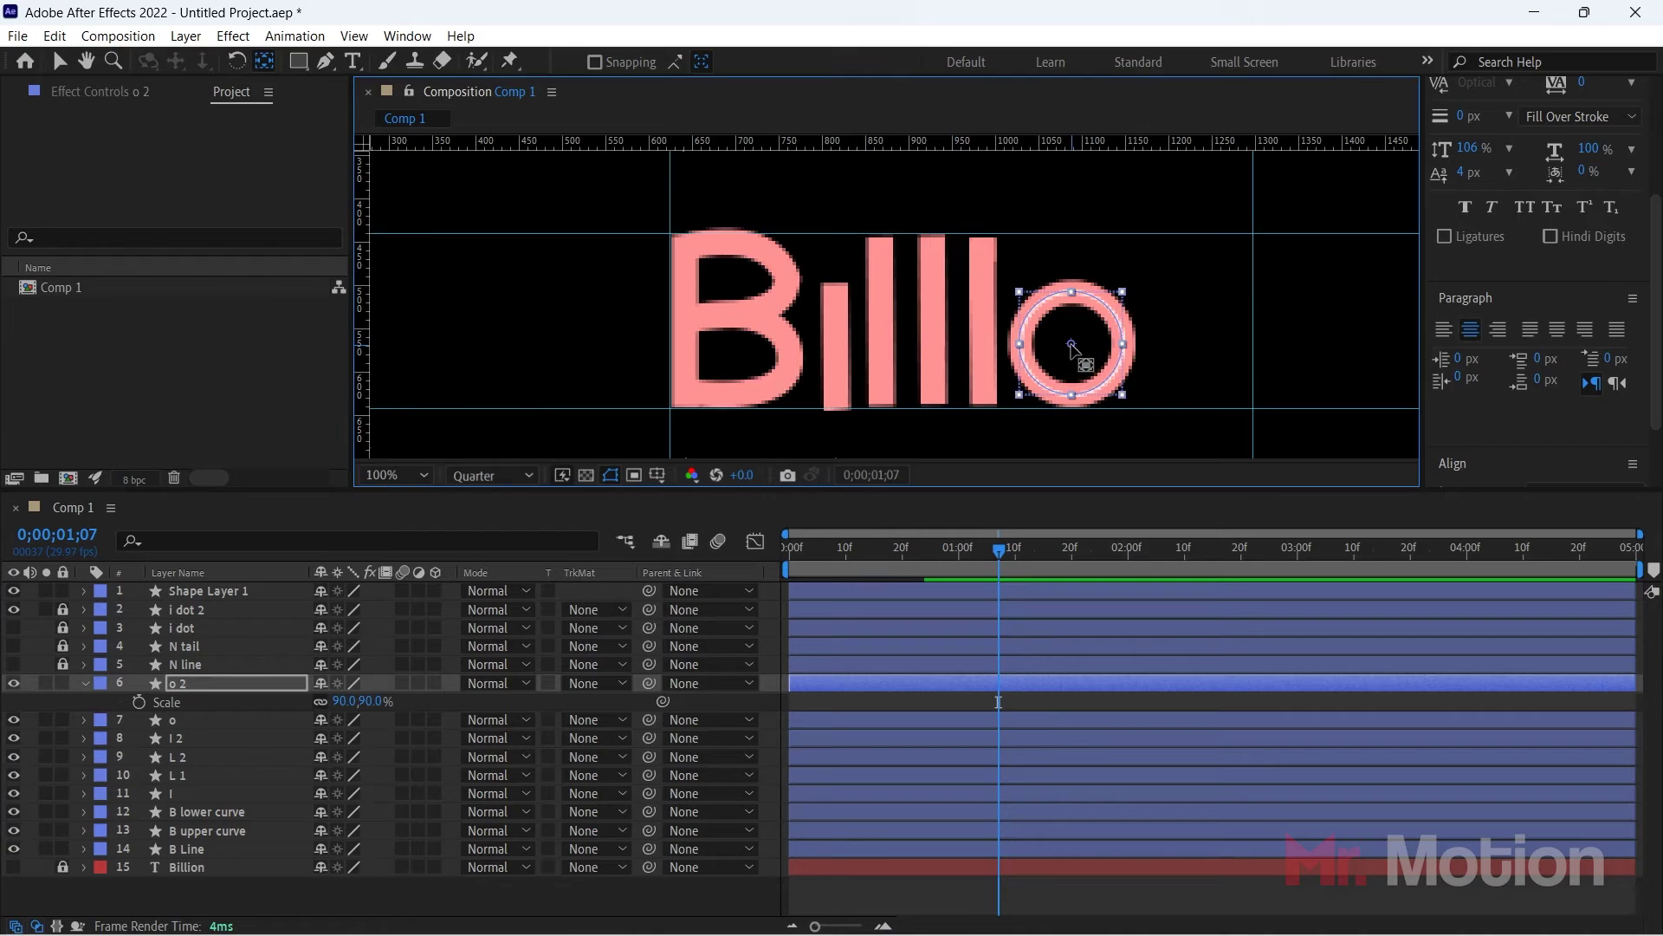
{"action": "scroll", "coordinate": [1085, 372], "scroll_direction": "up", "scroll_amount": 2}
{"action": "key", "text": "s"}
{"action": "left_click", "coordinate": [195, 683]}
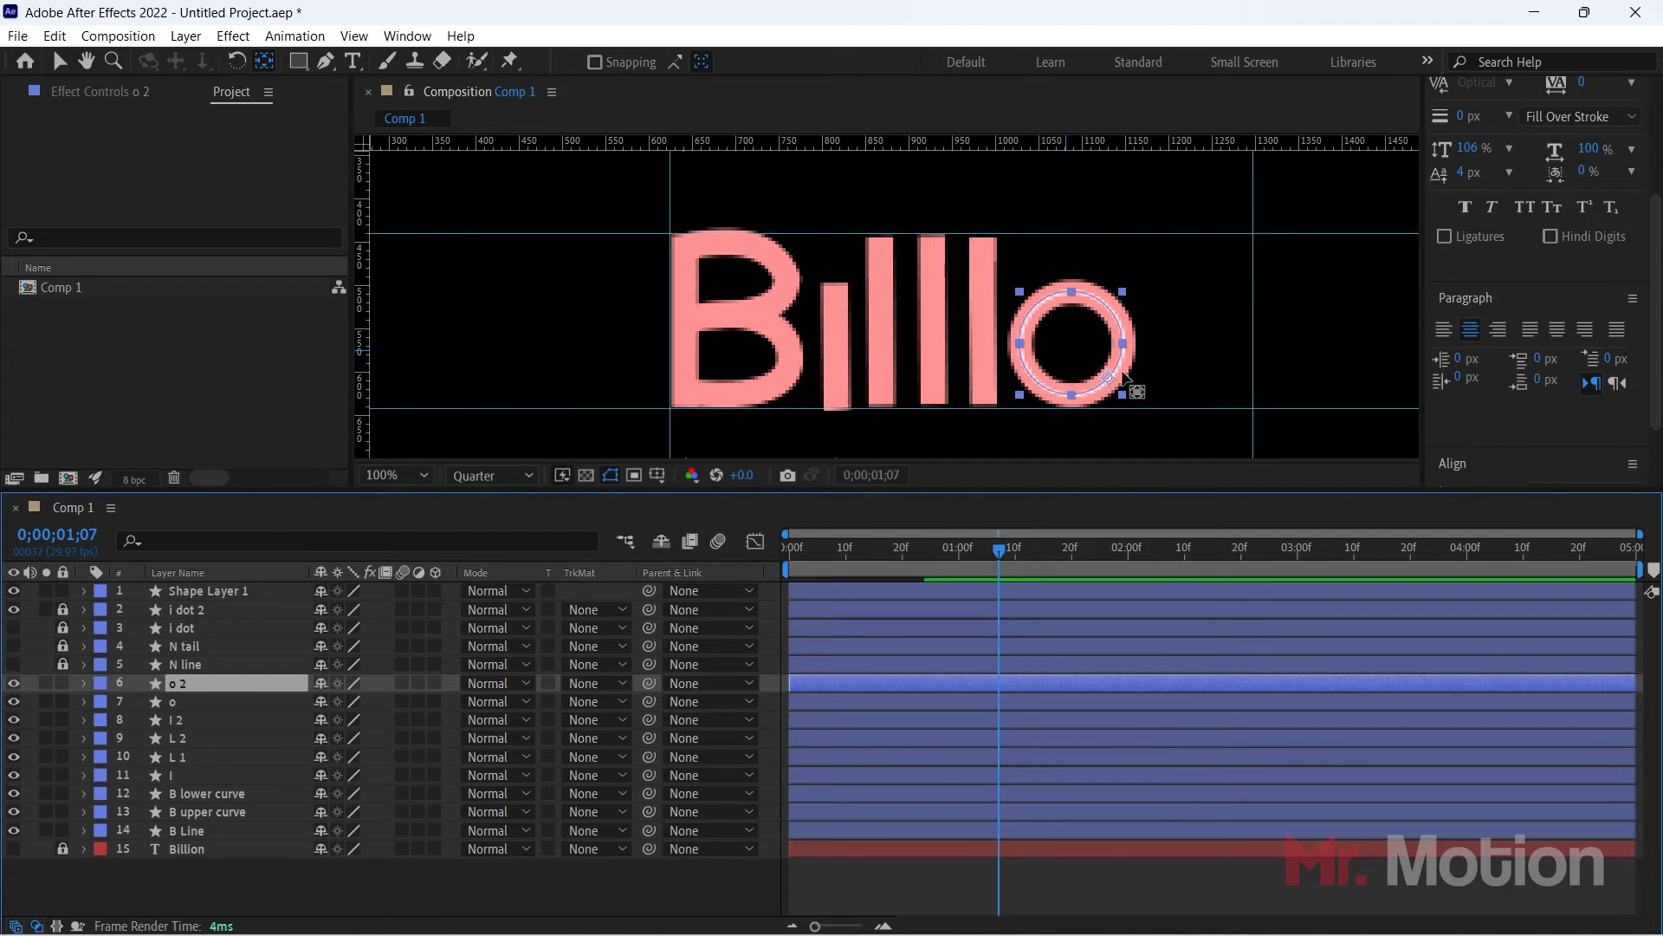
{"action": "left_click_drag", "start_coordinate": [1107, 378], "coordinate": [1071, 343]}
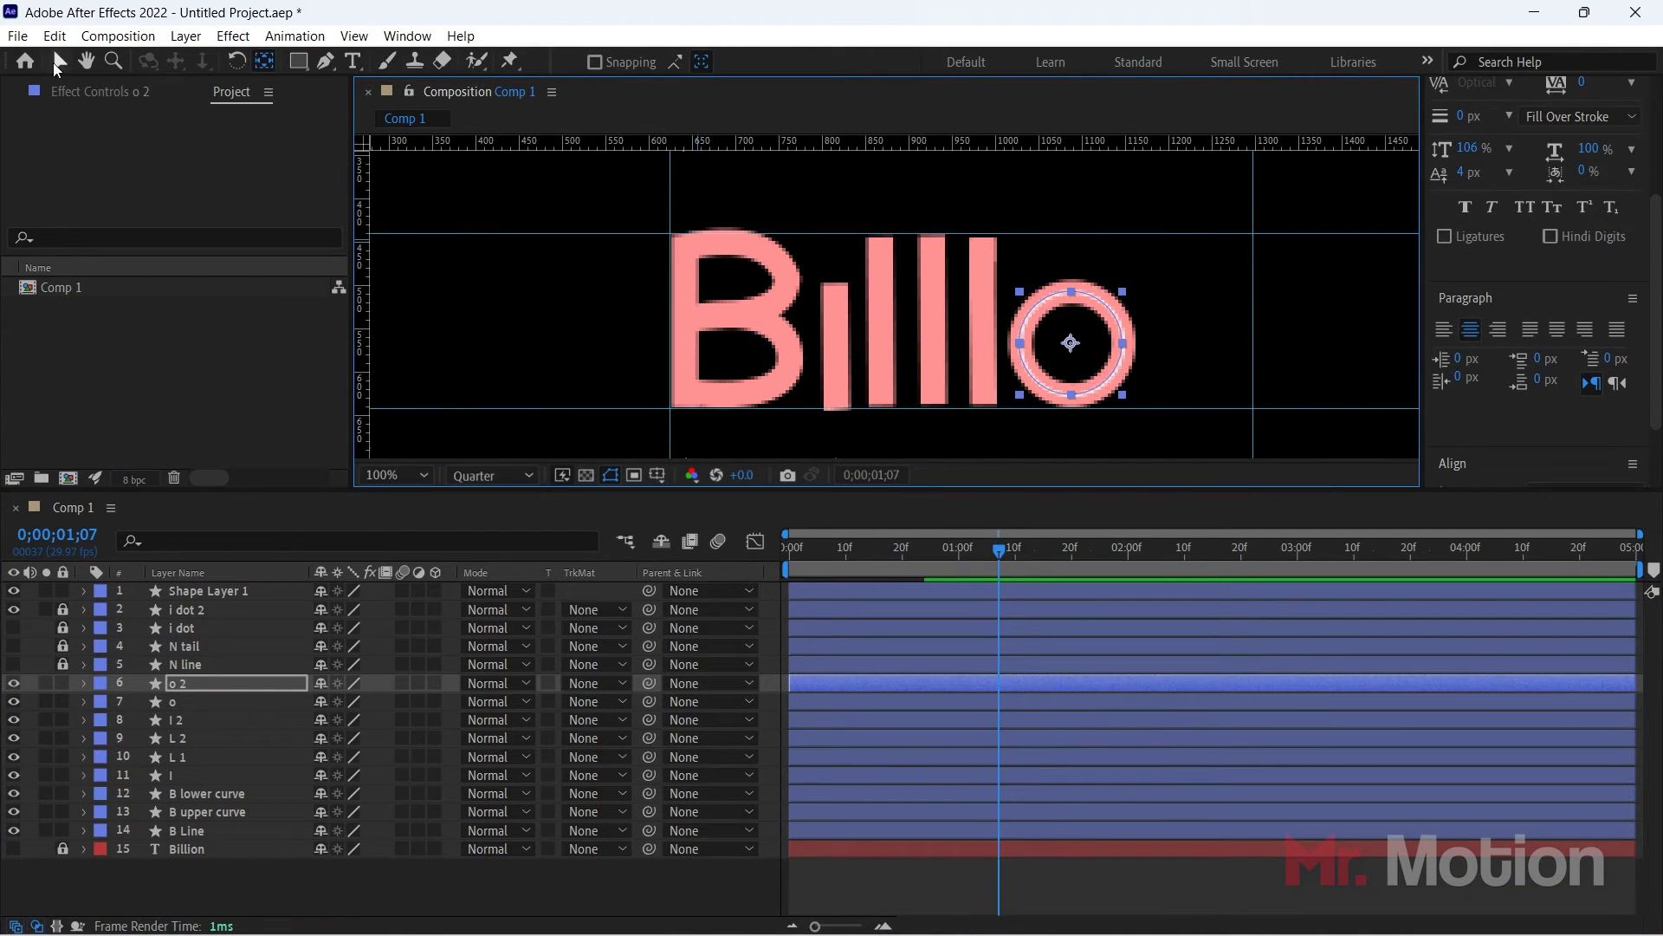
Step: Scale the o 2 layer to 55% so its thin circle sits inside the o
{"action": "left_click", "coordinate": [57, 62]}
{"action": "key", "text": "s"}
{"action": "left_click_drag", "start_coordinate": [379, 701], "coordinate": [345, 720]}
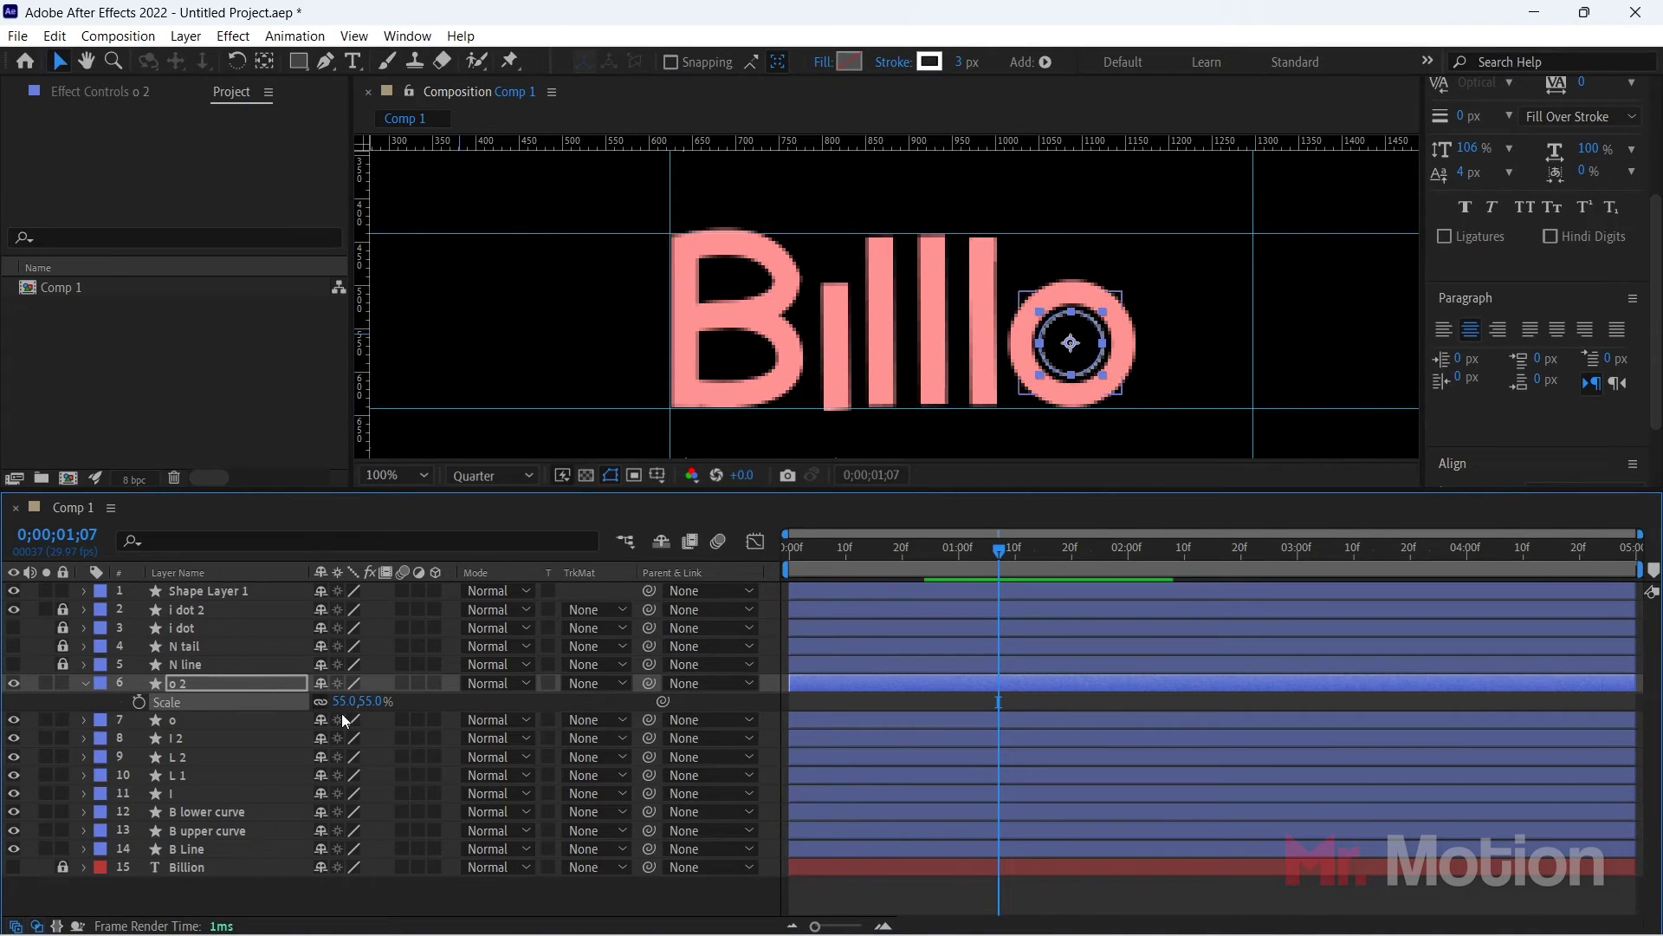
{"action": "key", "text": "s"}
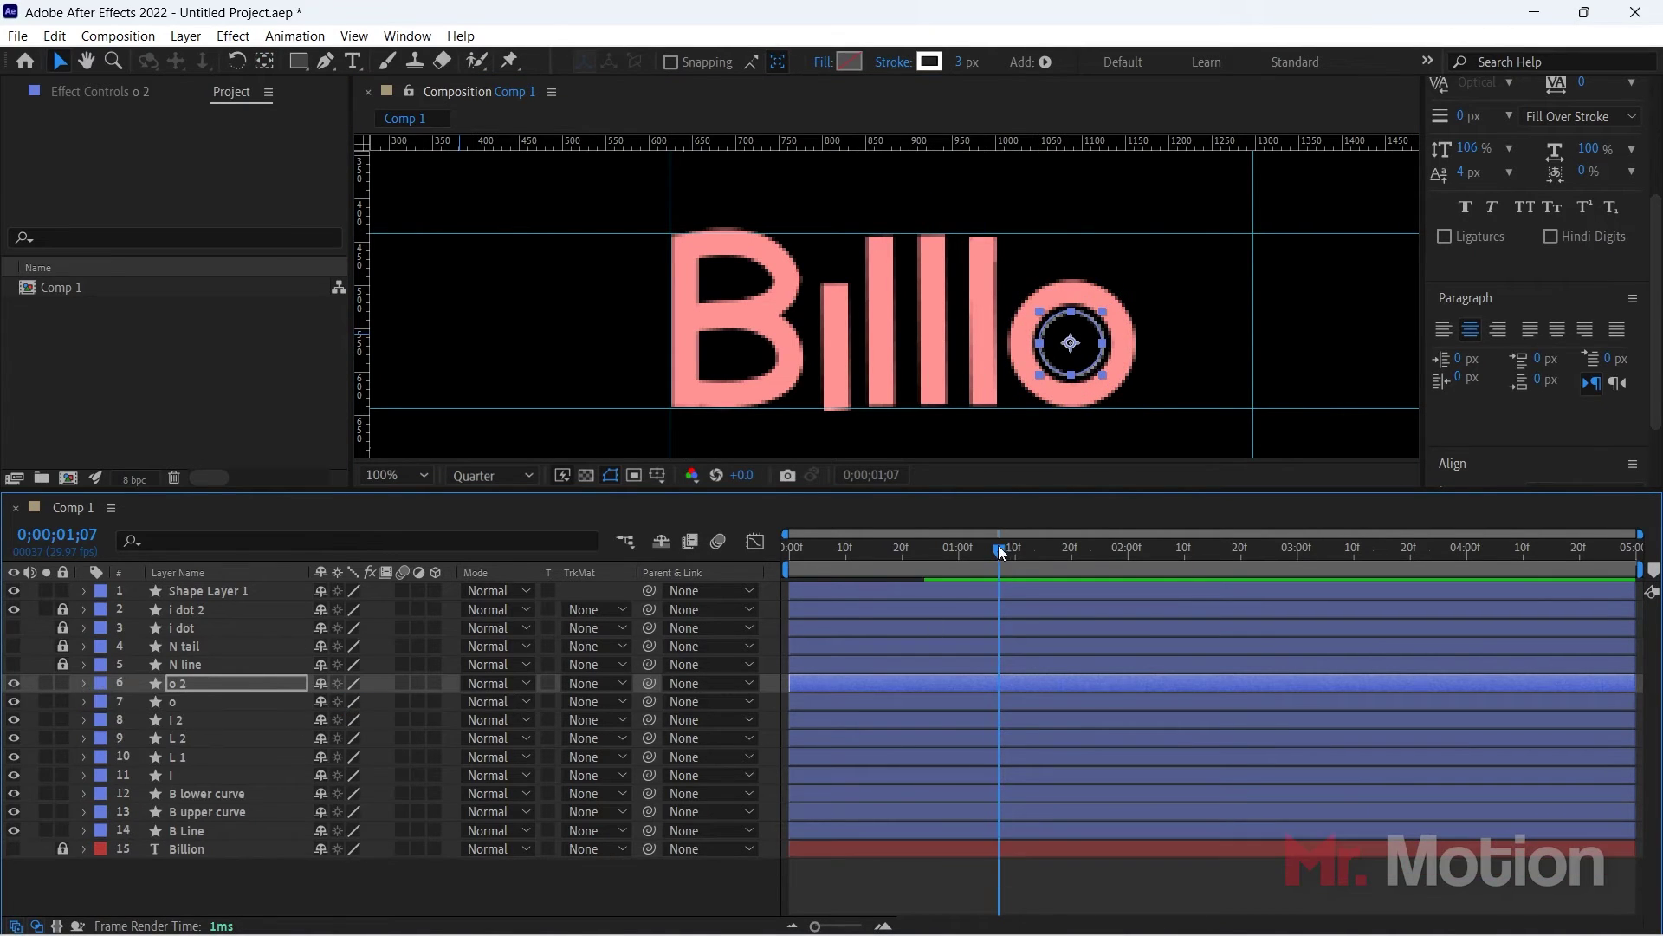
Step: Shift the o 2 layer in time to start at 0;00;00;03 and preview the animation
{"action": "left_click_drag", "start_coordinate": [998, 548], "coordinate": [393, 579]}
{"action": "key", "text": "space"}
{"action": "key", "text": "space"}
{"action": "left_click_drag", "start_coordinate": [811, 681], "coordinate": [828, 681]}
{"action": "left_click_drag", "start_coordinate": [943, 550], "coordinate": [568, 549]}
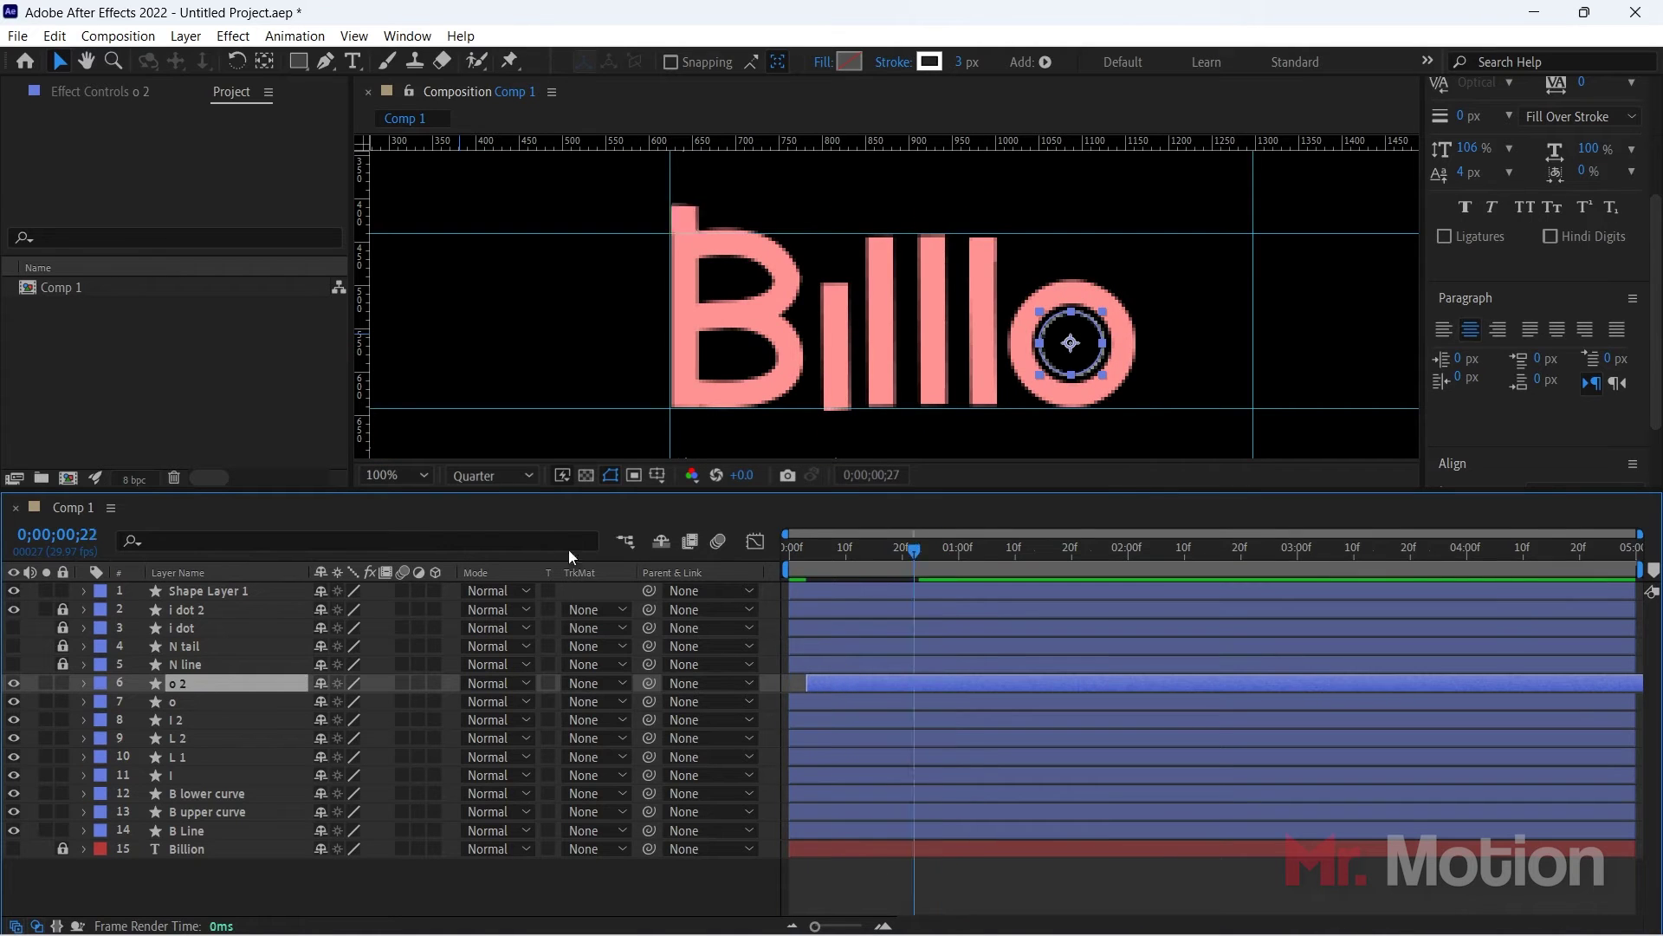
{"action": "key", "text": "space"}
Step: Enable keyframing for o 2's Trim Paths End at 0;00;00;03
{"action": "left_click", "coordinate": [84, 684]}
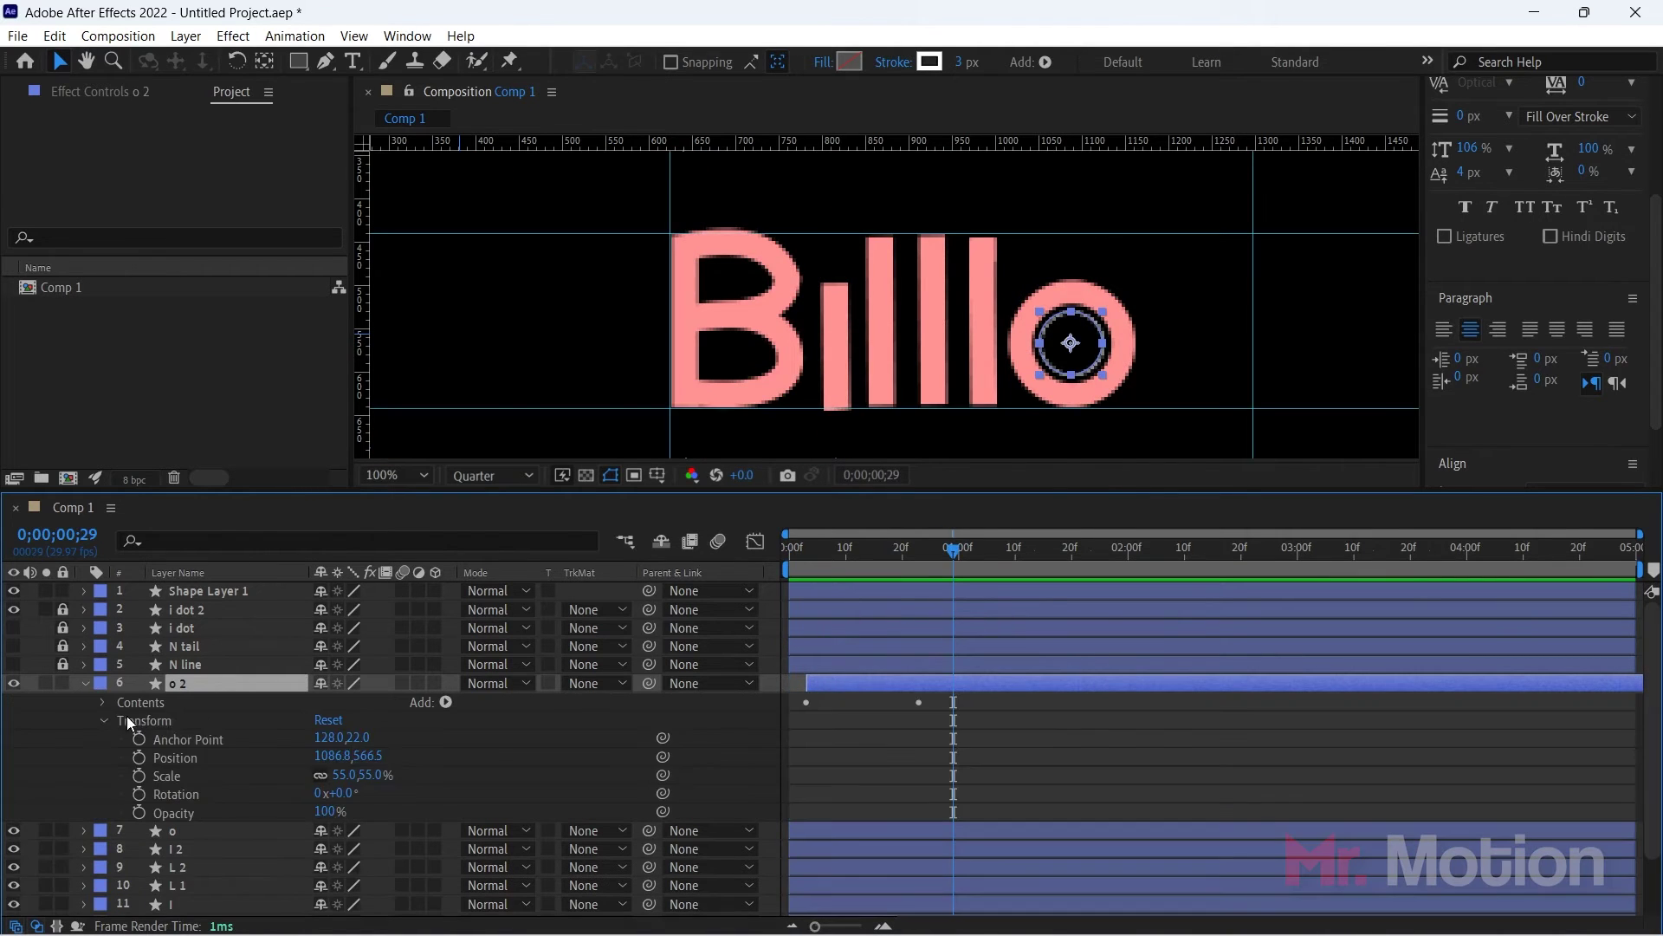
{"action": "left_click", "coordinate": [102, 720]}
{"action": "left_click", "coordinate": [104, 703]}
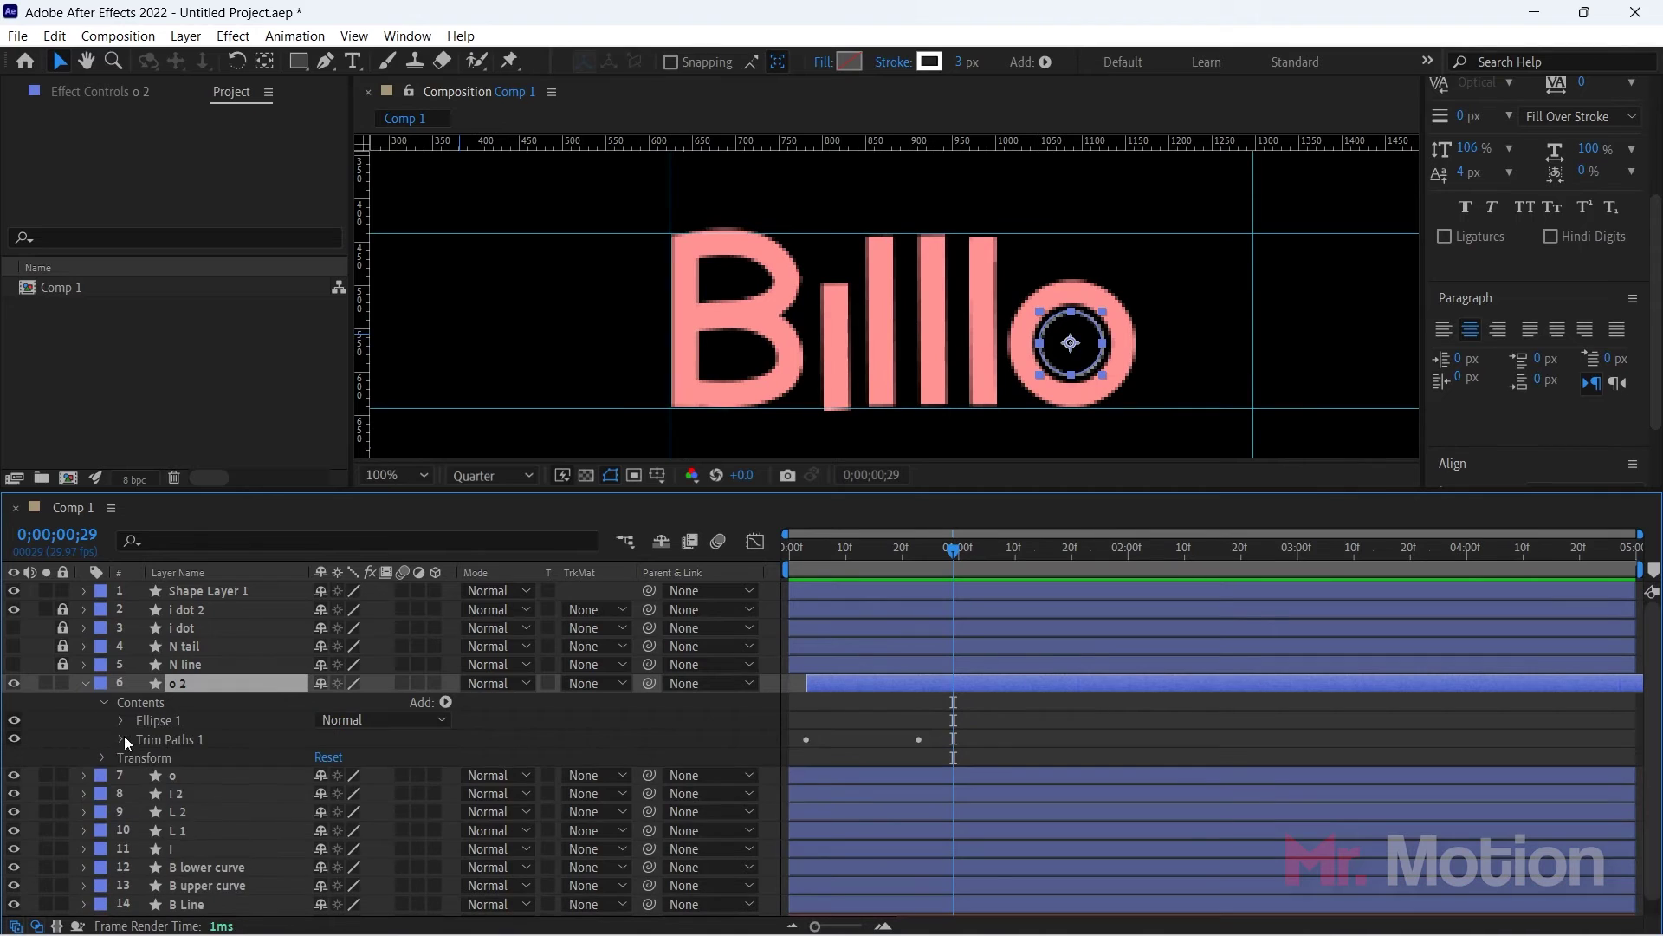
{"action": "left_click", "coordinate": [122, 739]}
{"action": "left_click_drag", "start_coordinate": [953, 551], "coordinate": [808, 553]}
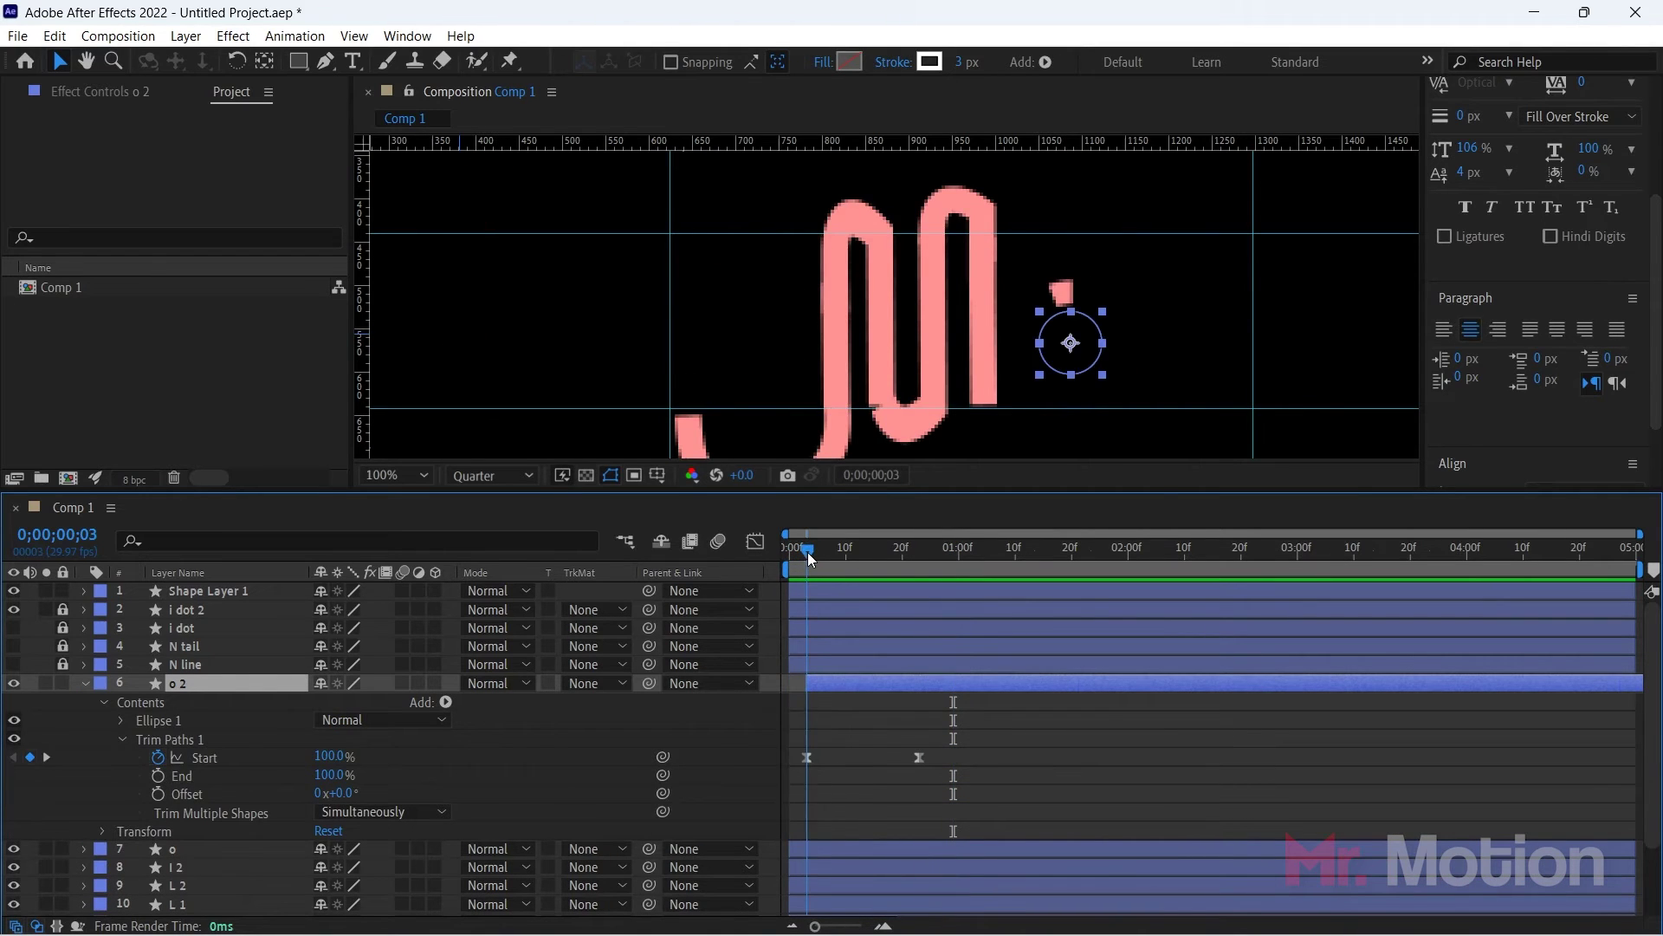
{"action": "left_click", "coordinate": [159, 775]}
{"action": "left_click_drag", "start_coordinate": [334, 779], "coordinate": [214, 774]}
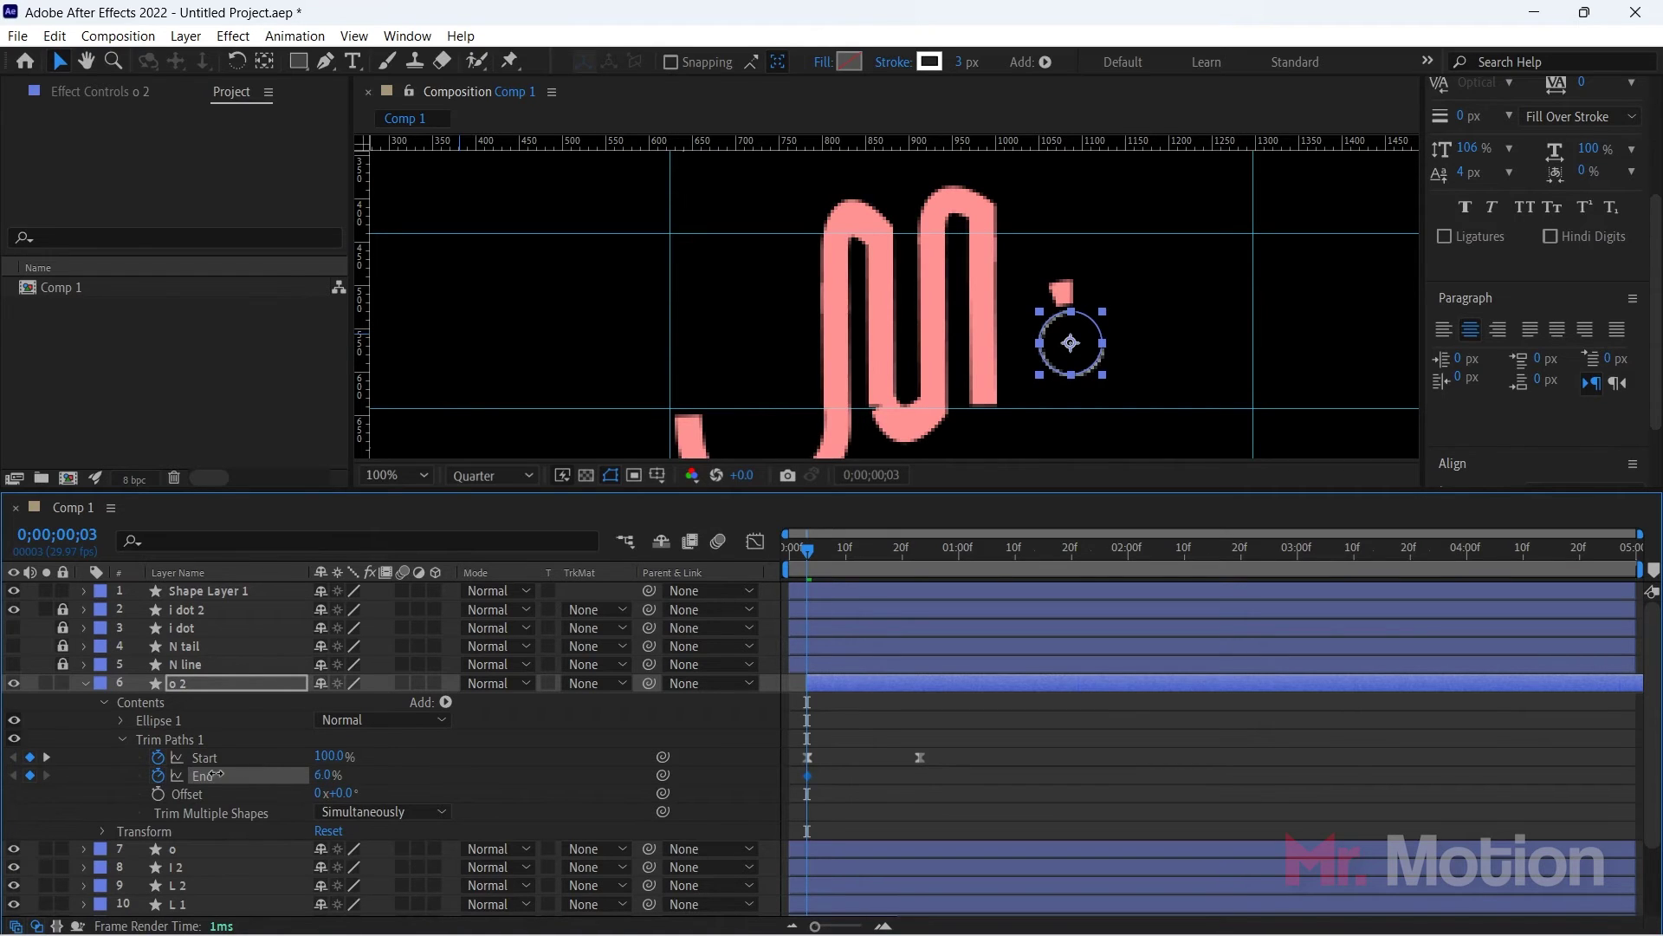
{"action": "mouse_move", "coordinate": [808, 551]}
{"action": "left_mouse_down"}
{"action": "mouse_move", "coordinate": [917, 553]}
{"action": "mouse_move", "coordinate": [782, 572]}
{"action": "mouse_move", "coordinate": [811, 569]}
{"action": "left_mouse_up"}
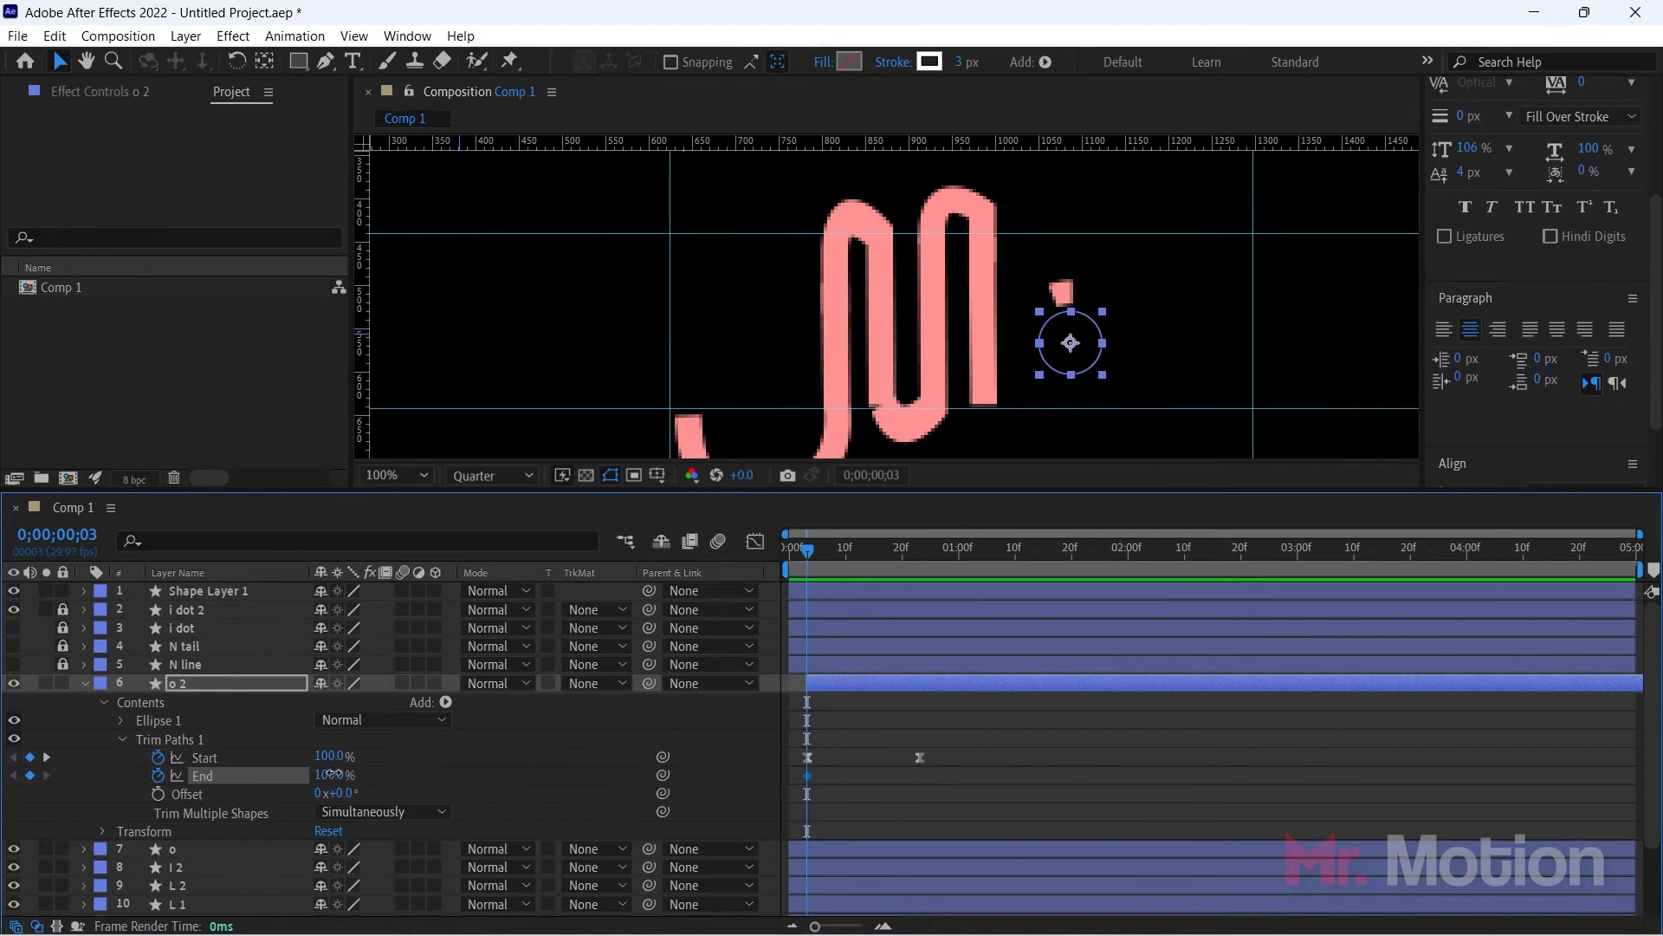
{"action": "left_click_drag", "start_coordinate": [331, 773], "coordinate": [26, 756]}
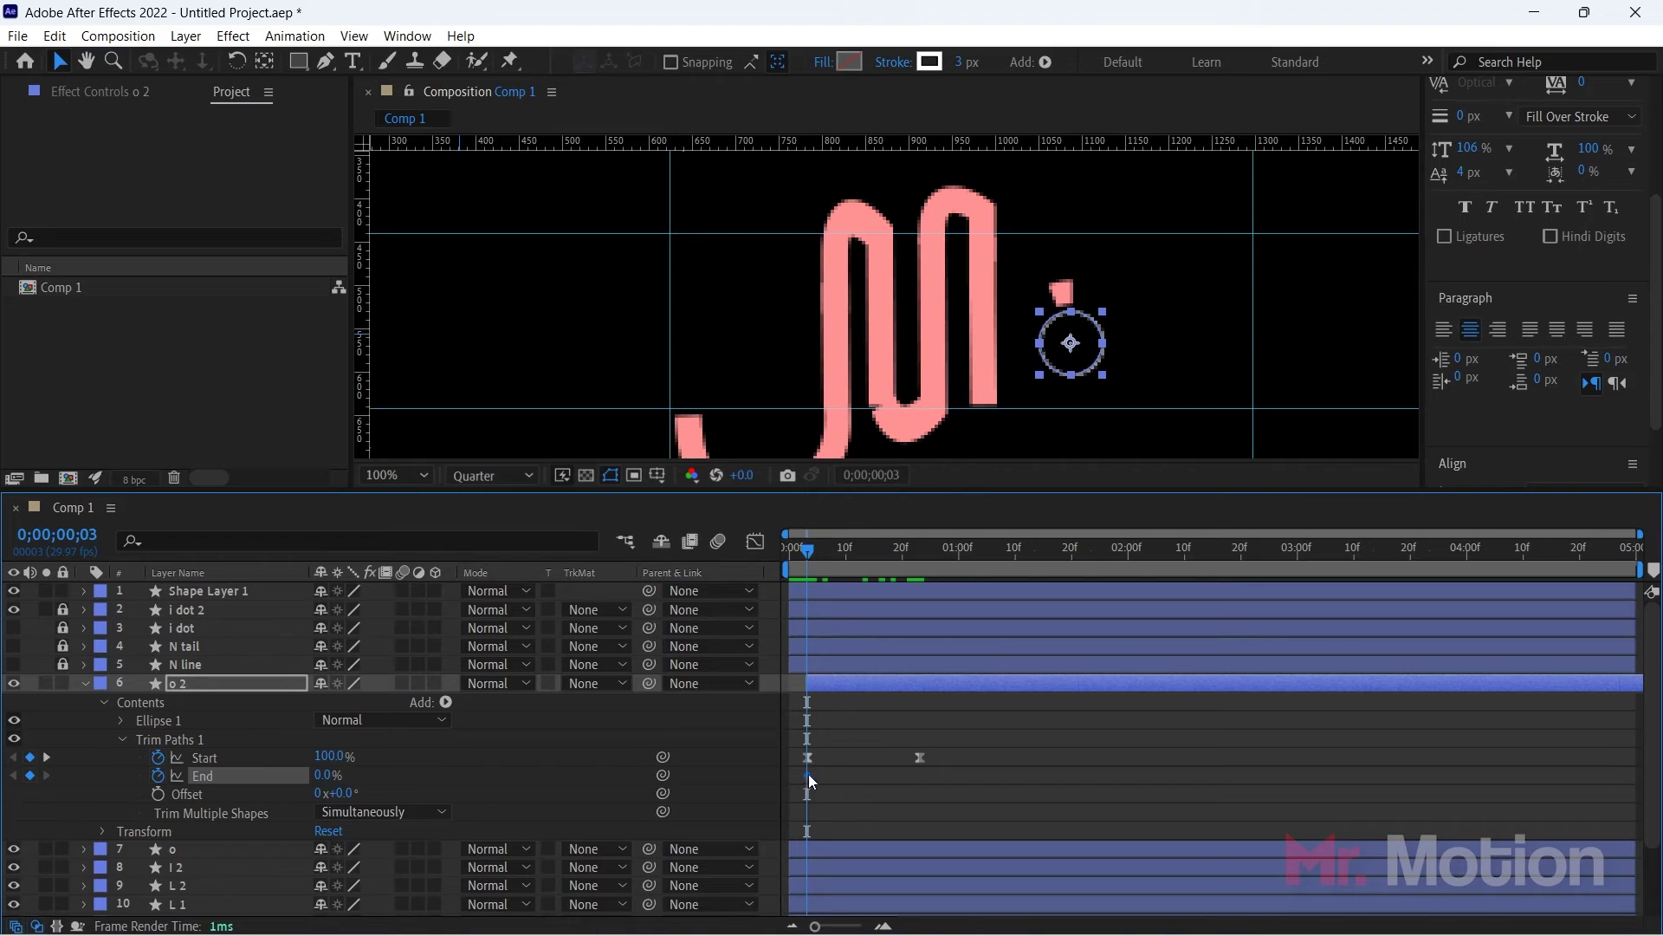
{"action": "left_click_drag", "start_coordinate": [808, 774], "coordinate": [756, 770]}
Step: Keyframe o 2's Trim Paths End at 100% at 0;00;00;03 and 2% at 0;00;00;23, ease both keyframes, and preview
{"action": "left_click_drag", "start_coordinate": [328, 773], "coordinate": [691, 784]}
{"action": "left_click_drag", "start_coordinate": [808, 551], "coordinate": [920, 555]}
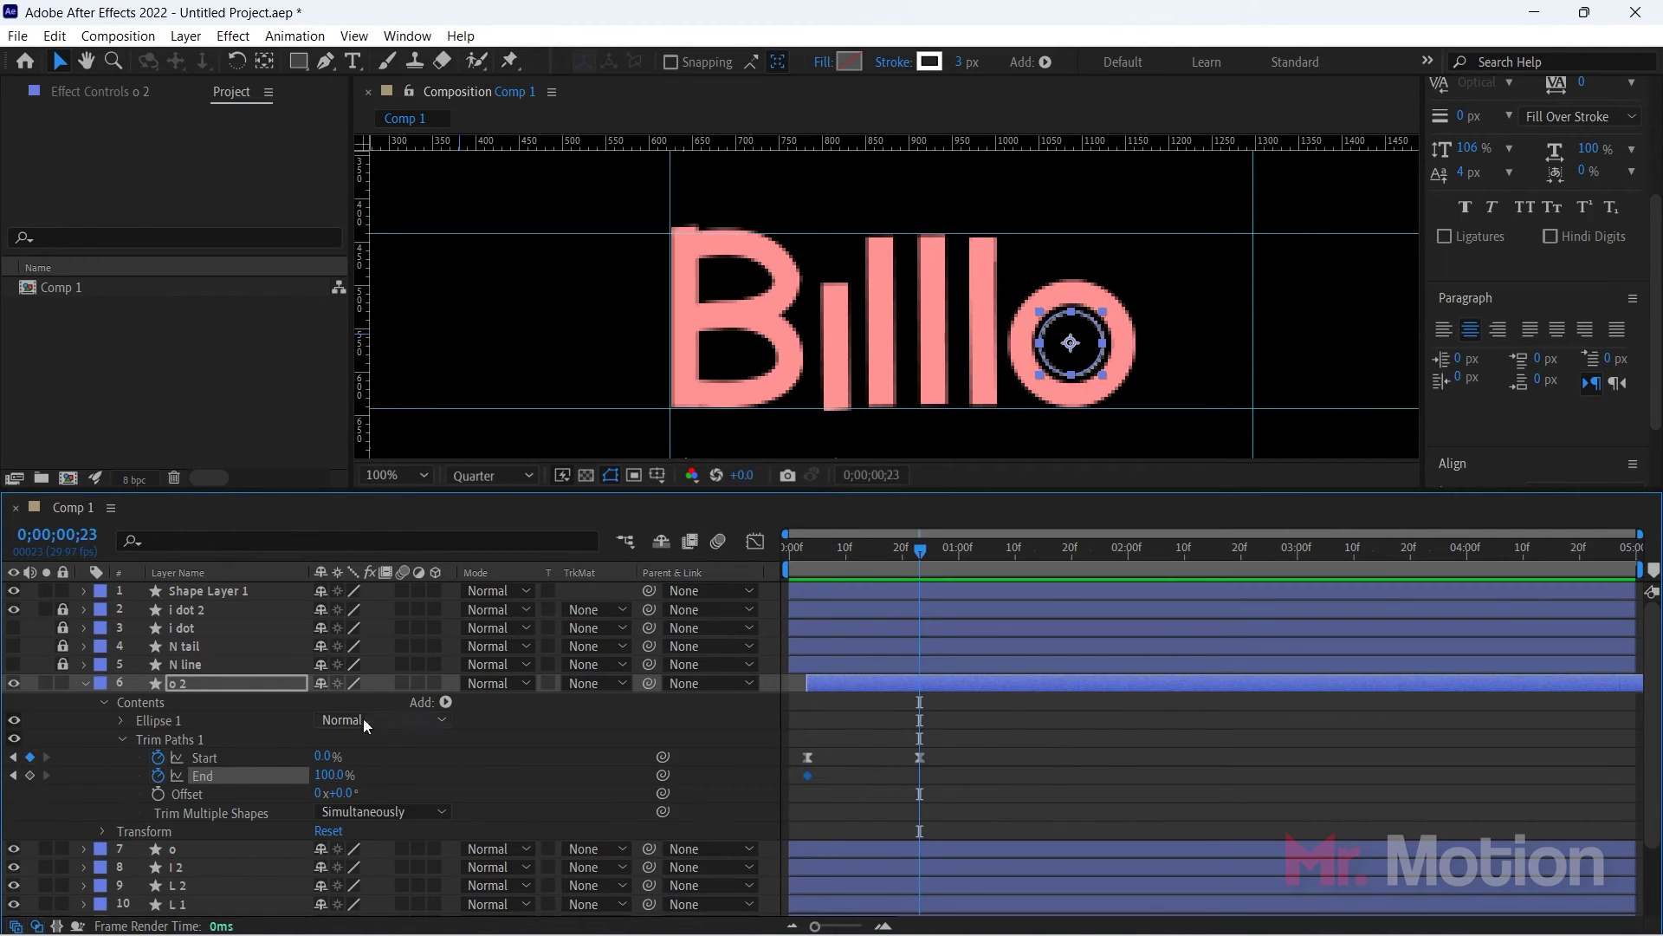
{"action": "left_click_drag", "start_coordinate": [332, 774], "coordinate": [208, 774]}
{"action": "left_click_drag", "start_coordinate": [939, 771], "coordinate": [782, 792]}
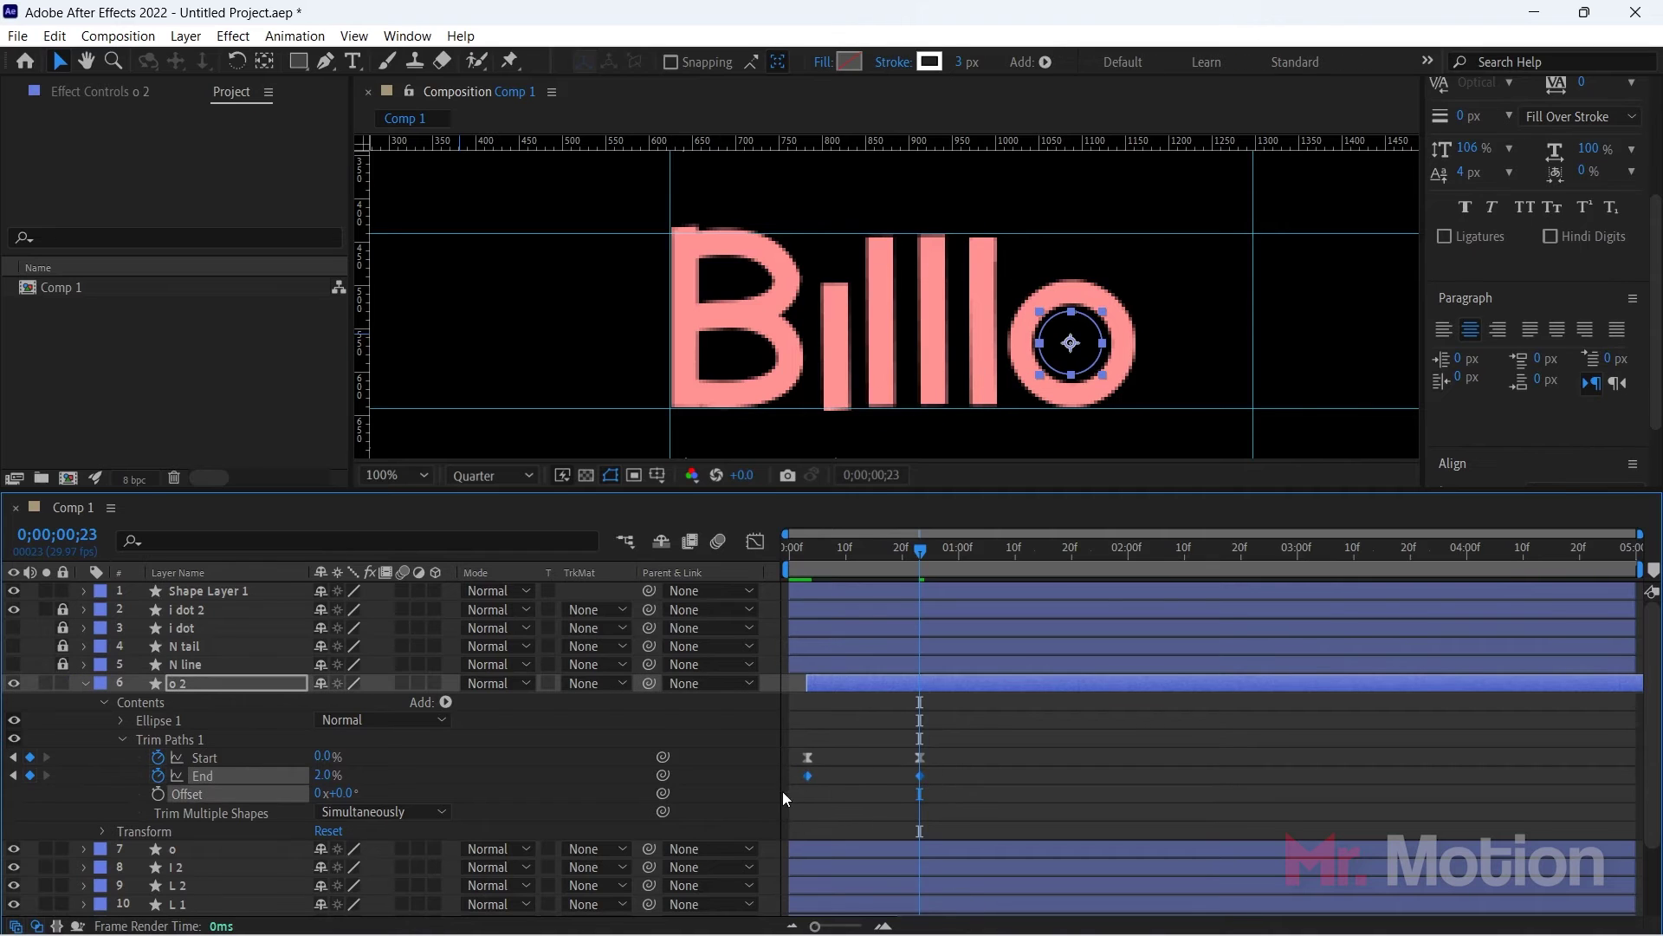
{"action": "left_click_drag", "start_coordinate": [920, 552], "coordinate": [785, 563]}
{"action": "key", "text": "space"}
{"action": "key", "text": "space"}
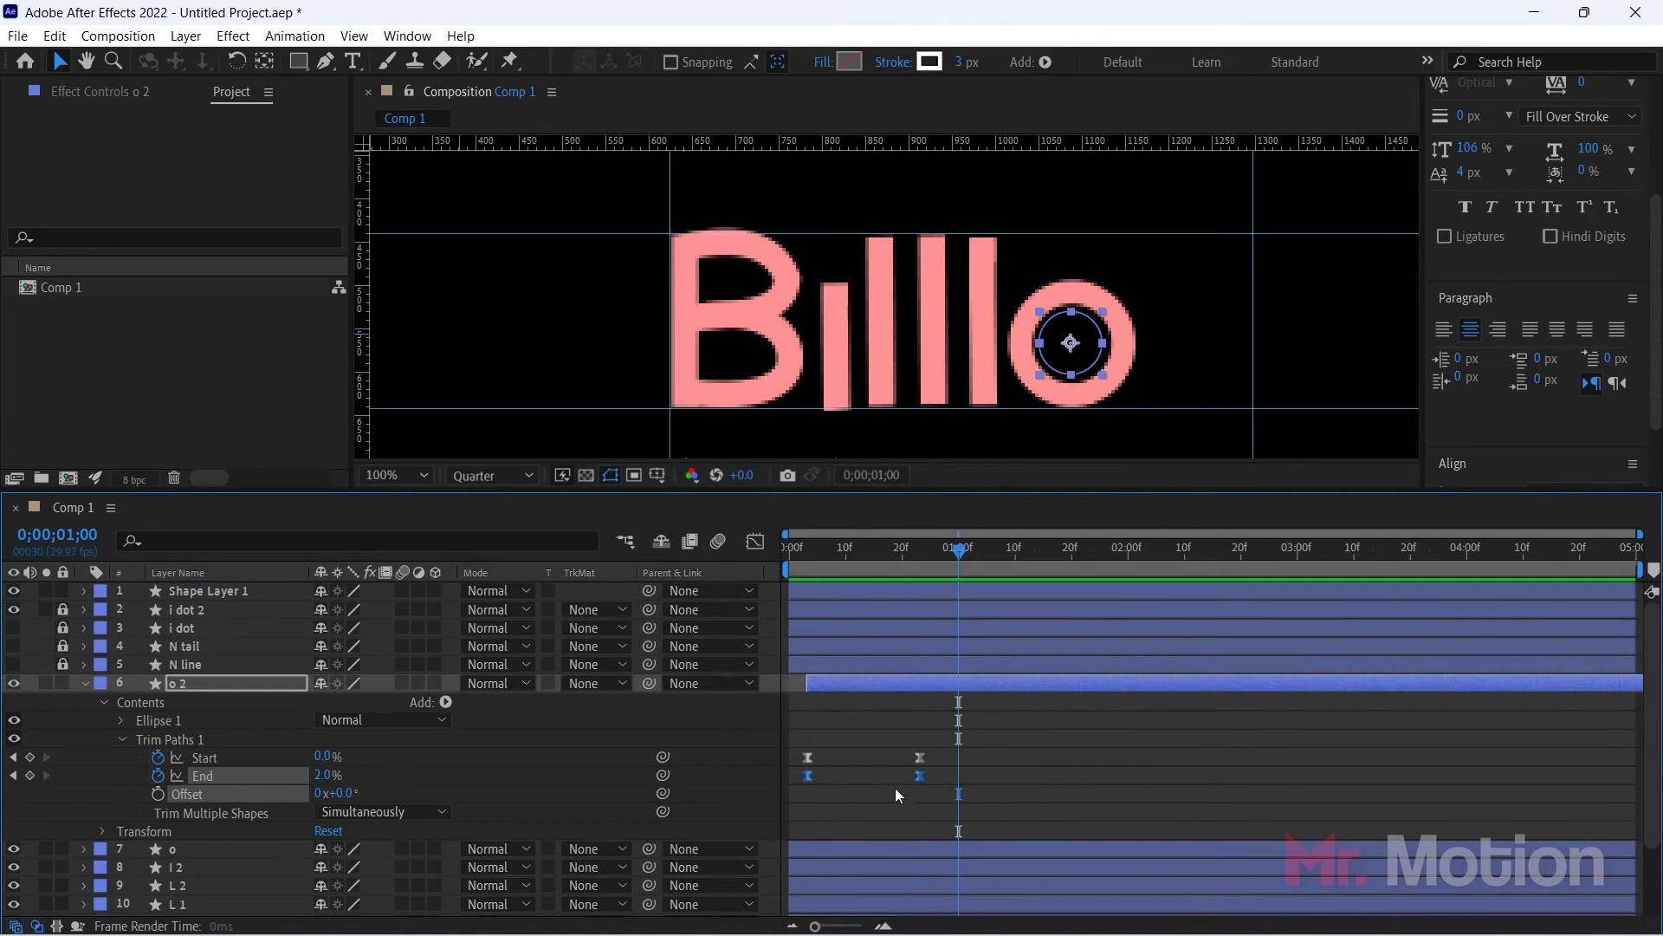
Step: Delay both of o 2's End keyframes by about 6 frames relative to its Start keyframes and preview the result
{"action": "left_click_drag", "start_coordinate": [937, 773], "coordinate": [793, 785]}
{"action": "left_click_drag", "start_coordinate": [809, 776], "coordinate": [845, 777]}
{"action": "key", "text": "Home"}
{"action": "key", "text": "space"}
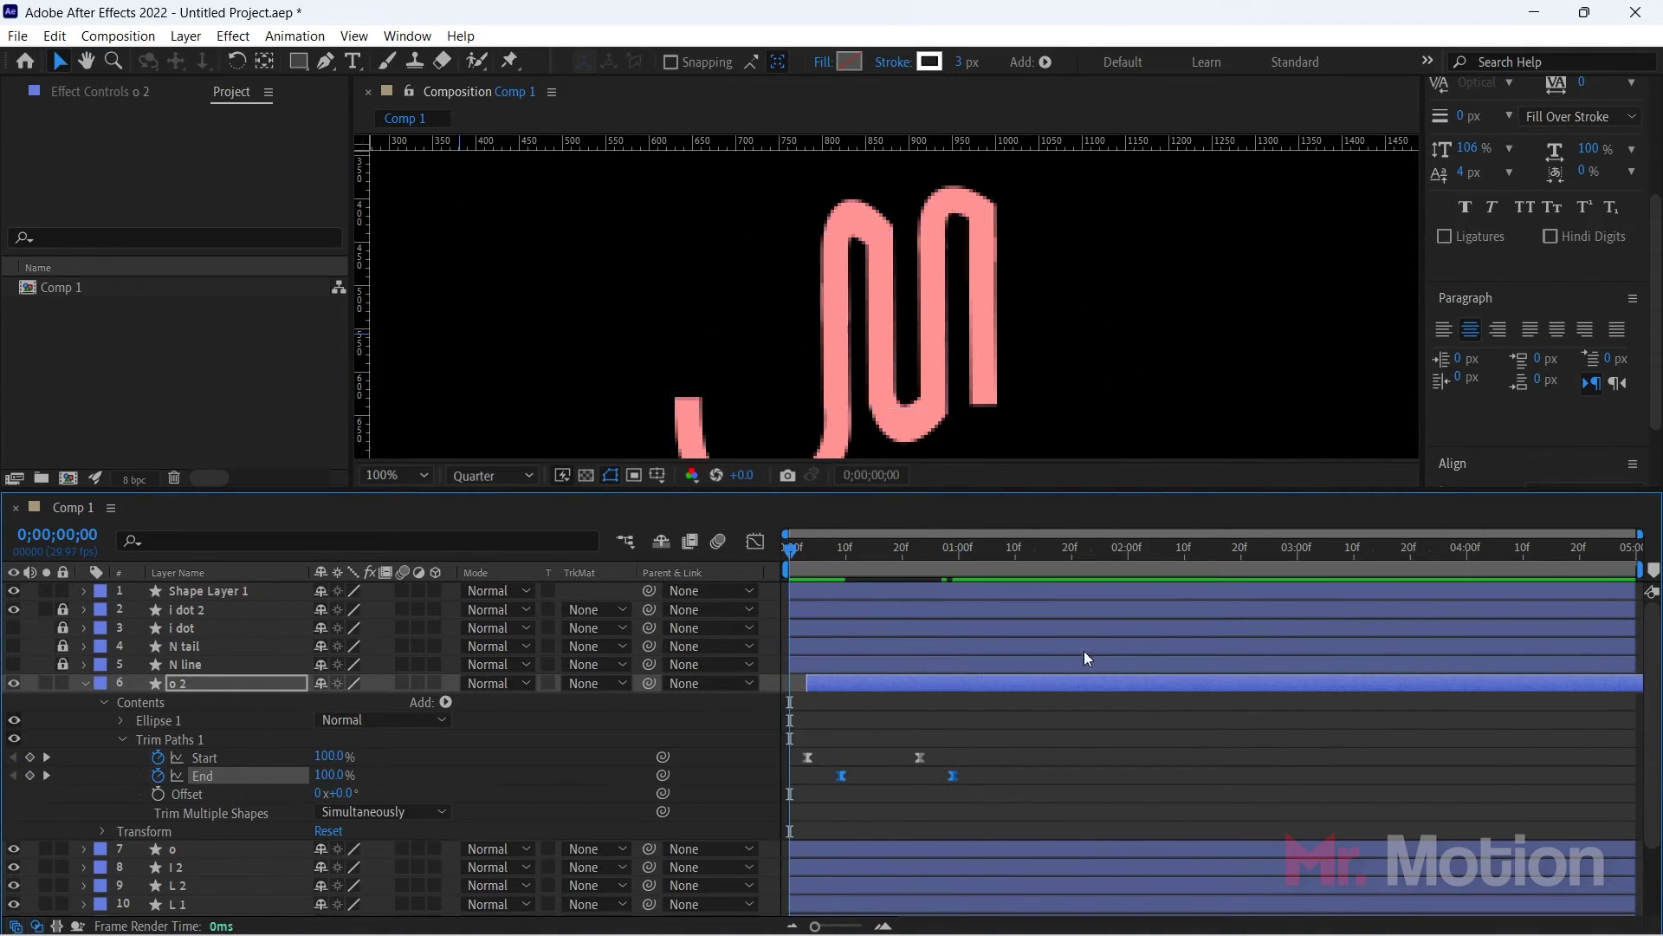
{"action": "key", "text": "space"}
Step: Set o 2's last End keyframe to 0%, replay the animation, and collapse the Trim Paths
{"action": "left_click_drag", "start_coordinate": [1152, 544], "coordinate": [953, 585]}
{"action": "key", "text": "Home"}
{"action": "key", "text": "space"}
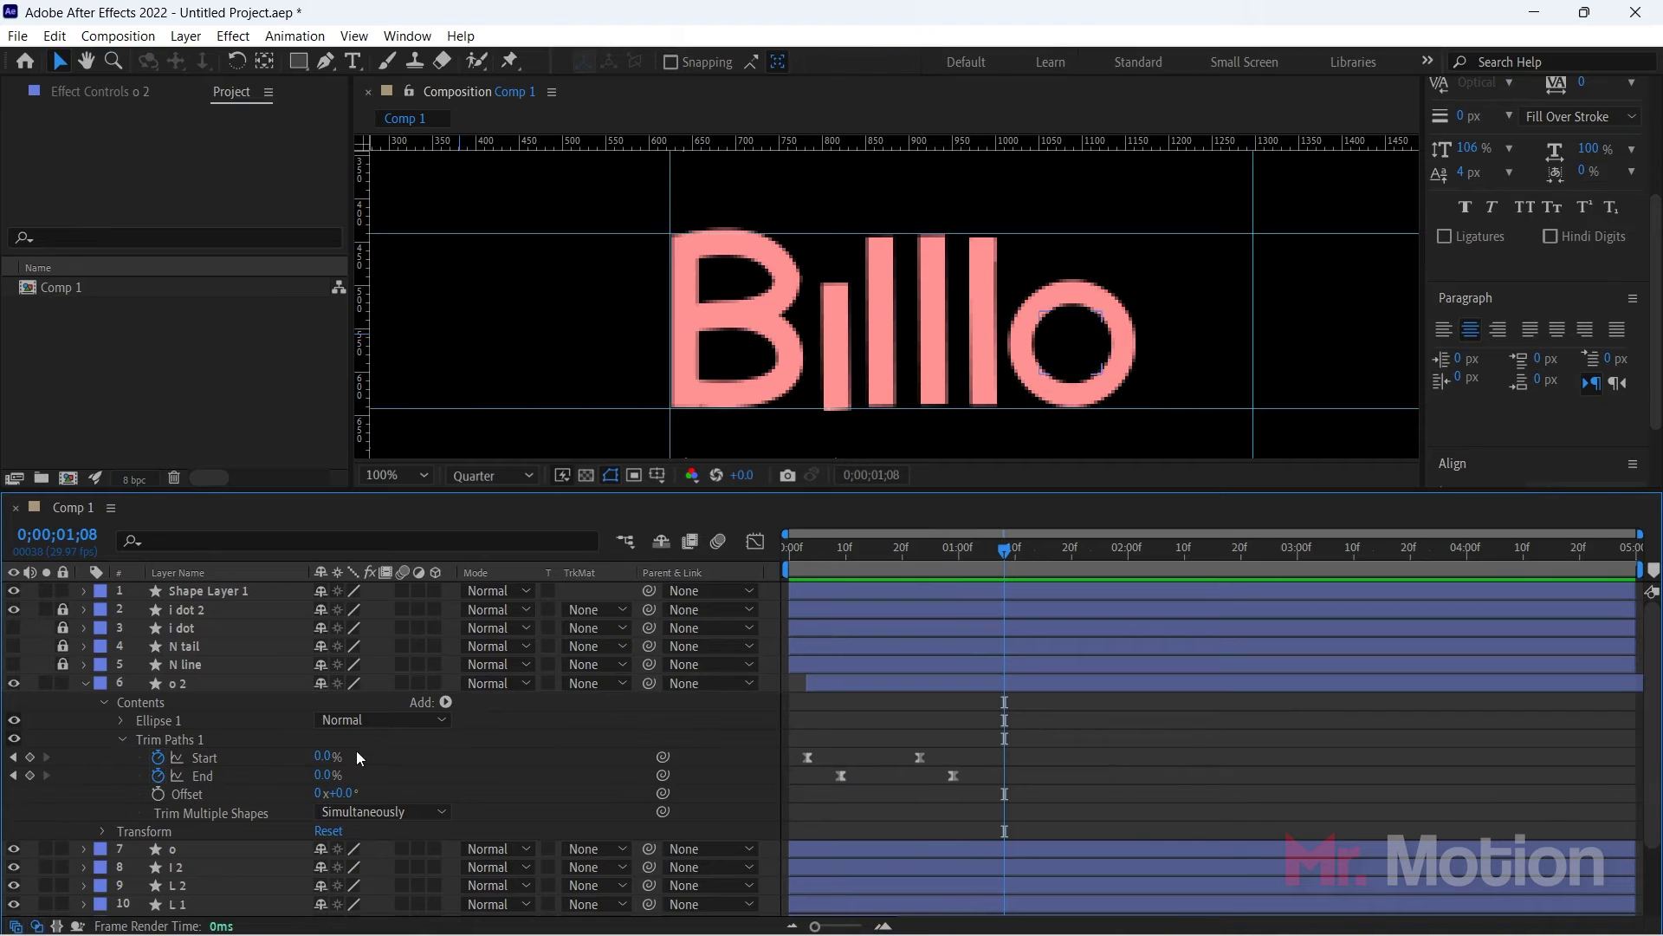
{"action": "left_click", "coordinate": [121, 738]}
{"action": "left_click", "coordinate": [105, 703]}
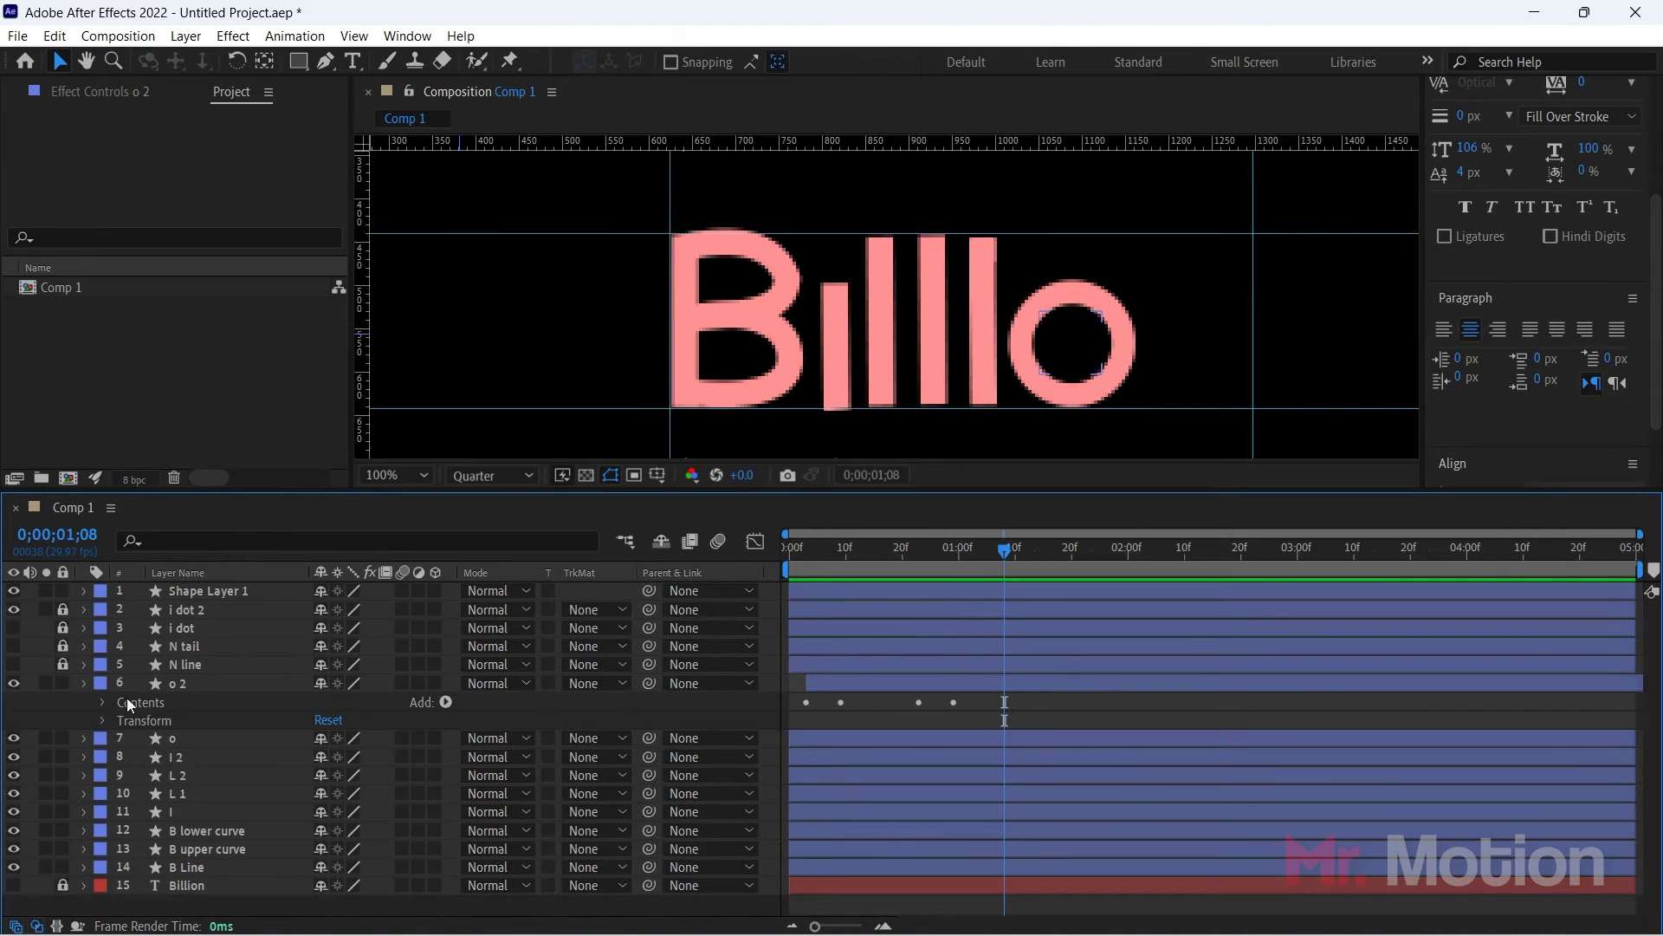
Step: Duplicate the o 2 layer and scale the copy to 123% so it circles outside the o
{"action": "left_click", "coordinate": [85, 683]}
{"action": "left_click", "coordinate": [230, 684]}
{"action": "key", "text": "ctrl+d"}
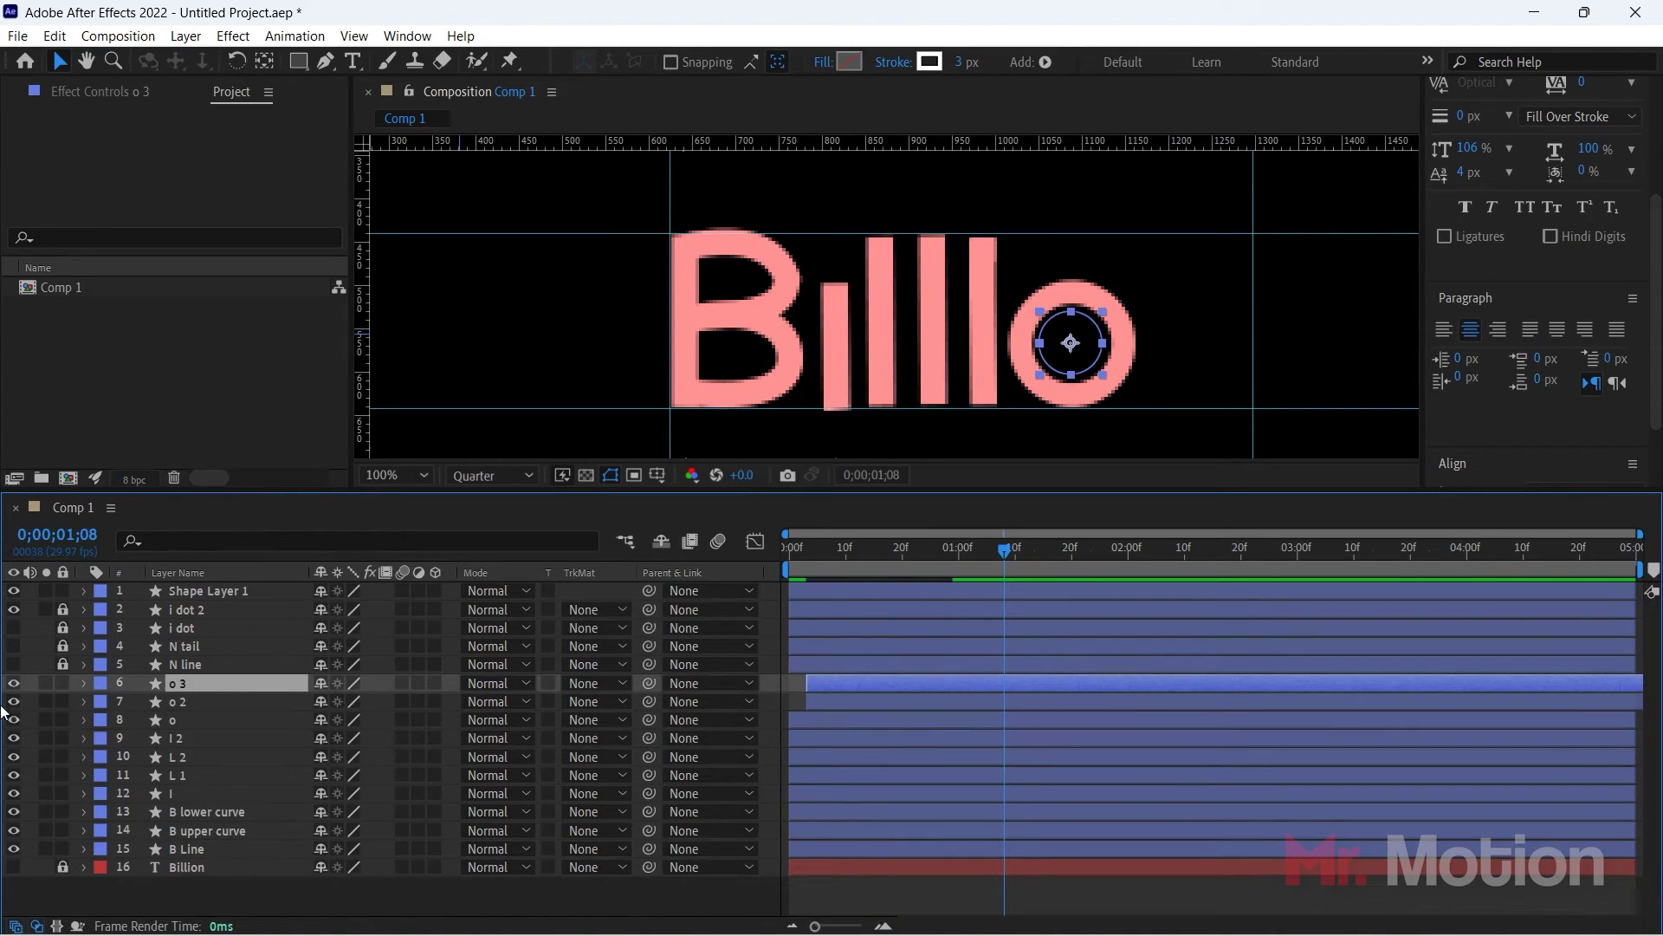
{"action": "key", "text": "s"}
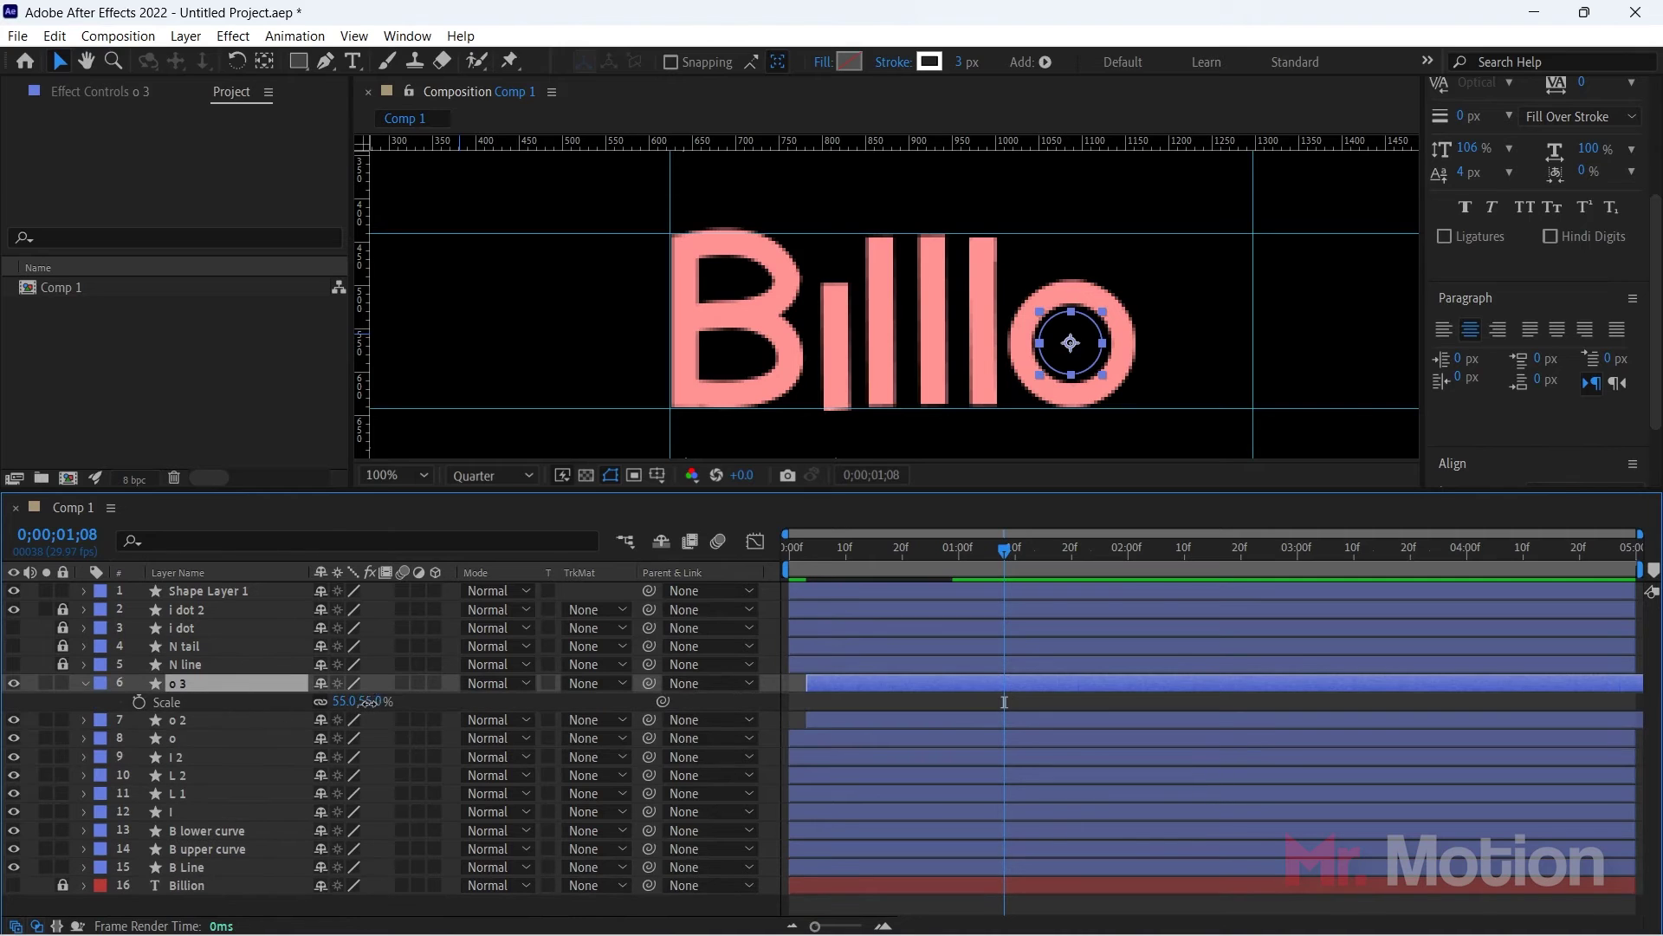
{"action": "left_click_drag", "start_coordinate": [369, 702], "coordinate": [443, 702]}
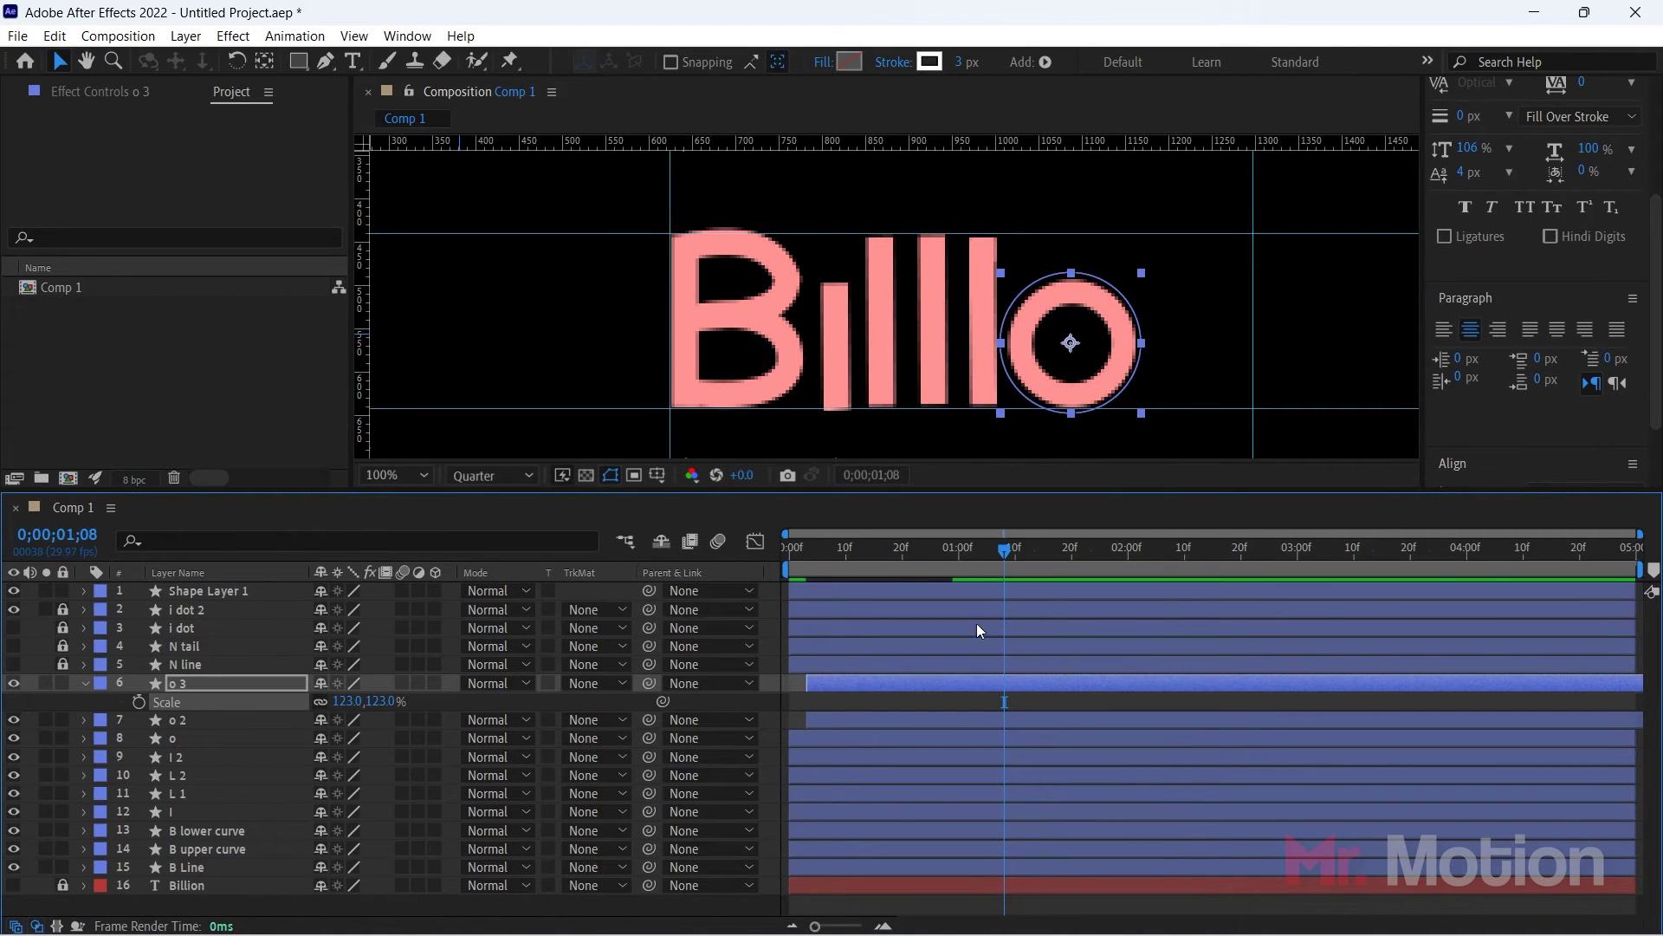
Step: Shift the o 3 layer in time to start at about 0;00;00;06, previewing the animation
{"action": "left_click_drag", "start_coordinate": [840, 684], "coordinate": [851, 685]}
{"action": "key", "text": "space"}
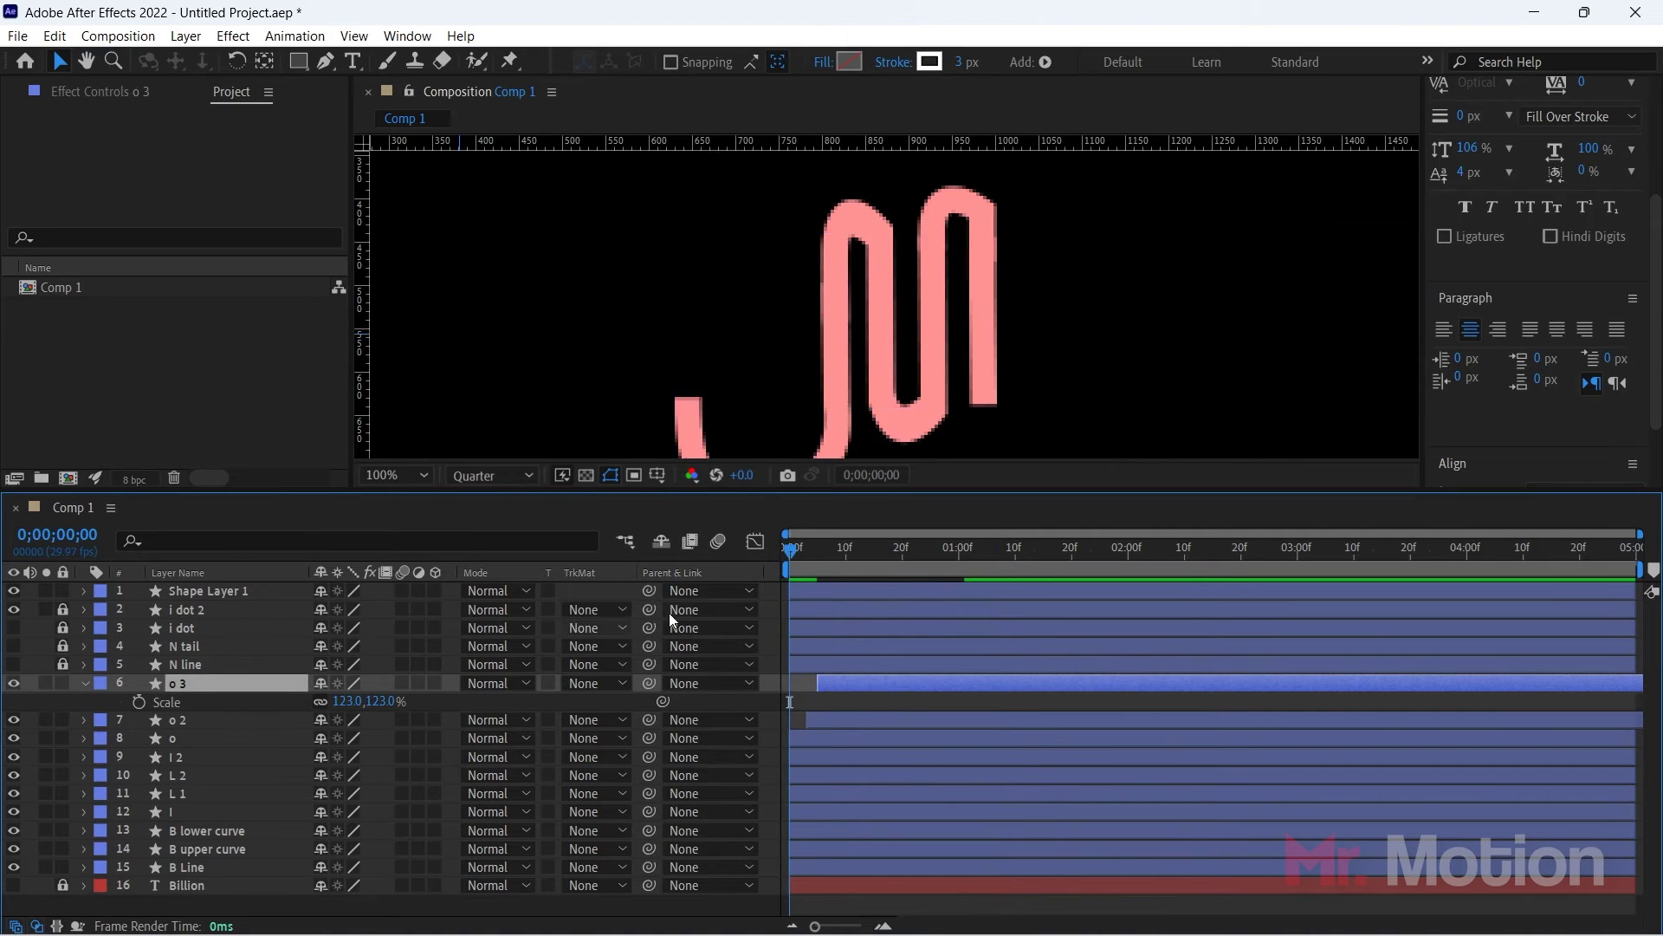
{"action": "key", "text": "space"}
{"action": "left_click_drag", "start_coordinate": [810, 676], "coordinate": [828, 681]}
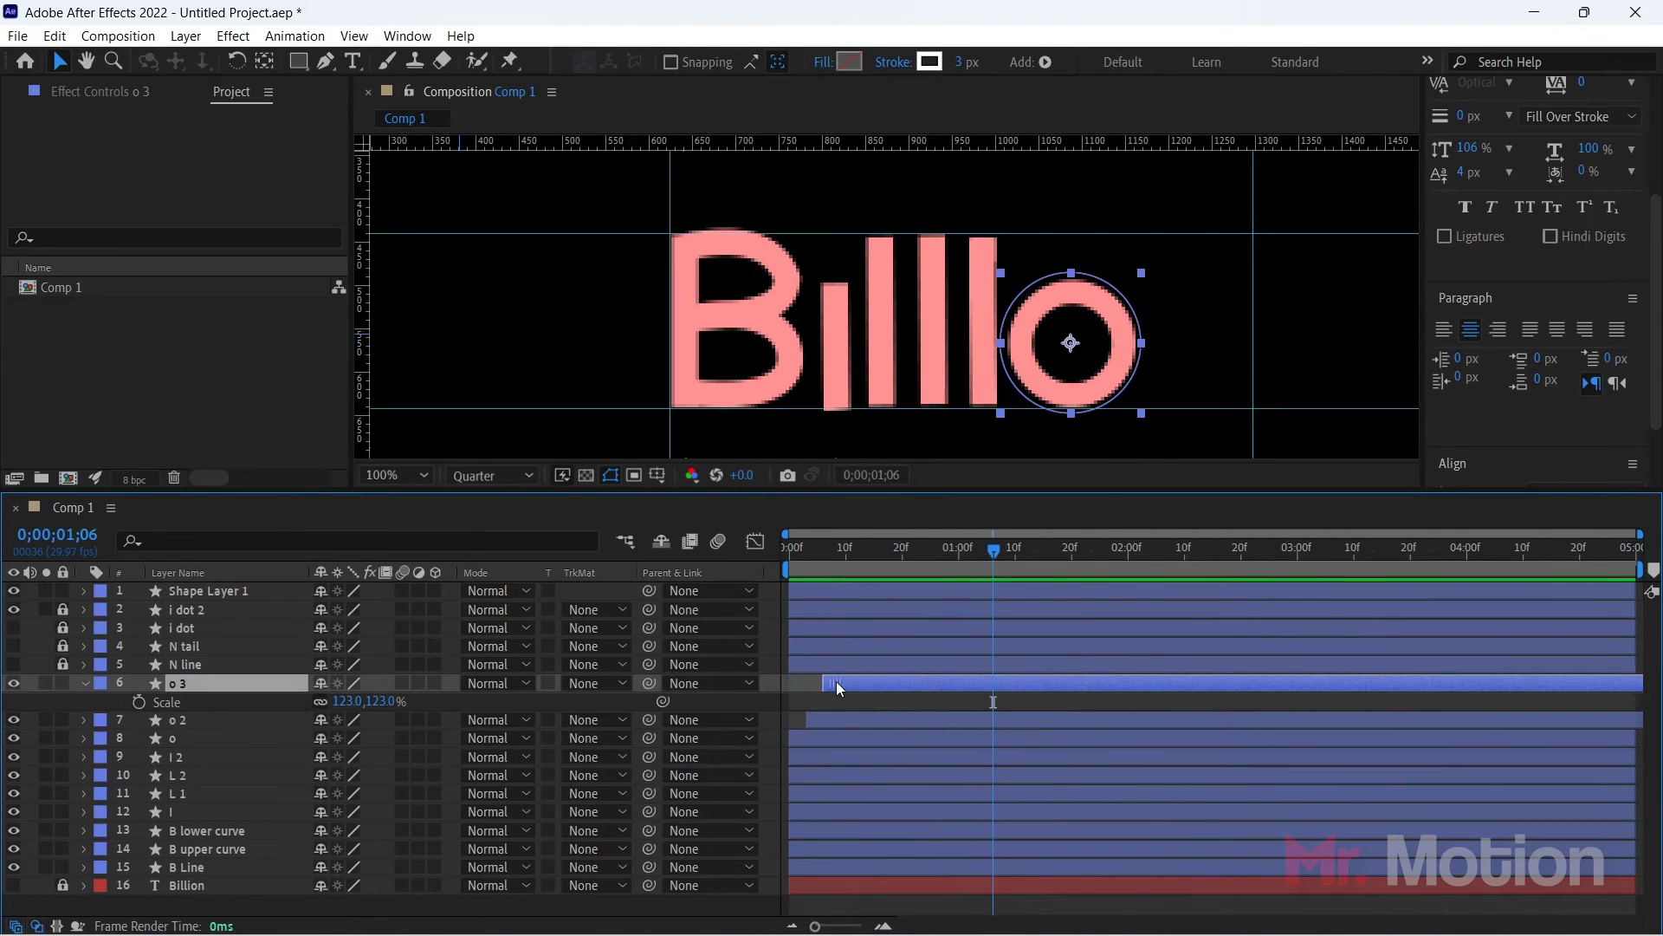
Step: Preview the animation from the start, and change the o 3 layer's stroke color to orange-red FF4400
{"action": "left_click_drag", "start_coordinate": [993, 549], "coordinate": [354, 590]}
{"action": "key", "text": "space"}
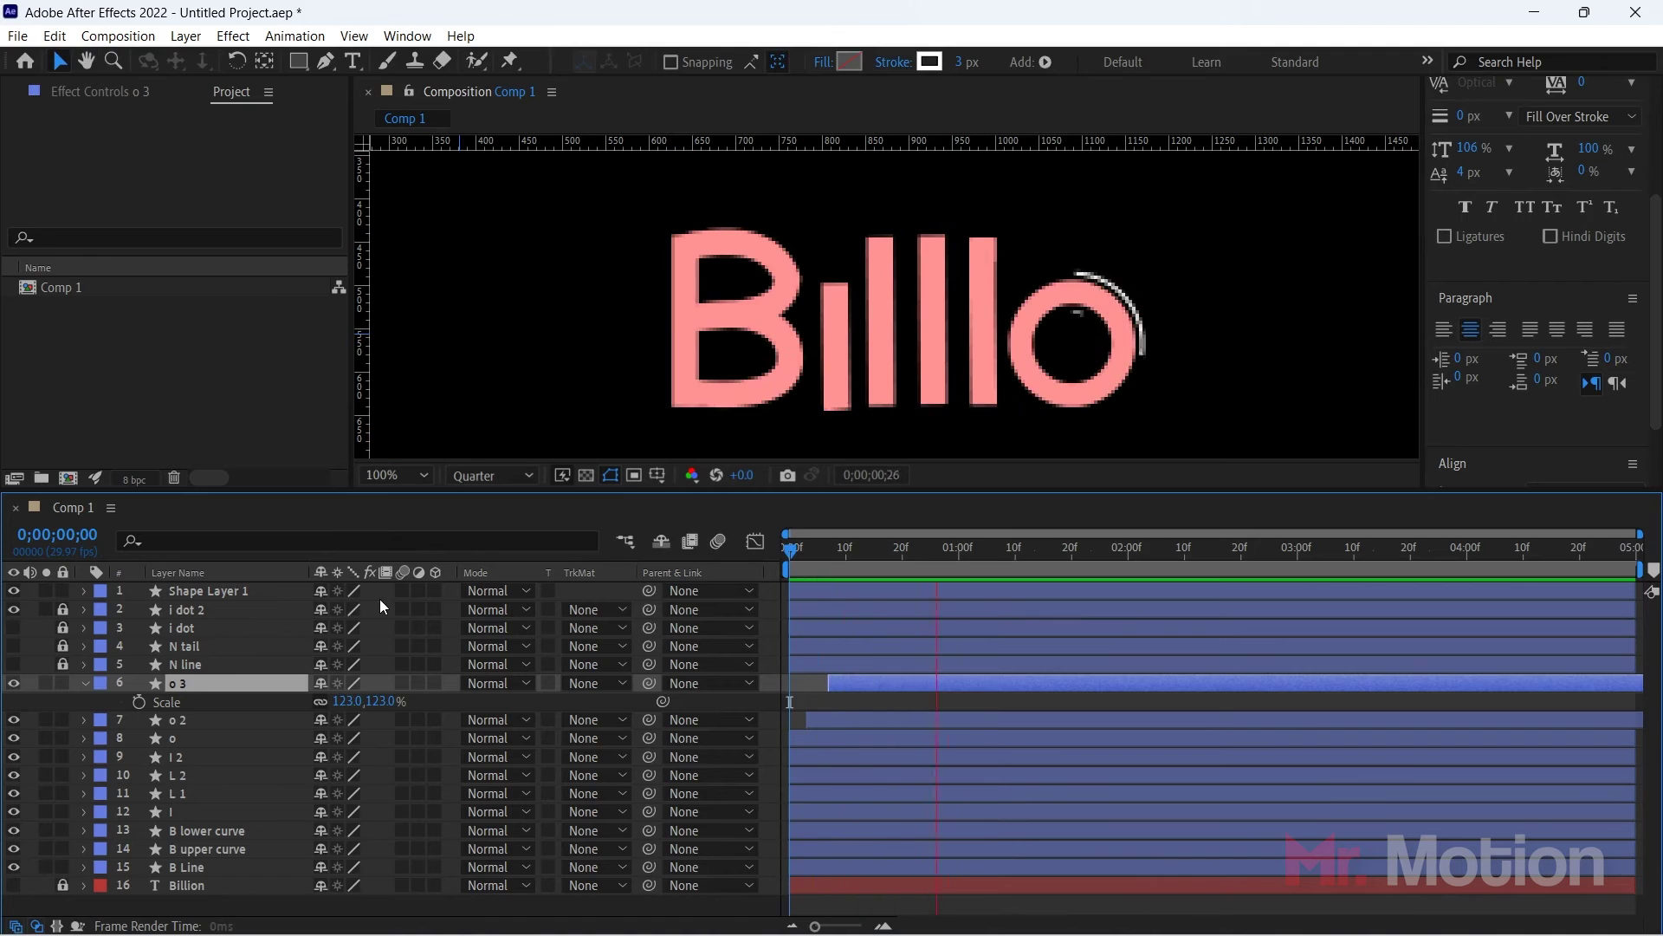
{"action": "key", "text": "space"}
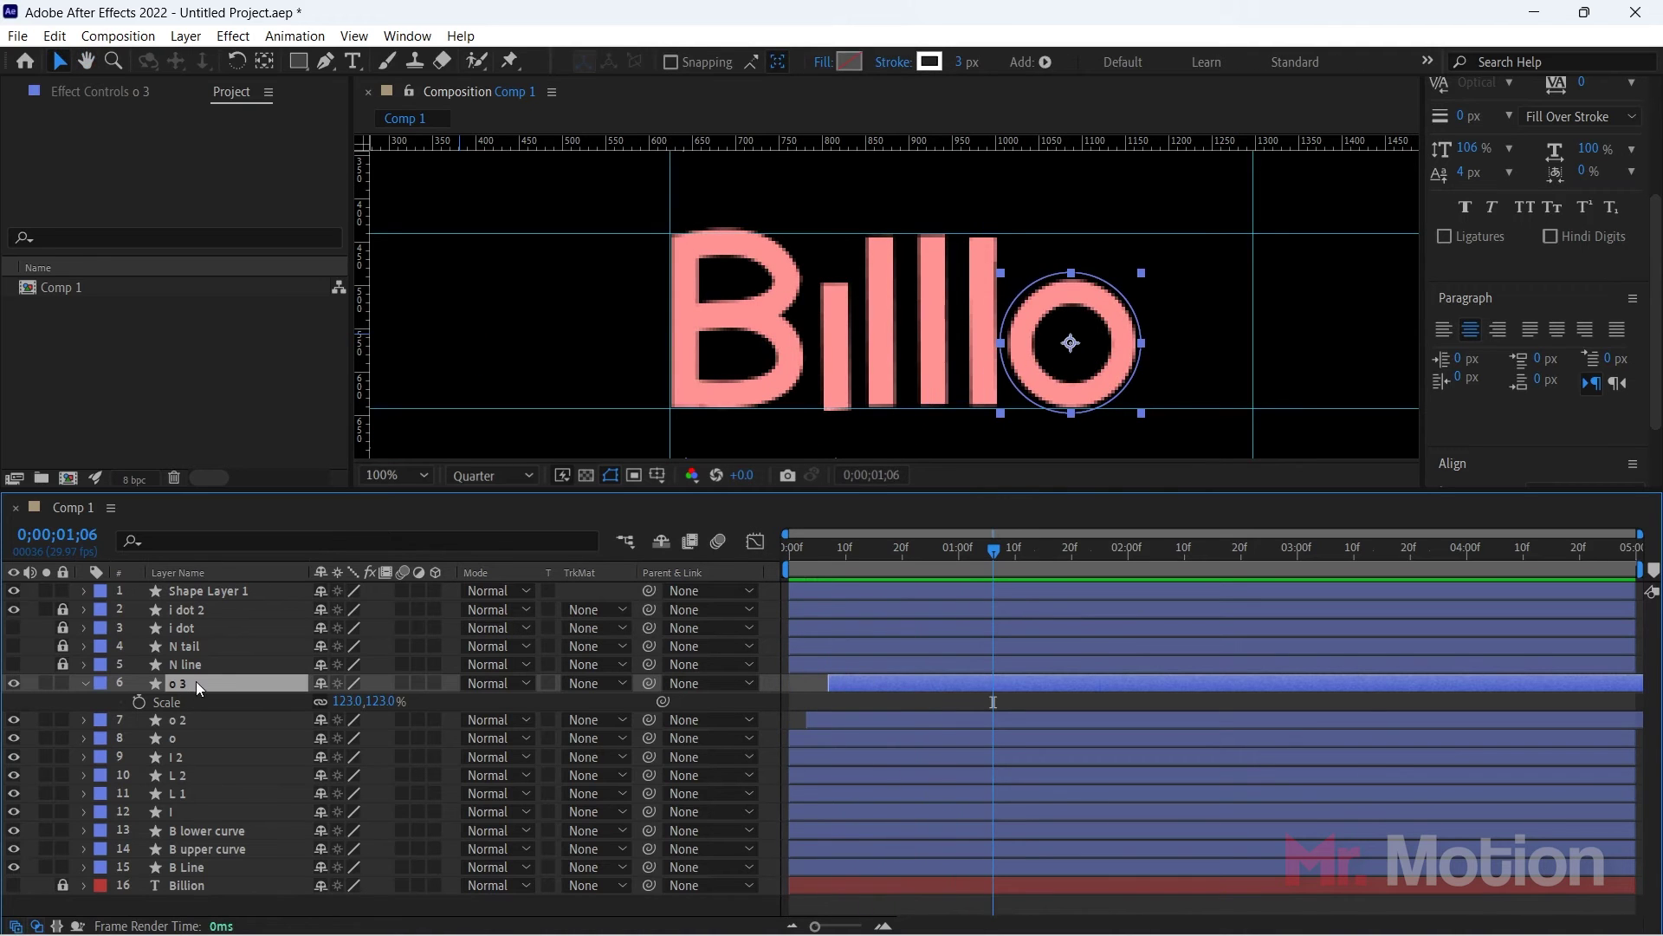
{"action": "left_click", "coordinate": [930, 62]}
{"action": "left_click_drag", "start_coordinate": [1341, 656], "coordinate": [1327, 650]}
{"action": "left_click_drag", "start_coordinate": [1337, 540], "coordinate": [1346, 659]}
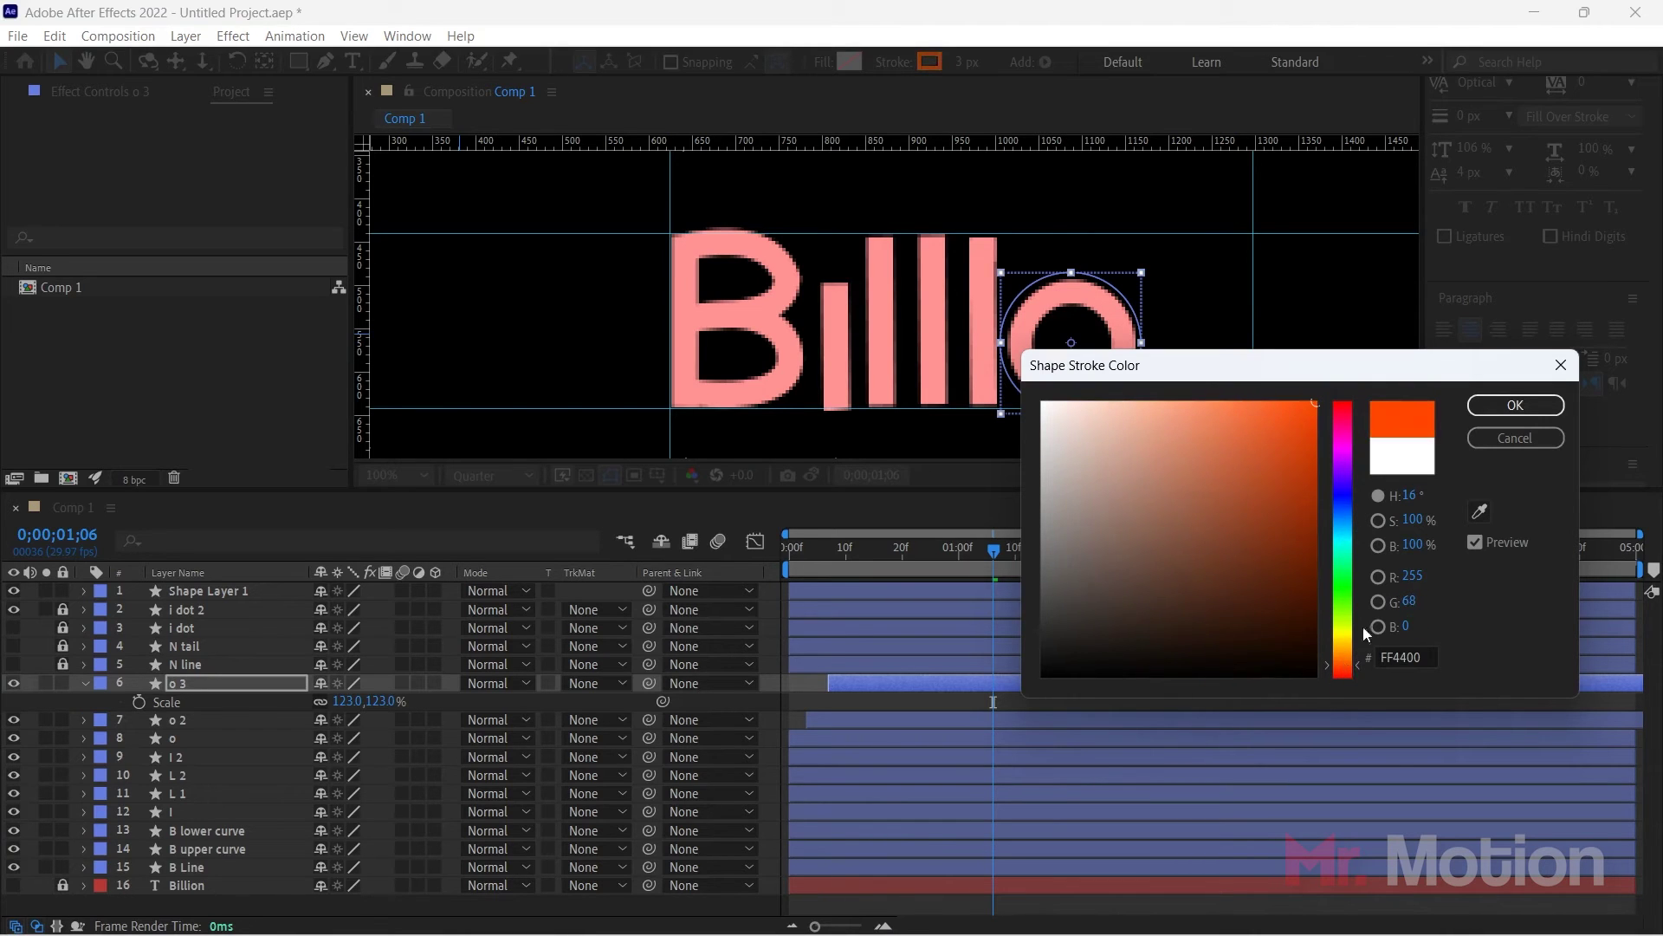
{"action": "left_click", "coordinate": [1501, 404]}
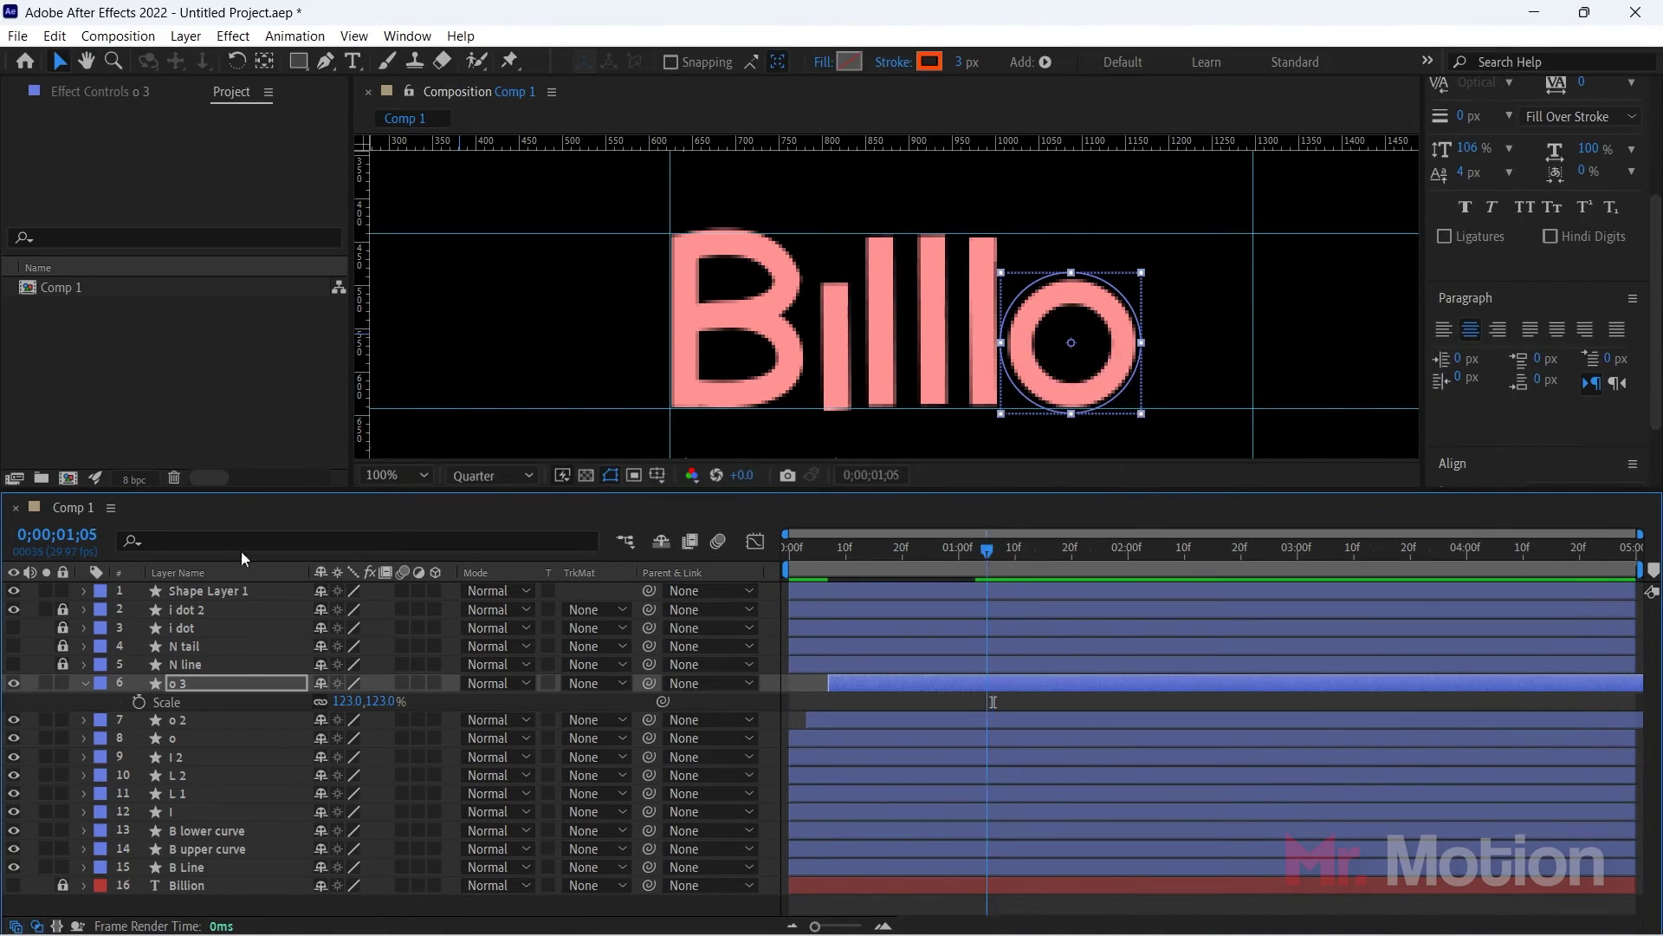
Step: Collapse the o 3 layer, deselect it, and replay the animation to check the recolored outer circle
{"action": "key", "text": "space"}
{"action": "left_click", "coordinate": [85, 685]}
{"action": "left_click", "coordinate": [286, 903]}
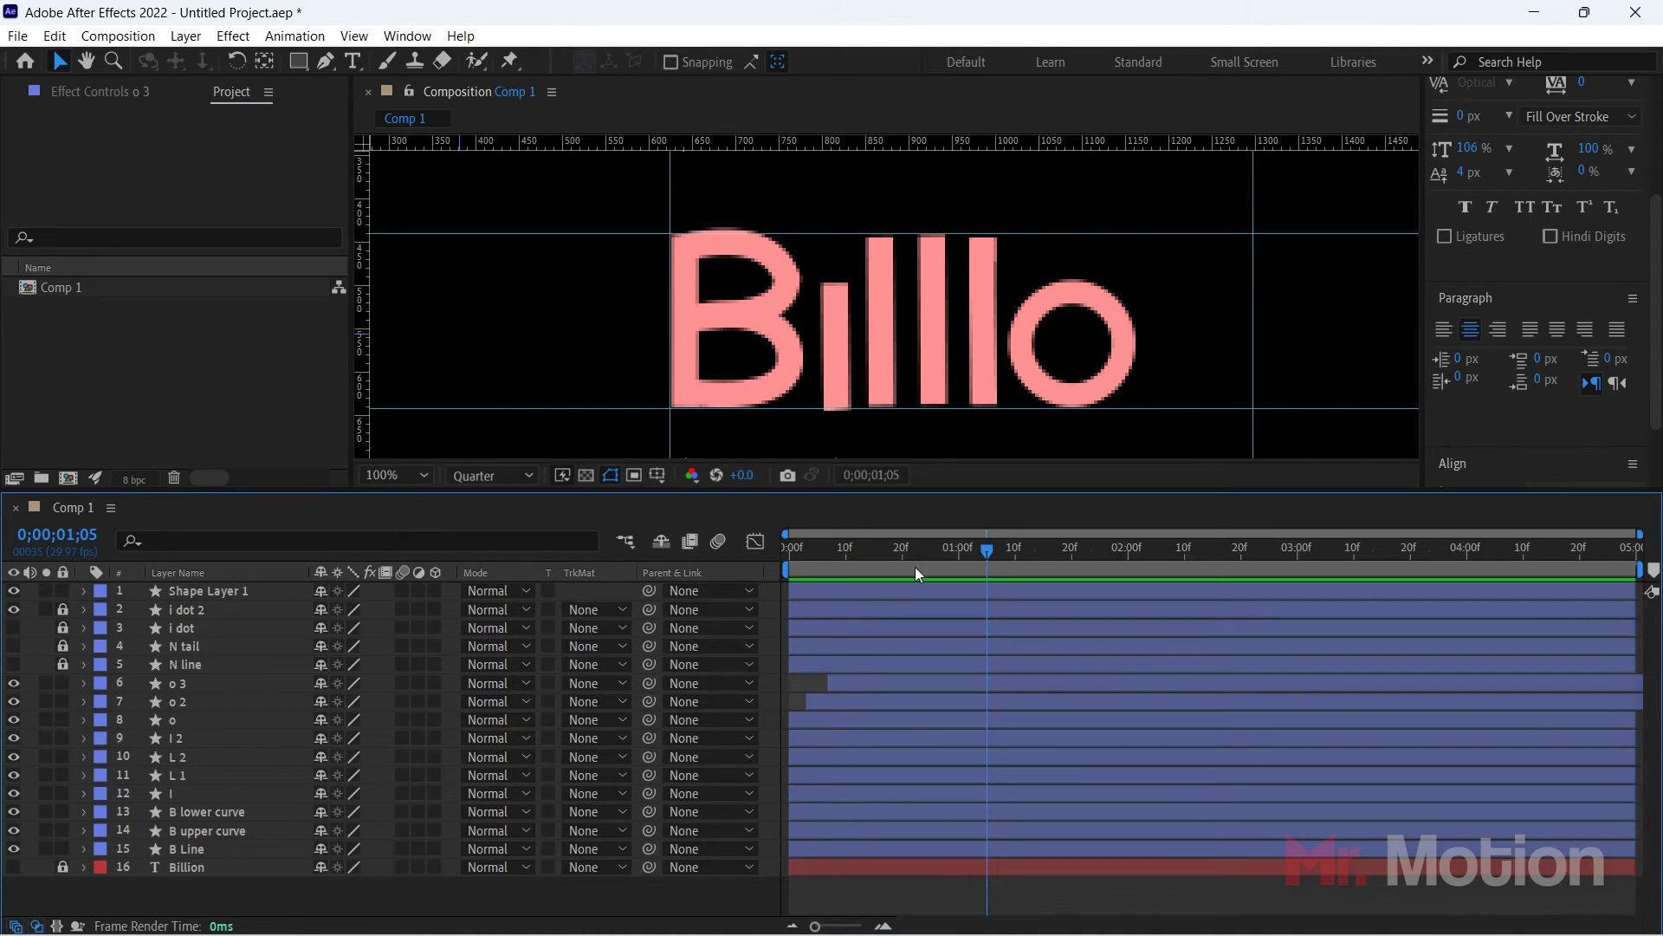
{"action": "key", "text": "Home"}
{"action": "key", "text": "space"}
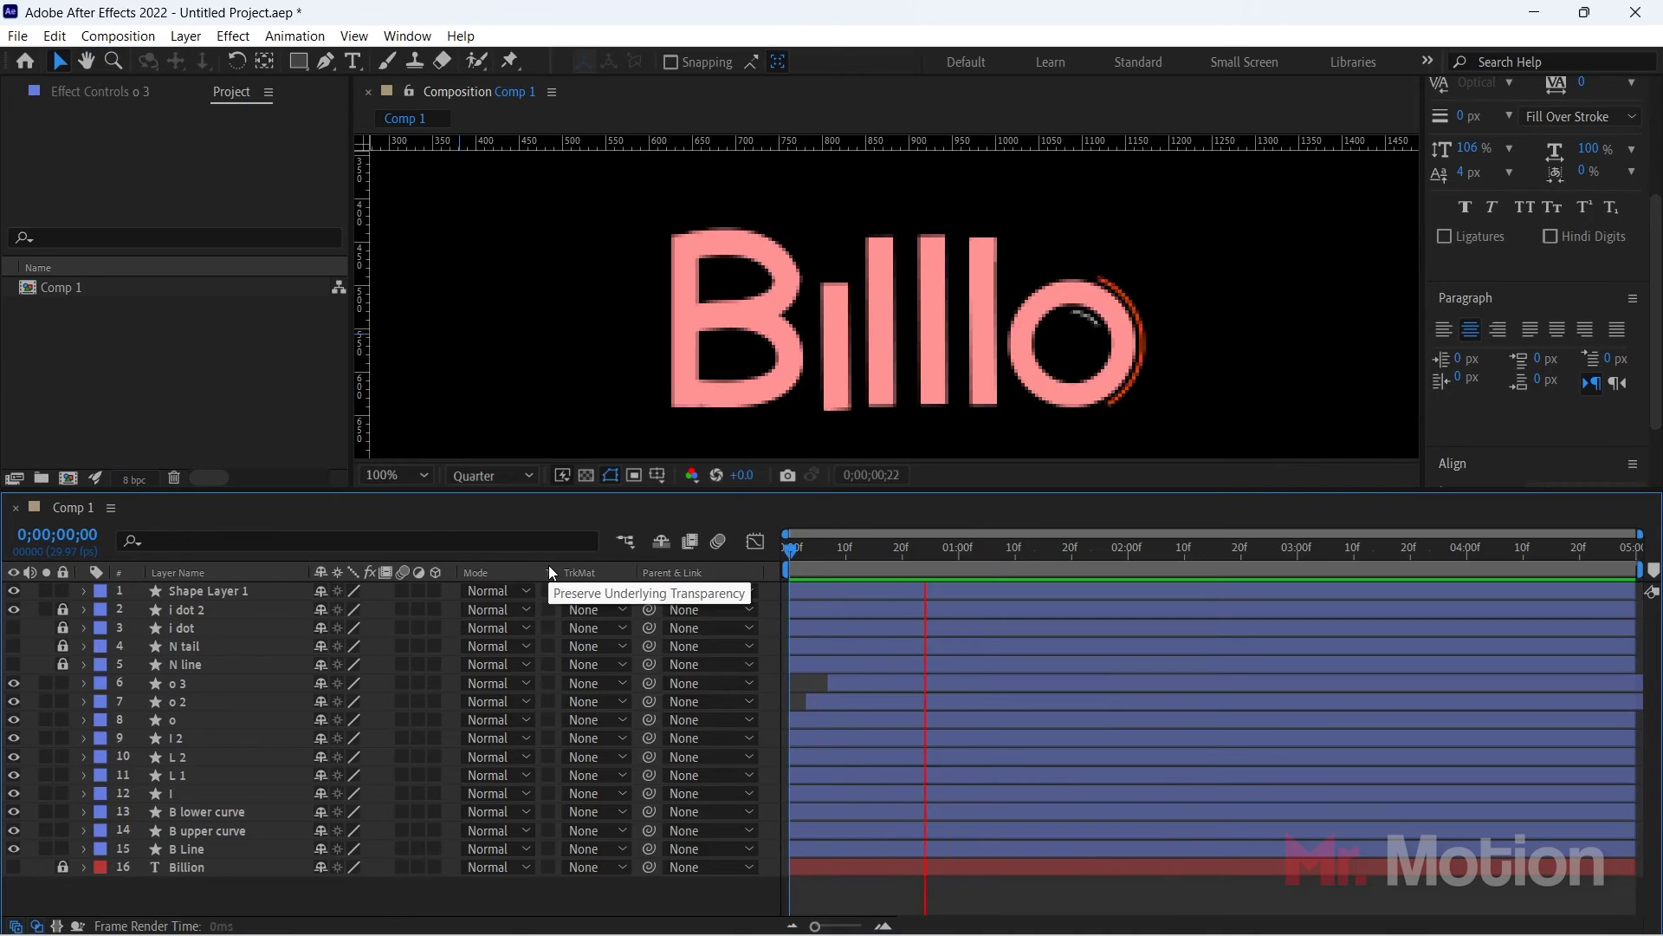
{"action": "key", "text": "space"}
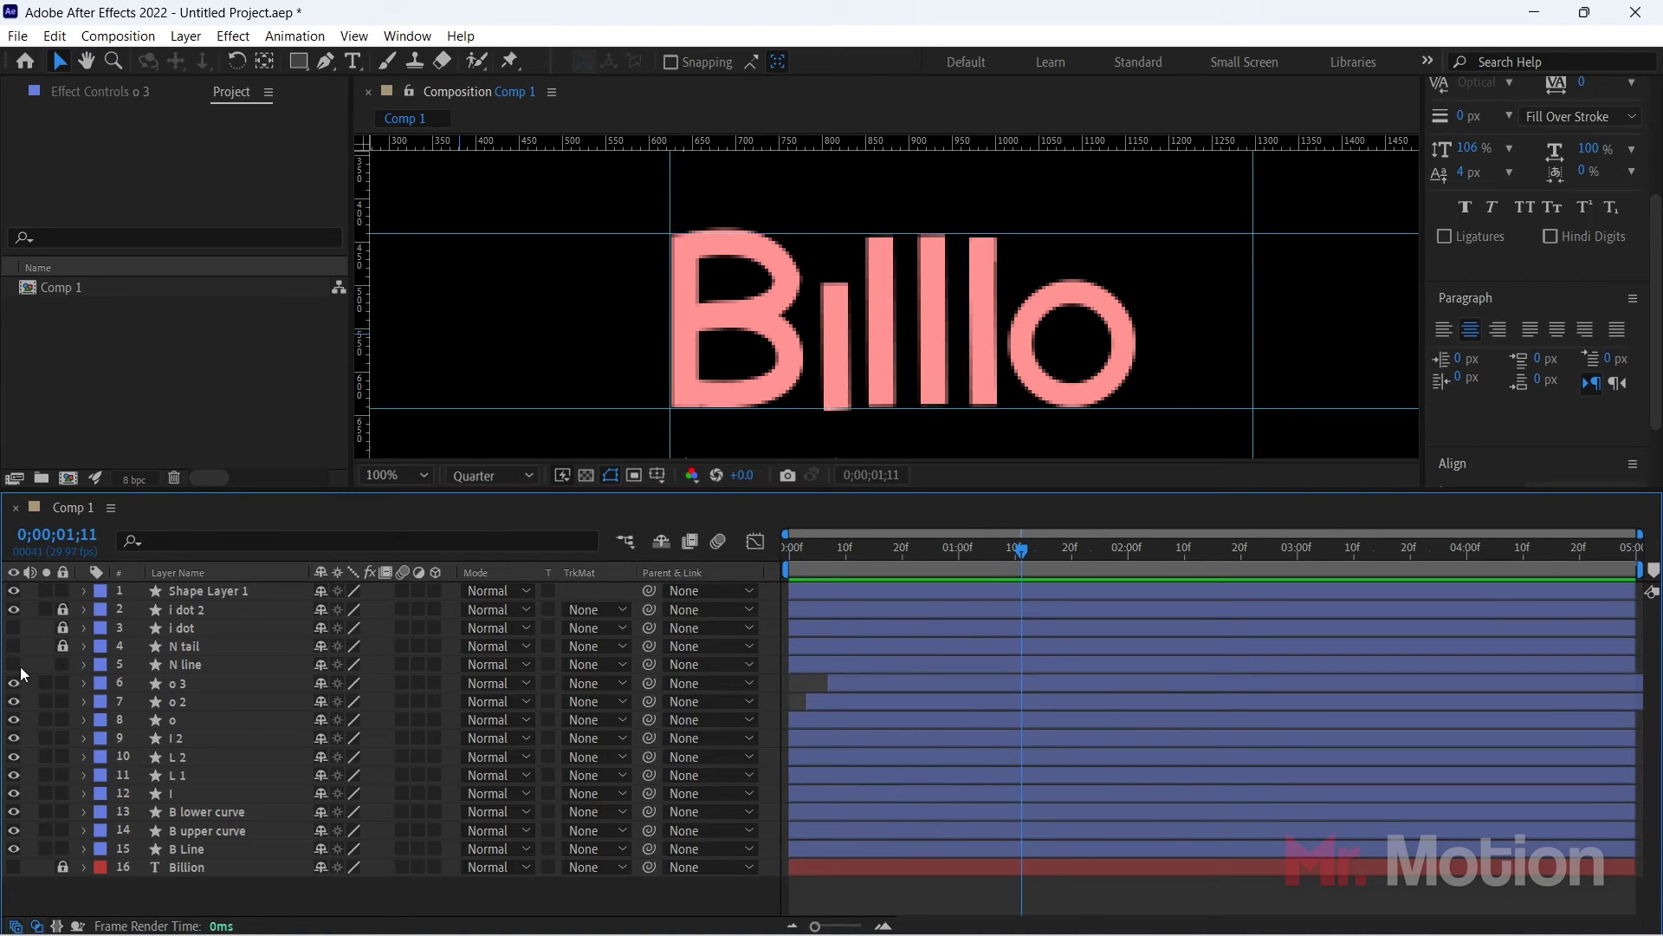
Step: Show the N line layer and extend its path from the stem's upper end with a curve arching up to the right
{"action": "left_click", "coordinate": [14, 664]}
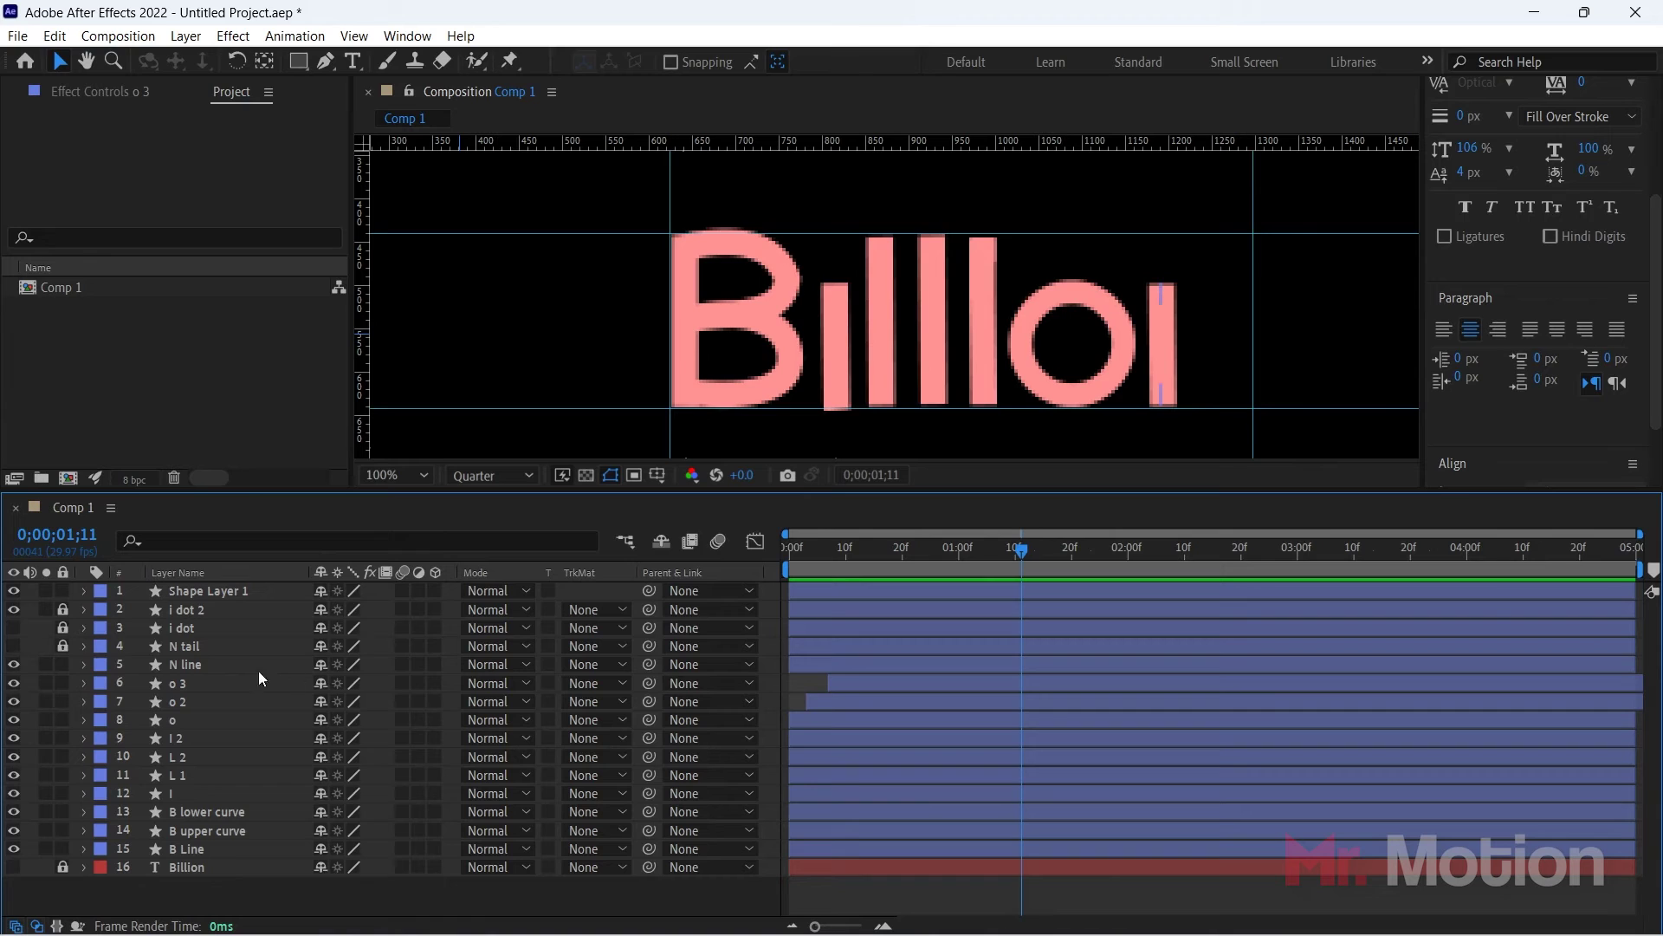
{"action": "left_click", "coordinate": [235, 666]}
{"action": "left_click", "coordinate": [326, 61]}
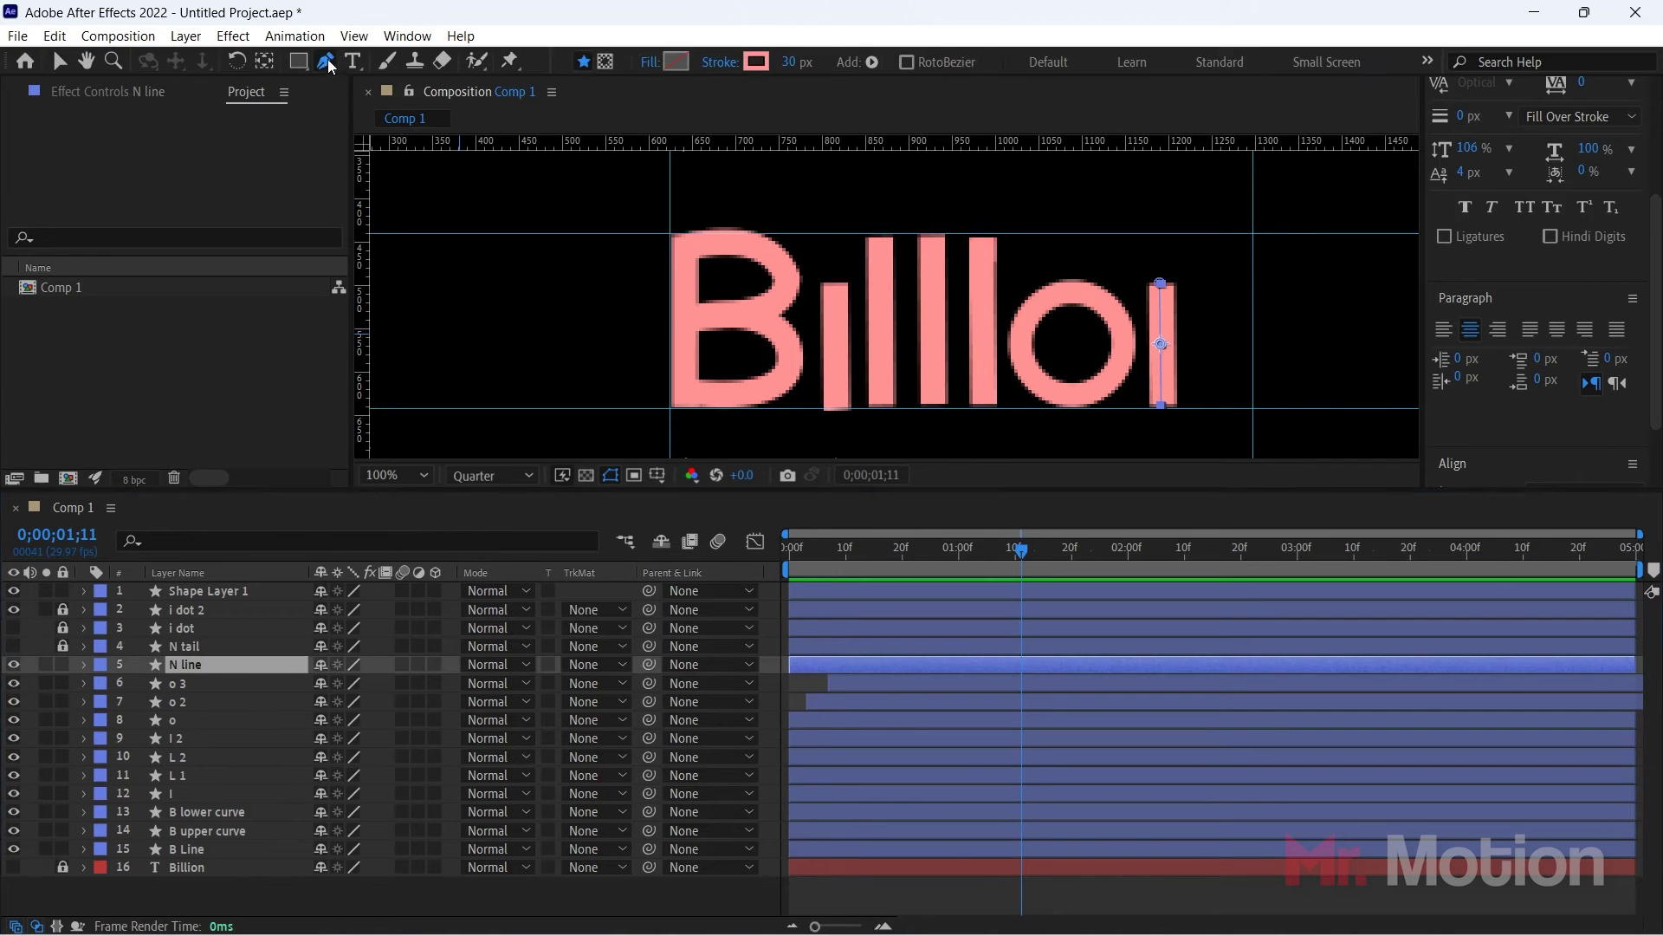
{"action": "left_click", "coordinate": [1161, 283]}
{"action": "left_click_drag", "start_coordinate": [1302, 208], "coordinate": [1365, 253]}
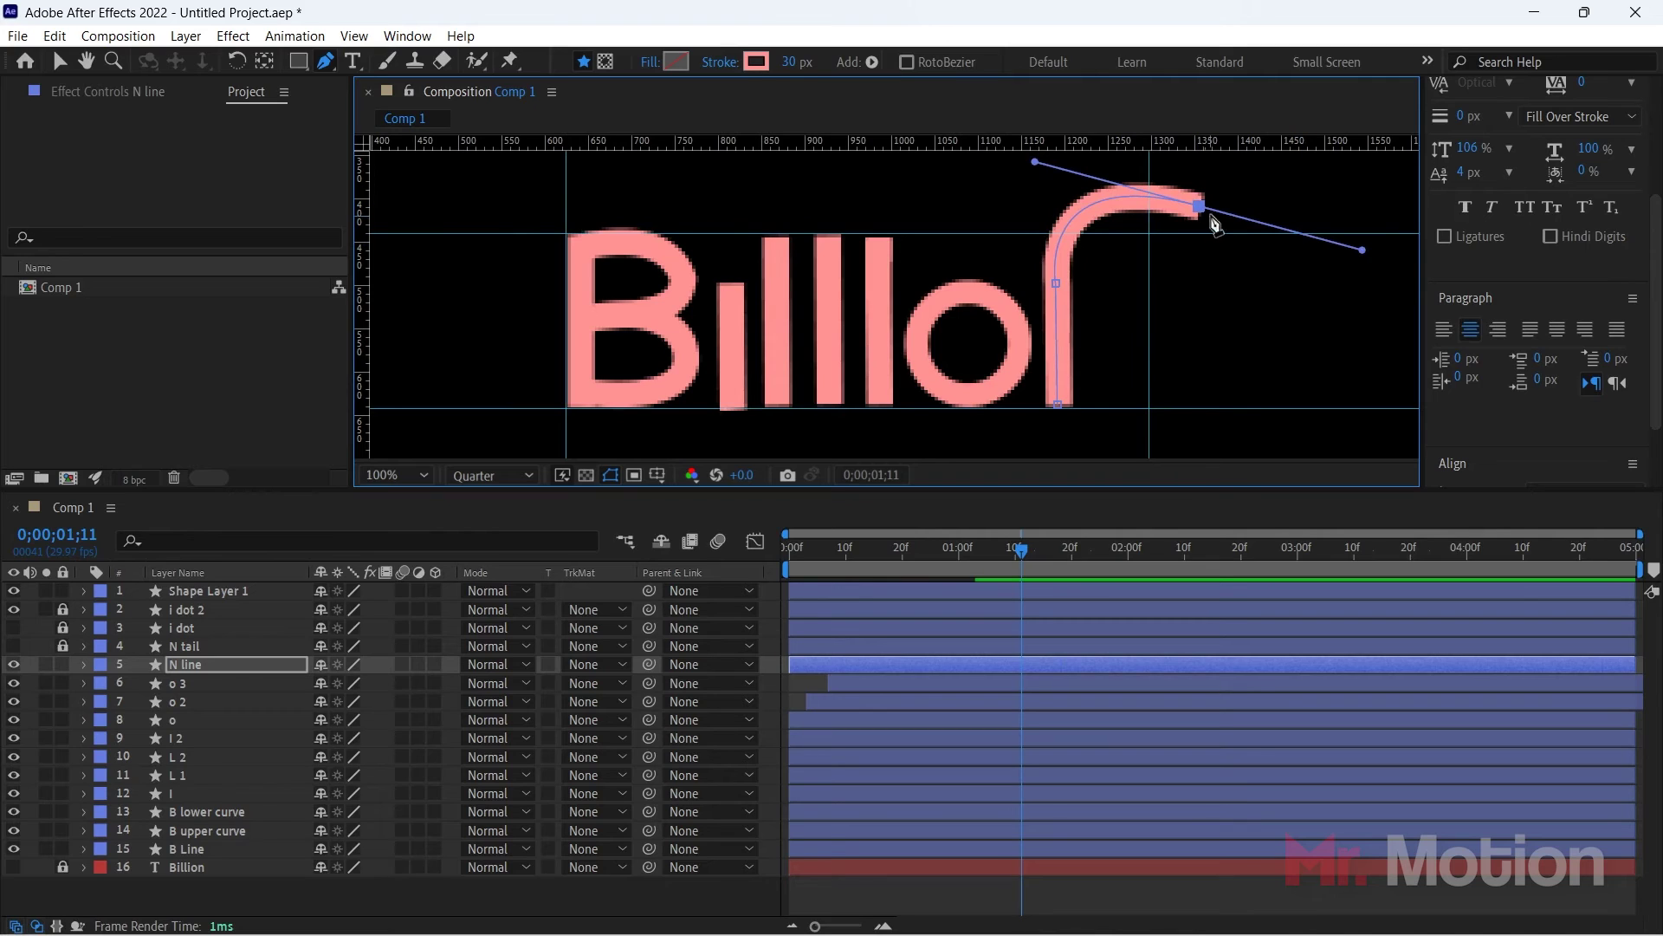
Step: Add Trim Paths to the N line layer and expand its properties
{"action": "left_click", "coordinate": [82, 665]}
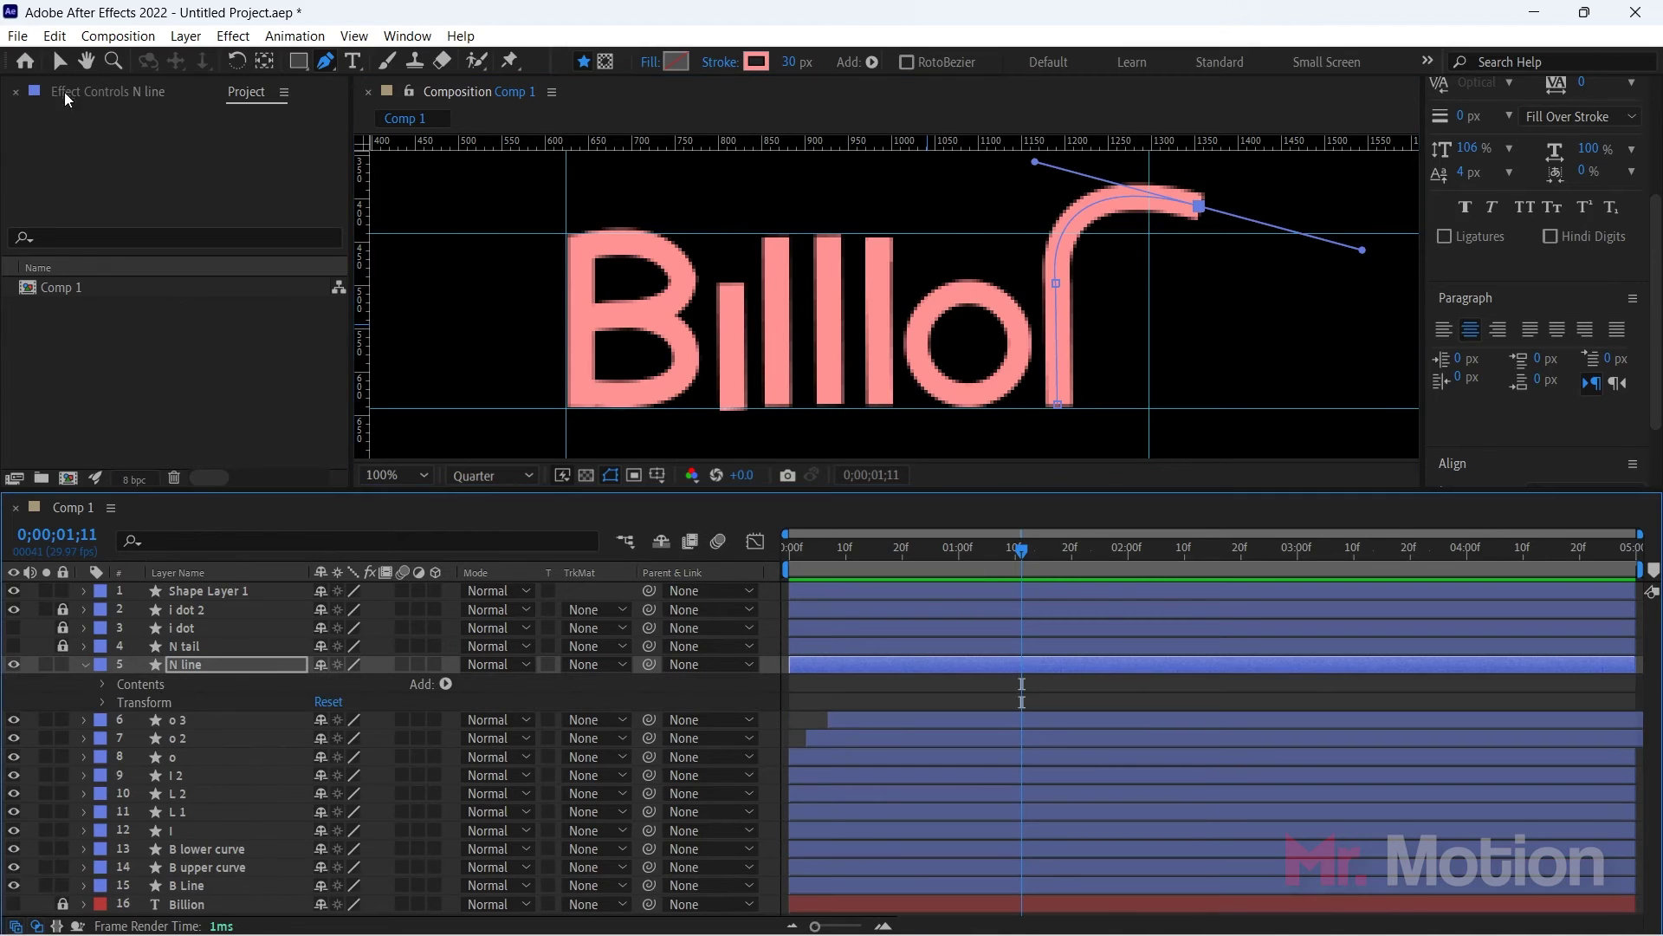
{"action": "key", "text": "v"}
{"action": "left_click", "coordinate": [446, 684]}
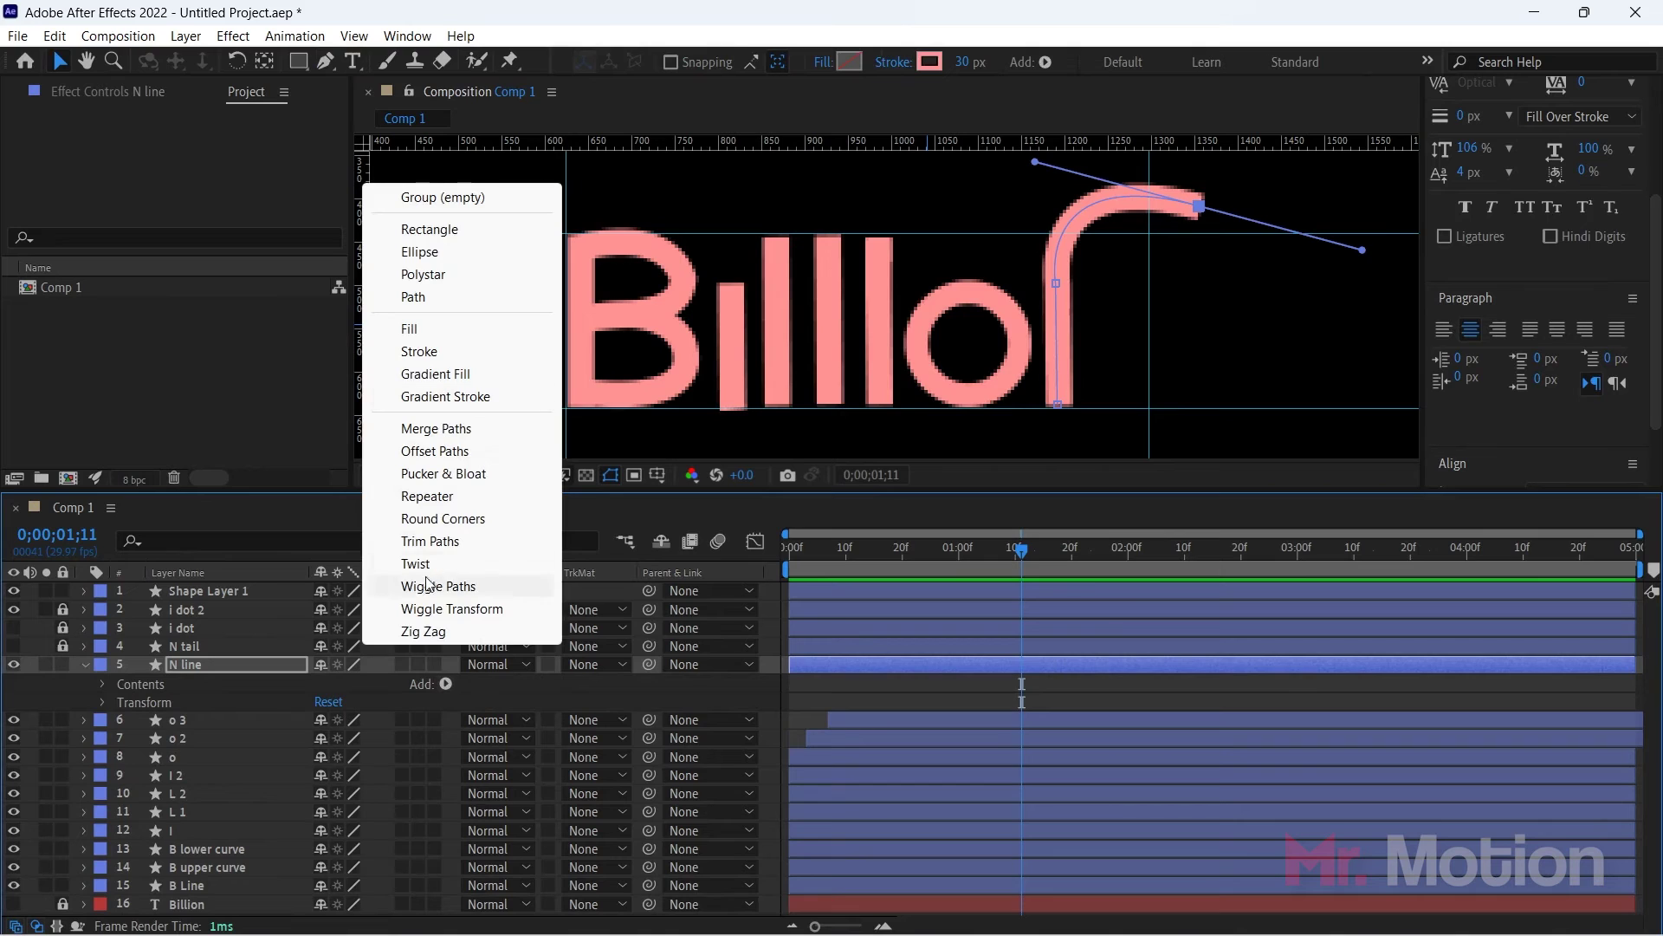
{"action": "left_click", "coordinate": [500, 541]}
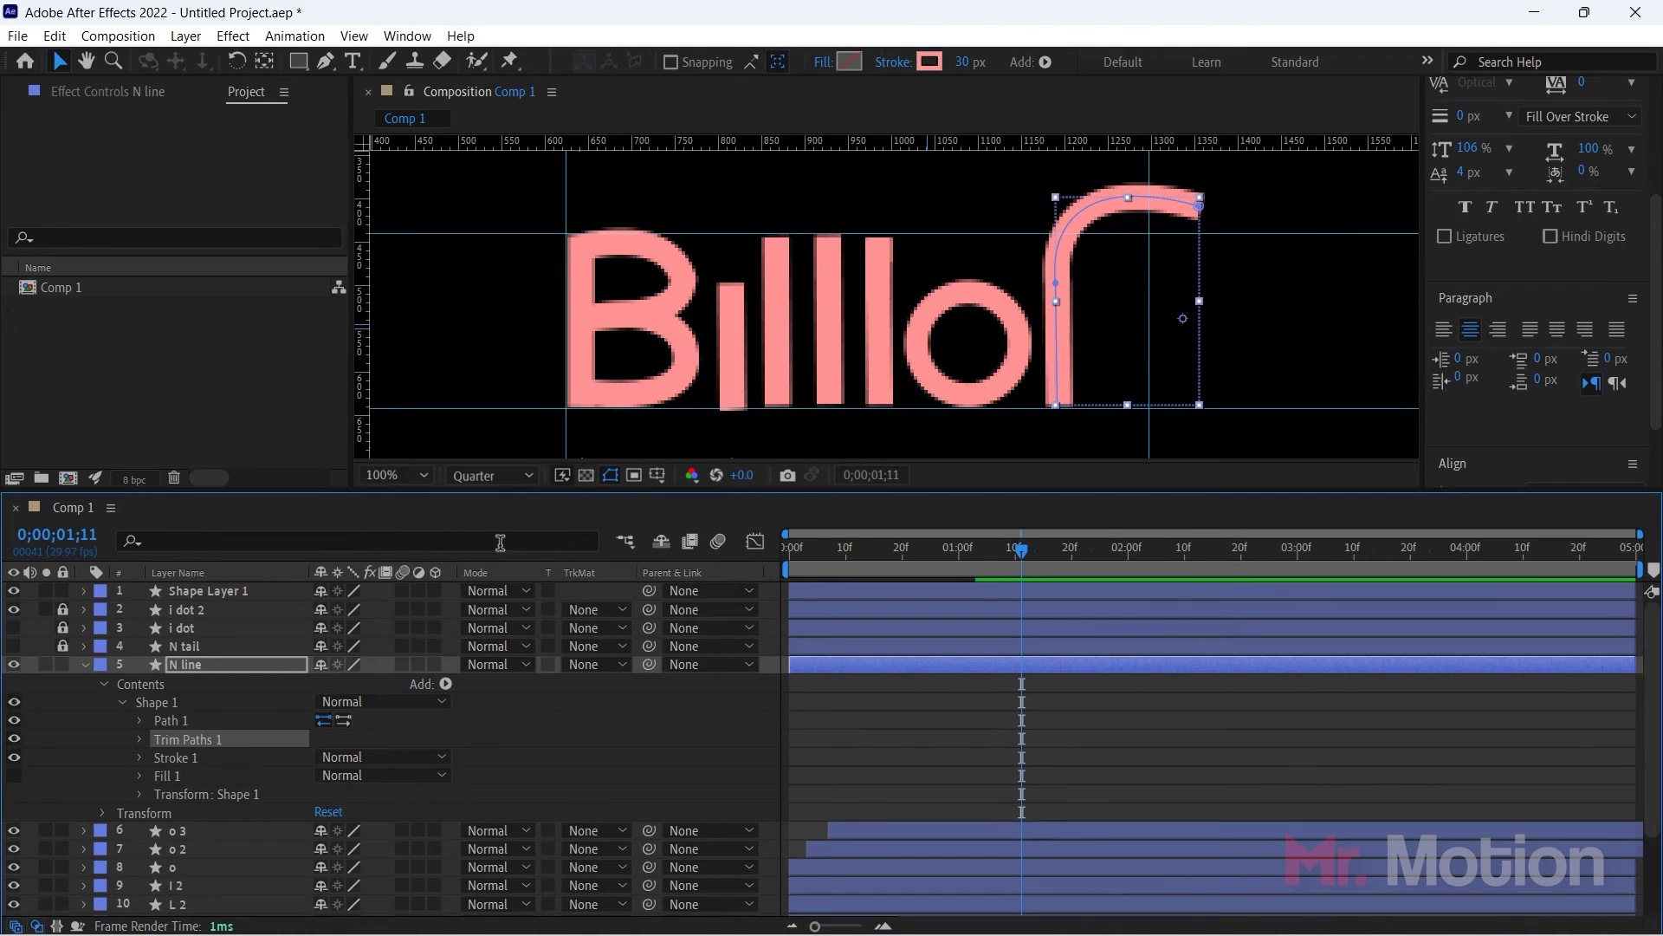
{"action": "left_click", "coordinate": [136, 741]}
Step: Set N line's Trim Paths End to 0% at 0;00;00;00 and keyframe both Start and End there
{"action": "key", "text": "Home"}
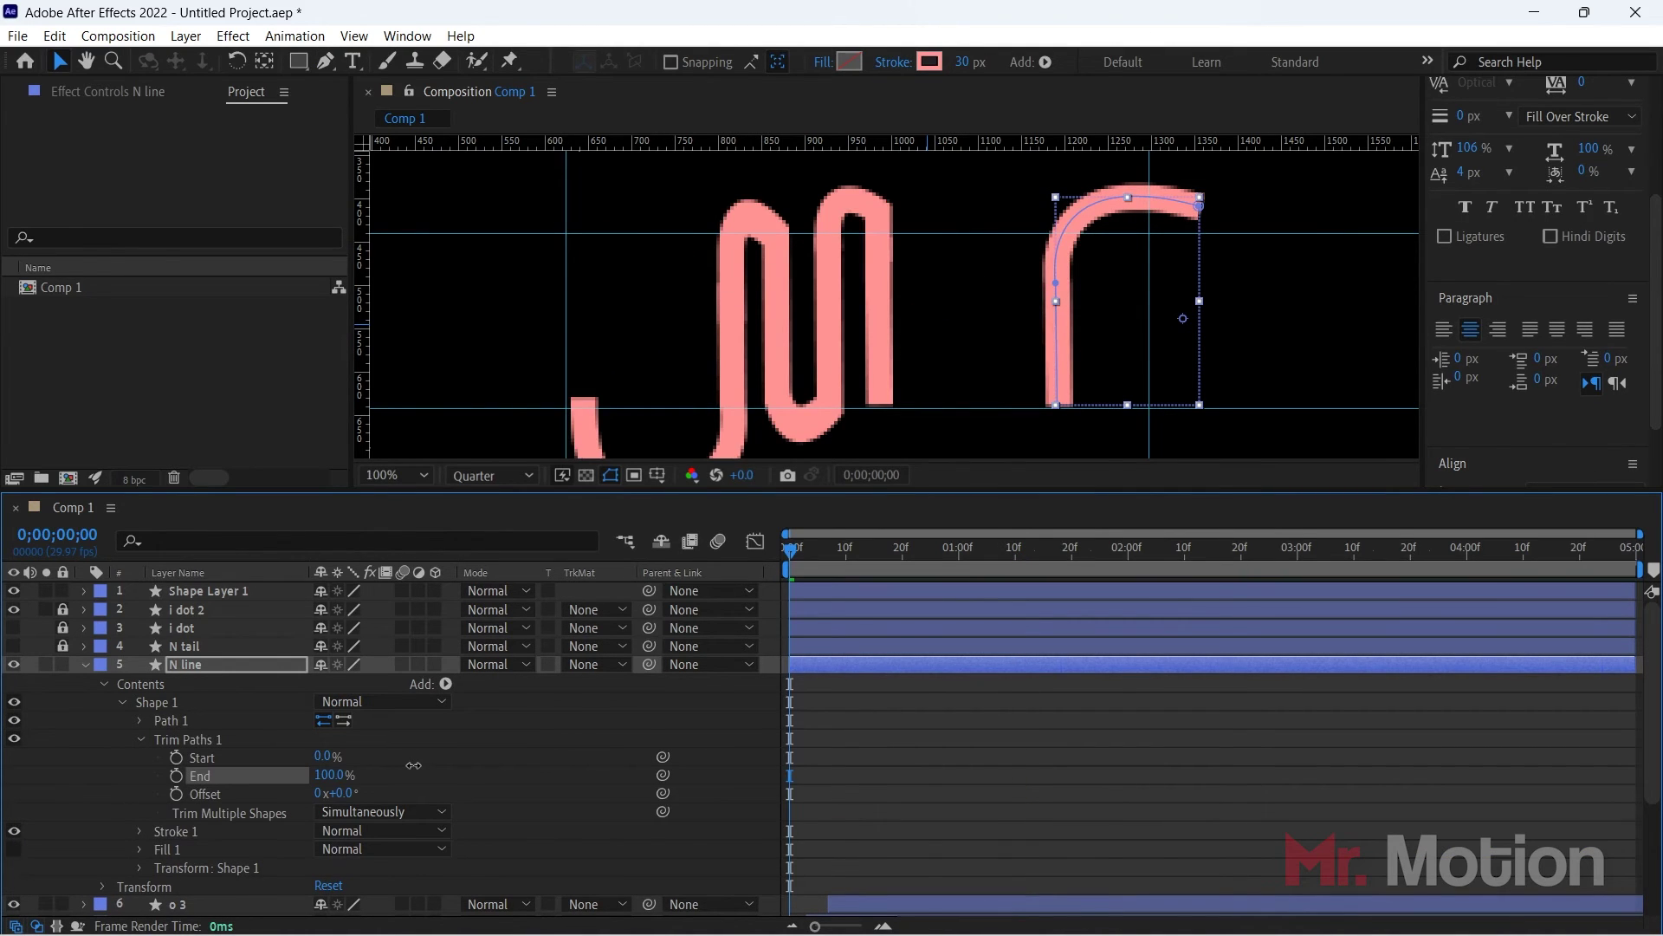
{"action": "left_click_drag", "start_coordinate": [413, 765], "coordinate": [229, 775]}
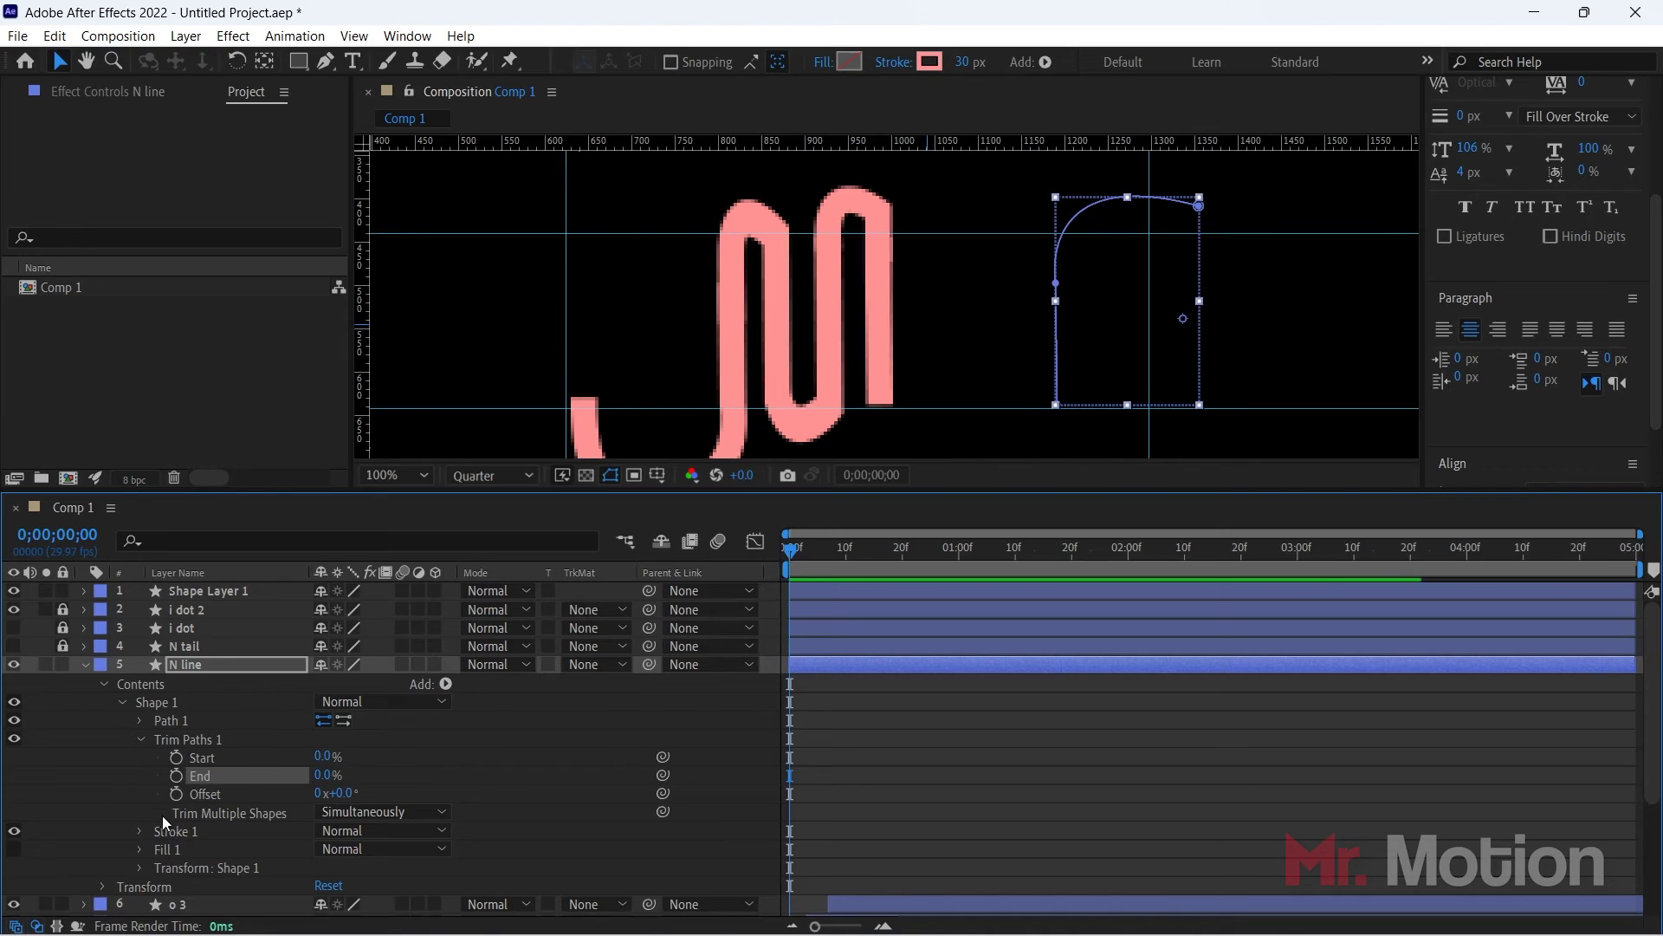
{"action": "left_click", "coordinate": [176, 775]}
{"action": "left_click", "coordinate": [176, 758]}
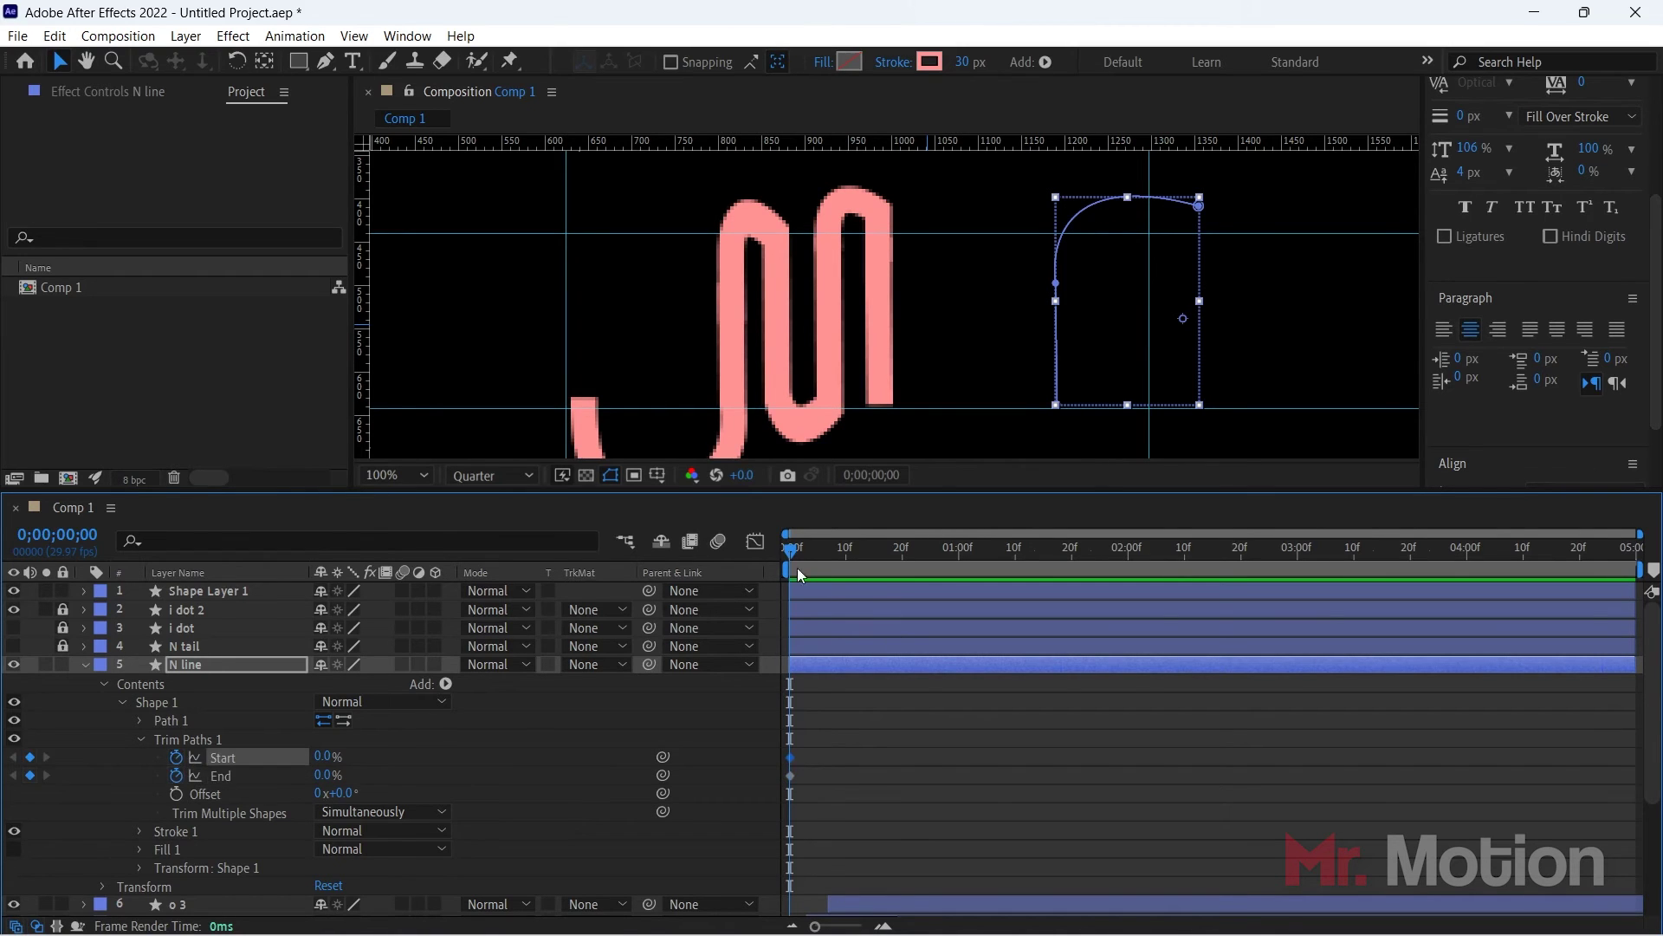
Step: At 0;00;00;20, keyframe N line's End at 100% and Start at 61%, and preview the animation
{"action": "left_click_drag", "start_coordinate": [797, 568], "coordinate": [907, 556]}
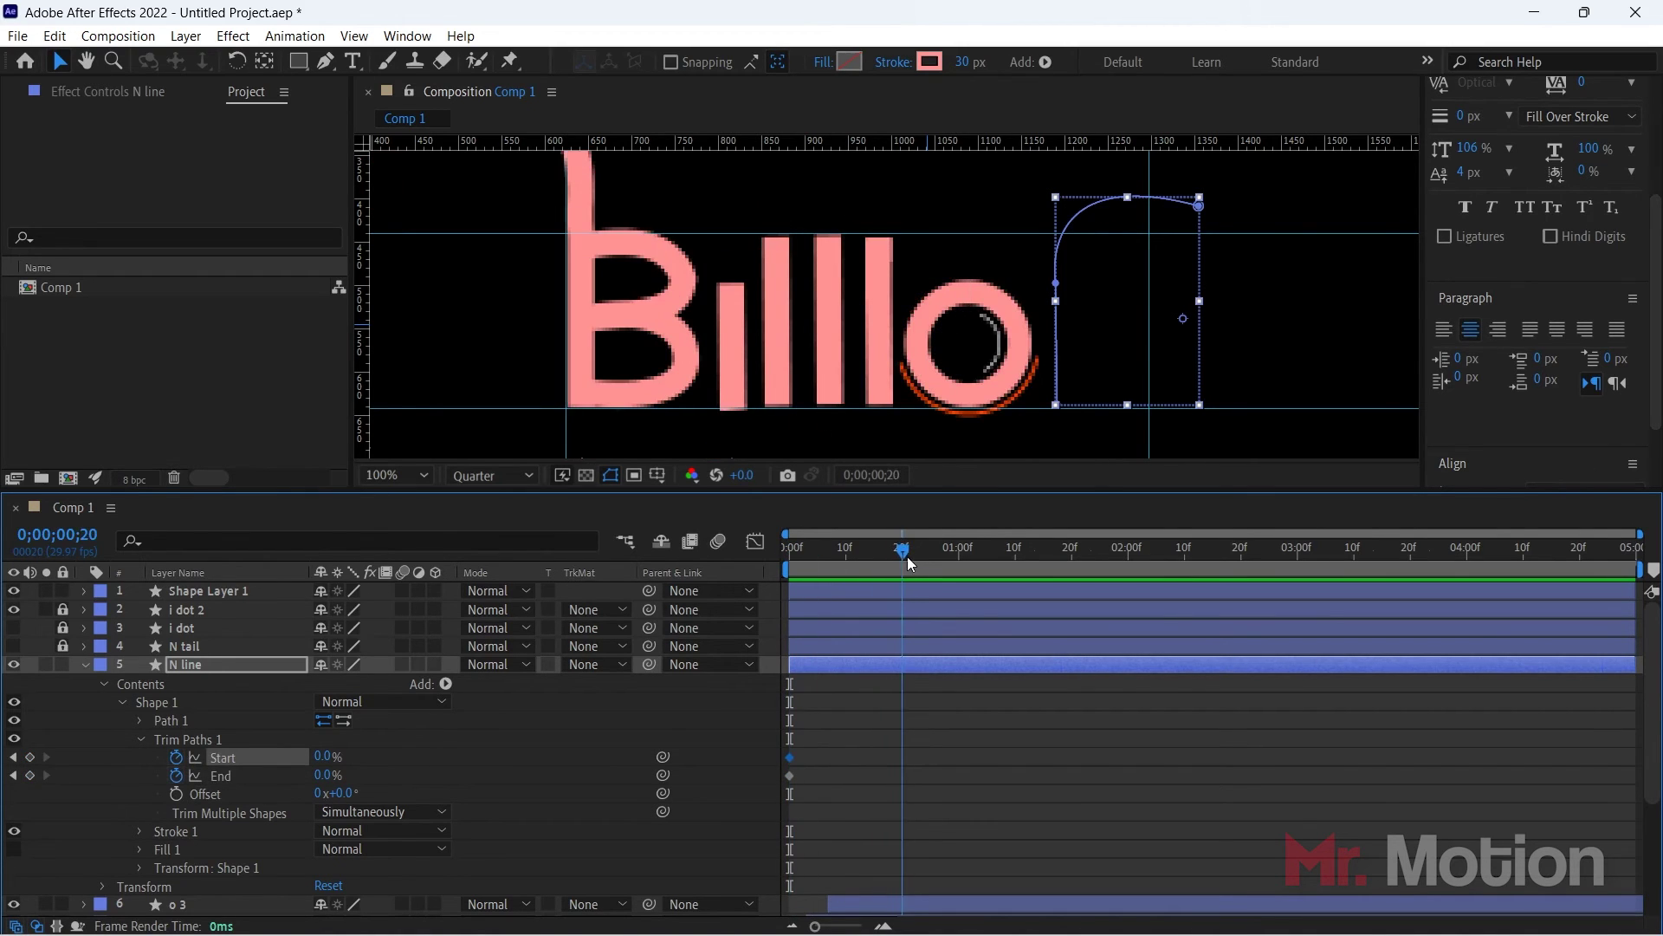
{"action": "mouse_move", "coordinate": [329, 776]}
{"action": "left_mouse_down"}
{"action": "mouse_move", "coordinate": [288, 772]}
{"action": "mouse_move", "coordinate": [398, 771]}
{"action": "mouse_move", "coordinate": [338, 754]}
{"action": "left_mouse_up"}
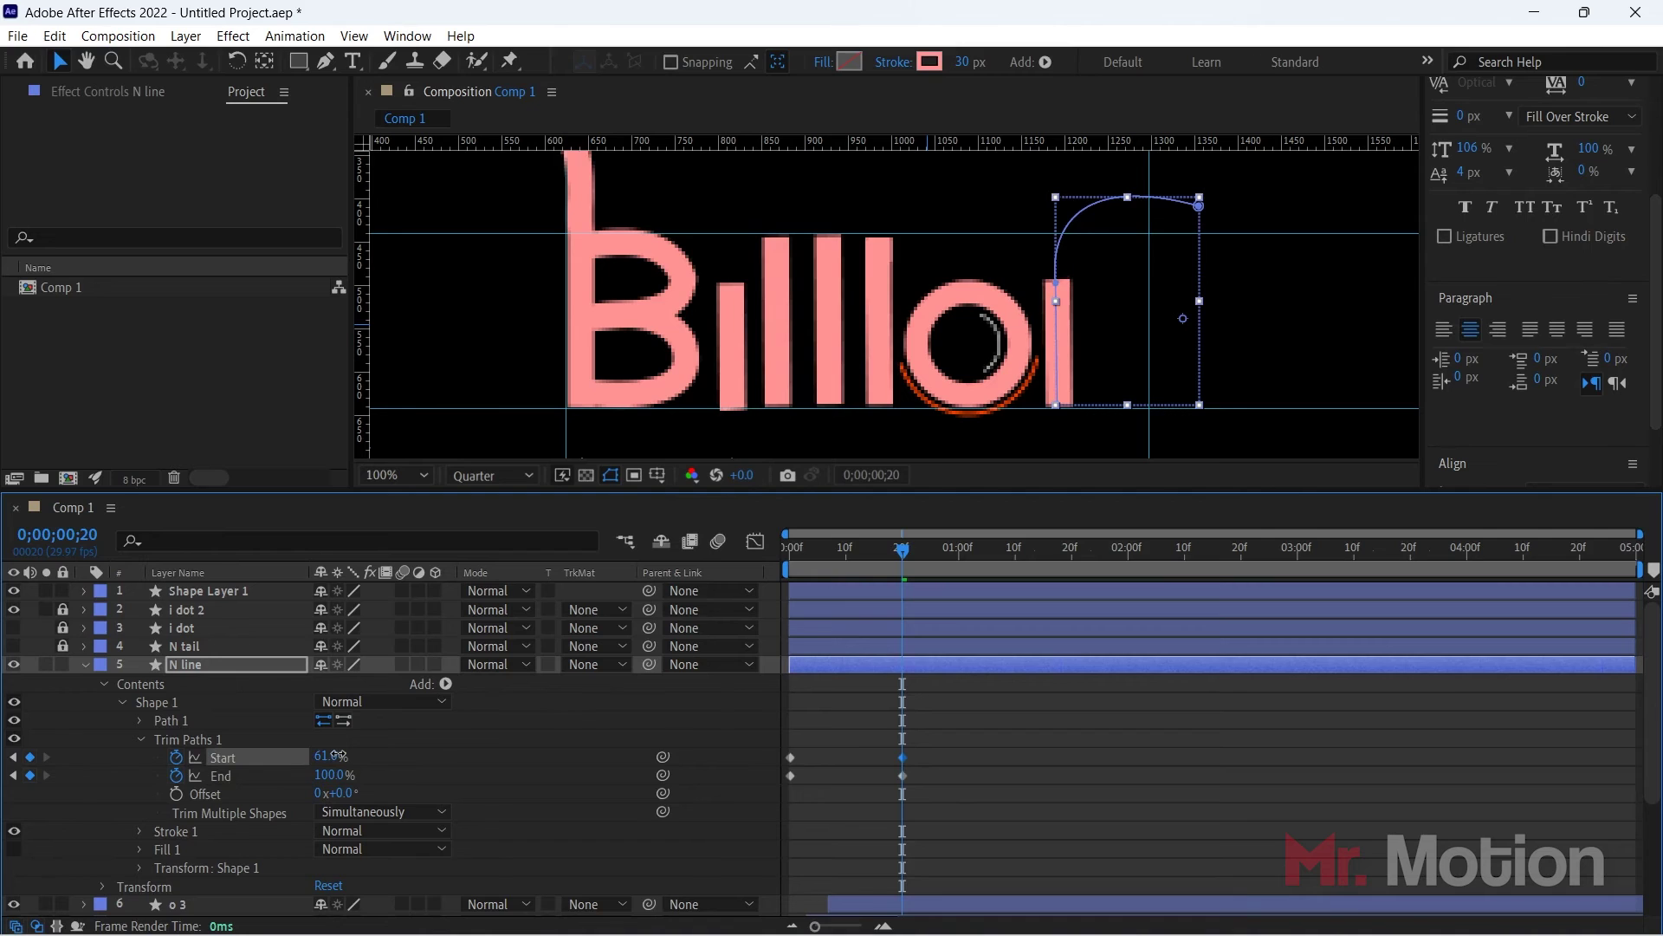
{"action": "key", "text": "Home"}
{"action": "key", "text": "space"}
{"action": "key", "text": "space"}
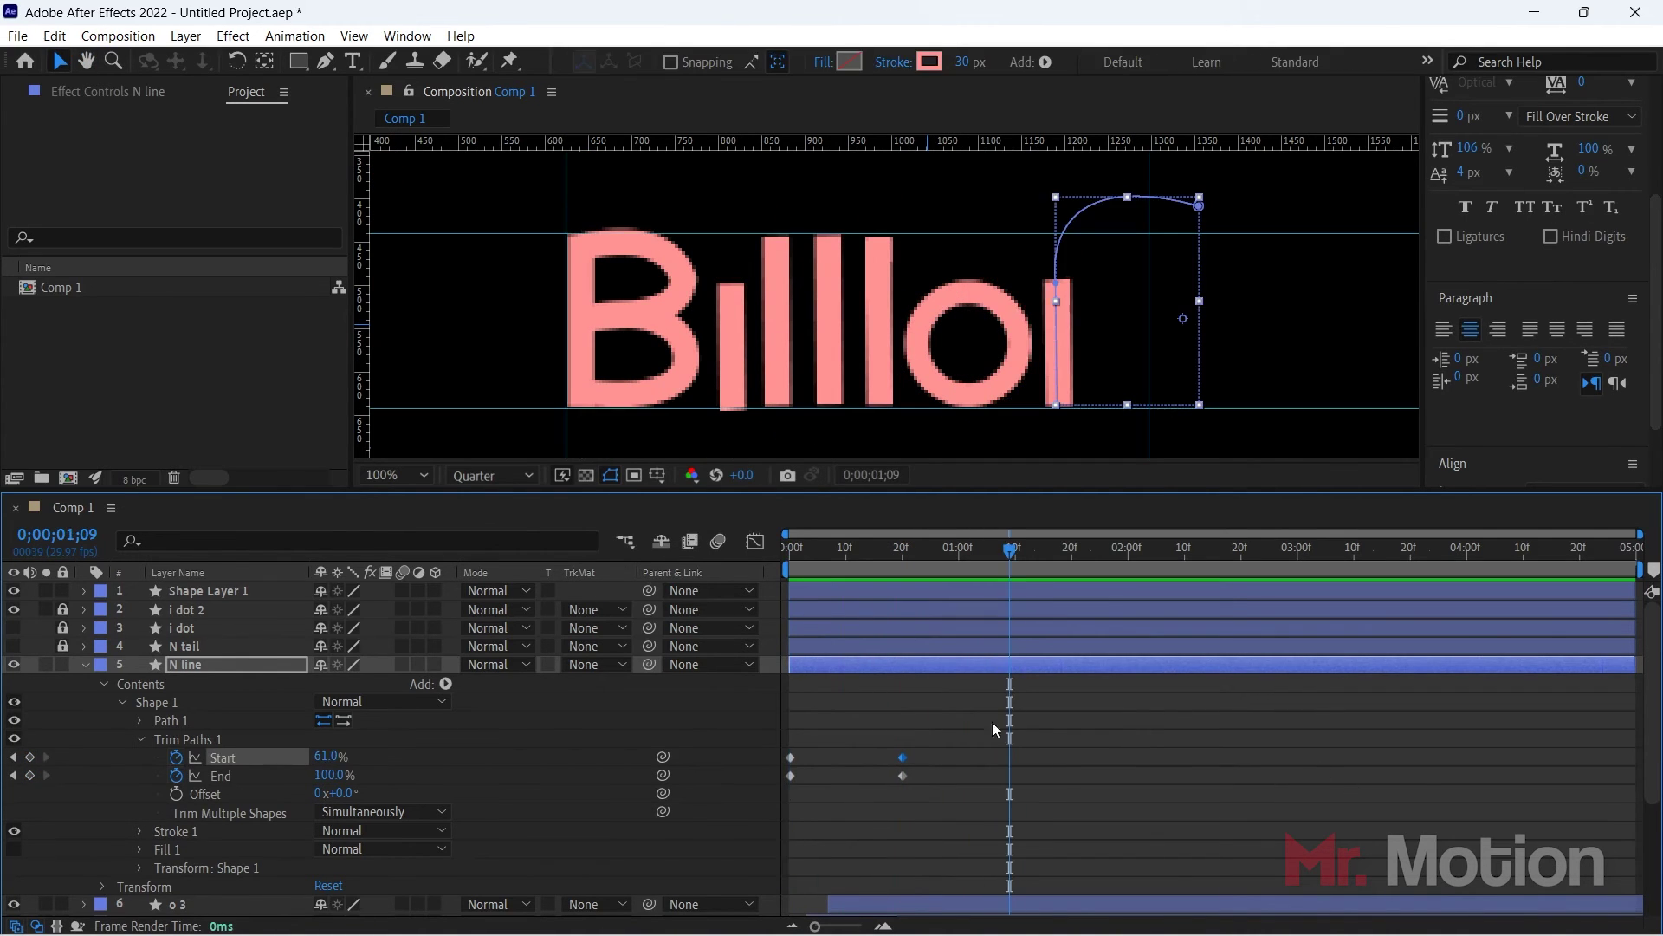
Step: Delay both of N line's Start keyframes by about 6 frames relative to its End keyframes and preview the result
{"action": "left_click_drag", "start_coordinate": [927, 747], "coordinate": [785, 769]}
{"action": "left_click_drag", "start_coordinate": [903, 759], "coordinate": [936, 757]}
{"action": "key", "text": "Home"}
{"action": "key", "text": "space"}
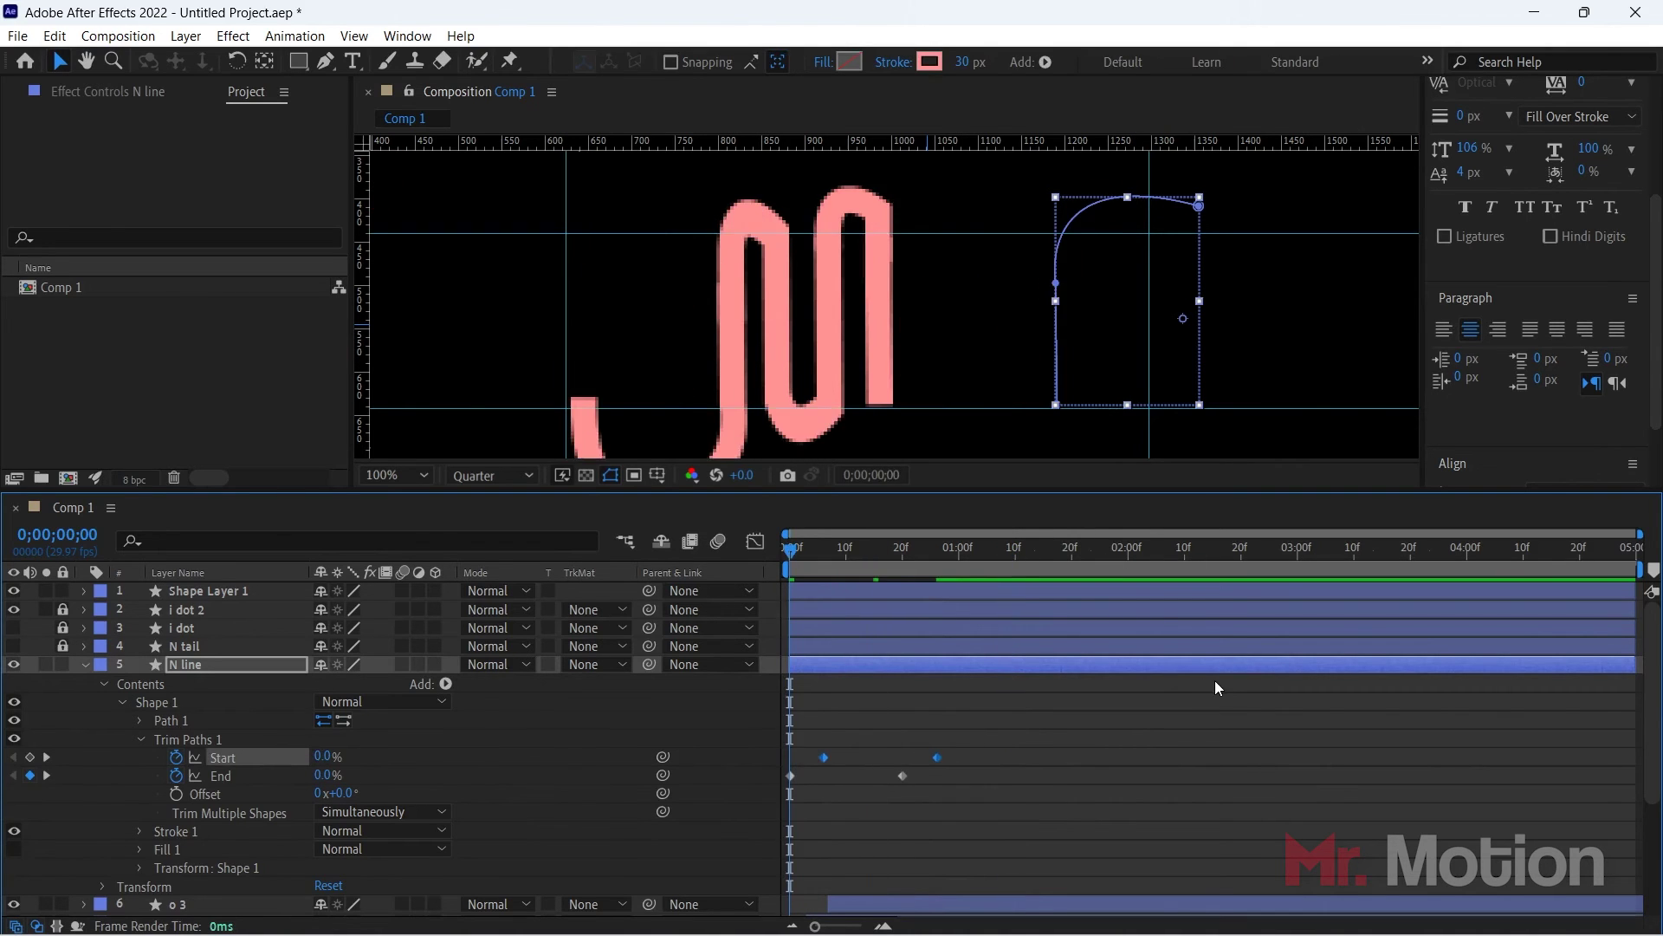
{"action": "left_click", "coordinate": [1218, 679]}
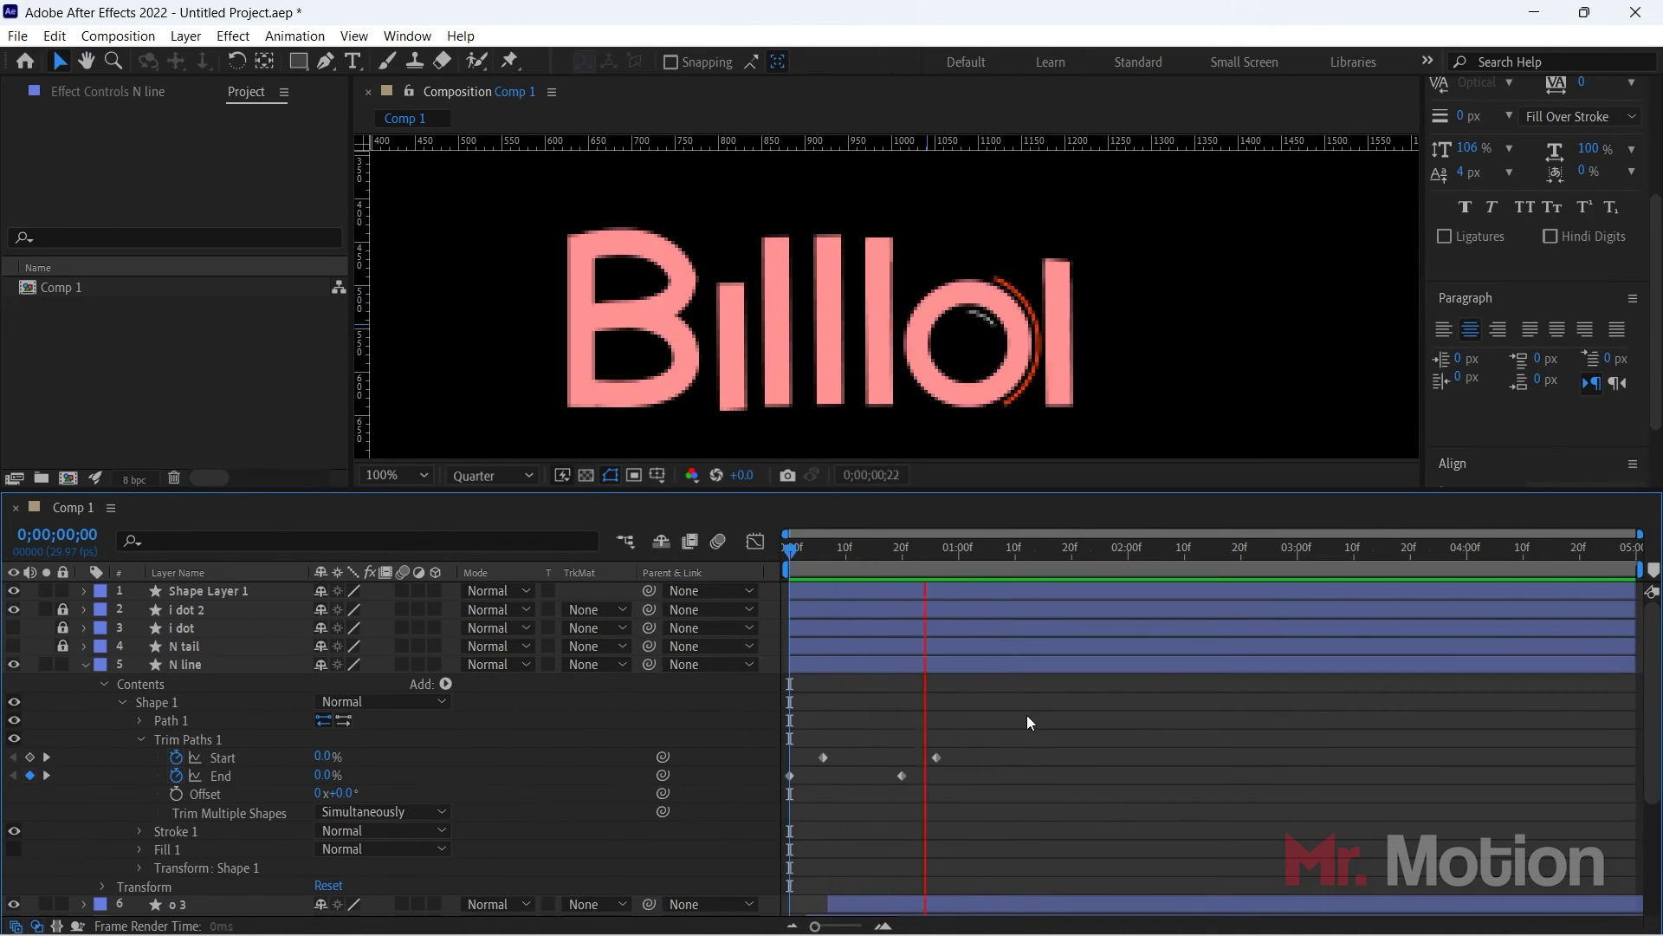
{"action": "key", "text": "space"}
Step: Apply Easy Ease to all of N line's Start and End keyframes, replay the animation, and collapse the layer
{"action": "left_click_drag", "start_coordinate": [962, 747], "coordinate": [784, 788]}
{"action": "key", "text": "F9"}
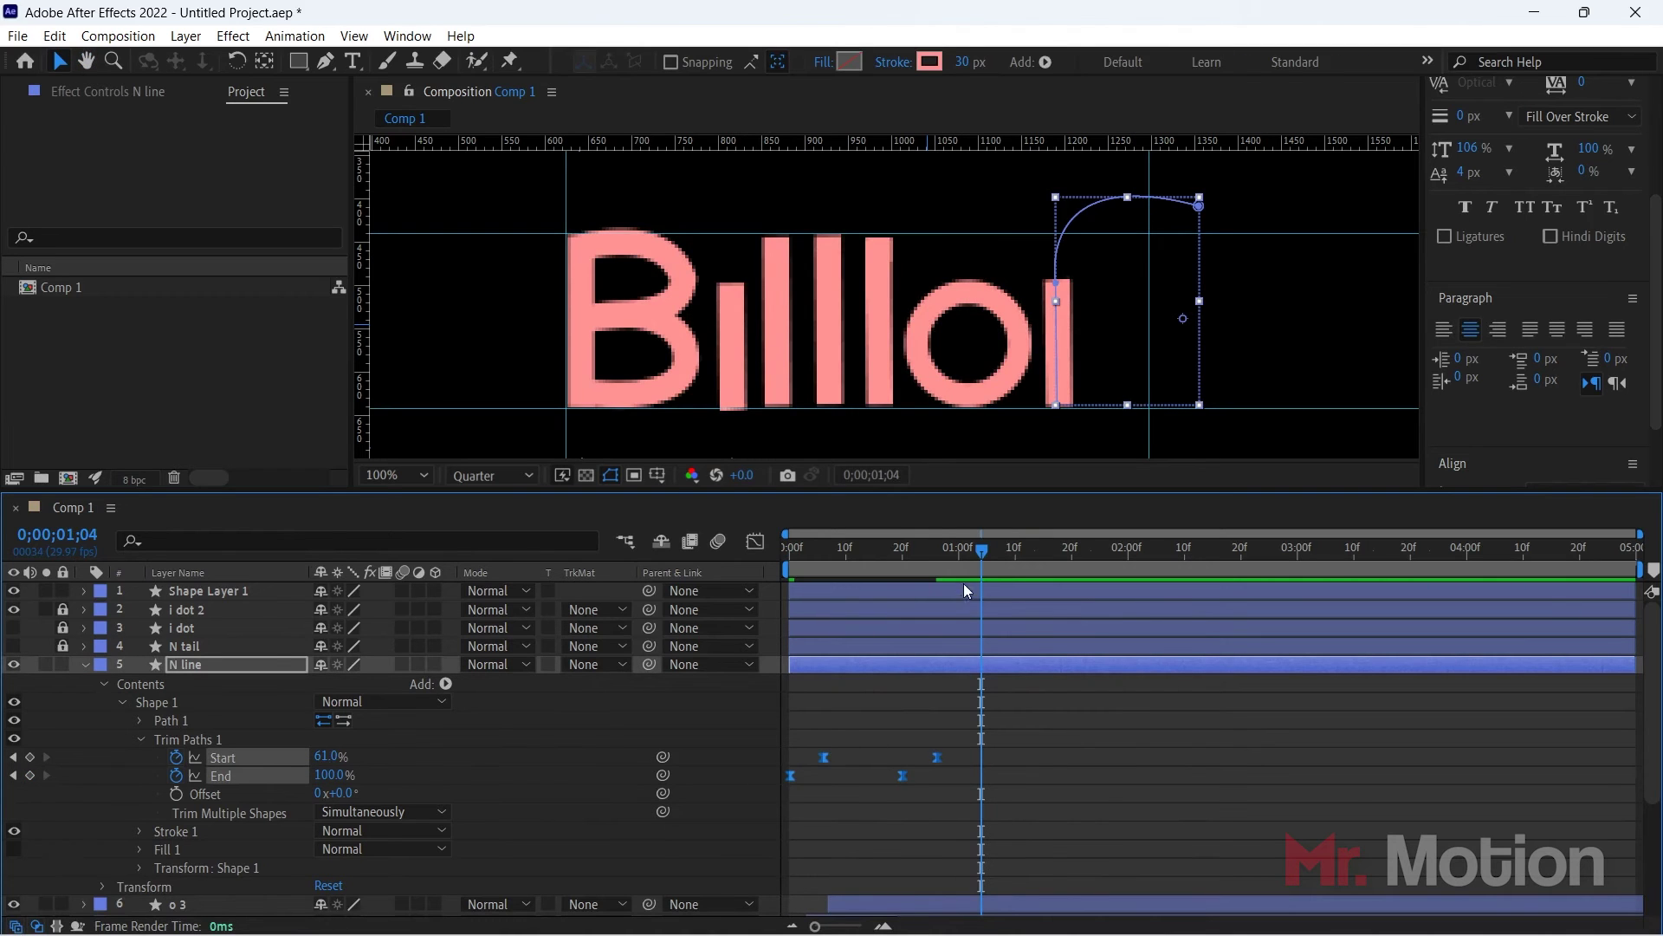
{"action": "key", "text": "Home"}
{"action": "key", "text": "space"}
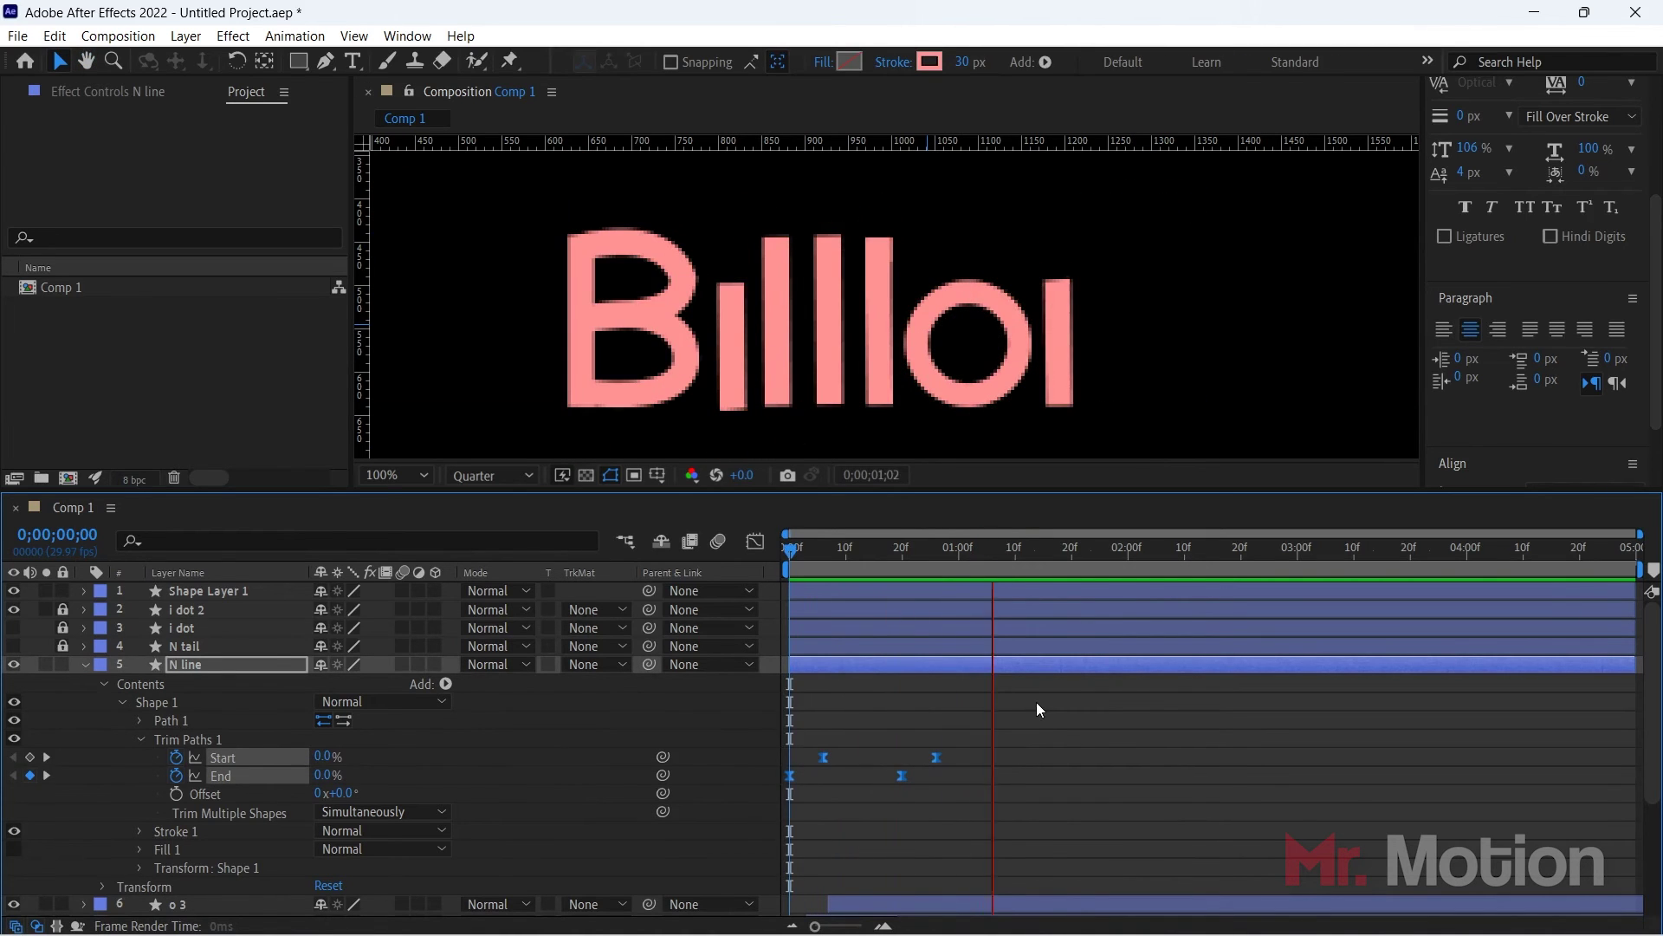
{"action": "key", "text": "space"}
{"action": "left_click", "coordinate": [1042, 717]}
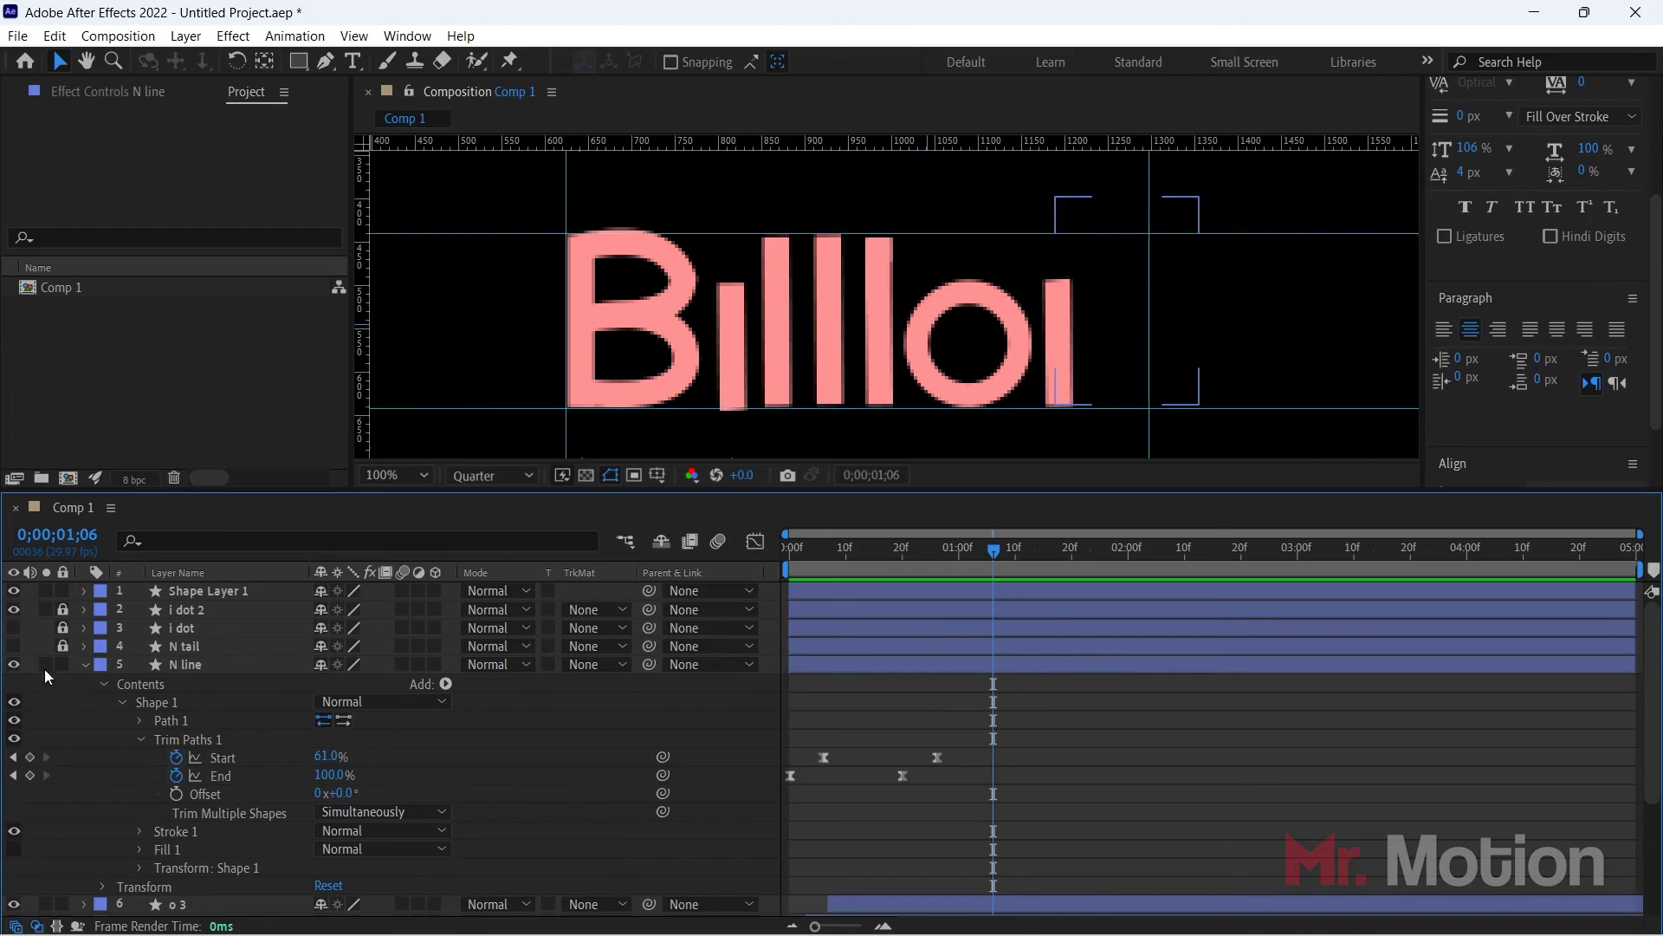
{"action": "left_click", "coordinate": [85, 664]}
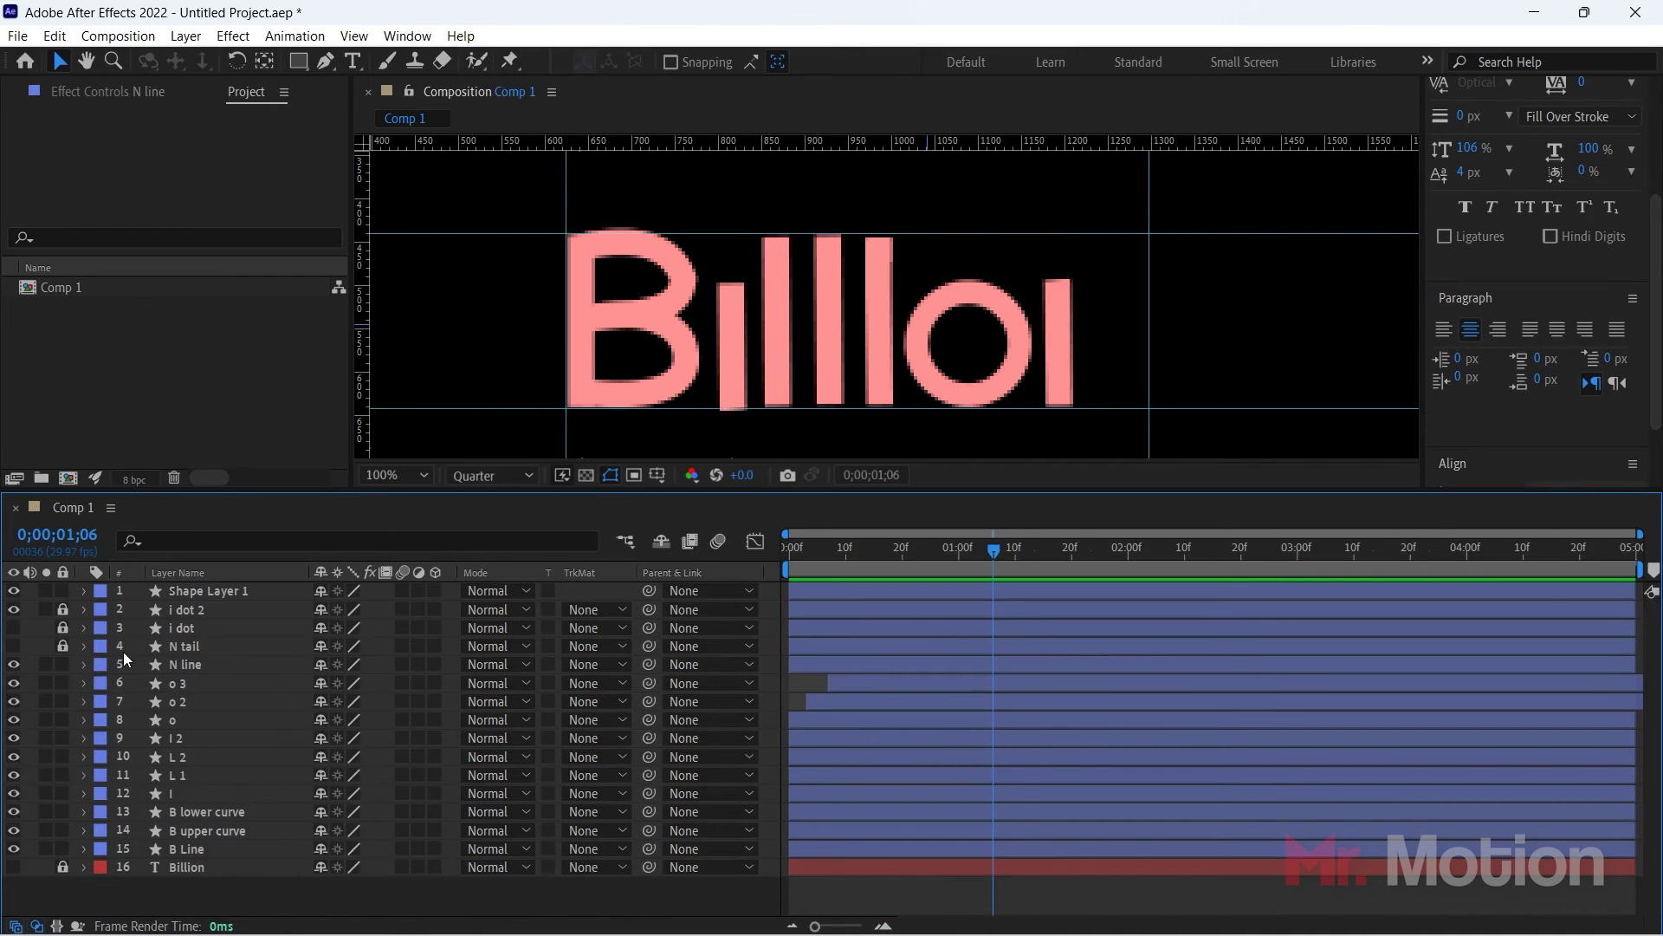
Step: Show and unlock the N tail layer, add Trim Paths to it, and expand the Trim Paths properties
{"action": "left_click", "coordinate": [13, 647]}
{"action": "left_click", "coordinate": [64, 646]}
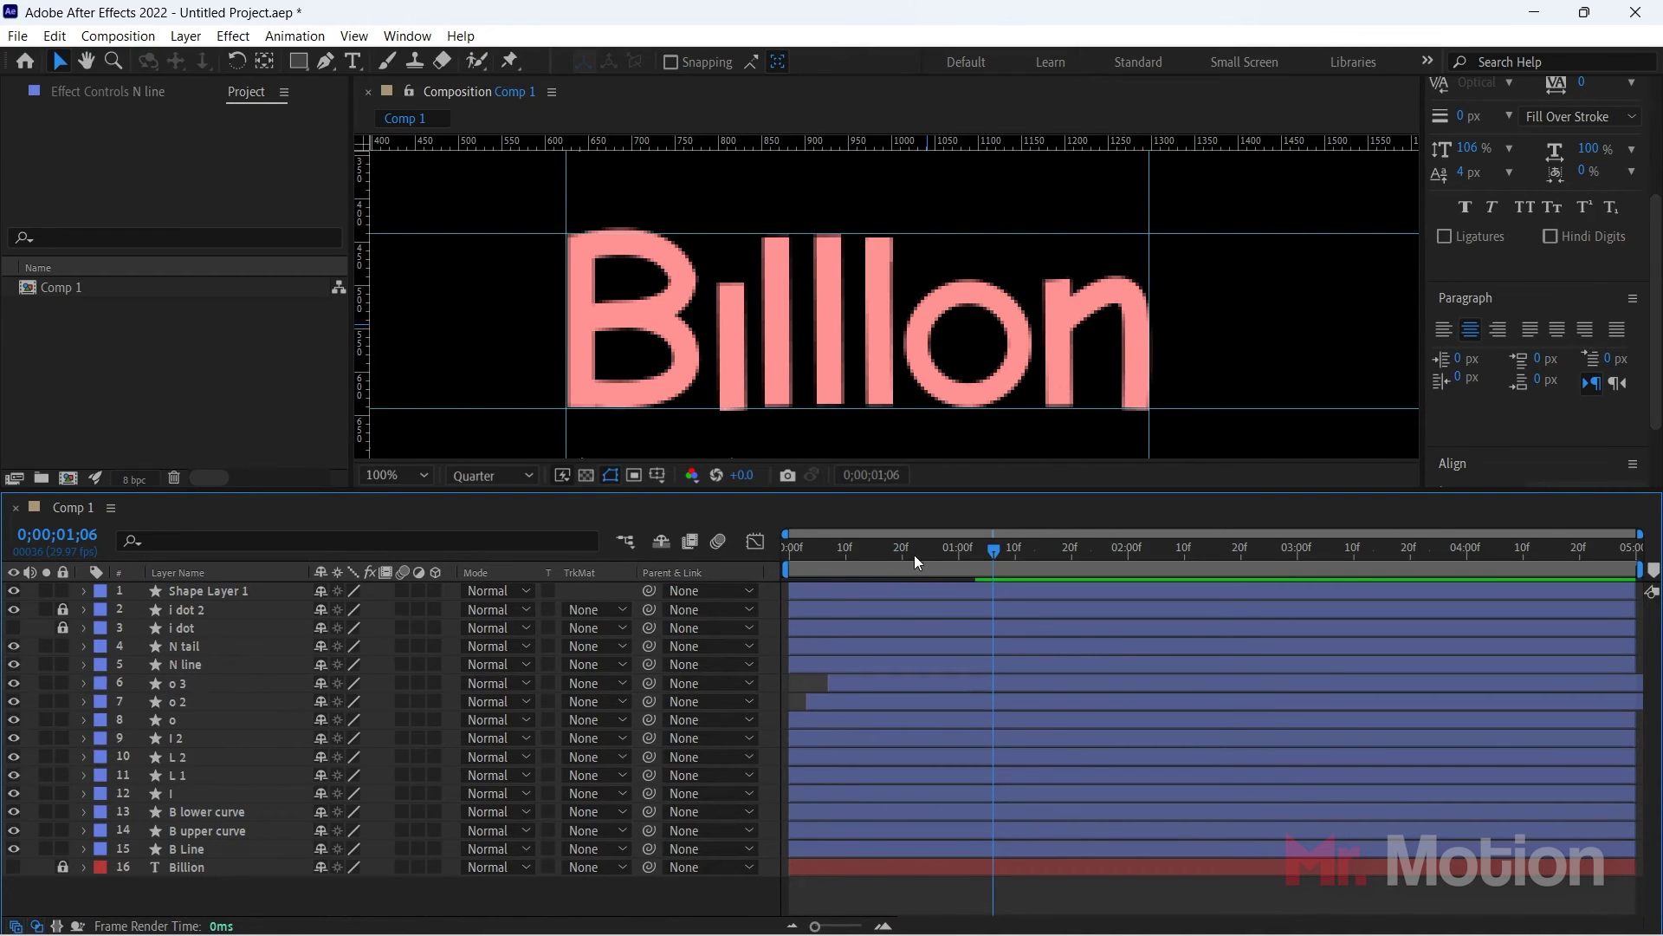
{"action": "left_click", "coordinate": [194, 646]}
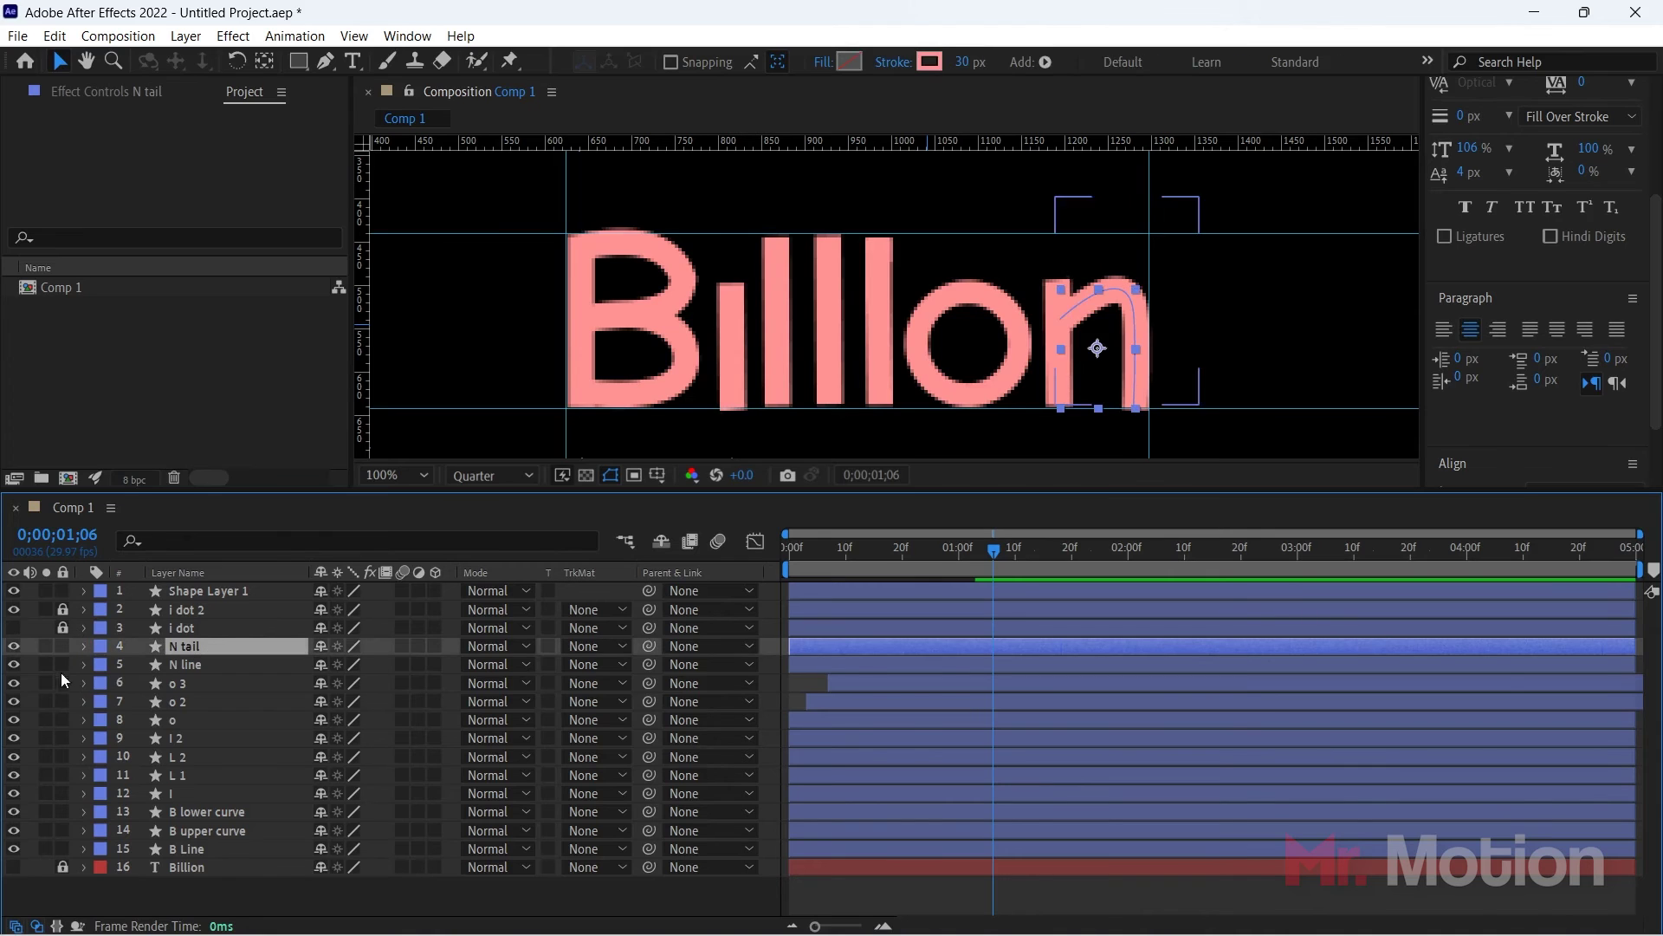
{"action": "left_click", "coordinate": [85, 646]}
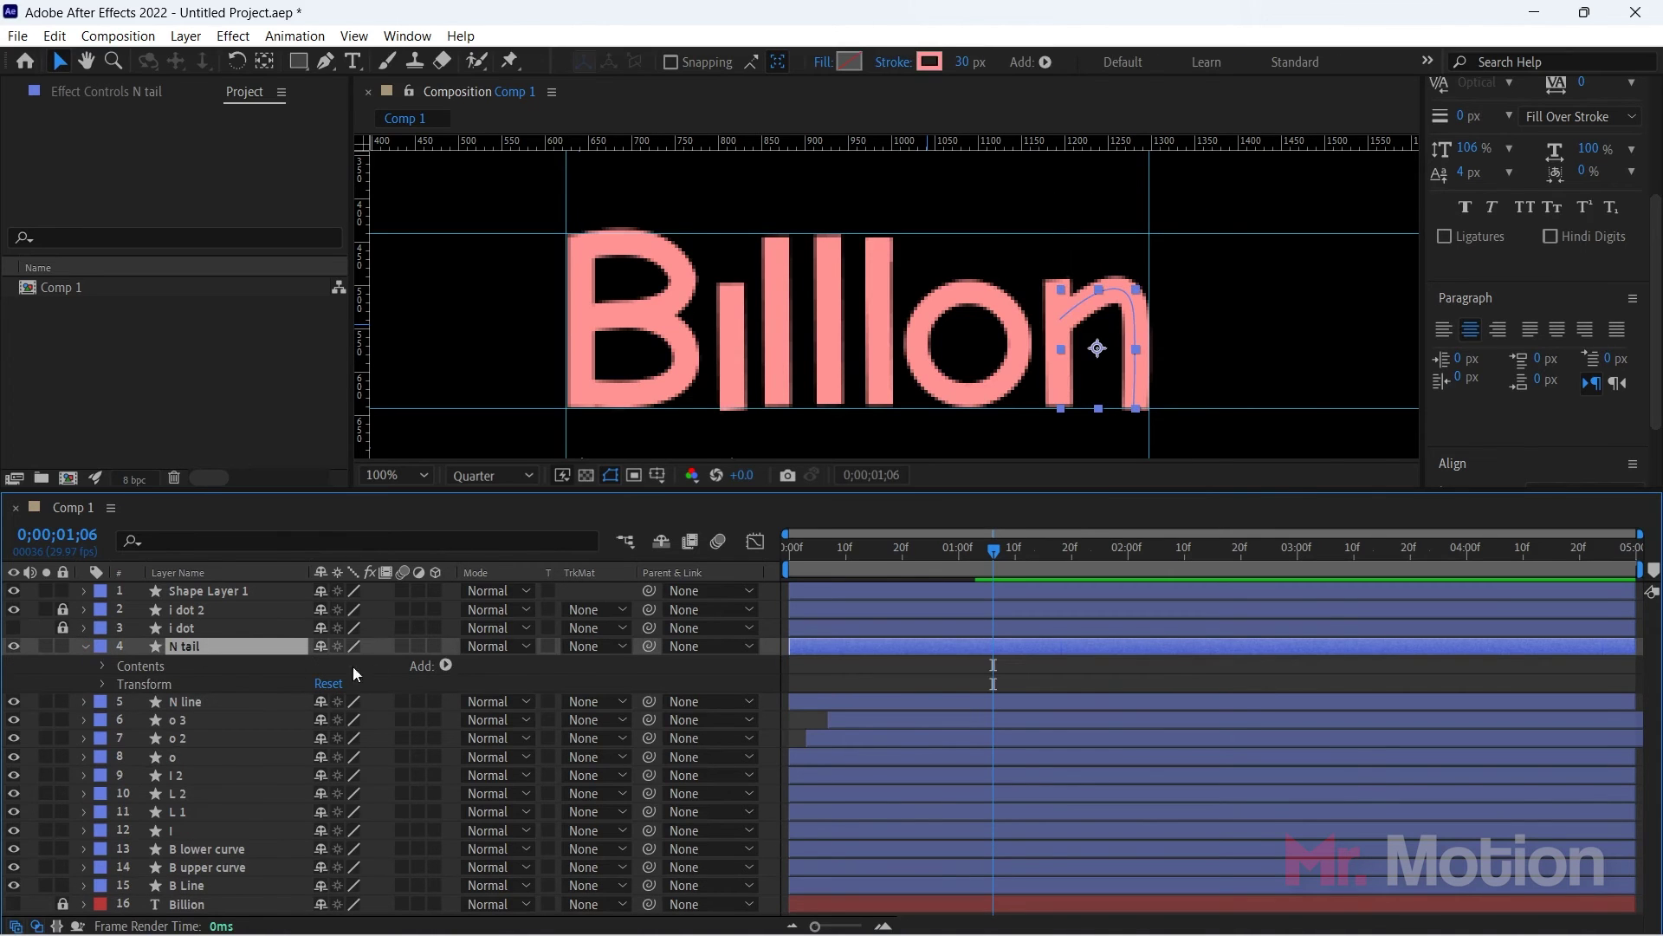
{"action": "left_click", "coordinate": [446, 665]}
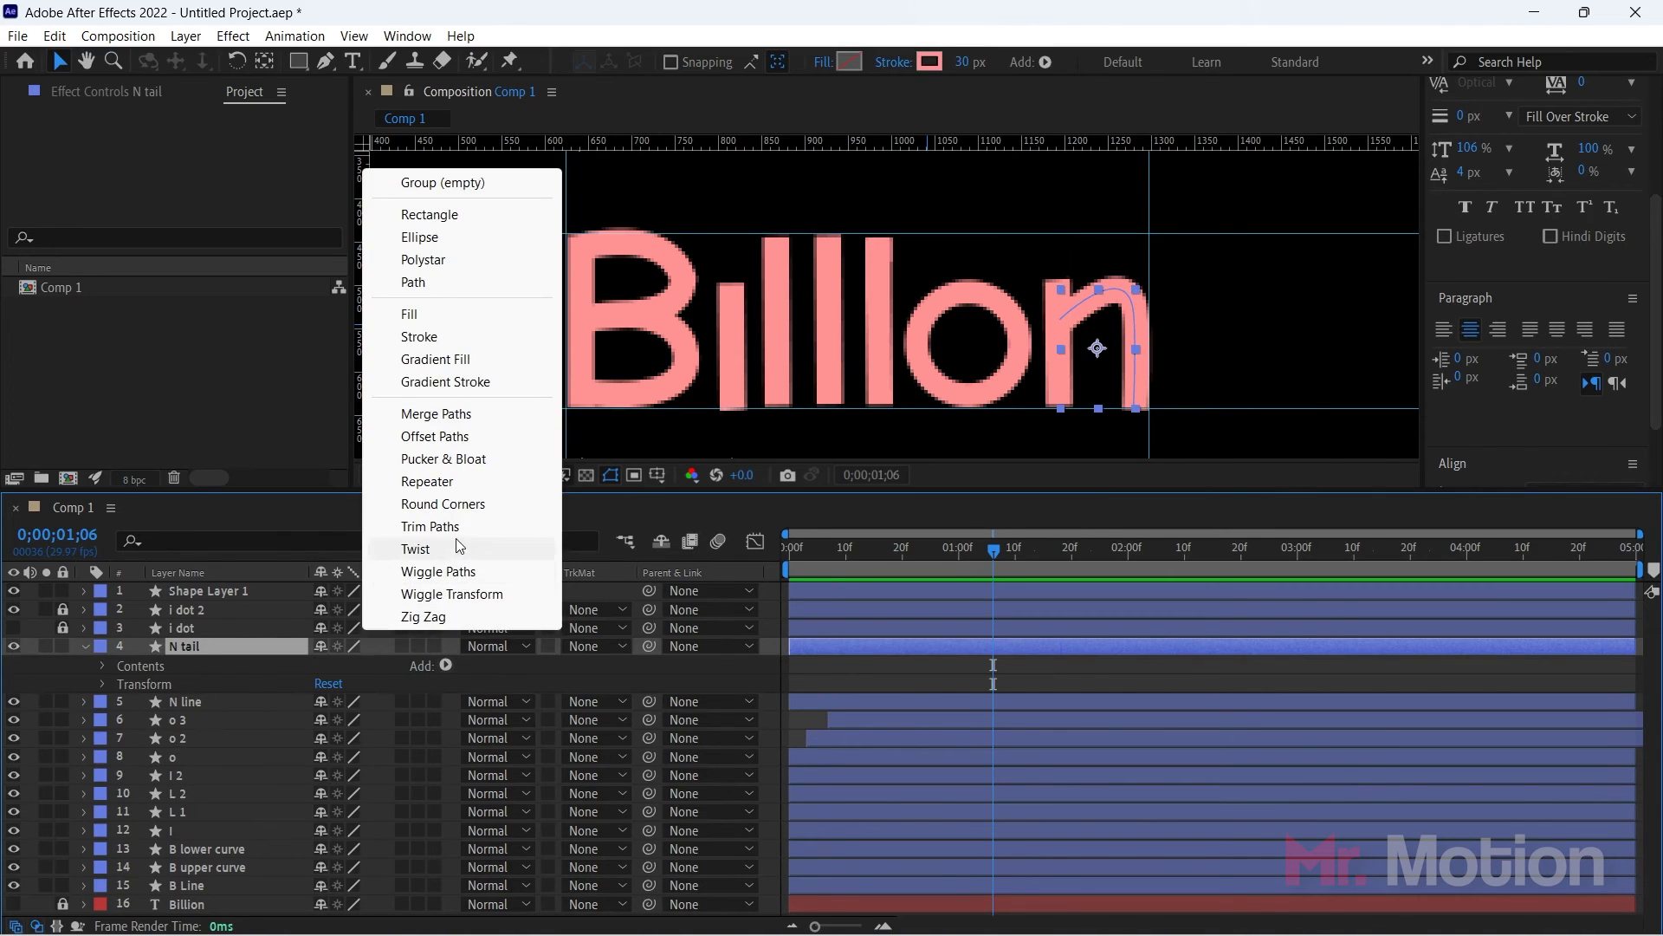
{"action": "left_click", "coordinate": [431, 526]}
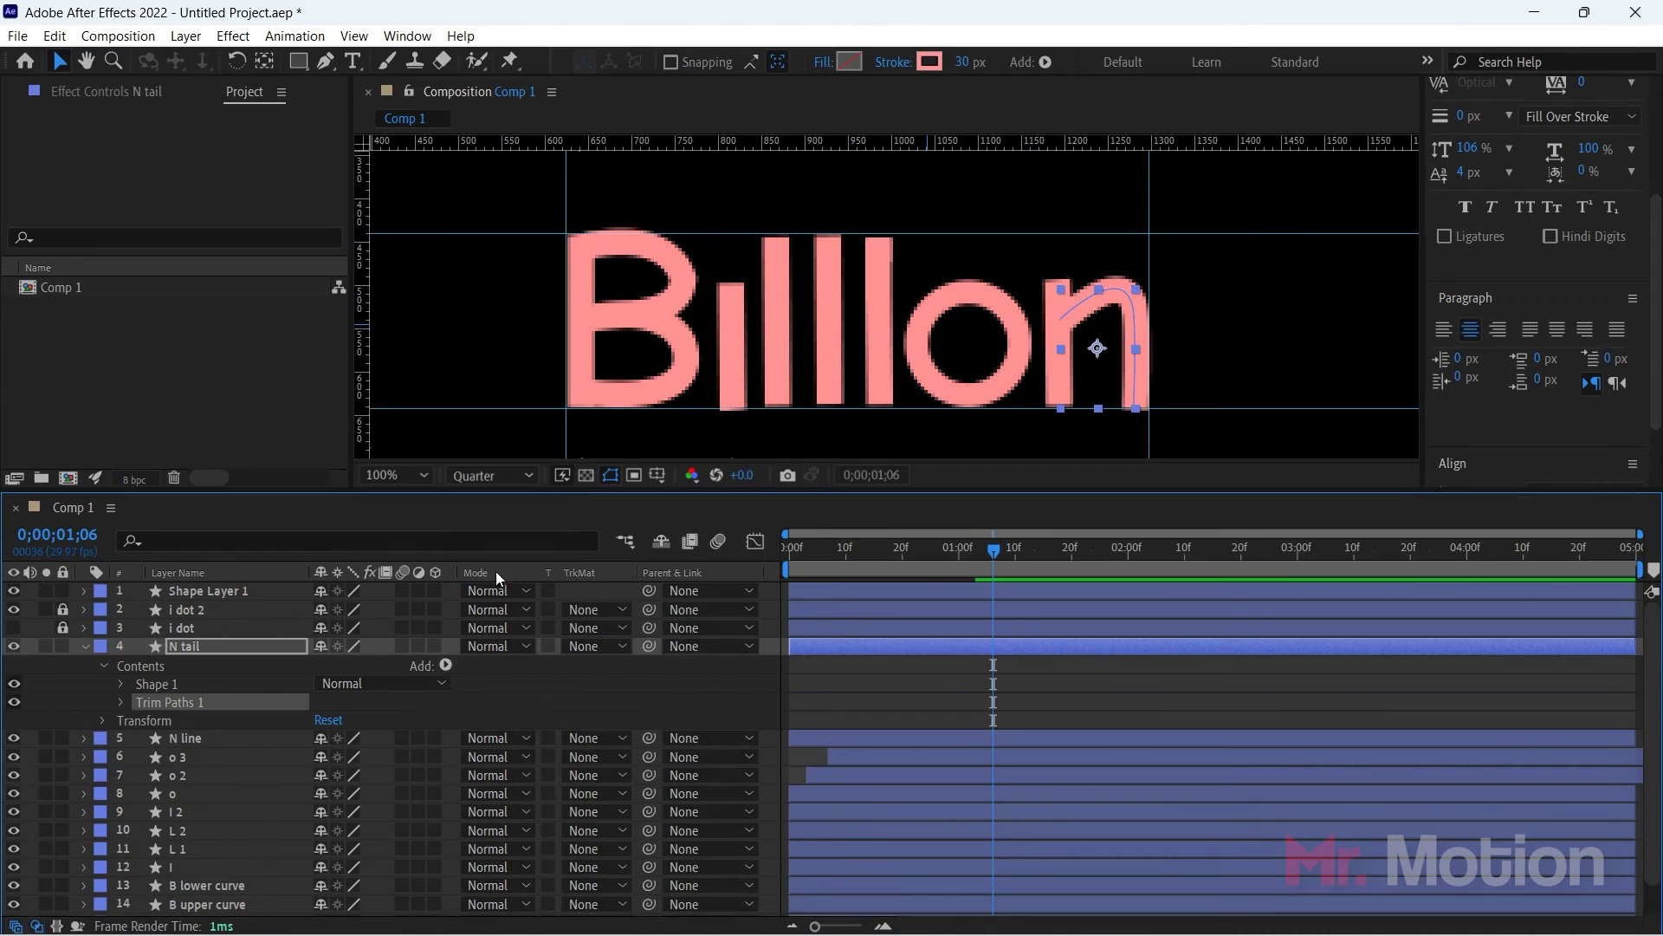
{"action": "left_click", "coordinate": [122, 702]}
Step: Keyframe N tail's Trim Paths End from 0% at 0;00;00;00 to 100% at 0;00;00;20
{"action": "key", "text": "Home"}
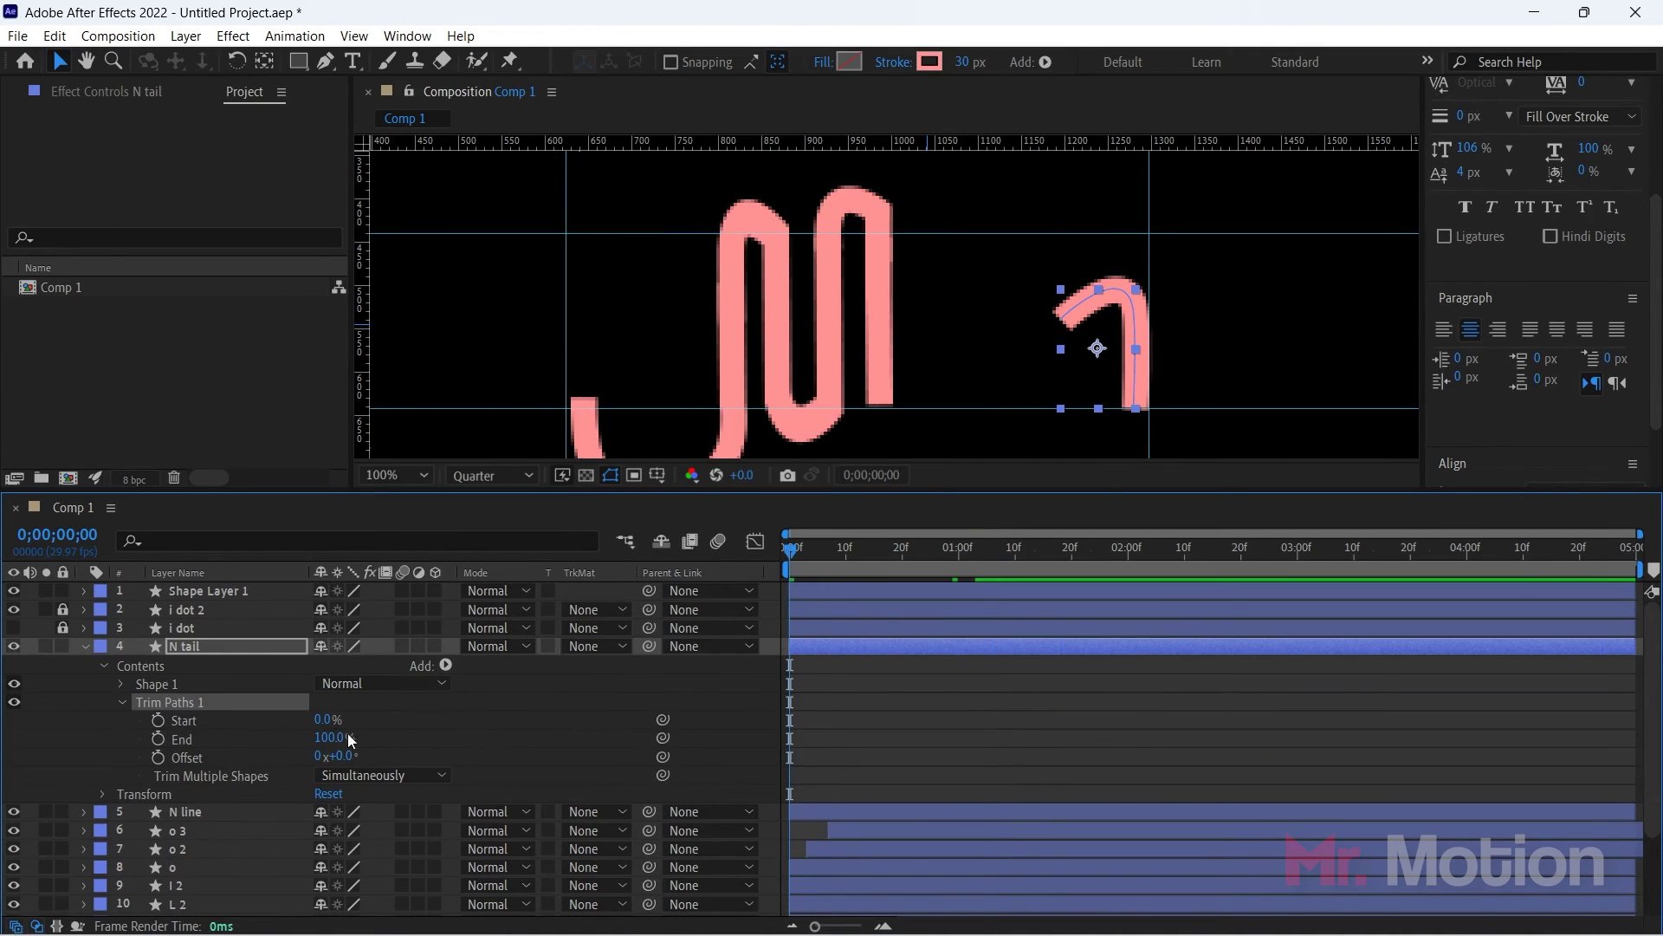
{"action": "left_click_drag", "start_coordinate": [344, 739], "coordinate": [182, 744]}
{"action": "left_click_drag", "start_coordinate": [792, 552], "coordinate": [903, 551]}
{"action": "left_click_drag", "start_coordinate": [332, 738], "coordinate": [520, 728]}
Step: Apply Easy Ease to N tail's End keyframes and preview the animation from the start
{"action": "left_click_drag", "start_coordinate": [920, 719], "coordinate": [787, 766]}
{"action": "key", "text": "F9"}
{"action": "left_click_drag", "start_coordinate": [900, 555], "coordinate": [501, 594]}
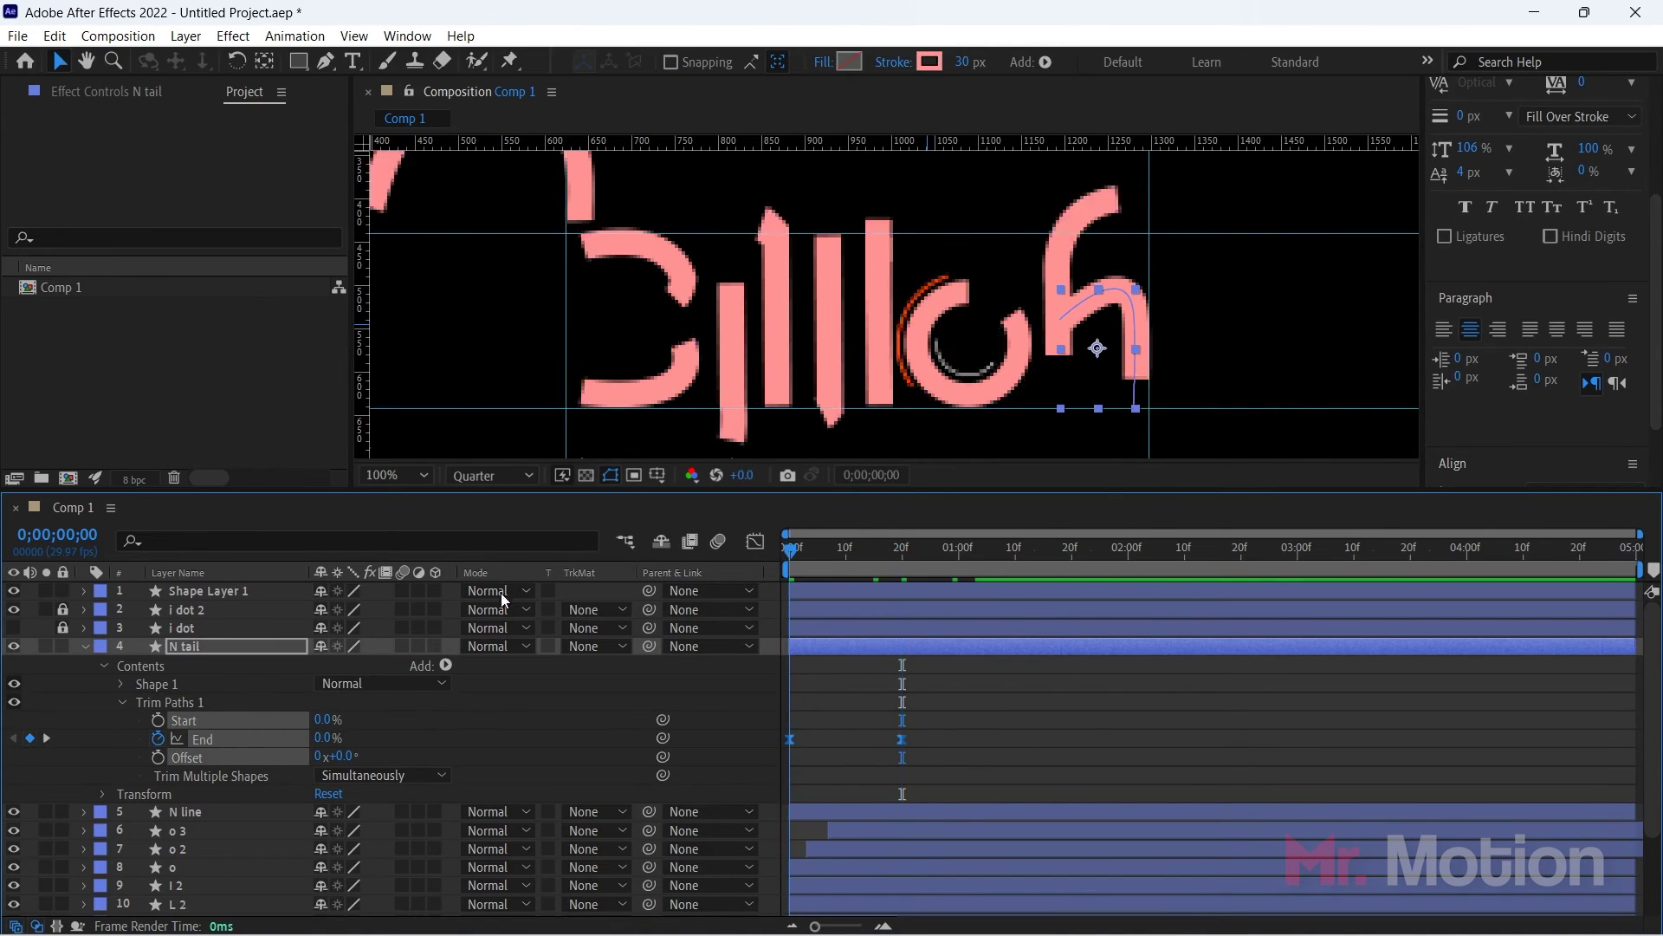
{"action": "key", "text": "space"}
{"action": "left_click", "coordinate": [1099, 708]}
Step: Collapse N tail, fine-tune the I 2 layer's Trim Paths Start keyframe at 0;00;00;20, and replay the animation
{"action": "left_click", "coordinate": [878, 346]}
{"action": "left_click", "coordinate": [85, 646]}
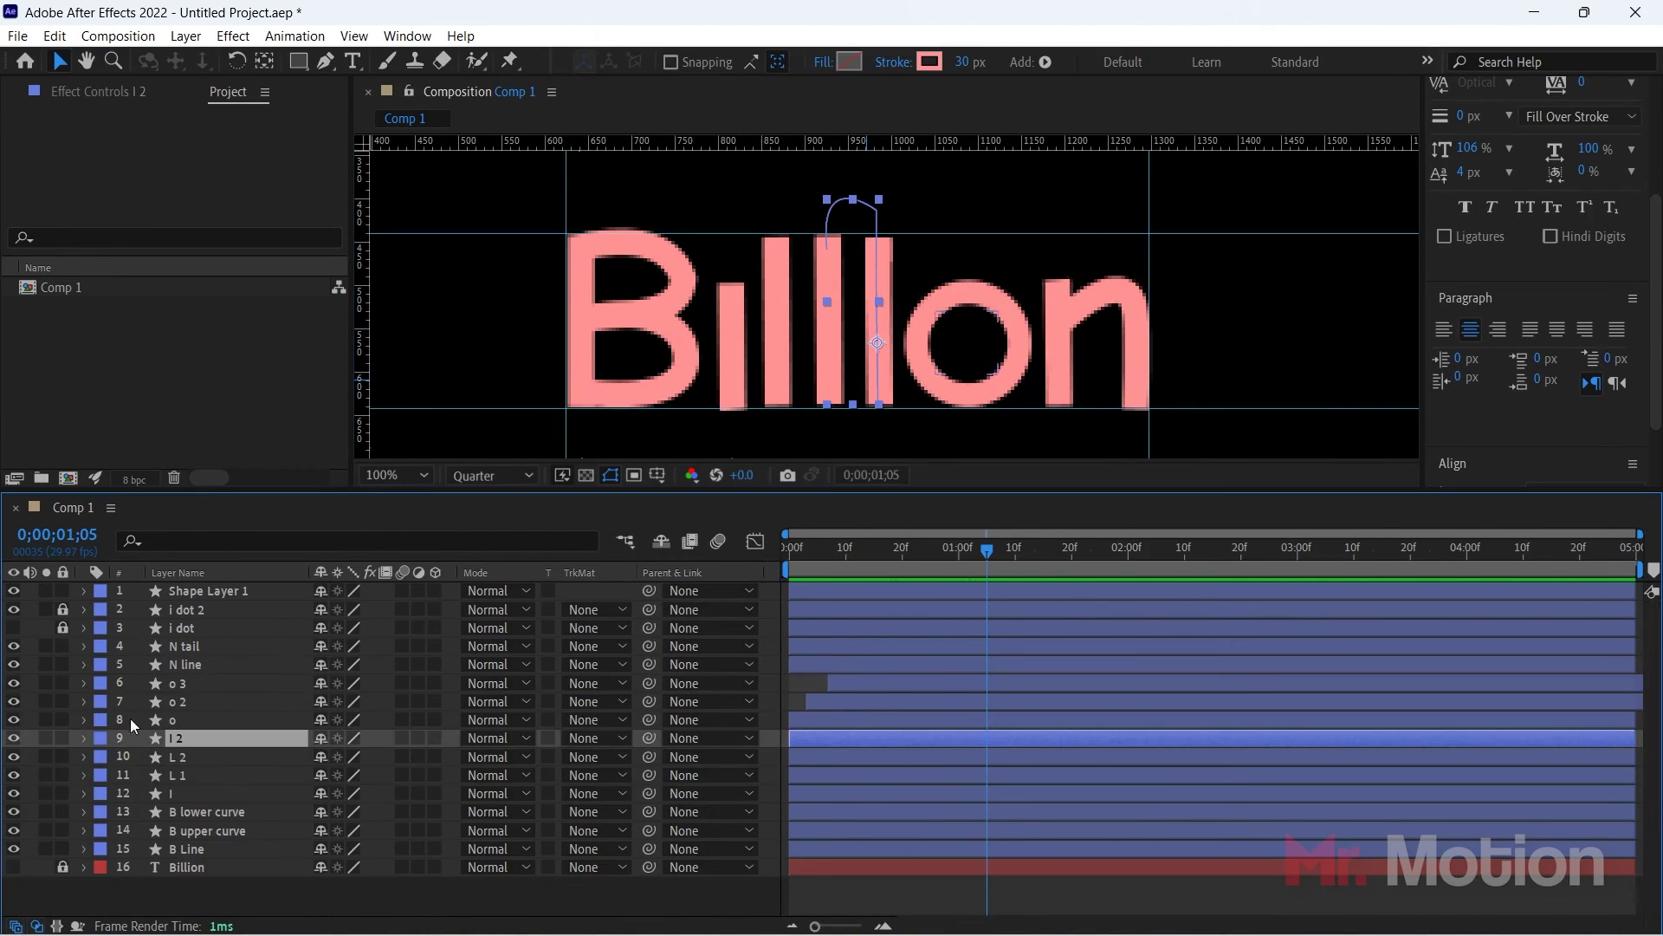
{"action": "left_click", "coordinate": [84, 738]}
{"action": "left_click_drag", "start_coordinate": [987, 551], "coordinate": [906, 589]}
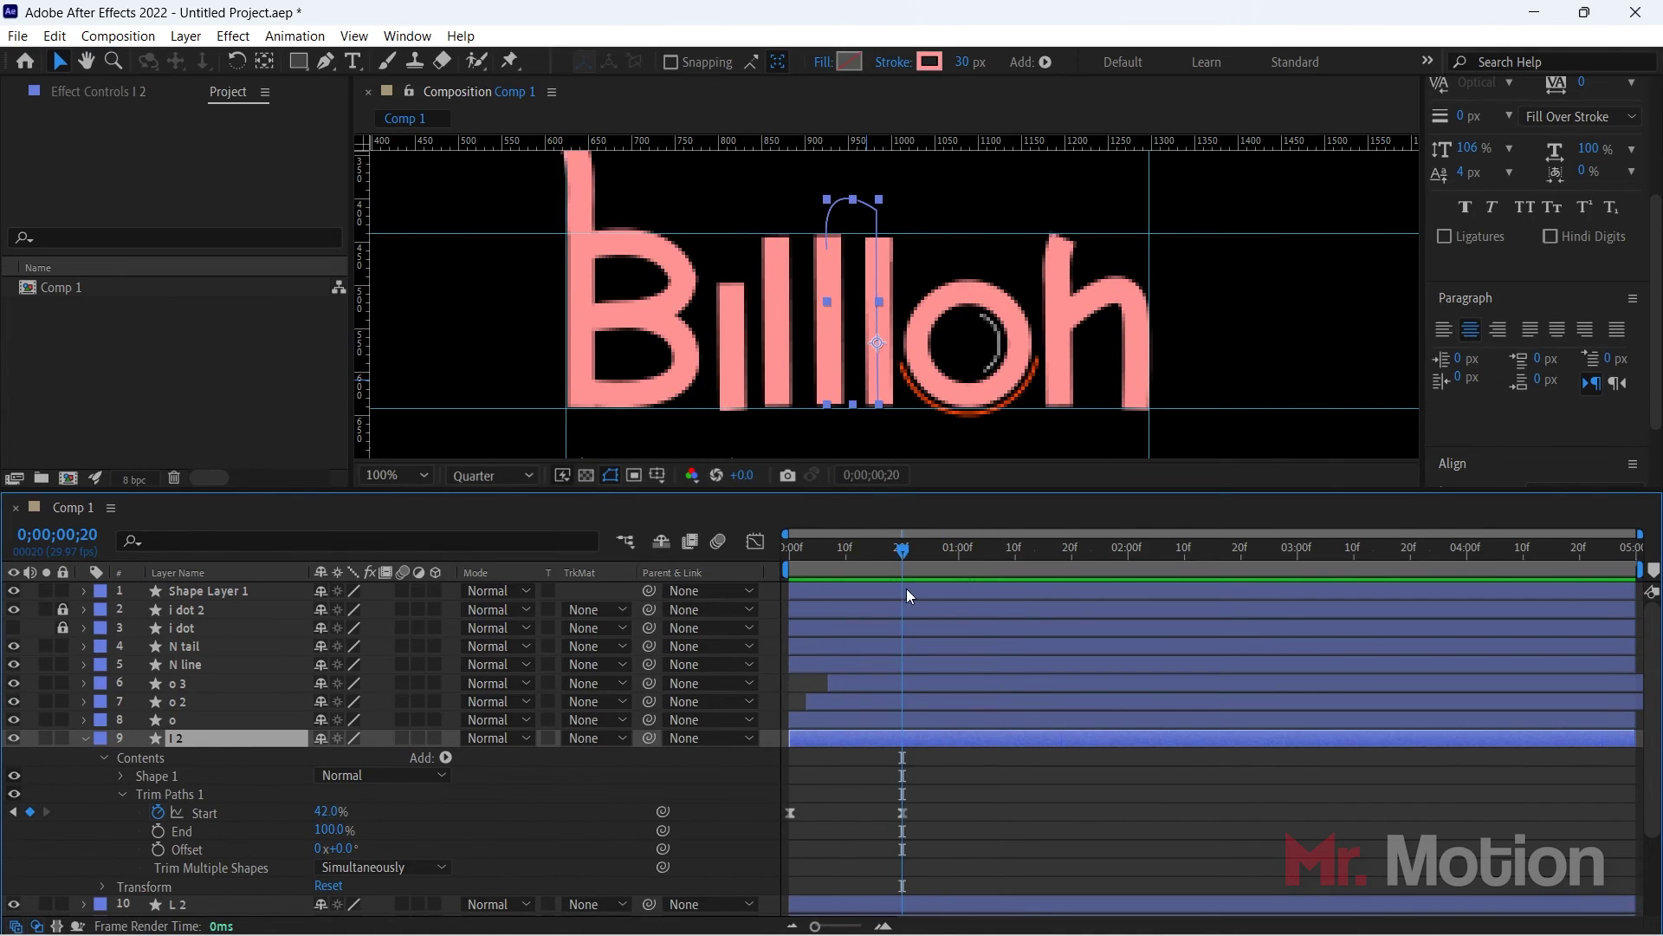
{"action": "left_click_drag", "start_coordinate": [327, 812], "coordinate": [332, 810]}
{"action": "key", "text": "space"}
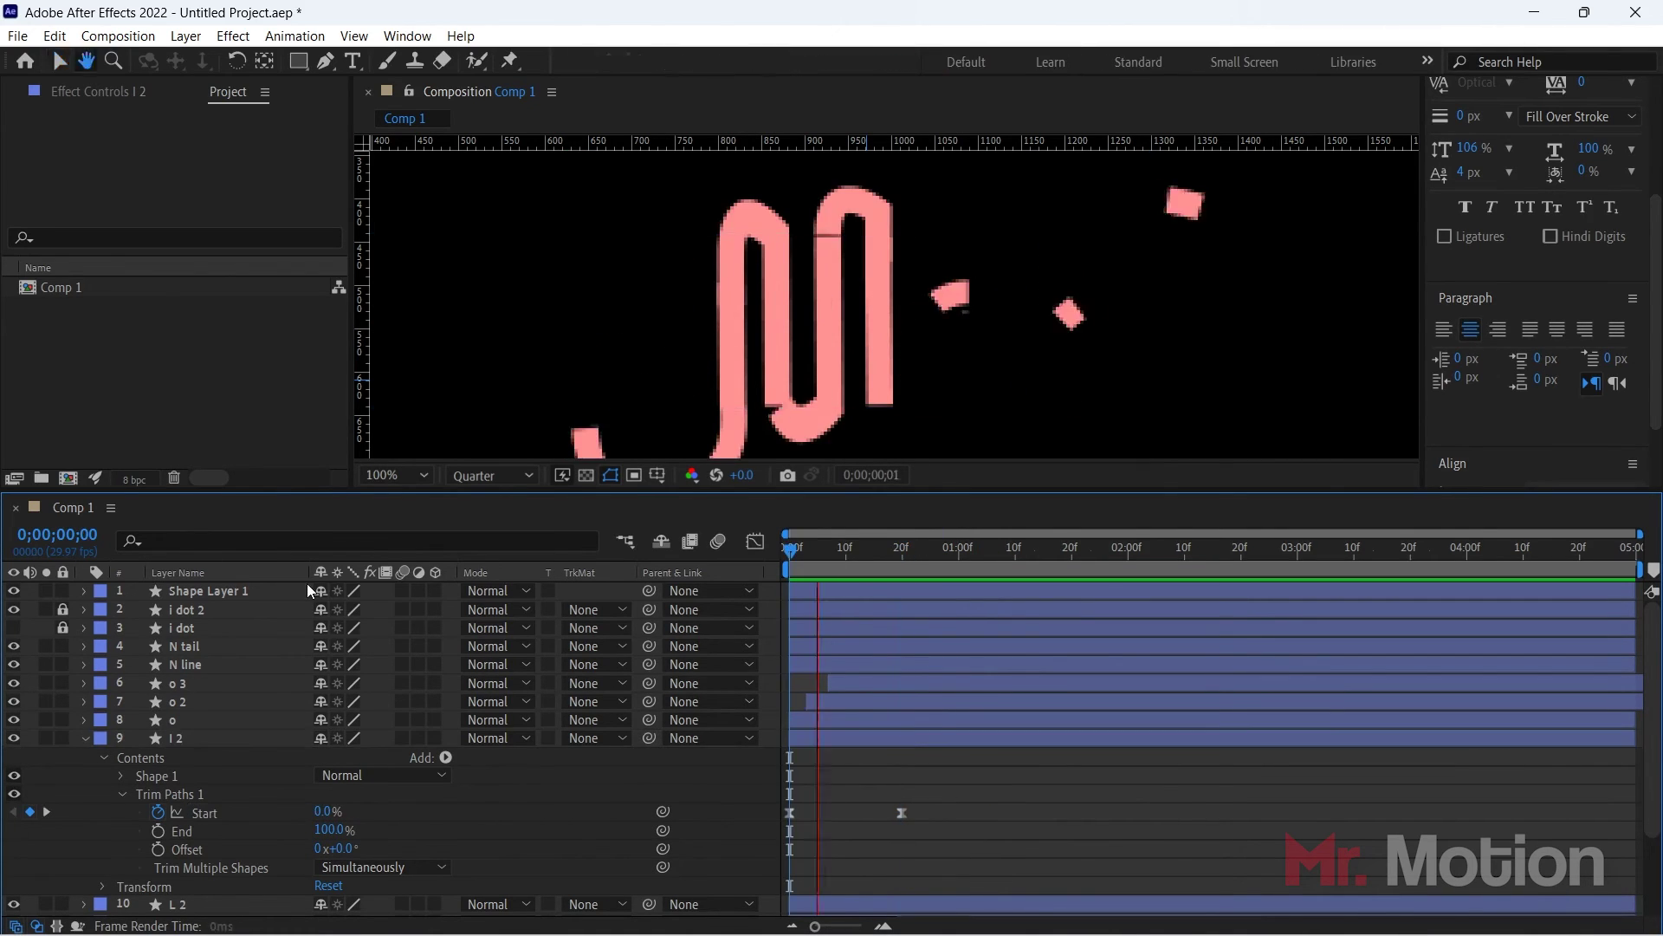
Step: Collapse the I 2 layer, and show and unlock the i dot and i dot 2 layers
{"action": "left_click", "coordinate": [86, 738]}
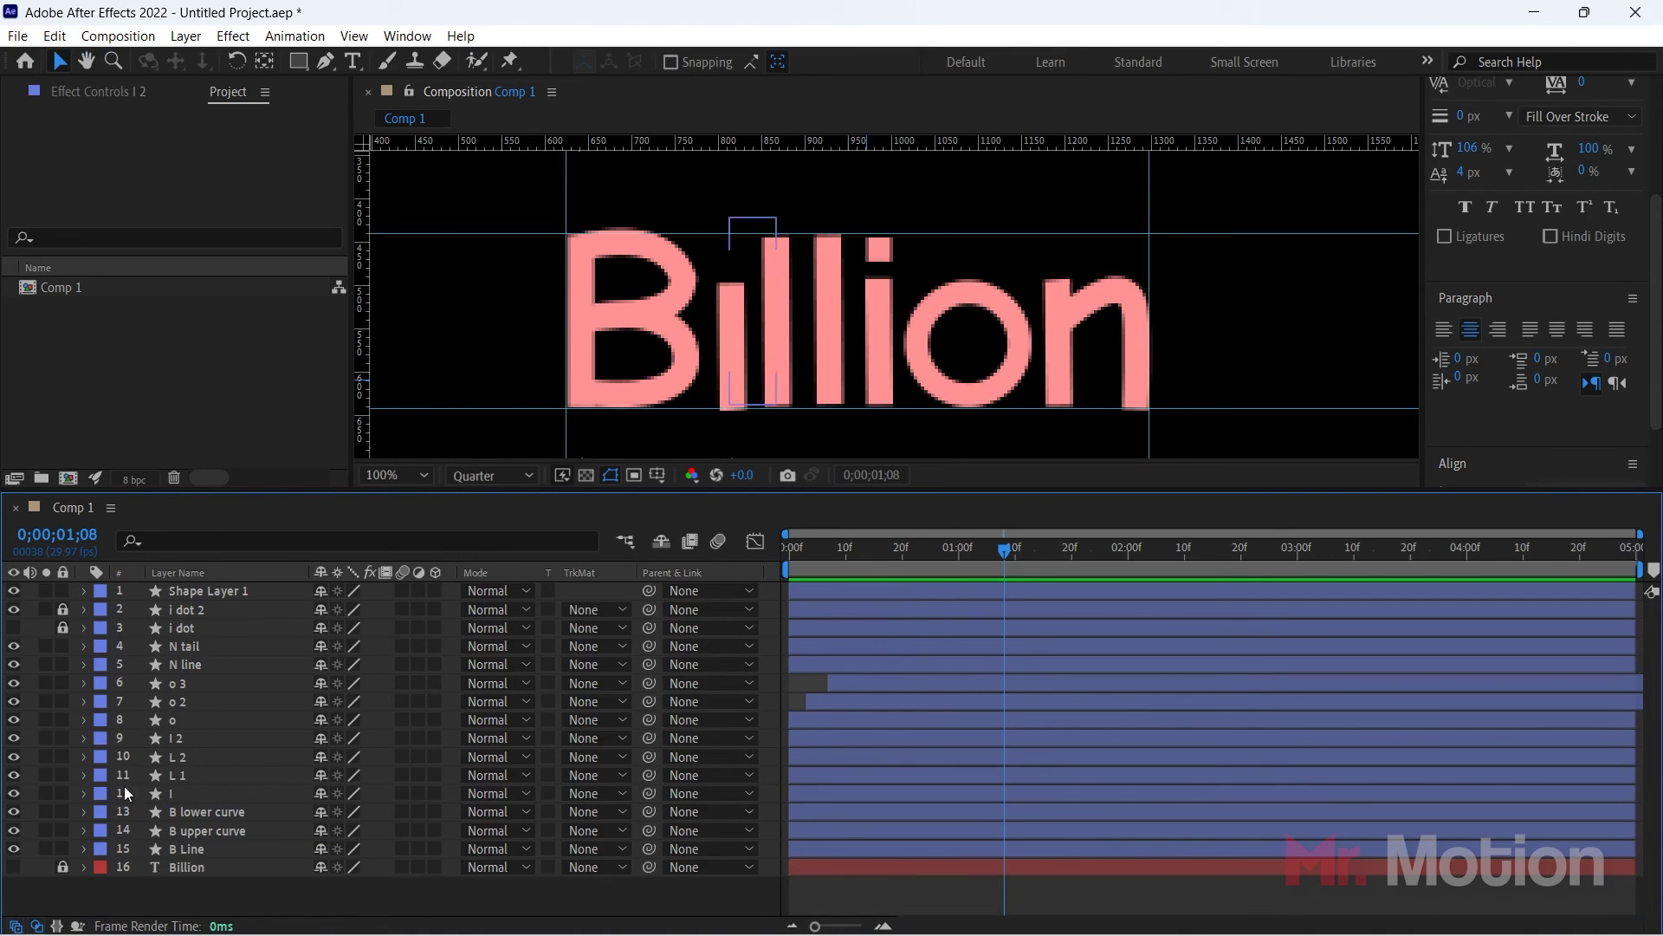
{"action": "left_click", "coordinate": [13, 610]}
{"action": "left_click", "coordinate": [13, 627]}
{"action": "left_click", "coordinate": [13, 610]}
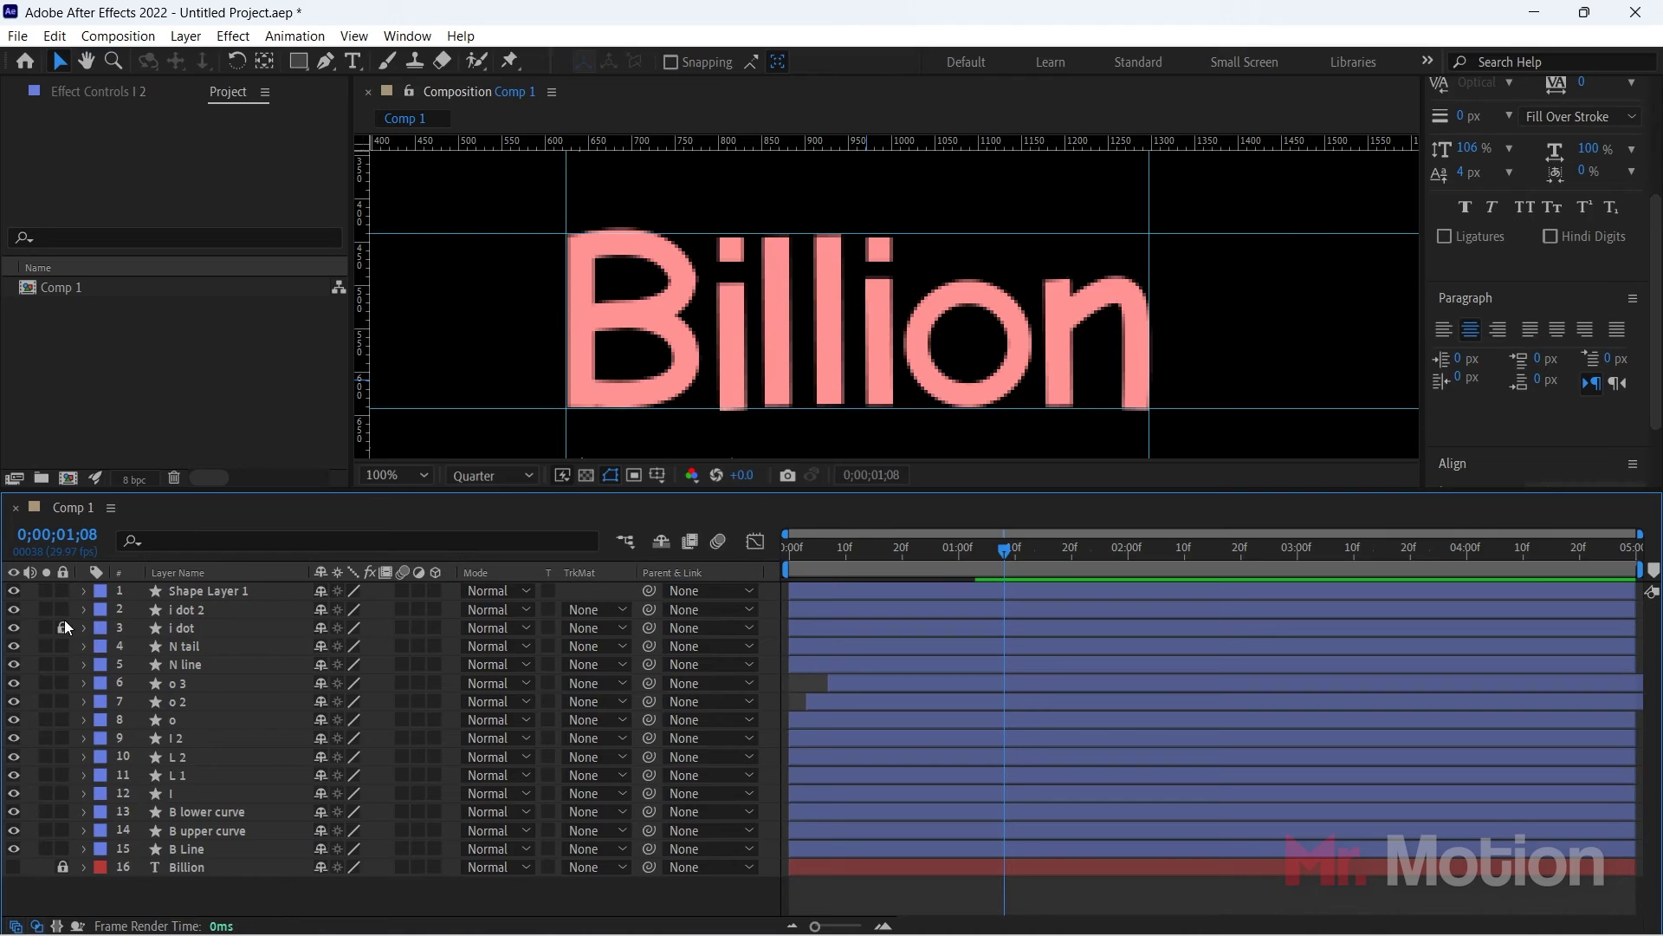
Step: Reveal Position and Opacity on both i dot layers and set starting keyframes for them at 0;00;00;00
{"action": "left_click", "coordinate": [218, 627]}
{"action": "left_click", "coordinate": [212, 610], "text": "shift"}
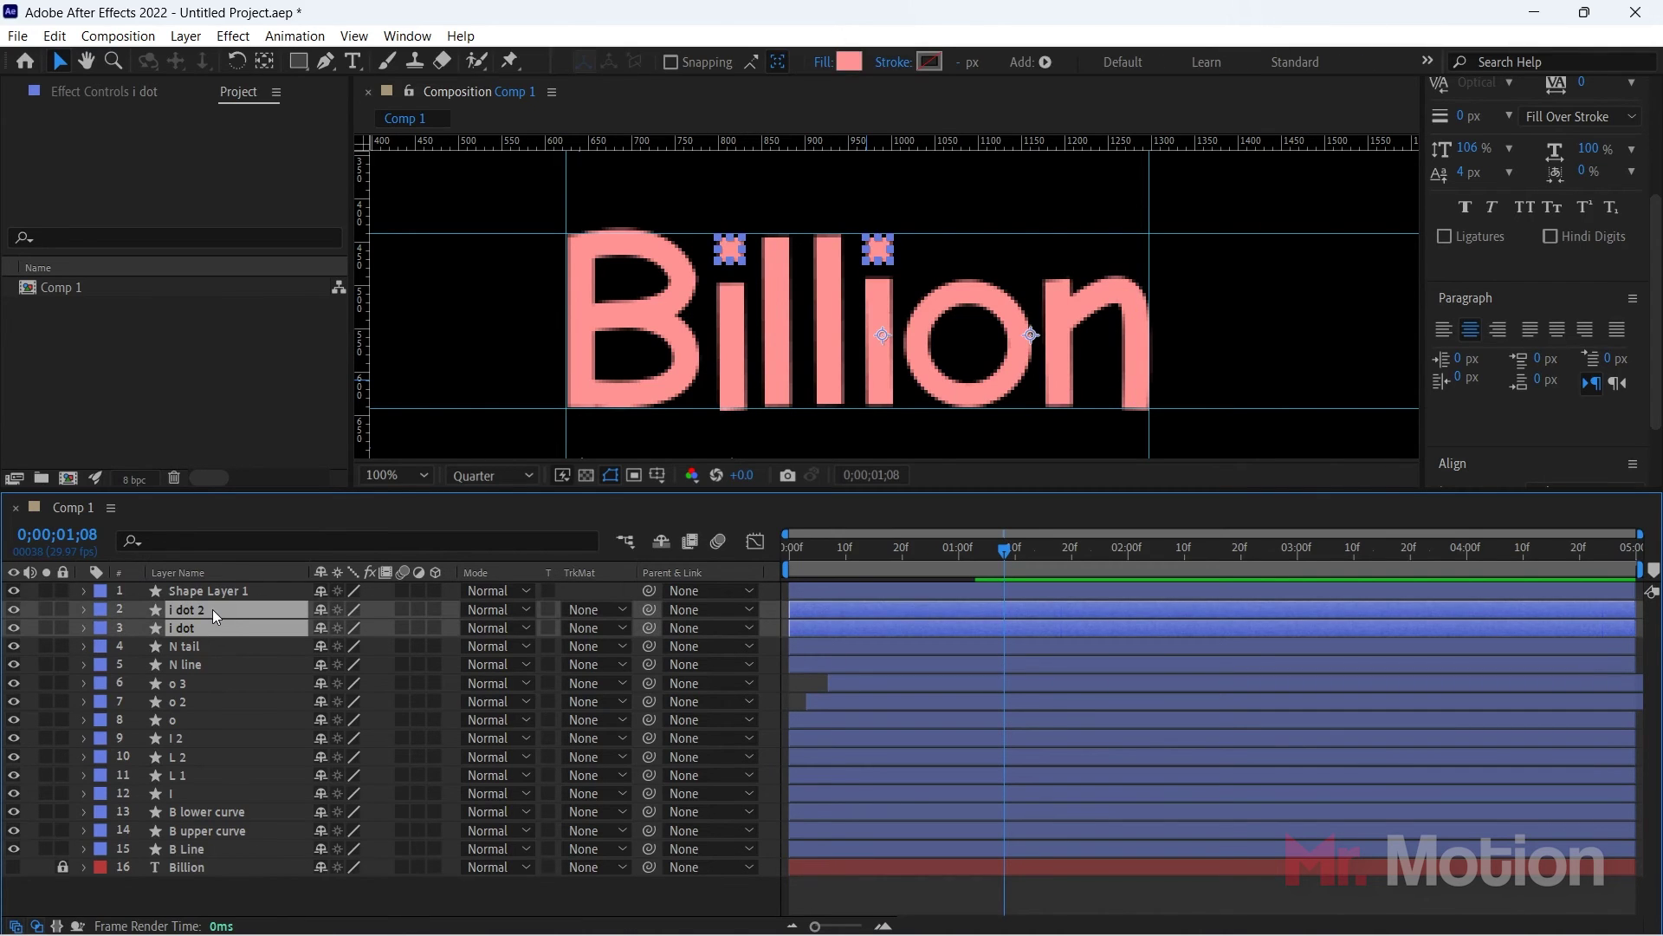
{"action": "key", "text": "p"}
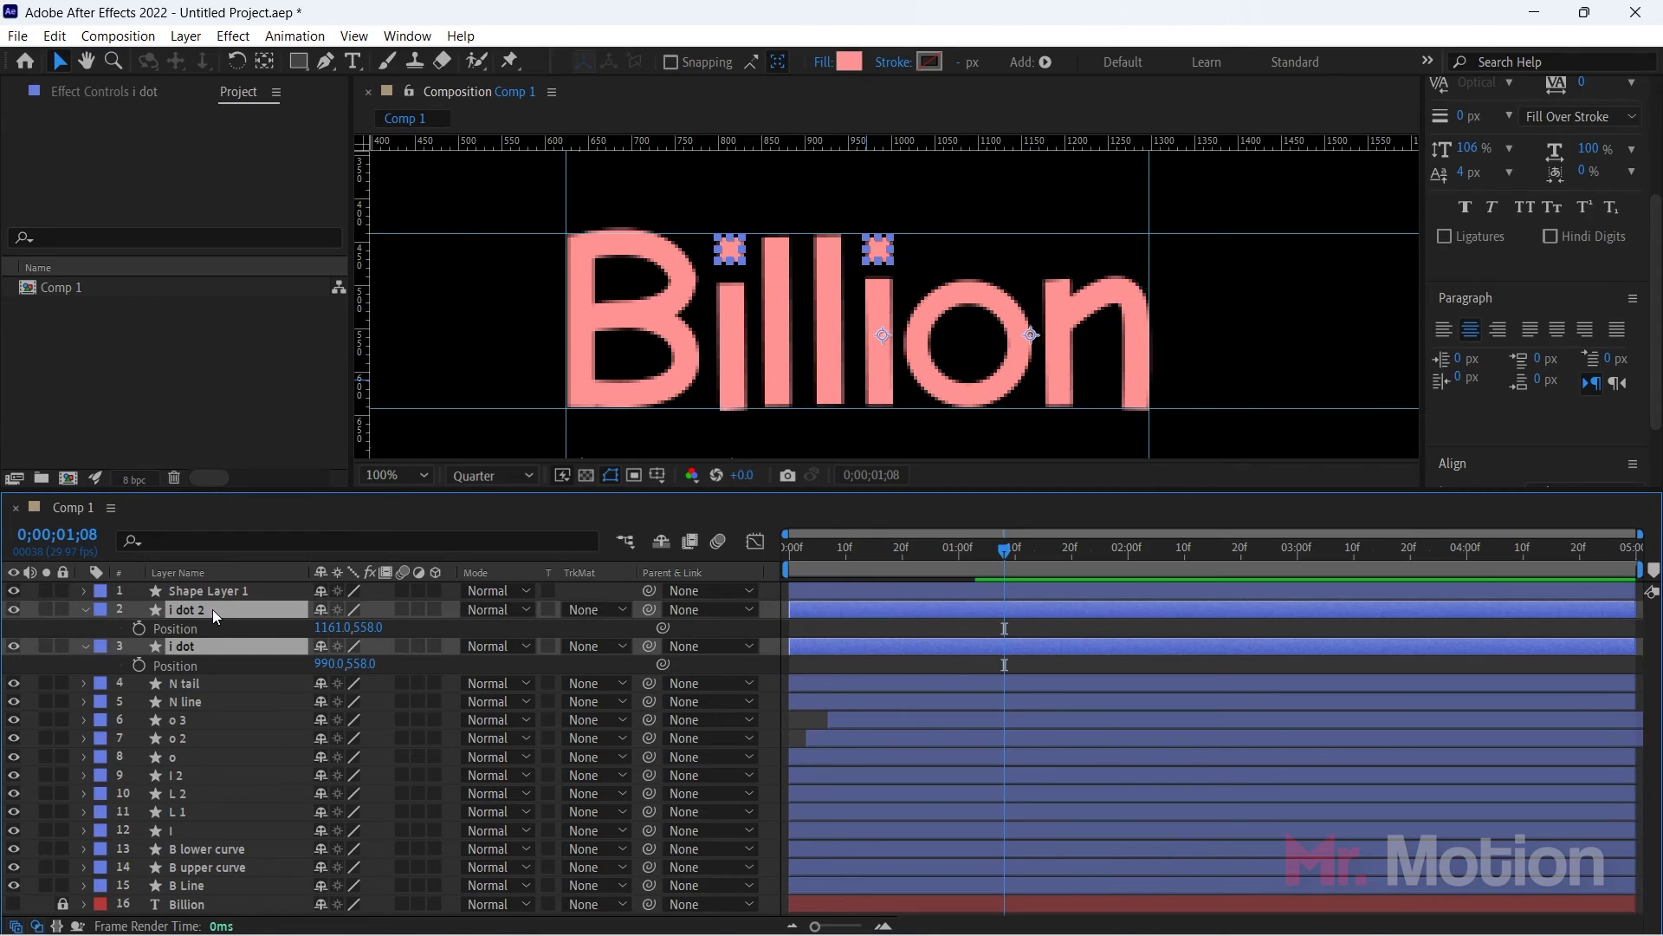
{"action": "key", "text": "shift+t"}
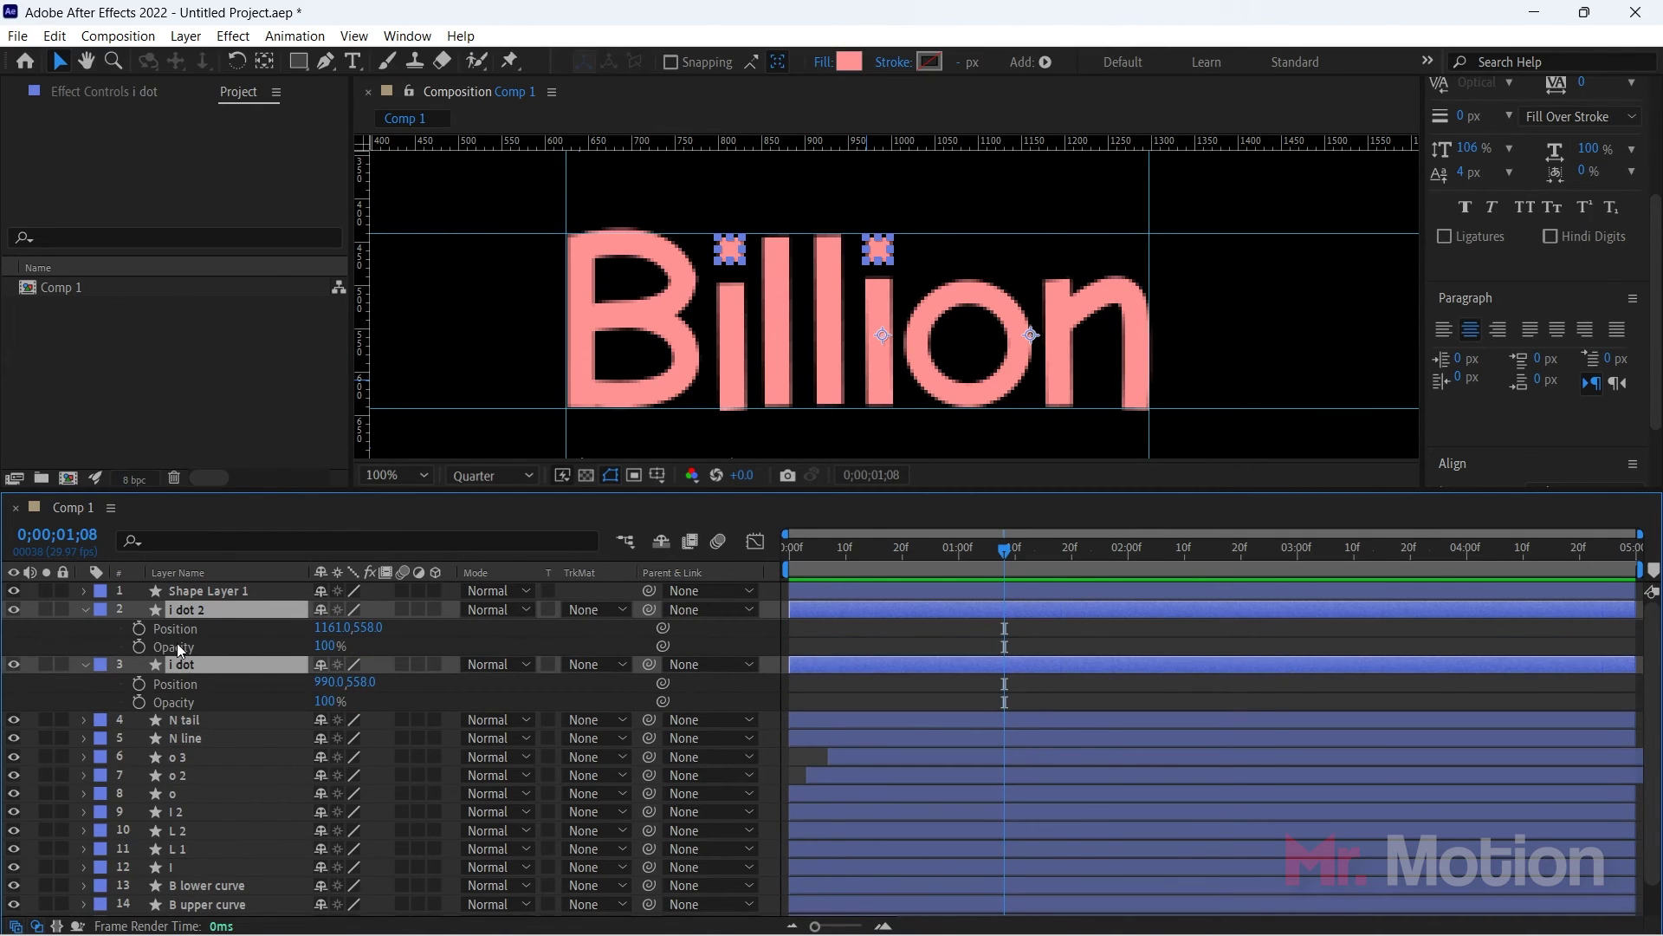
{"action": "left_click_drag", "start_coordinate": [1007, 546], "coordinate": [615, 563]}
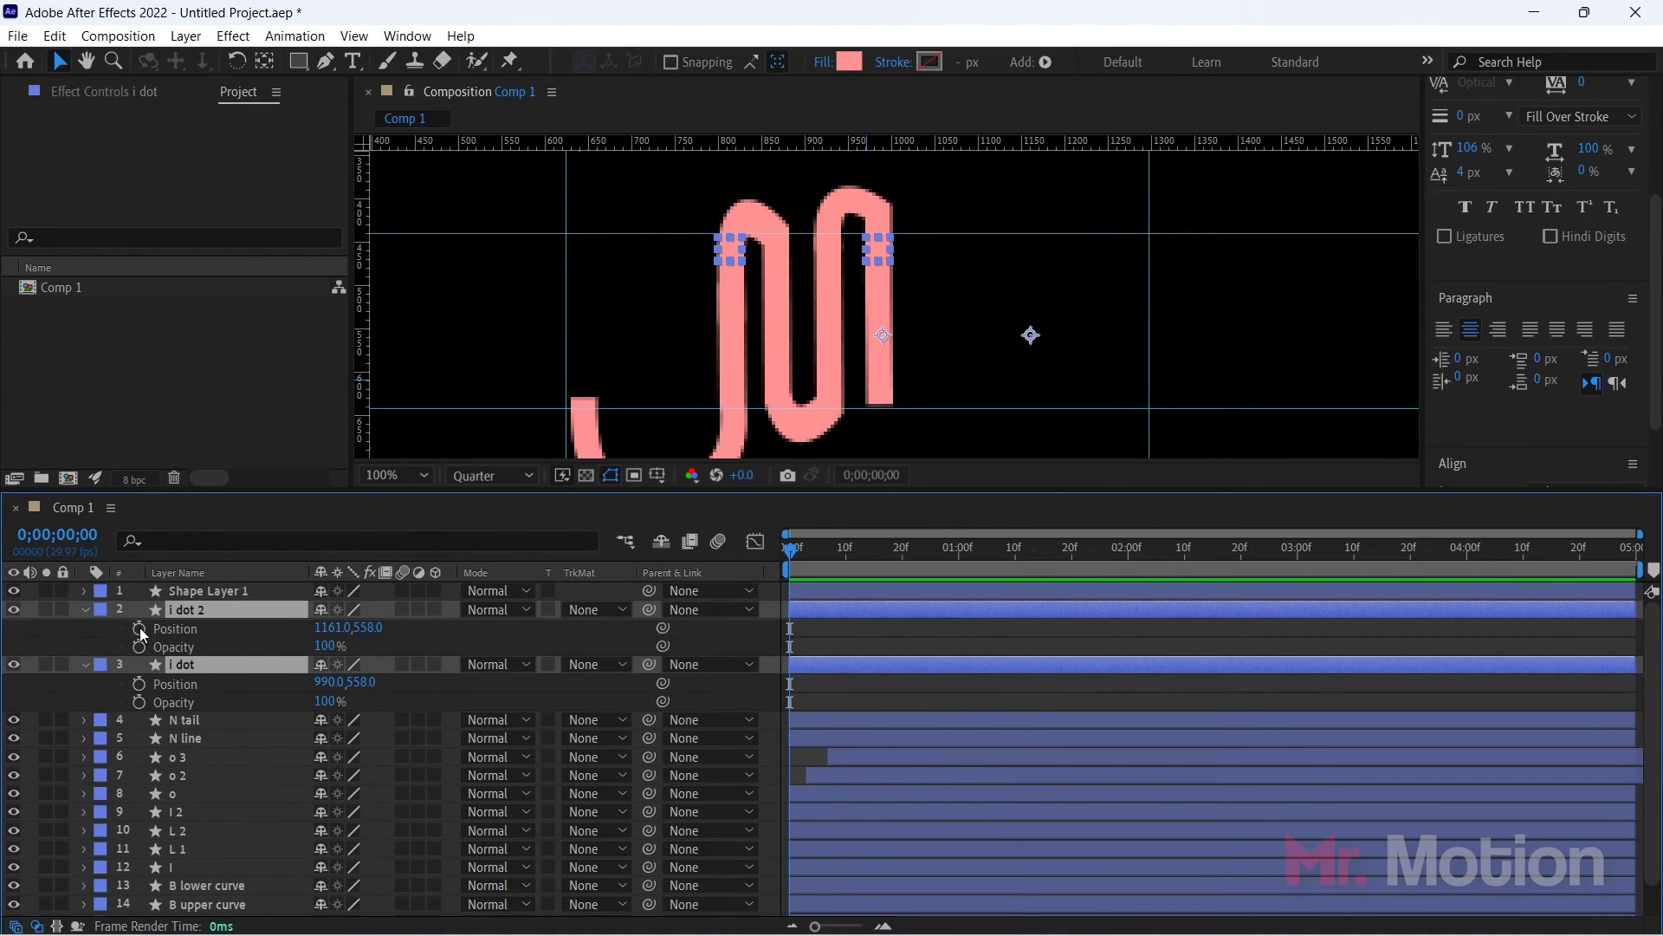
{"action": "left_click", "coordinate": [138, 628]}
{"action": "left_click", "coordinate": [139, 702]}
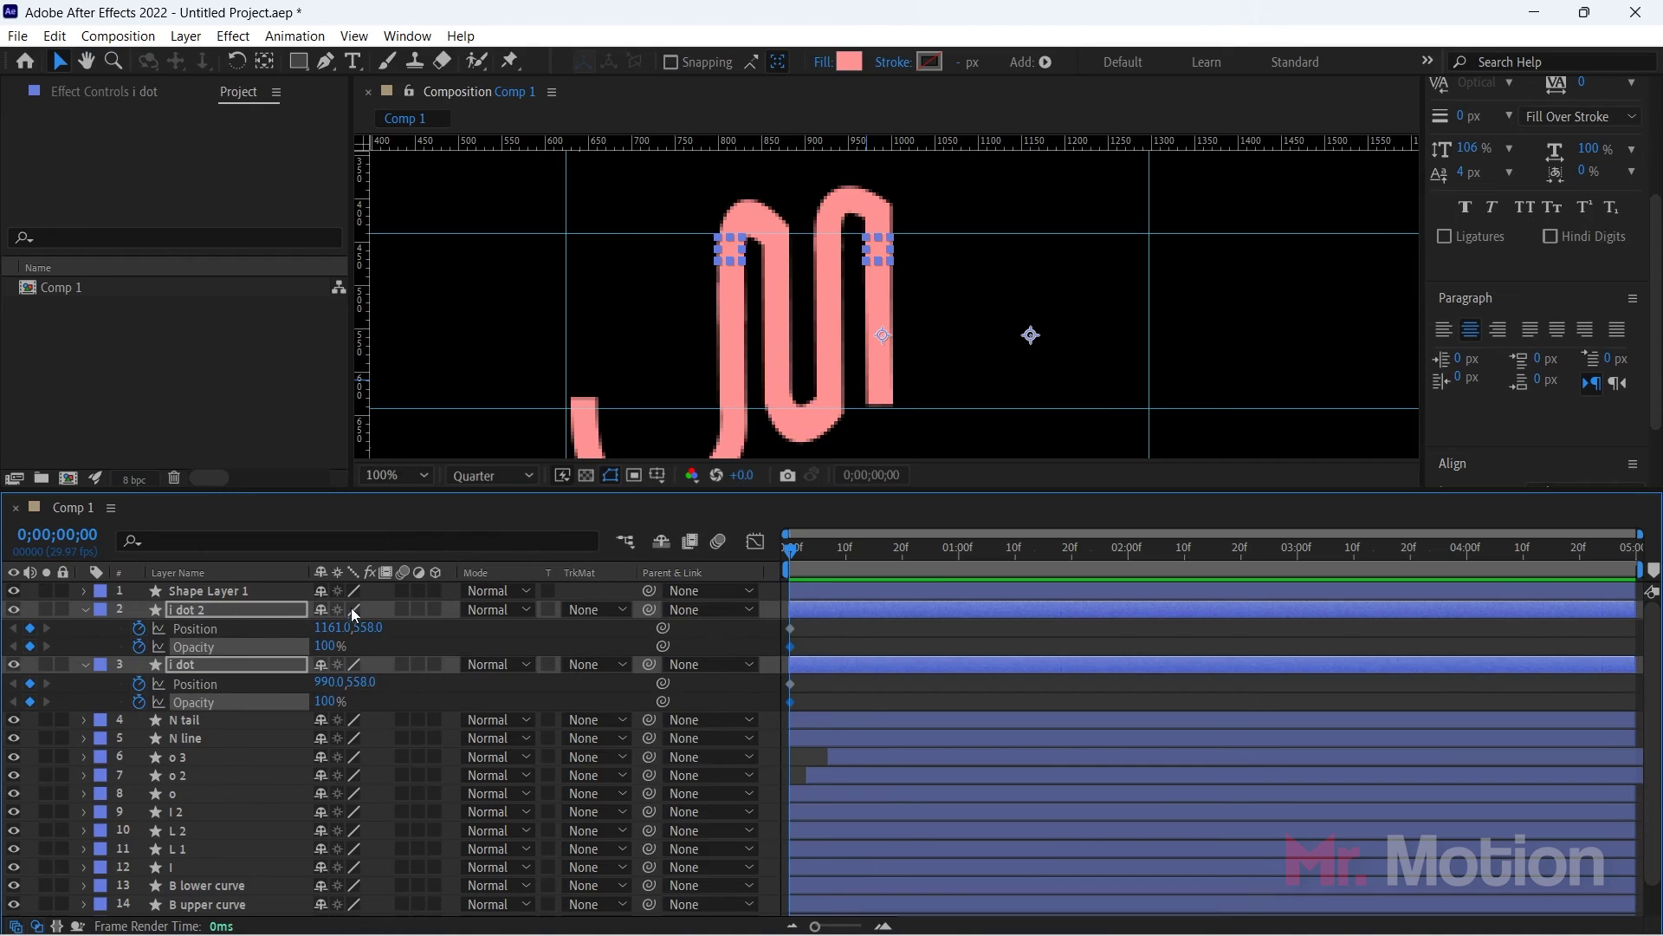
Step: At 0;00;00;20, keyframe both i dots with a Y position of 513 and an Opacity of 0%
{"action": "left_click_drag", "start_coordinate": [792, 553], "coordinate": [904, 544]}
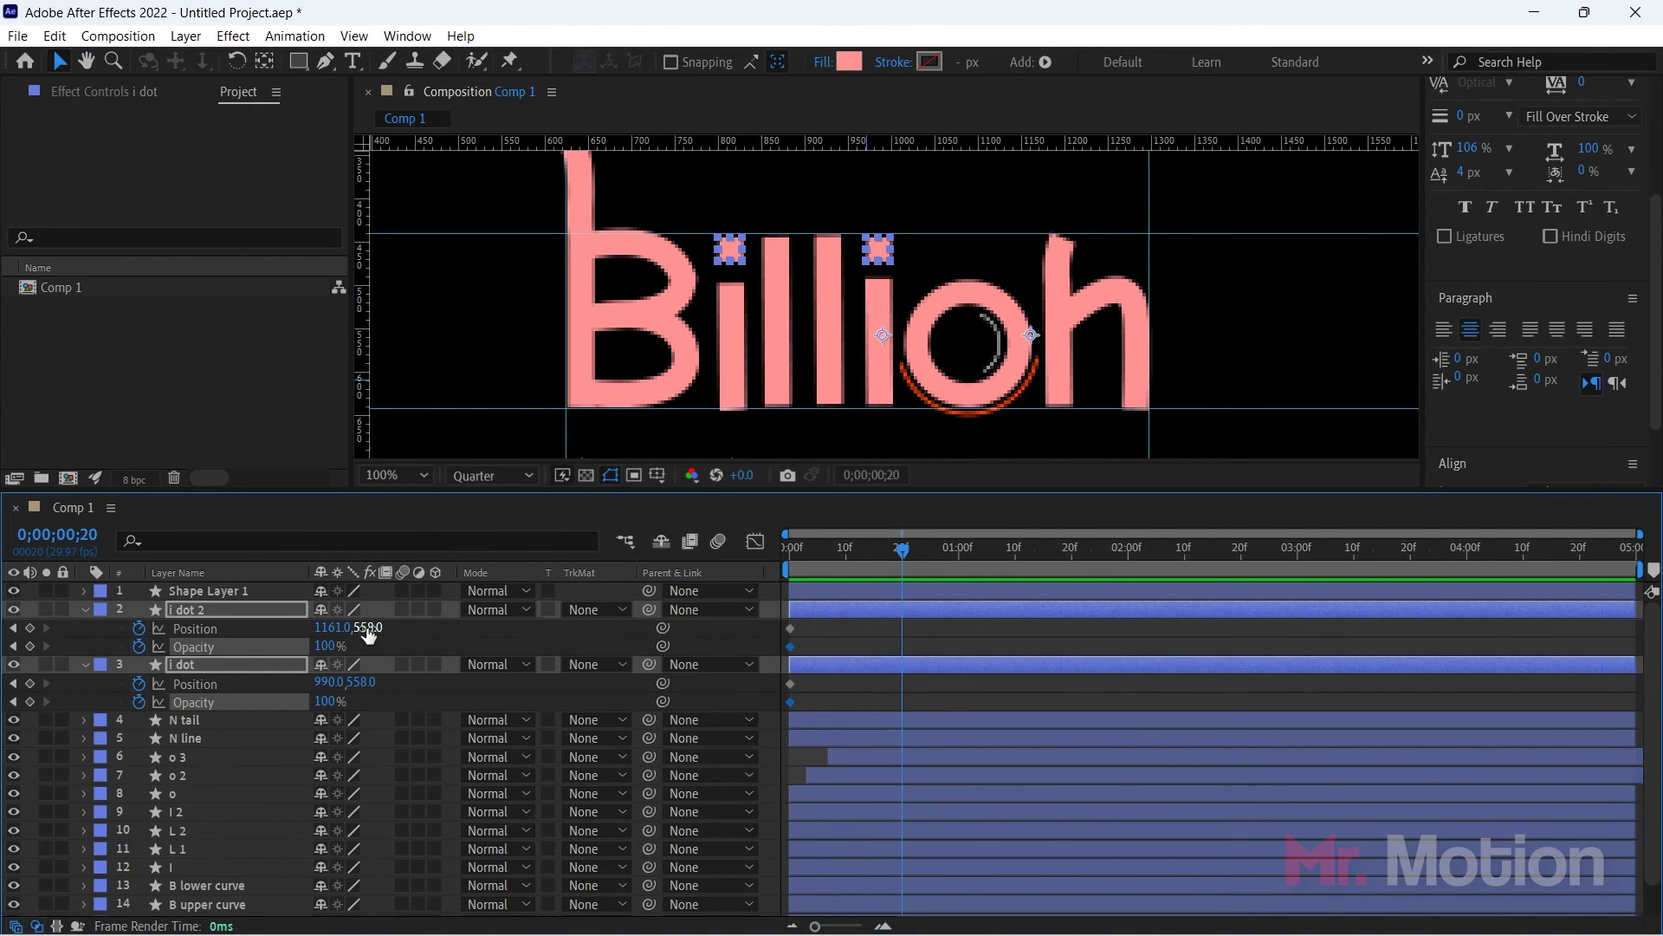
{"action": "left_click_drag", "start_coordinate": [364, 628], "coordinate": [315, 627]}
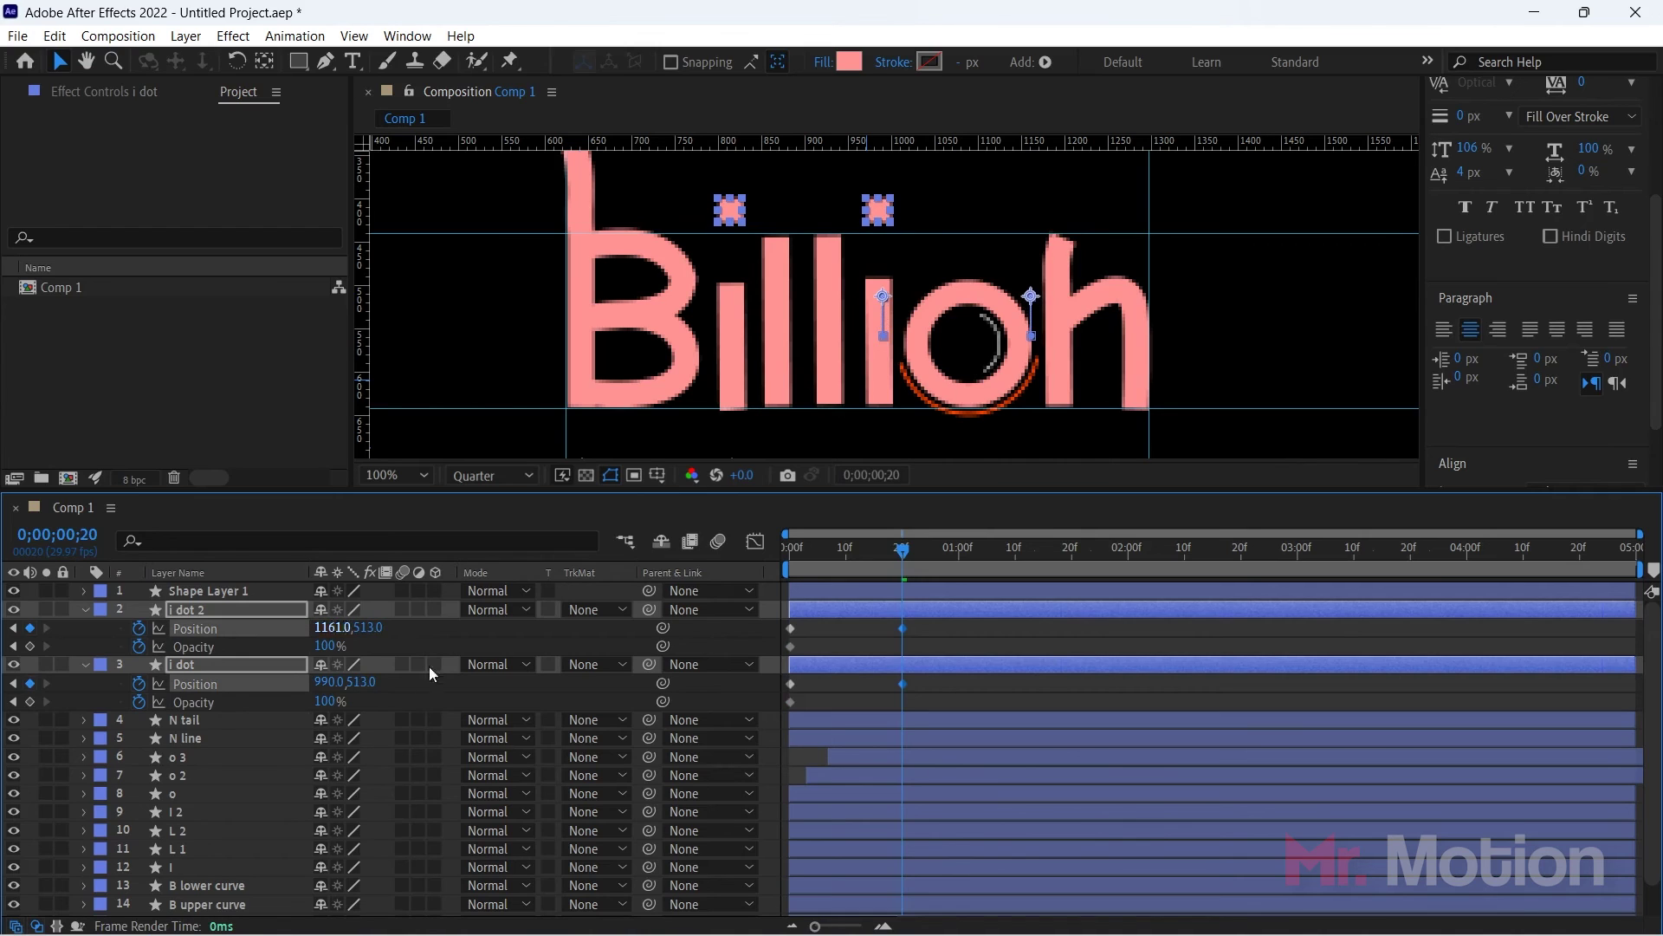
{"action": "left_click_drag", "start_coordinate": [328, 701], "coordinate": [173, 700]}
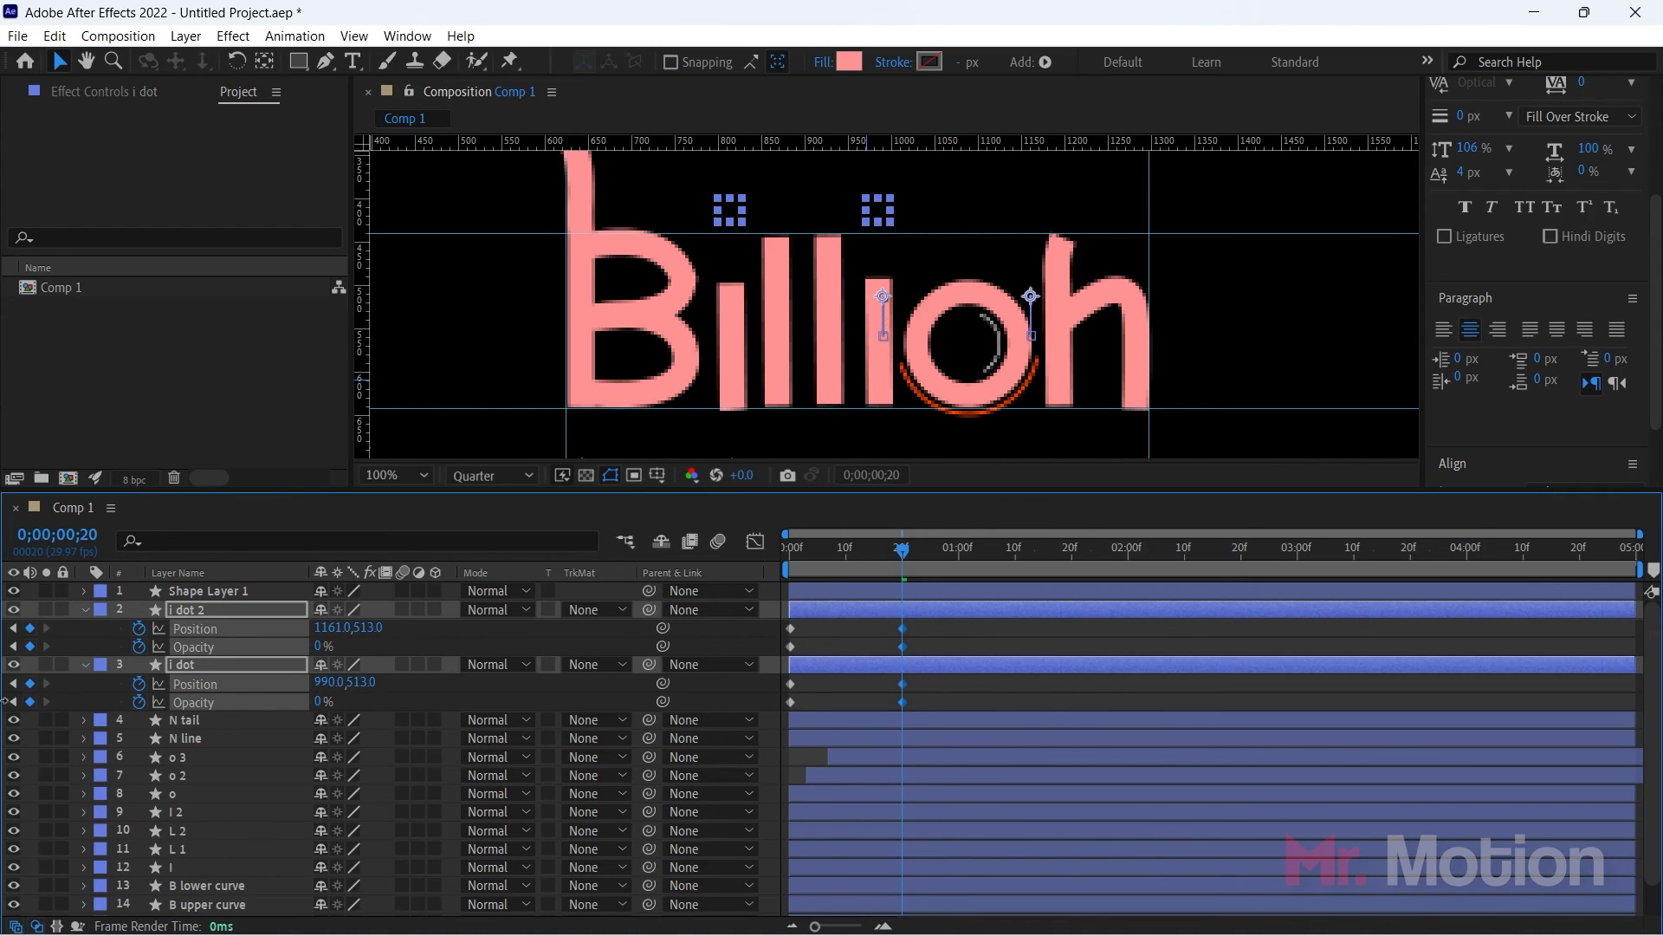
Step: Apply Easy Ease to all the i dots' Position and Opacity keyframes, preview the animation, and collapse both layers
{"action": "left_click_drag", "start_coordinate": [922, 620], "coordinate": [776, 708]}
{"action": "key", "text": "F9"}
{"action": "key", "text": "Home"}
{"action": "key", "text": "space"}
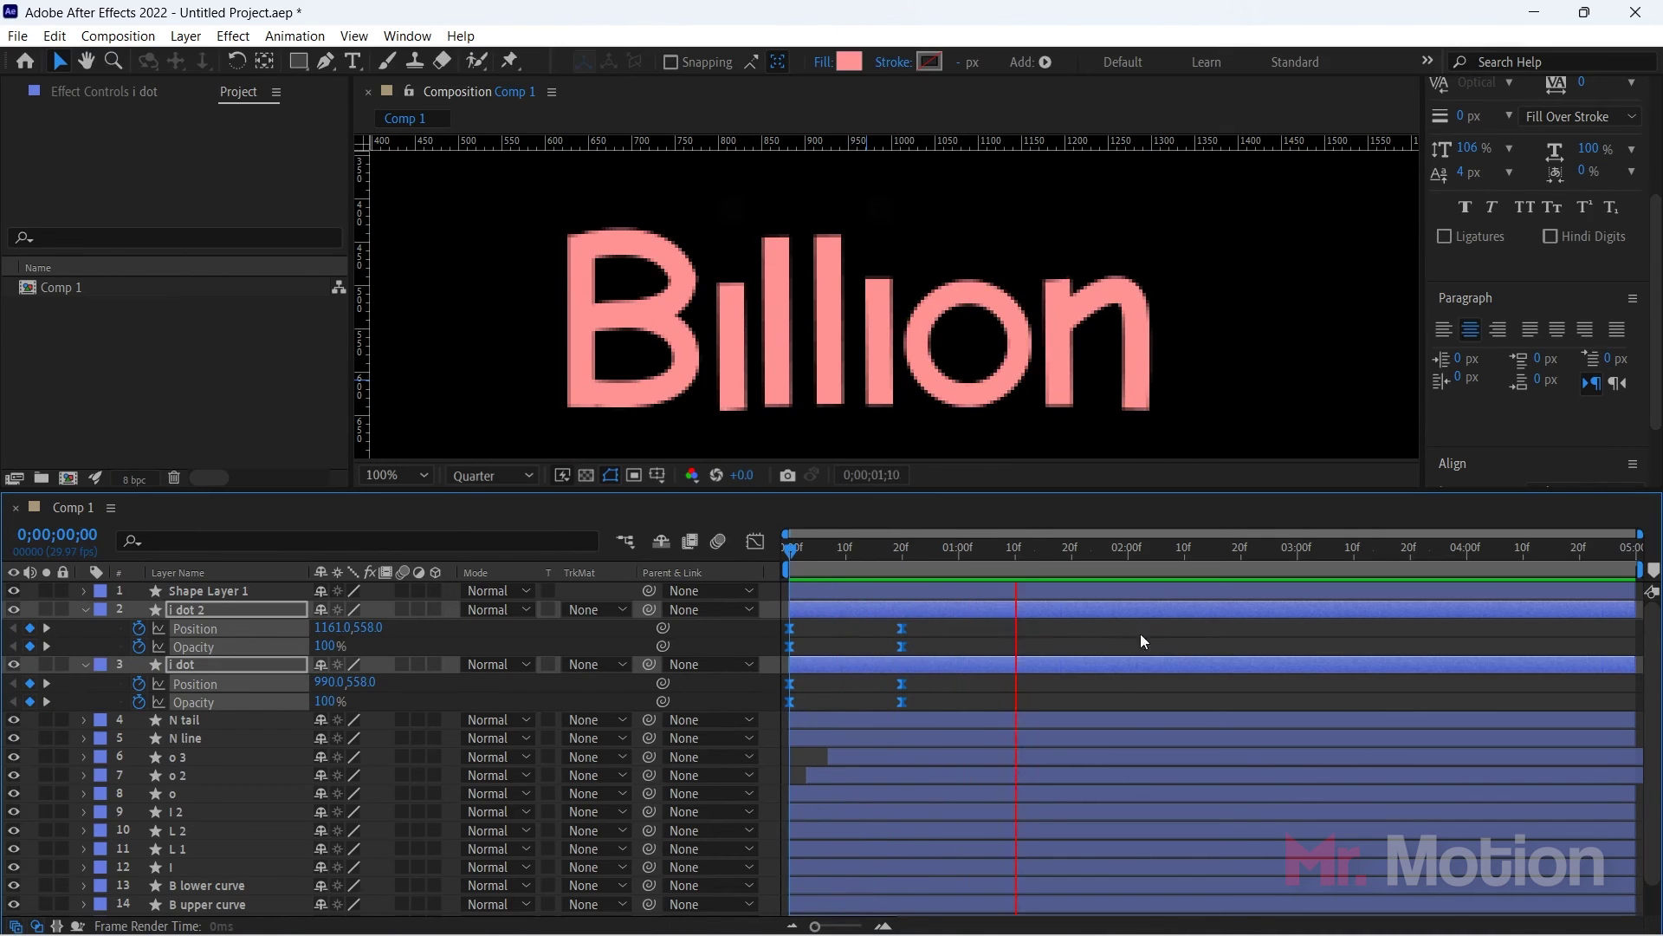
{"action": "key", "text": "space"}
{"action": "left_click", "coordinate": [83, 609]}
{"action": "left_click", "coordinate": [84, 627]}
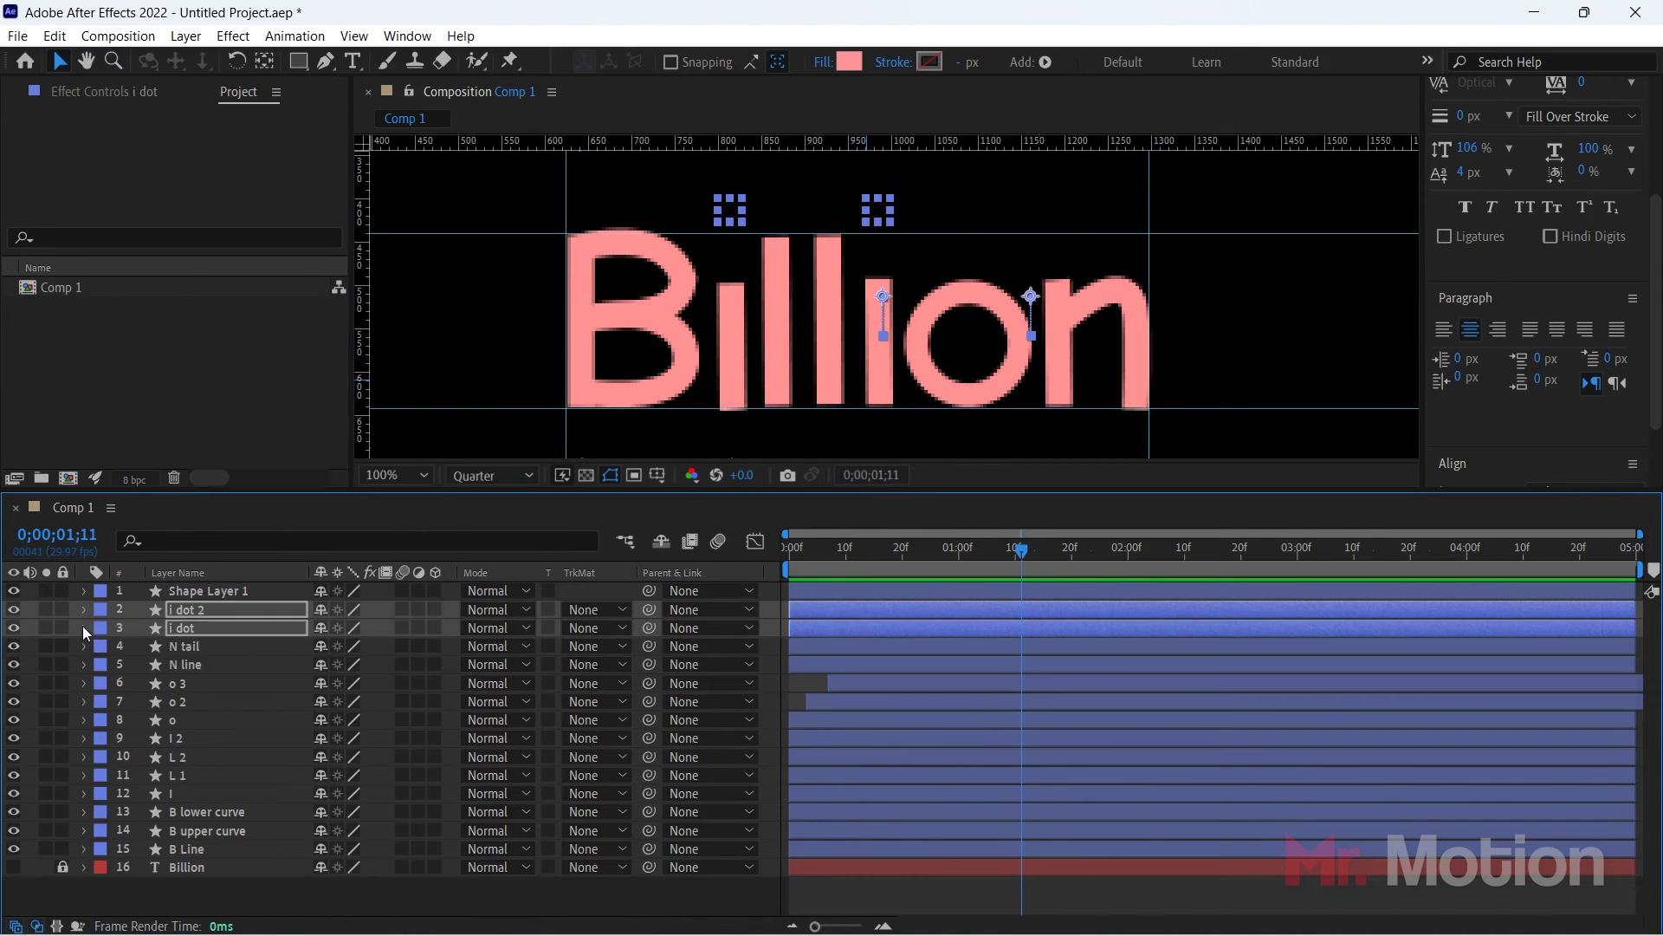
Step: Replay the whole lettering animation from the start and view the composition at 50%
{"action": "left_click", "coordinate": [1039, 701]}
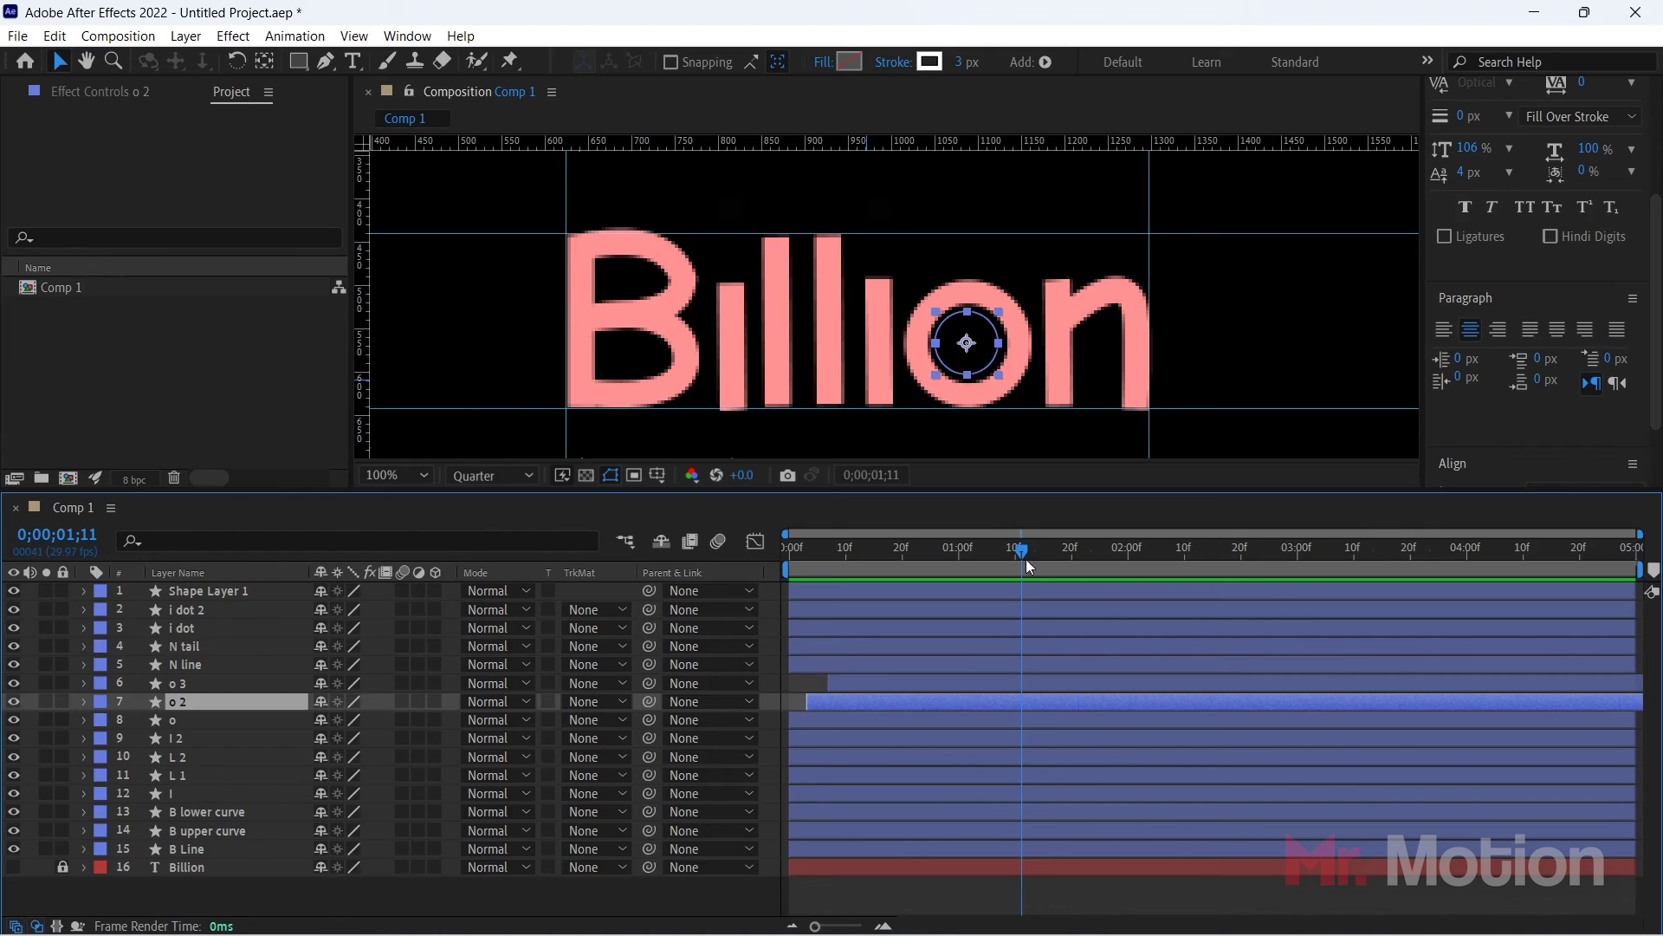
{"action": "key", "text": "Home"}
{"action": "key", "text": "space"}
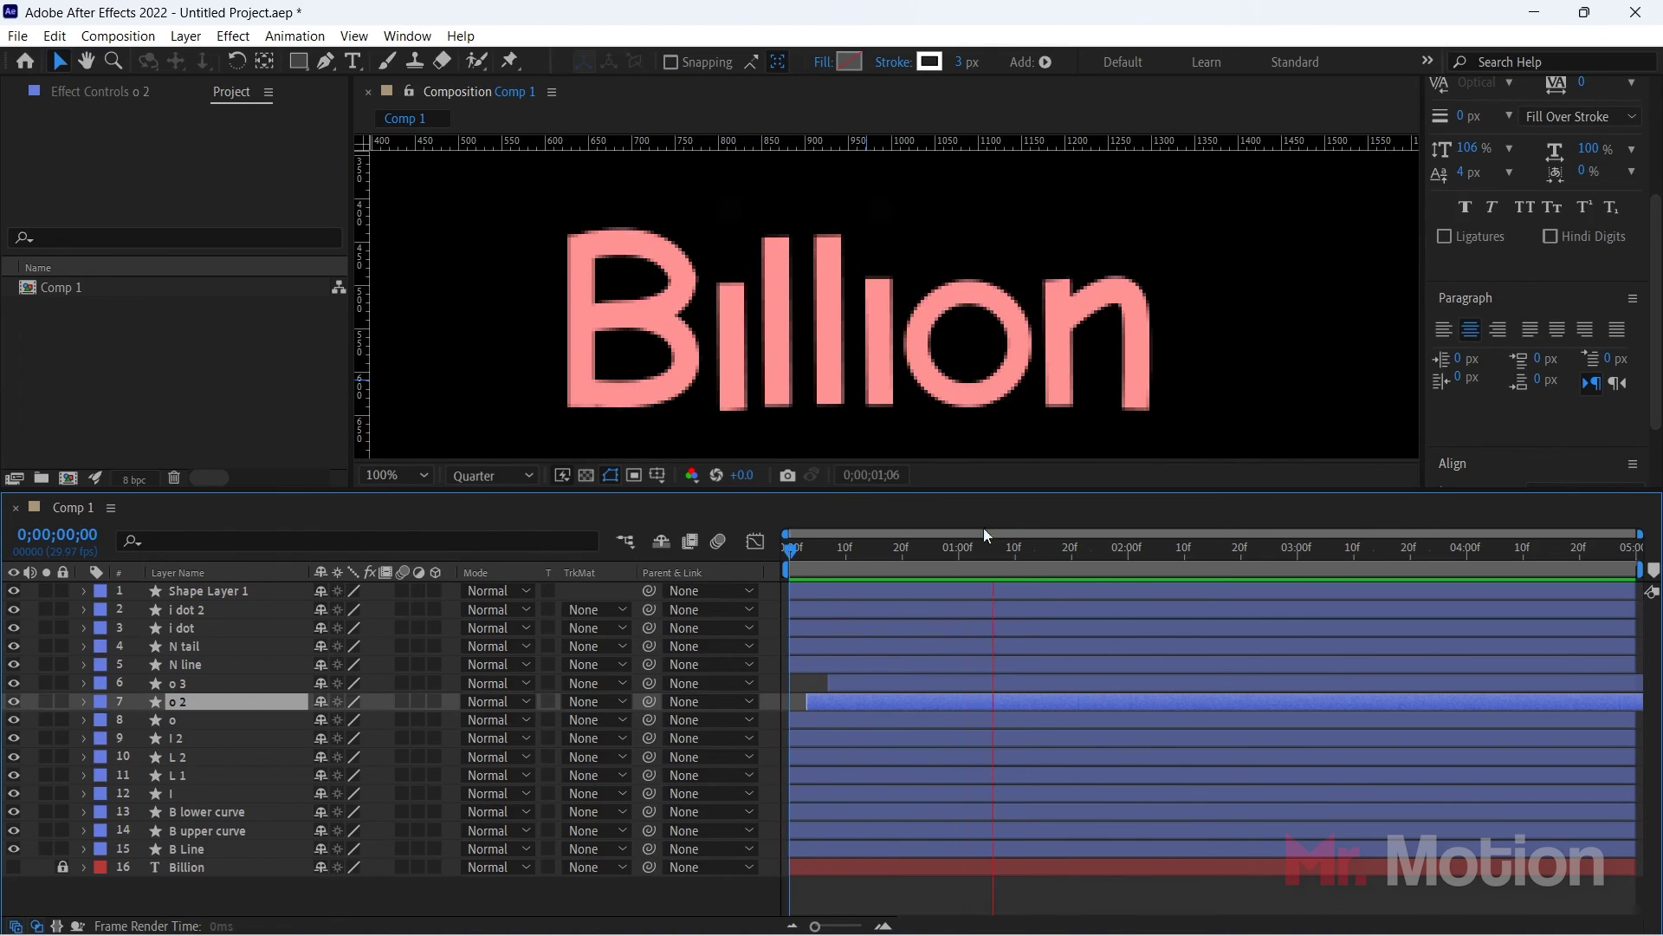
{"action": "key", "text": "space"}
{"action": "scroll", "coordinate": [961, 341], "scroll_direction": "down", "scroll_amount": 1}
{"action": "left_click", "coordinate": [1340, 312]}
{"action": "left_click", "coordinate": [981, 549]}
{"action": "key", "text": "space"}
{"action": "key", "text": "space"}
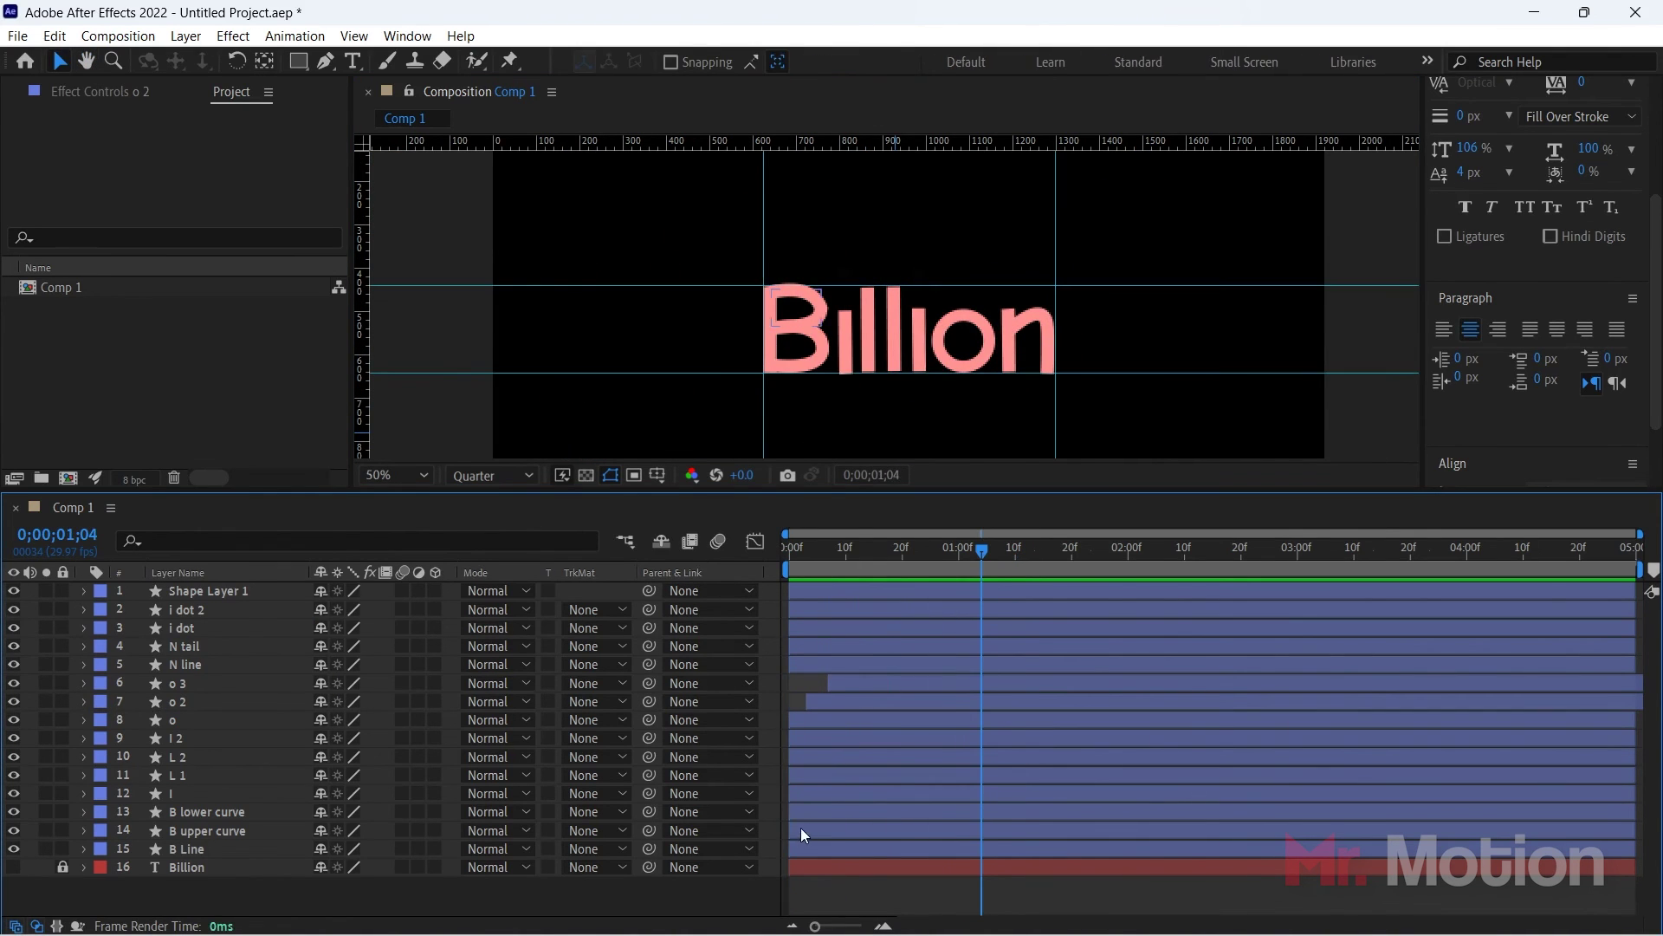
Step: Delay the B upper curve and B lower curve layers to start at 0;00;00;06 and preview the timing
{"action": "left_click", "coordinate": [826, 831]}
{"action": "left_click_drag", "start_coordinate": [1026, 550], "coordinate": [877, 569]}
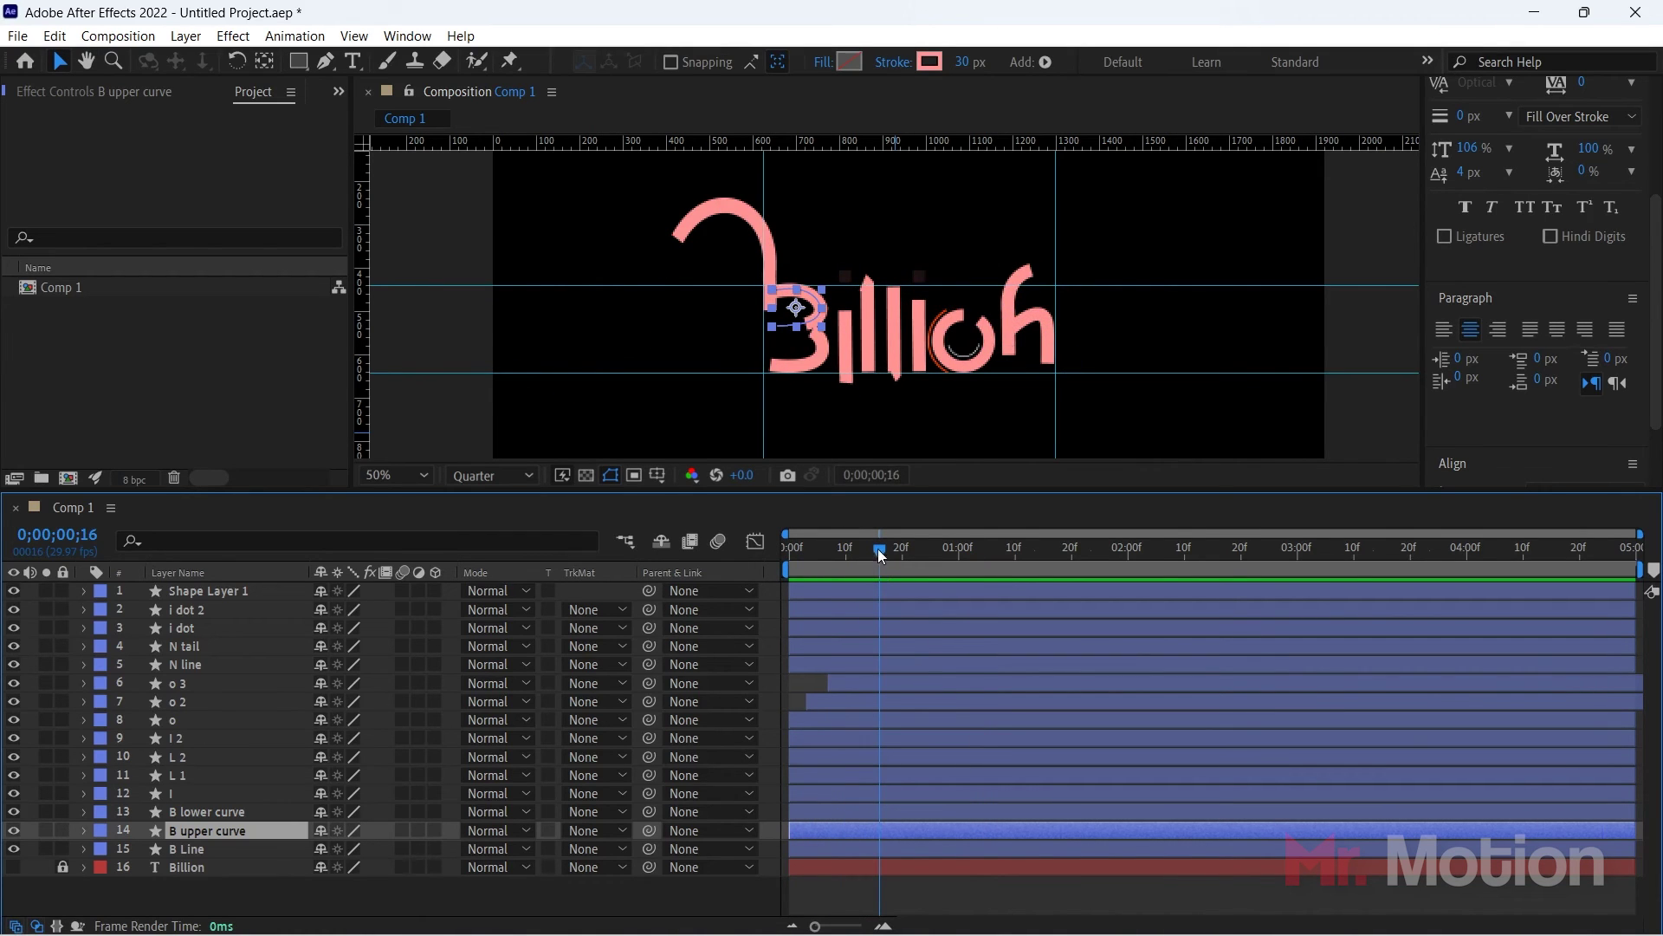
{"action": "left_click_drag", "start_coordinate": [818, 927], "coordinate": [841, 927]}
{"action": "left_click_drag", "start_coordinate": [967, 555], "coordinate": [980, 553]}
{"action": "left_click", "coordinate": [809, 813], "text": "shift"}
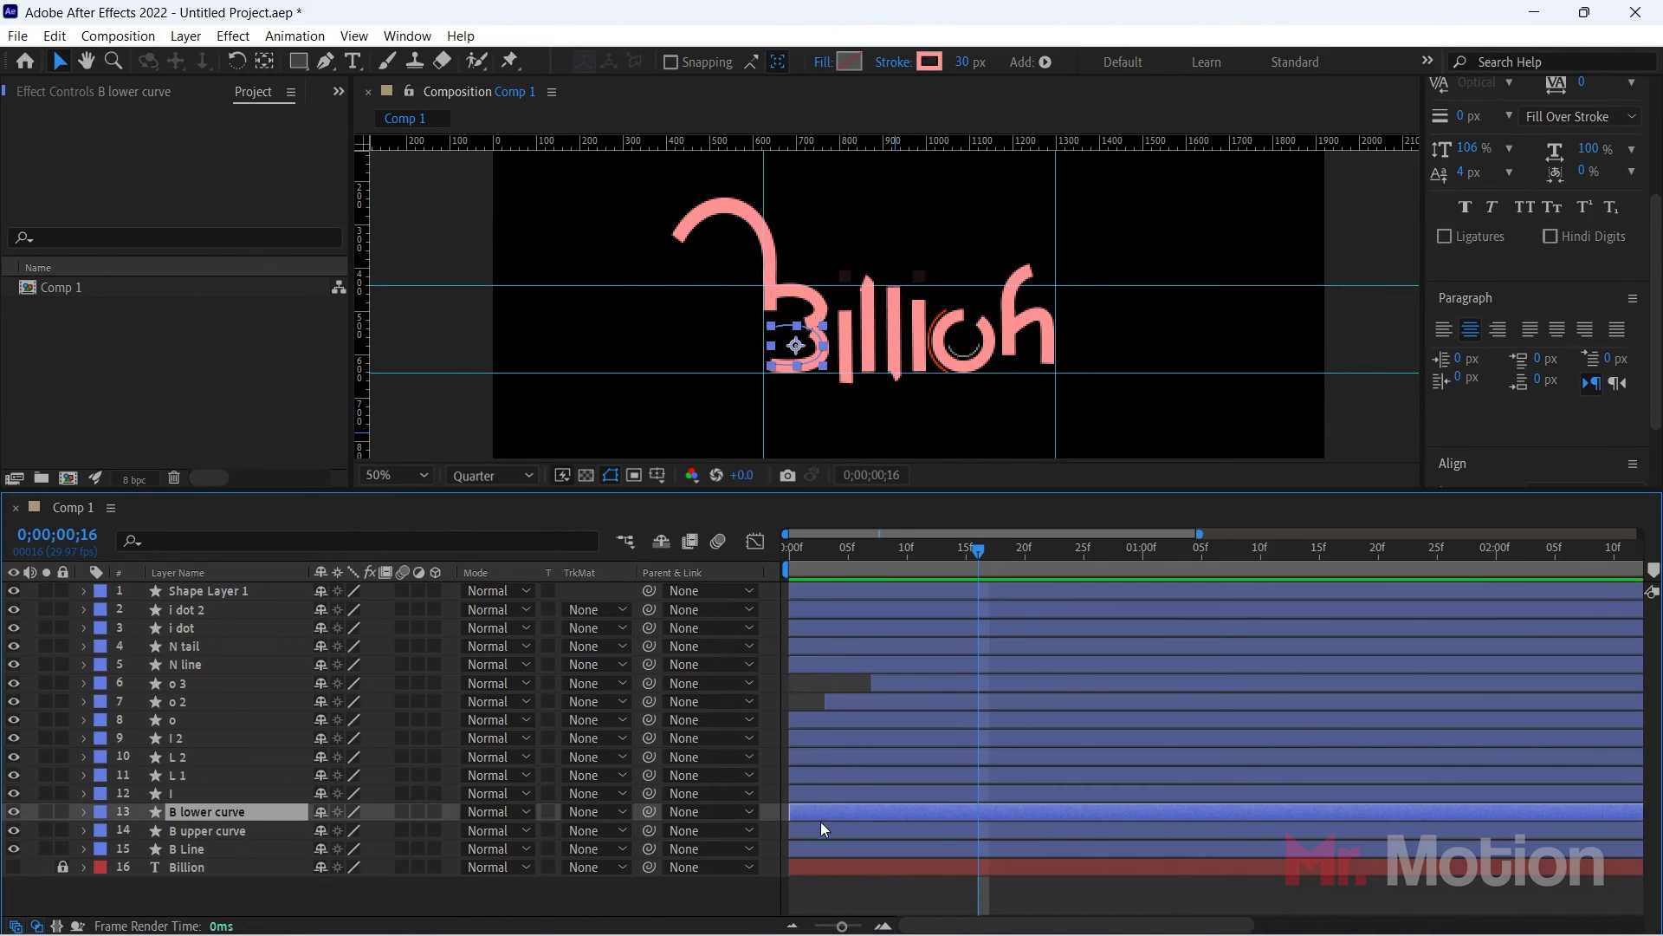
{"action": "left_click_drag", "start_coordinate": [814, 828], "coordinate": [860, 813]}
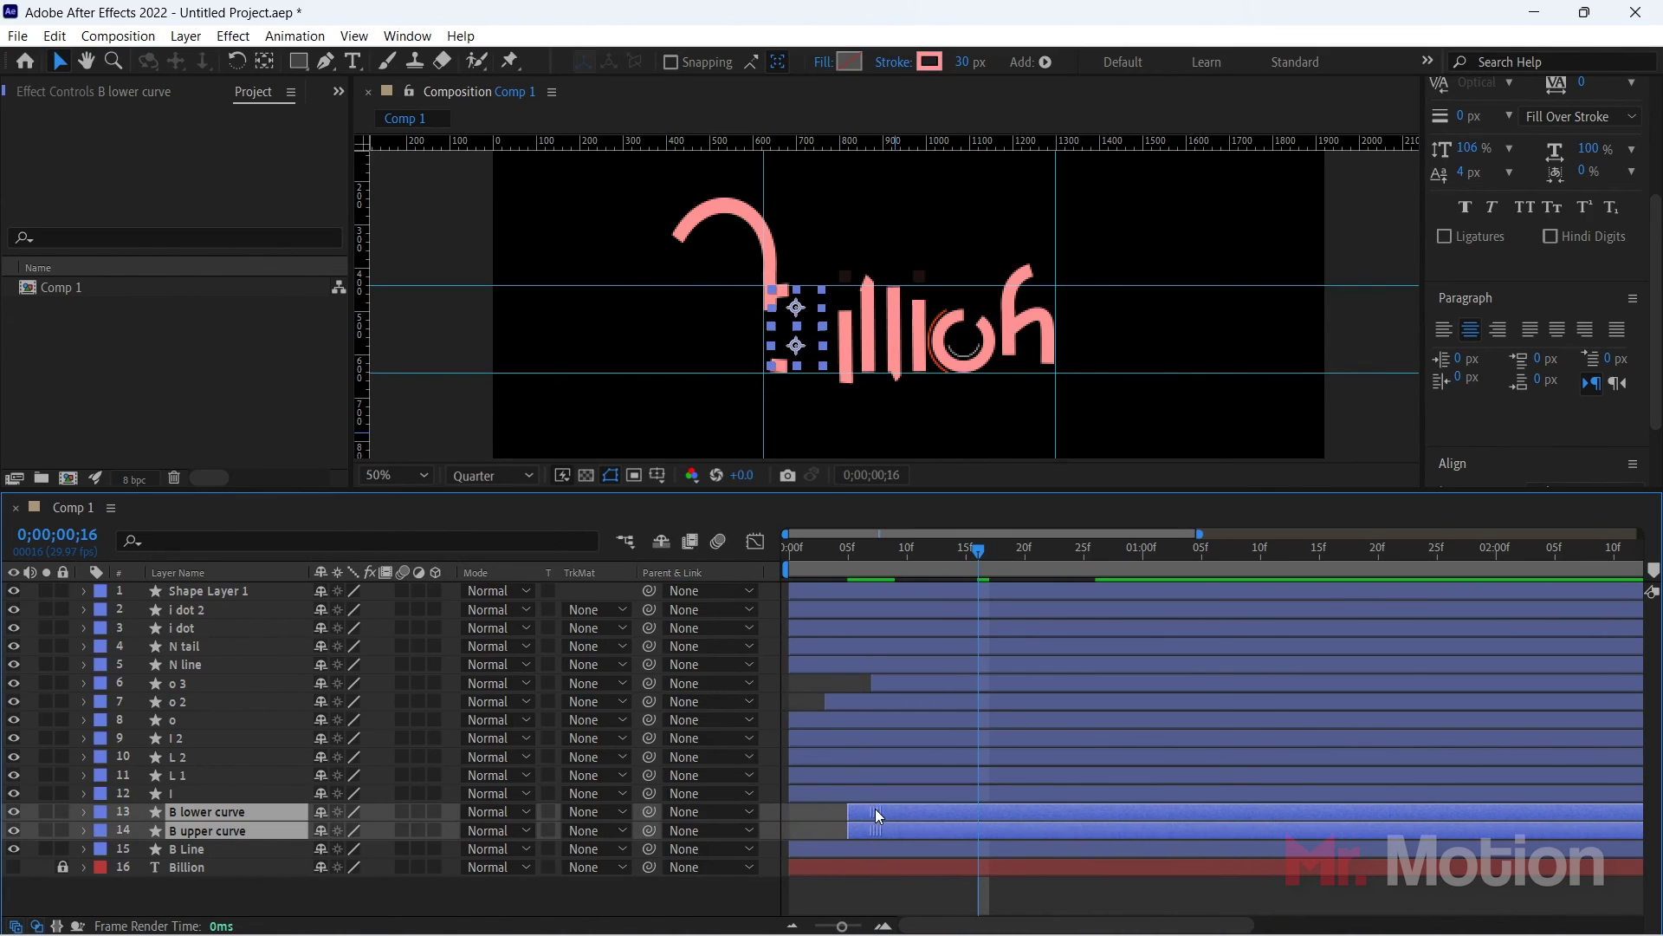
{"action": "key", "text": "space"}
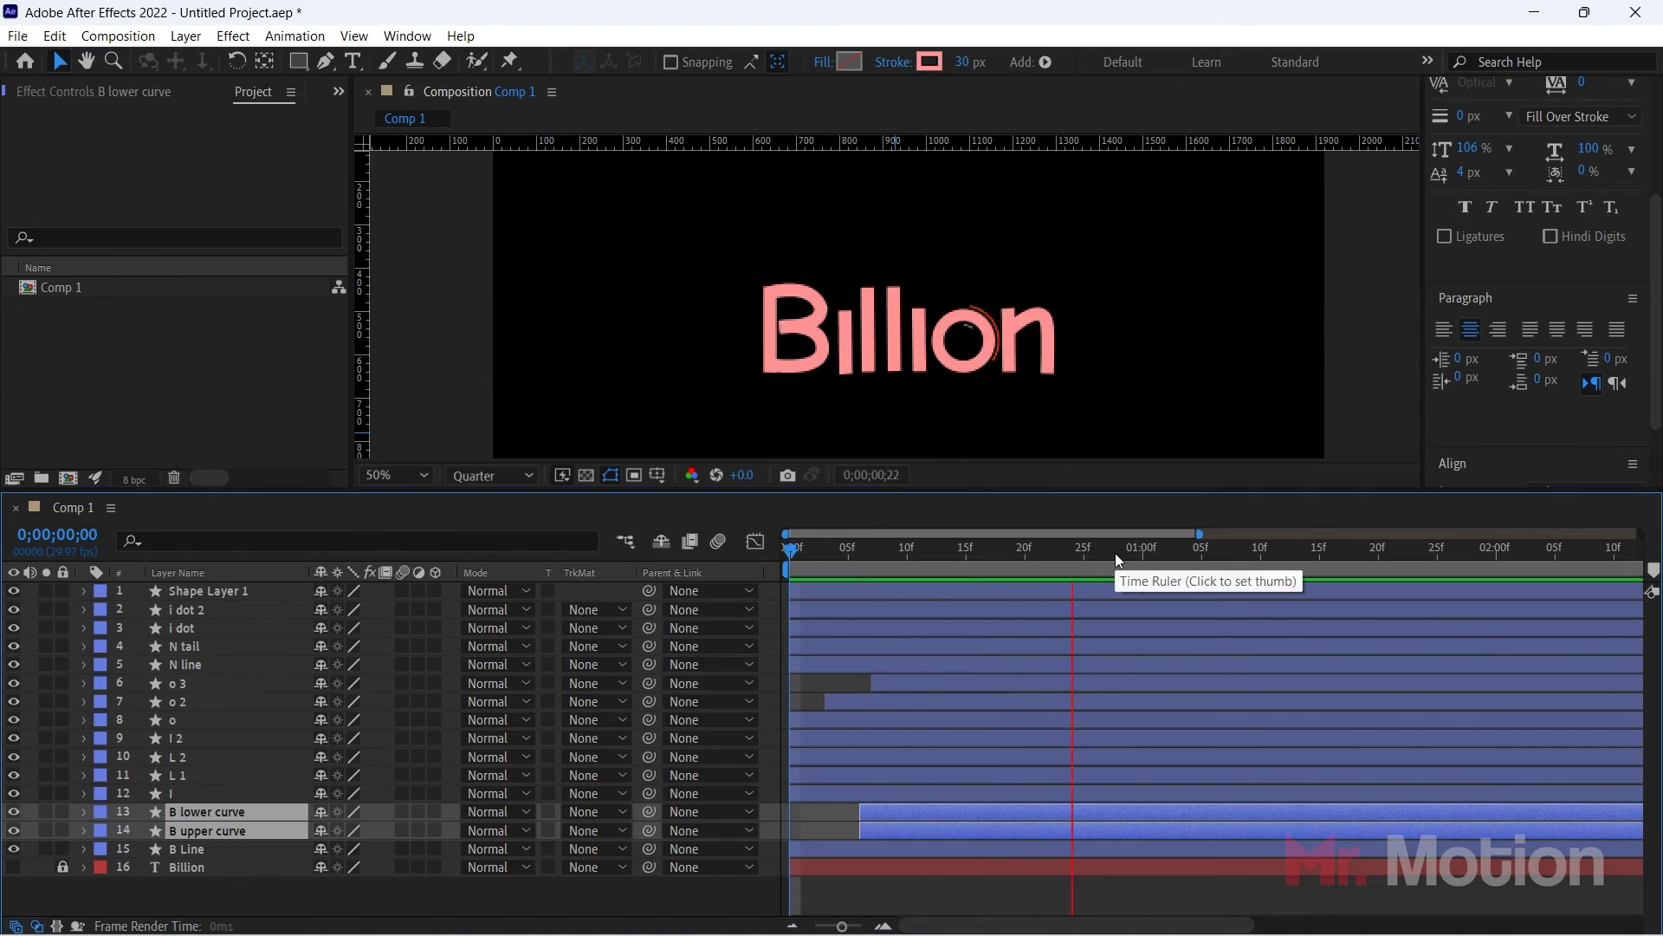
Step: At 0;00;00;23, toggle the visibility of L 1 and L 2 to check which strokes they draw
{"action": "left_click", "coordinate": [837, 791]}
{"action": "left_click_drag", "start_coordinate": [1028, 555], "coordinate": [1061, 613]}
{"action": "left_click", "coordinate": [825, 771]}
{"action": "left_click", "coordinate": [14, 775]}
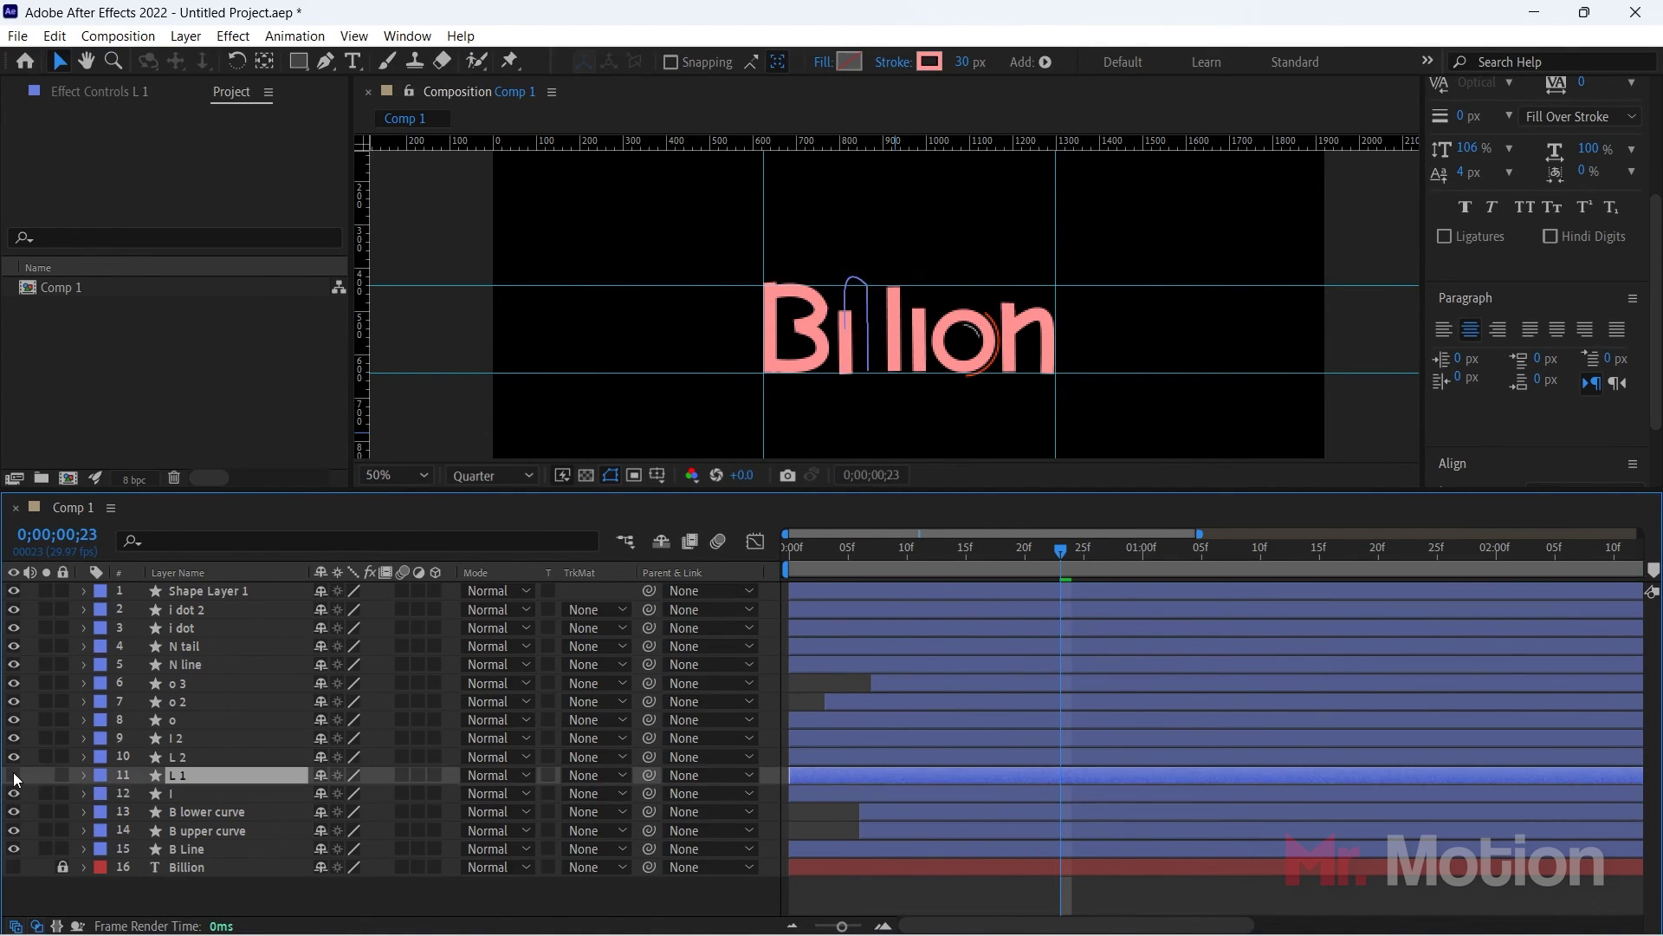
{"action": "left_click", "coordinate": [14, 775]}
{"action": "left_click", "coordinate": [14, 756]}
{"action": "left_click", "coordinate": [14, 756]}
Step: Delay the first I layer to start at 0;00;00;16, replaying the animation to judge its timing against the B
{"action": "left_click", "coordinate": [829, 793]}
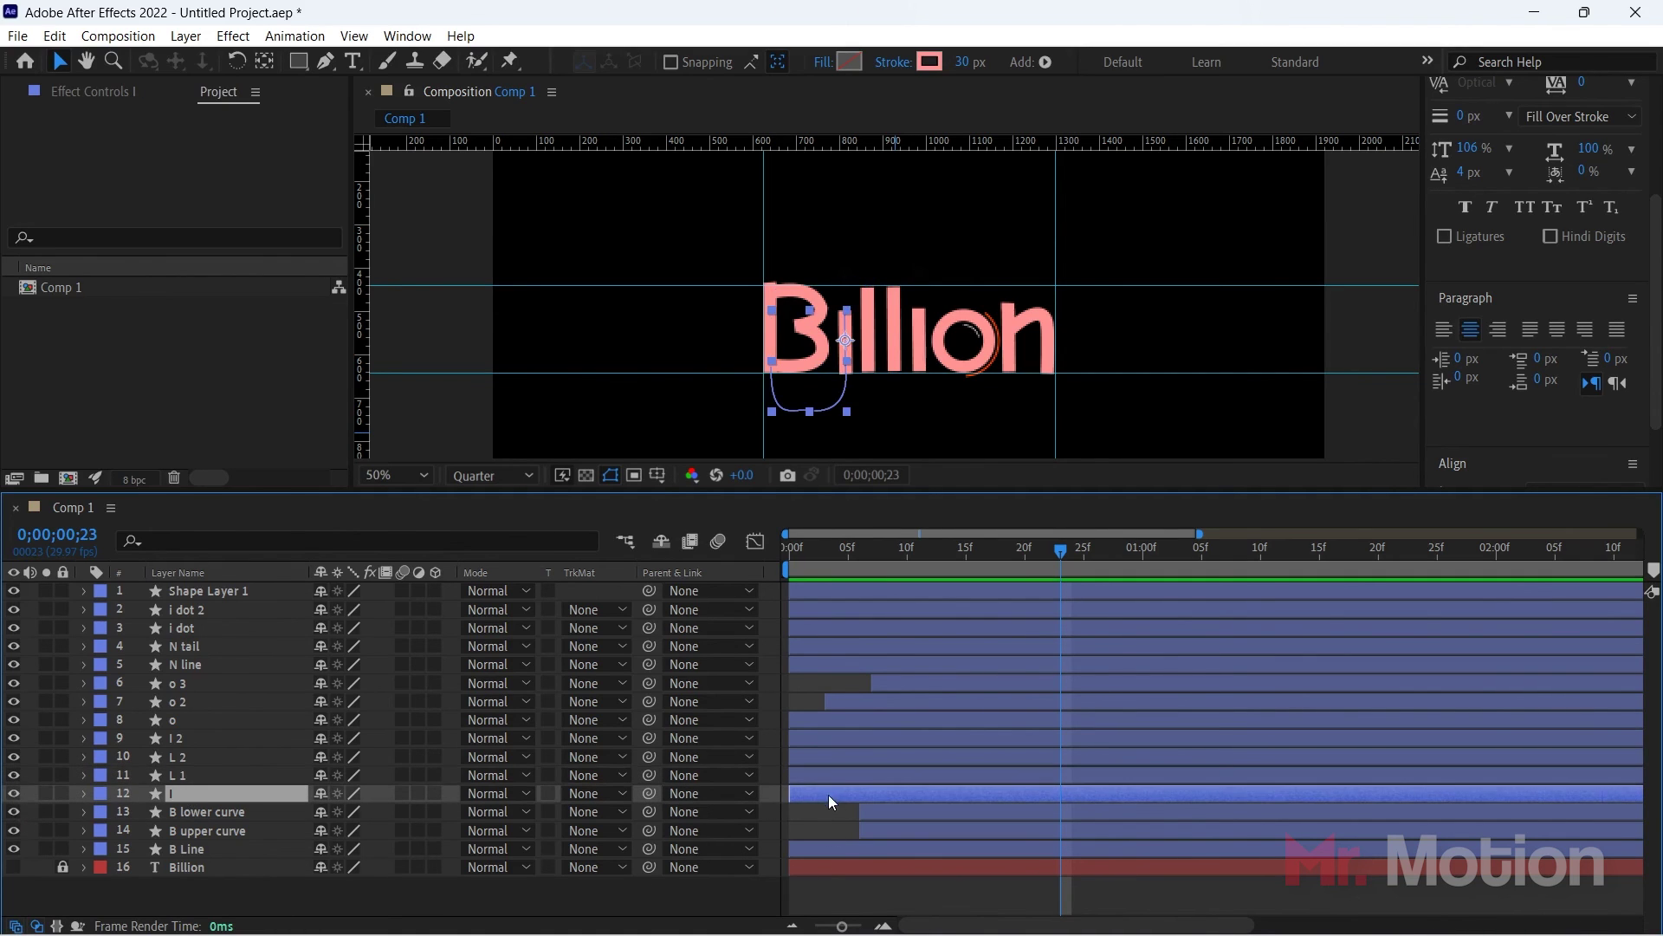
{"action": "left_click_drag", "start_coordinate": [871, 793], "coordinate": [1063, 783]}
{"action": "left_click_drag", "start_coordinate": [1059, 555], "coordinate": [788, 555]}
{"action": "key", "text": "space"}
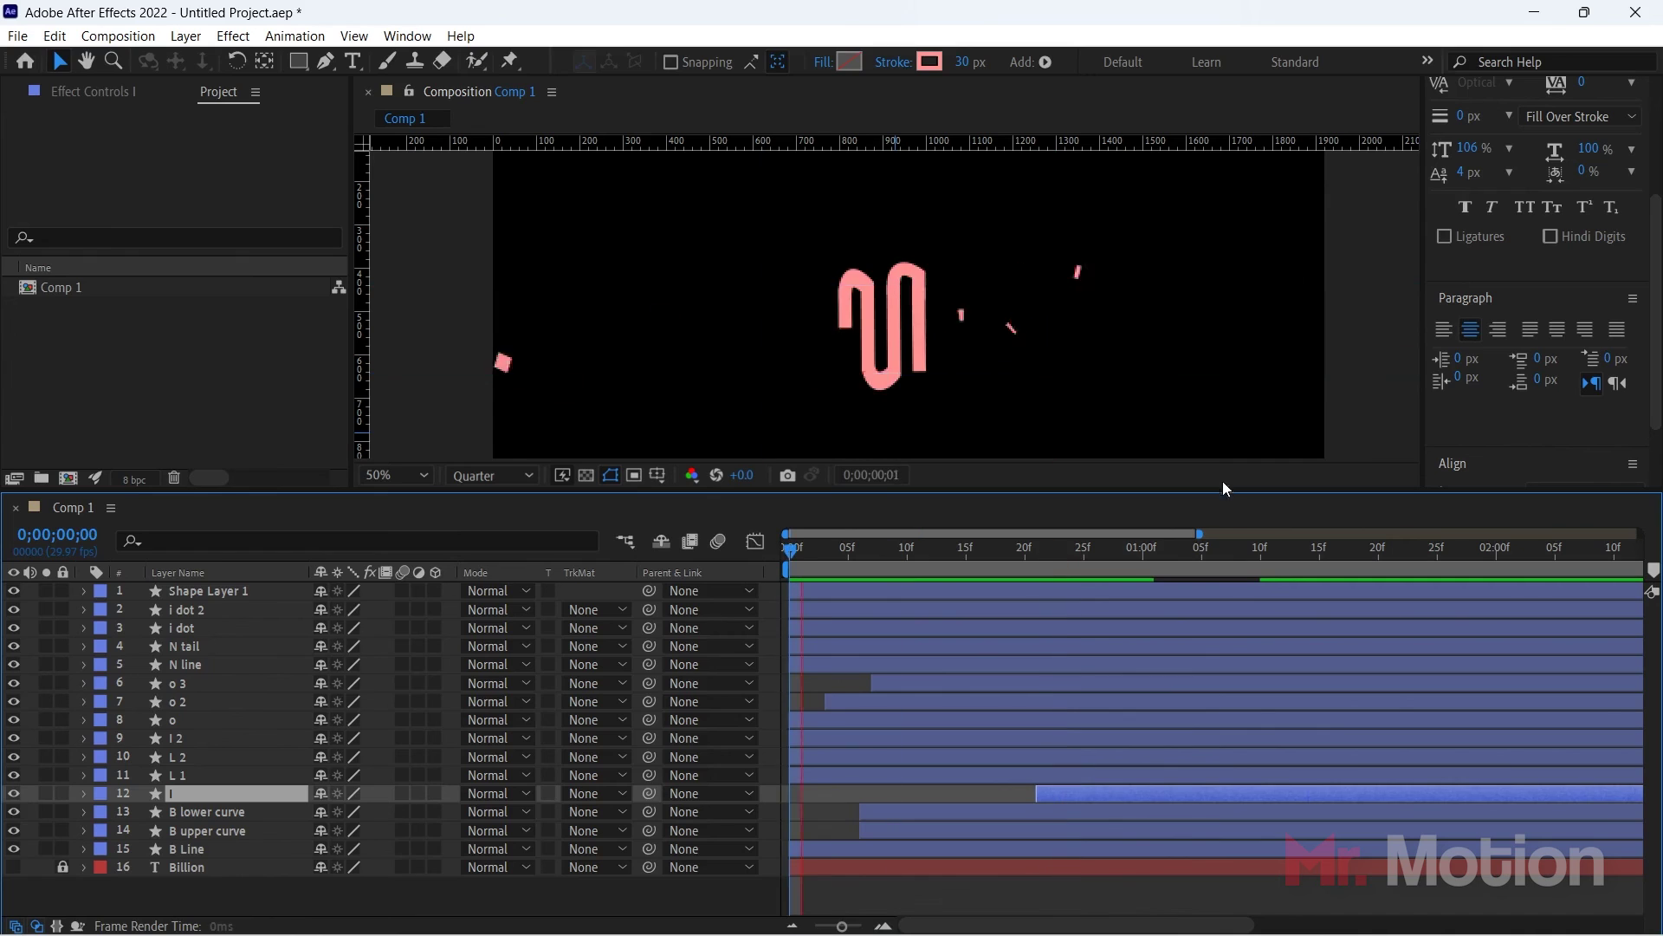
{"action": "key", "text": "space"}
{"action": "left_click_drag", "start_coordinate": [1067, 793], "coordinate": [1030, 793]}
{"action": "left_click_drag", "start_coordinate": [1388, 549], "coordinate": [788, 549]}
{"action": "key", "text": "space"}
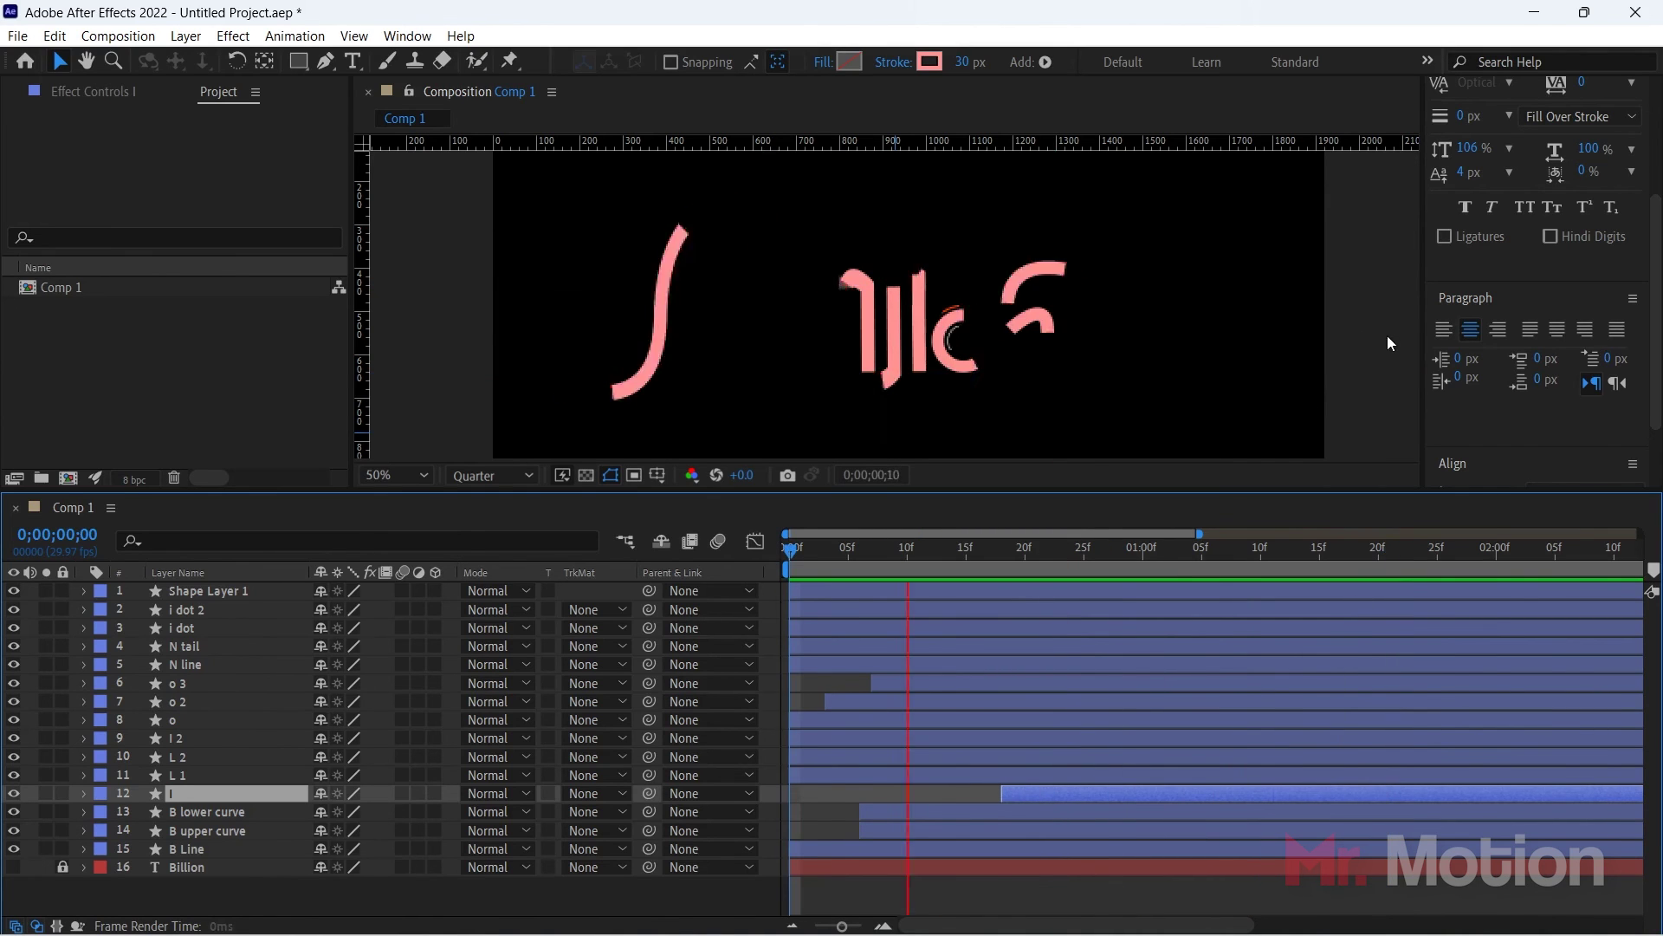
{"action": "key", "text": "space"}
{"action": "left_click_drag", "start_coordinate": [1019, 793], "coordinate": [997, 799]}
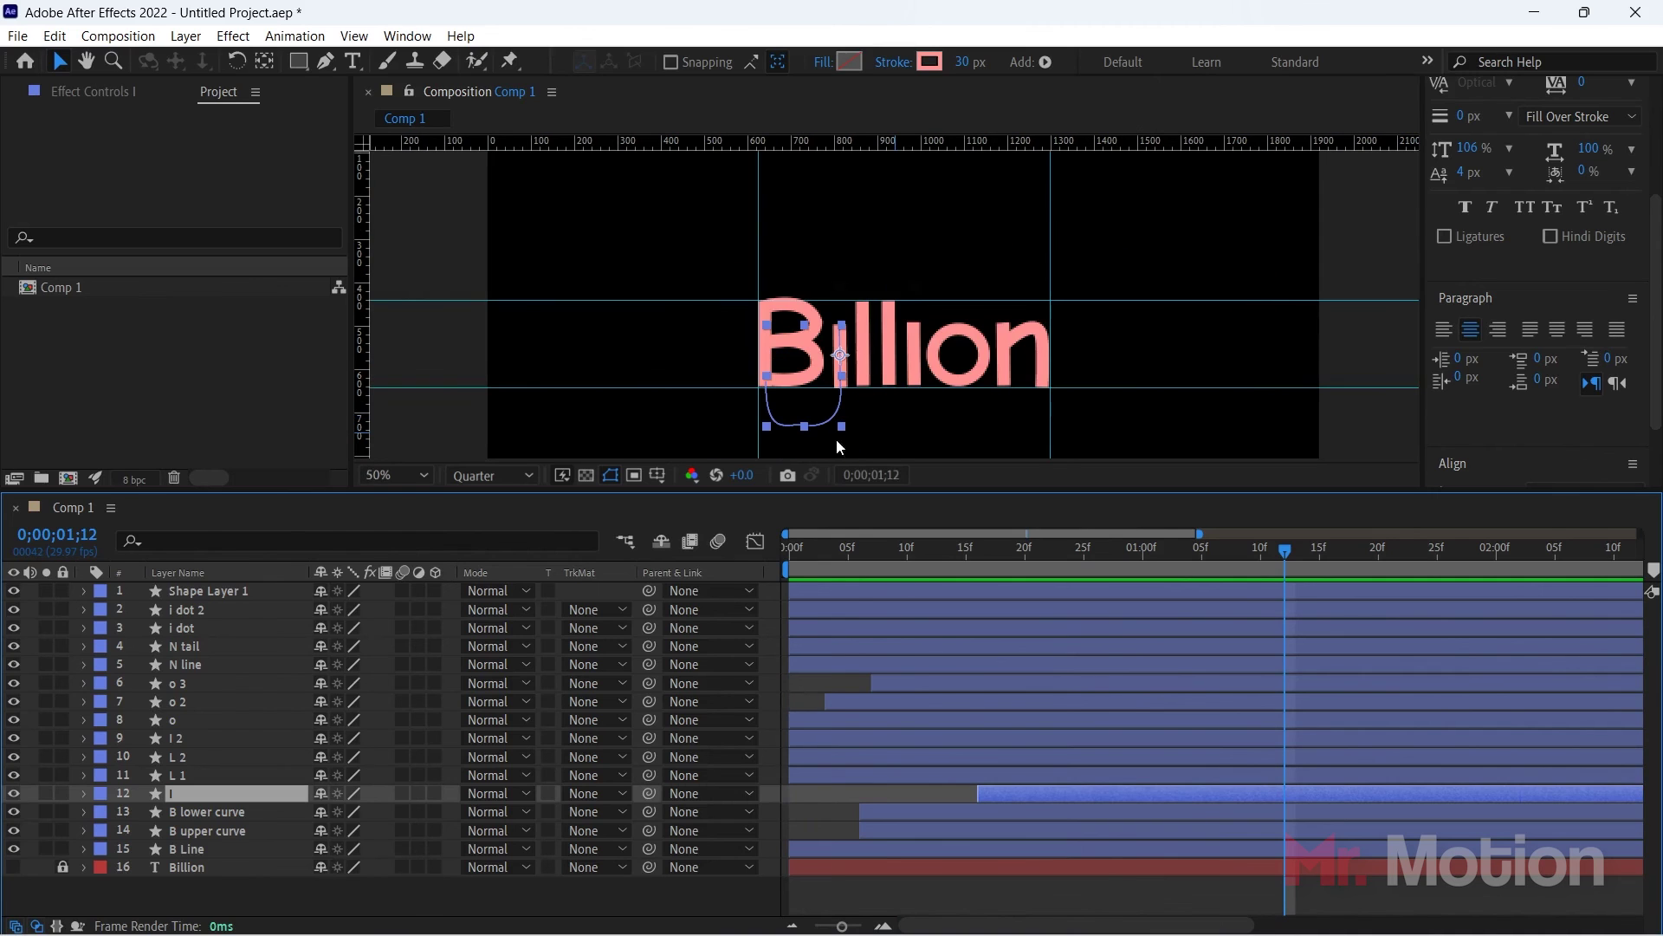
Step: Try moving the I layer's last End keyframe to 0;00;00;28, undo the move, and replay the animation
{"action": "key", "text": "u"}
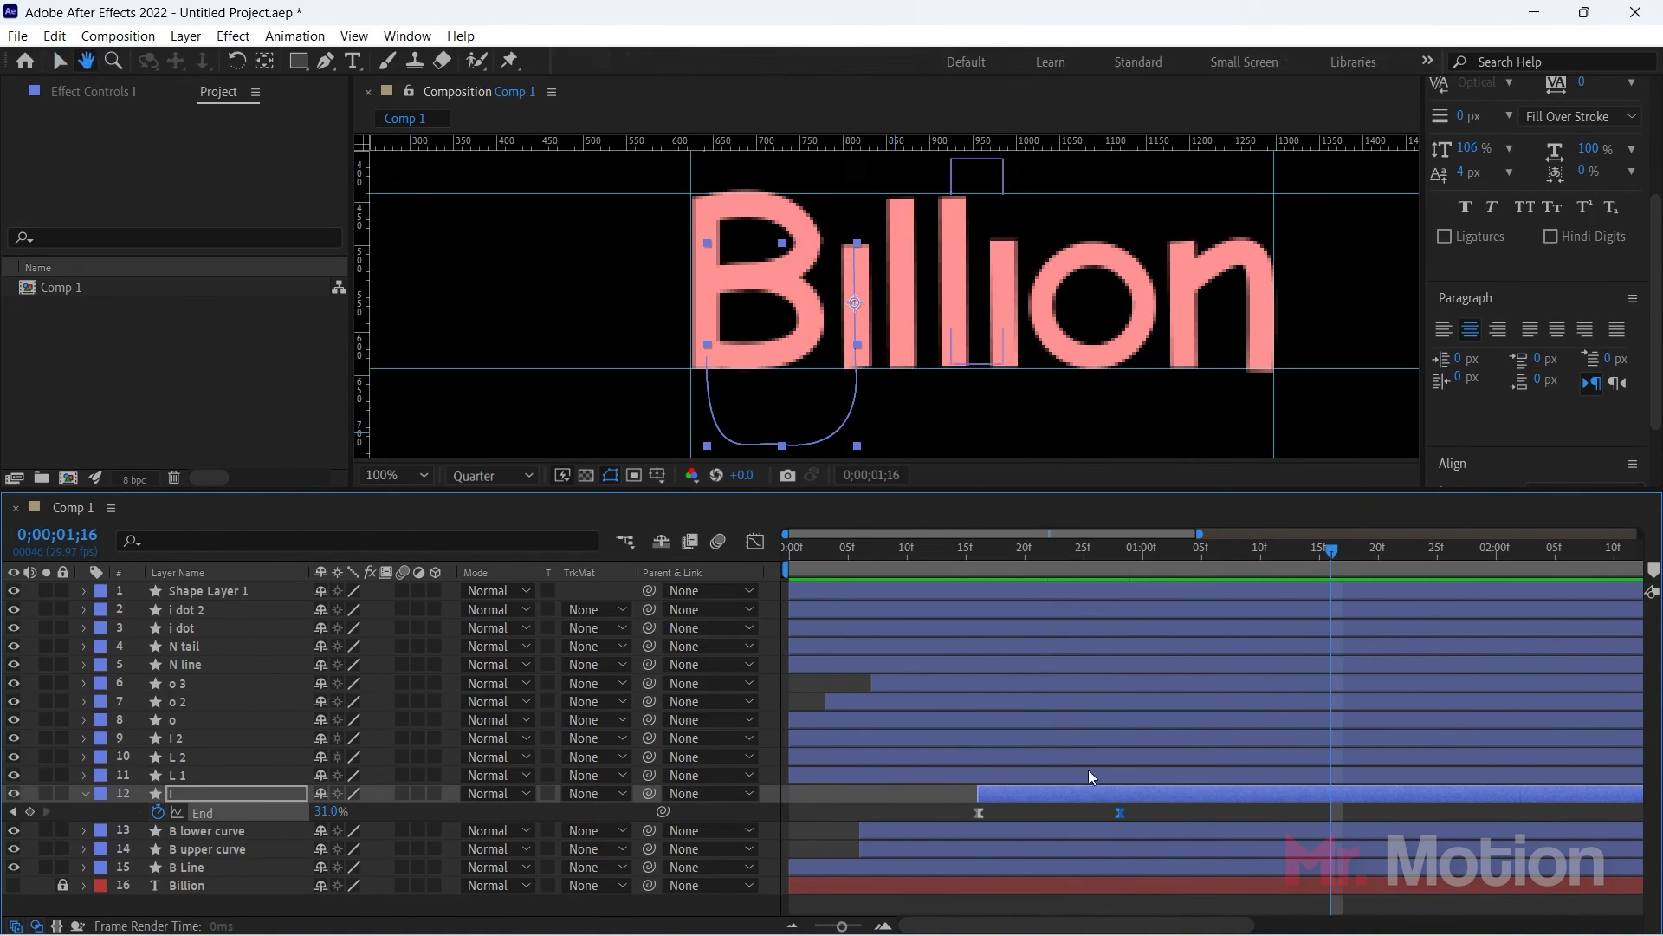
{"action": "key", "text": "ctrl+z"}
{"action": "left_click_drag", "start_coordinate": [1131, 554], "coordinate": [785, 564]}
{"action": "key", "text": "space"}
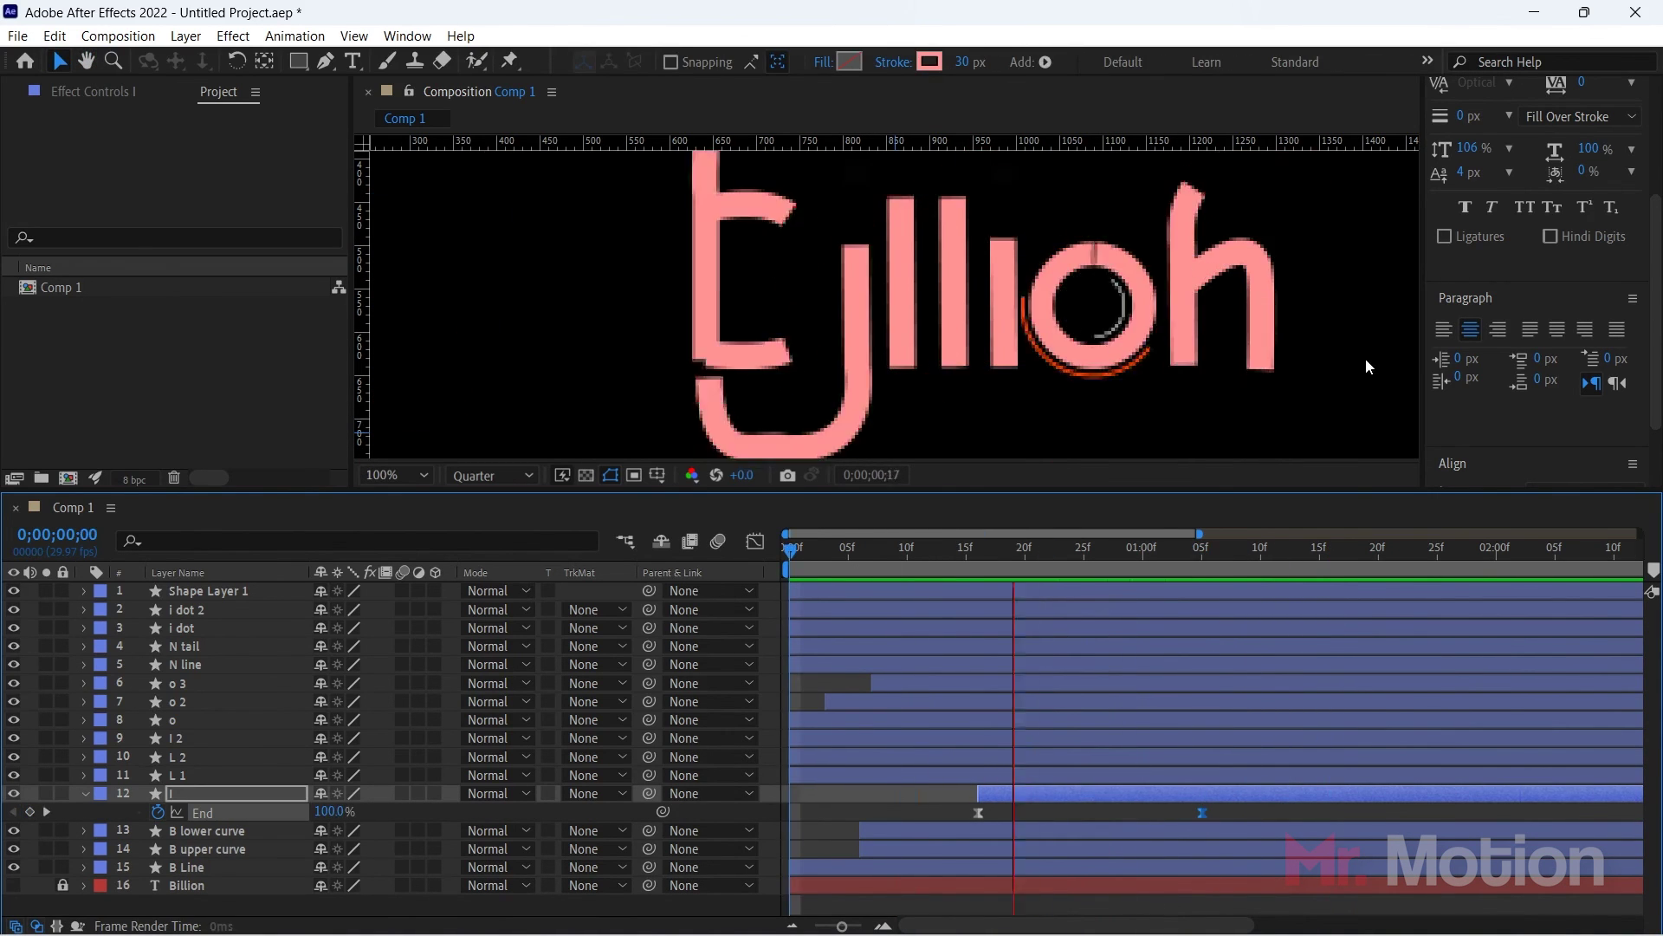
{"action": "key", "text": "space"}
Step: Delay the L 1 layer to start at 0;00;00;23 and replay the animation from the start
{"action": "scroll", "coordinate": [892, 380], "scroll_direction": "down", "scroll_amount": 1}
{"action": "left_click", "coordinate": [1384, 437]}
{"action": "left_click_drag", "start_coordinate": [1317, 574], "coordinate": [1109, 594]}
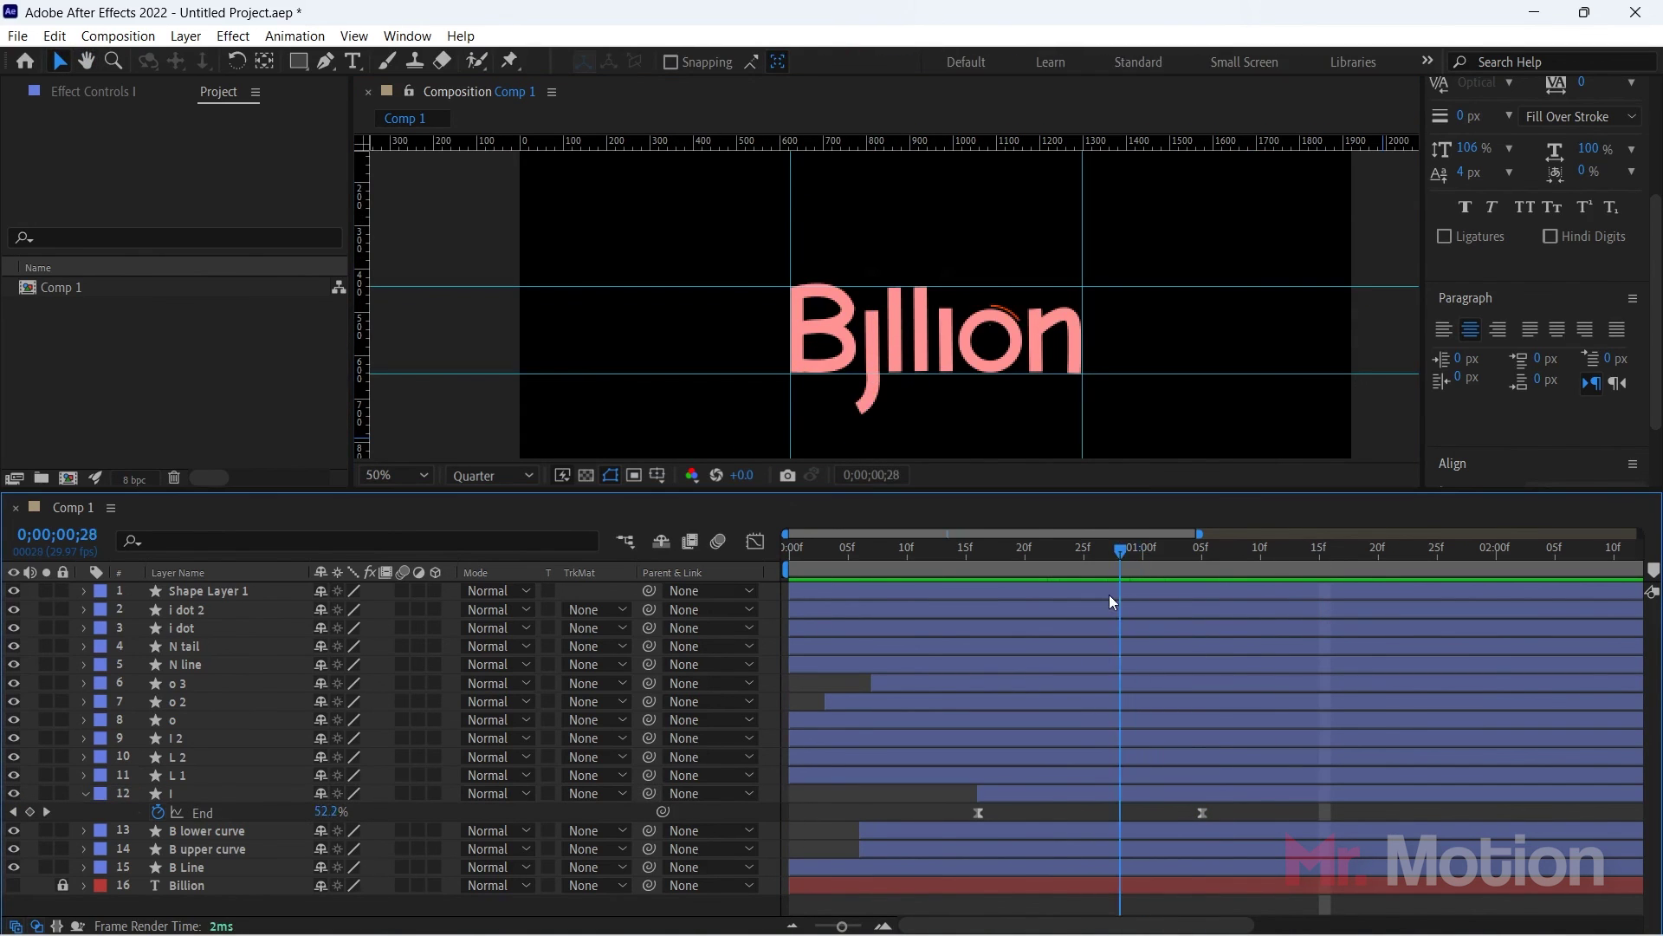
{"action": "left_click", "coordinate": [858, 777]}
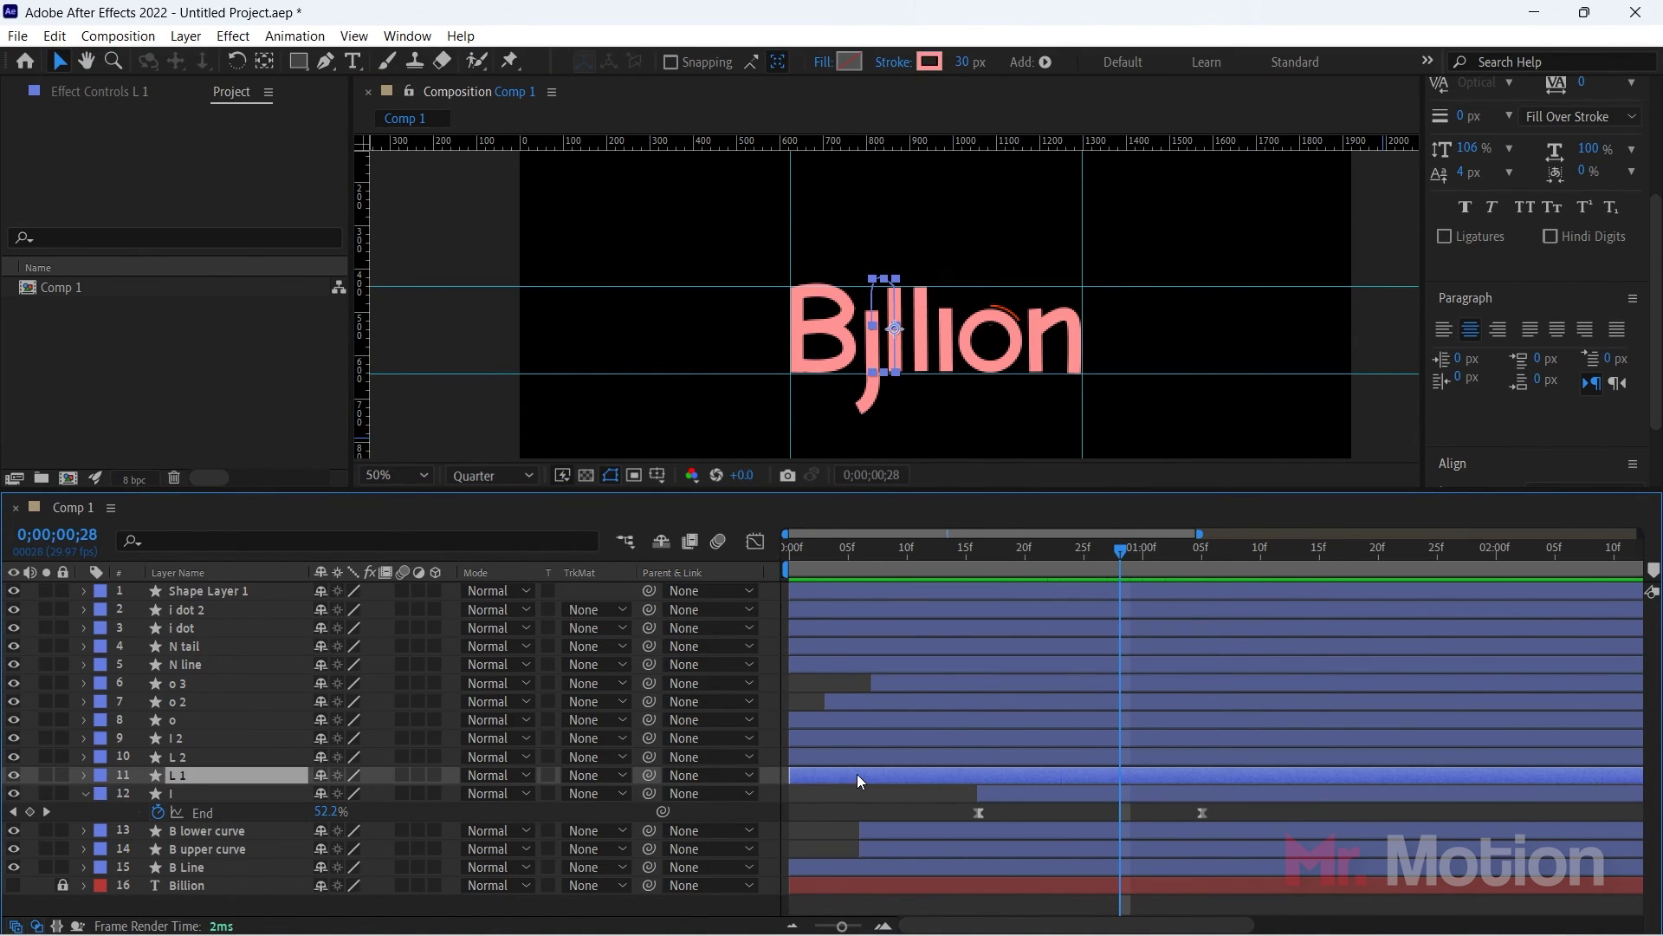
{"action": "left_click_drag", "start_coordinate": [857, 776], "coordinate": [1088, 773]}
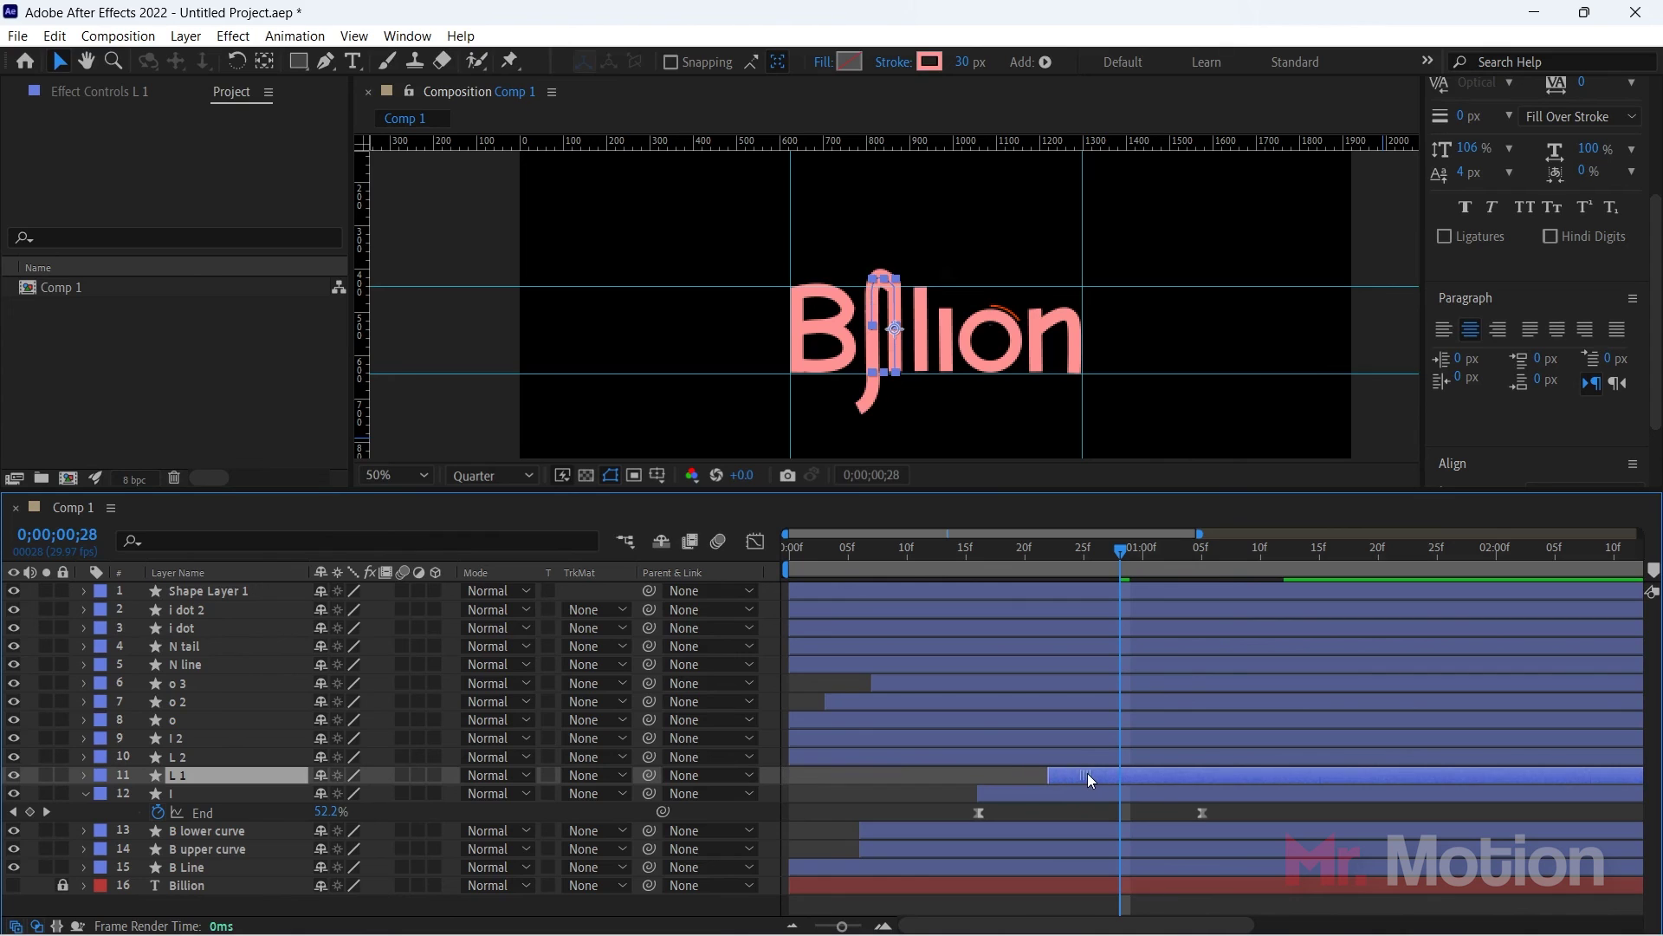
{"action": "left_click_drag", "start_coordinate": [1109, 559], "coordinate": [790, 559]}
{"action": "key", "text": "space"}
{"action": "key", "text": "space"}
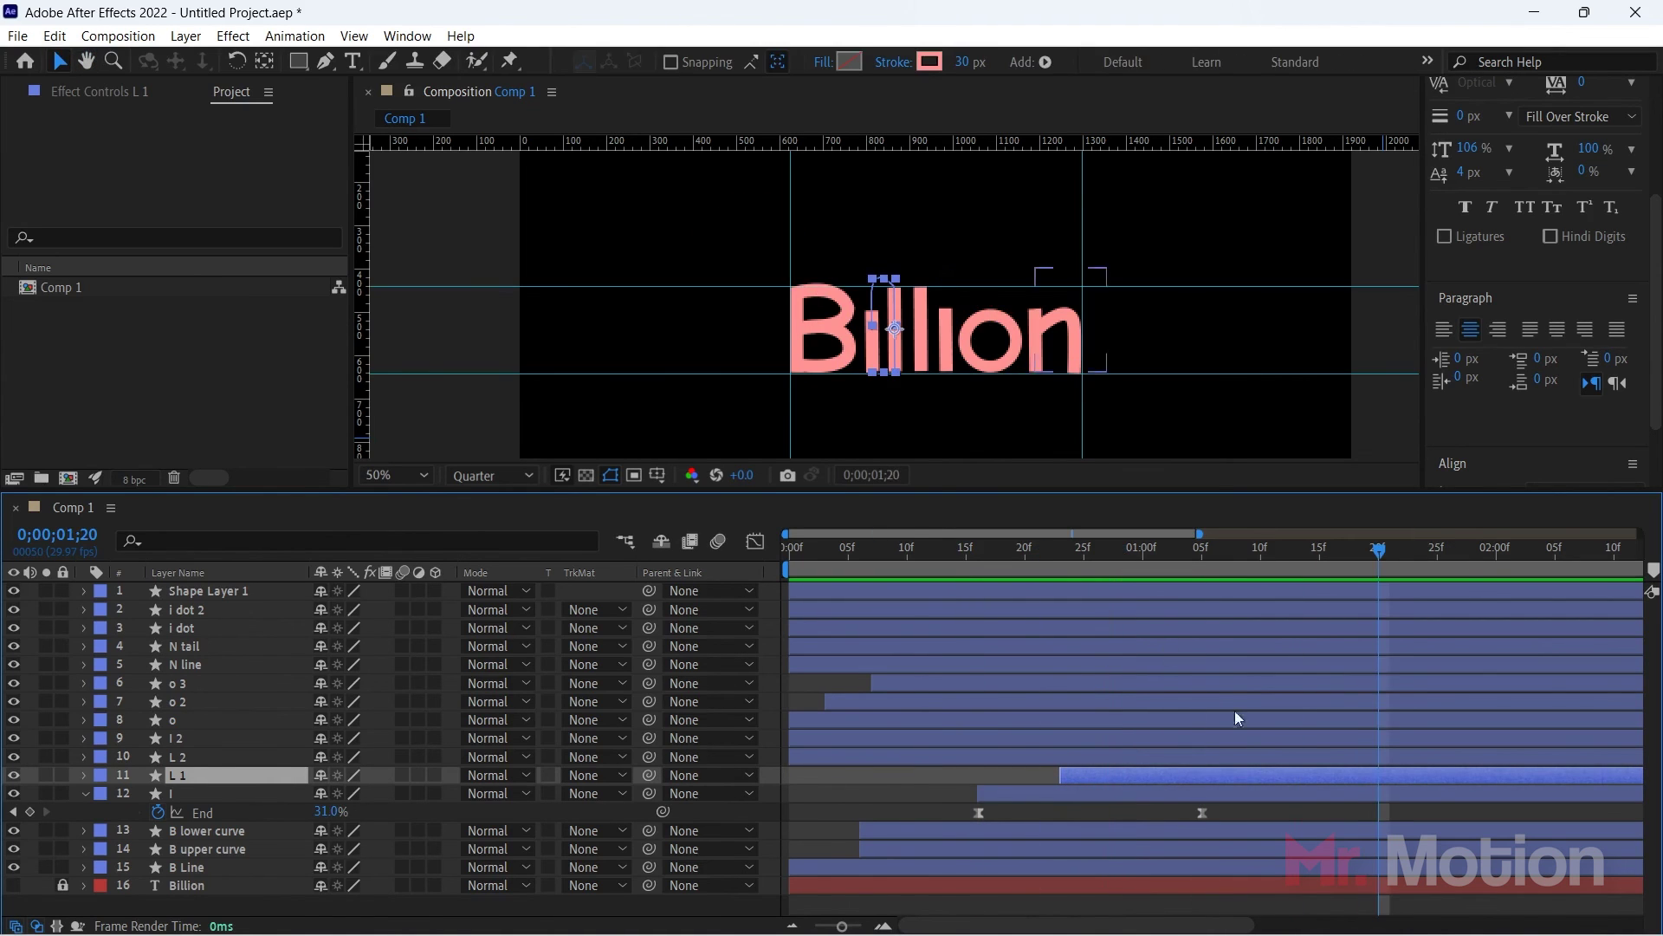
Step: Delay the L 2 layer in stages until it starts at 0;00;01;02, replaying the animation to check its timing
{"action": "left_click_drag", "start_coordinate": [1222, 567], "coordinate": [1120, 590]}
{"action": "left_click_drag", "start_coordinate": [895, 755], "coordinate": [1224, 734]}
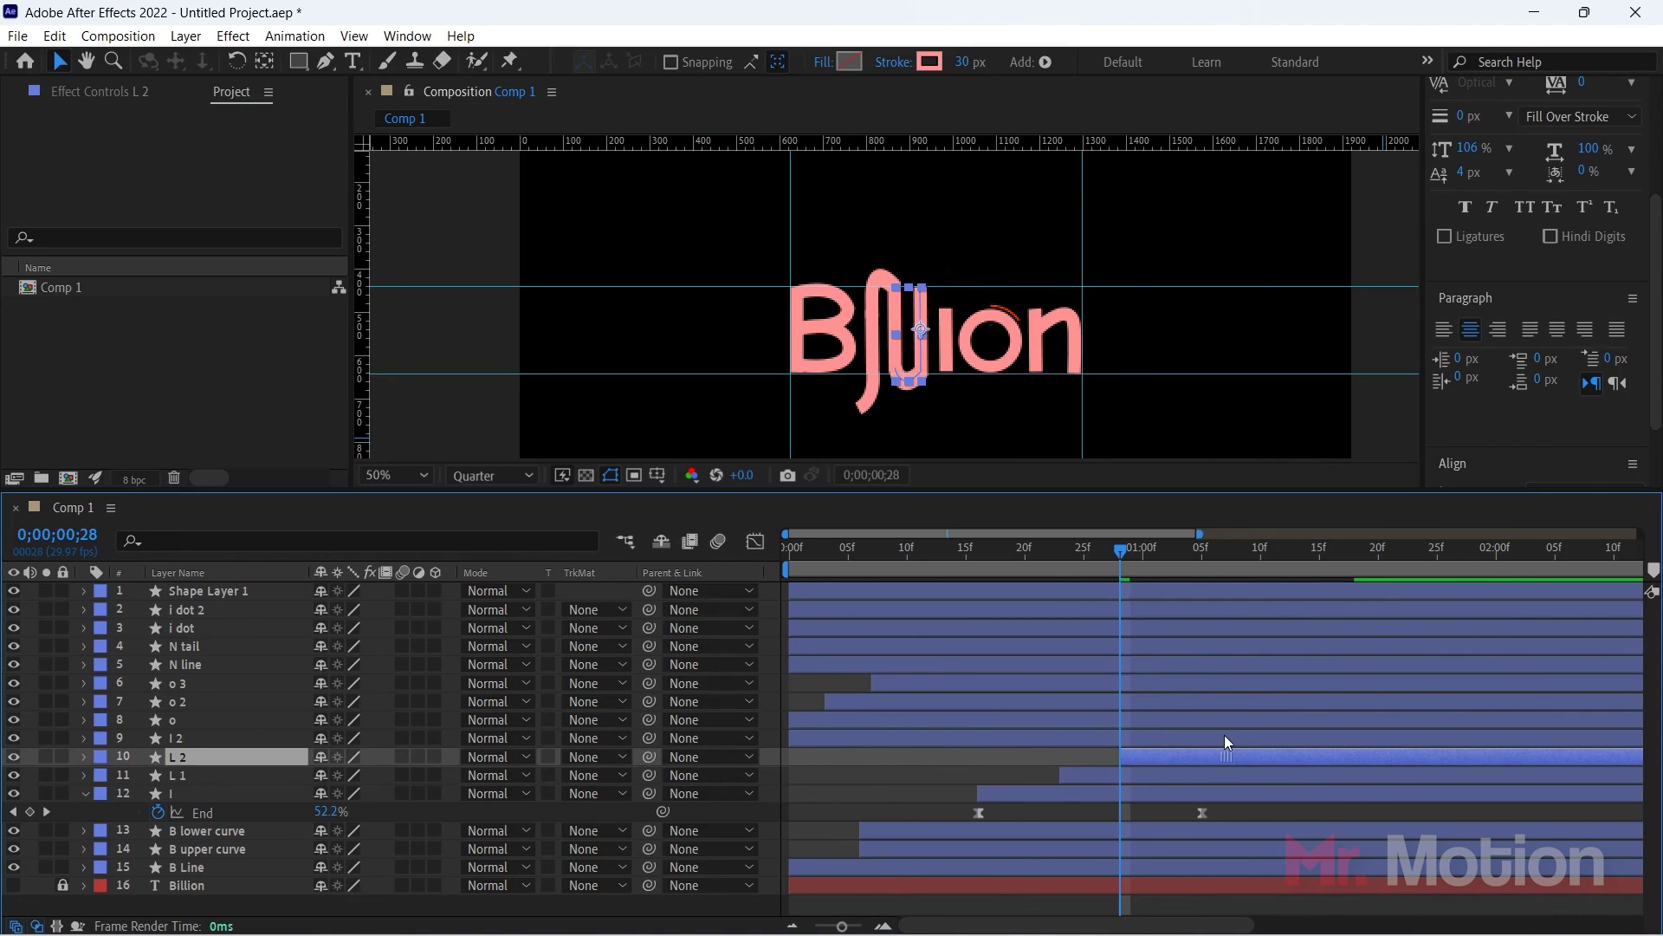
{"action": "left_click", "coordinate": [933, 570]}
{"action": "key", "text": "space"}
{"action": "key", "text": "space"}
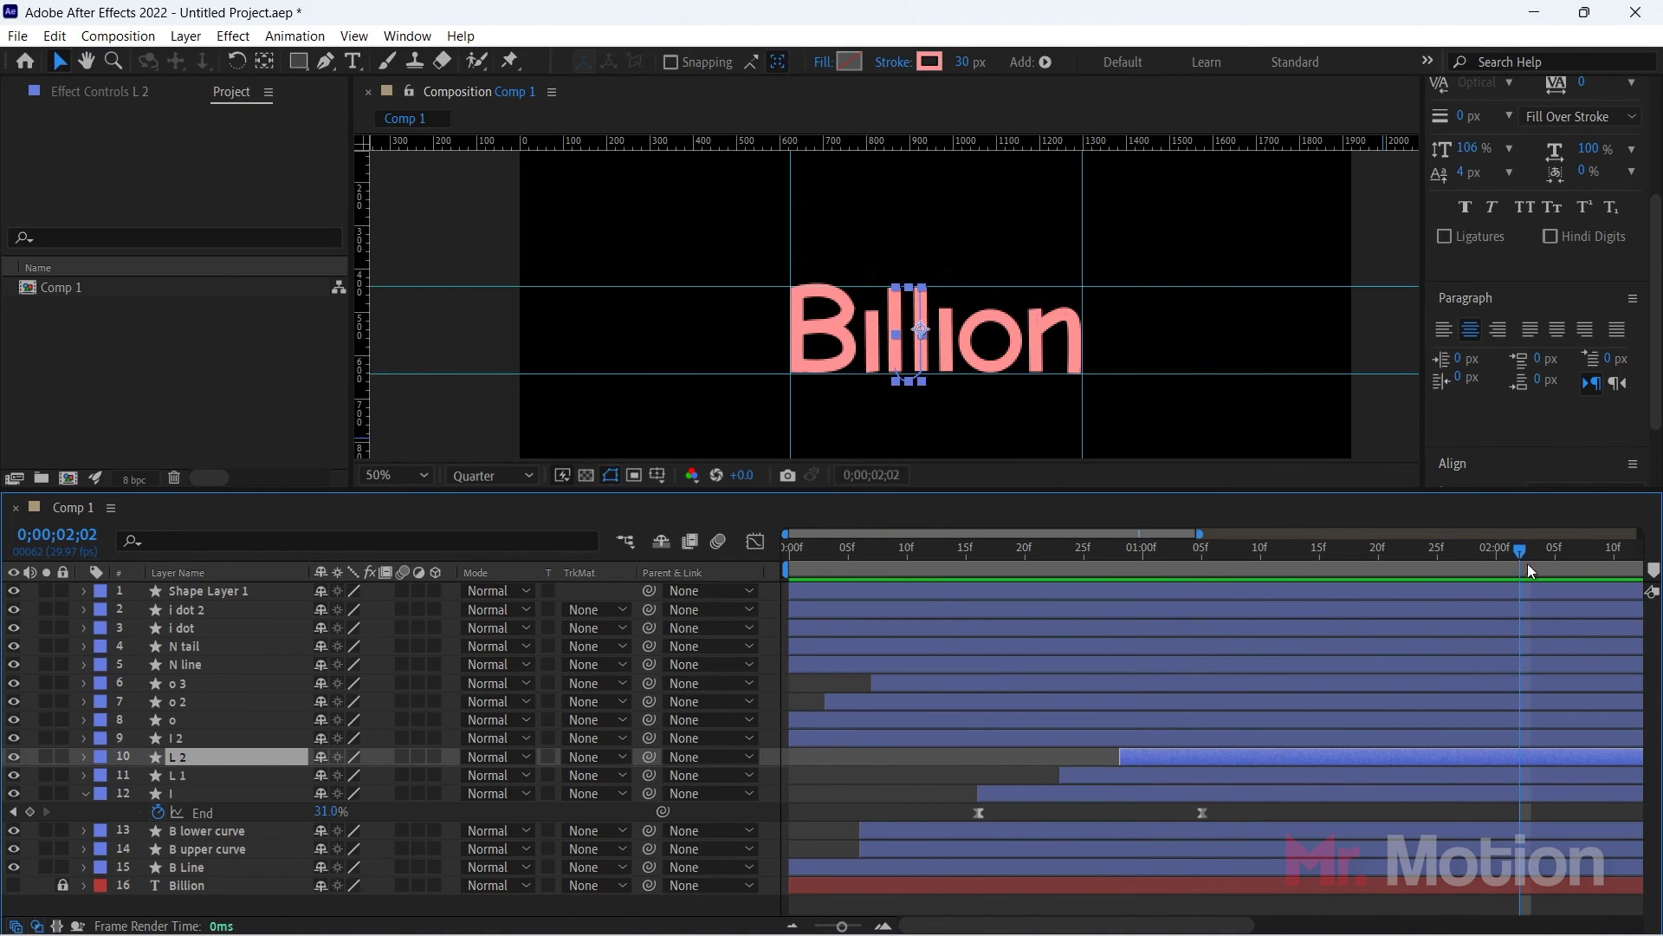
{"action": "left_click_drag", "start_coordinate": [1528, 568], "coordinate": [1206, 626]}
{"action": "left_click_drag", "start_coordinate": [1219, 754], "coordinate": [1267, 752]}
{"action": "key", "text": "space"}
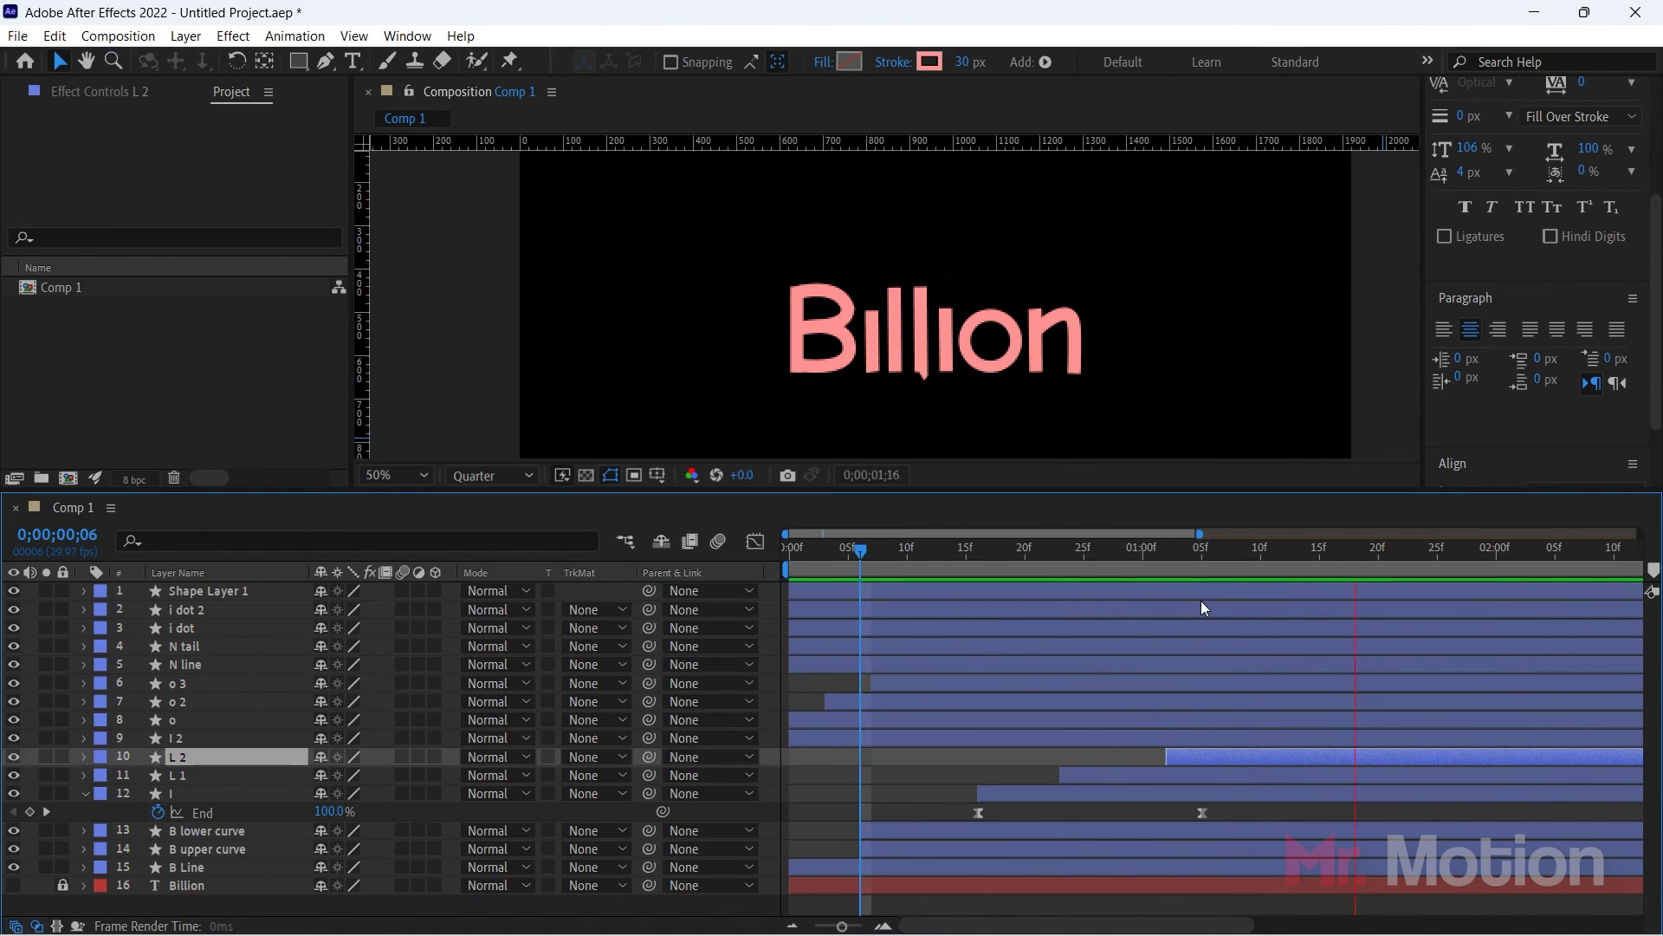
Step: Collapse the I layer's properties and review the staggered letter animation
{"action": "left_click", "coordinate": [84, 793]}
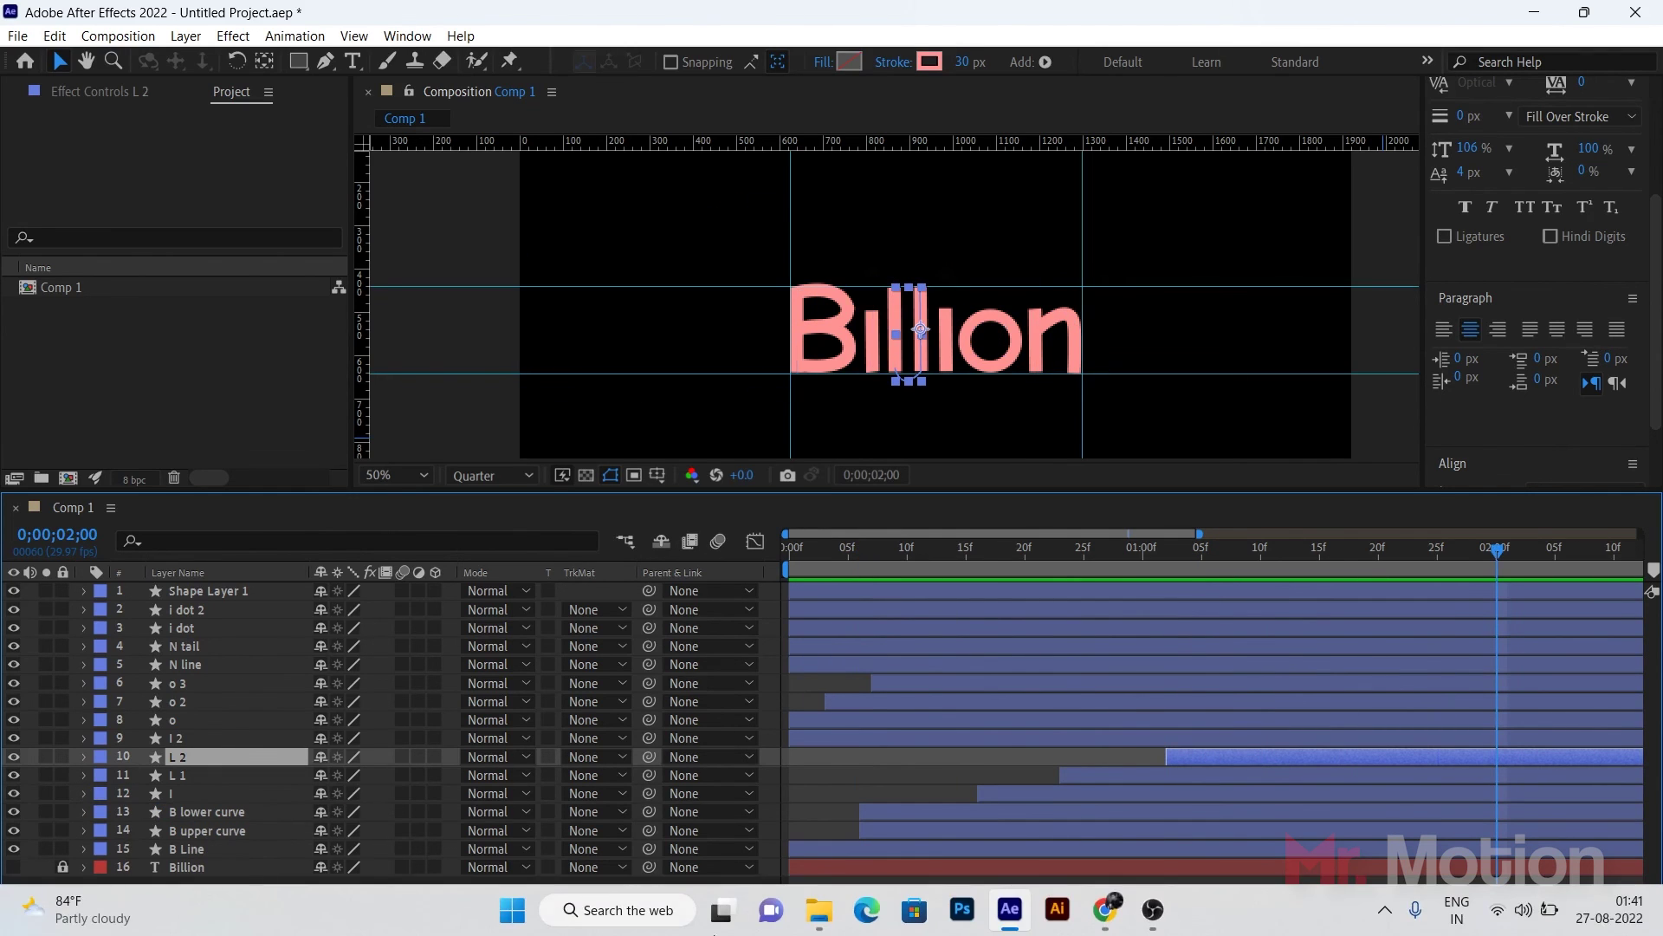
{"action": "left_click_drag", "start_coordinate": [787, 551], "coordinate": [1170, 564]}
{"action": "key", "text": "space"}
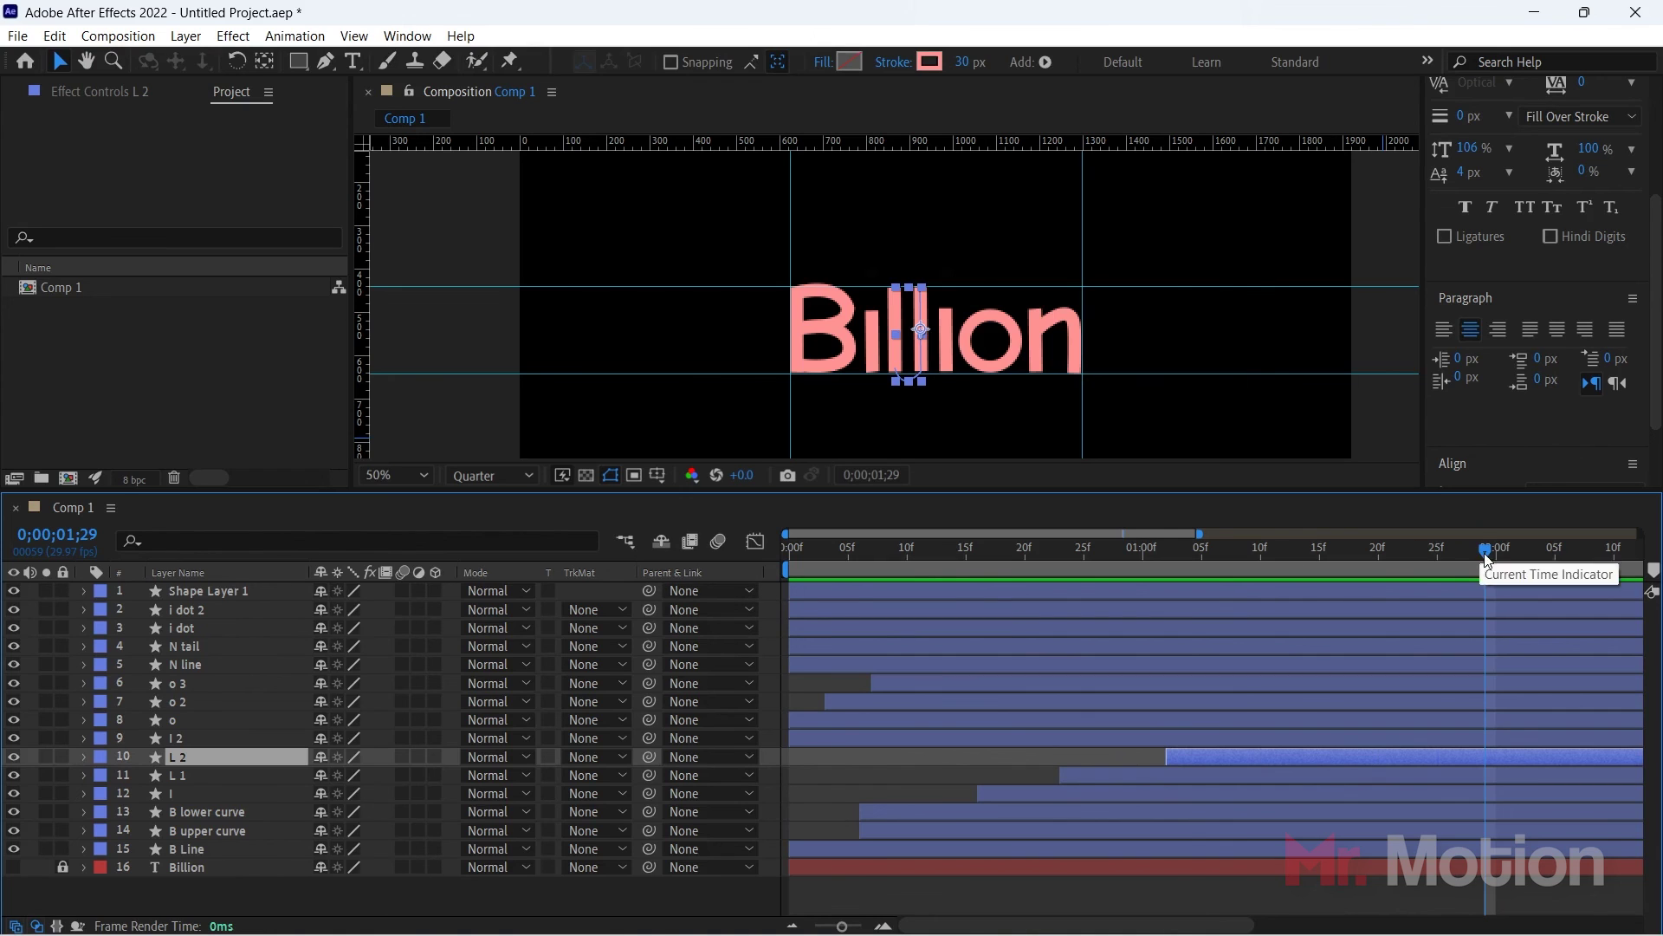
Step: Delay the I 2 layer to start at about 0;00;01;13 and replay the animation to check its timing
{"action": "left_click_drag", "start_coordinate": [1485, 549], "coordinate": [695, 574]}
{"action": "key", "text": "space"}
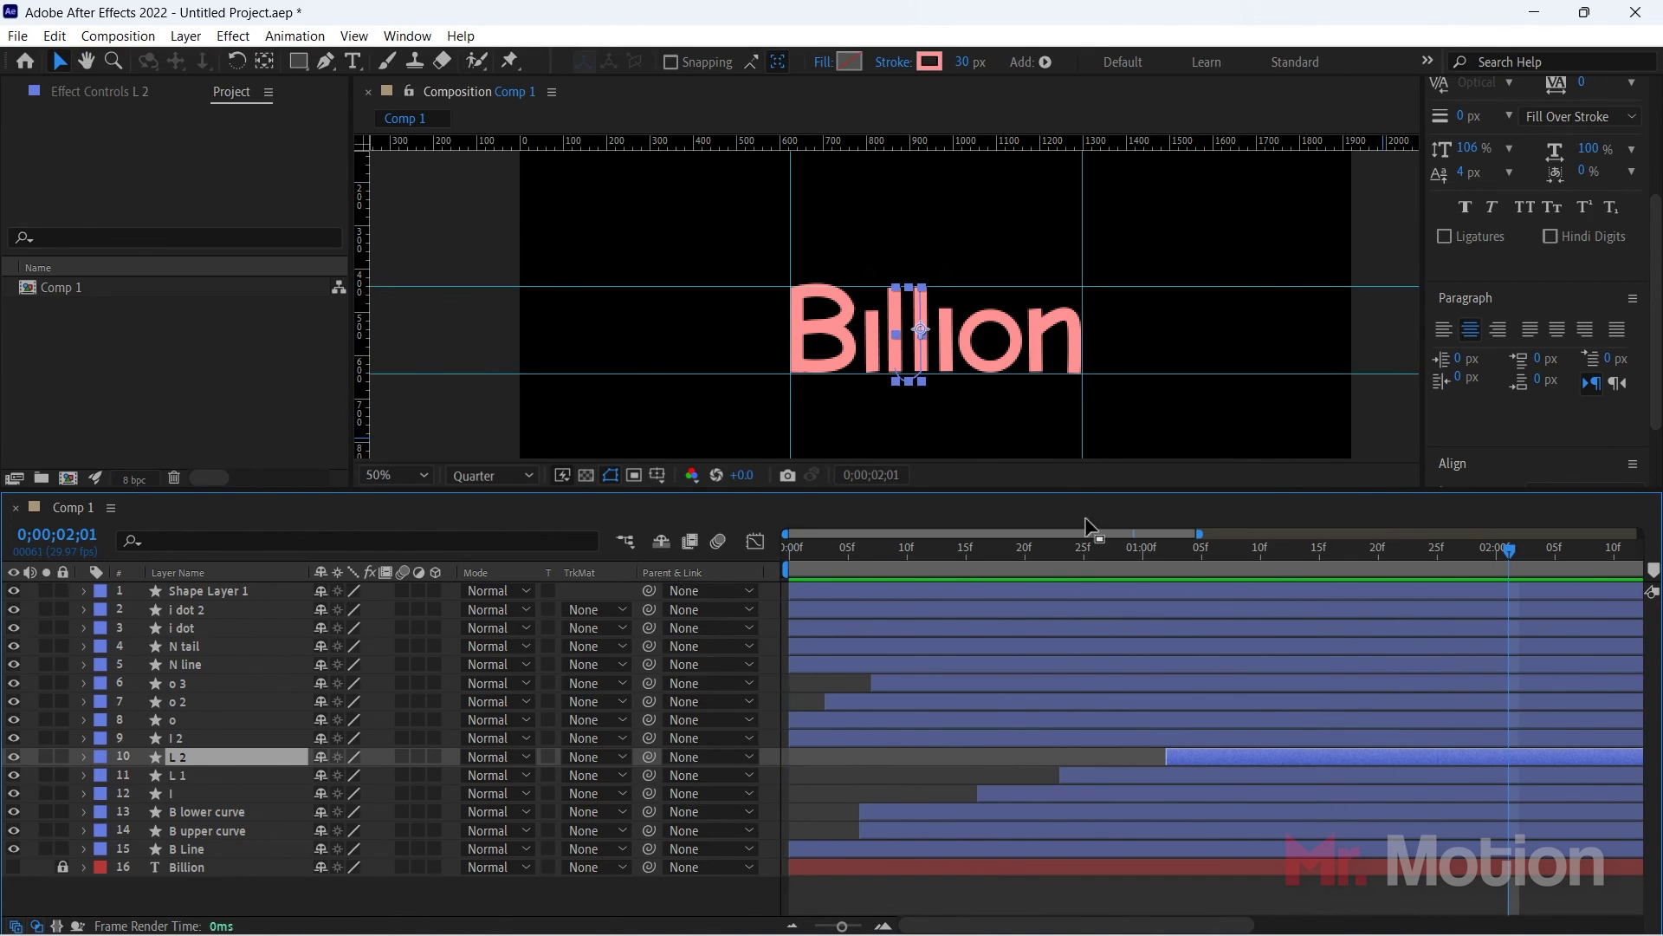
{"action": "left_click_drag", "start_coordinate": [1291, 552], "coordinate": [1541, 580]}
{"action": "left_click", "coordinate": [869, 720]}
{"action": "left_click", "coordinate": [231, 738]}
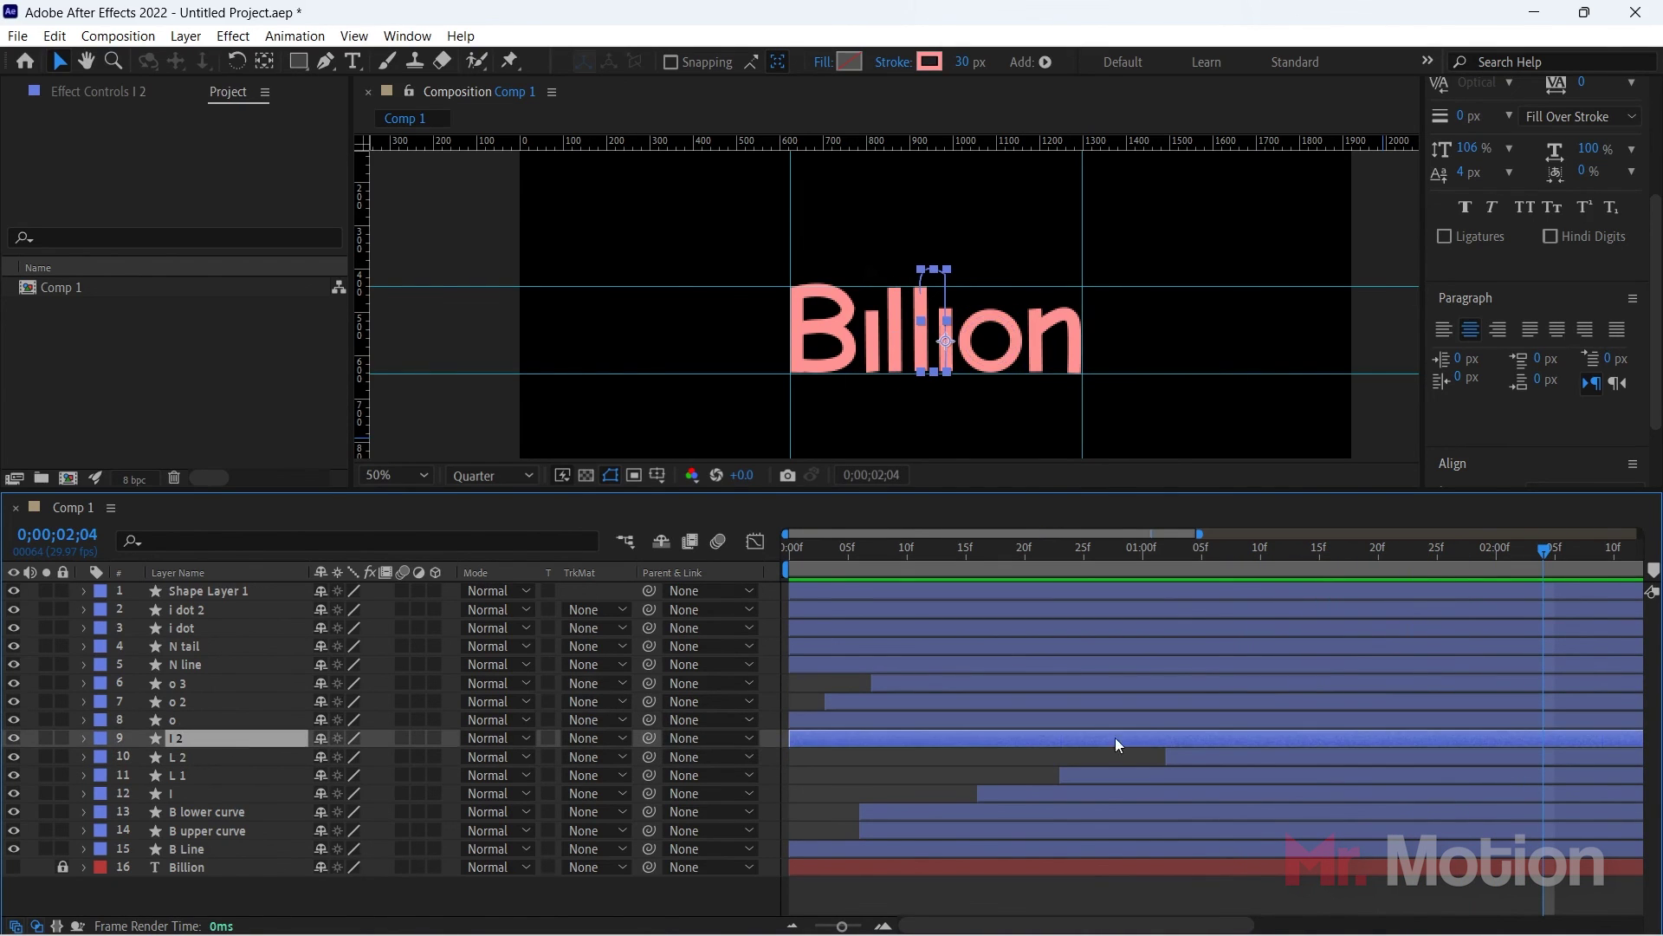
{"action": "left_click_drag", "start_coordinate": [875, 737], "coordinate": [1369, 735]}
{"action": "left_click_drag", "start_coordinate": [1490, 573], "coordinate": [605, 657]}
{"action": "key", "text": "space"}
{"action": "key", "text": "space"}
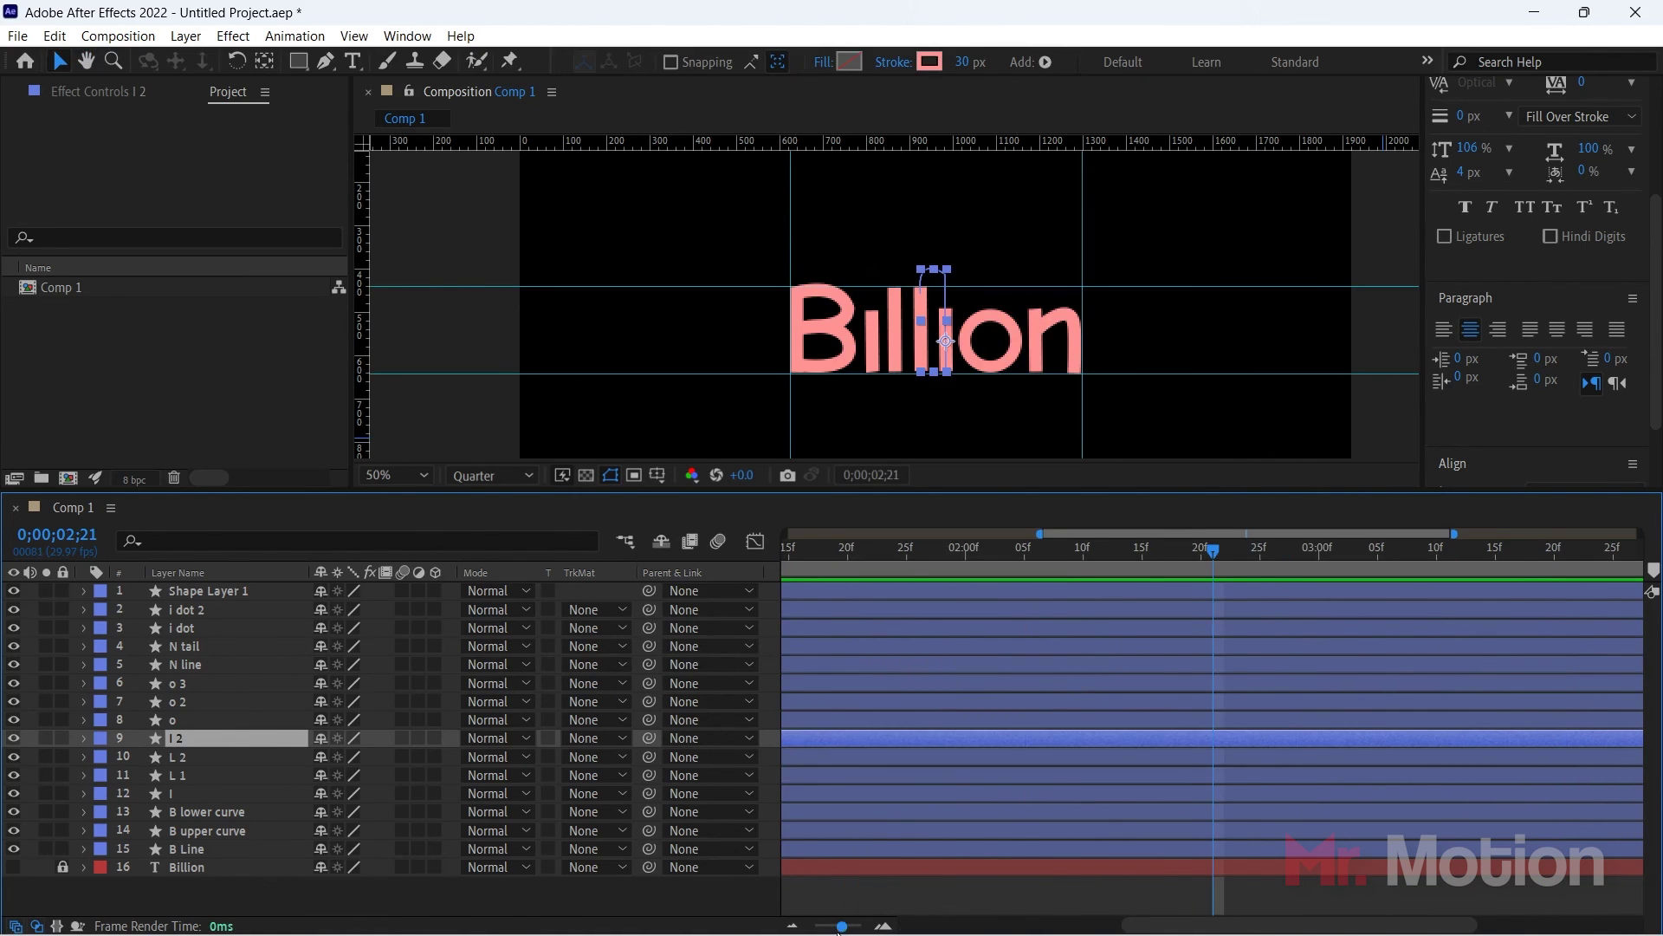
Step: Delay the o, o 2 and o 3 layers to start at about 0;00;01;22, 0;00;01;25 and 0;00;01;29
{"action": "left_click_drag", "start_coordinate": [841, 926], "coordinate": [814, 929]}
{"action": "left_click", "coordinate": [861, 719]}
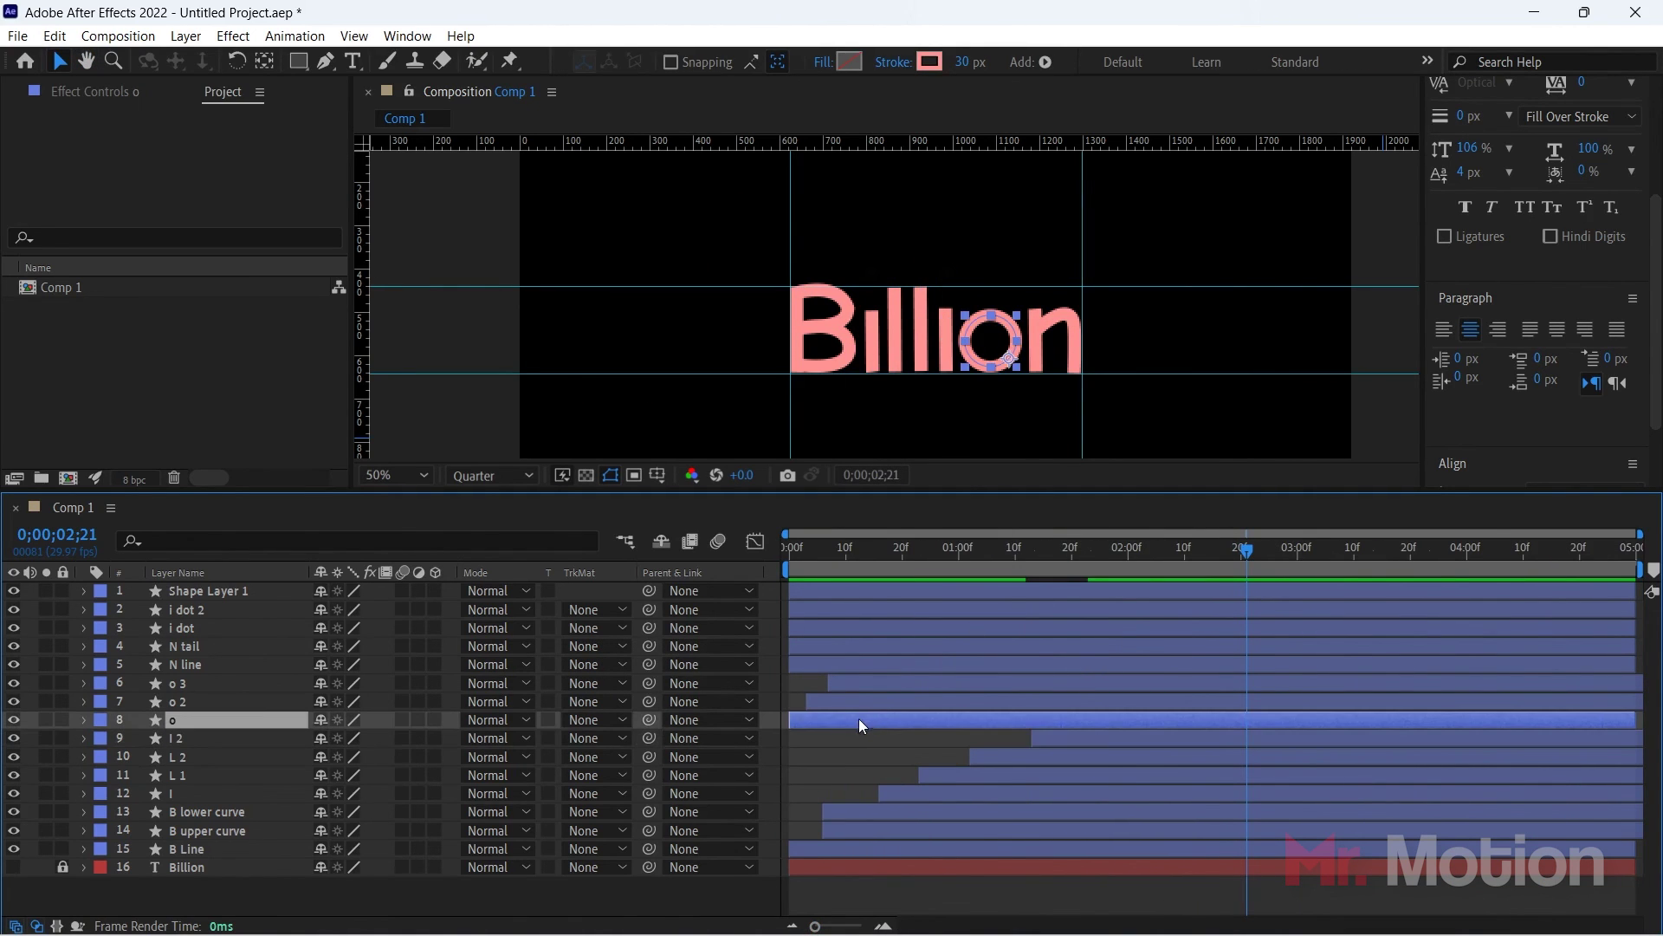
{"action": "left_click_drag", "start_coordinate": [865, 719], "coordinate": [1150, 684]}
{"action": "left_click", "coordinate": [846, 700]}
{"action": "left_click", "coordinate": [854, 717], "text": "shift"}
{"action": "left_click", "coordinate": [856, 684], "text": "shift"}
Step: Delay the N line layer to start at about 0;00;02;11 and the N tail layer at about 0;00;02;23
{"action": "left_click", "coordinate": [829, 666]}
{"action": "left_click_drag", "start_coordinate": [870, 663], "coordinate": [1196, 660]}
{"action": "left_click_drag", "start_coordinate": [795, 645], "coordinate": [1262, 645]}
Step: Delay the i dot and i dot 2 layers together to start at about 0;00;02;29 and replay the animation
{"action": "left_click", "coordinate": [830, 629]}
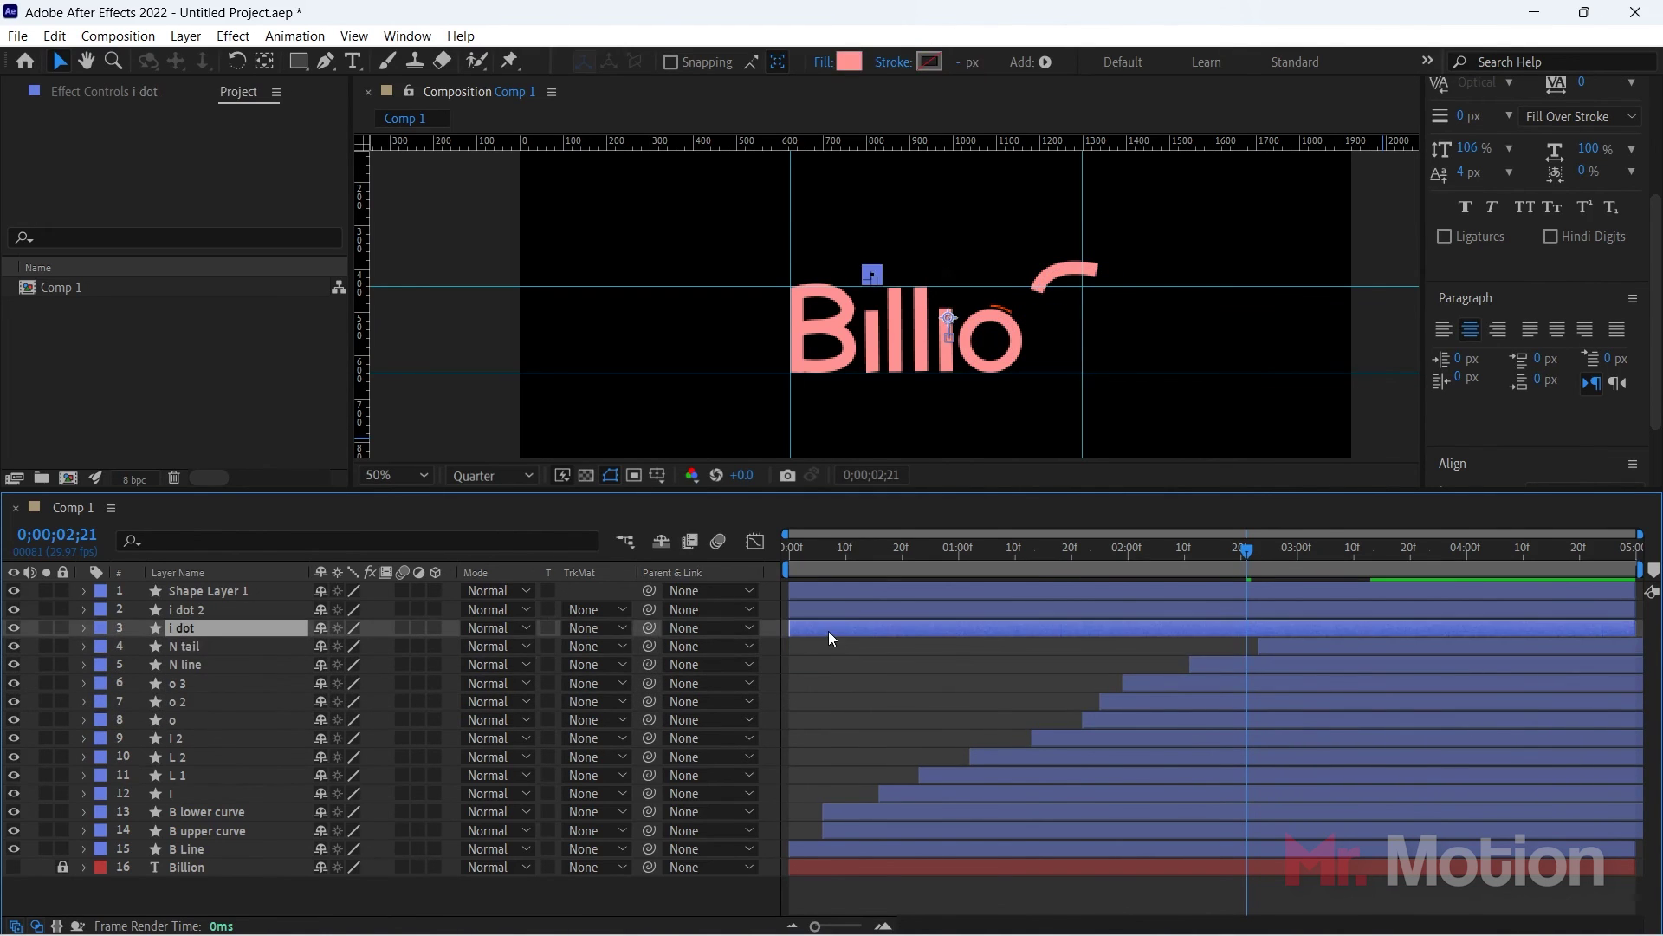
{"action": "left_click", "coordinate": [820, 606], "text": "shift"}
{"action": "left_click_drag", "start_coordinate": [830, 606], "coordinate": [1324, 600]}
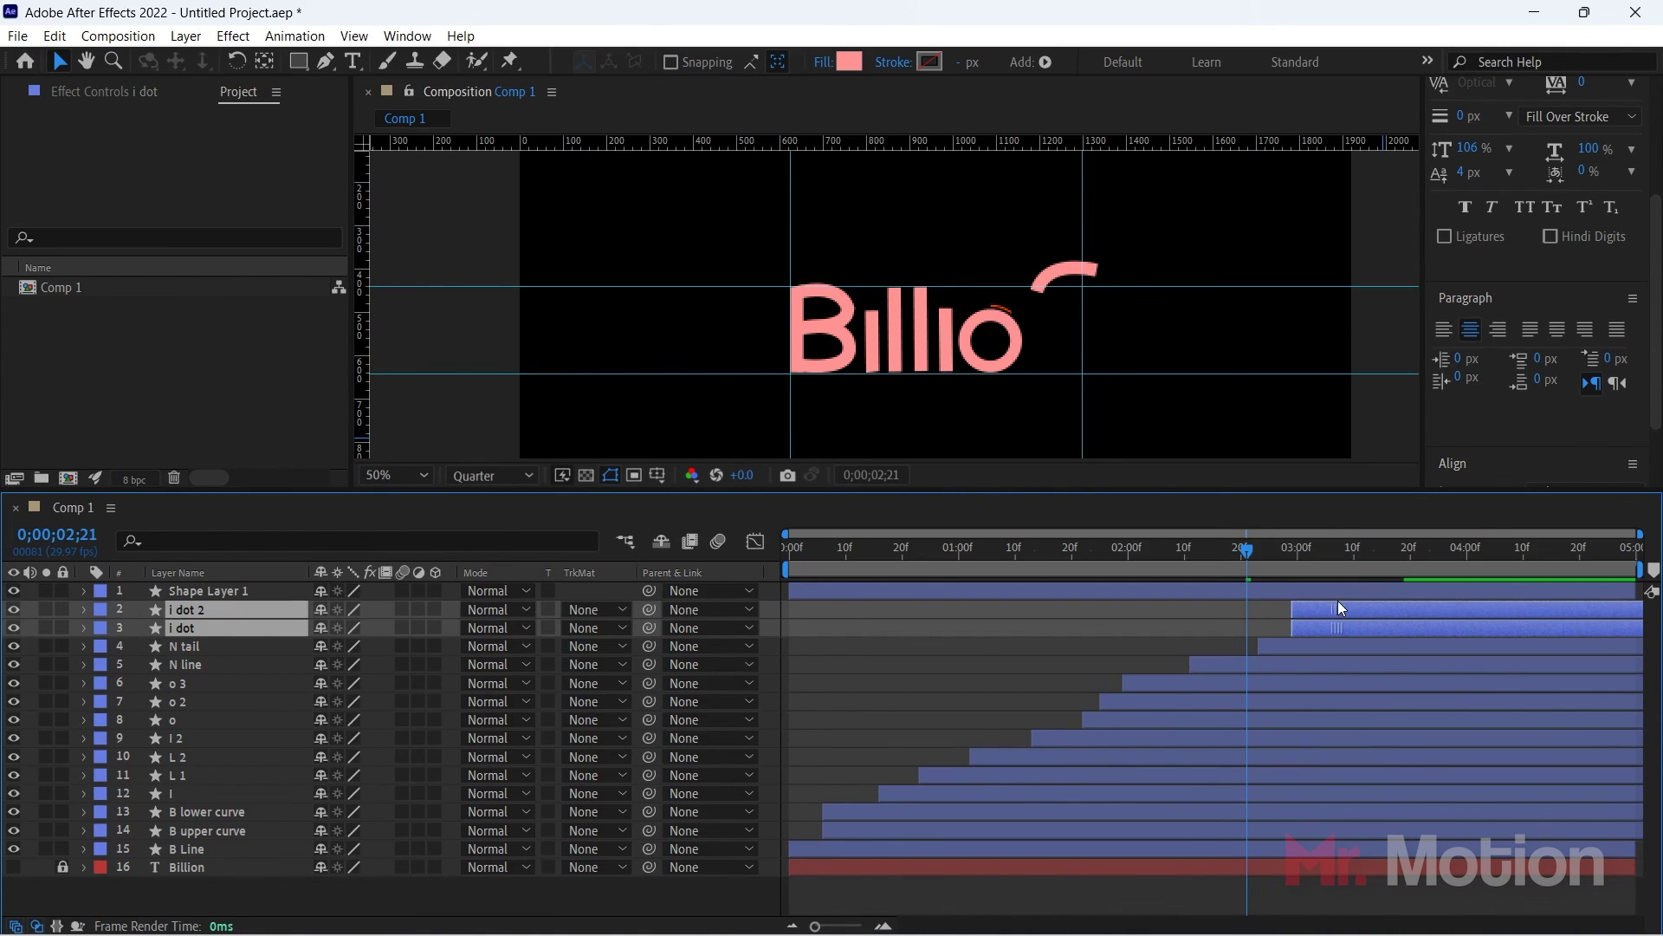
{"action": "key", "text": "space"}
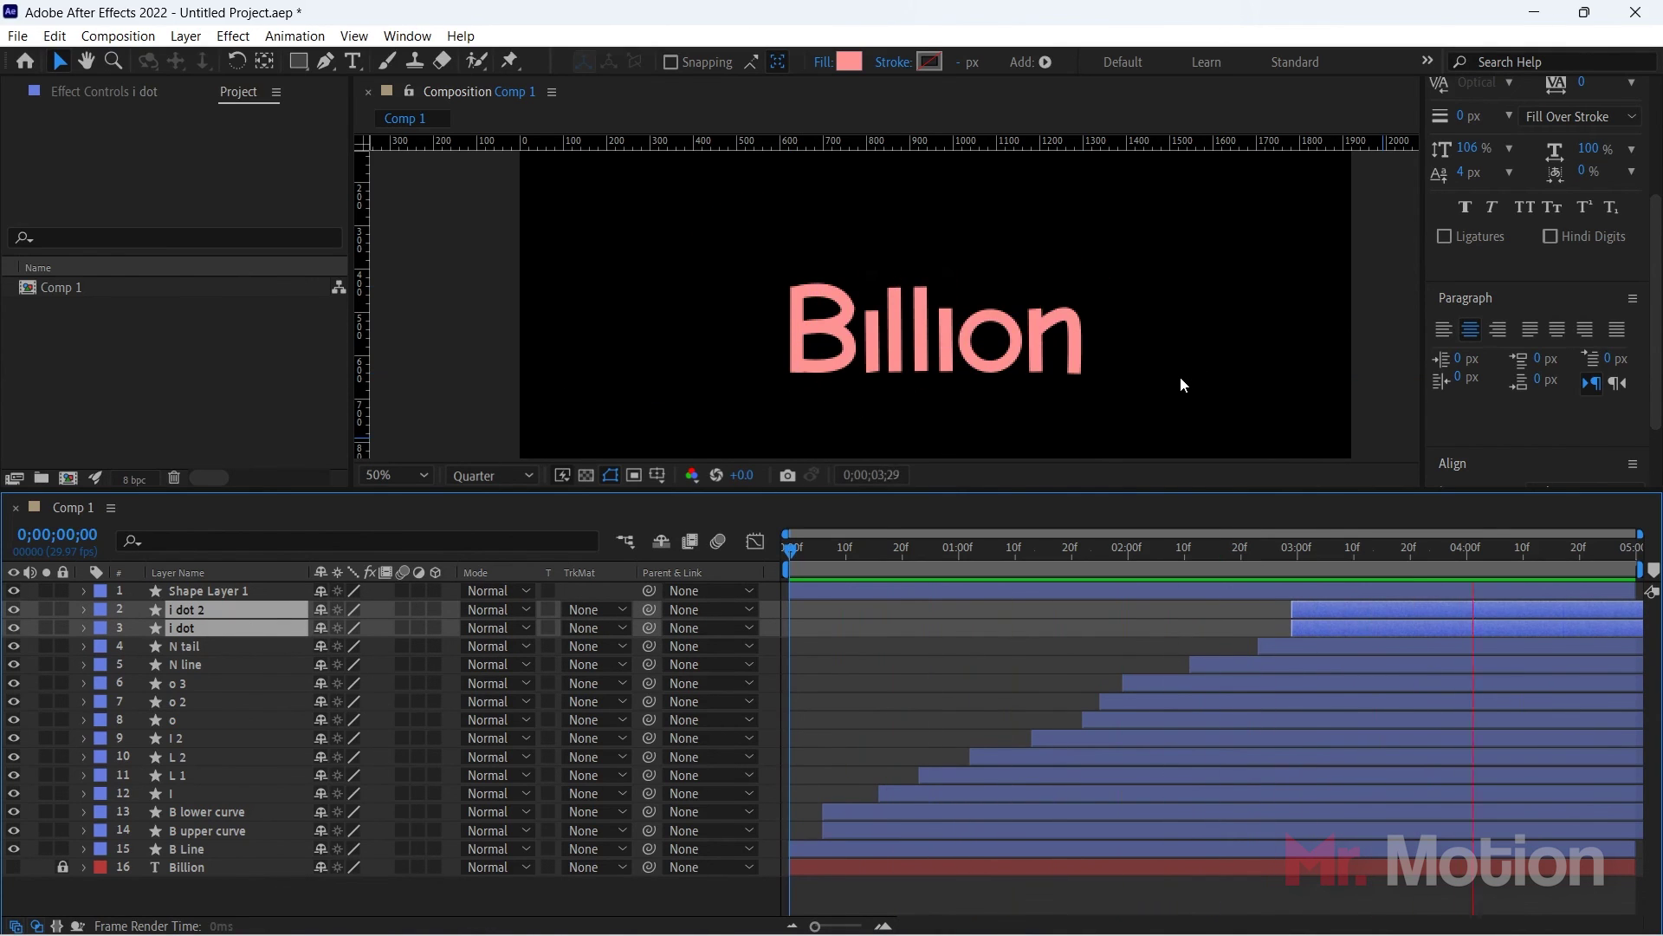
{"action": "key", "text": "space"}
Step: Time-reverse the Position and Opacity keyframes of both i dot layers and replay the animation from the start
{"action": "key", "text": "u"}
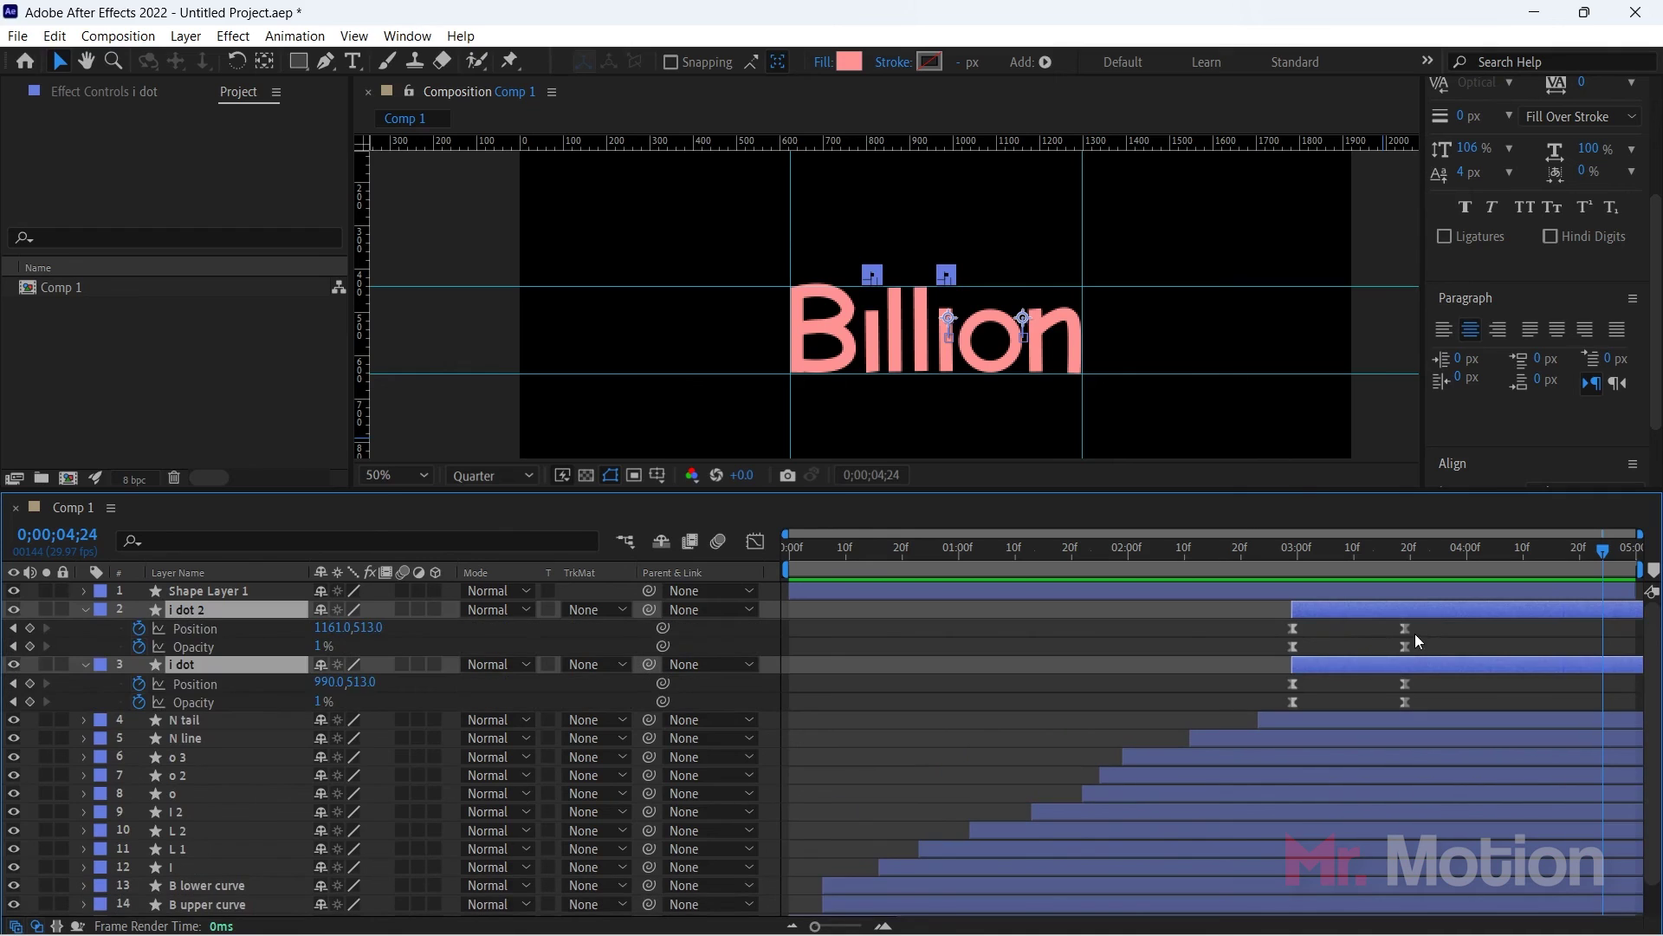
{"action": "left_click_drag", "start_coordinate": [1422, 625], "coordinate": [1289, 703]}
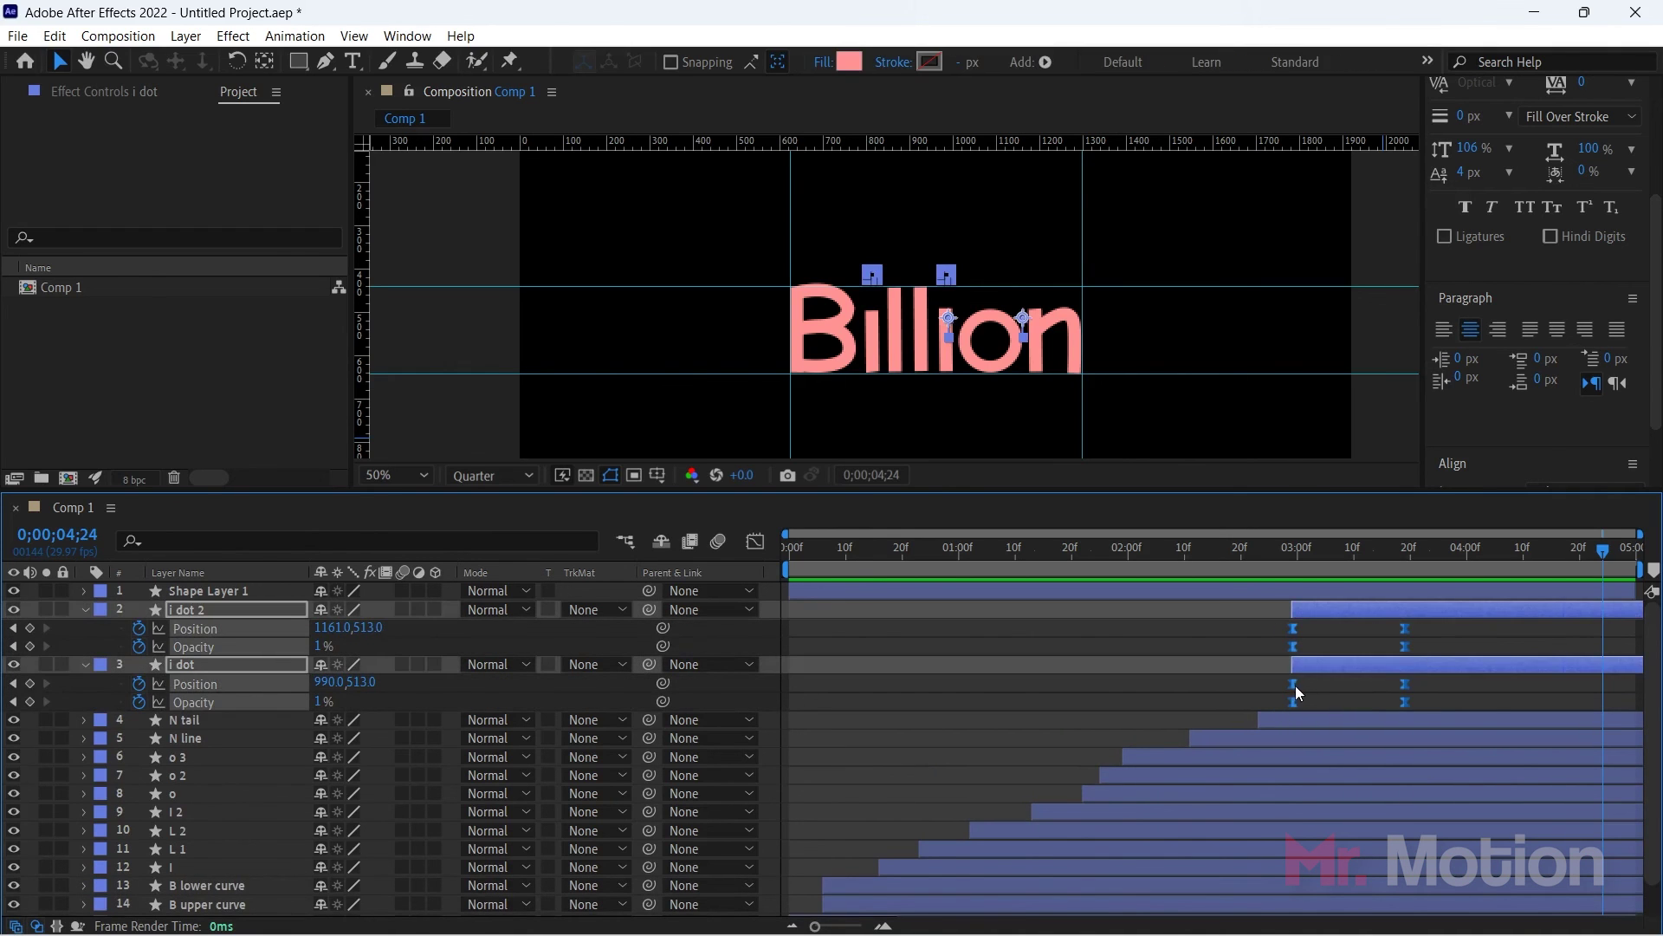
{"action": "right_click", "coordinate": [1292, 684]}
{"action": "mouse_move", "coordinate": [1352, 670]}
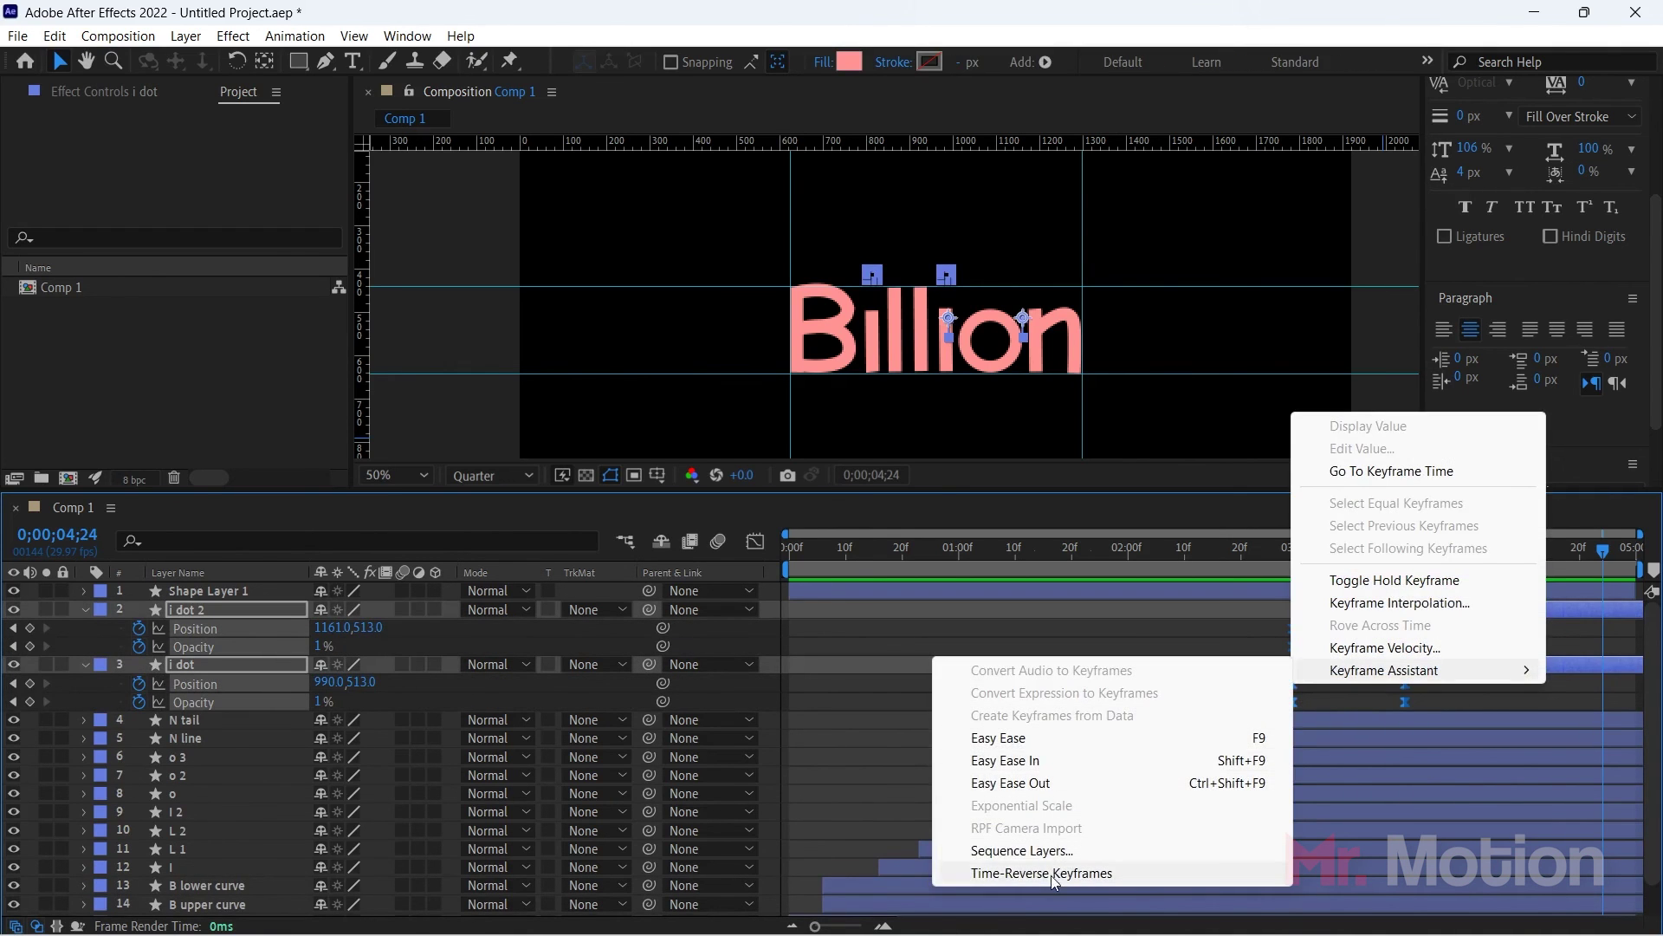
{"action": "left_click", "coordinate": [1082, 873]}
{"action": "key", "text": "Home"}
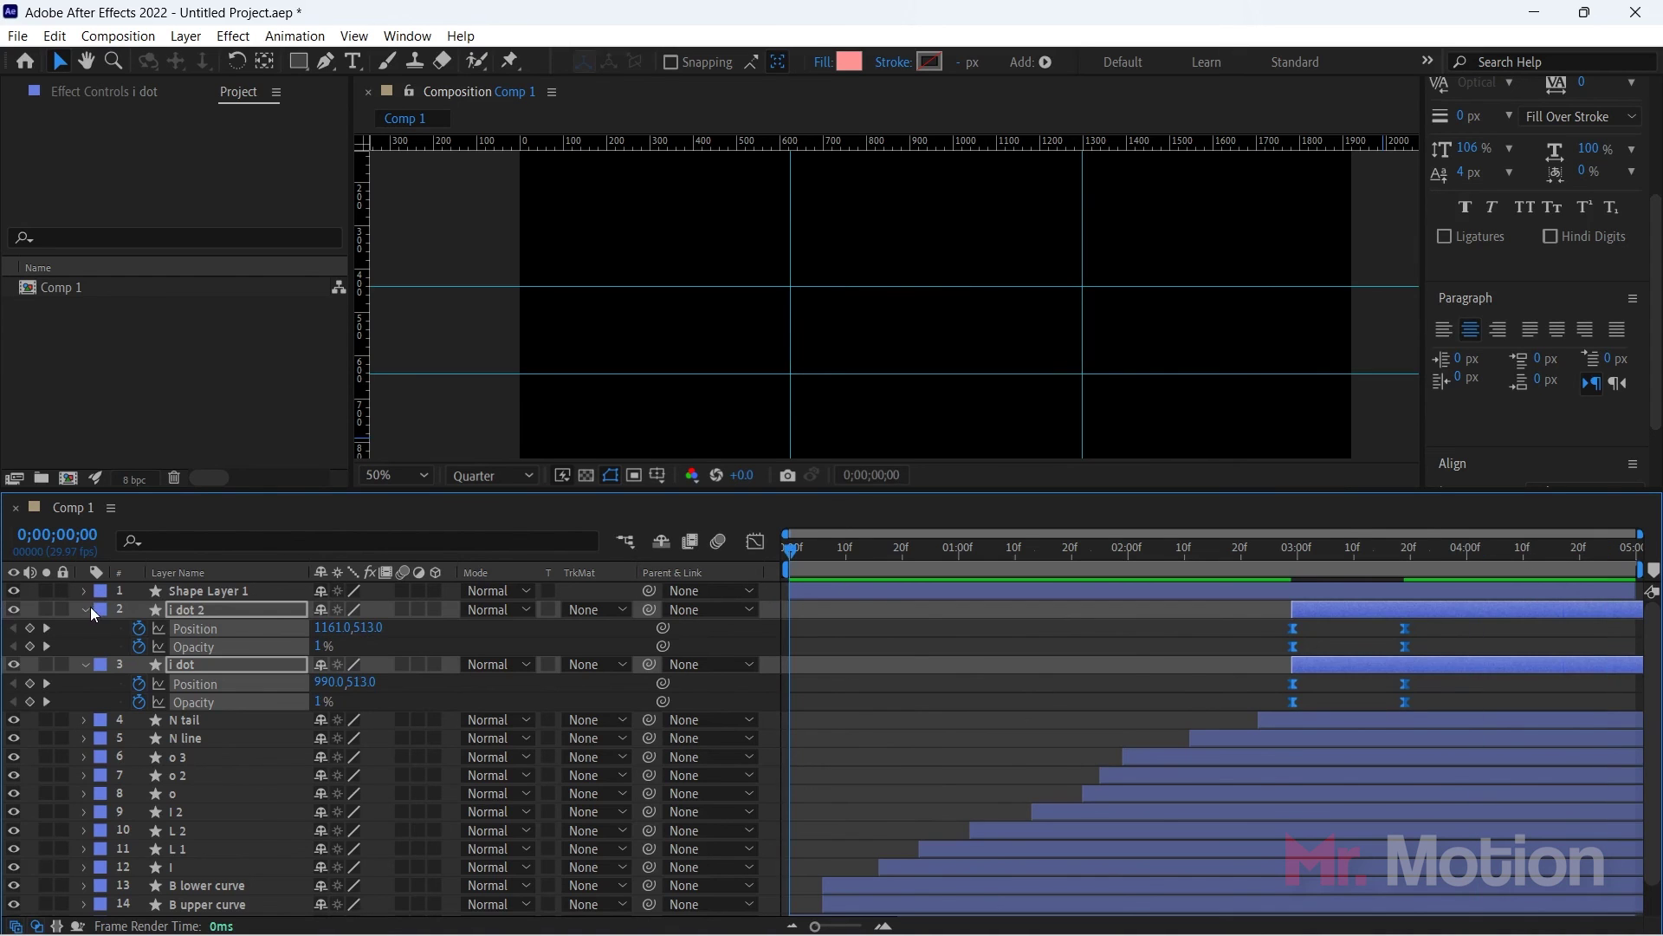
{"action": "left_click", "coordinate": [92, 608]}
{"action": "key", "text": "space"}
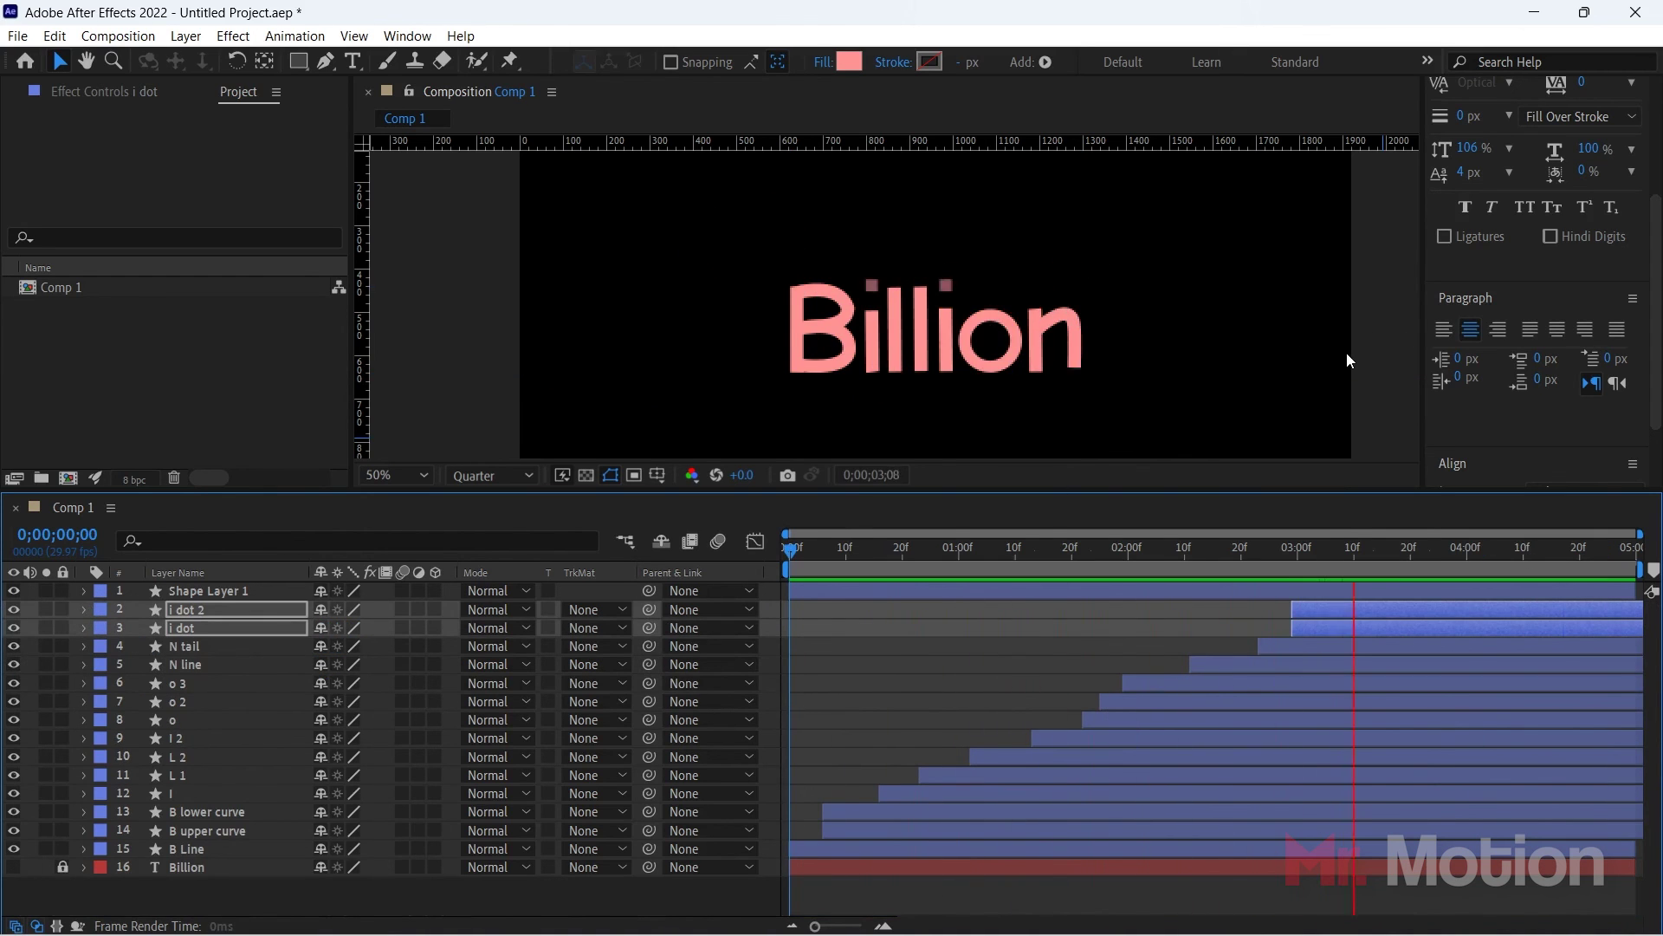
{"action": "key", "text": "space"}
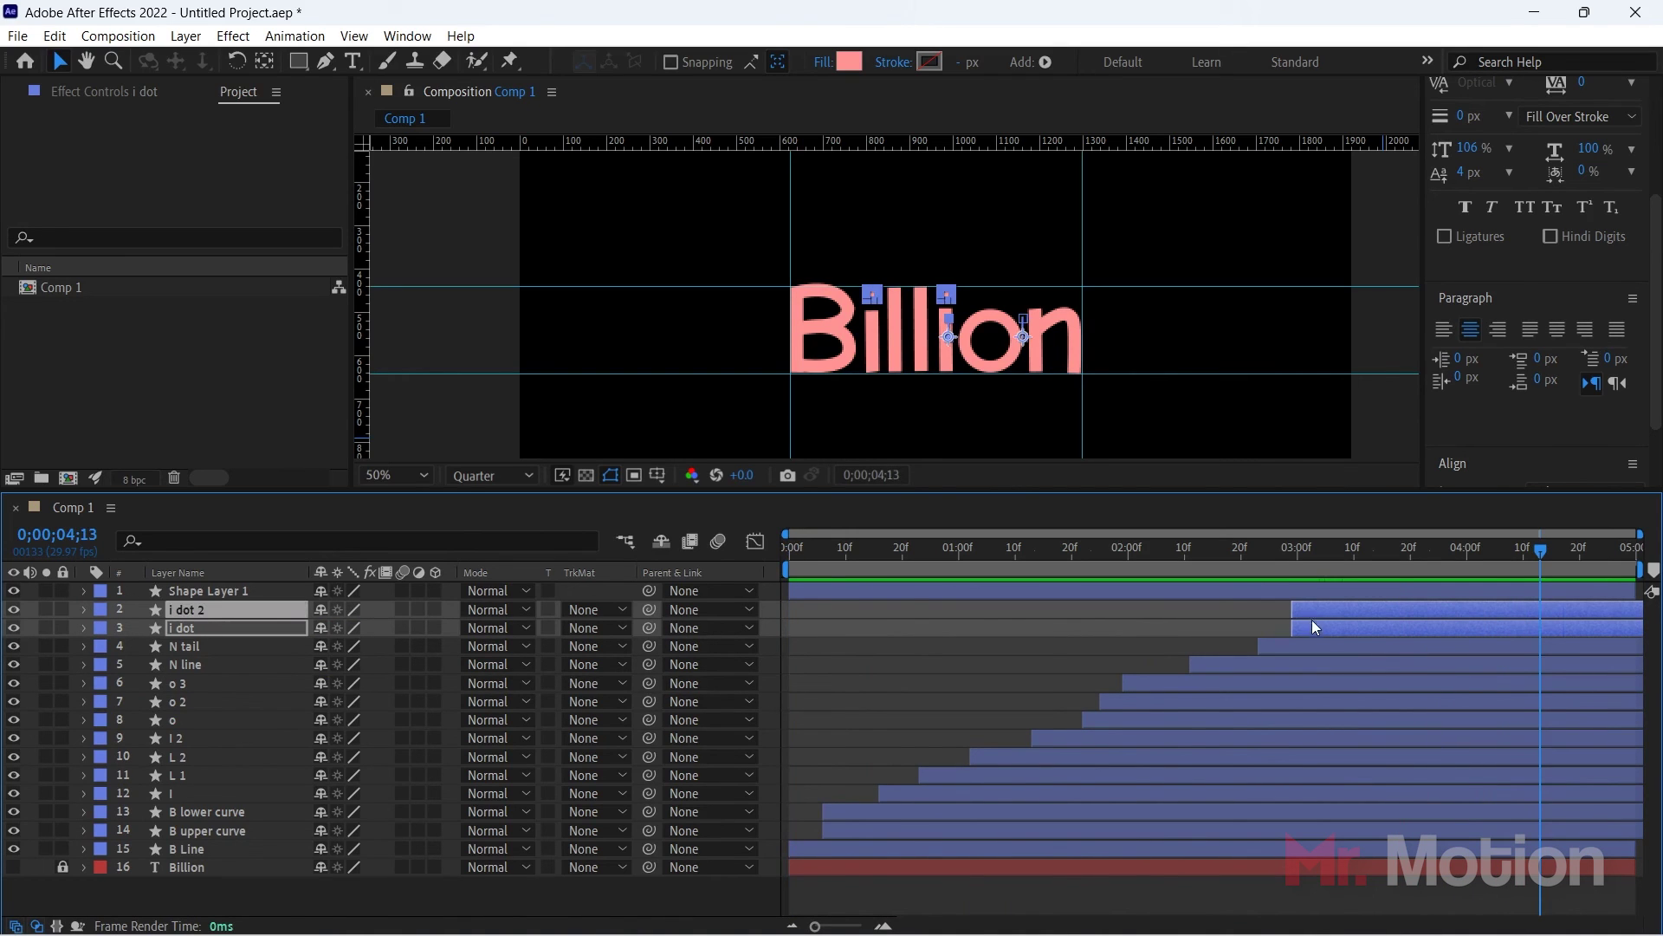
Step: Move the last Position and Opacity keyframes of both i dot layers to about 0;00;03;04 and collapse their properties
{"action": "key", "text": "u"}
{"action": "left_click_drag", "start_coordinate": [1424, 625], "coordinate": [1322, 706]}
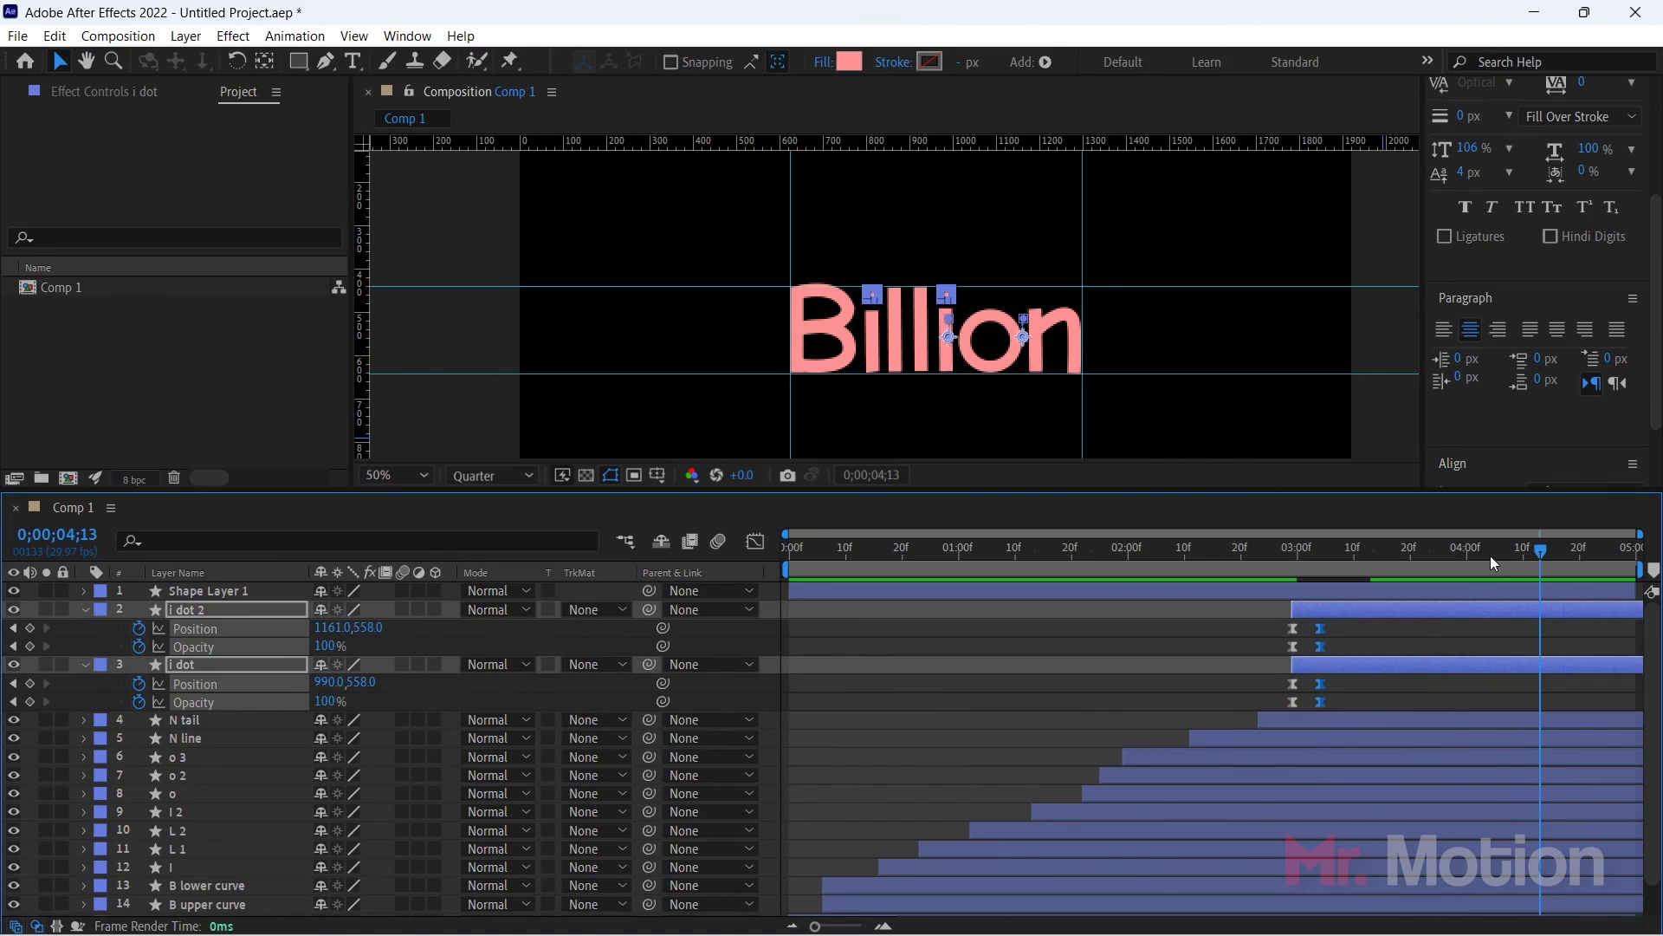
{"action": "left_click", "coordinate": [1529, 548]}
{"action": "key", "text": "Home"}
{"action": "key", "text": "u"}
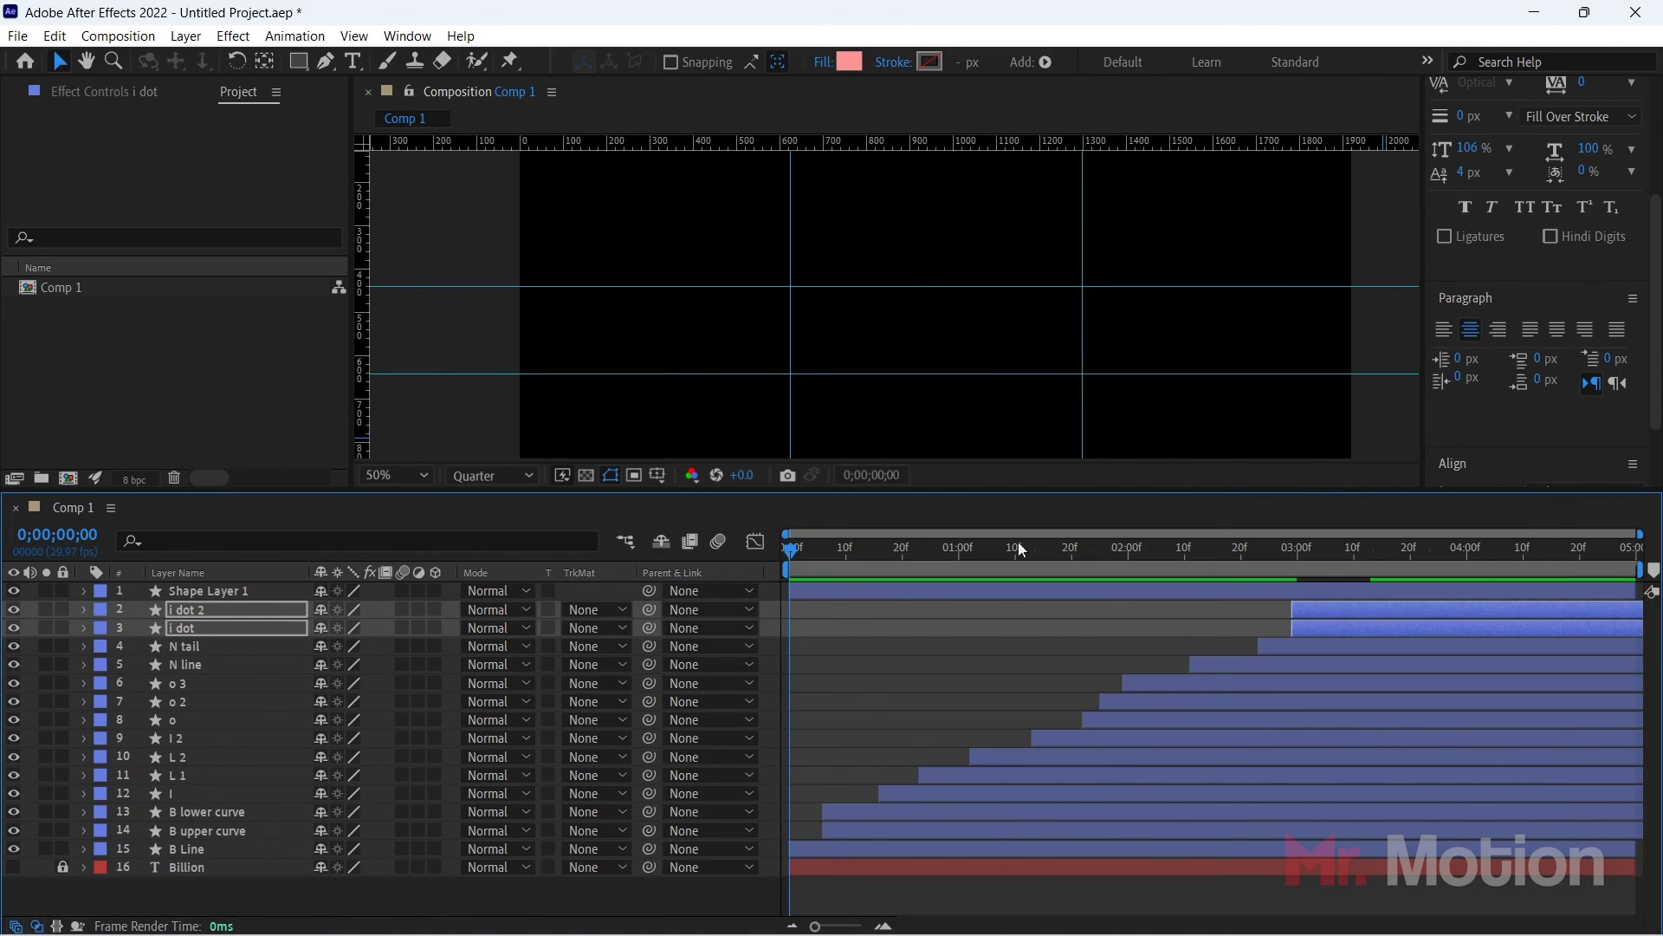
Step: Replay the complete Billion animation from the start several times to review the staggered strokes and i dots
{"action": "key", "text": "space"}
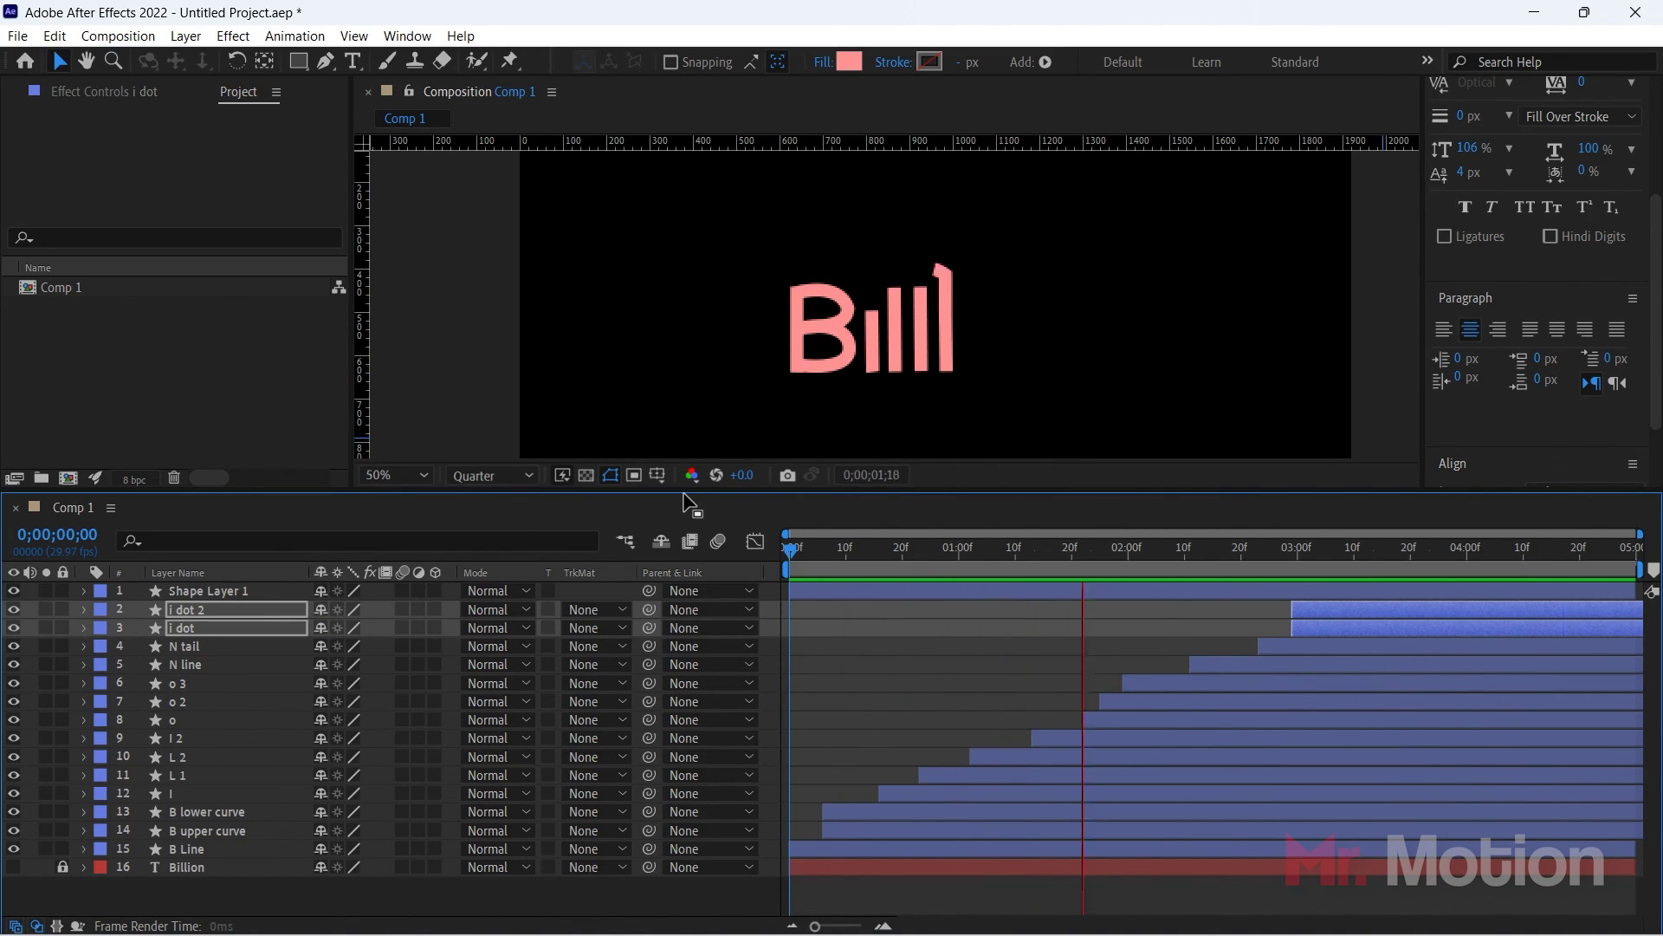
{"action": "key", "text": "space"}
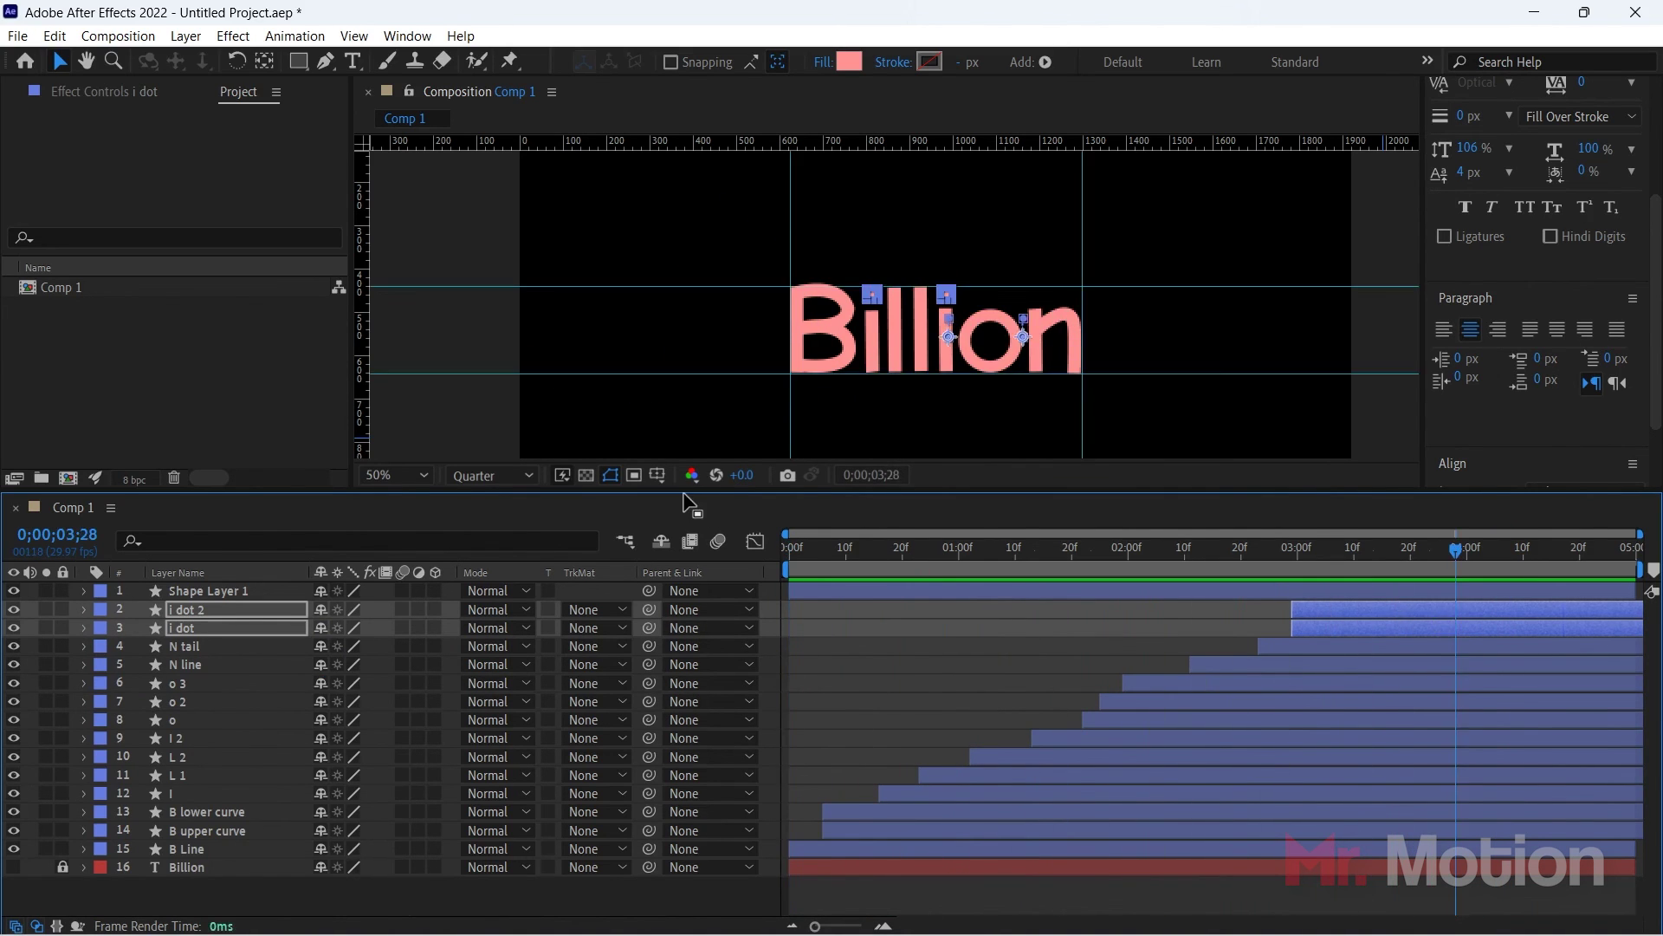
{"action": "key", "text": "Home"}
{"action": "key", "text": "space"}
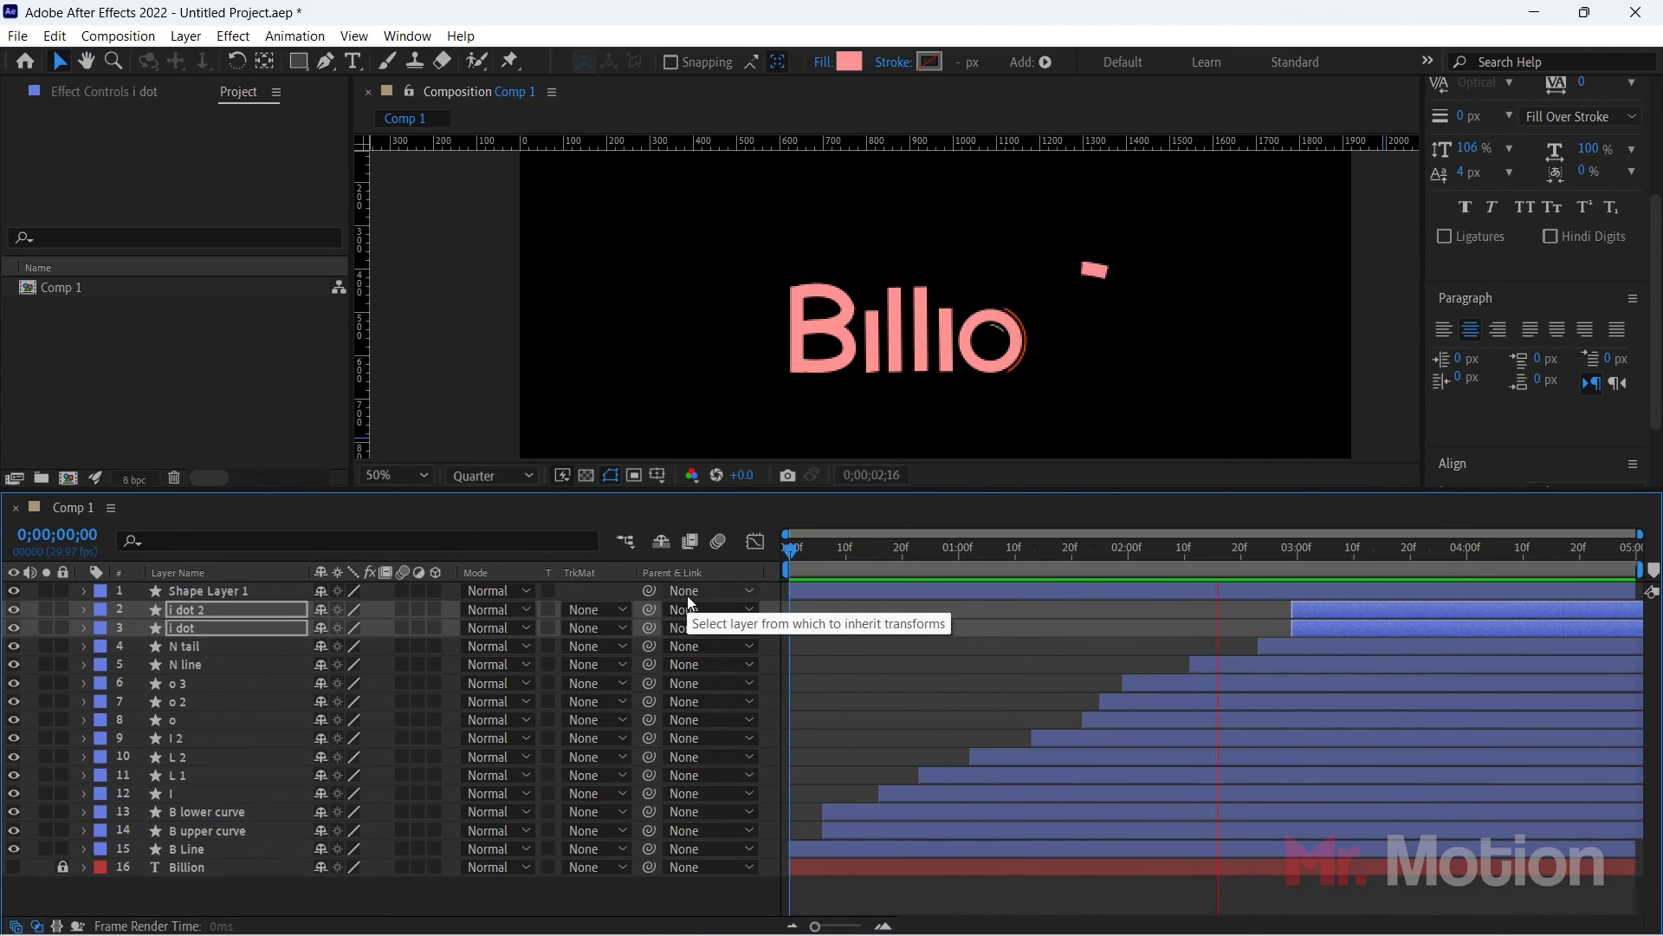
{"action": "key", "text": "space"}
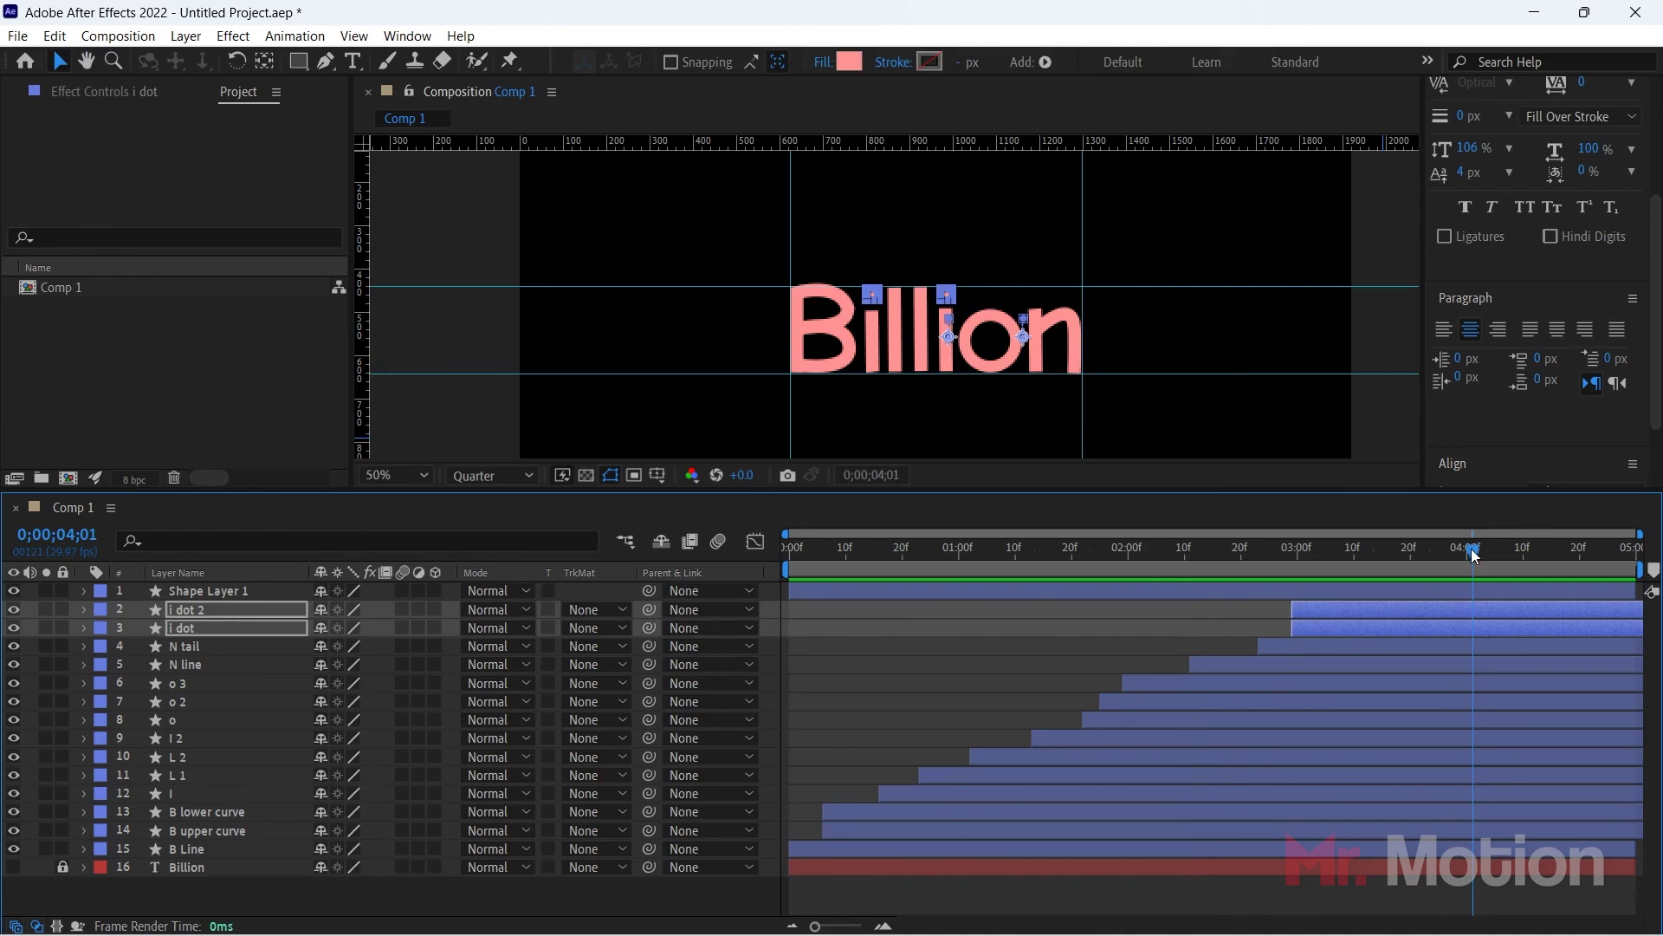
{"action": "key", "text": "Home"}
{"action": "key", "text": "space"}
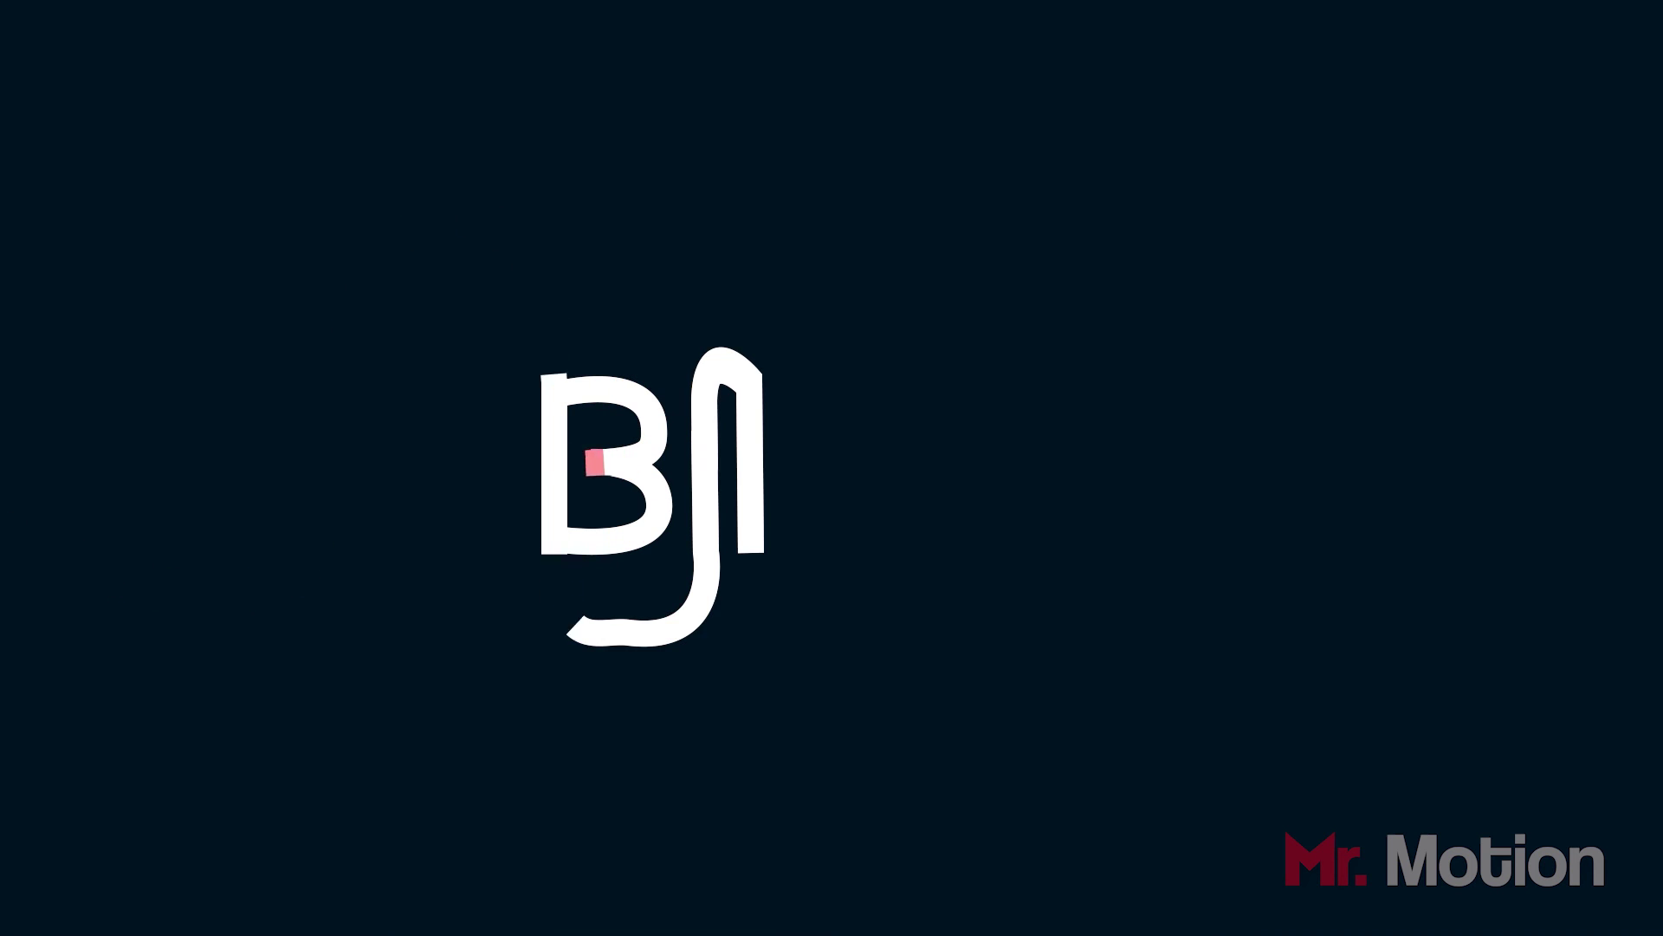